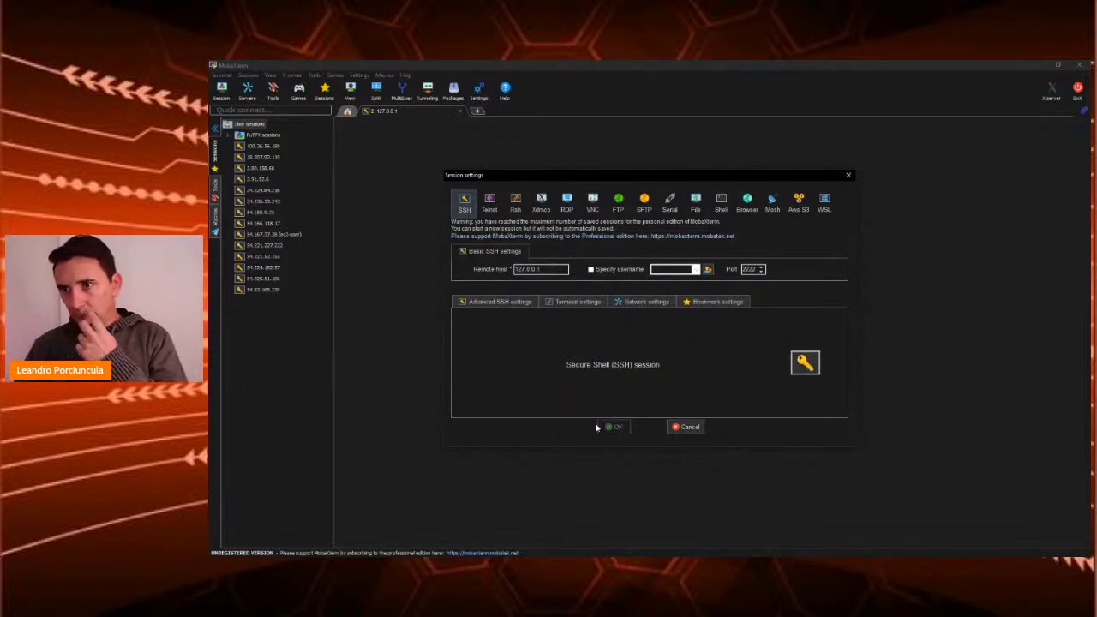
# Step: Open an SSH session to 127.0.0.1 port 2222, log in with the username, and clear the terminal
pyautogui.click(669, 178)
pyautogui.press('Return')
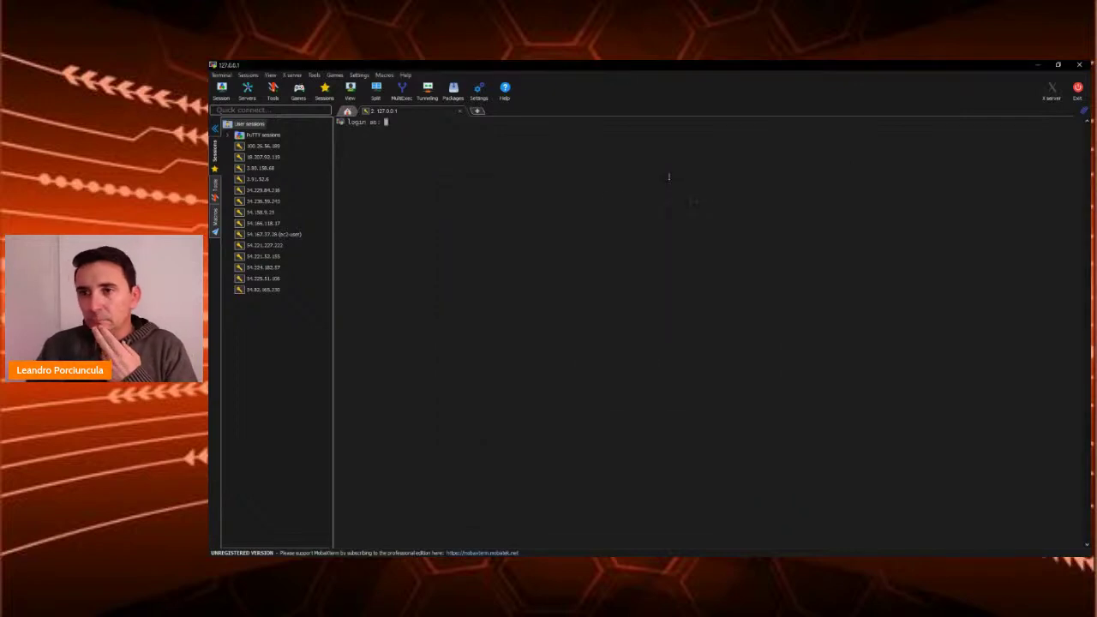
pyautogui.write('leandro')
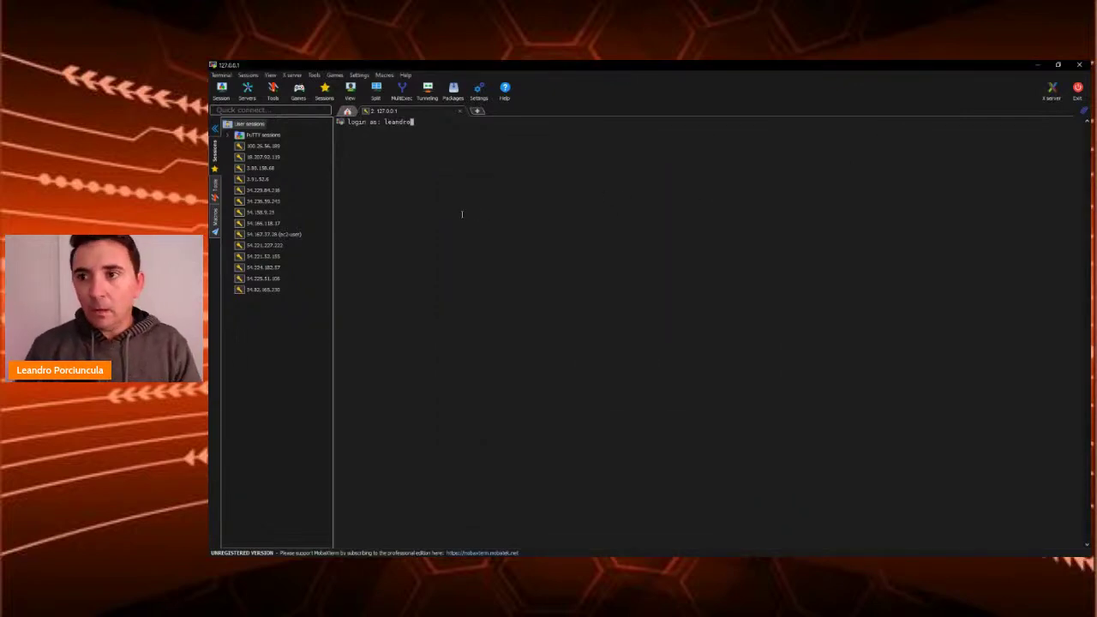
pyautogui.scroll(4, 475, 238)
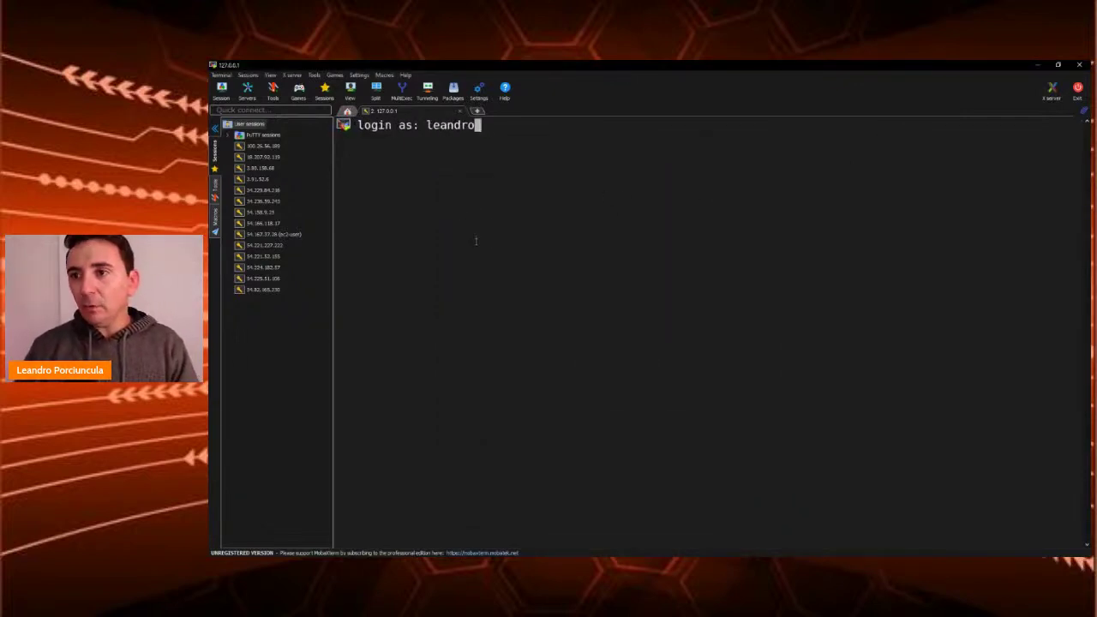
pyautogui.press('Return')
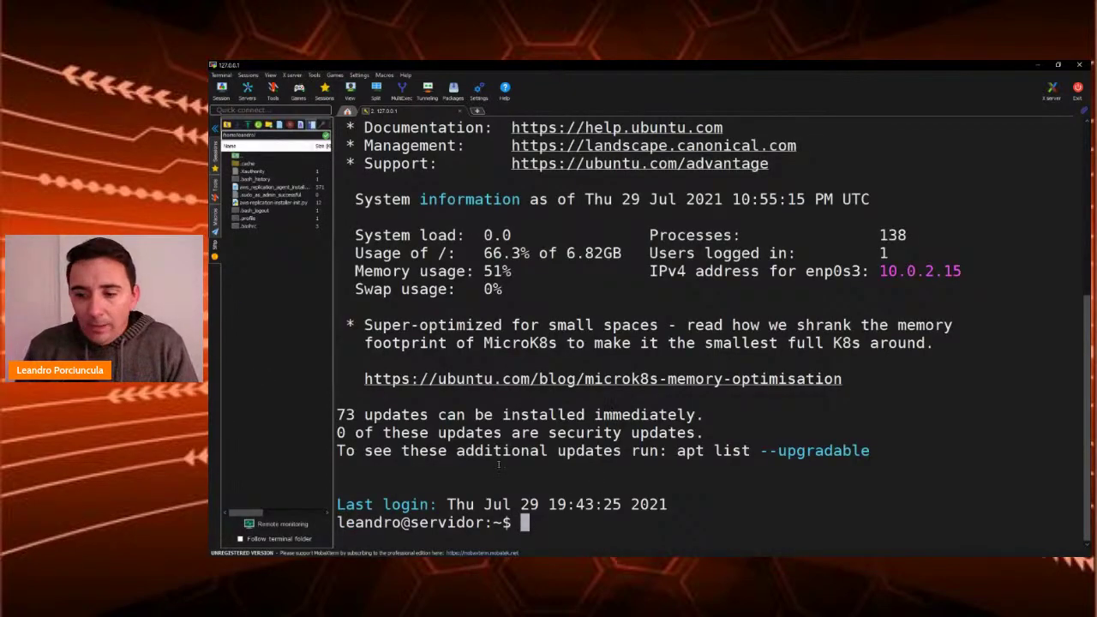
pyautogui.write('clea')
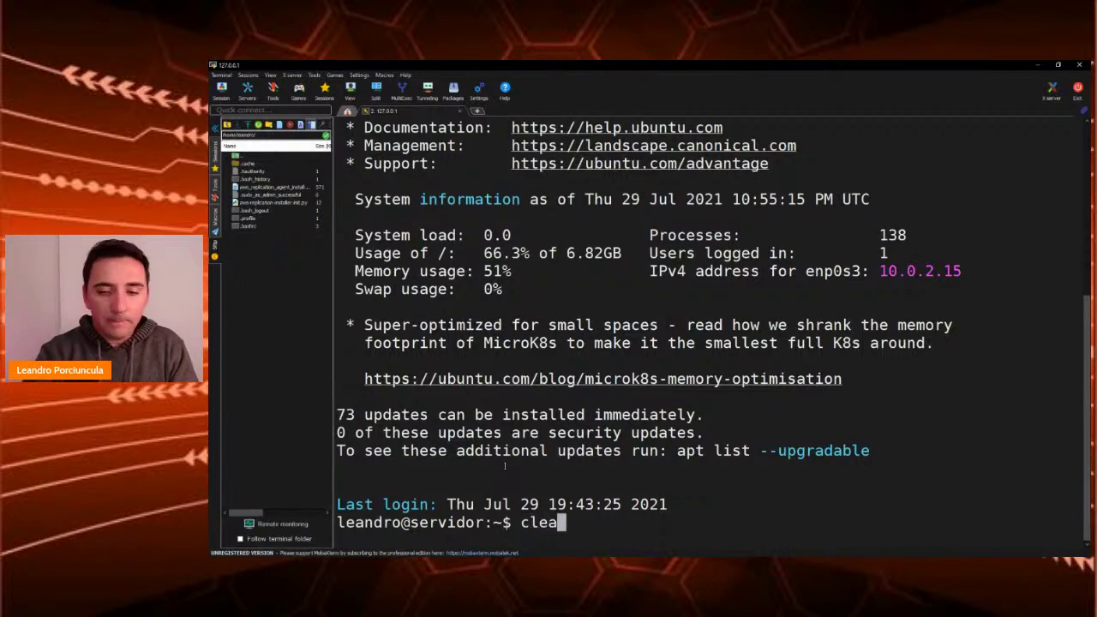
pyautogui.write('r')
pyautogui.press('Return')
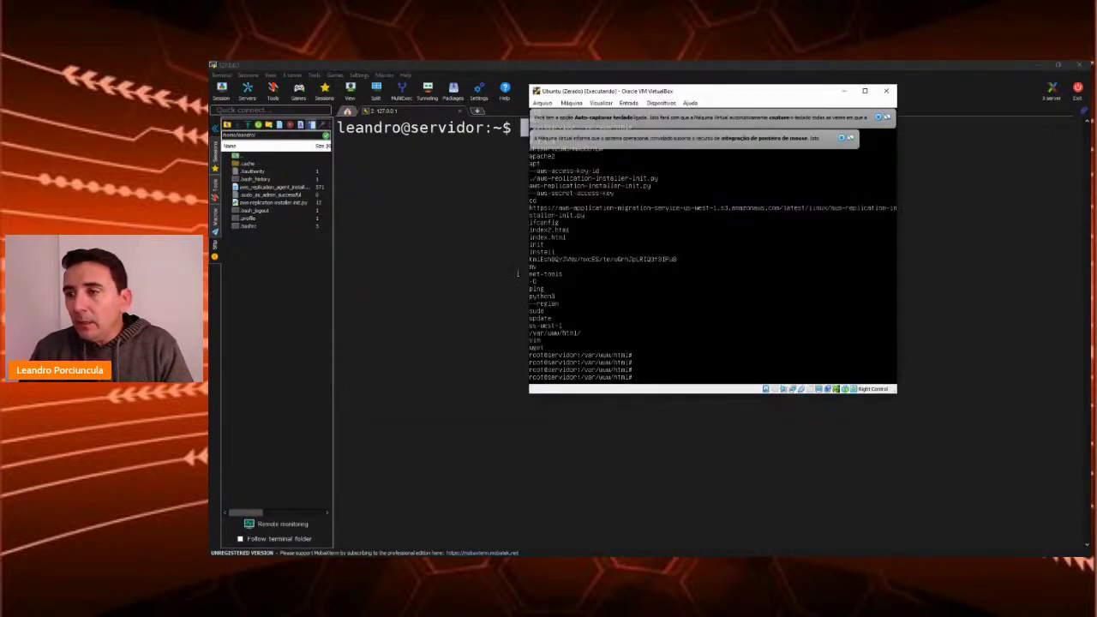
# Step: Minimize the Ubuntu VM and VirtualBox Manager windows to bring back Chrome's GCP dashboard
pyautogui.click(845, 91)
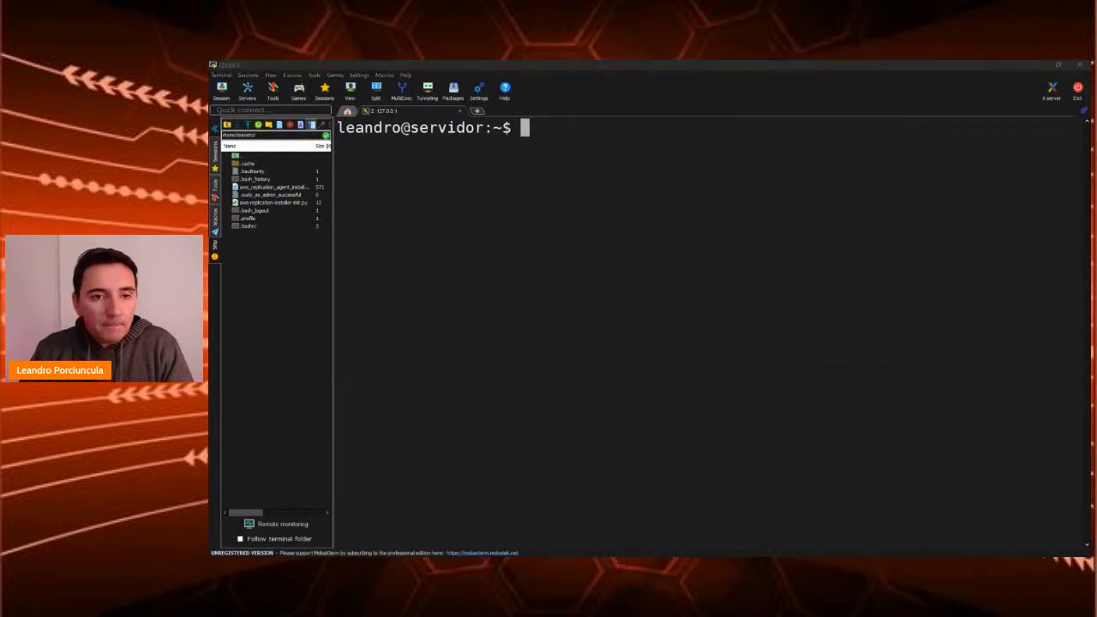
pyautogui.hotkey('alt', 'Tab')
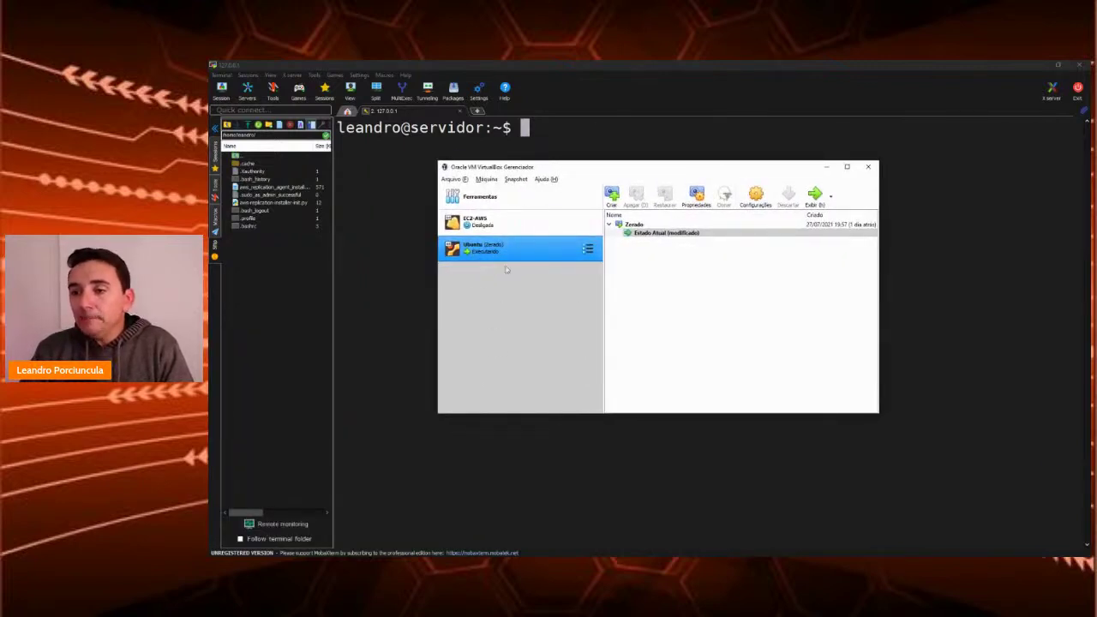
pyautogui.click(735, 150)
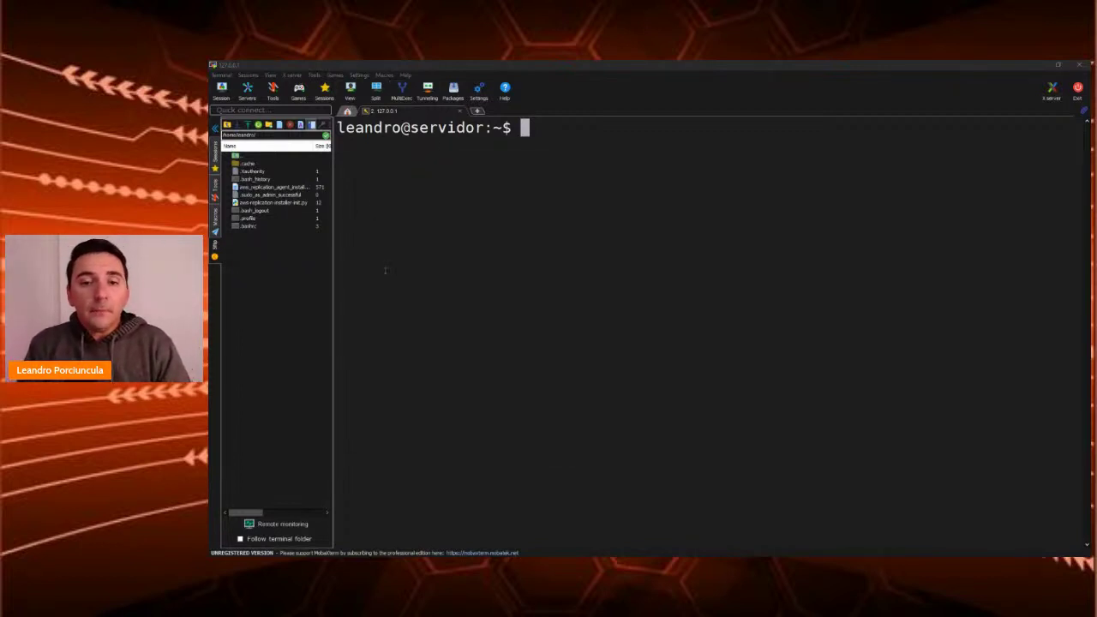
pyautogui.hotkey('alt', 'Tab')
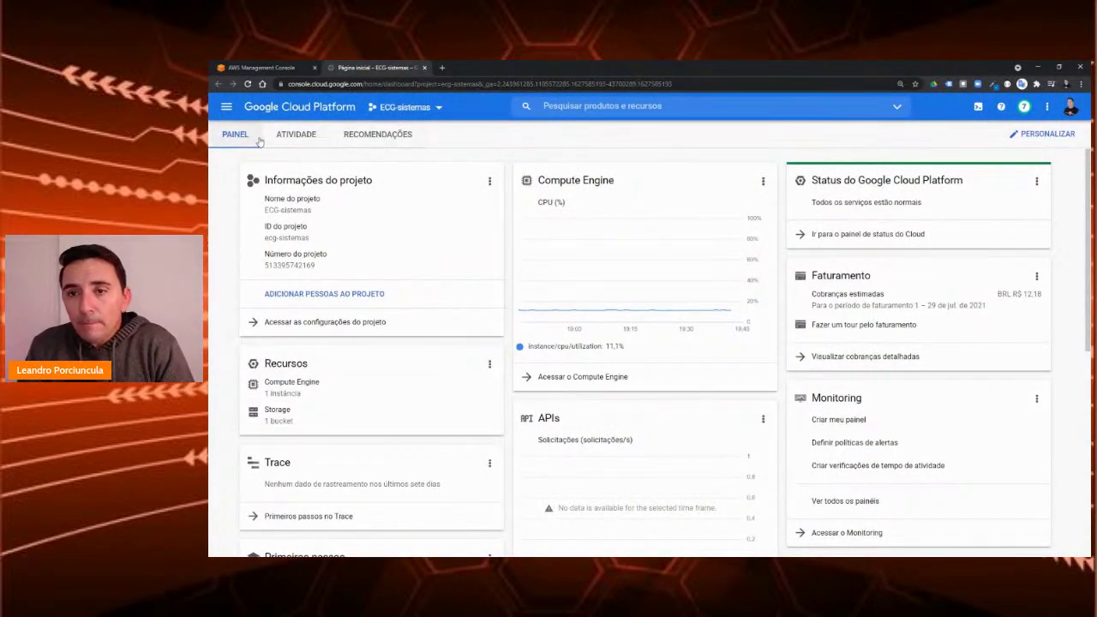
# Step: Go to Compute Engine's VM instances list and set the page zoom to 150%
pyautogui.click(227, 106)
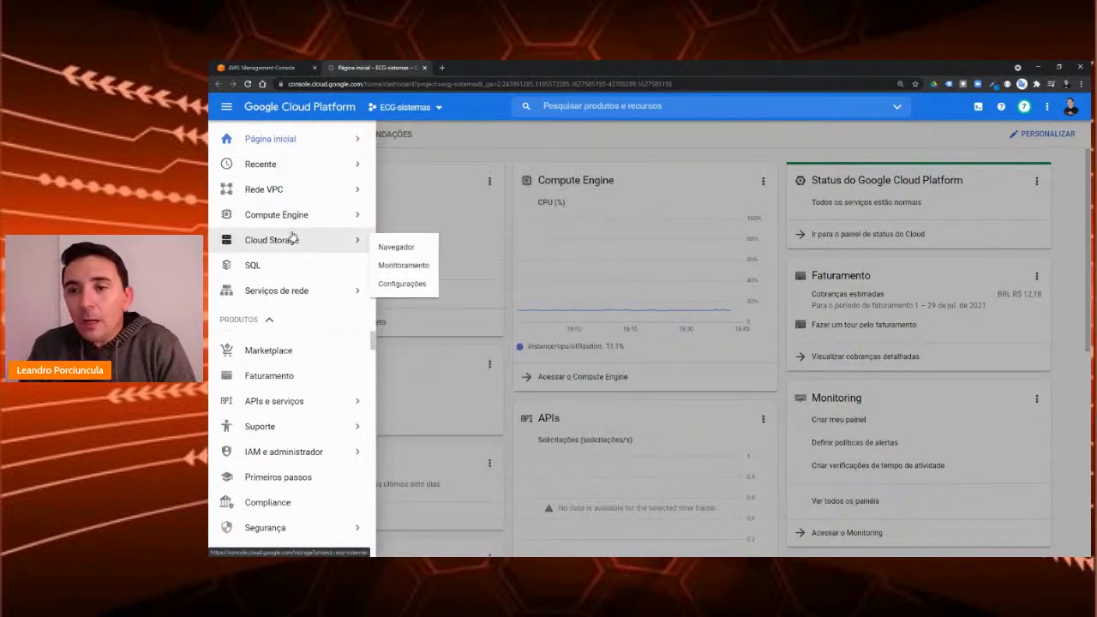
pyautogui.moveTo(307, 247)
pyautogui.moveTo(306, 216)
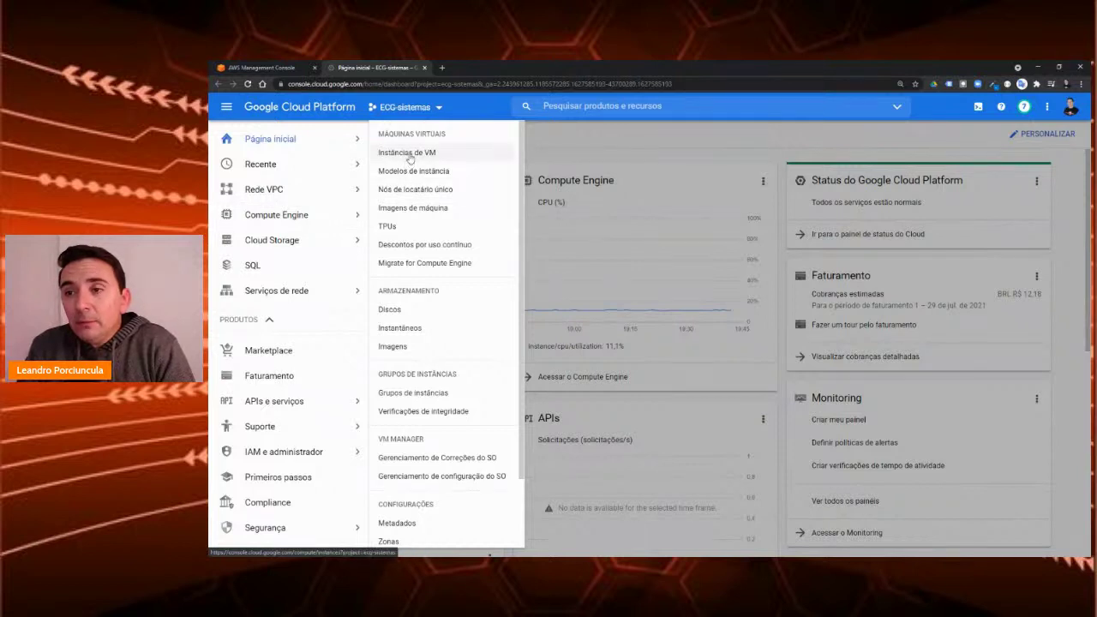
pyautogui.click(408, 154)
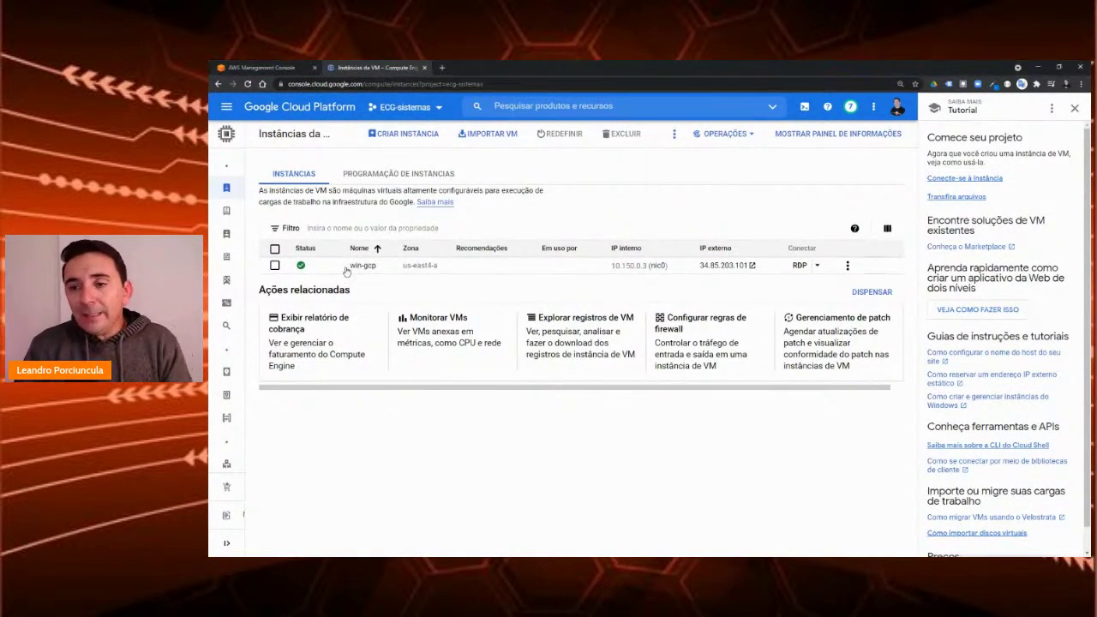
pyautogui.hotkey('ctrl', '+')
pyautogui.hotkey('ctrl', '+')
pyautogui.hotkey('ctrl', '+')
pyautogui.hotkey('ctrl', '+')
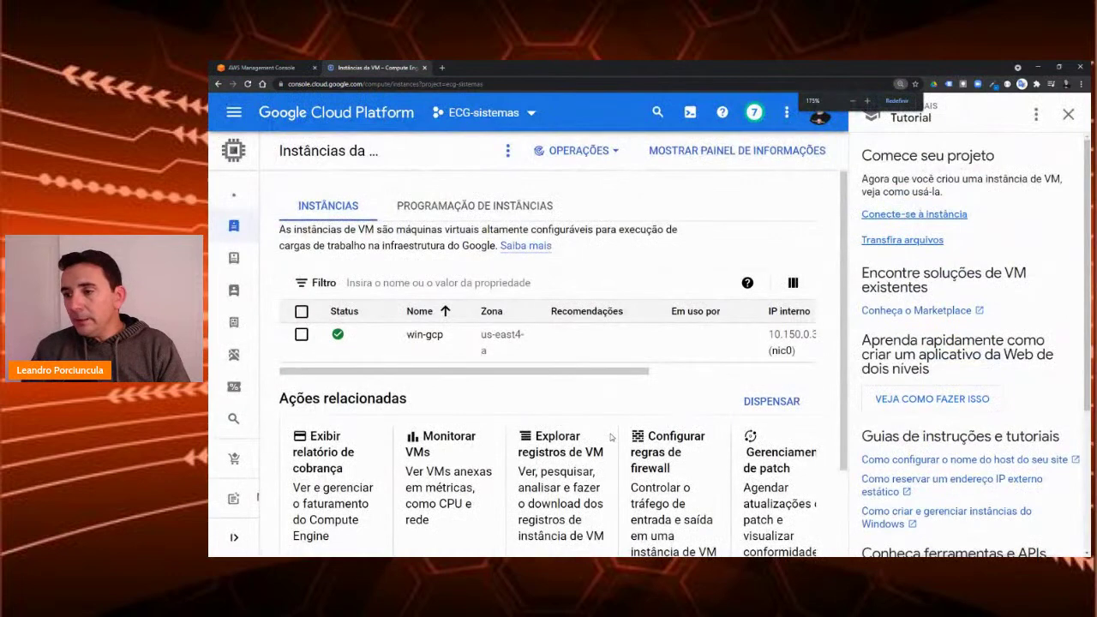
pyautogui.hotkey('ctrl', '-')
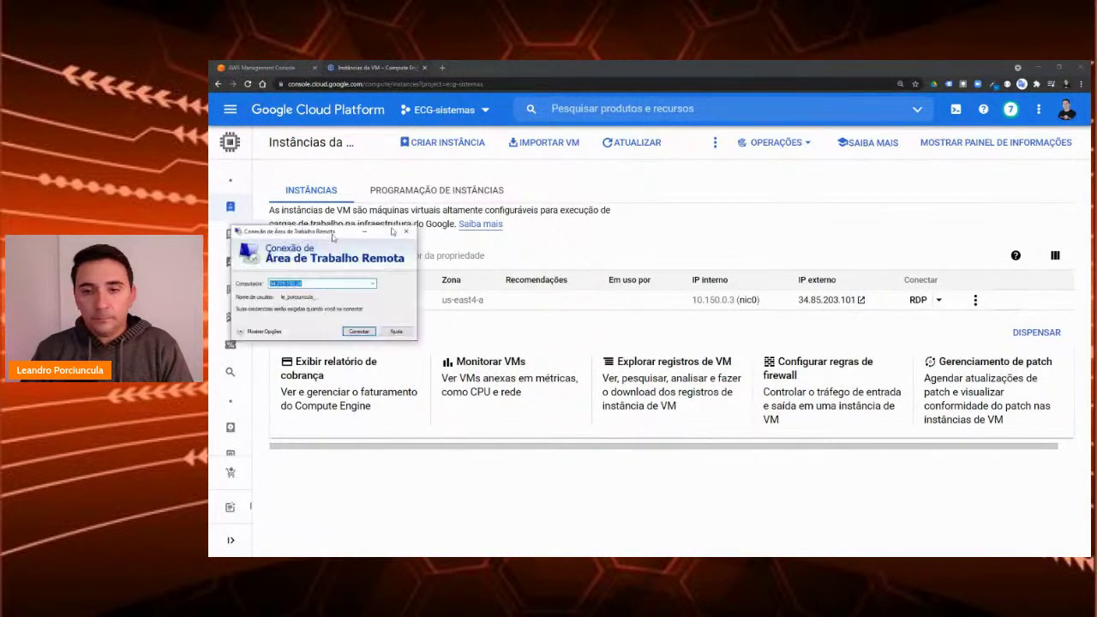
# Step: Connect Remote Desktop to 34.85.203.101 with the account password, accepting the certificate warning
pyautogui.press('Return')
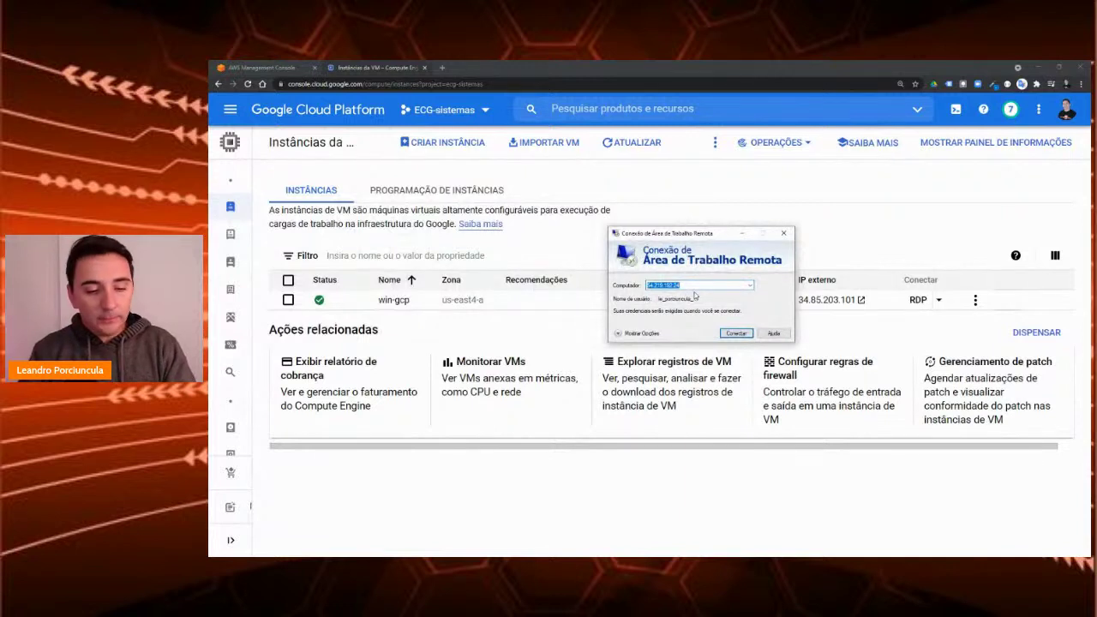
pyautogui.write('3')
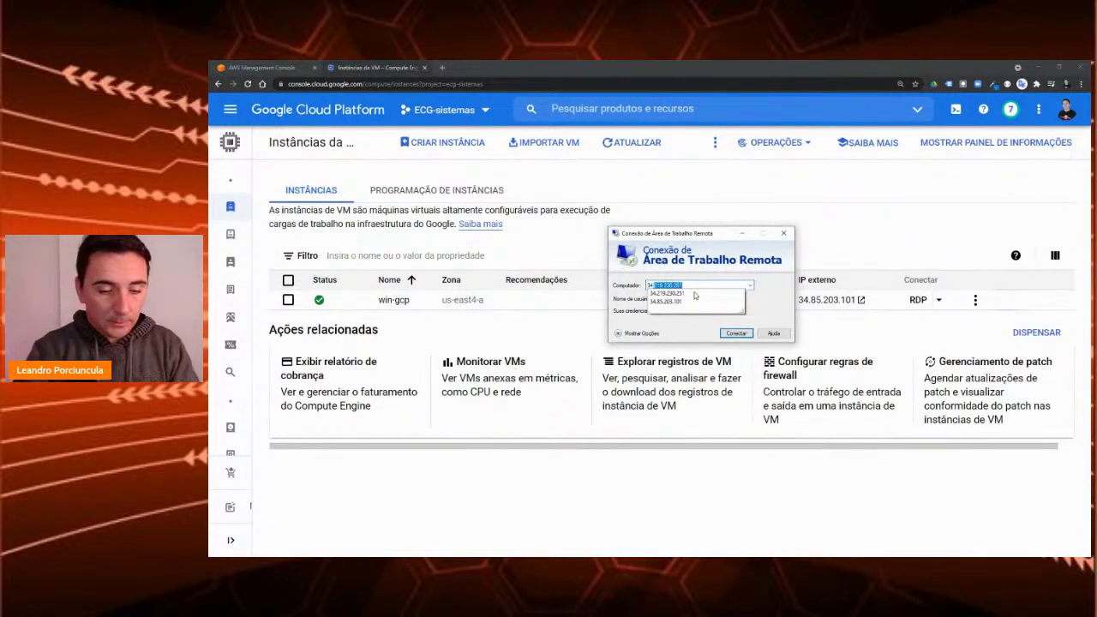
pyautogui.write('4')
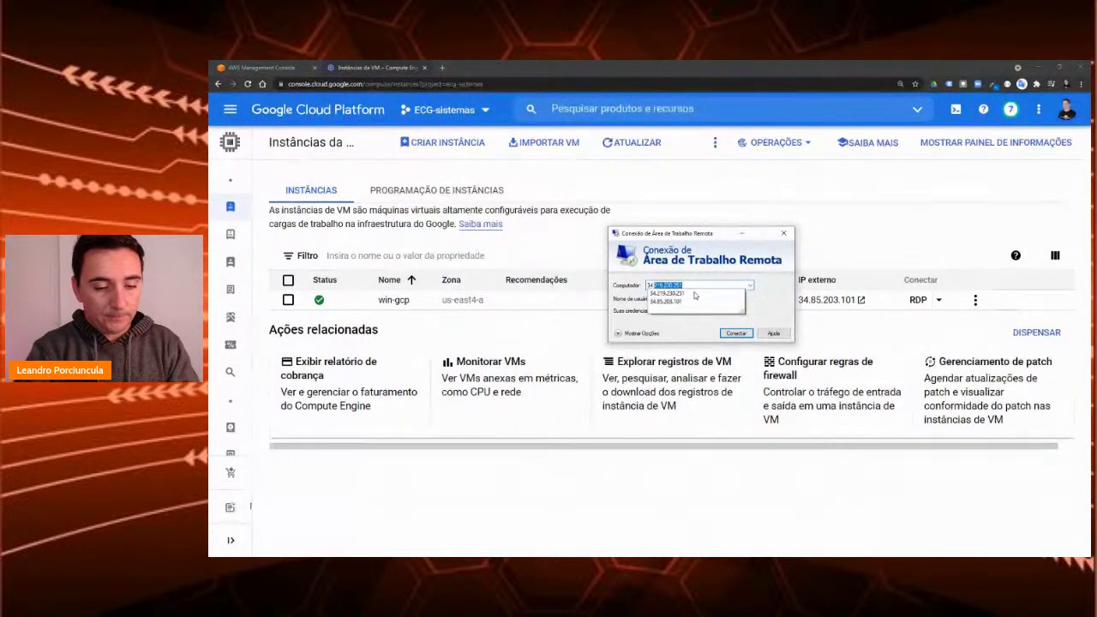
pyautogui.write('.85')
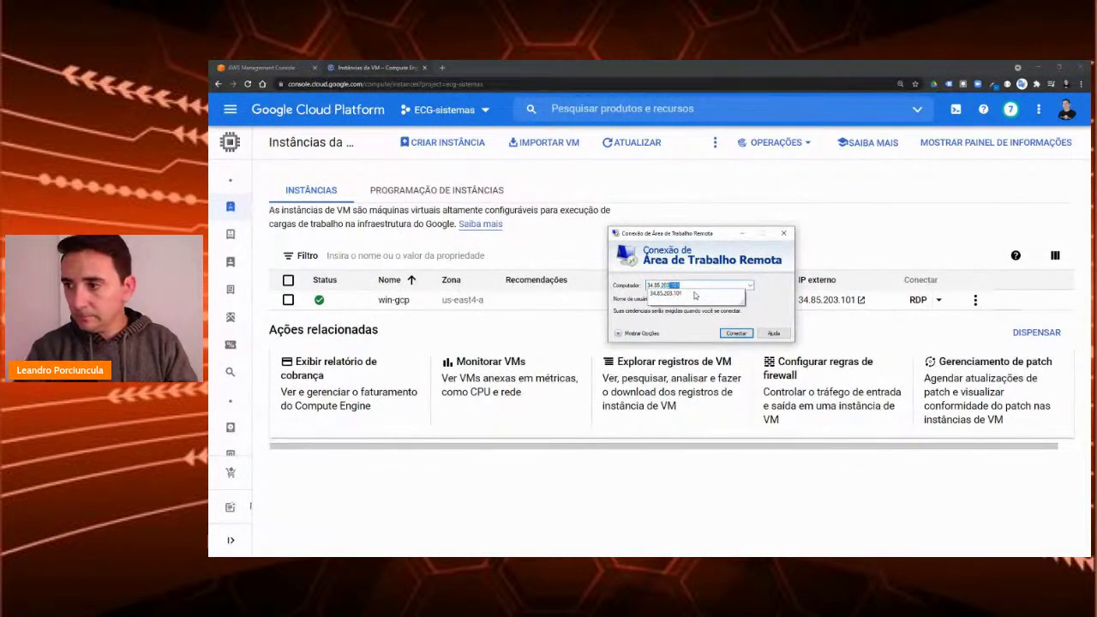
pyautogui.press('Return')
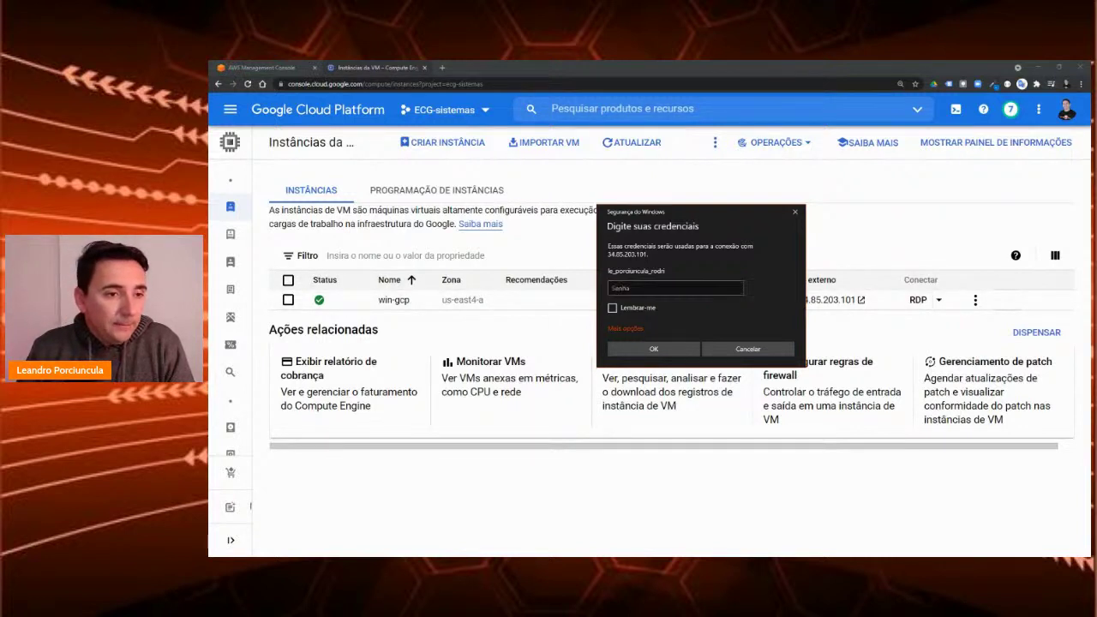
pyautogui.click(652, 290)
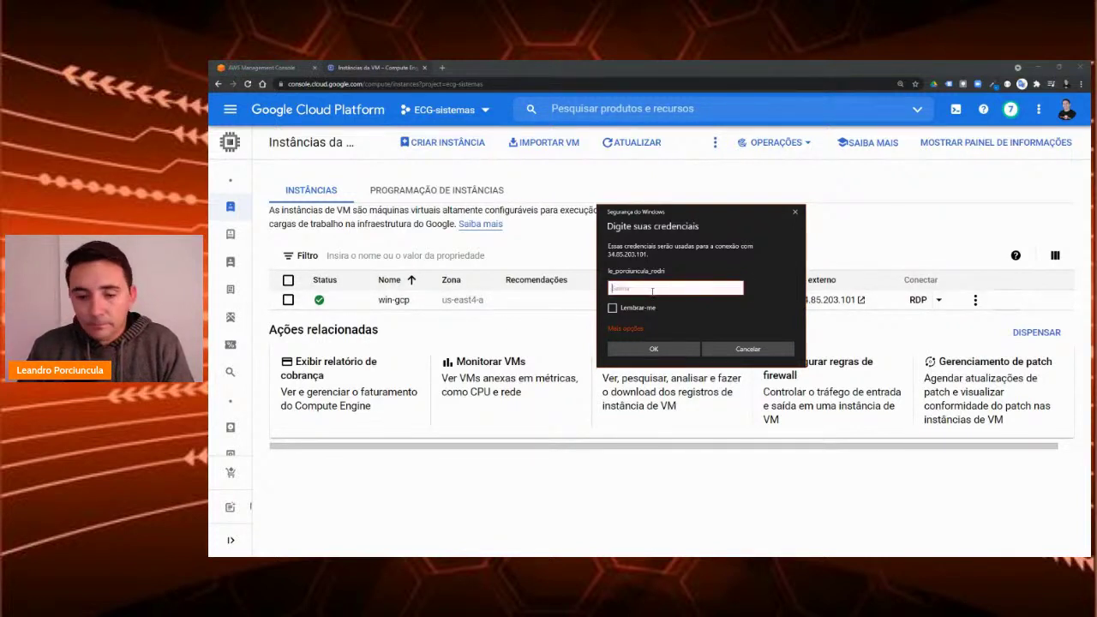
pyautogui.hotkey('ctrl', 'v')
pyautogui.click(654, 349)
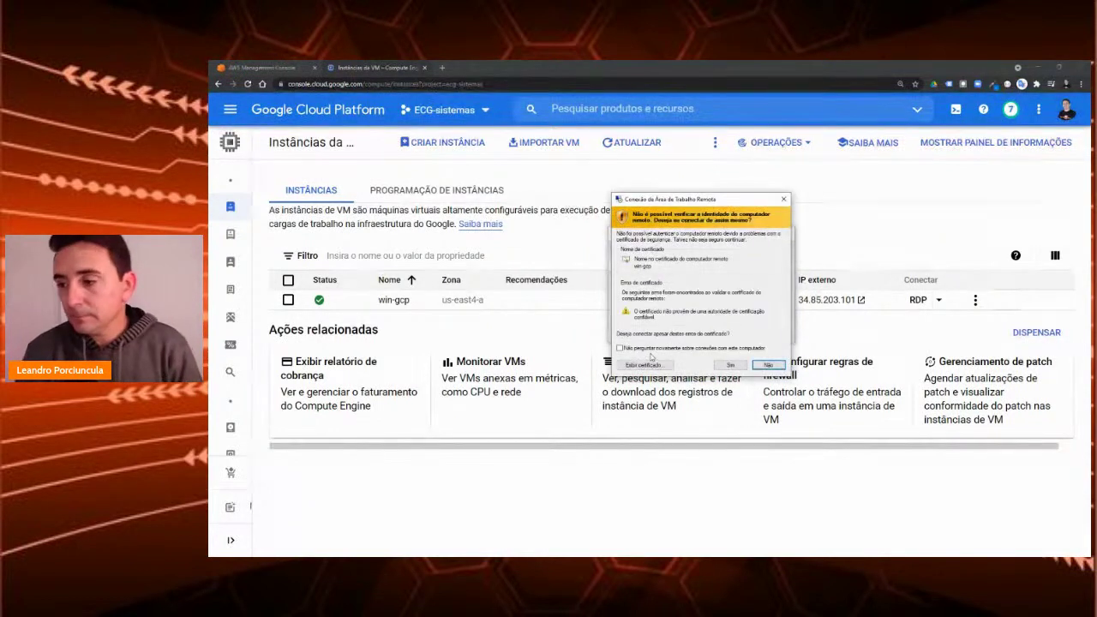
pyautogui.click(728, 366)
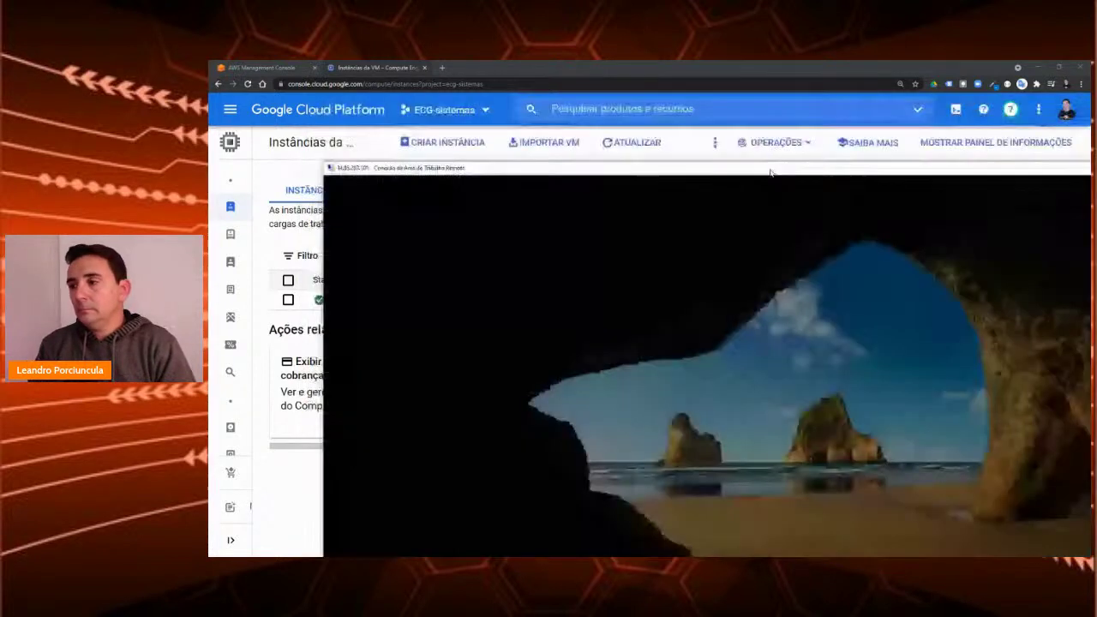
# Step: Make the remote session full screen, dismiss the Admin Center prompt, and check This PC's system properties
pyautogui.doubleClick(776, 168)
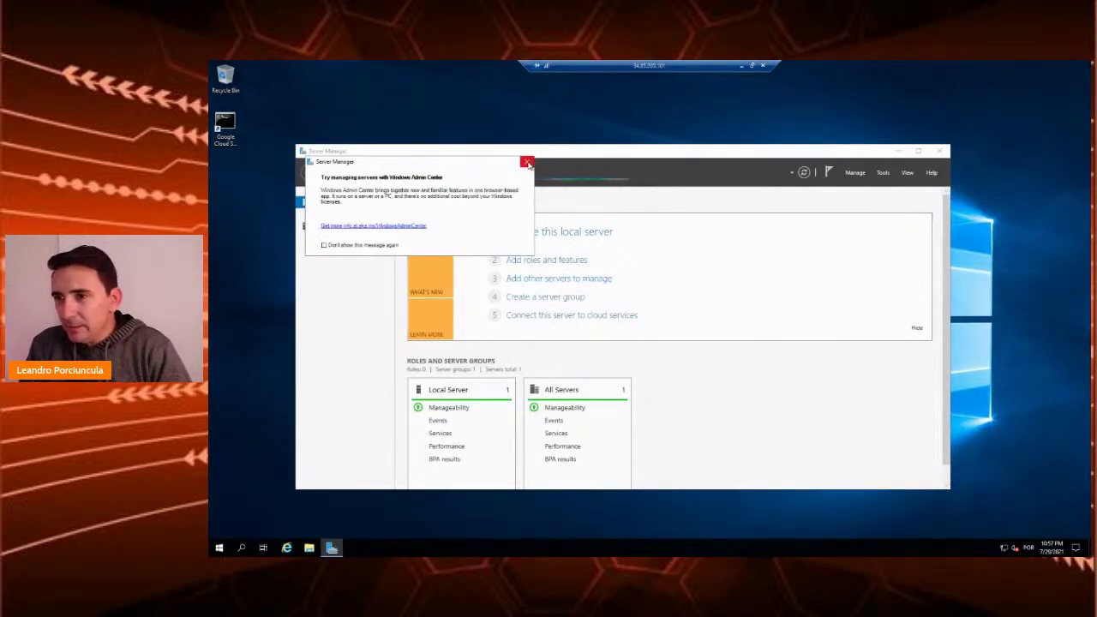
pyautogui.click(527, 163)
pyautogui.click(310, 547)
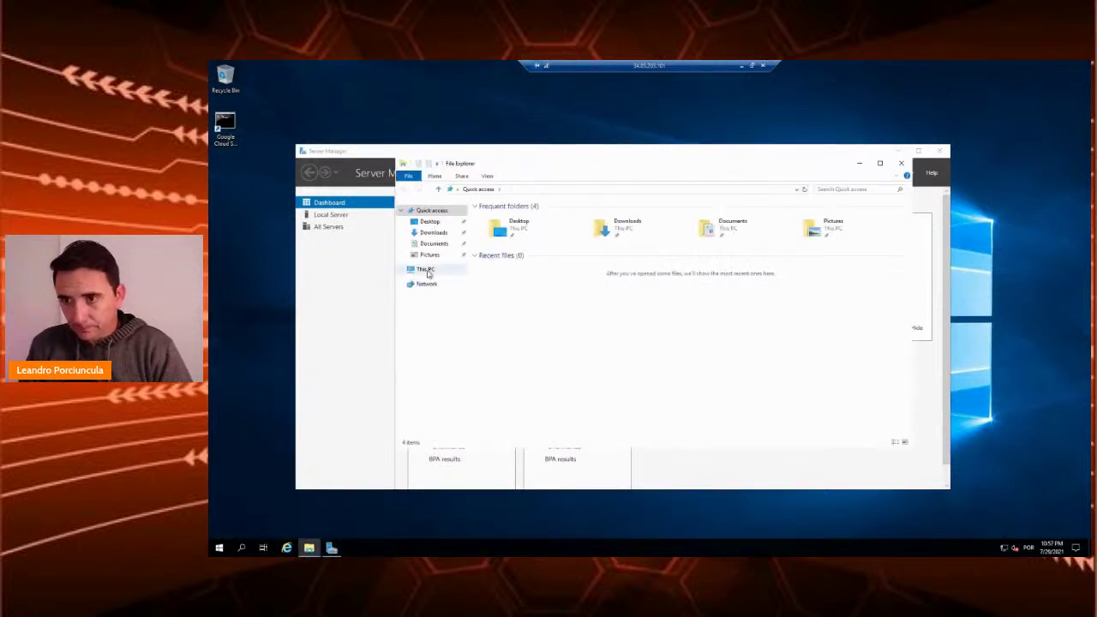
pyautogui.rightClick(427, 273)
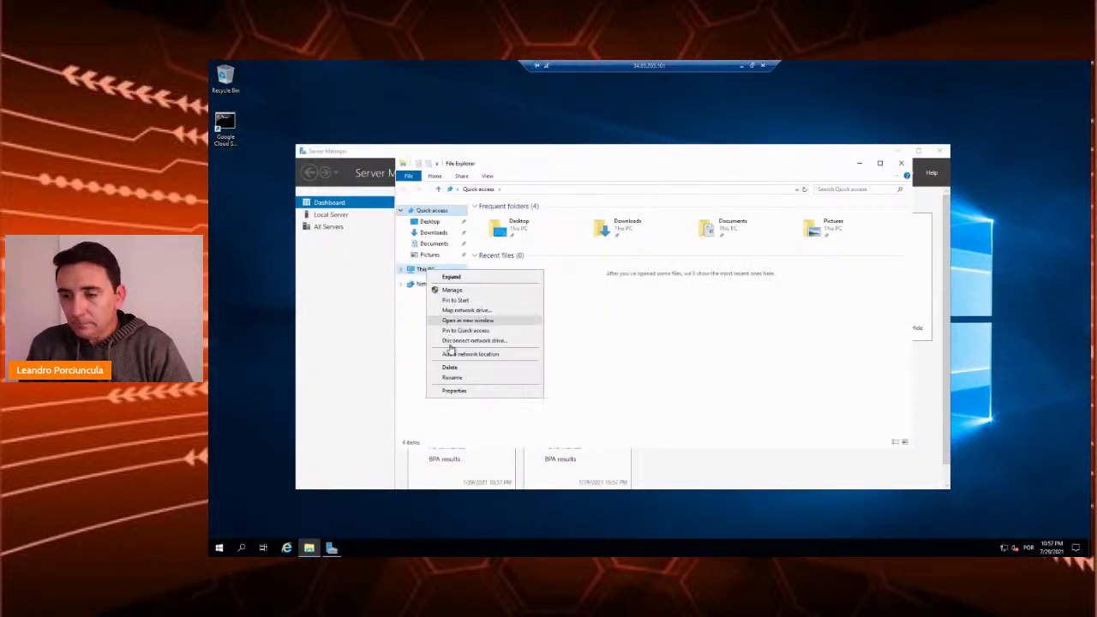
pyautogui.click(455, 387)
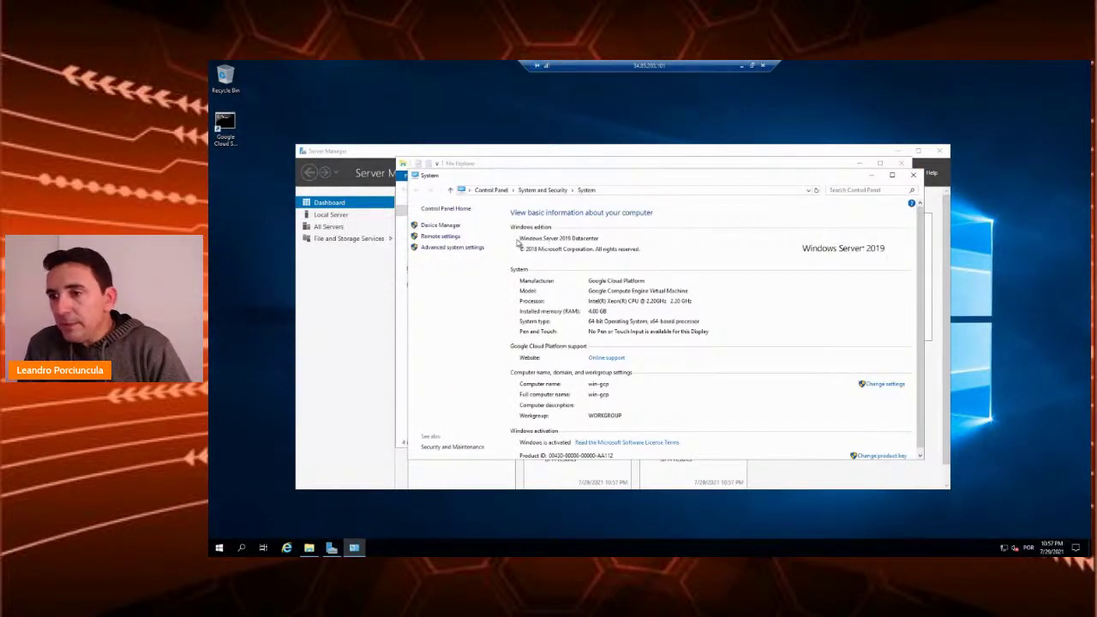
pyautogui.click(913, 175)
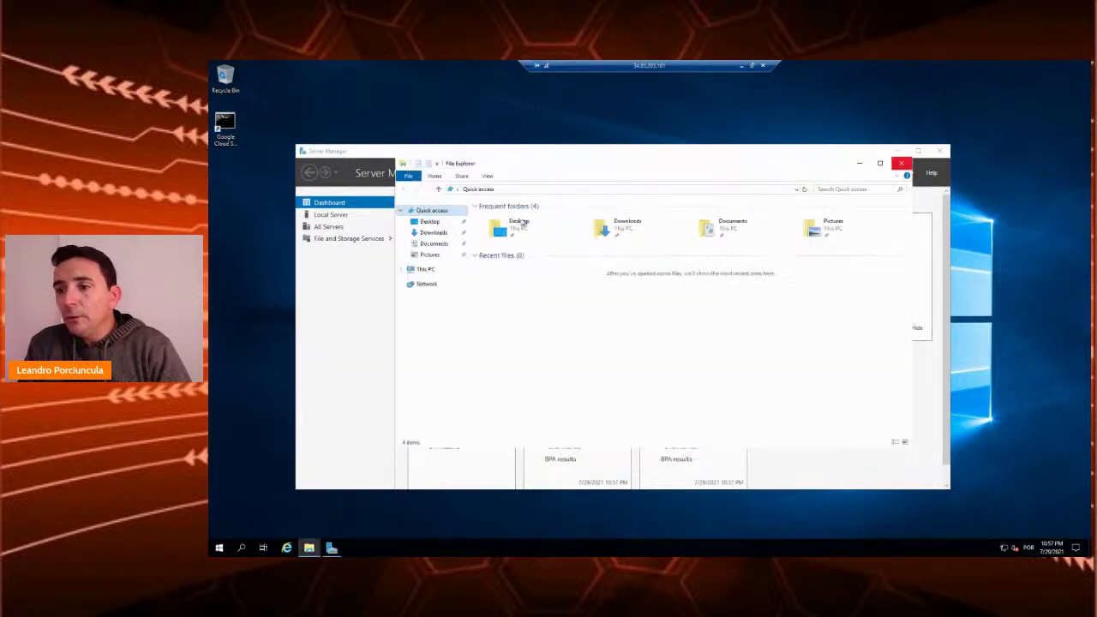
pyautogui.click(401, 270)
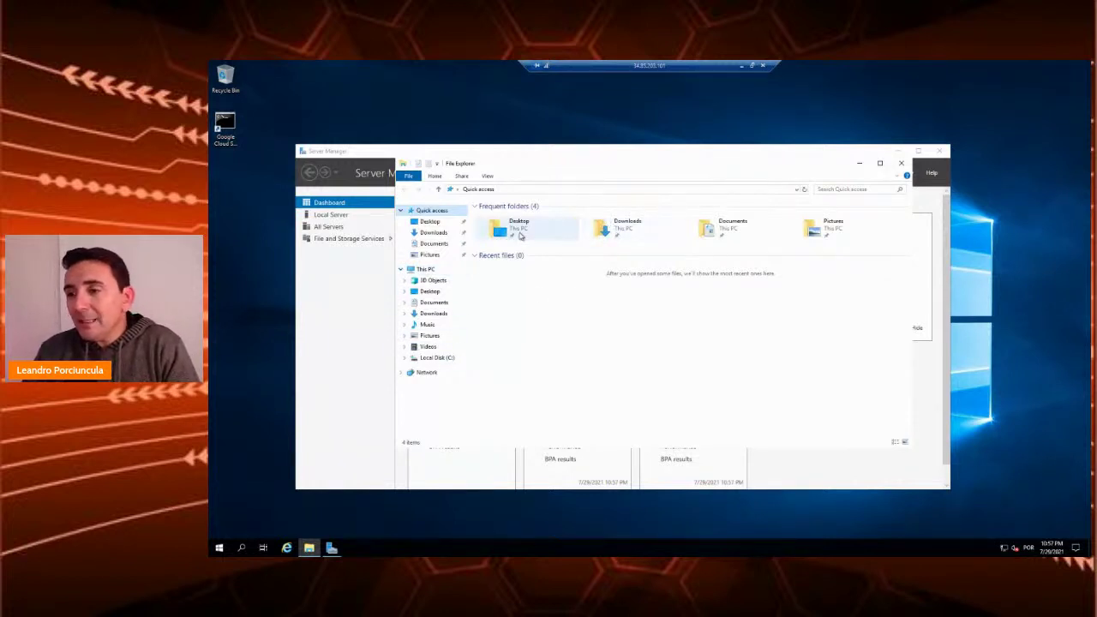
# Step: Minimize Server Manager and File Explorer and open the desktop's context menu
pyautogui.click(900, 152)
pyautogui.click(859, 163)
pyautogui.rightClick(647, 214)
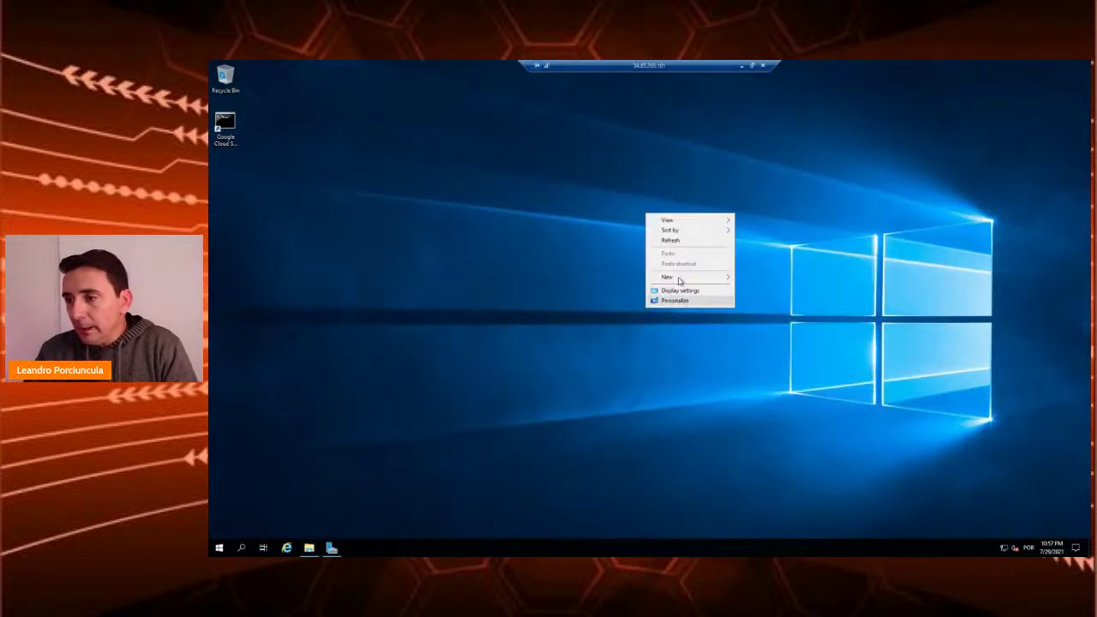
# Step: Create a new text document named Live on the desktop and open it in Notepad
pyautogui.moveTo(689, 280)
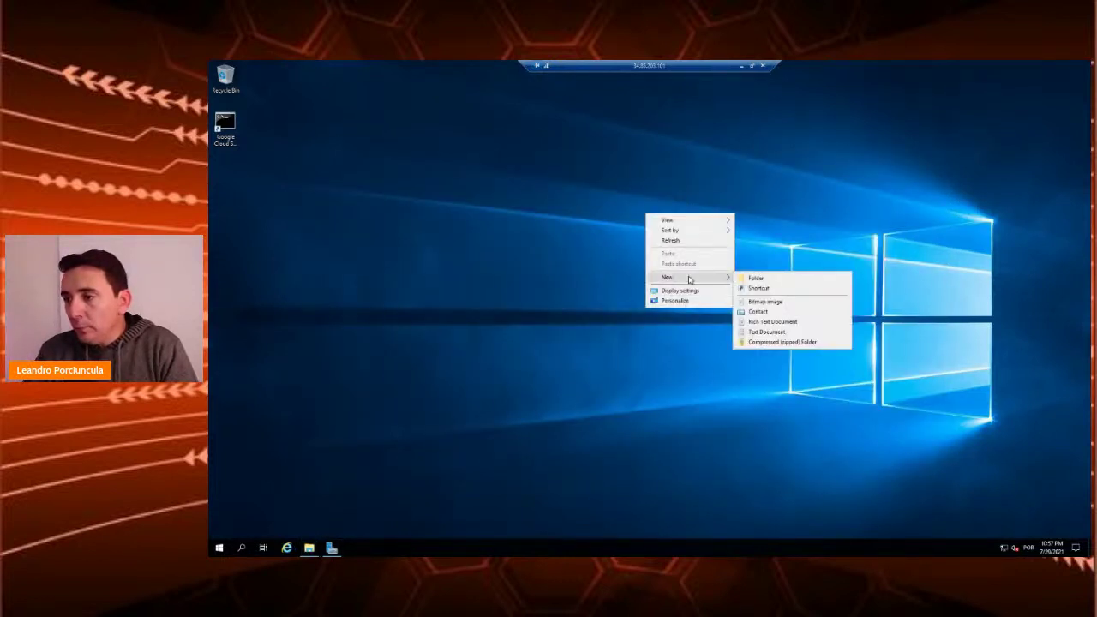
pyautogui.click(767, 332)
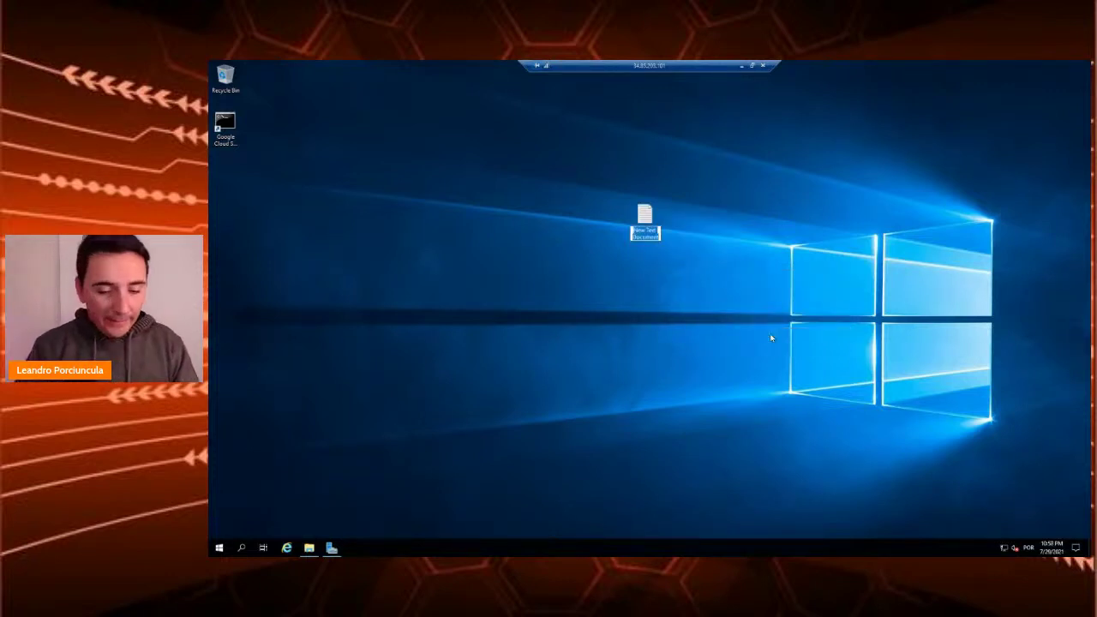
pyautogui.write('t')
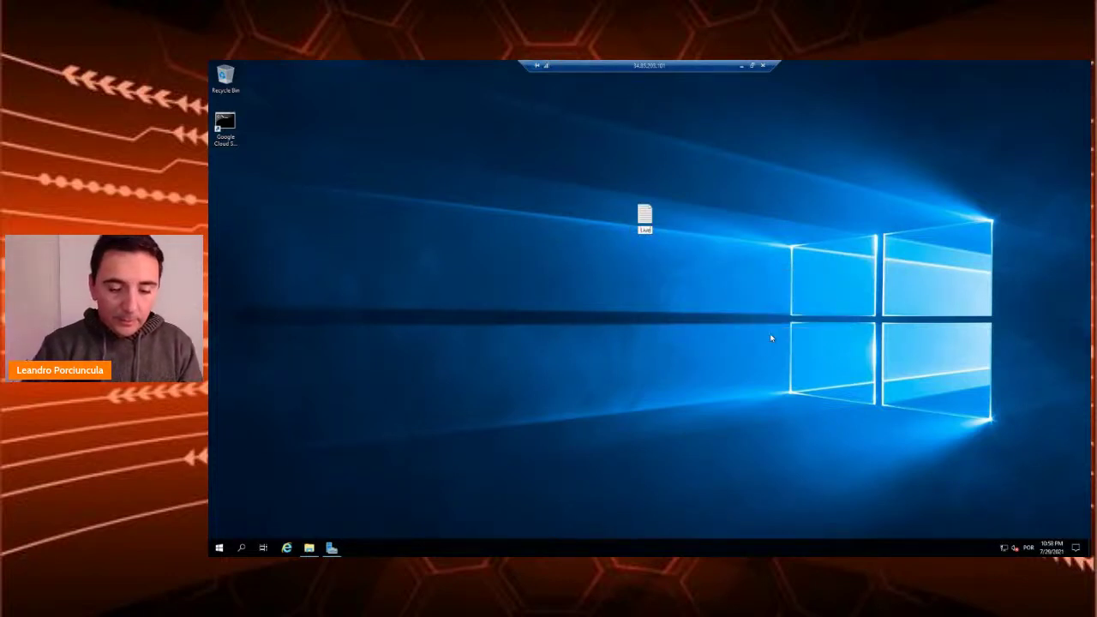
pyautogui.press('Return')
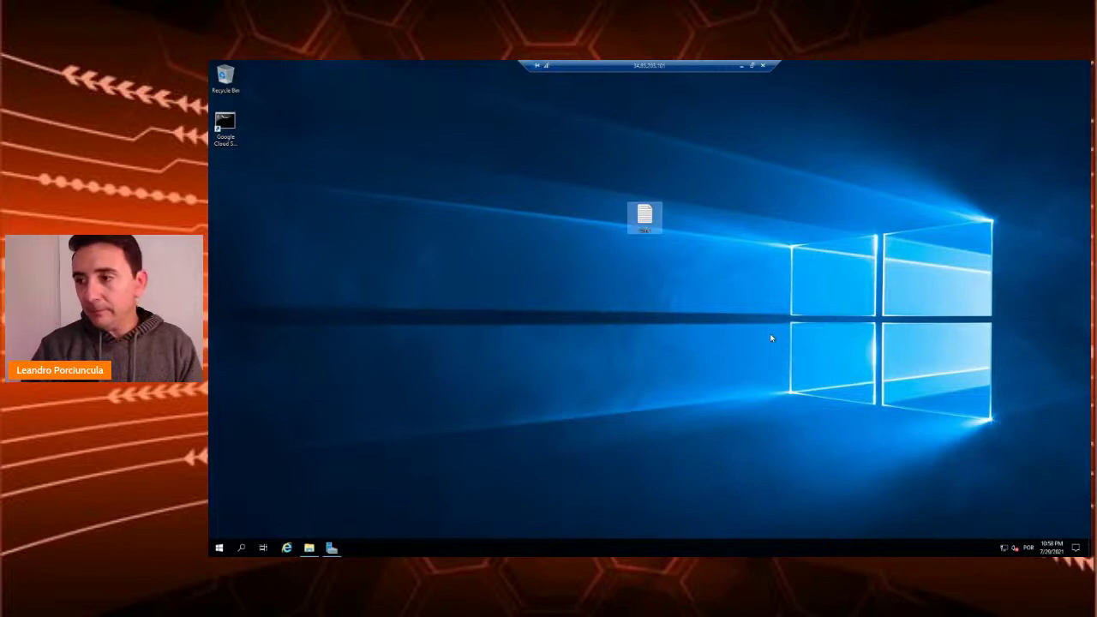
pyautogui.press('Return')
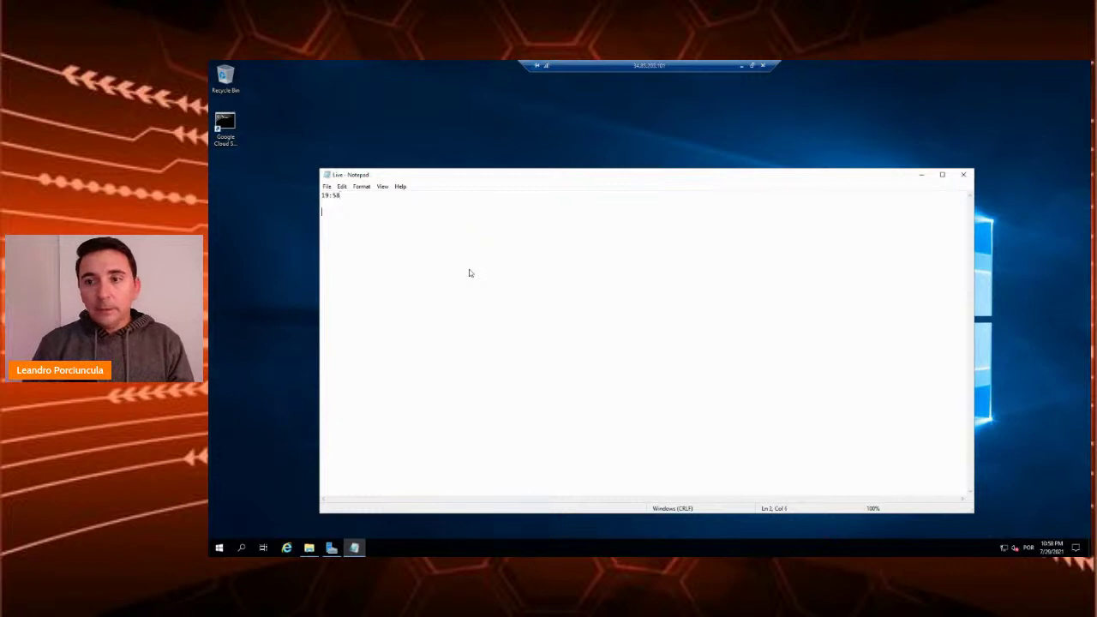
# Step: Save the Live note with 19:58, then minimize Notepad and the remote session
pyautogui.click(326, 187)
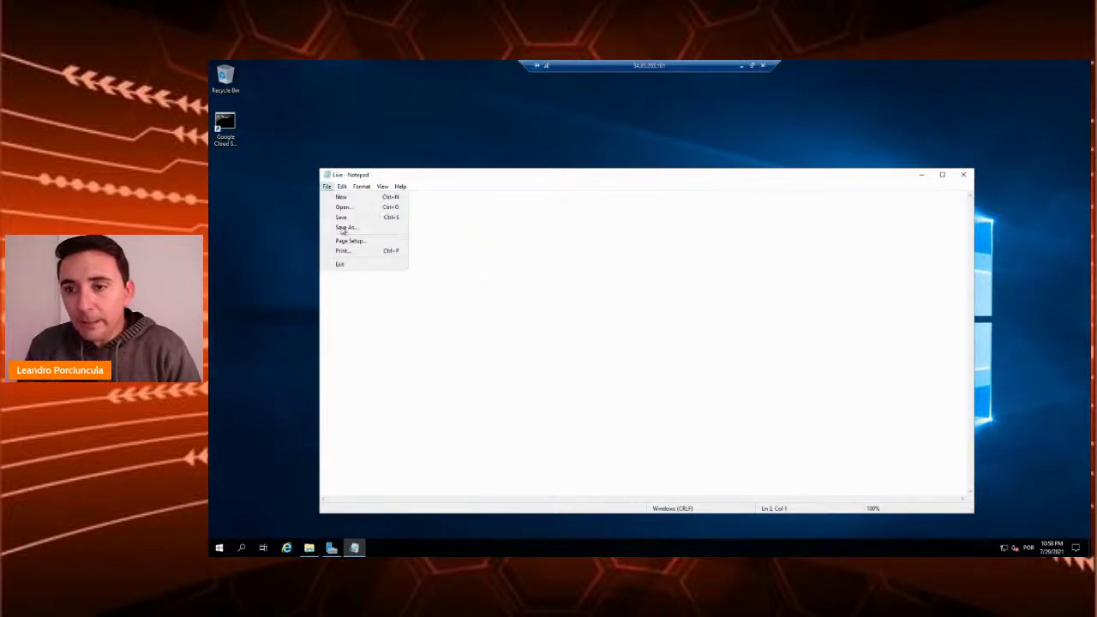
pyautogui.click(345, 219)
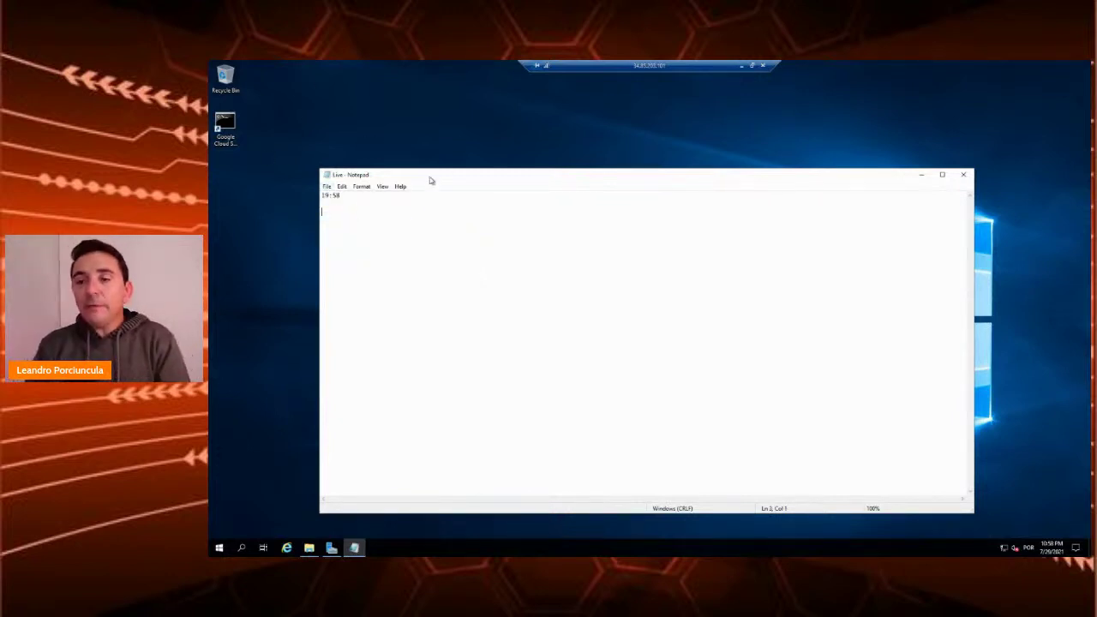
pyautogui.click(921, 175)
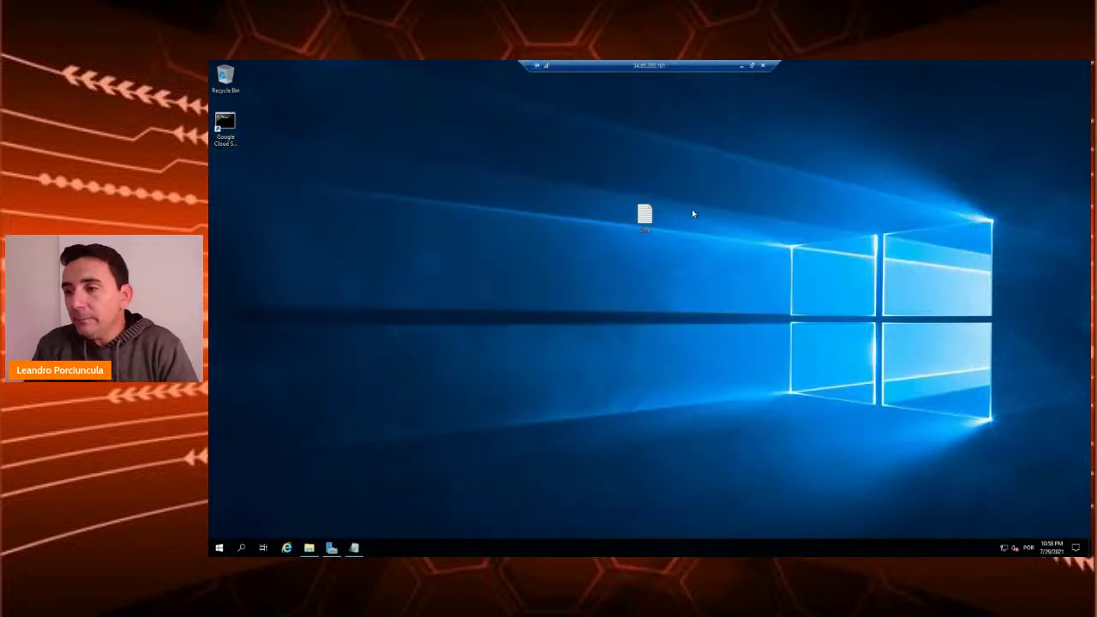
pyautogui.click(742, 66)
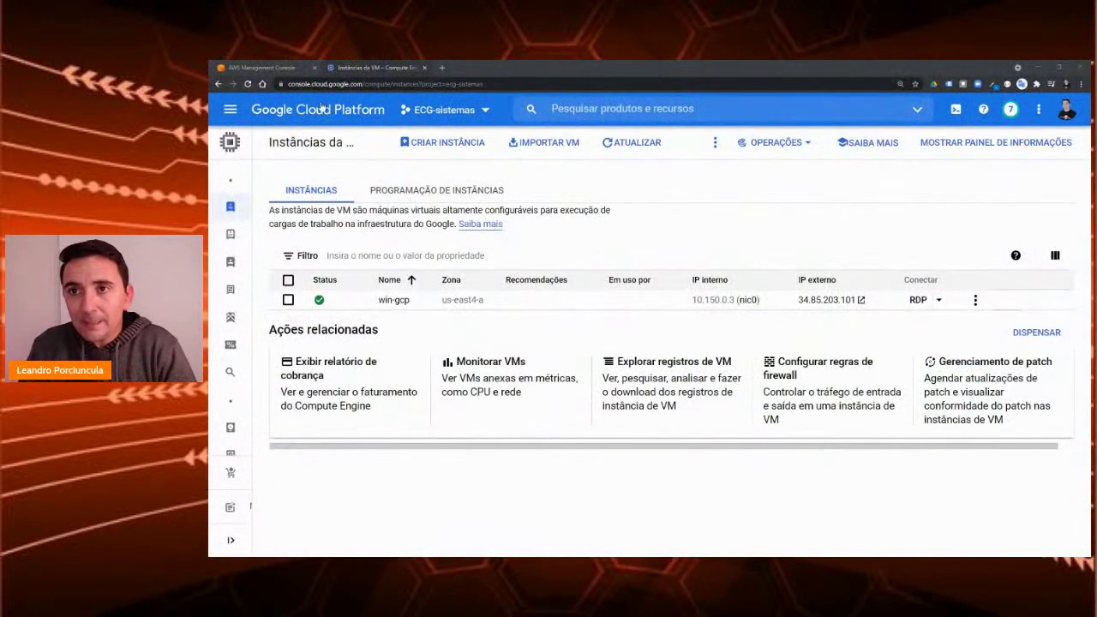
# Step: Return to the MobaXterm shell and widen the terminal by dragging the SFTP sidebar edge left
pyautogui.click(261, 67)
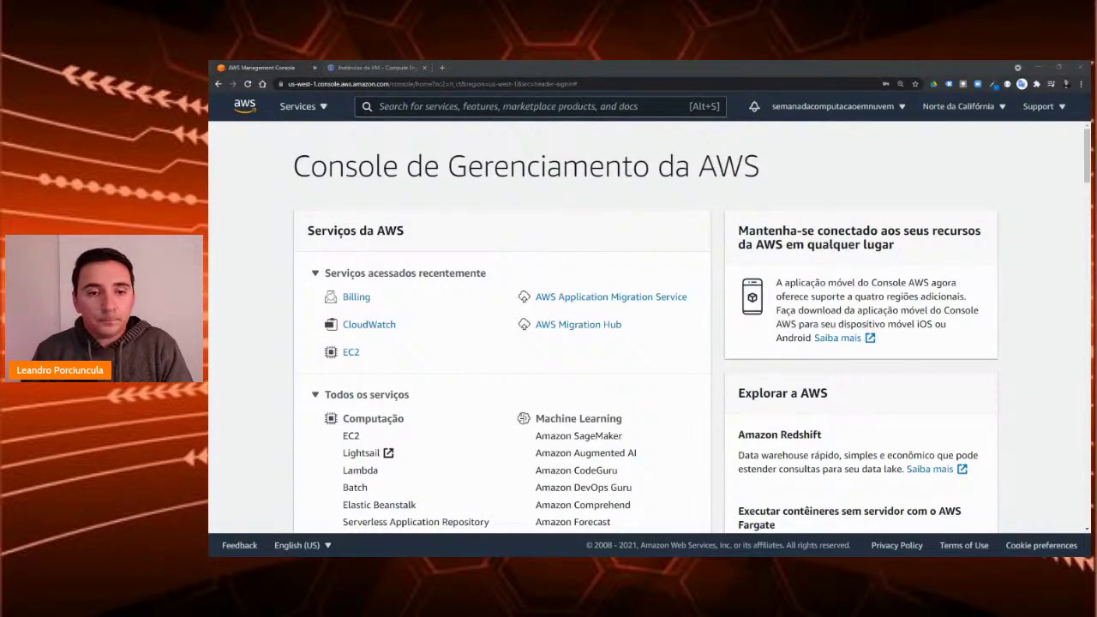
pyautogui.hotkey('alt', 'Tab')
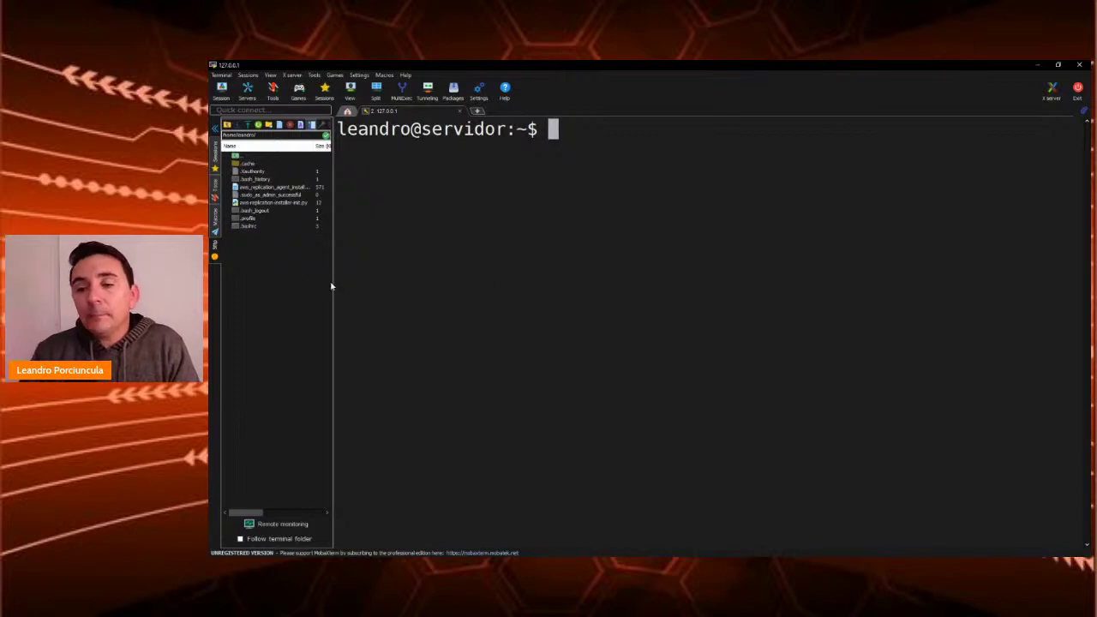
pyautogui.moveTo(333, 287); pyautogui.dragTo(263, 284)
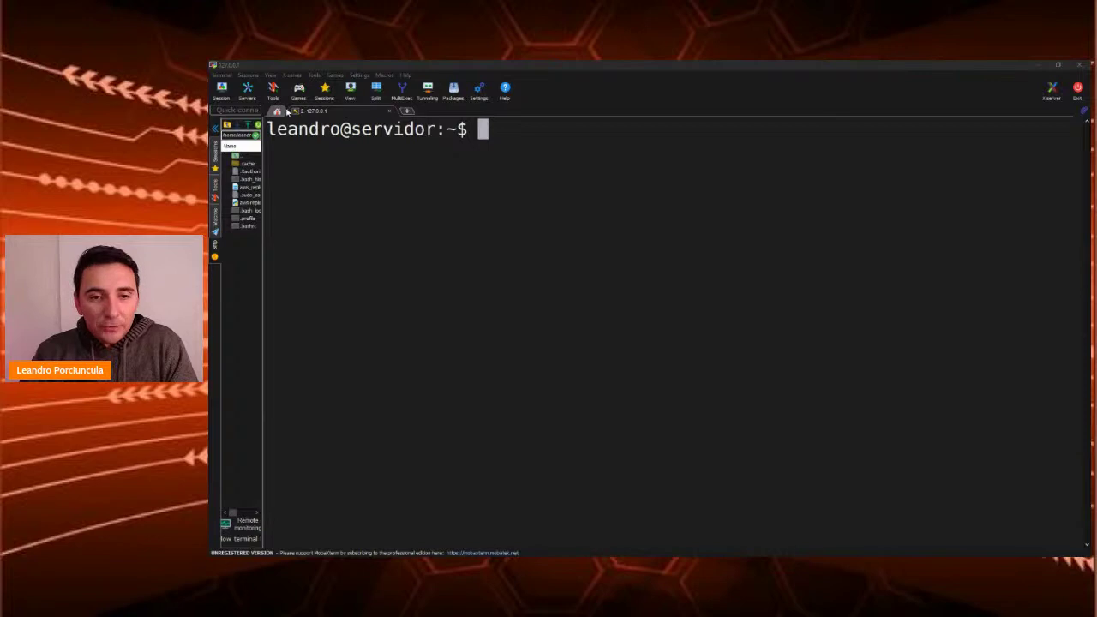
# Step: Load 127.0.0.1:8080 in a new Chrome tab to view the 'Site local na VM' page
pyautogui.hotkey('alt', 'Tab')
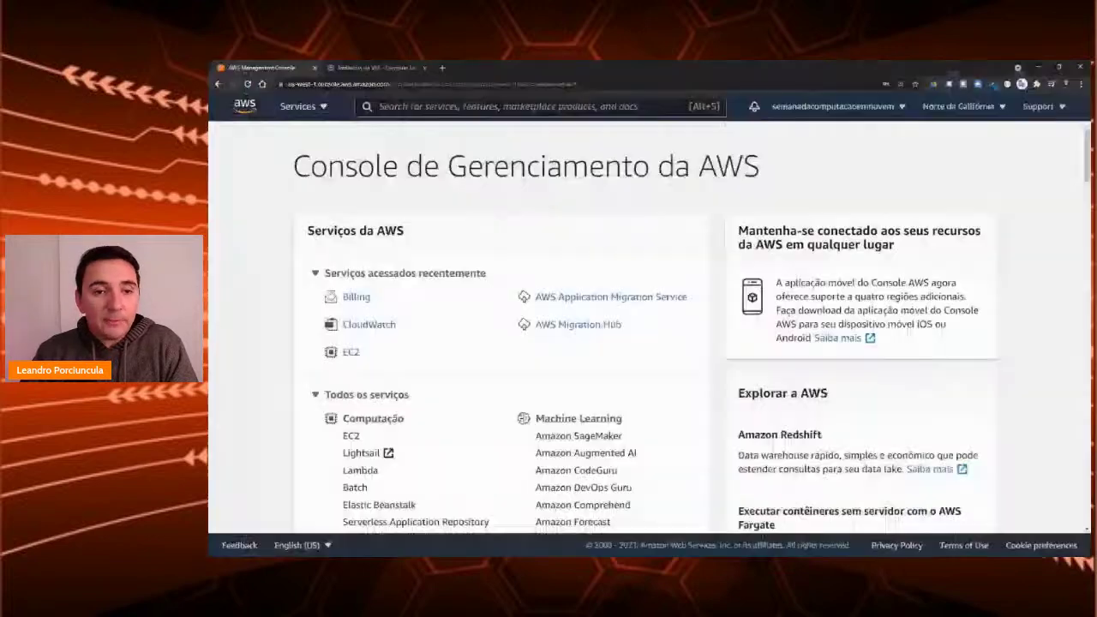
pyautogui.hotkey('ctrl', 't')
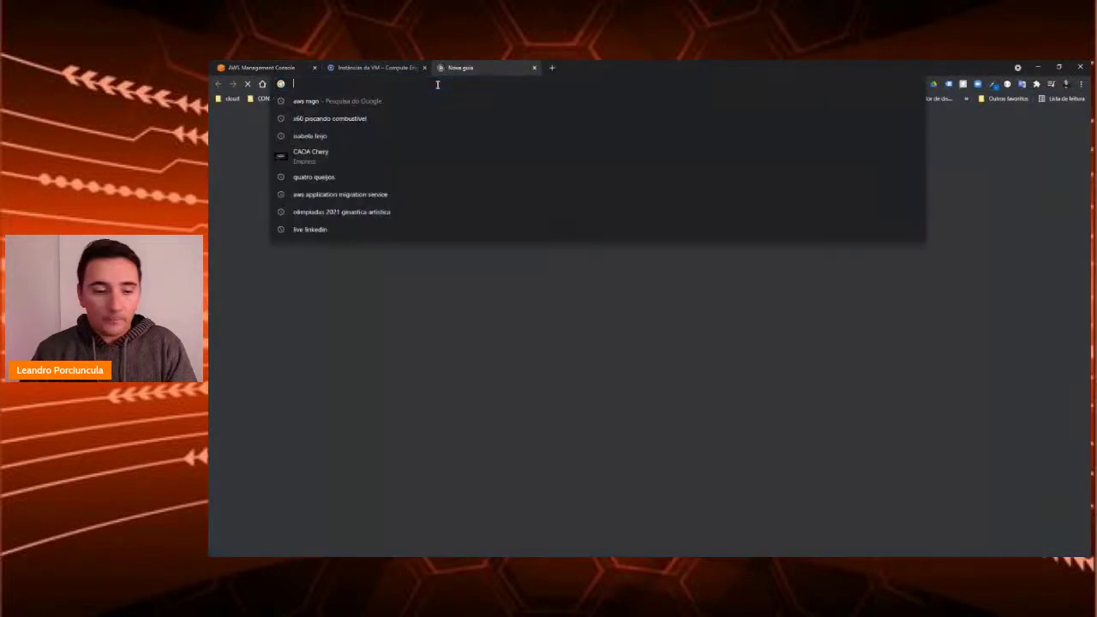
pyautogui.write('127')
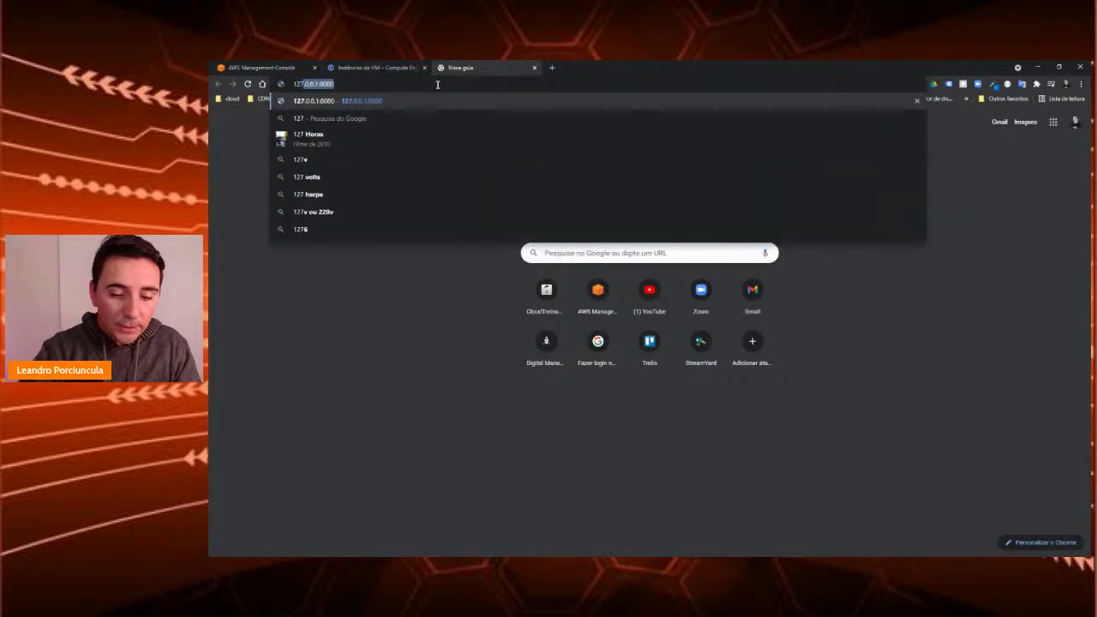
pyautogui.write('.0.0.1:8080')
pyautogui.press('Return')
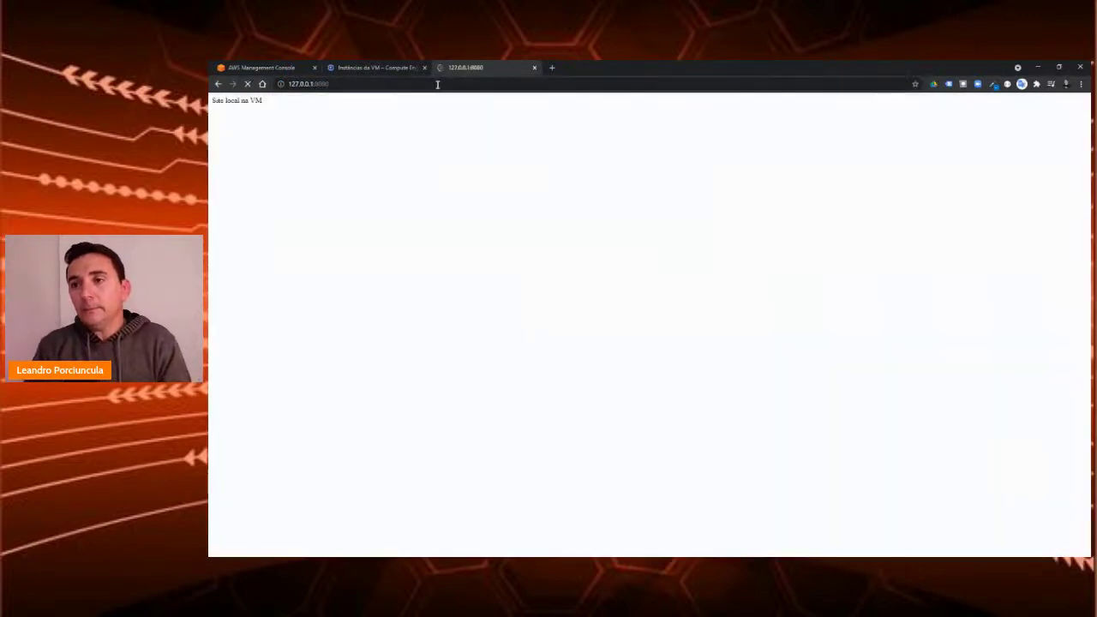
pyautogui.scroll(9, 336, 174)
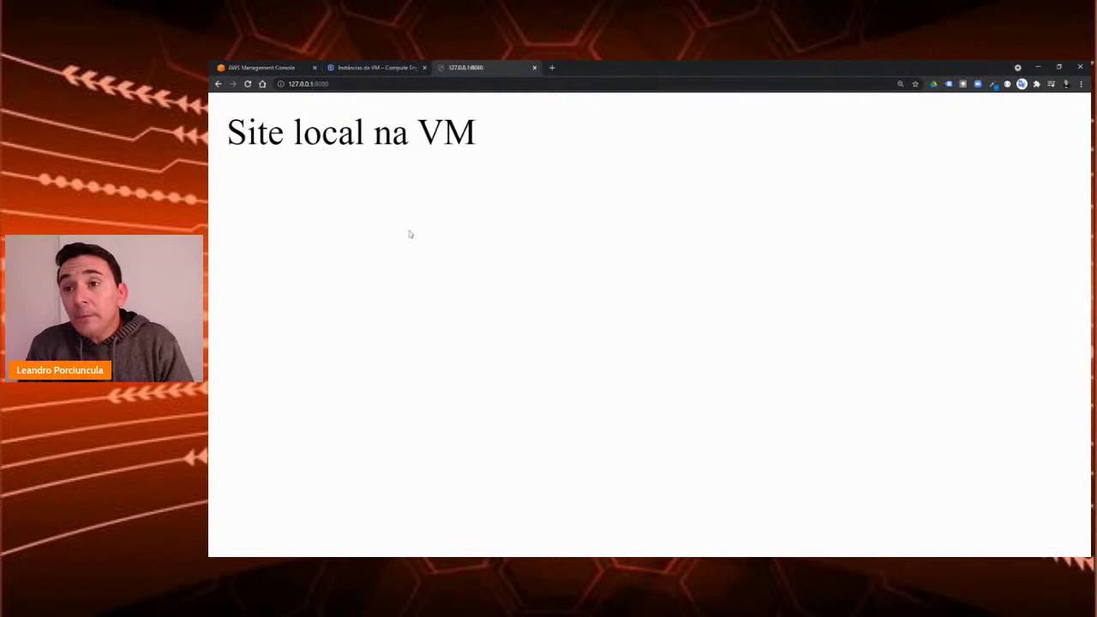
# Step: Become root with sudo su and open /var/www/html/index.html in vim
pyautogui.hotkey('alt', 'Tab')
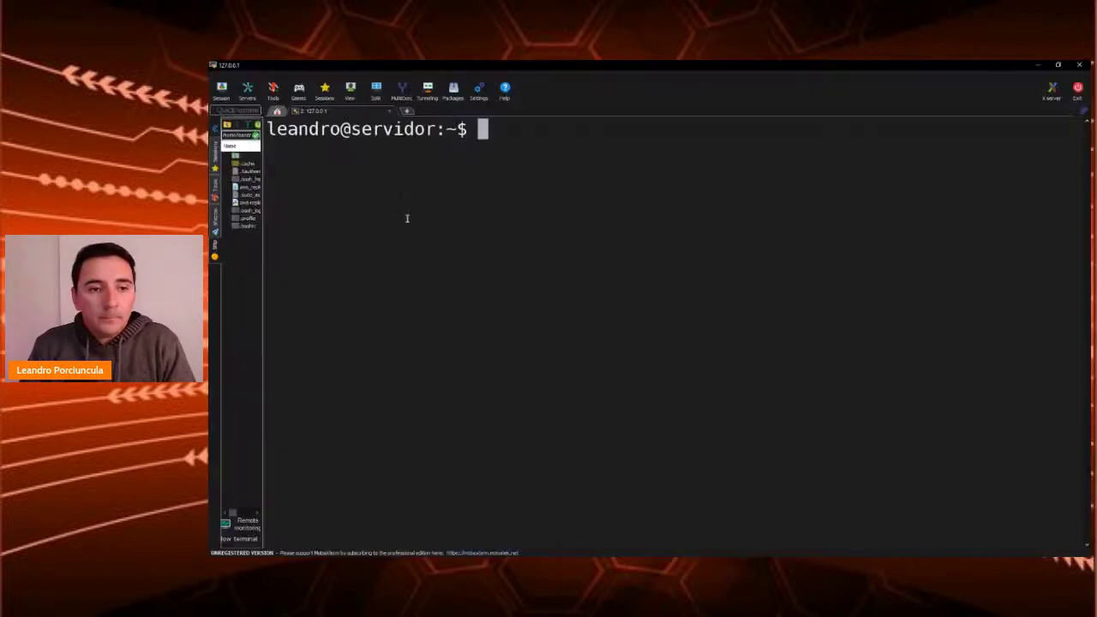
pyautogui.write('vim')
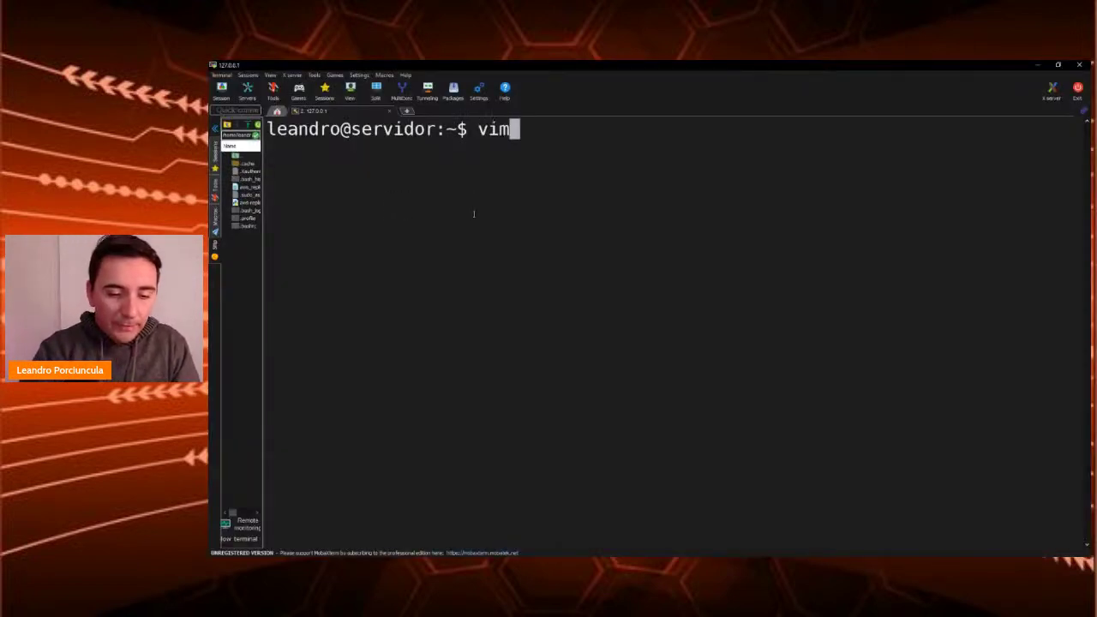
pyautogui.press('BackSpace')
pyautogui.press('BackSpace')
pyautogui.press('BackSpace')
pyautogui.press('BackSpace')
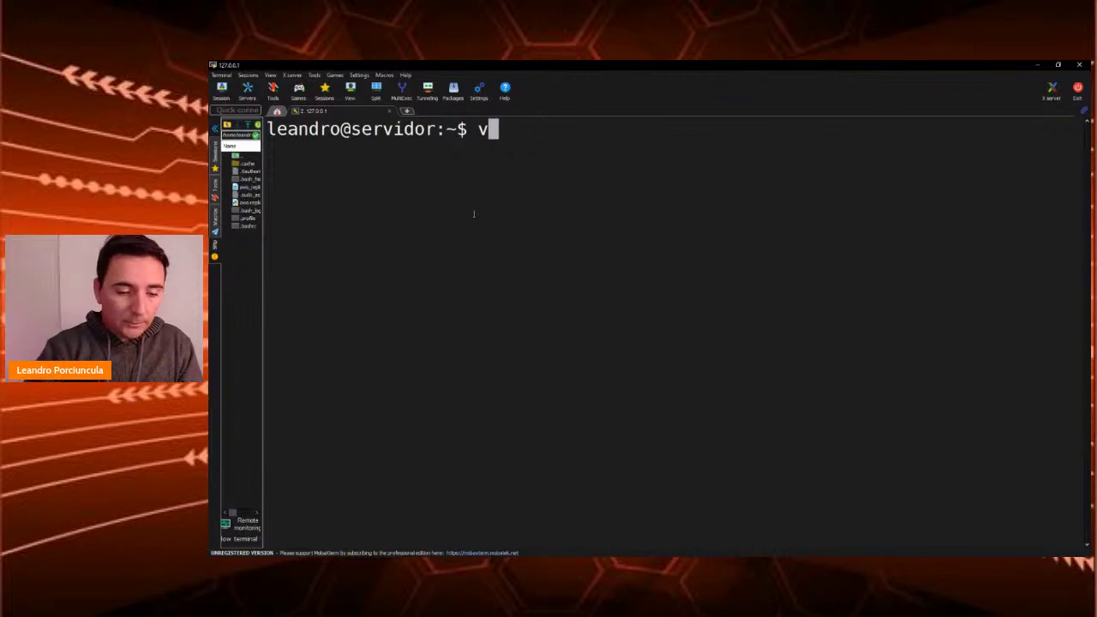
pyautogui.write('sudo su')
pyautogui.press('Return')
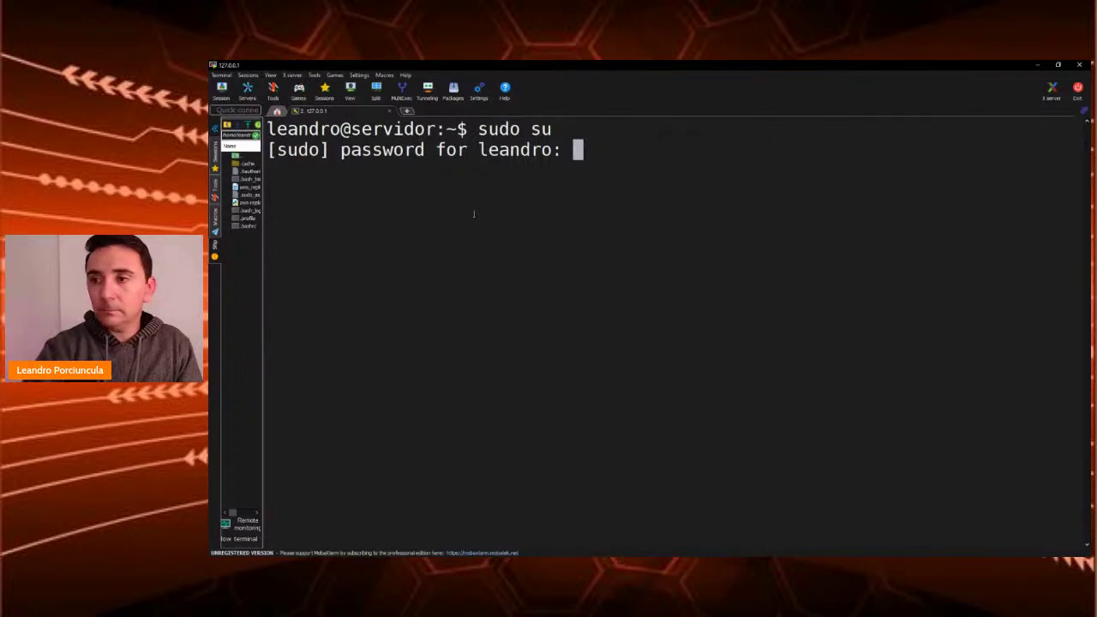
pyautogui.press('Return')
pyautogui.write('vim ')
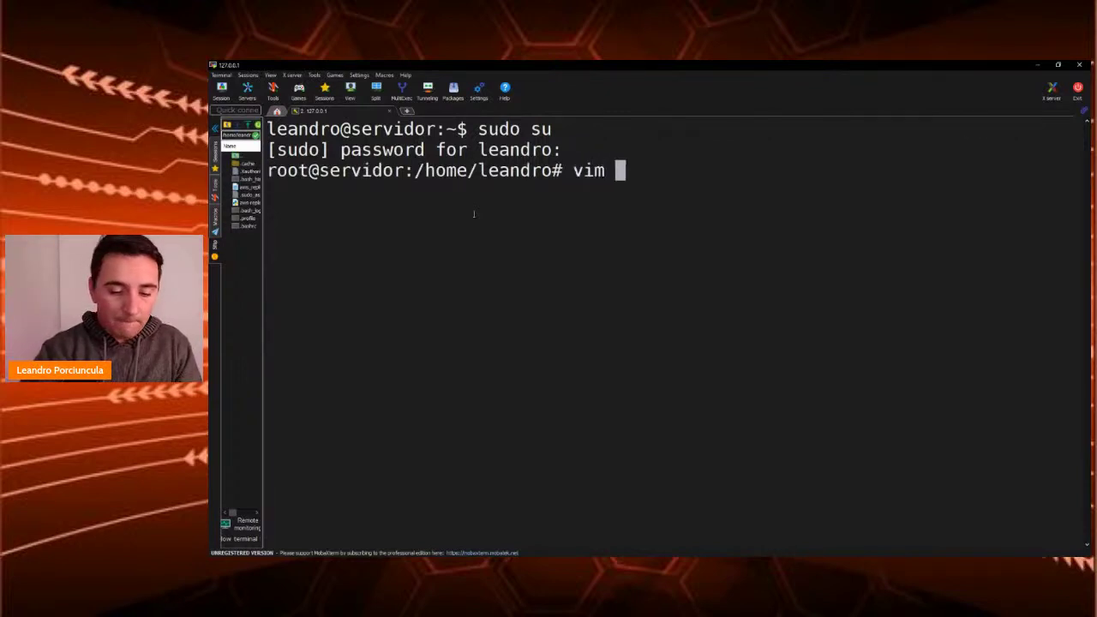
pyautogui.write('/var/www/')
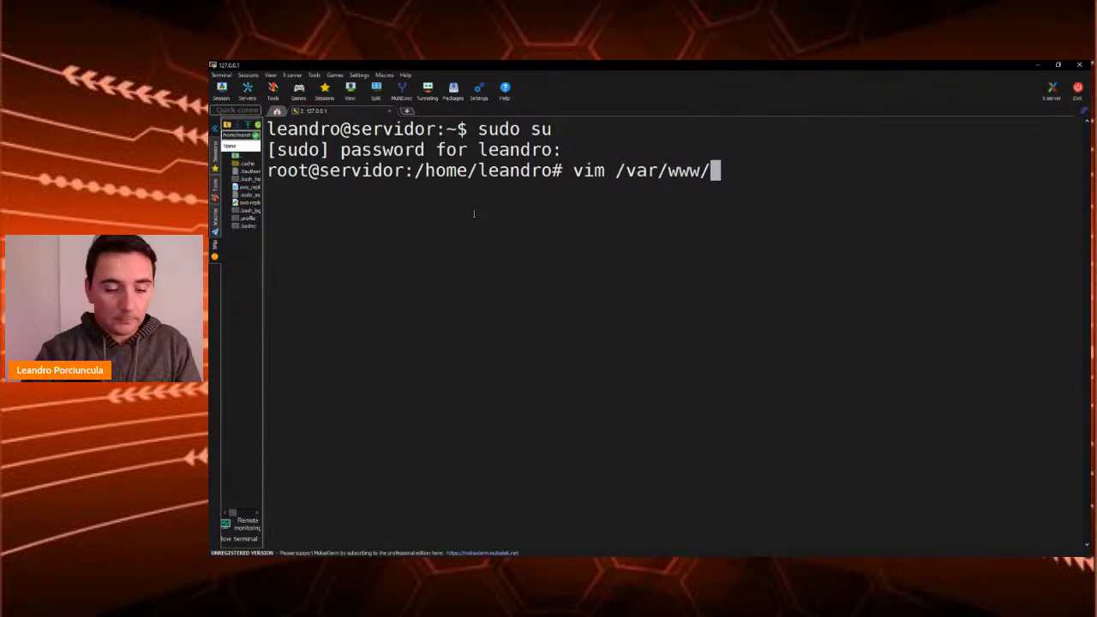
pyautogui.write('h')
pyautogui.press('Tab')
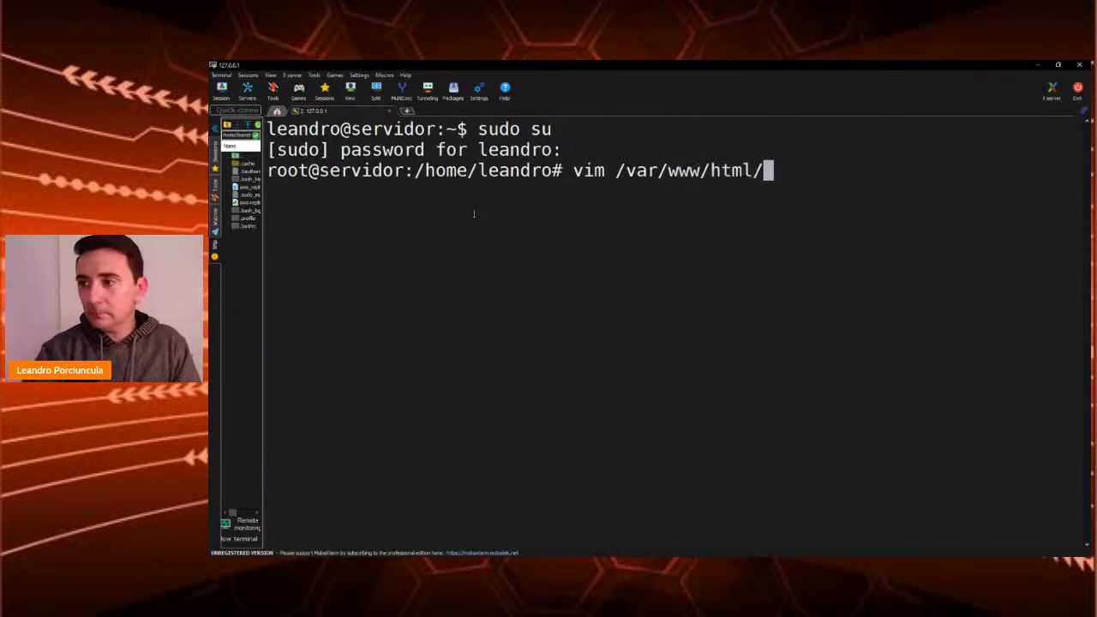
pyautogui.write('index')
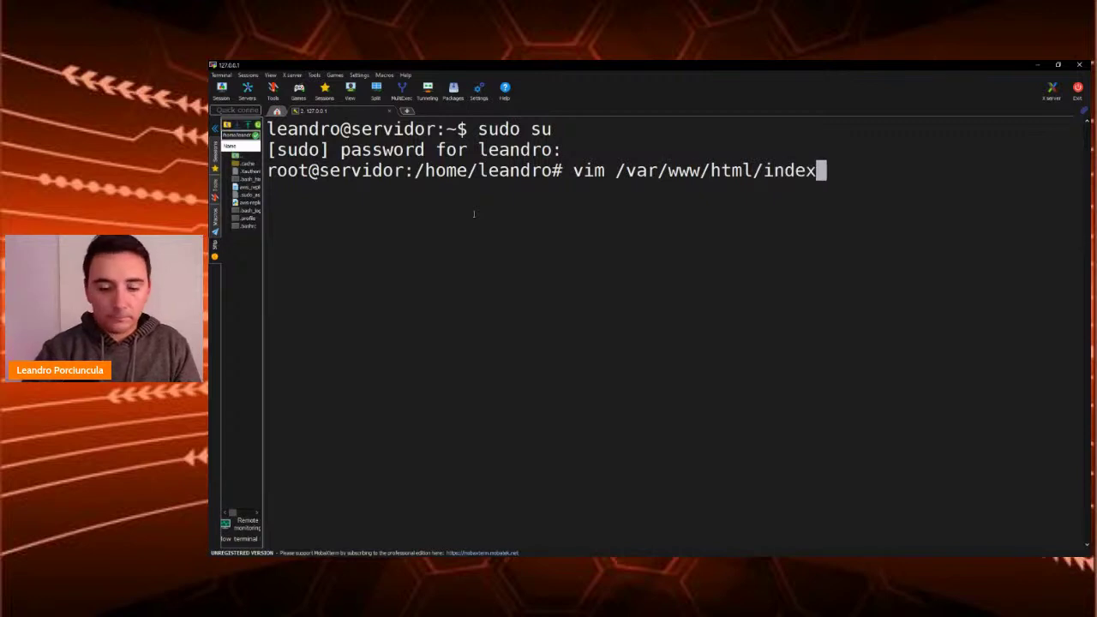
pyautogui.press('Tab')
pyautogui.press('Return')
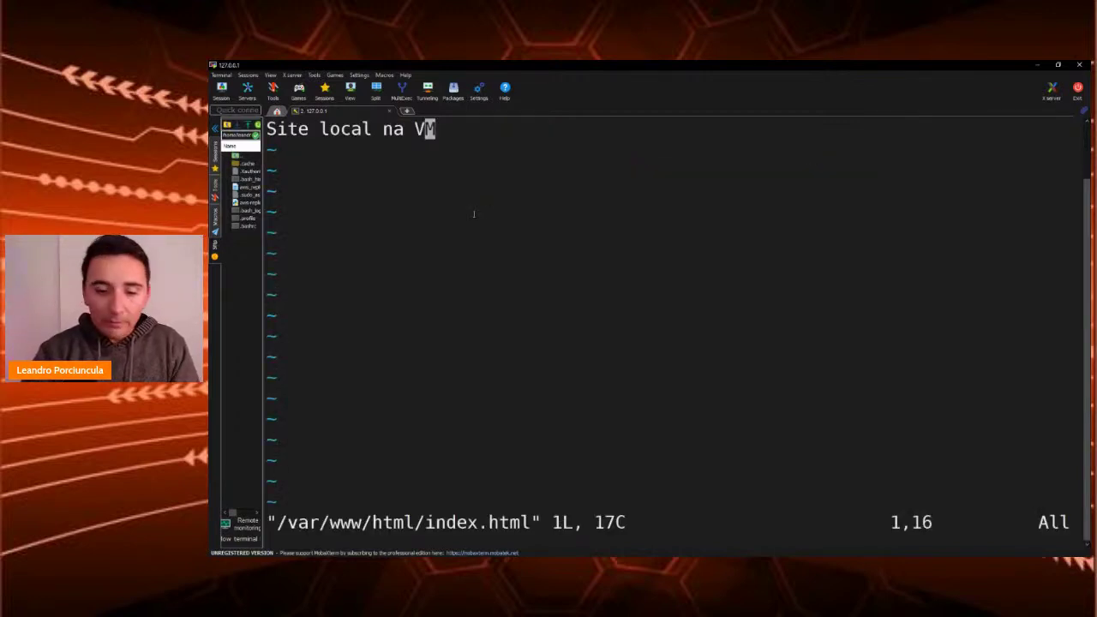
# Step: Append 19:59 after 'Site local na VM' and save the file with :wq
pyautogui.press('i')
pyautogui.press('Right')
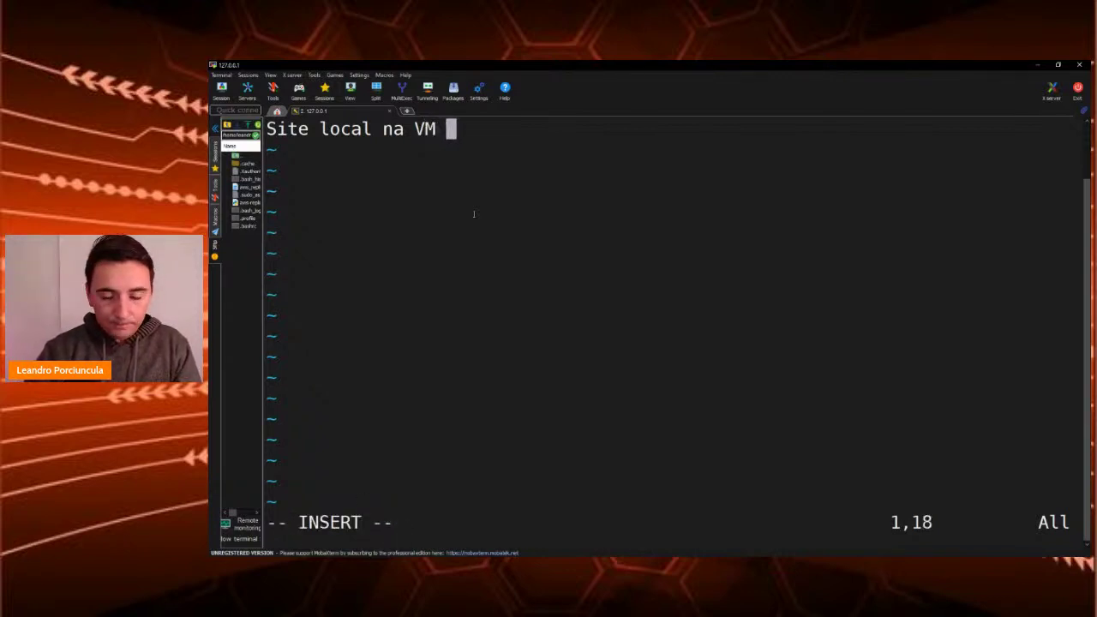
pyautogui.write('19:59')
pyautogui.press('Escape')
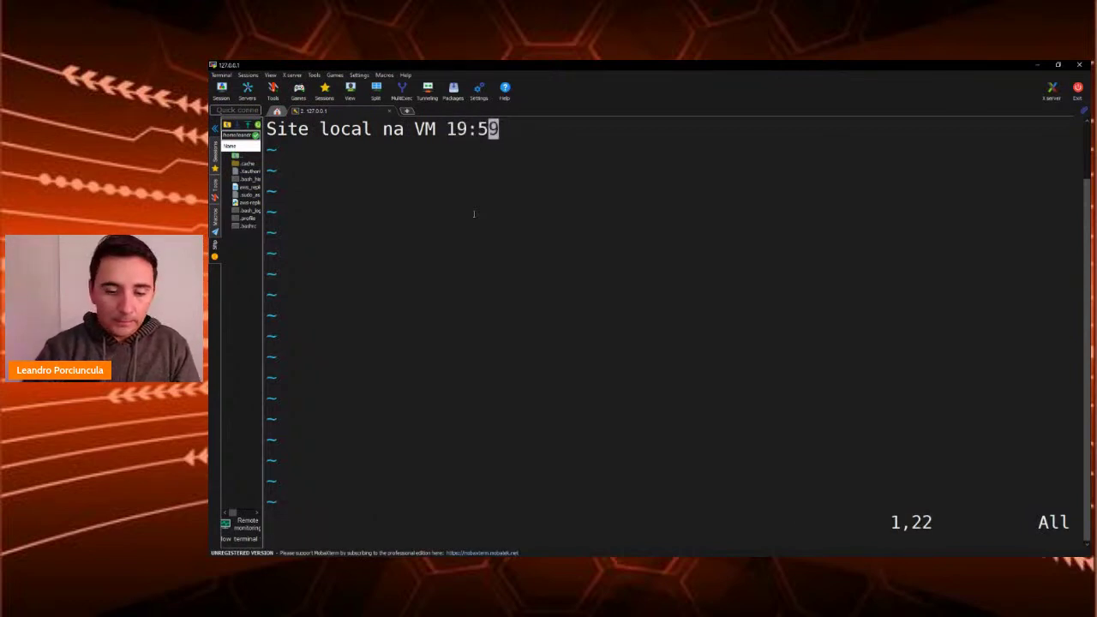
pyautogui.write(':wq')
pyautogui.press('Return')
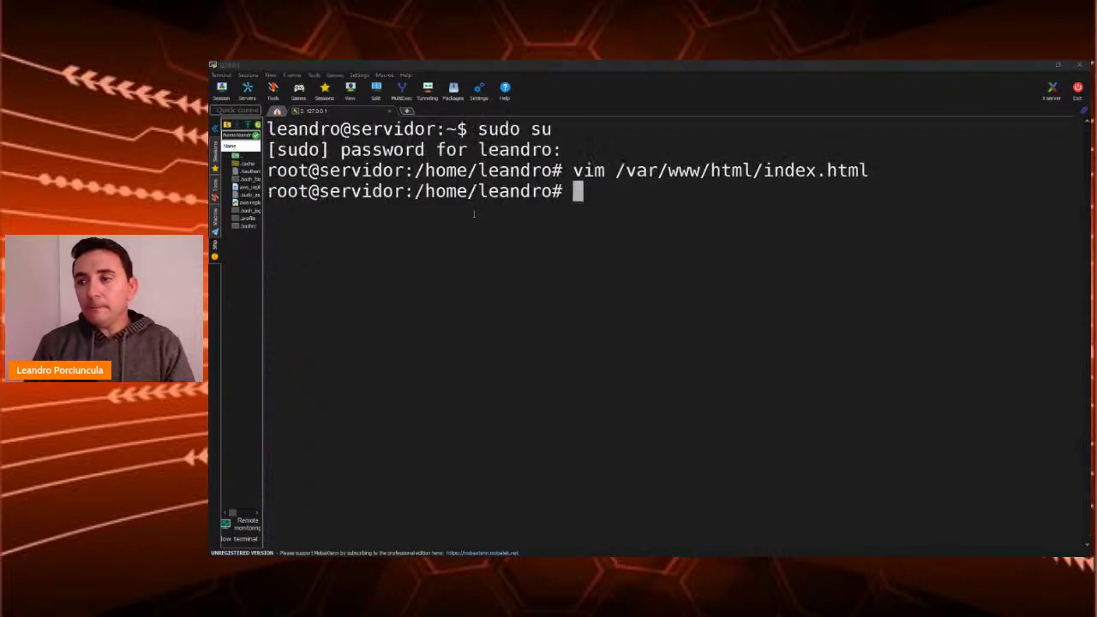
pyautogui.hotkey('alt', 'Tab')
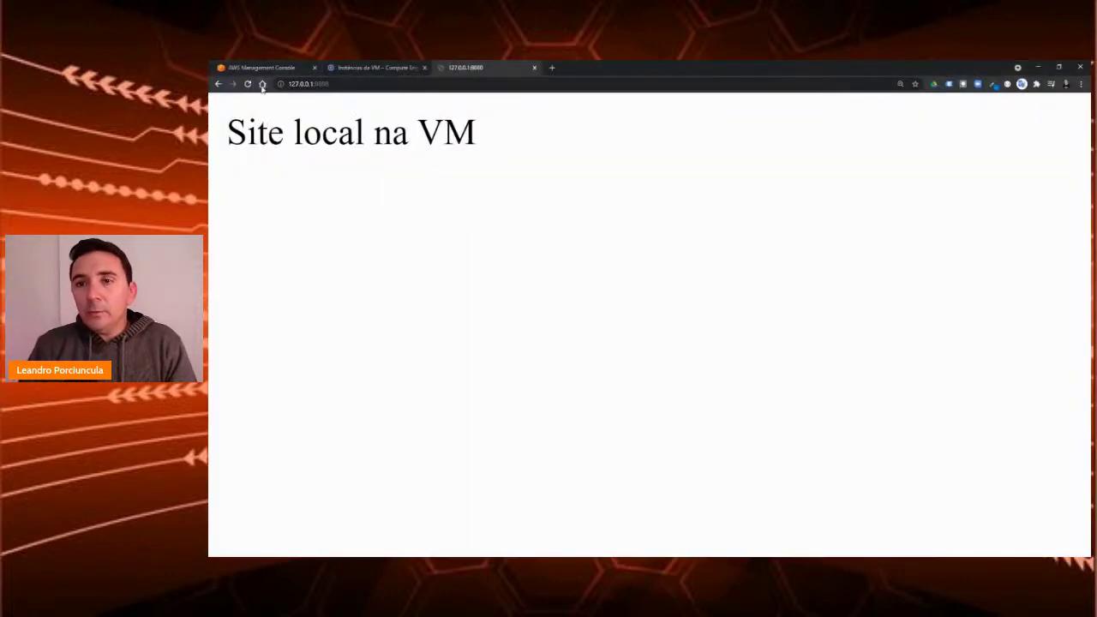
# Step: Reload the 127.0.0.1:8080 tab to confirm it now shows 'Site local na VM 19:59'
pyautogui.click(248, 83)
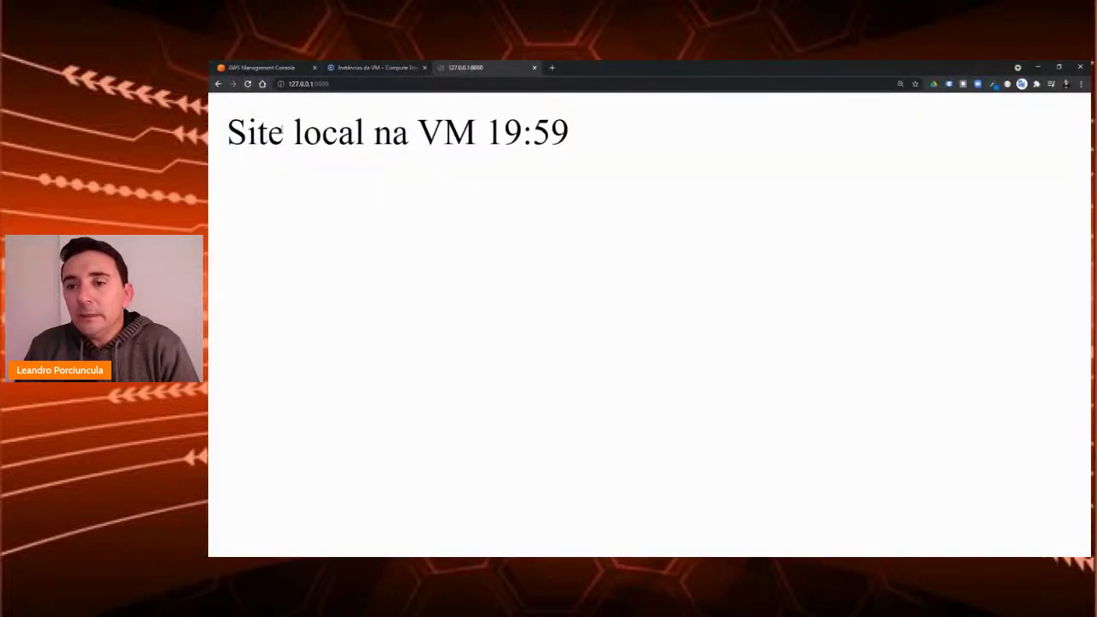
pyautogui.moveTo(487, 137); pyautogui.dragTo(579, 140)
pyautogui.click(519, 219)
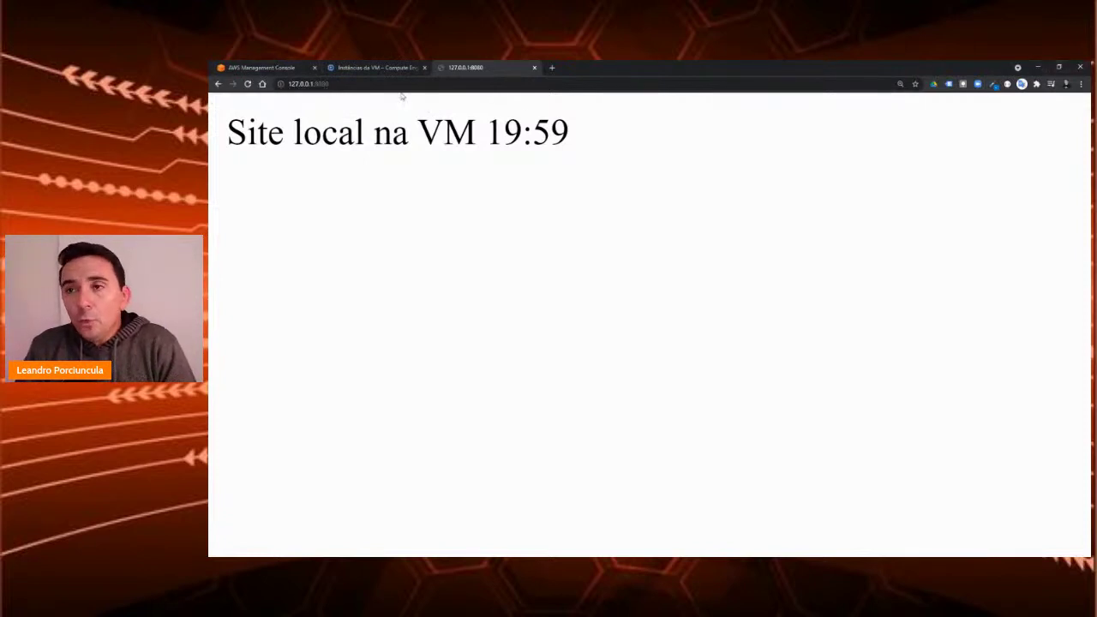
# Step: Switch to the AWS Management Console home page for the Norte da Califórnia region
pyautogui.click(270, 68)
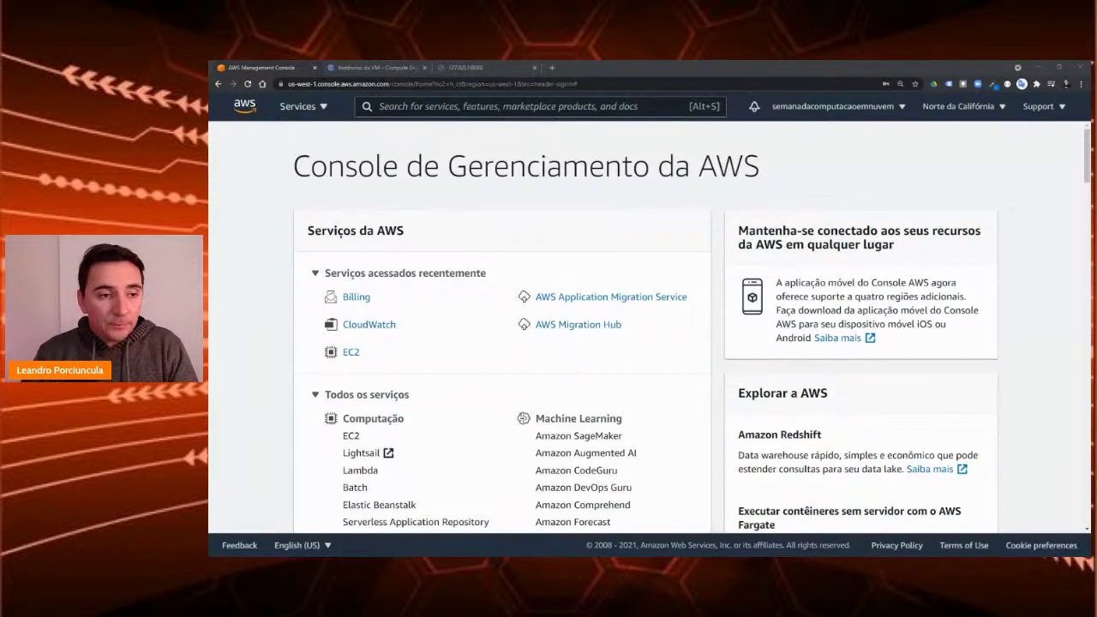
pyautogui.hotkey('alt', 'Tab')
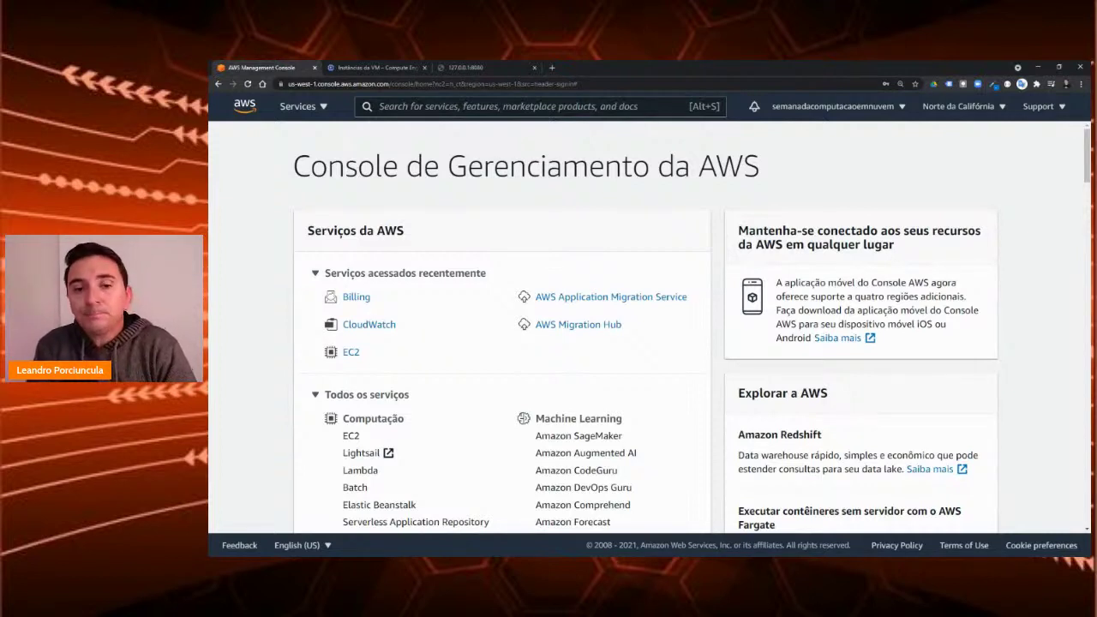
pyautogui.scroll(-3, 390, 373)
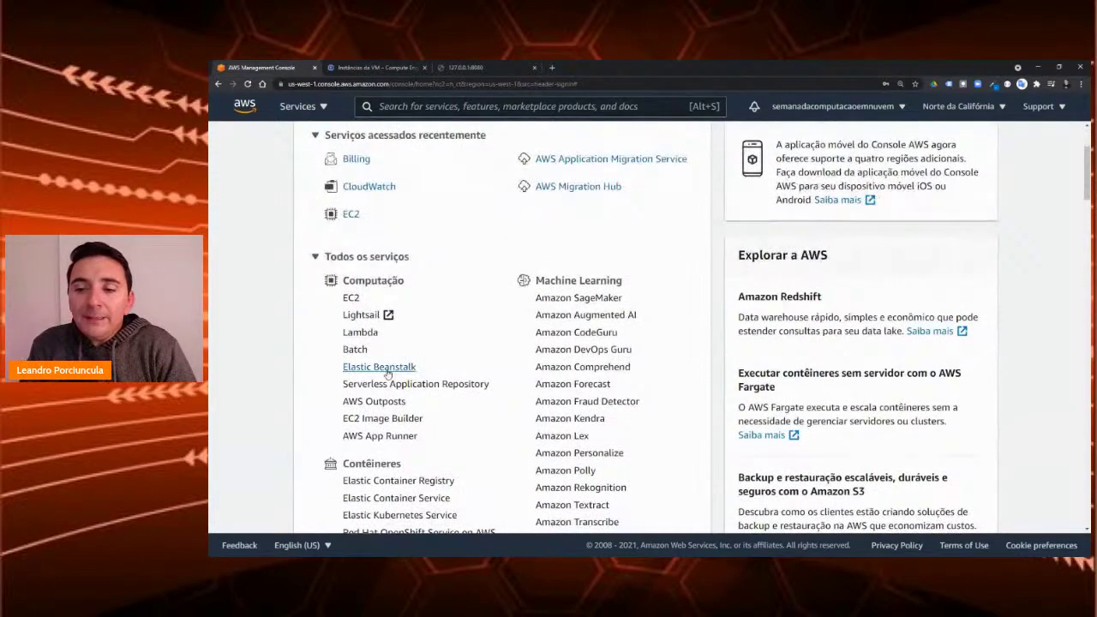
pyautogui.scroll(2, 387, 373)
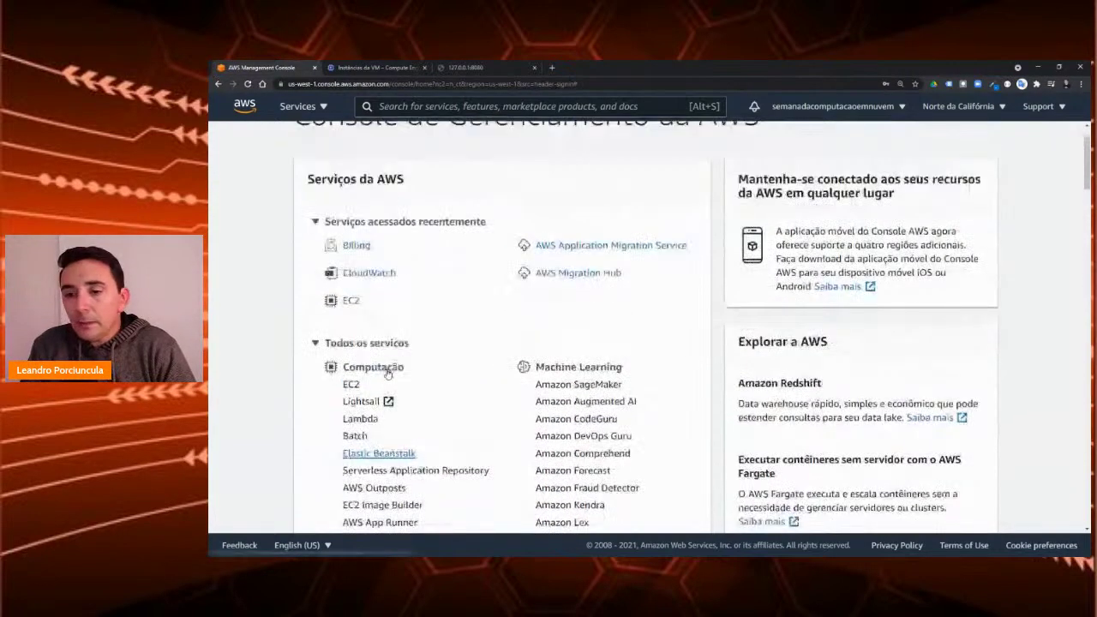
pyautogui.scroll(1, 387, 373)
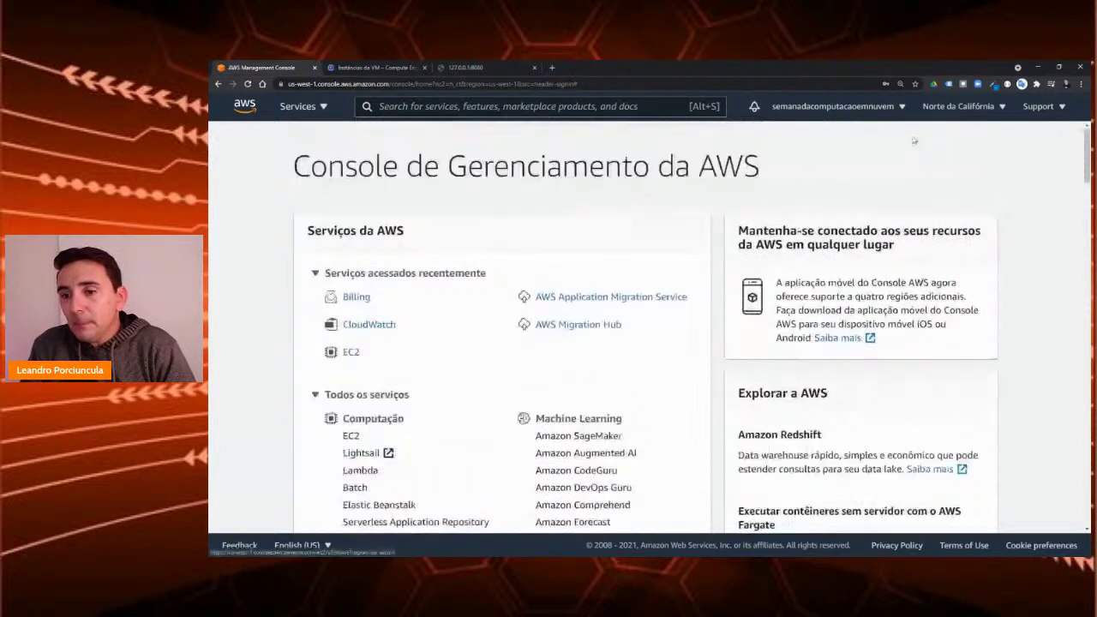
# Step: Open the EC2 dashboard in the US West (Oregon) region and expand the instance-launch options
pyautogui.click(350, 345)
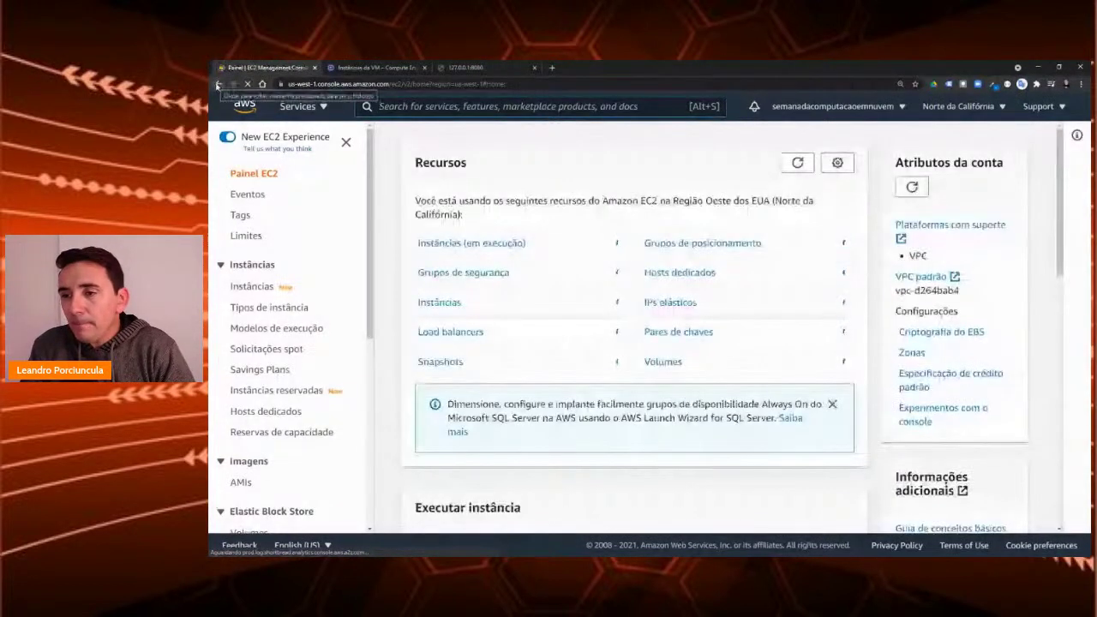
pyautogui.click(218, 85)
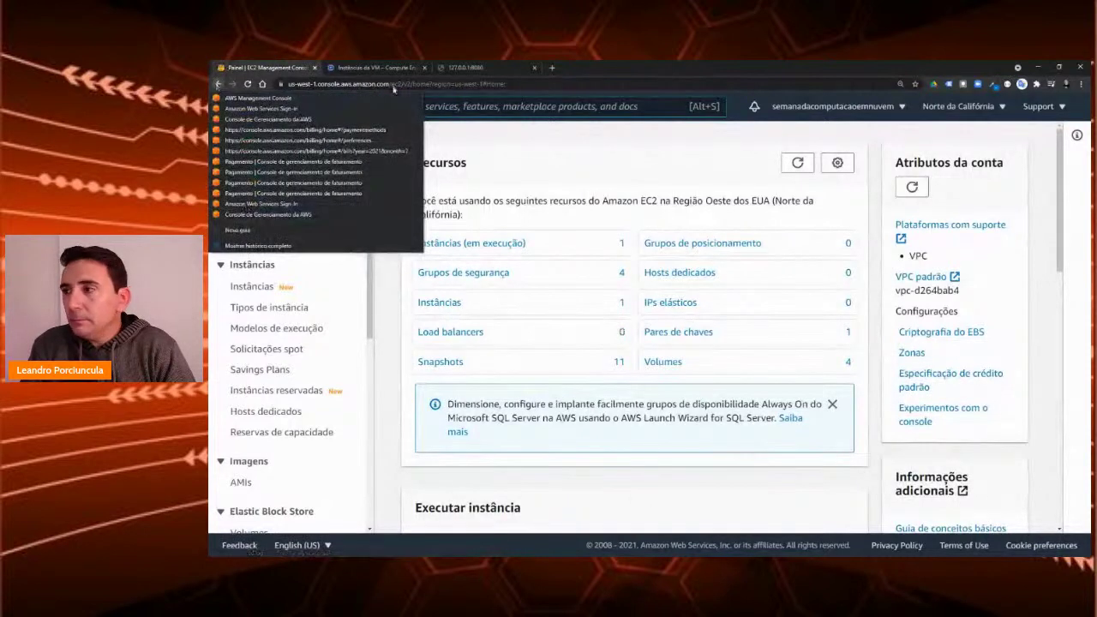
pyautogui.click(999, 107)
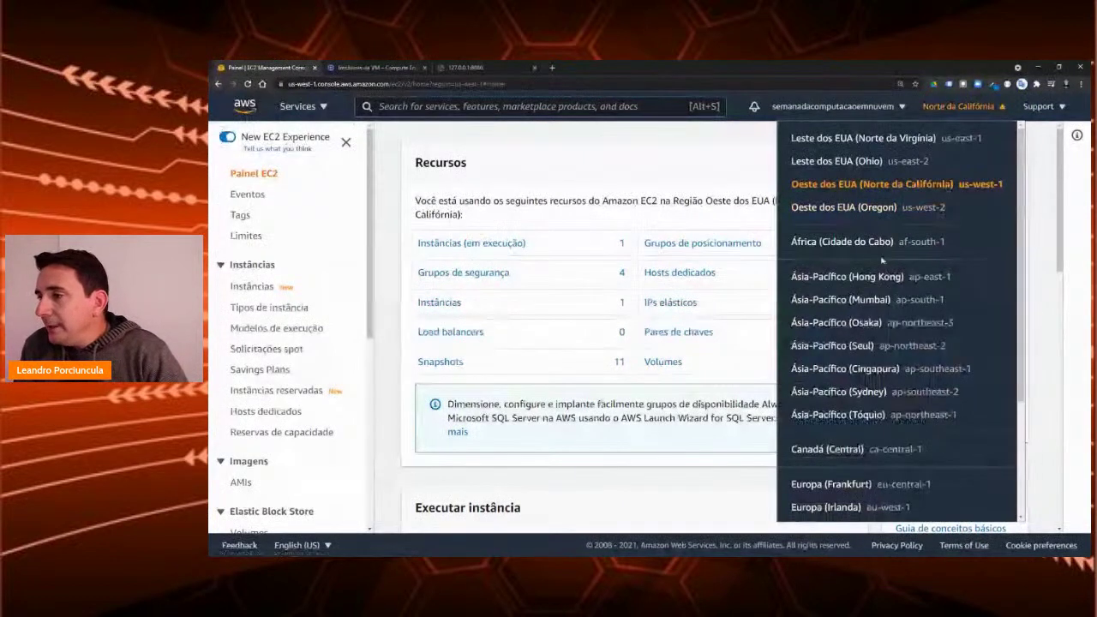
pyautogui.click(850, 208)
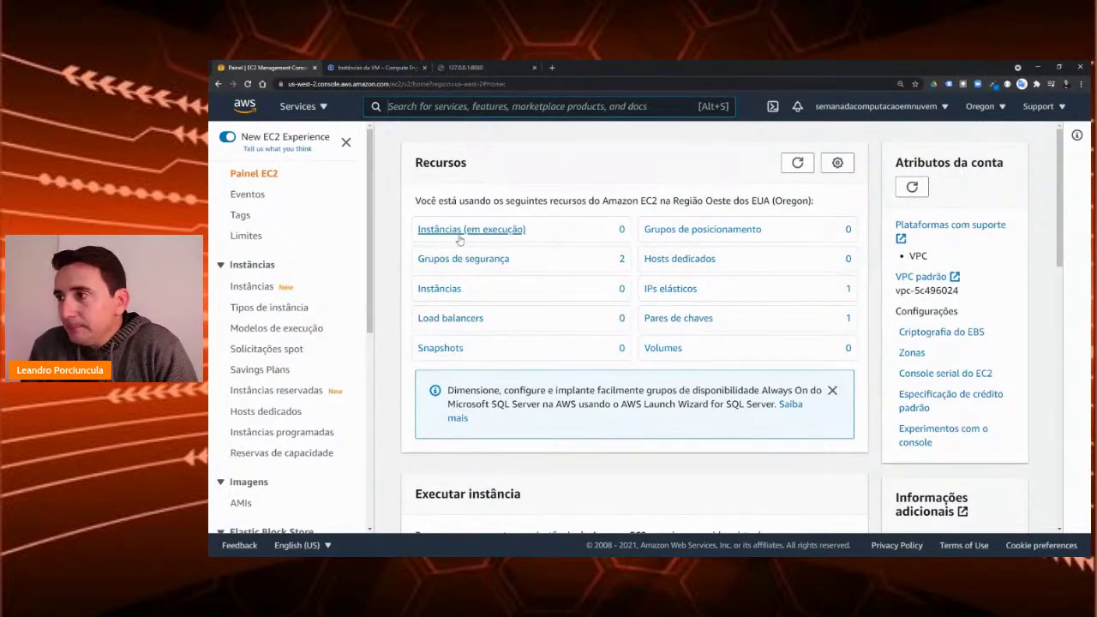
pyautogui.scroll(-2, 451, 234)
pyautogui.scroll(-3, 461, 291)
pyautogui.click(471, 280)
# Step: Start a new instance from Ubuntu Server 18.04, keeping t2.micro, default details and default storage
pyautogui.click(470, 301)
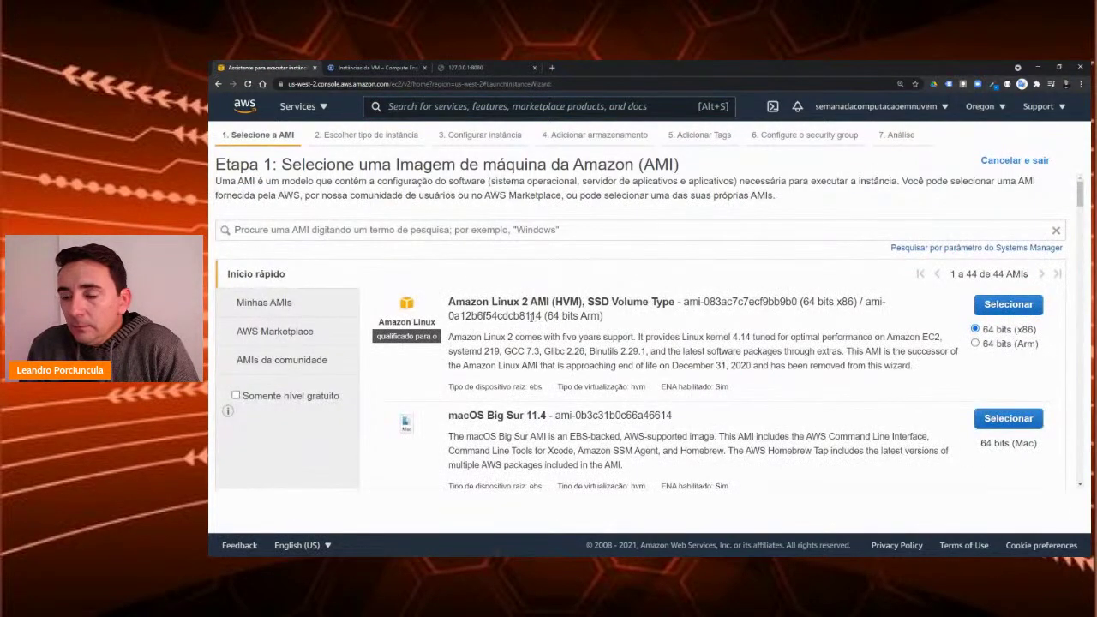
pyautogui.scroll(-3, 531, 324)
pyautogui.scroll(-8, 532, 324)
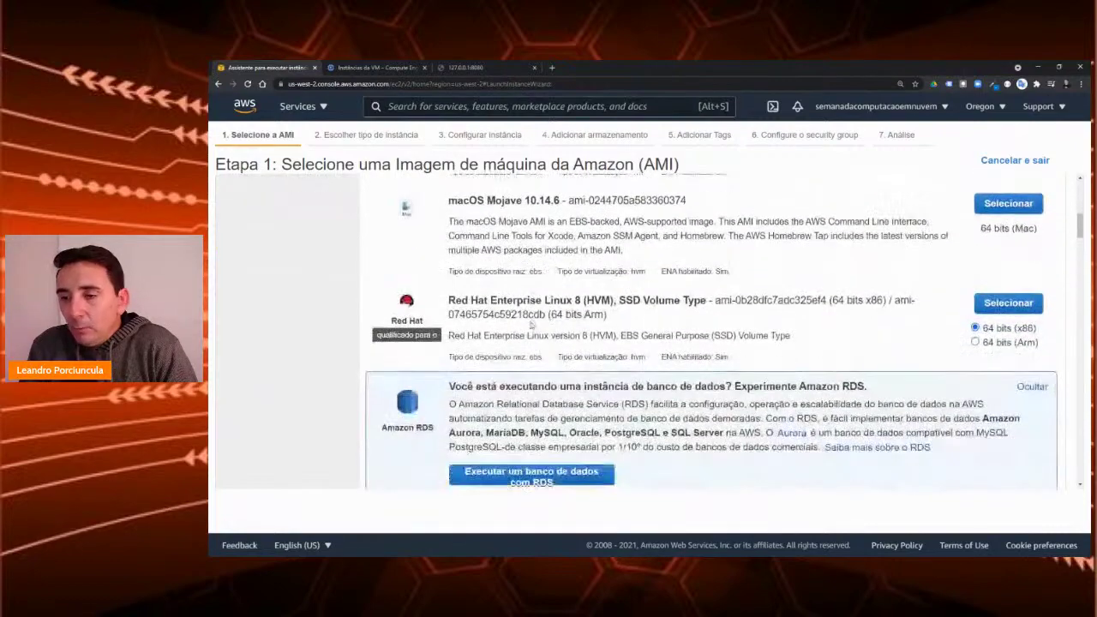
pyautogui.scroll(-3, 520, 329)
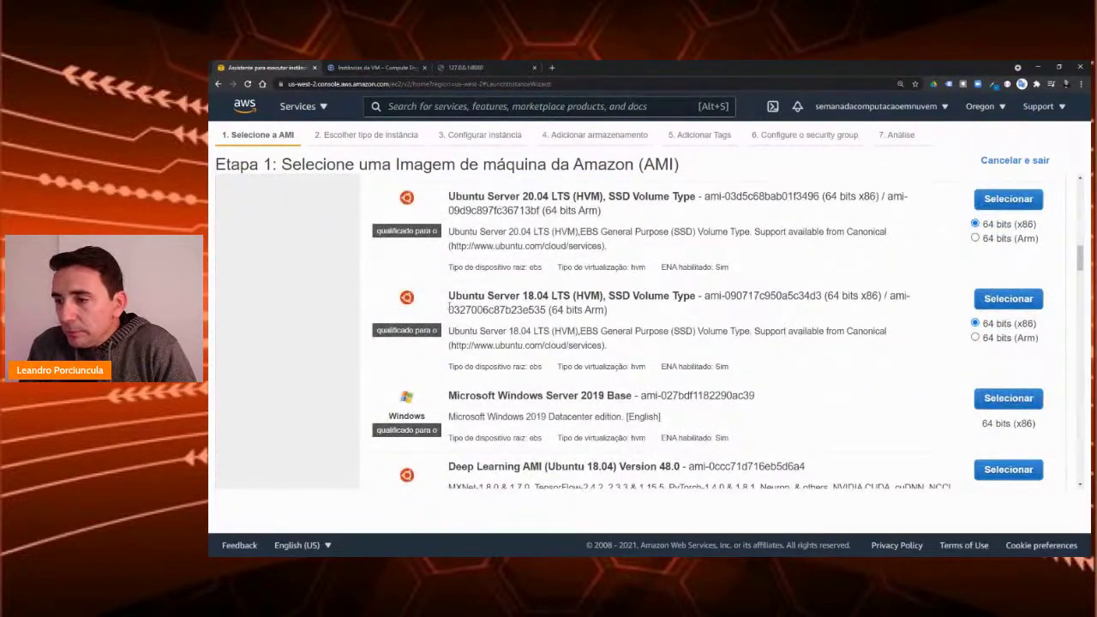
pyautogui.moveTo(563, 296); pyautogui.dragTo(912, 296)
pyautogui.click(1001, 349)
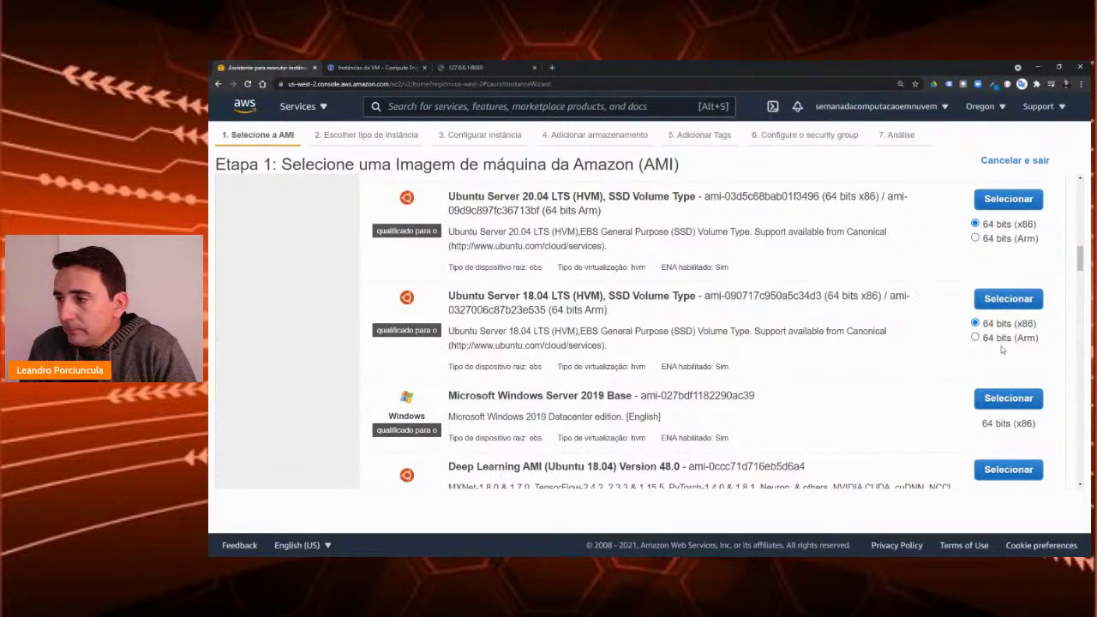
pyautogui.click(999, 299)
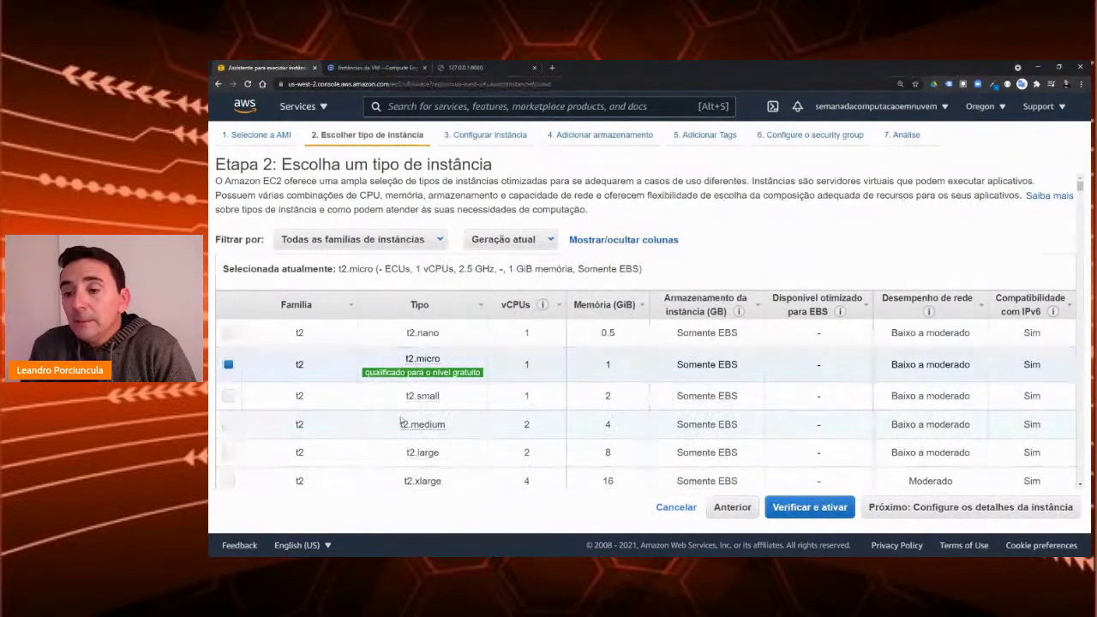
pyautogui.click(958, 509)
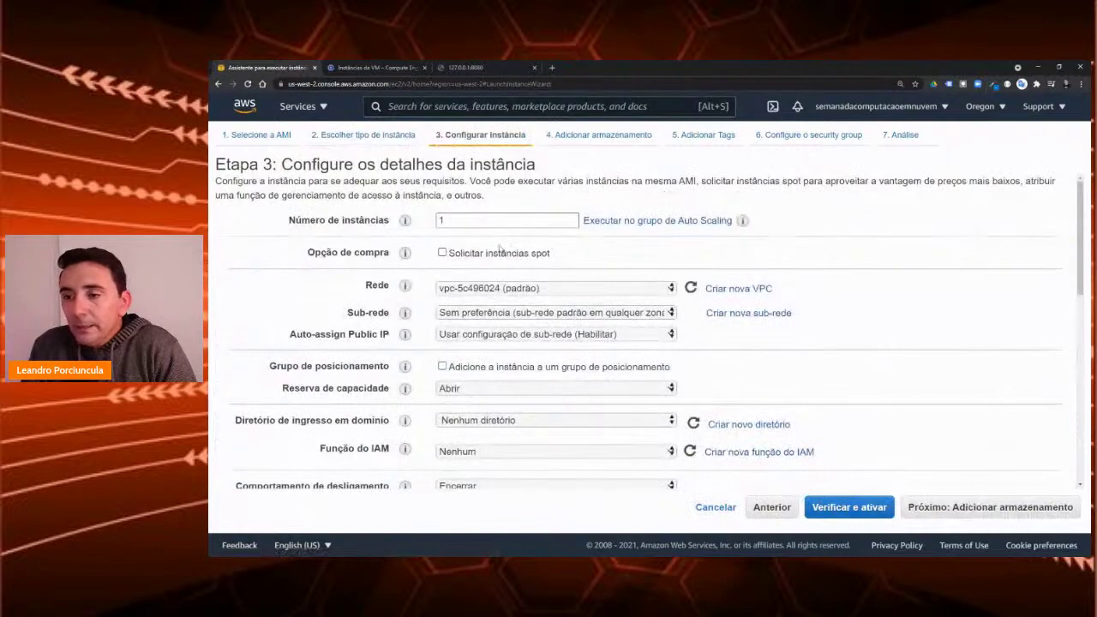
pyautogui.scroll(-1, 523, 314)
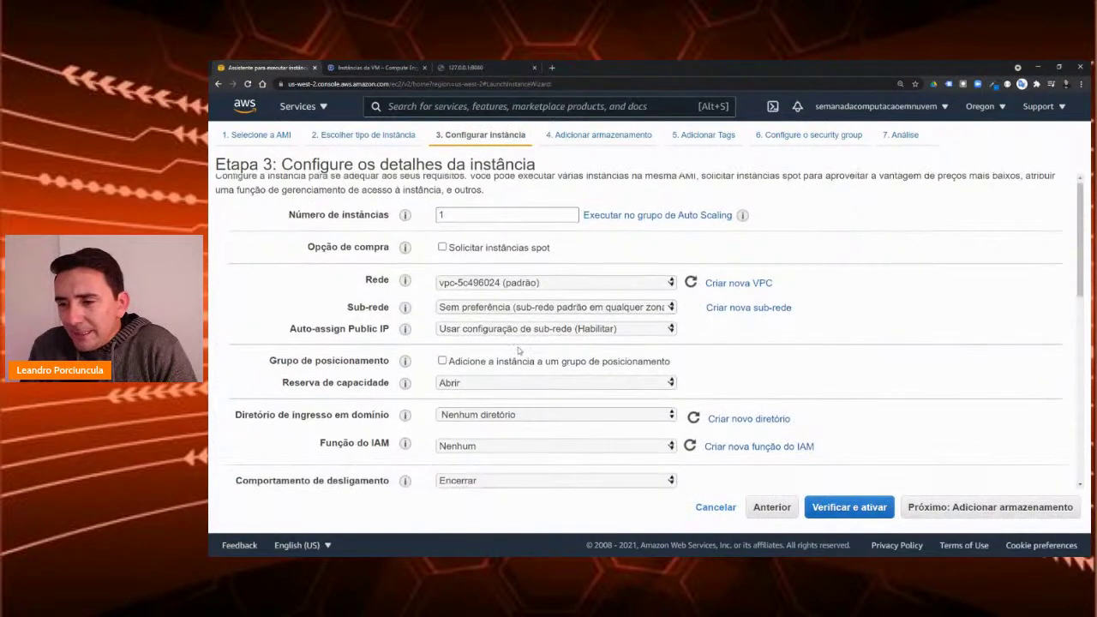
pyautogui.scroll(-5, 548, 273)
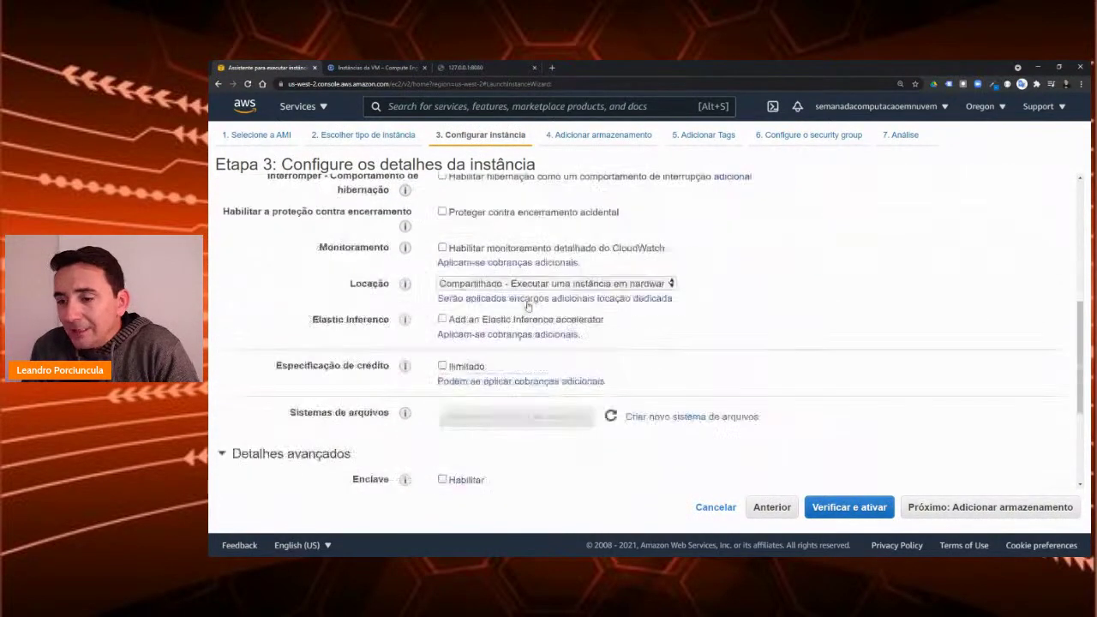
pyautogui.click(1001, 508)
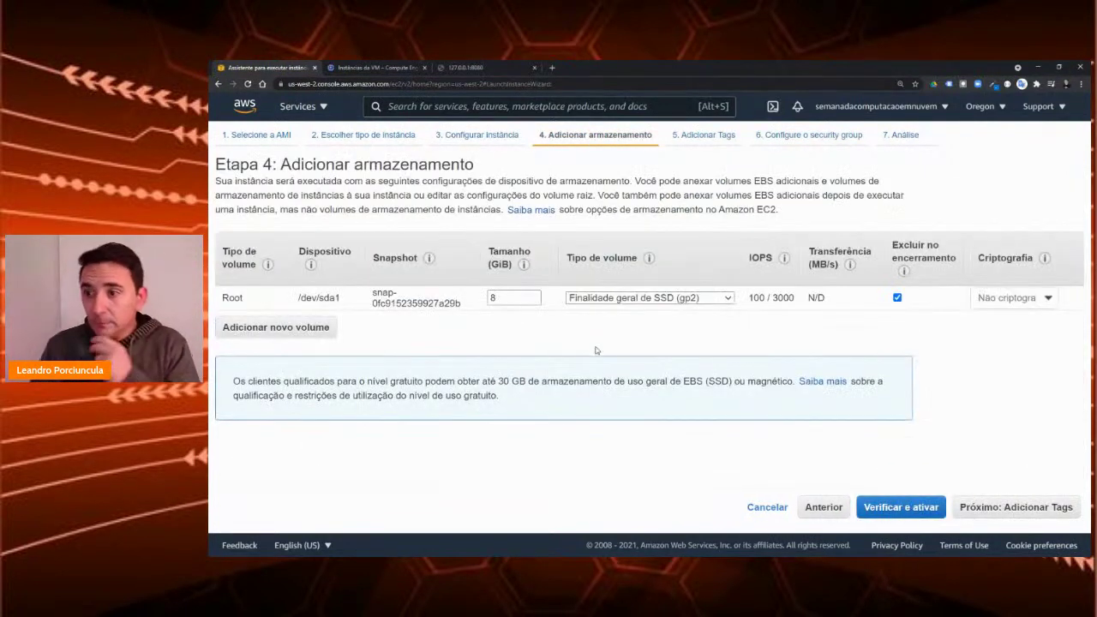
pyautogui.click(1020, 504)
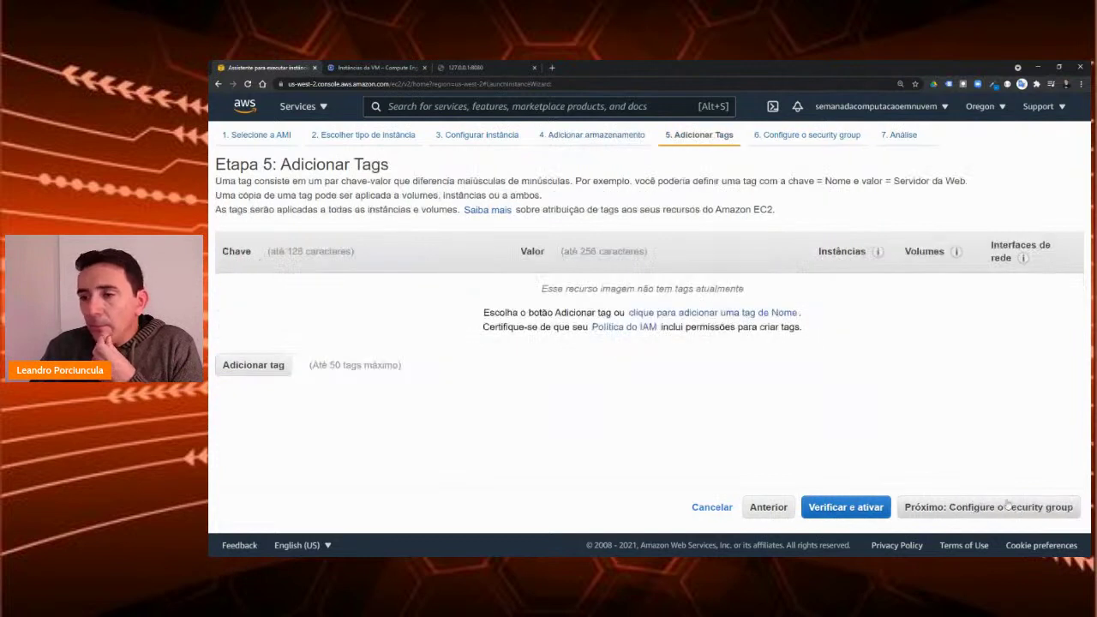
# Step: Add a tag with key Name and value migrar
pyautogui.click(280, 372)
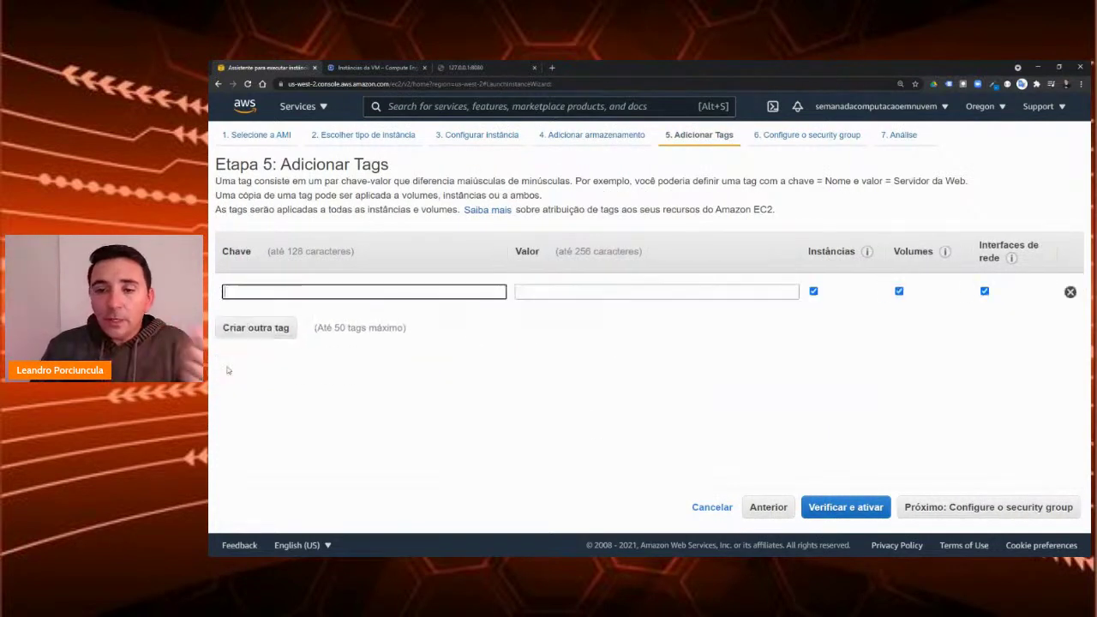
pyautogui.write('Name')
pyautogui.press('Tab')
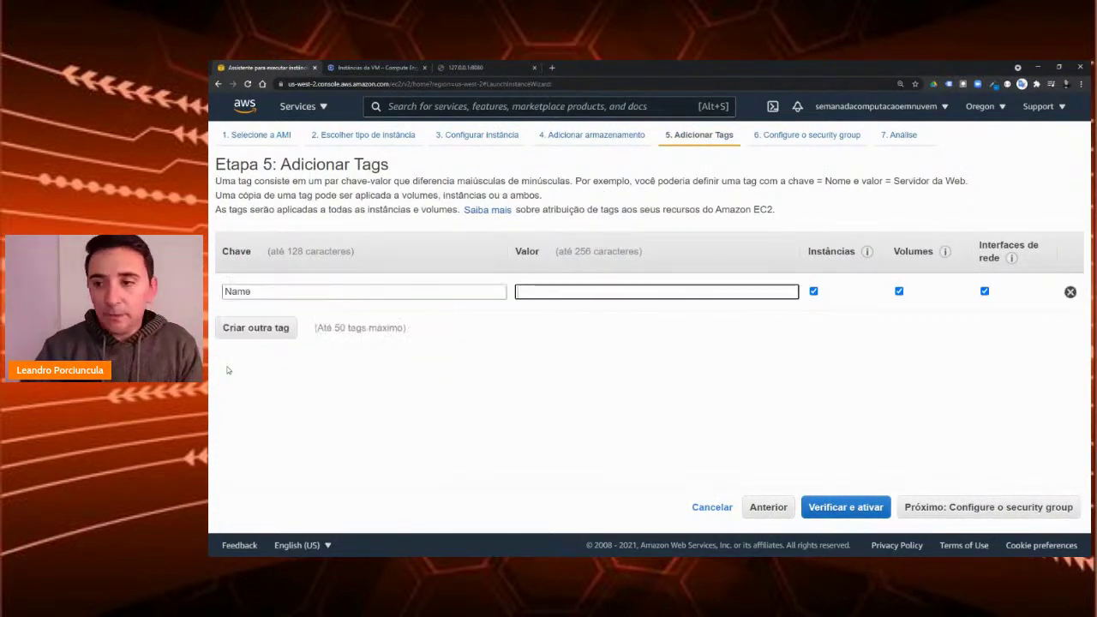
pyautogui.write('live')
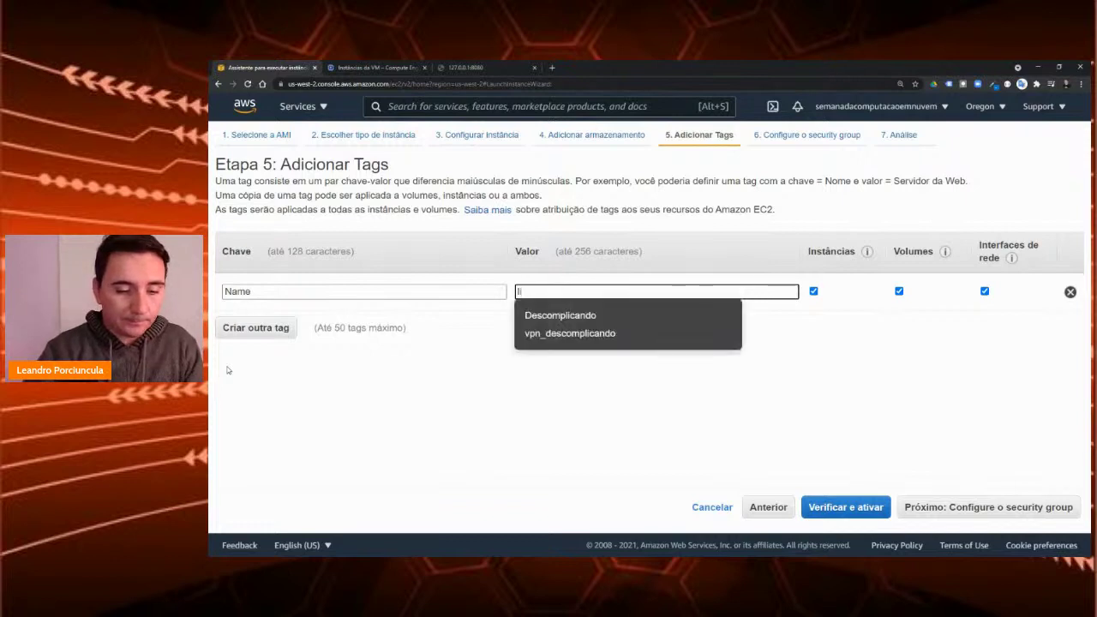
pyautogui.write('-')
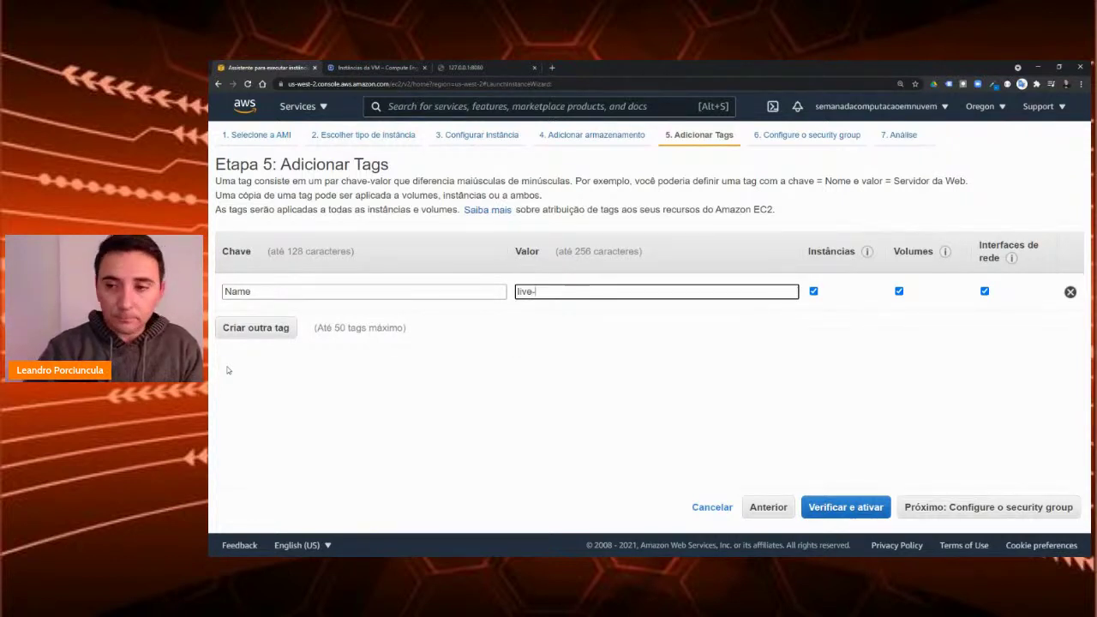
pyautogui.write('migrar')
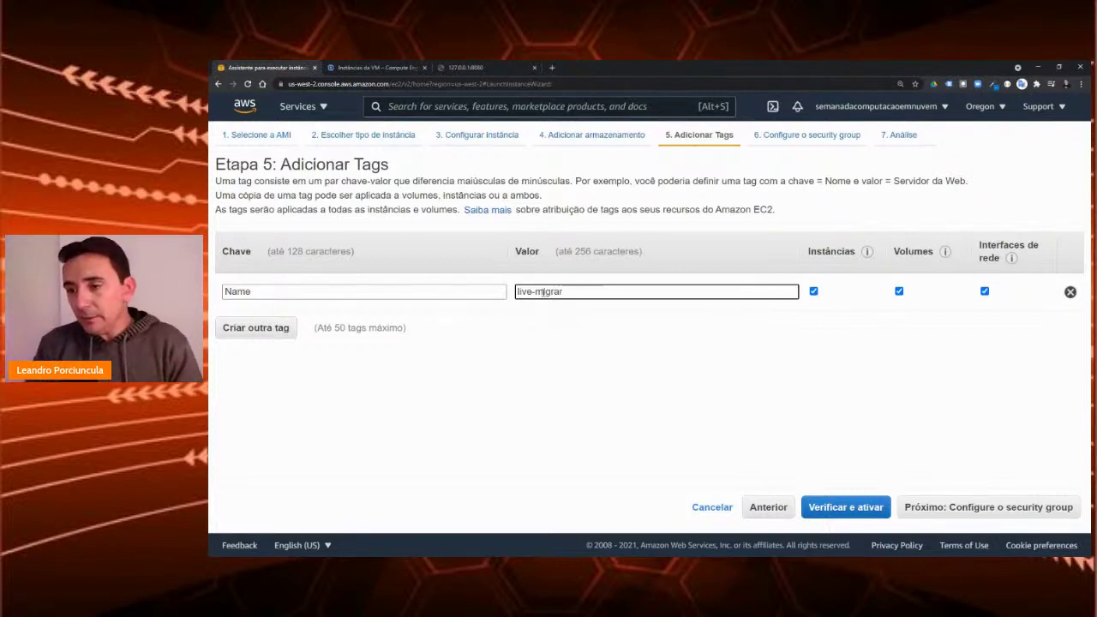
pyautogui.moveTo(534, 292); pyautogui.dragTo(440, 293)
pyautogui.press('BackSpace')
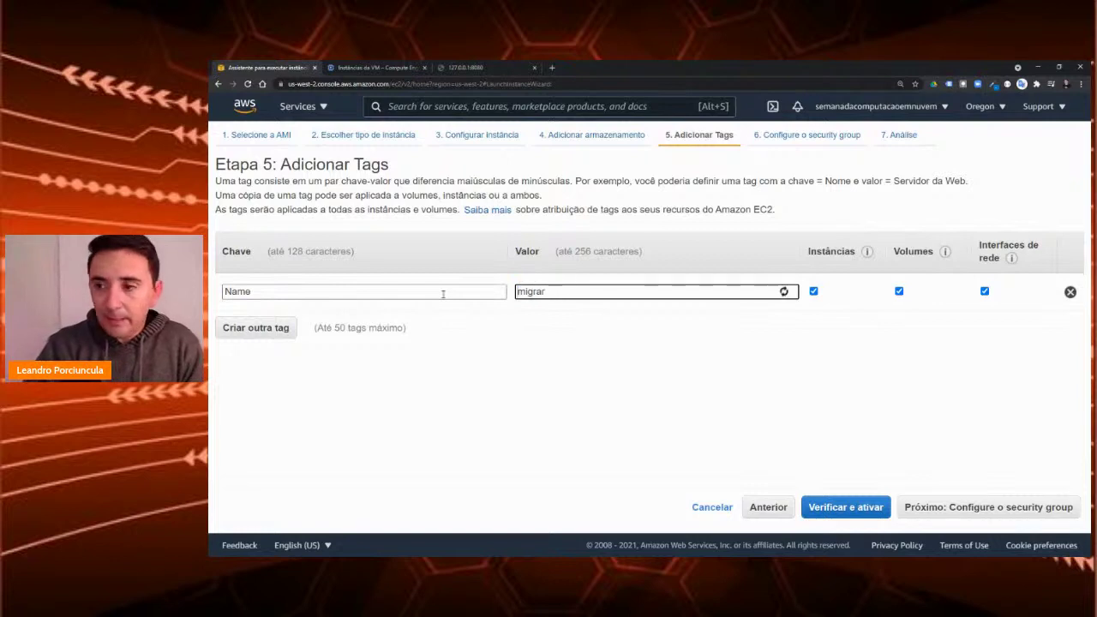
# Step: At the security group step, choose to create a new security group instead of the default
pyautogui.click(991, 507)
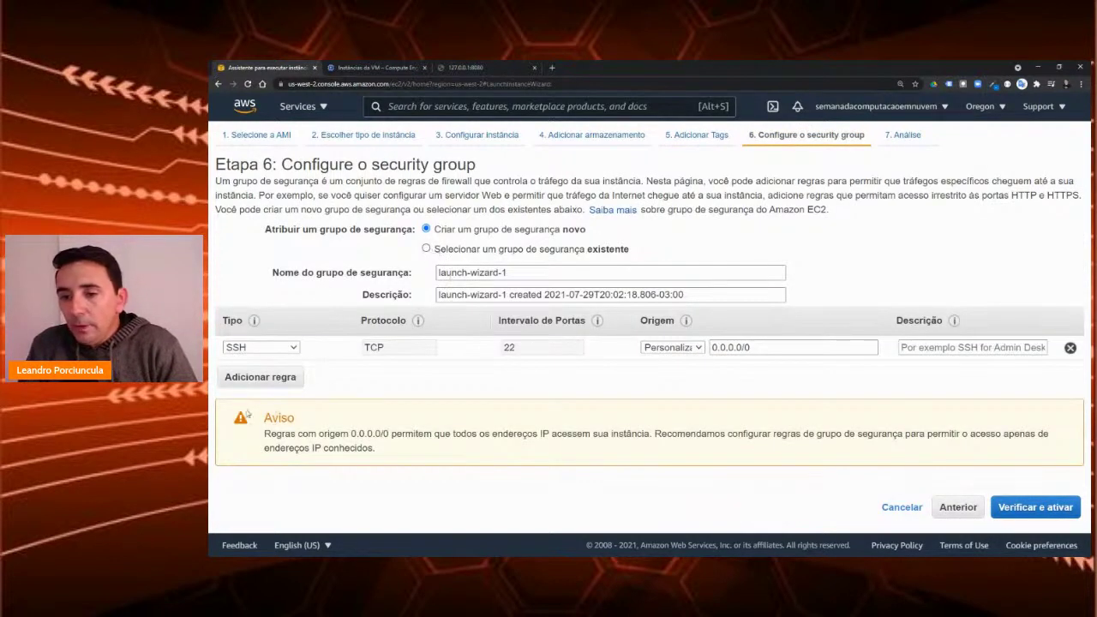
pyautogui.click(427, 250)
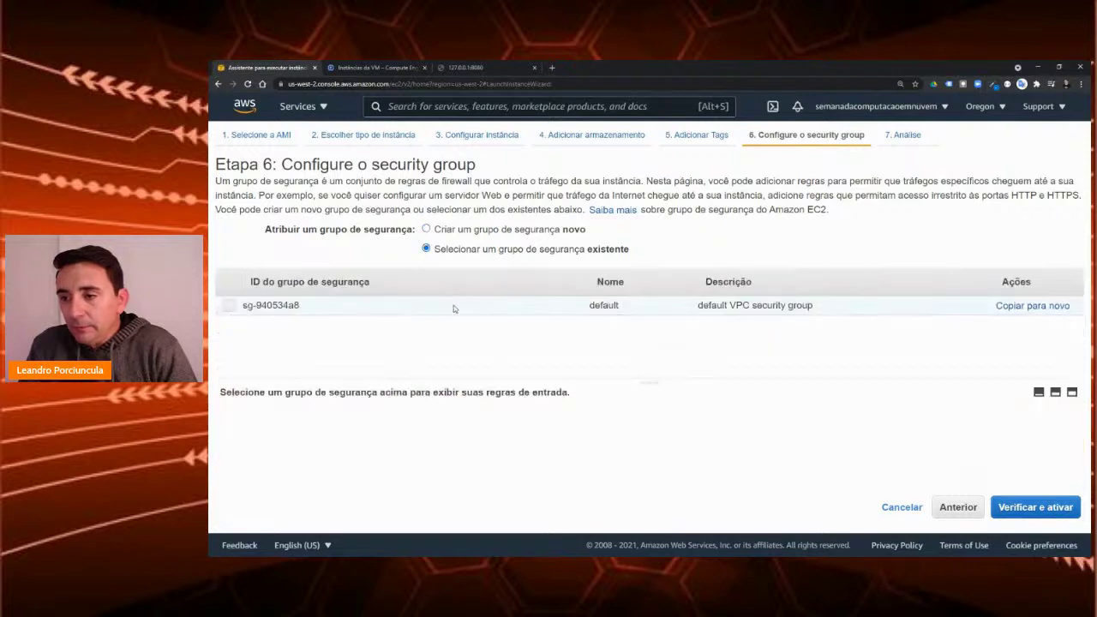
pyautogui.click(228, 306)
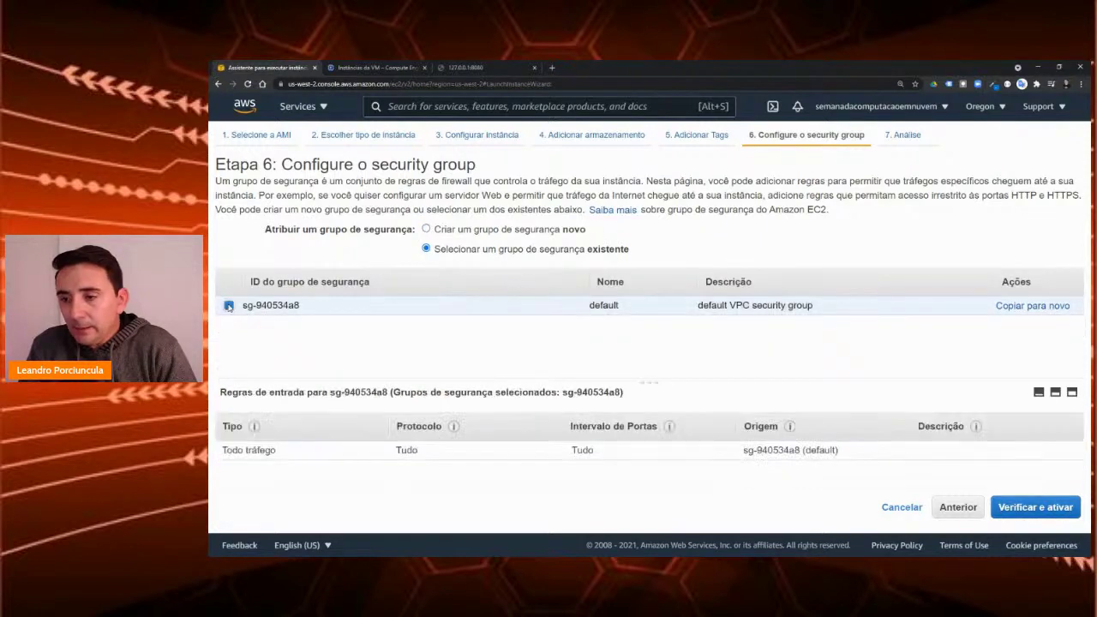
pyautogui.click(427, 228)
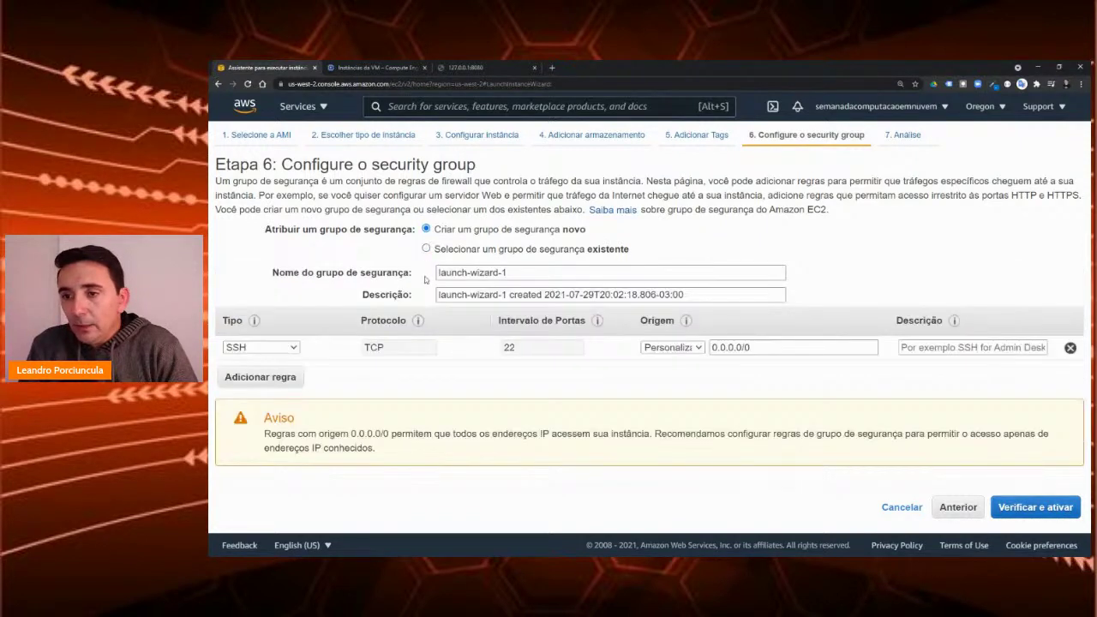
# Step: Add an HTTP rule on port 80, limit SSH to My IP, and go to review
pyautogui.click(261, 377)
pyautogui.click(292, 373)
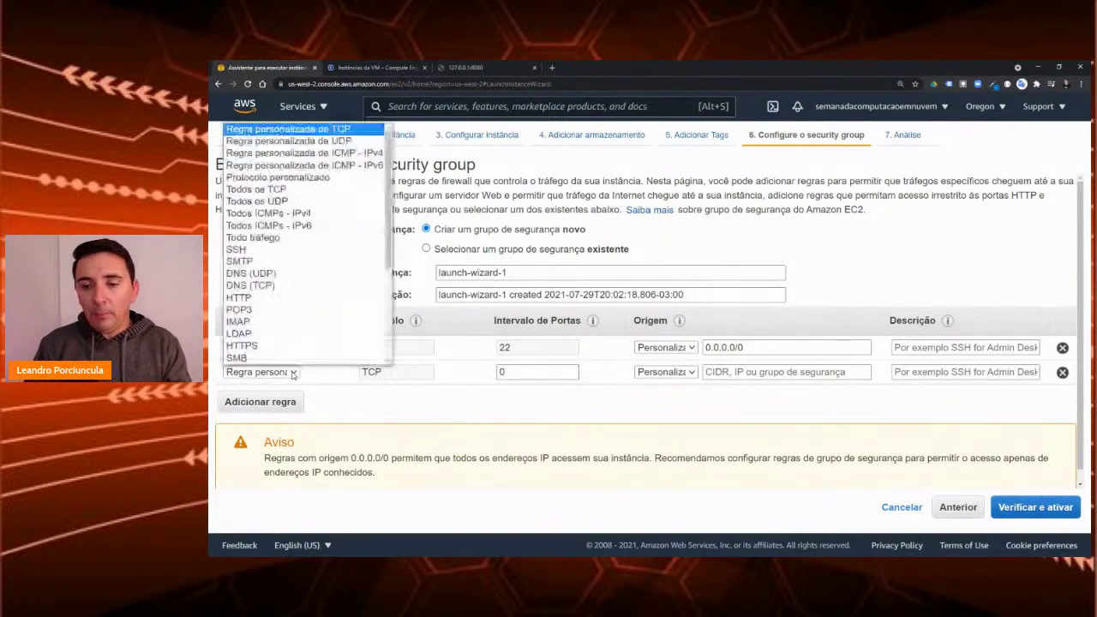
pyautogui.scroll(-3, 268, 326)
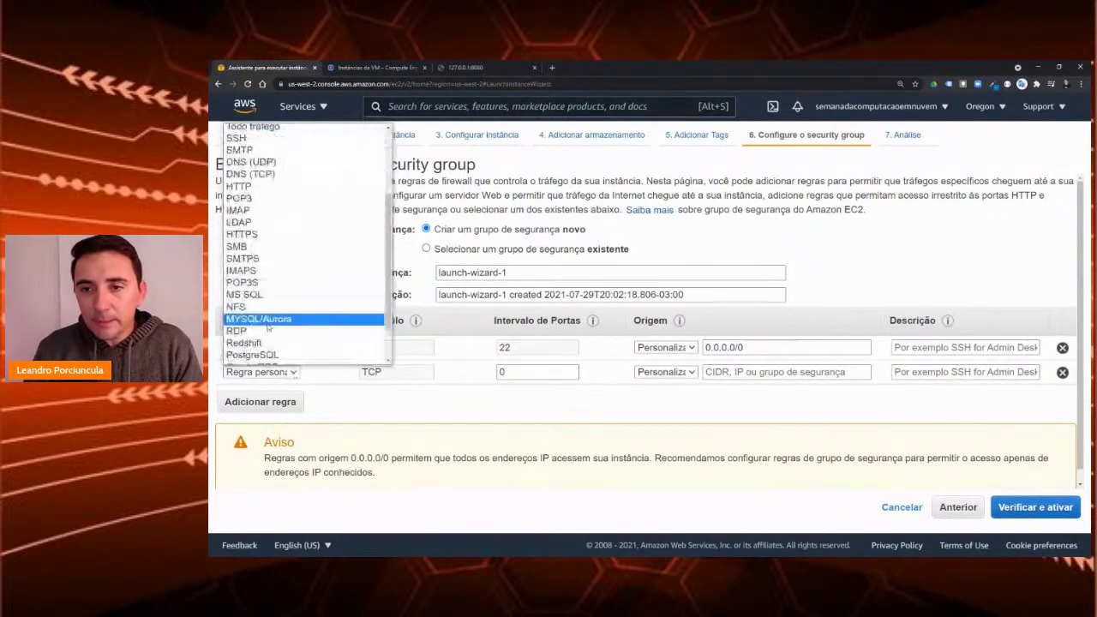
pyautogui.scroll(1, 264, 286)
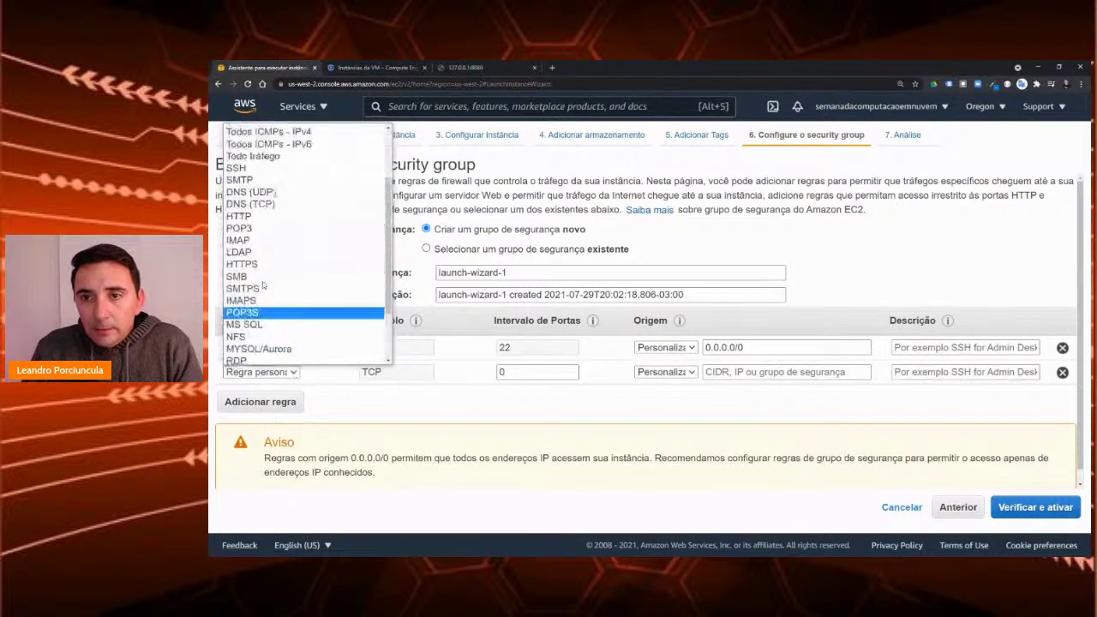
pyautogui.scroll(2, 260, 257)
pyautogui.scroll(-2, 252, 244)
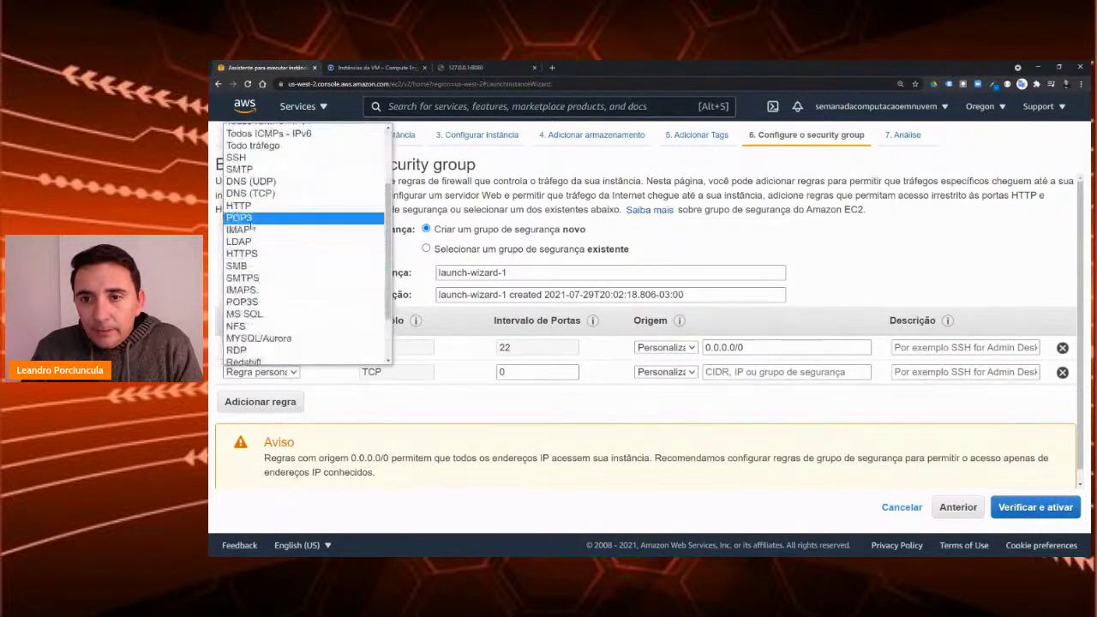
pyautogui.click(240, 205)
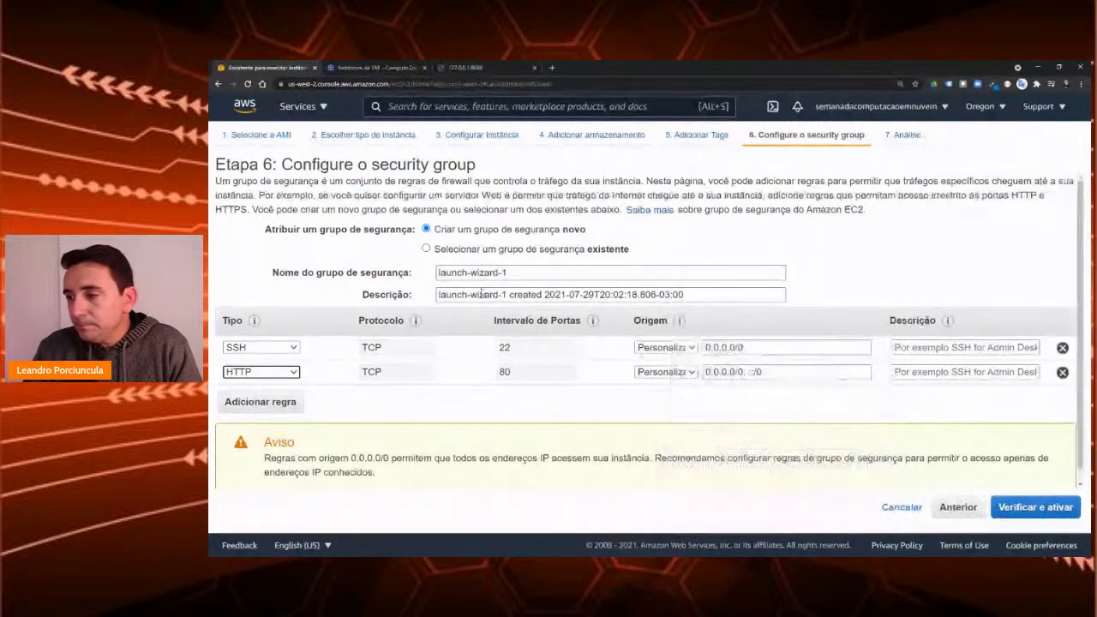
pyautogui.click(693, 347)
pyautogui.click(651, 382)
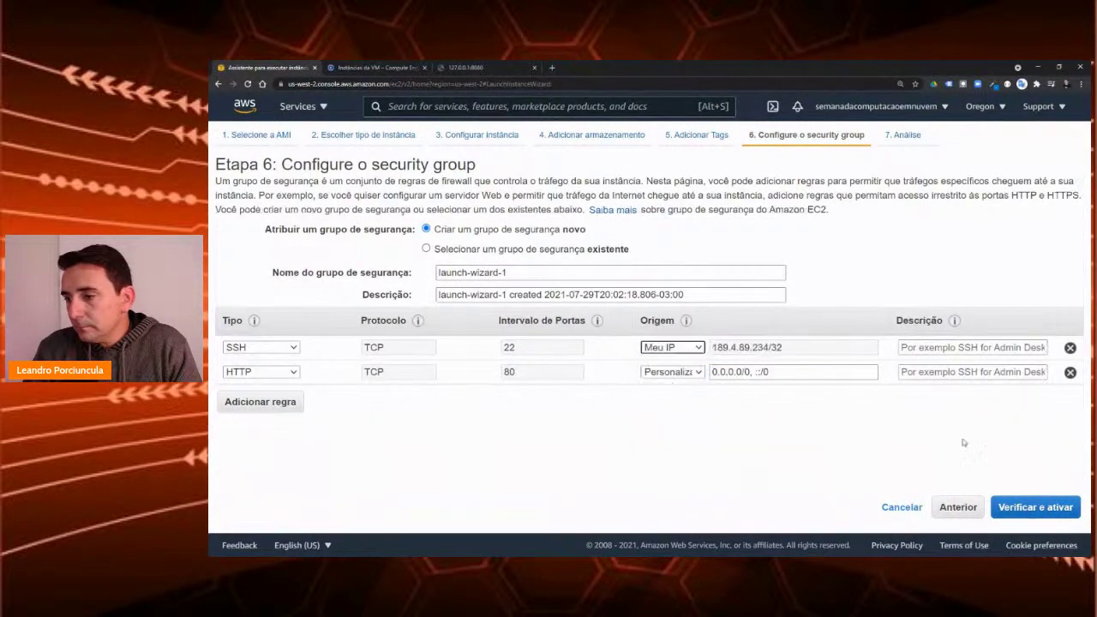
pyautogui.click(1024, 507)
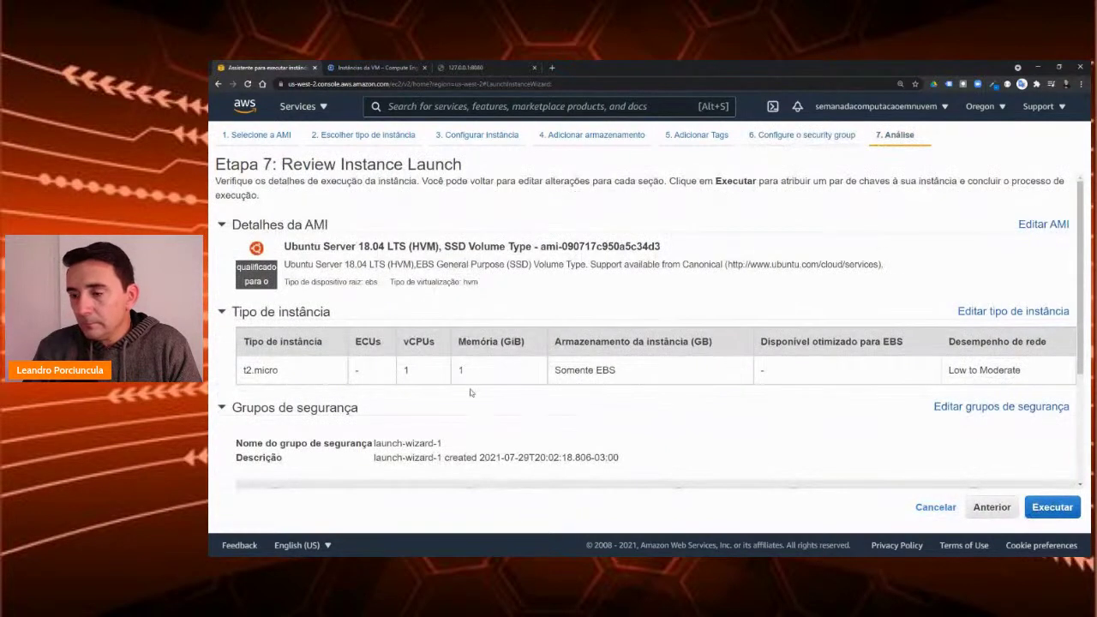
# Step: Launch the instance with a new key pair named migrar and download migrar.pem
pyautogui.scroll(-2, 650, 441)
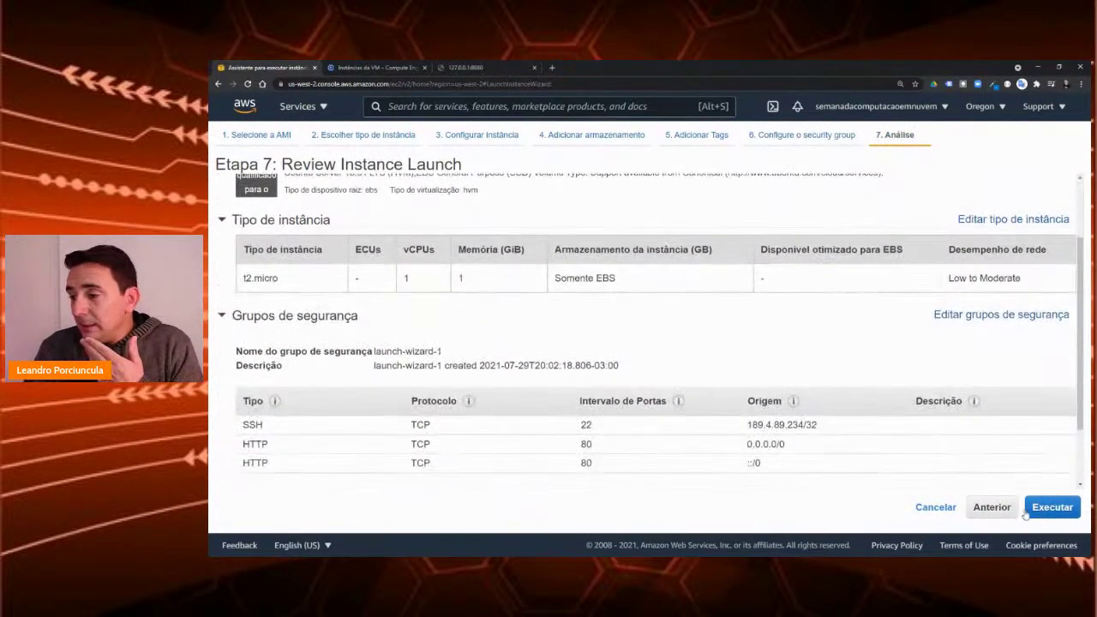
pyautogui.click(1046, 504)
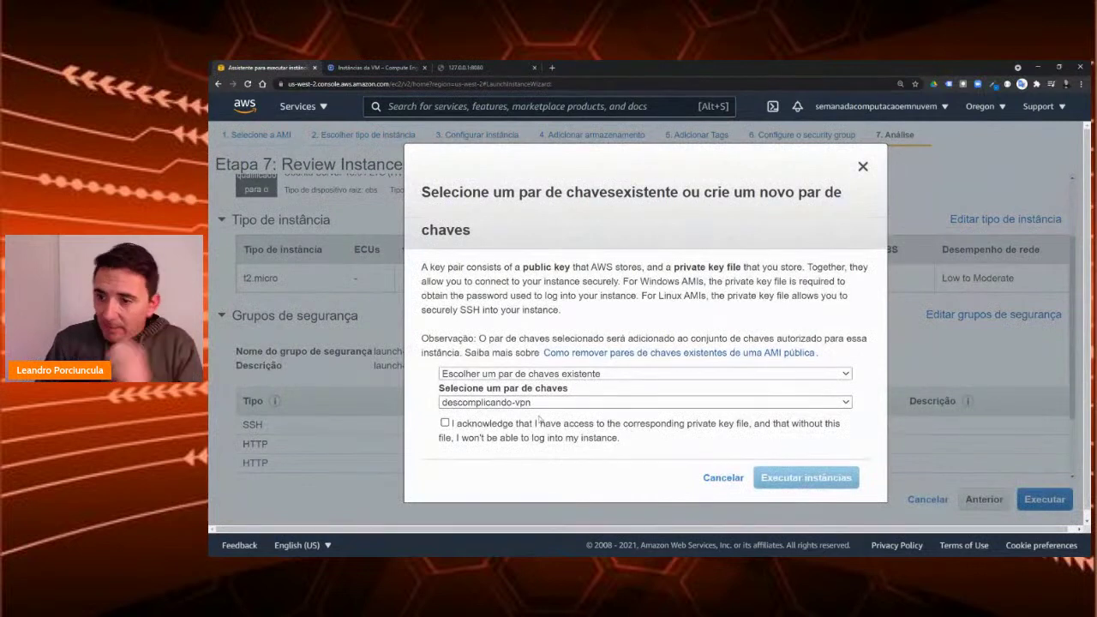
pyautogui.click(599, 374)
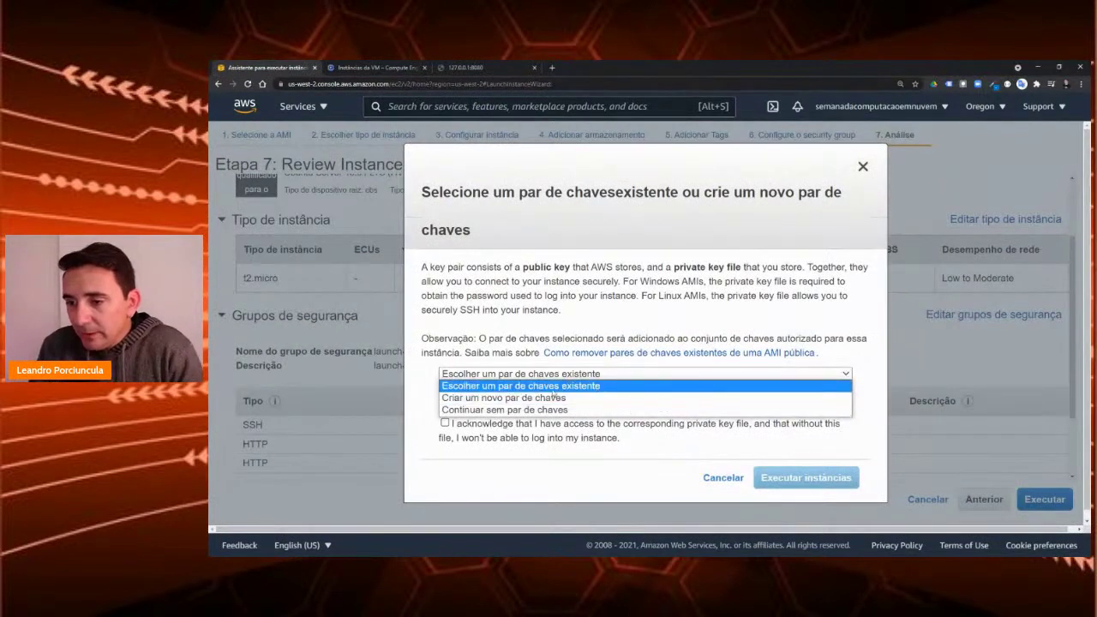
pyautogui.click(539, 399)
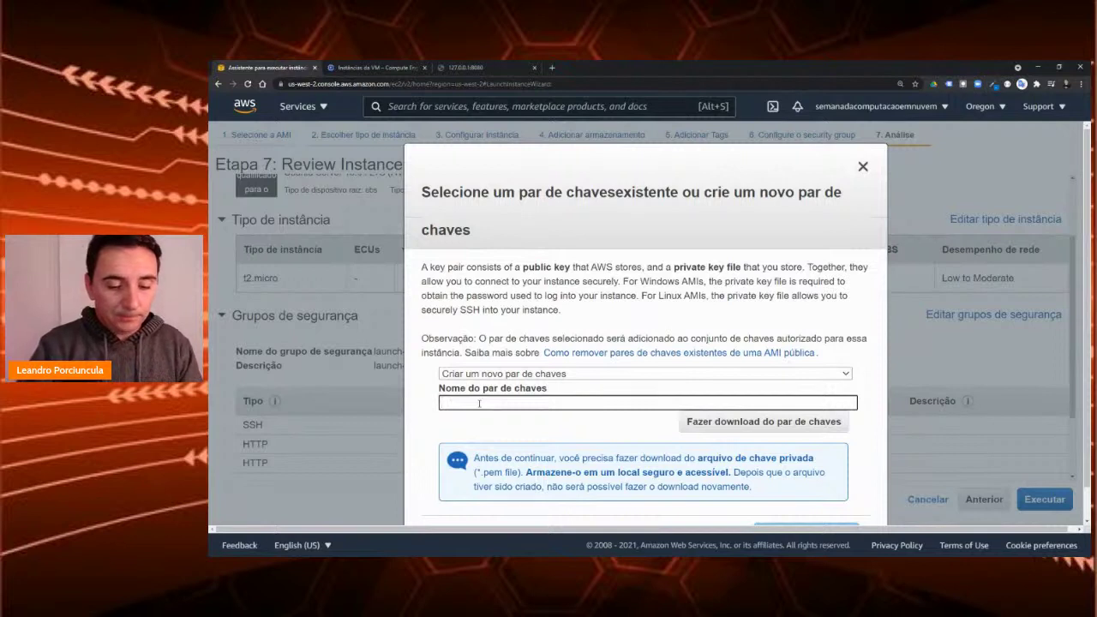
pyautogui.write('migrar')
pyautogui.click(759, 427)
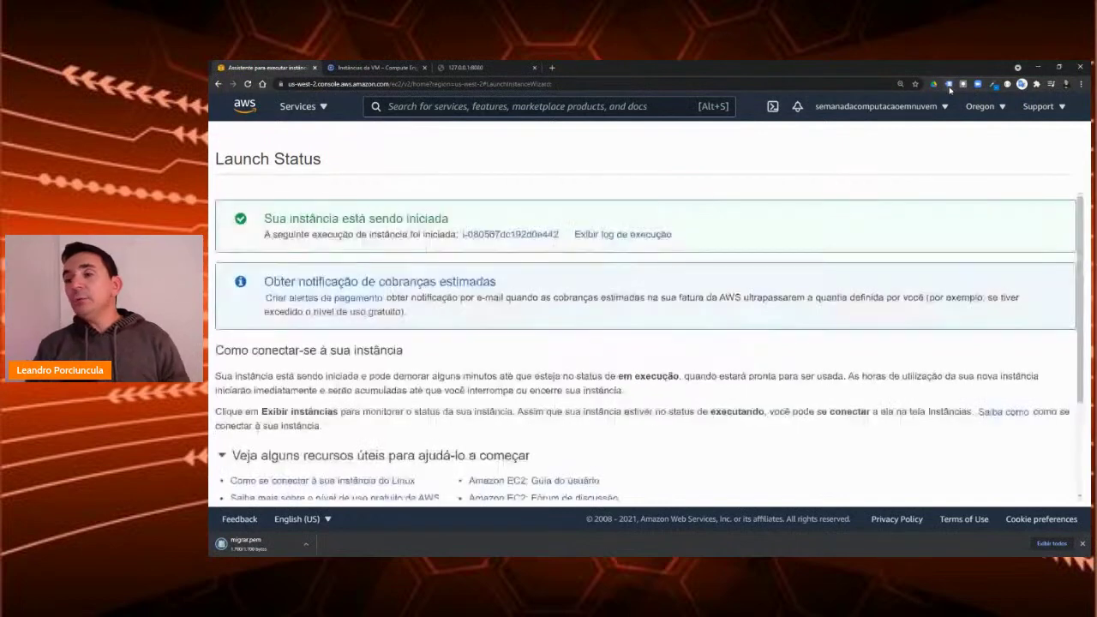
# Step: View the EC2 instances list, where the t2.micro instance migrar is Pendente
pyautogui.scroll(6, 943, 128)
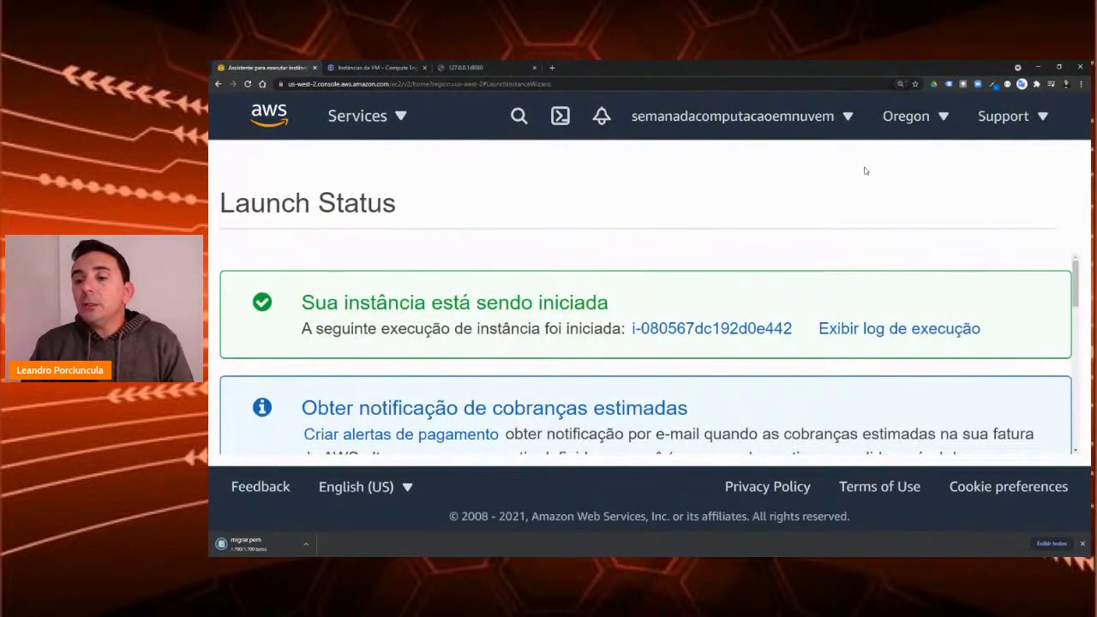
pyautogui.scroll(-5, 860, 309)
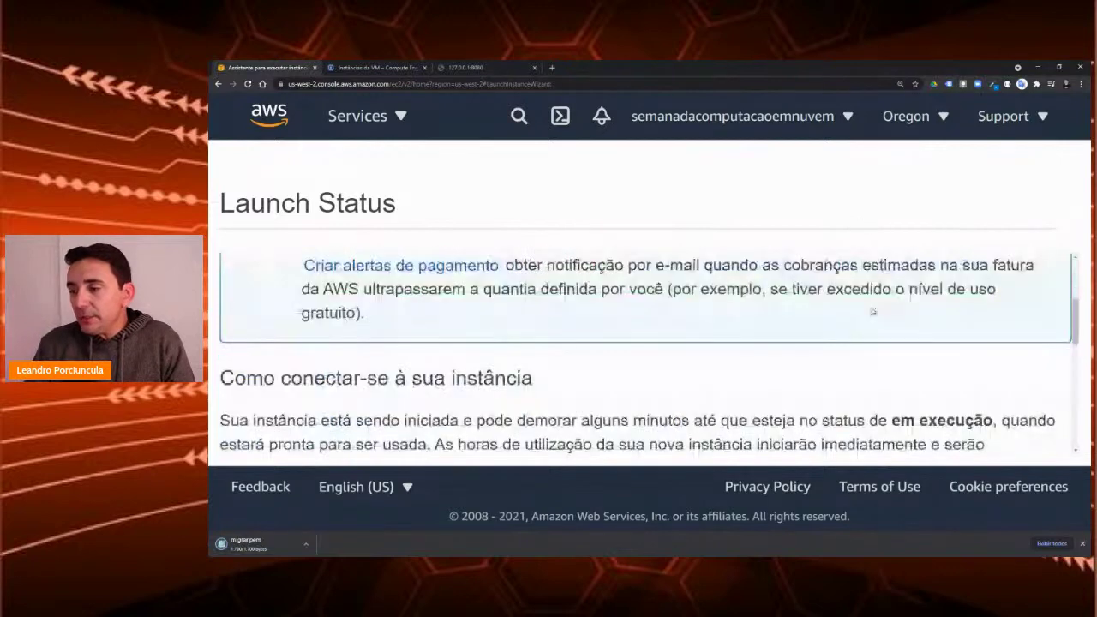
pyautogui.click(979, 437)
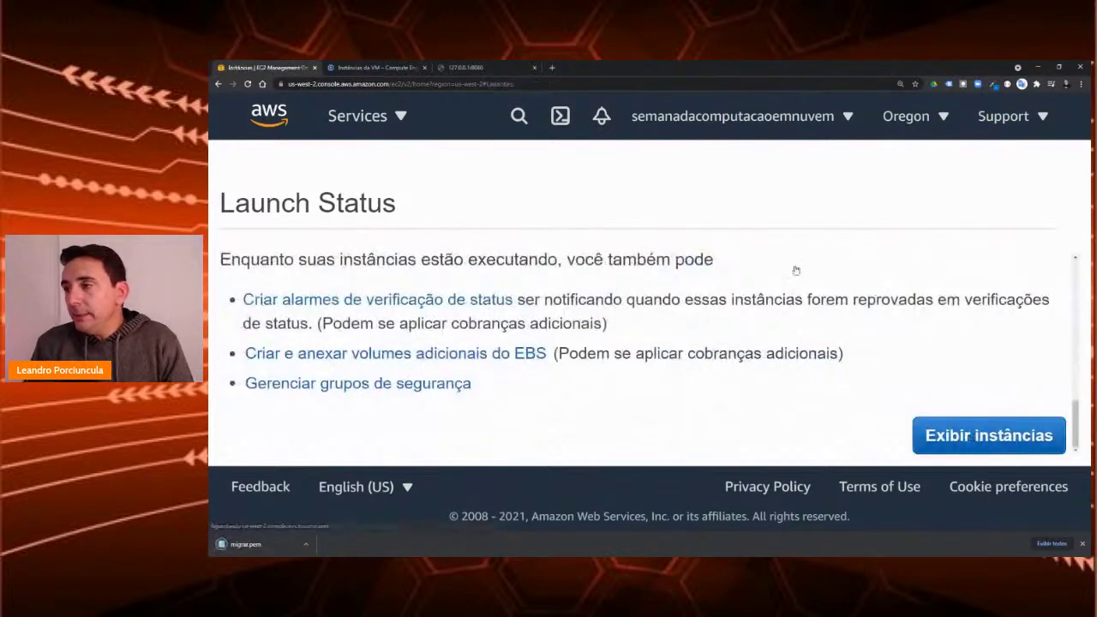
pyautogui.hotkey('ctrl', '-')
pyautogui.hotkey('ctrl', '-')
pyautogui.hotkey('ctrl', '-')
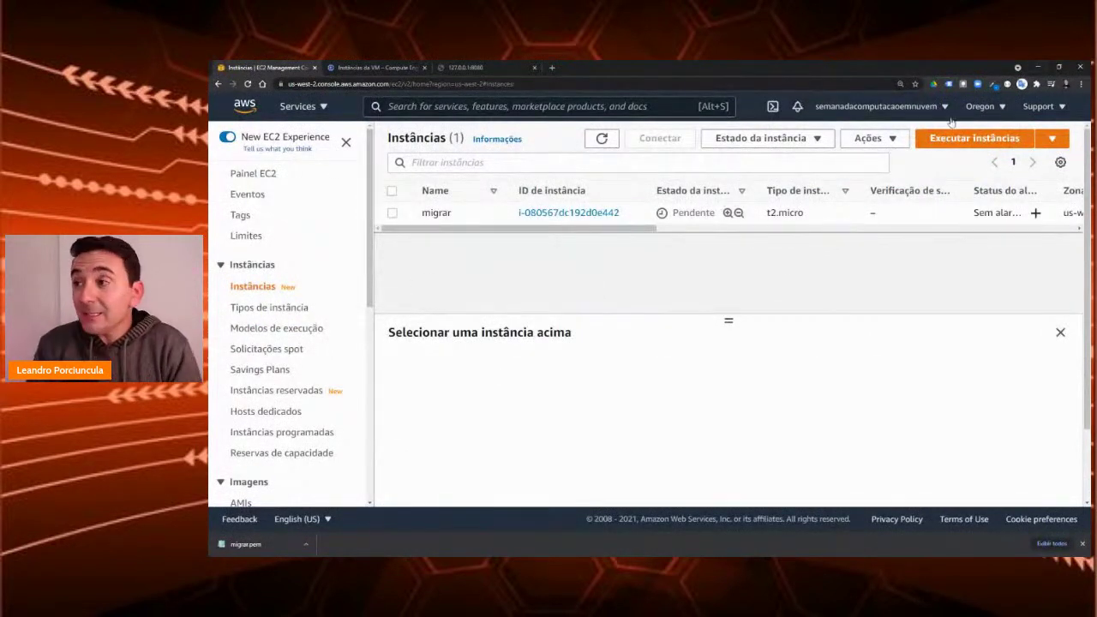
# Step: Switch the region to Oeste dos EUA (Norte da Califórnia), us-west-1
pyautogui.click(980, 107)
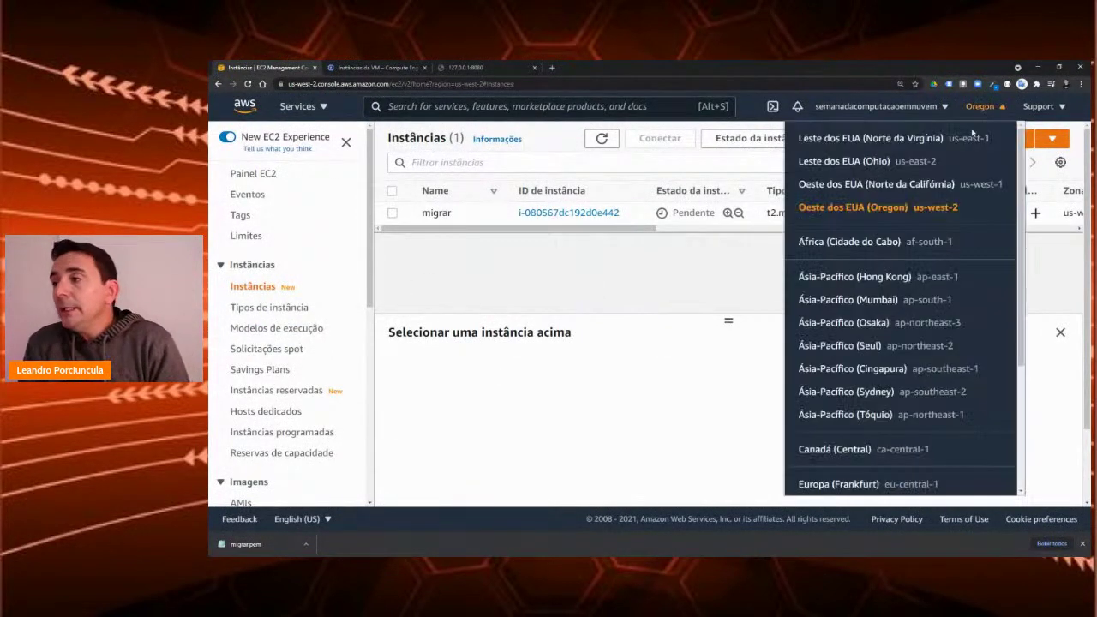
pyautogui.click(843, 185)
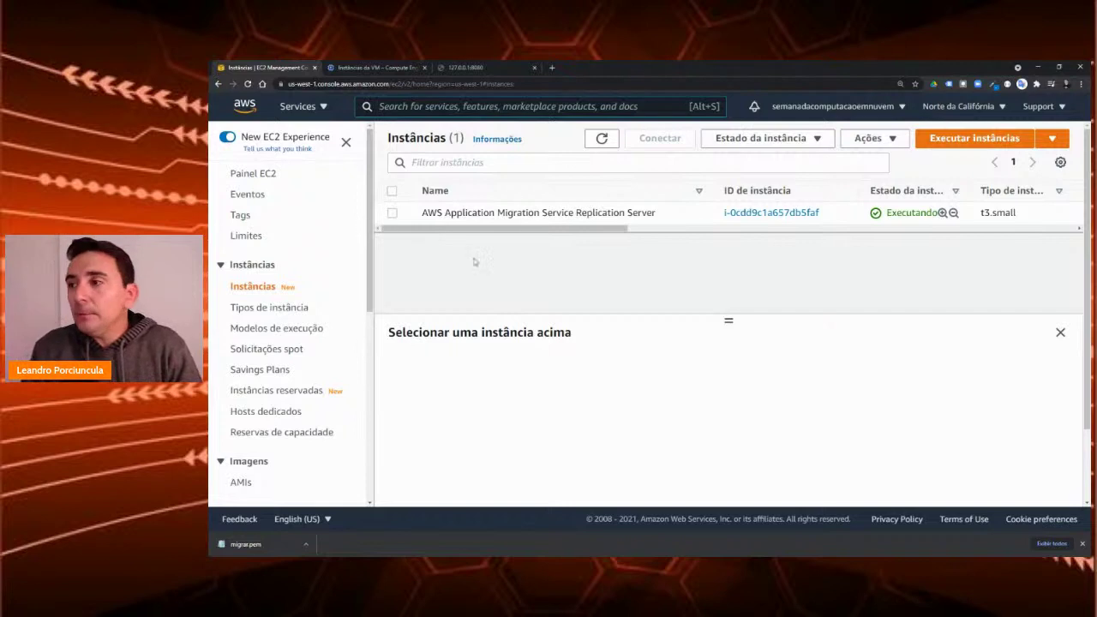
# Step: Go to the console home, expand Todos os serviços and scroll to Migração e transferência
pyautogui.click(317, 107)
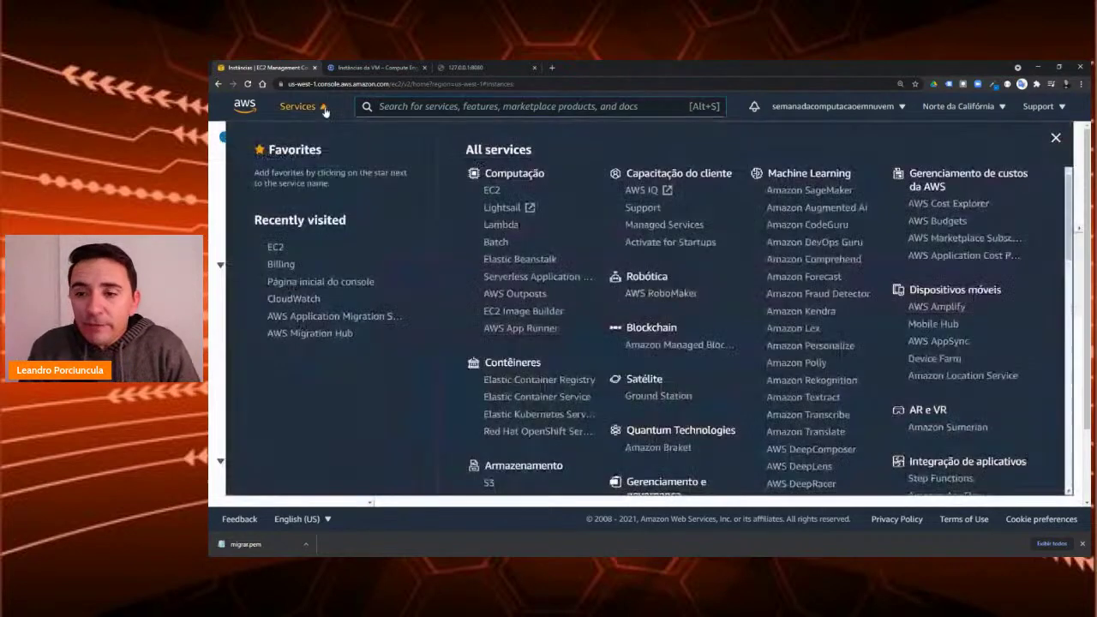
pyautogui.click(318, 286)
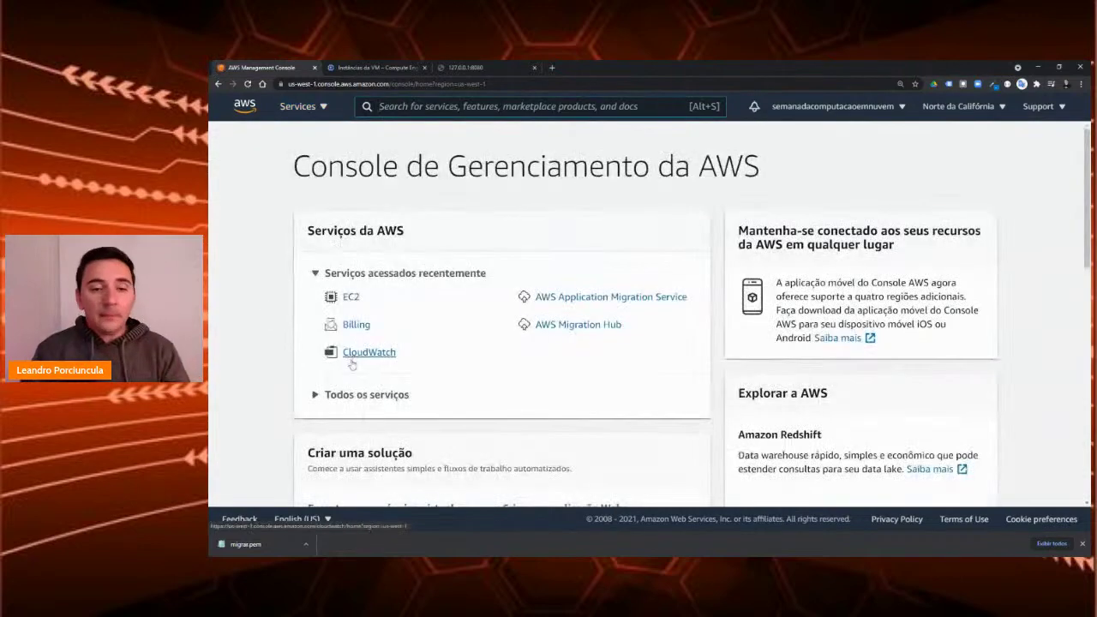
pyautogui.click(1084, 544)
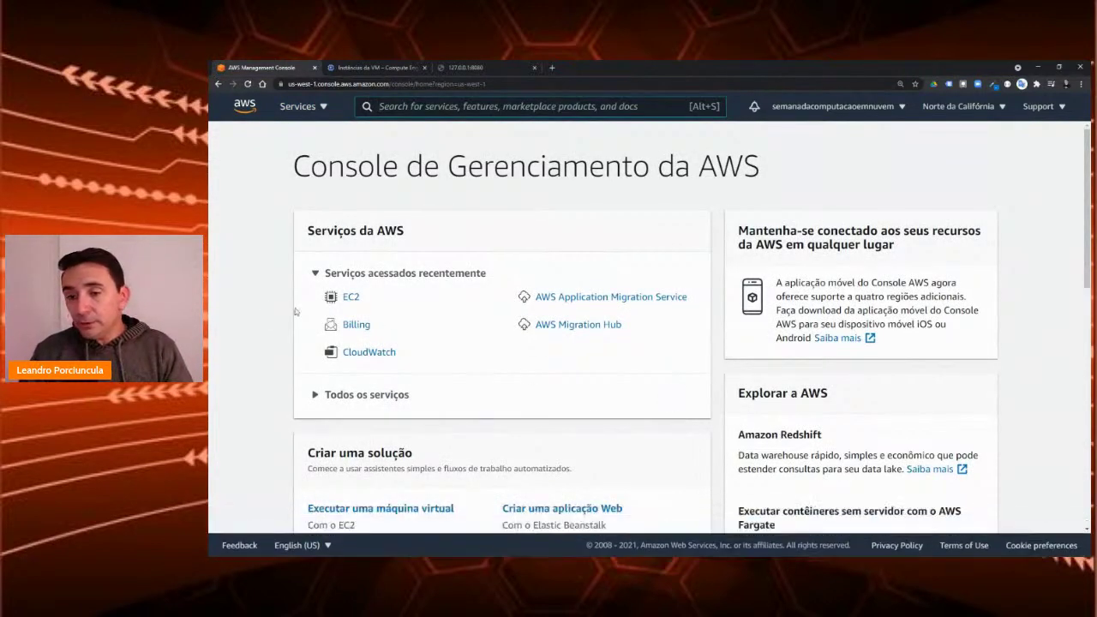
pyautogui.click(315, 395)
pyautogui.scroll(-2, 406, 360)
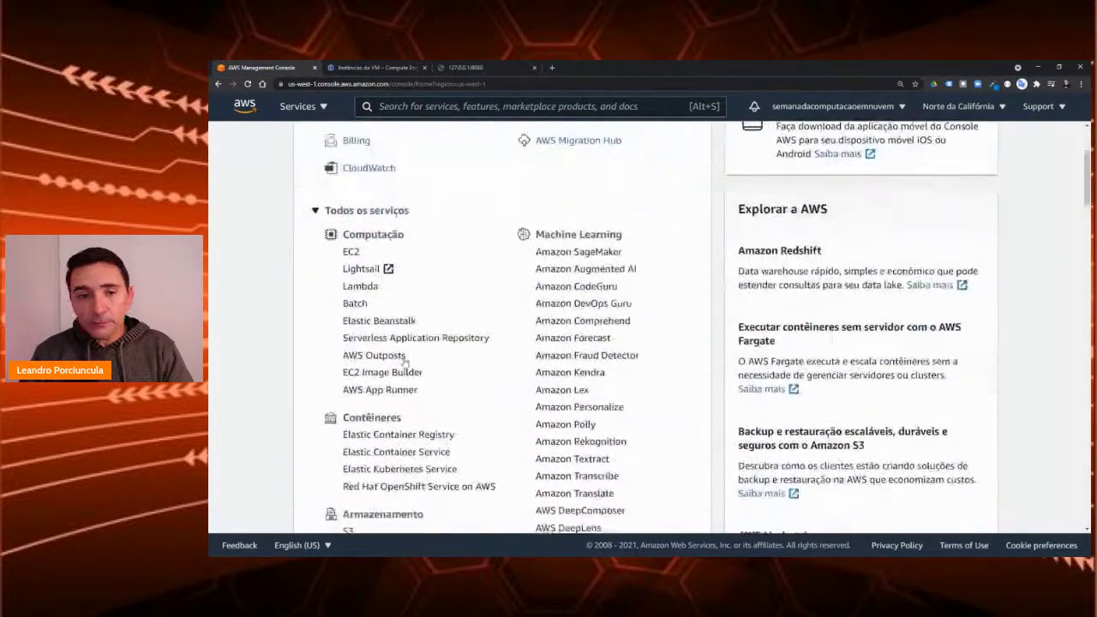
pyautogui.hotkey('ctrl', '+')
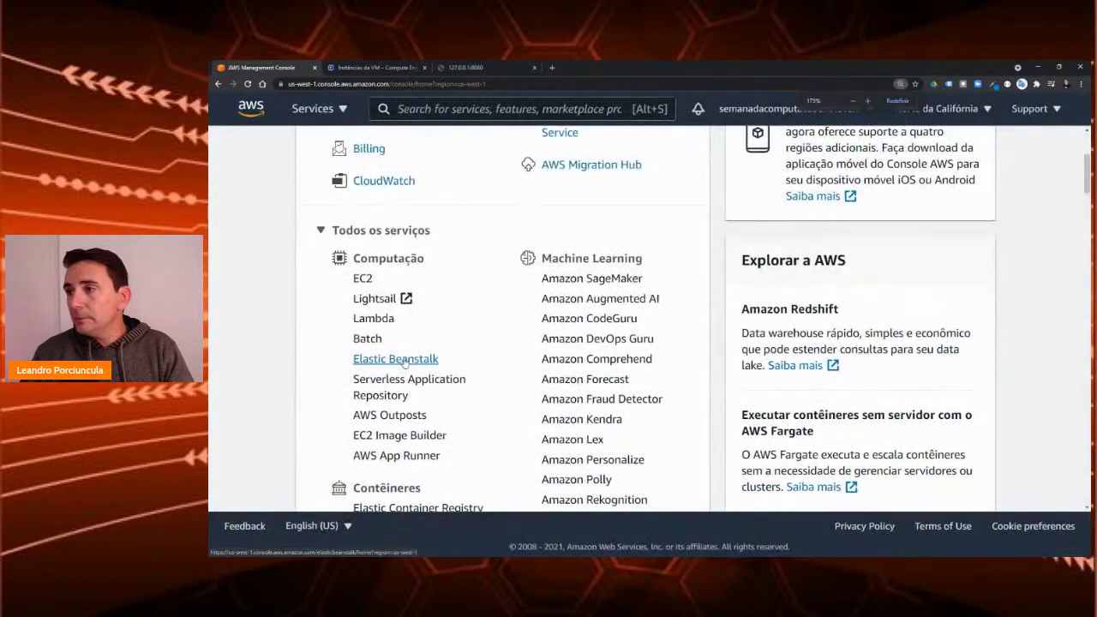
pyautogui.scroll(-2, 405, 363)
pyautogui.scroll(-6, 398, 365)
pyautogui.scroll(-1, 374, 294)
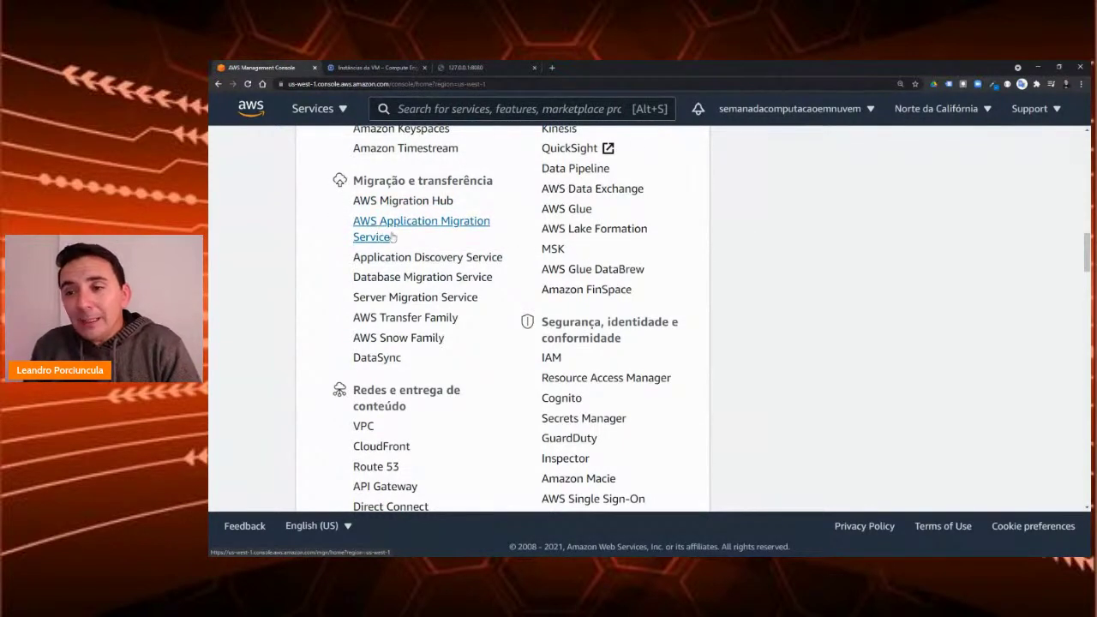
pyautogui.scroll(2, 891, 236)
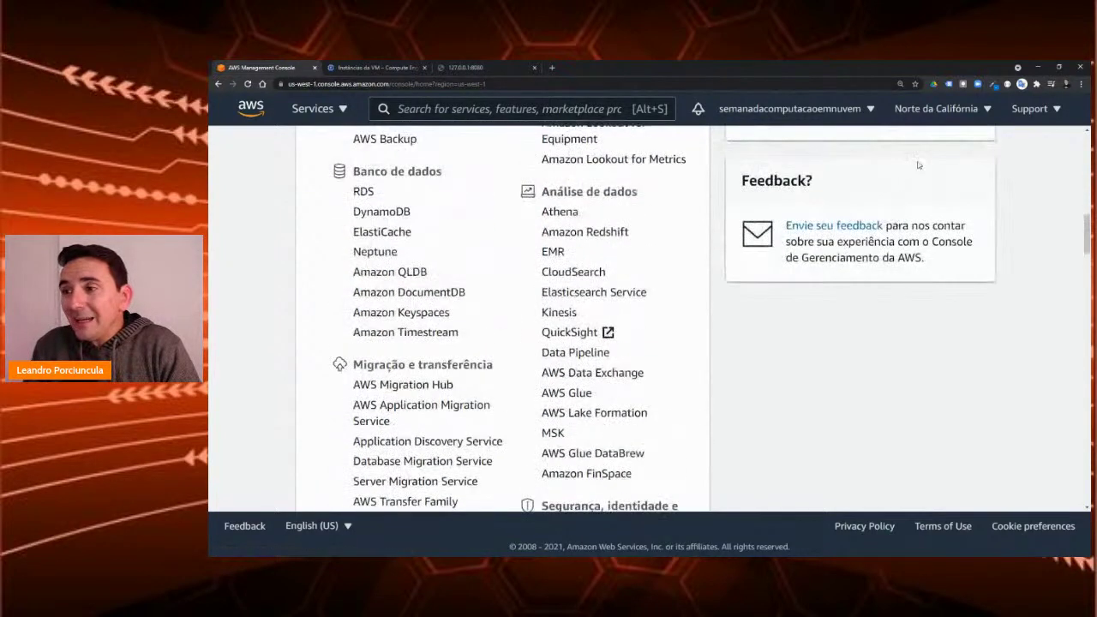
pyautogui.scroll(-2, 678, 269)
pyautogui.scroll(1, 398, 279)
# Step: Open Application Migration Service's source servers (servidor, win-gcp), then move to the Google Cloud tab
pyautogui.click(373, 273)
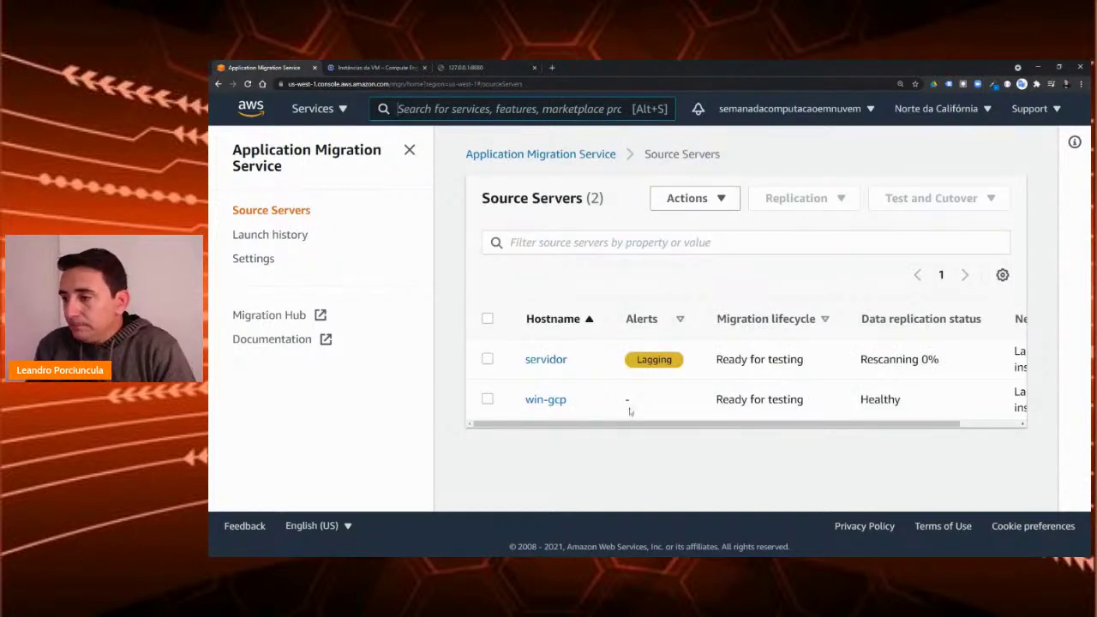
pyautogui.hotkey('ctrl', '-')
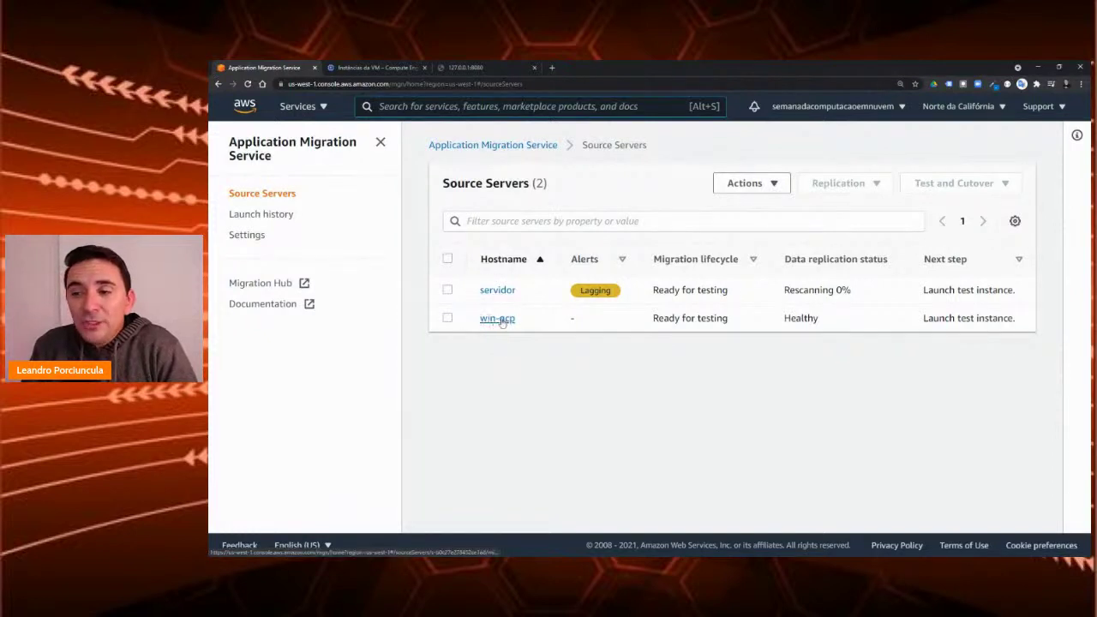
pyautogui.hotkey('ctrl', 'Tab')
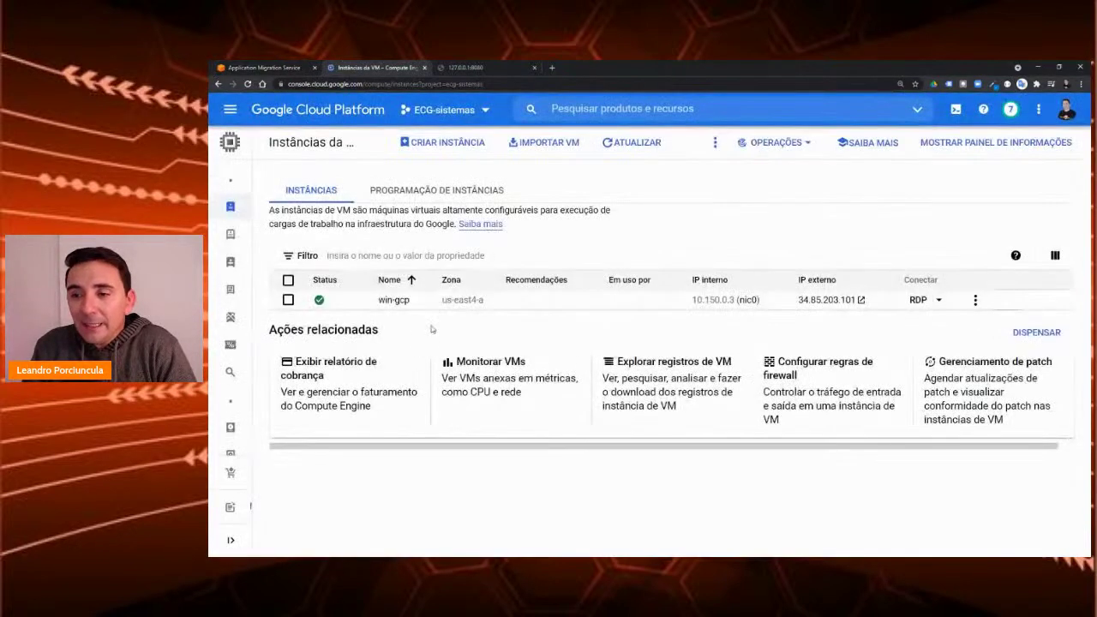
# Step: Check the win-gcp VM name and the servidor hostname in MobaXterm, then return to Application Migration Service
pyautogui.moveTo(370, 305); pyautogui.dragTo(412, 305)
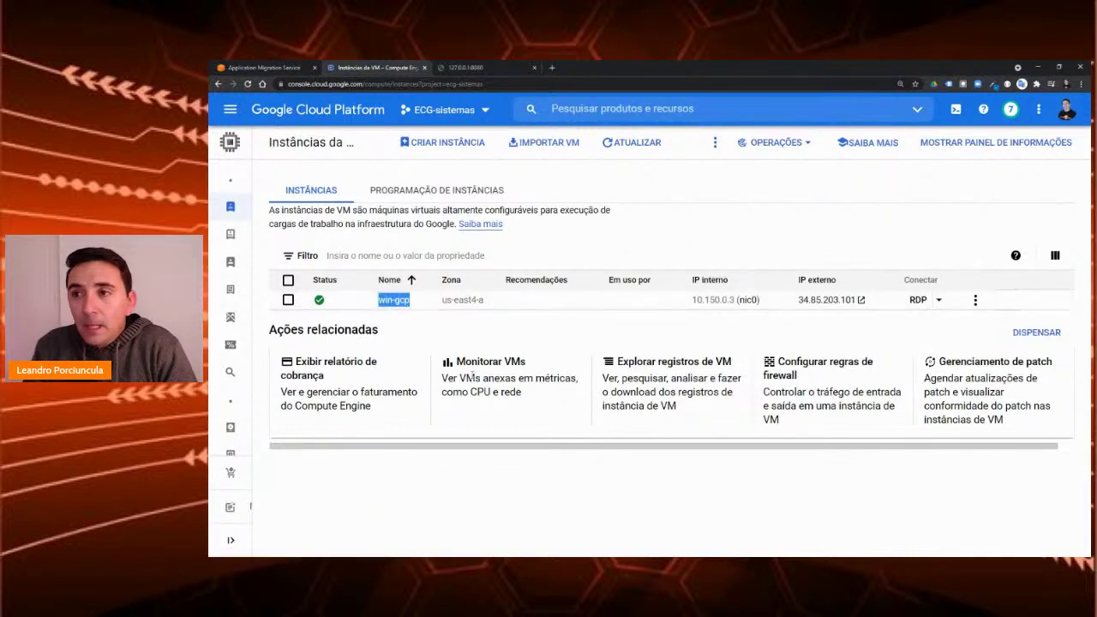
pyautogui.hotkey('alt', 'Tab')
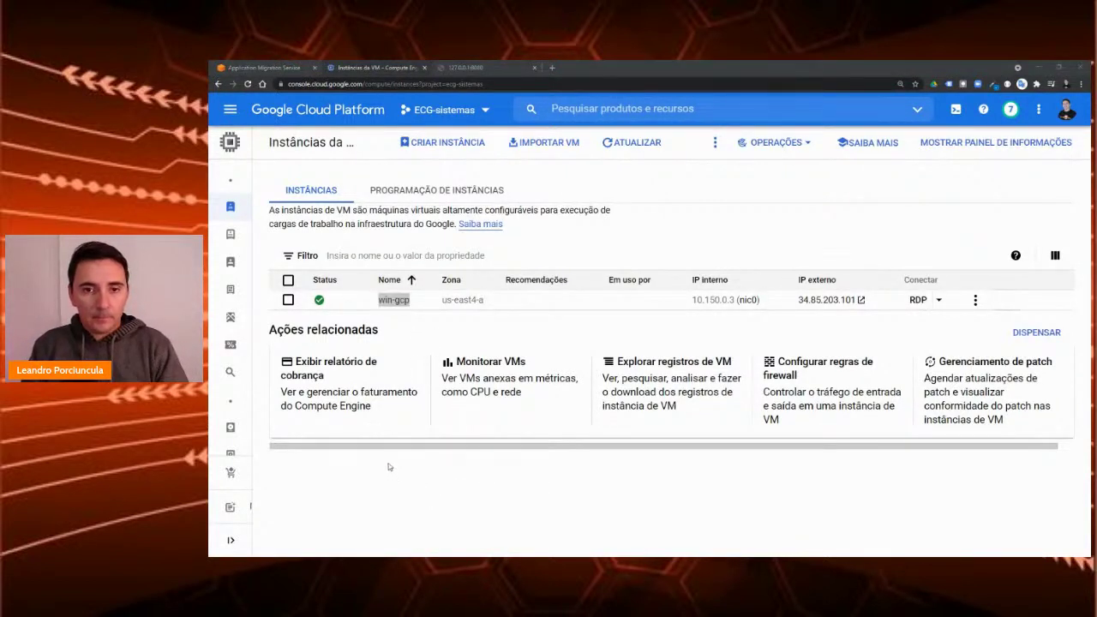
pyautogui.hotkey('alt', 'Tab')
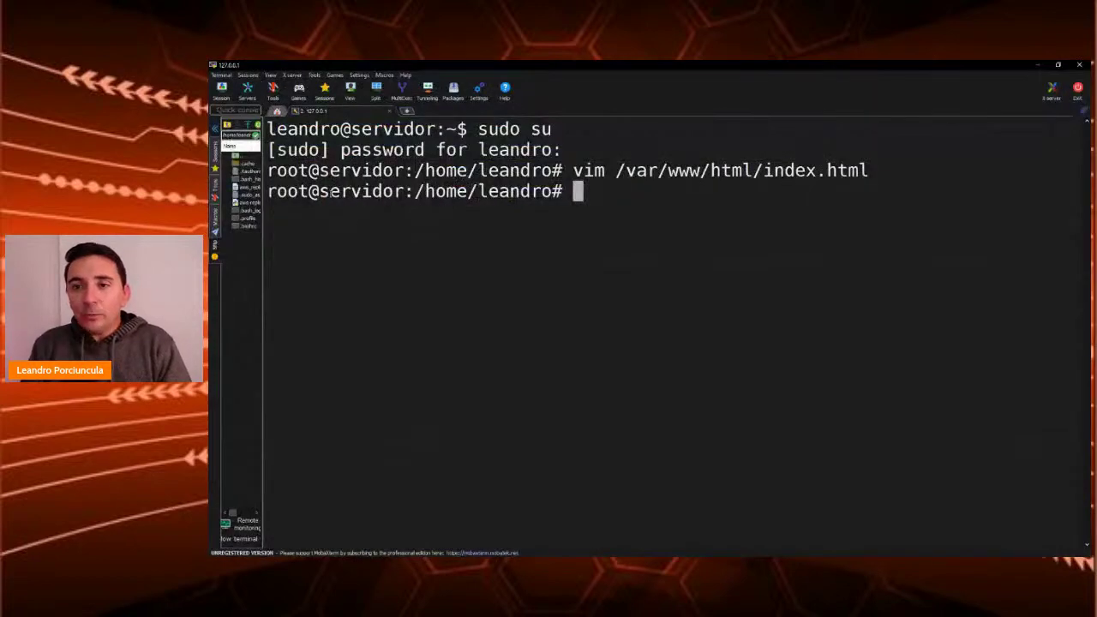
pyautogui.moveTo(319, 190); pyautogui.dragTo(405, 190)
pyautogui.hotkey('alt', 'Tab')
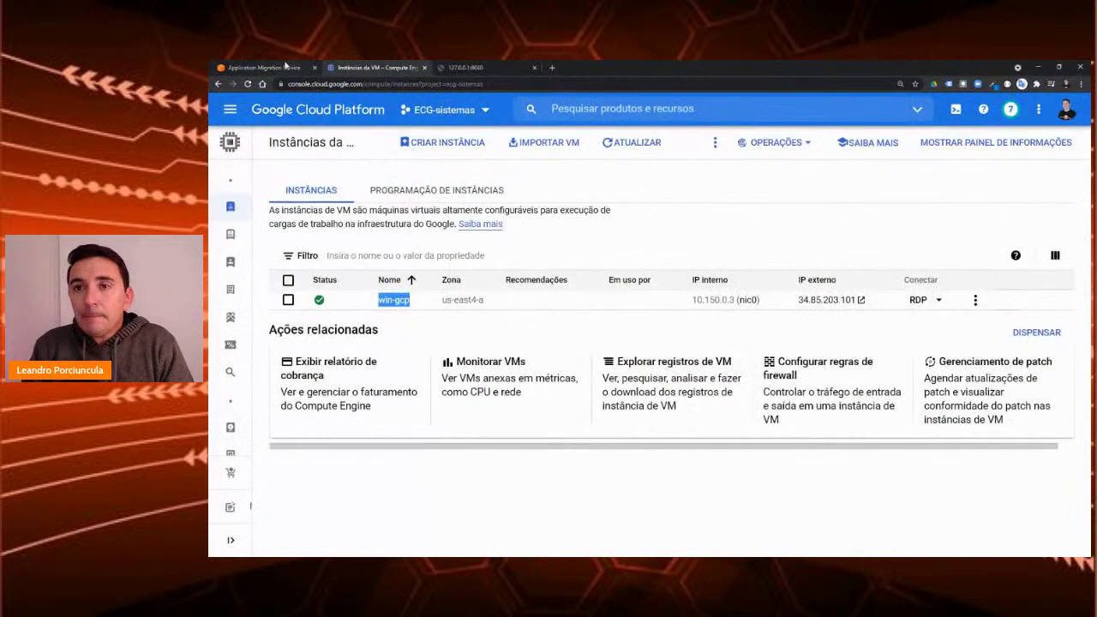
pyautogui.click(274, 67)
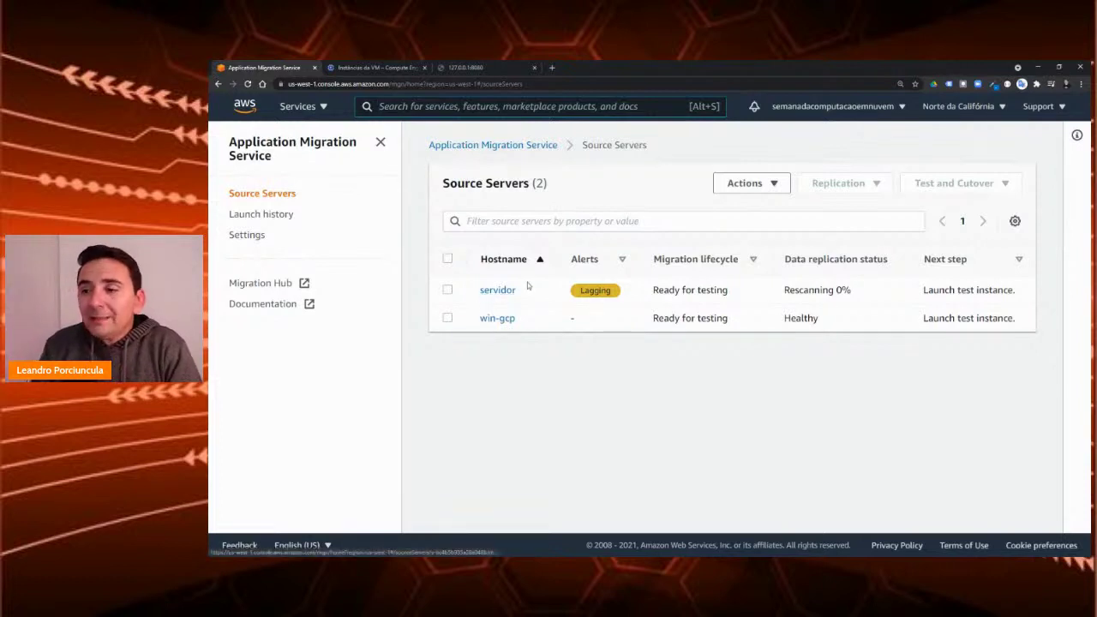
pyautogui.click(498, 291)
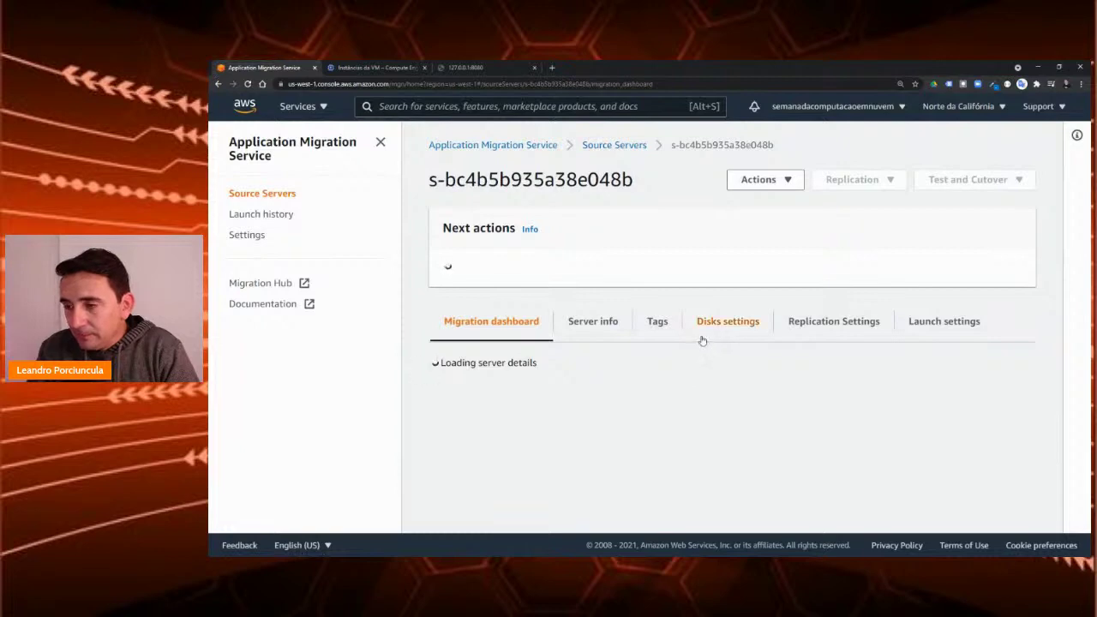
pyautogui.scroll(-1, 707, 377)
pyautogui.scroll(-4, 706, 377)
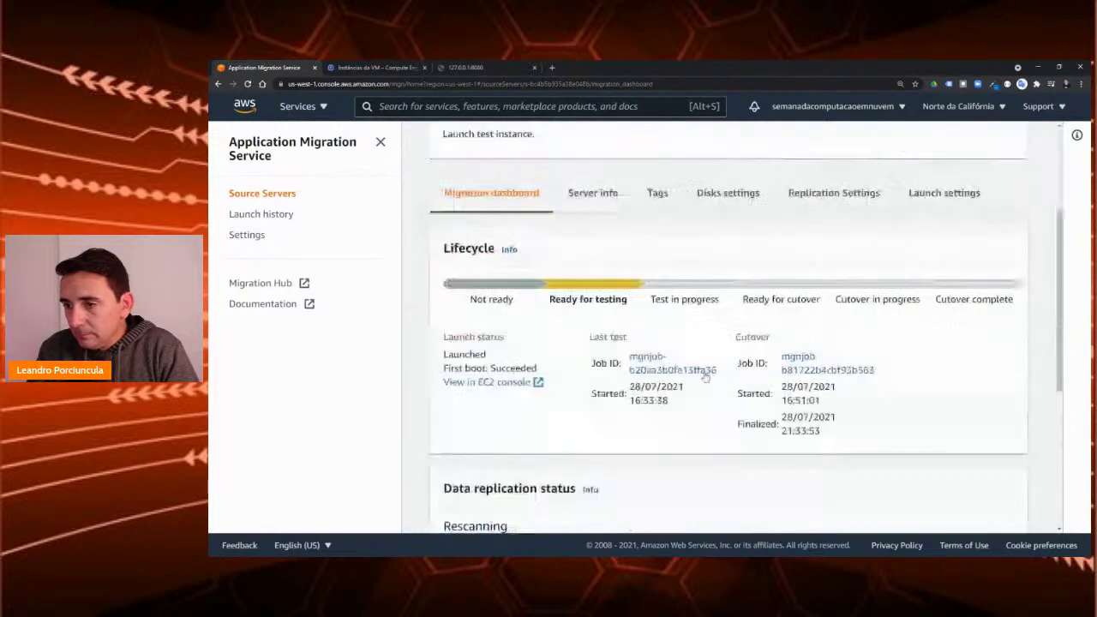
pyautogui.scroll(-1, 705, 376)
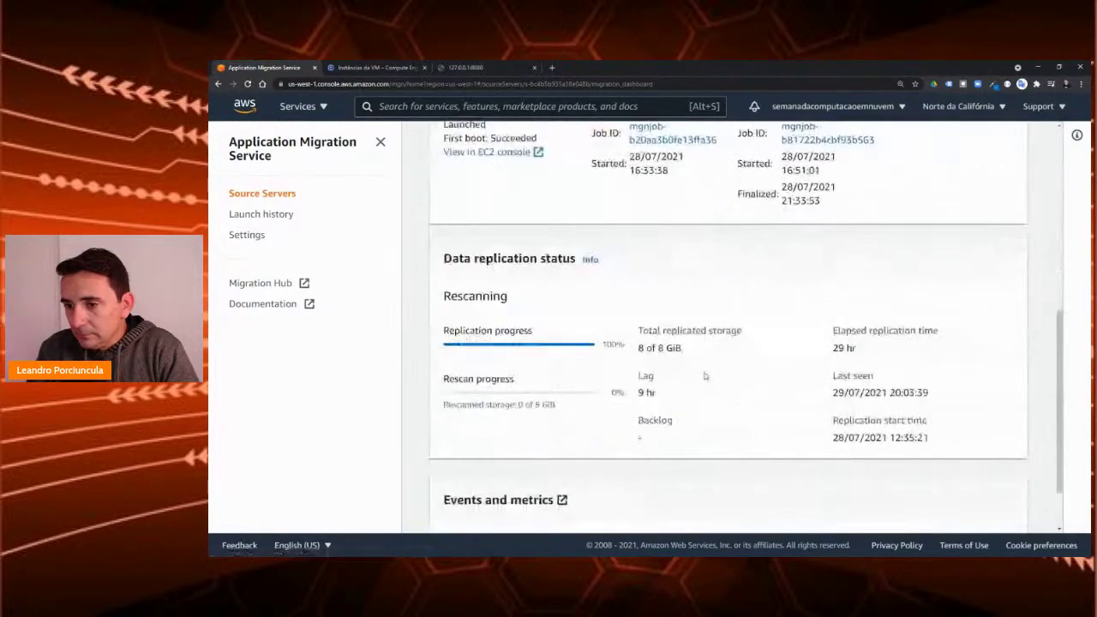
pyautogui.scroll(5, 705, 375)
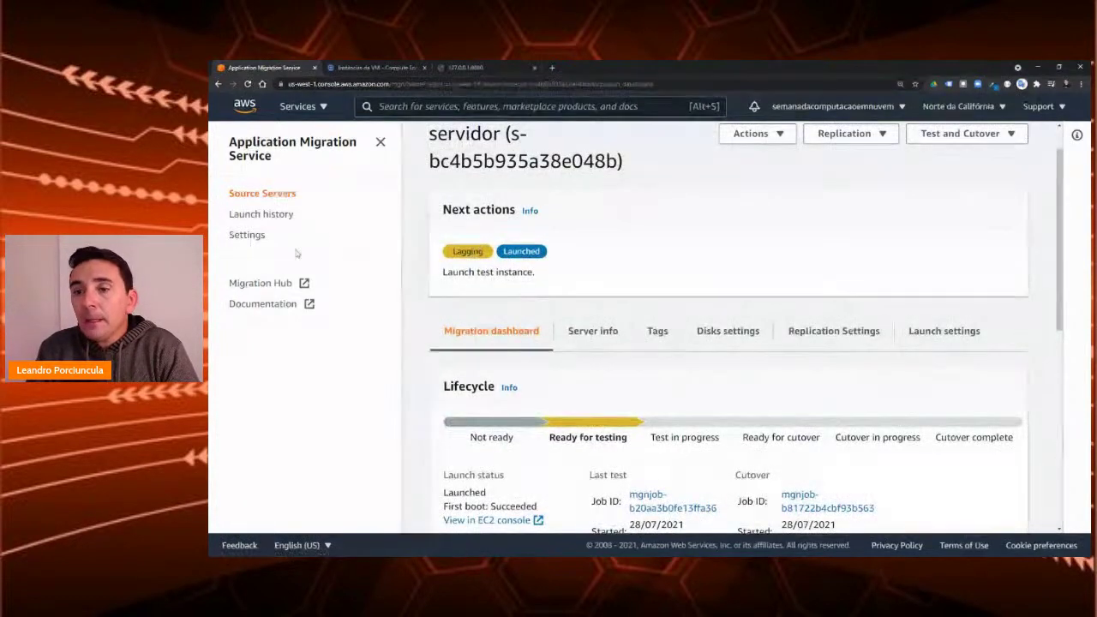
pyautogui.click(262, 195)
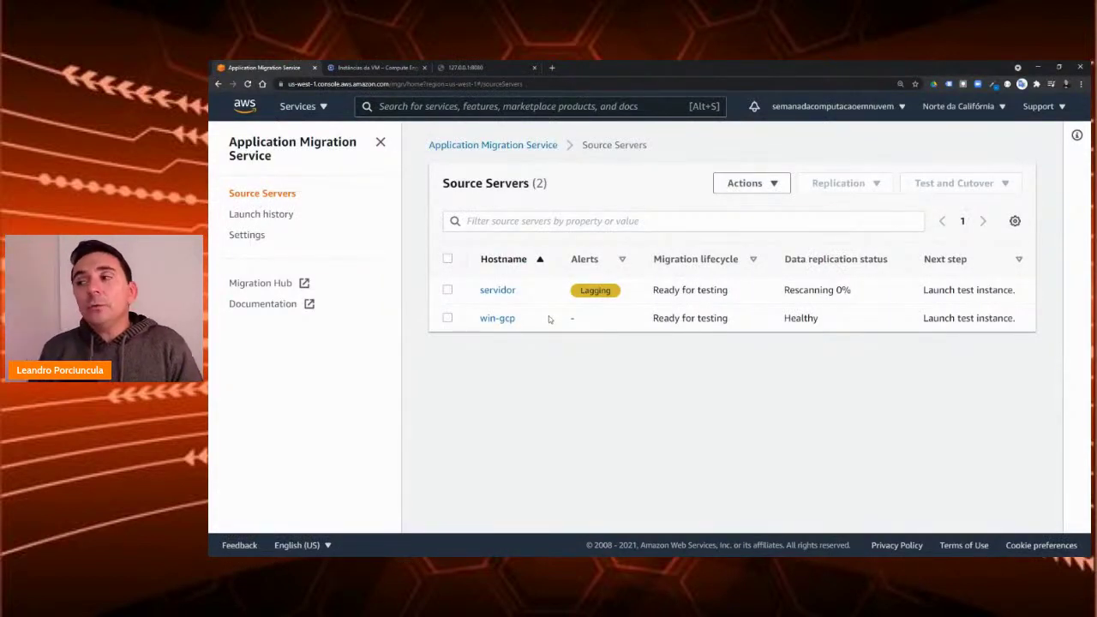
# Step: Switch the region to Leste dos EUA (Ohio) and go back to the console home page
pyautogui.click(1000, 108)
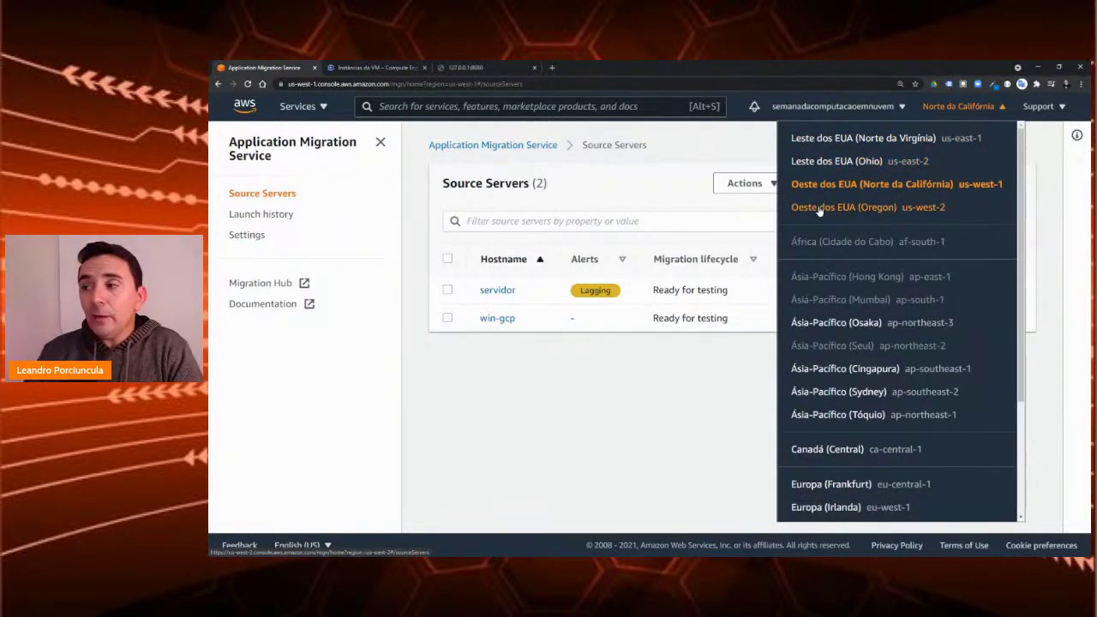
pyautogui.click(841, 163)
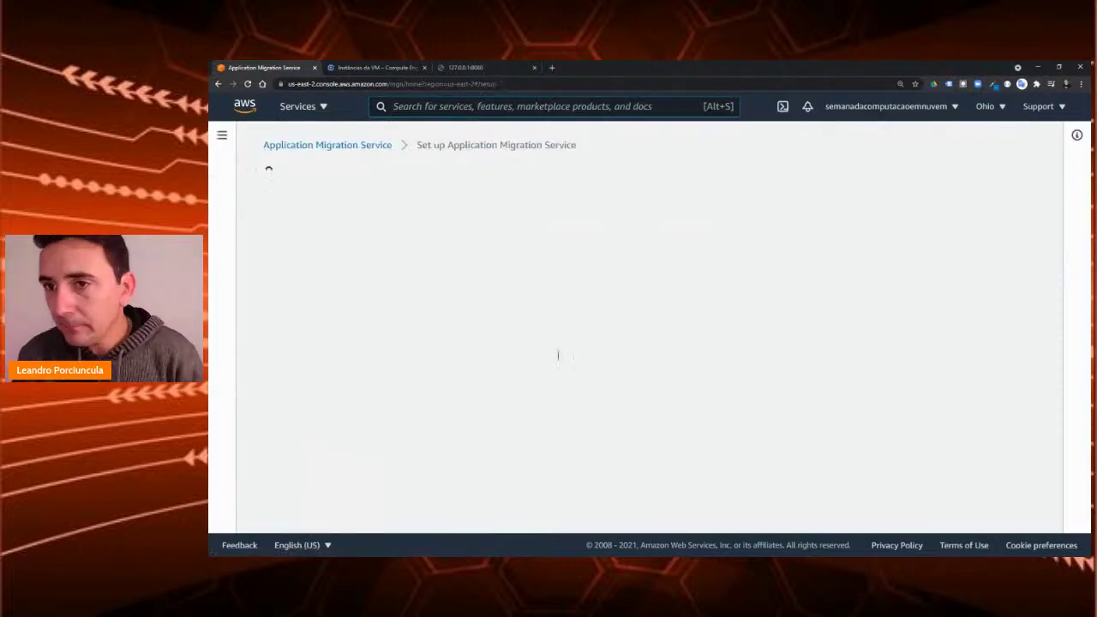
pyautogui.click(324, 106)
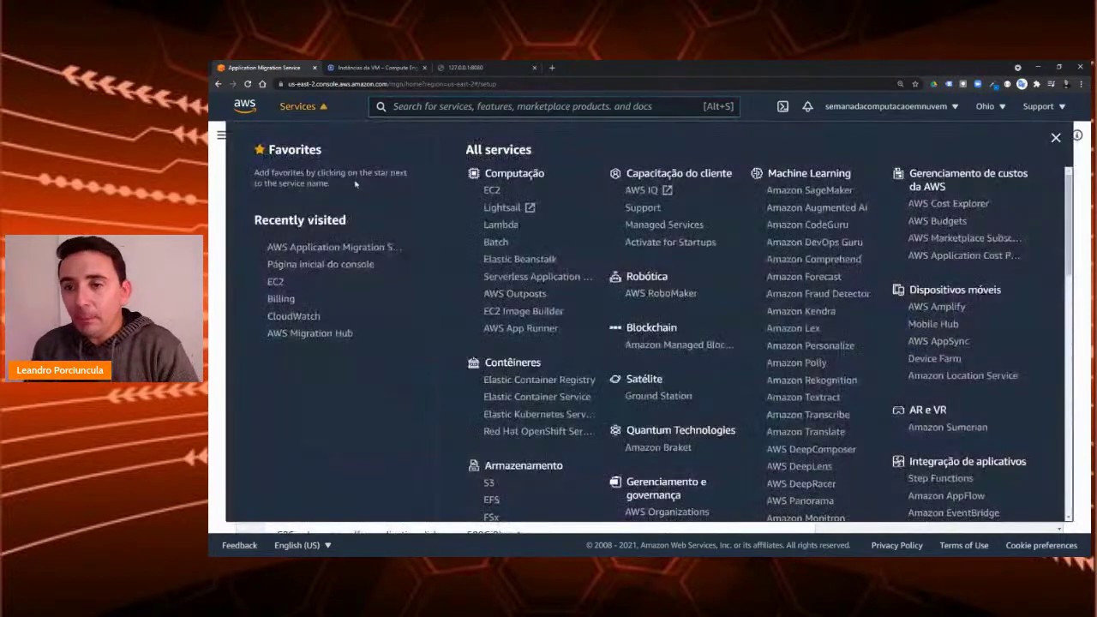
pyautogui.click(319, 267)
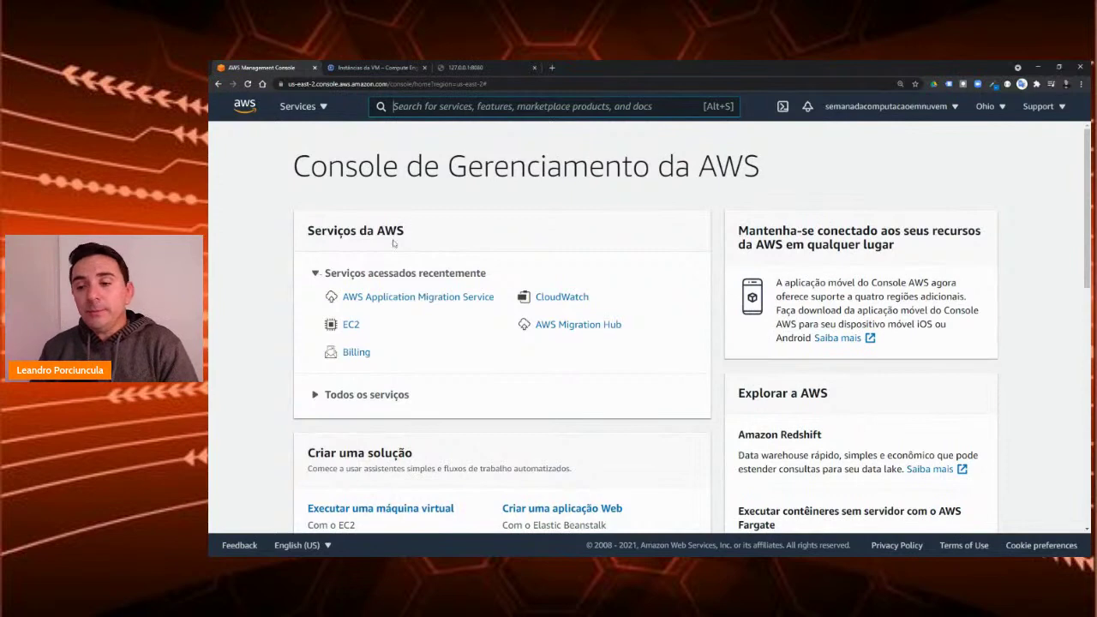
# Step: Expand all services and open AWS Application Migration Service under Migração e transferência
pyautogui.scroll(-3, 492, 375)
pyautogui.scroll(-1, 491, 375)
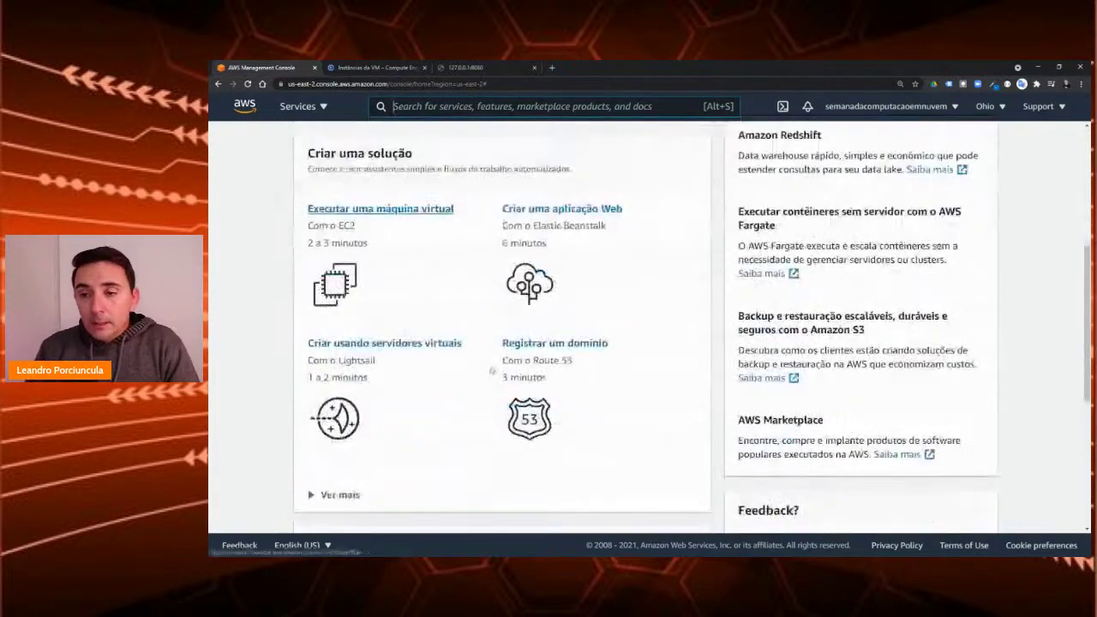
pyautogui.scroll(3, 385, 343)
pyautogui.click(335, 303)
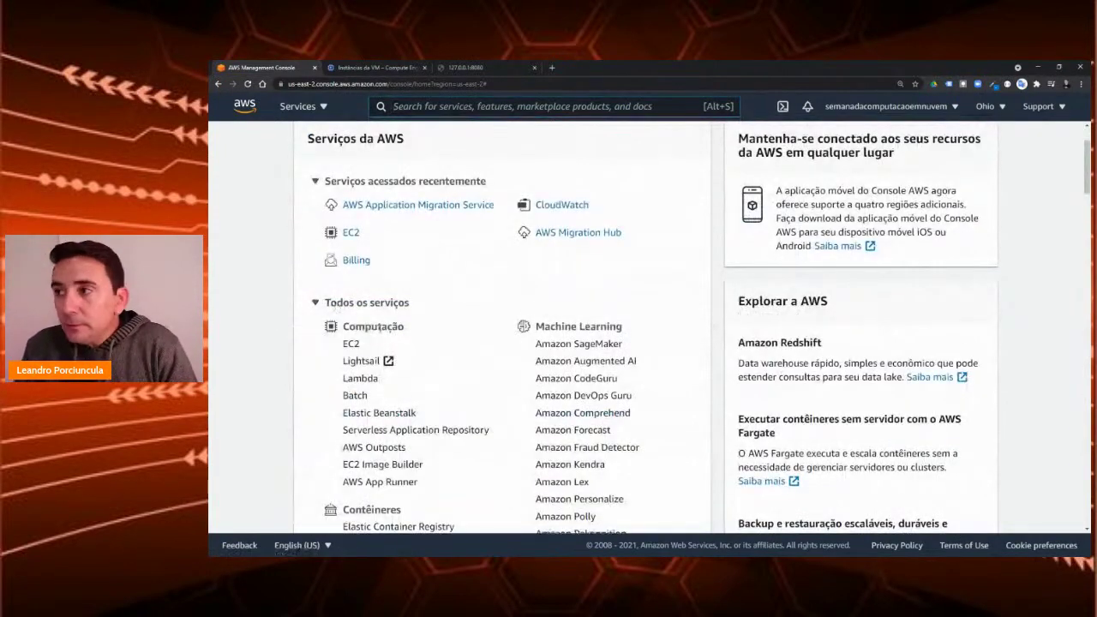
pyautogui.scroll(-2, 462, 310)
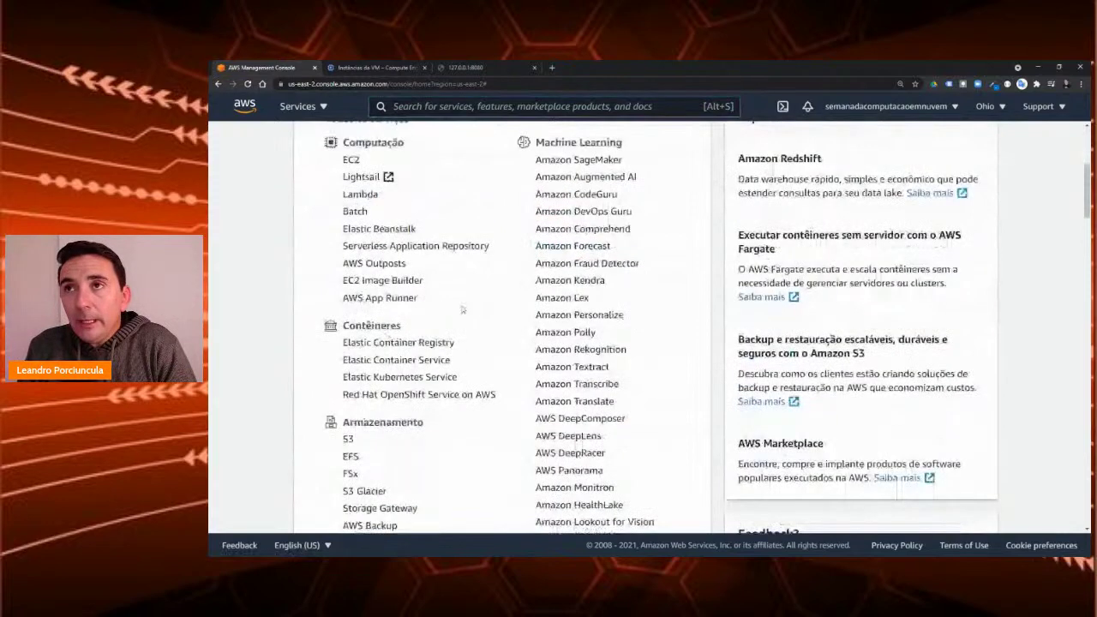
pyautogui.scroll(-2, 462, 310)
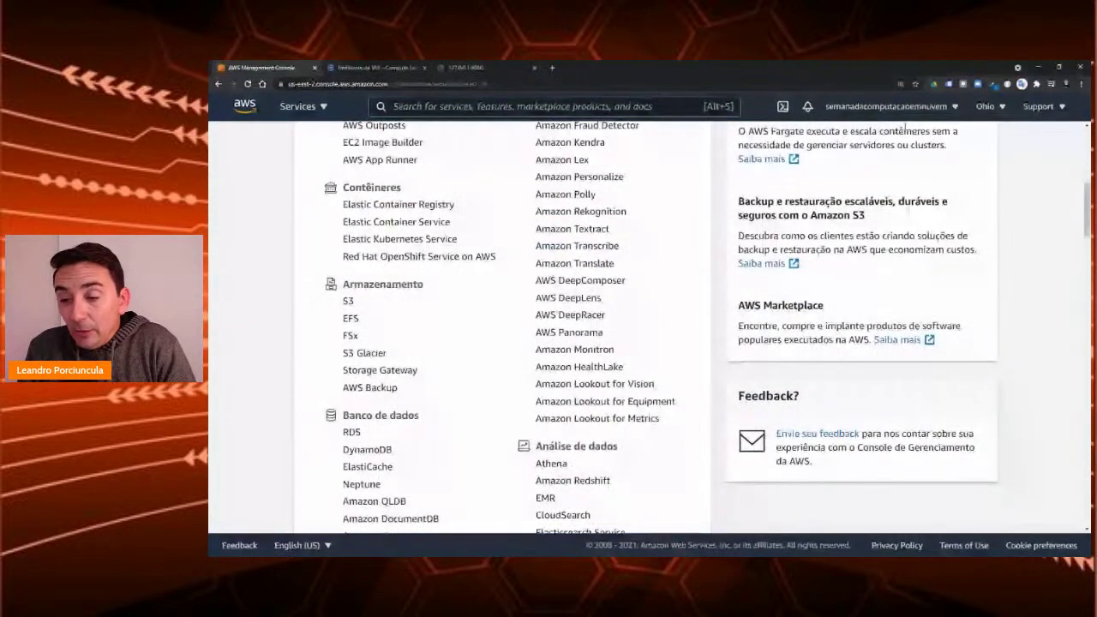
pyautogui.scroll(-1, 409, 321)
pyautogui.scroll(-3, 409, 322)
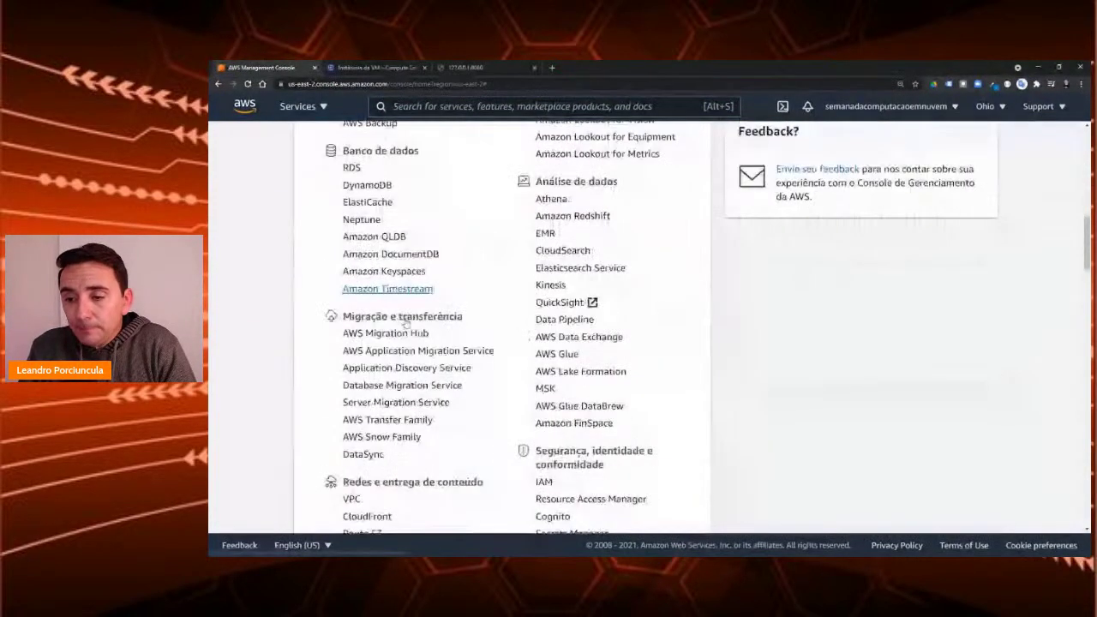
pyautogui.scroll(-1, 406, 322)
pyautogui.click(381, 343)
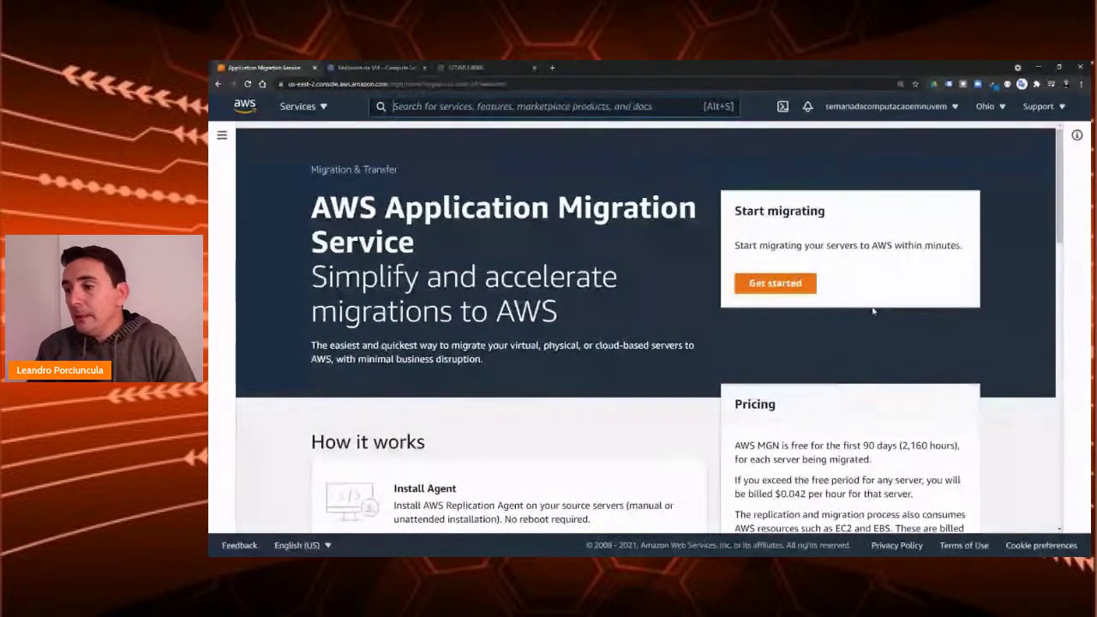
pyautogui.scroll(-1, 816, 318)
pyautogui.scroll(-3, 816, 318)
pyautogui.scroll(4, 797, 309)
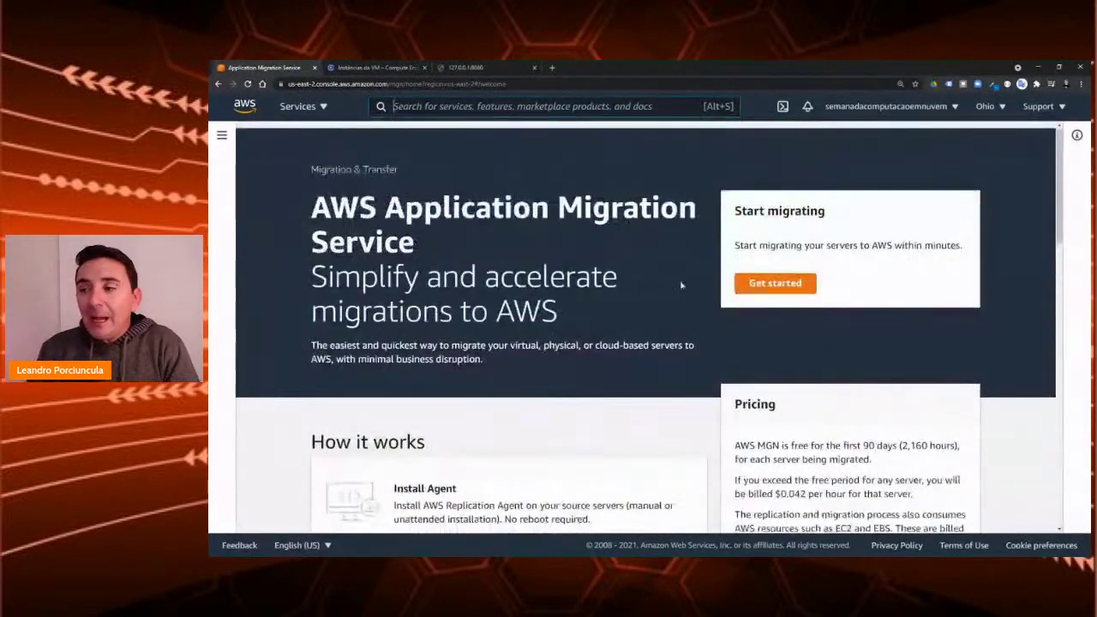
# Step: Start the service setup, keeping staging subnet subnet-db722397 and replication instance type t3.small
pyautogui.click(772, 289)
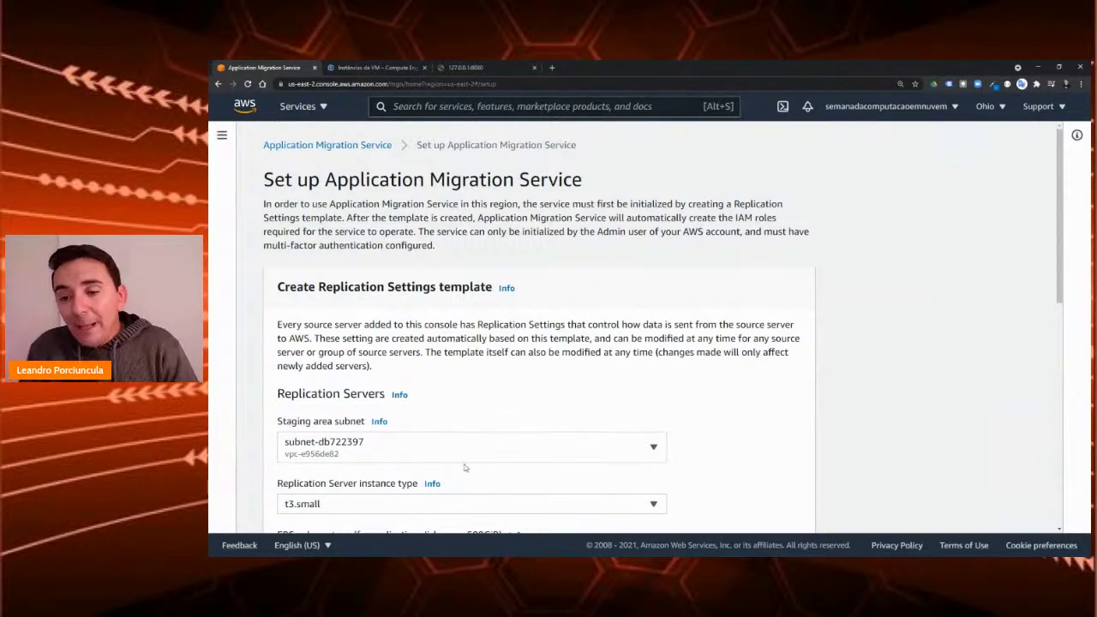
pyautogui.scroll(-1, 491, 395)
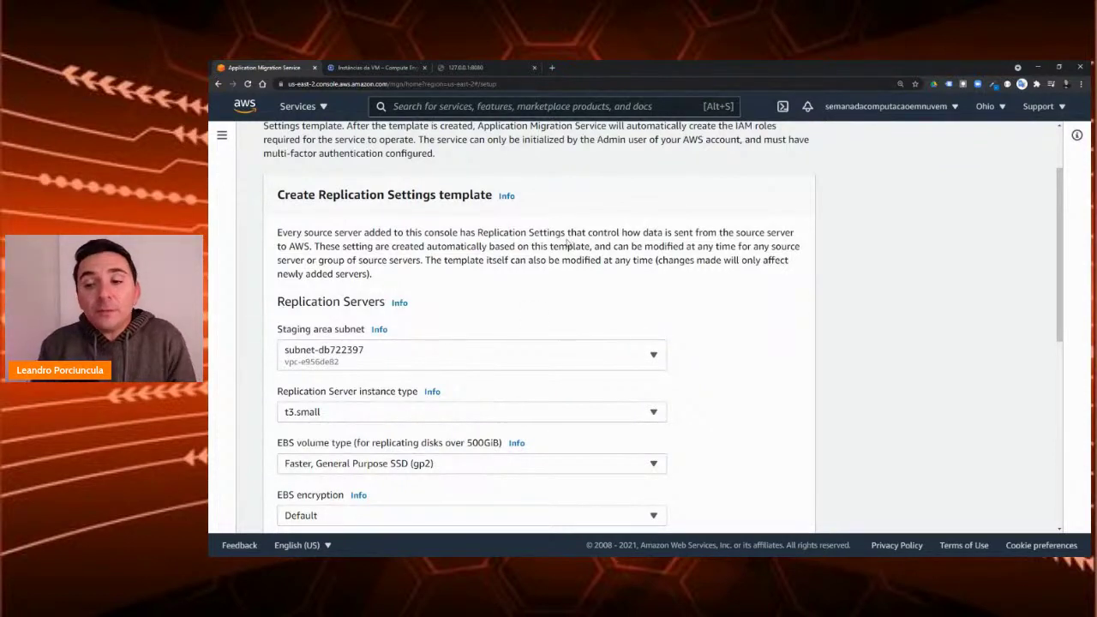
pyautogui.scroll(-1, 546, 335)
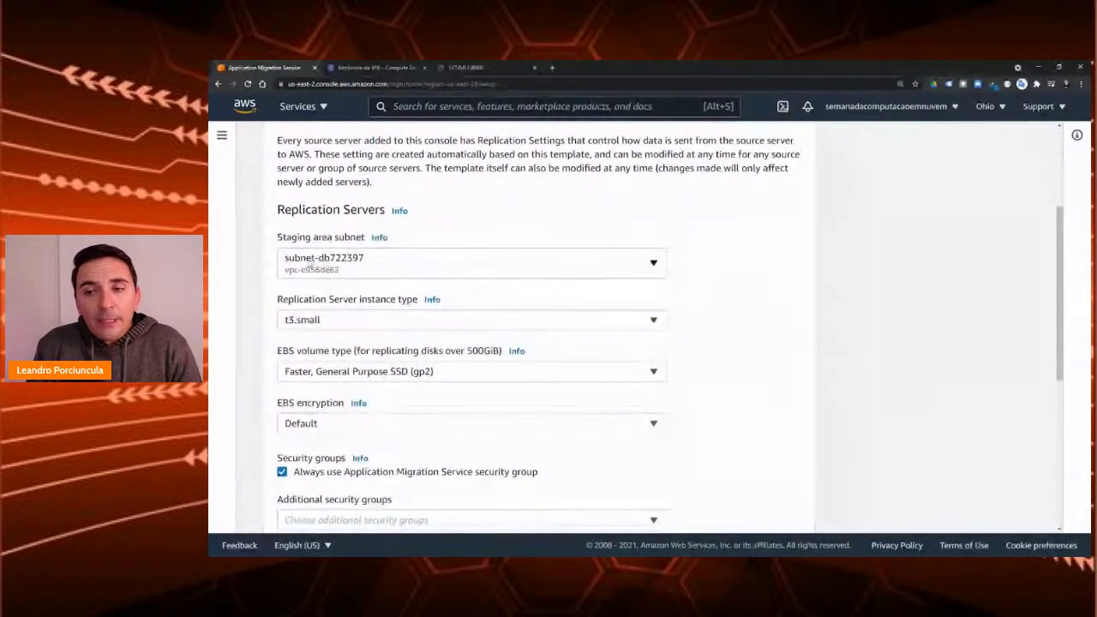
pyautogui.click(361, 269)
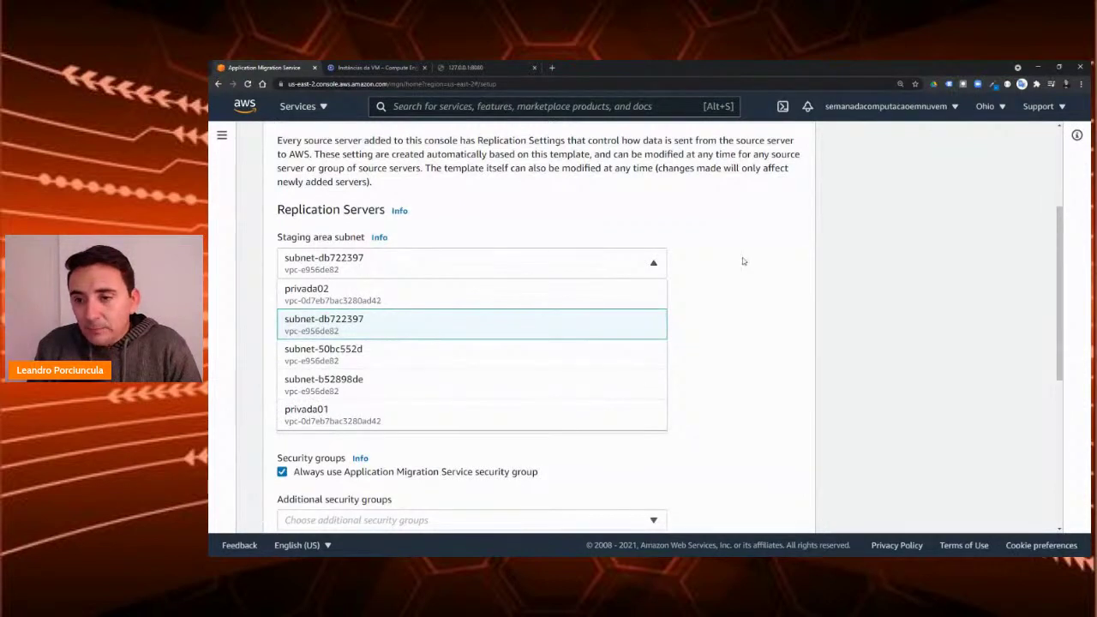
pyautogui.click(771, 265)
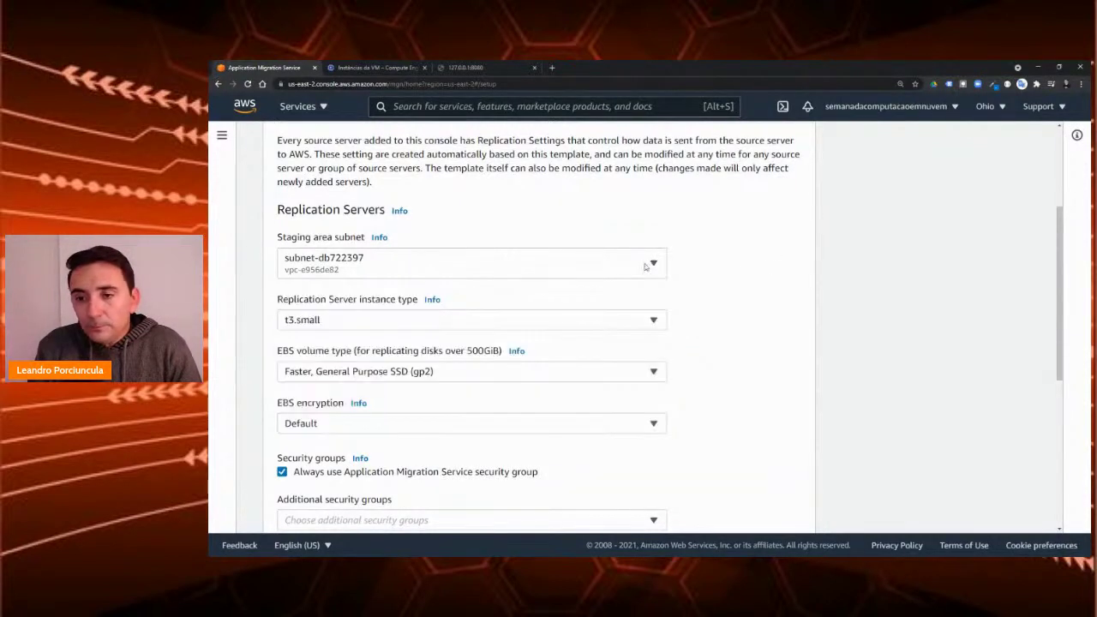
pyautogui.click(326, 322)
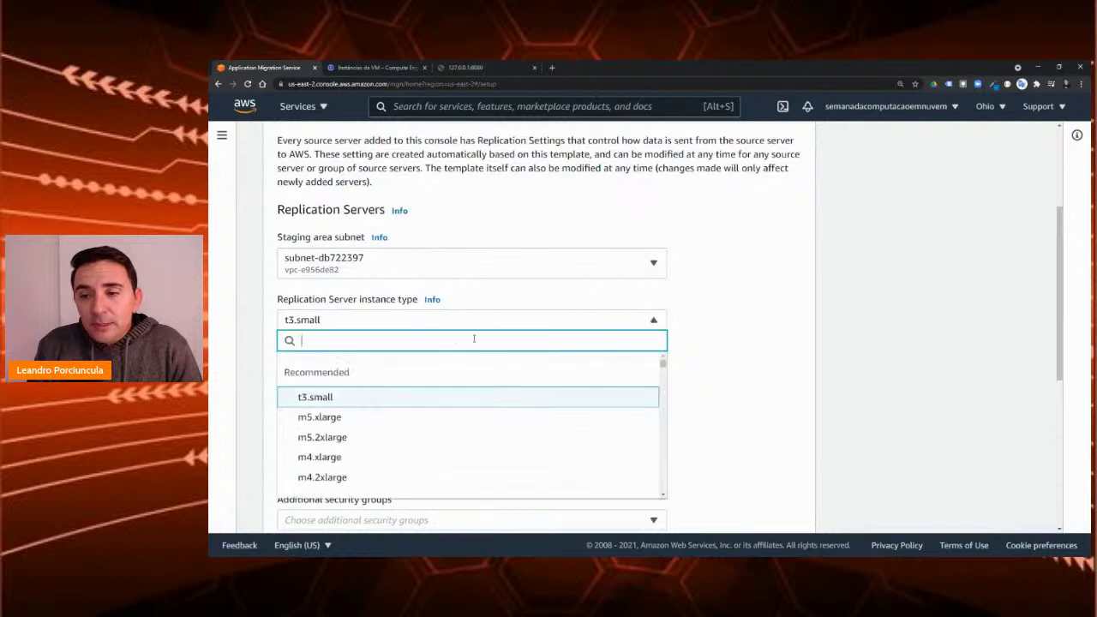
pyautogui.click(724, 356)
# Step: Leave additional security groups empty, keep private-IP replication off, and create the template
pyautogui.scroll(-1, 682, 356)
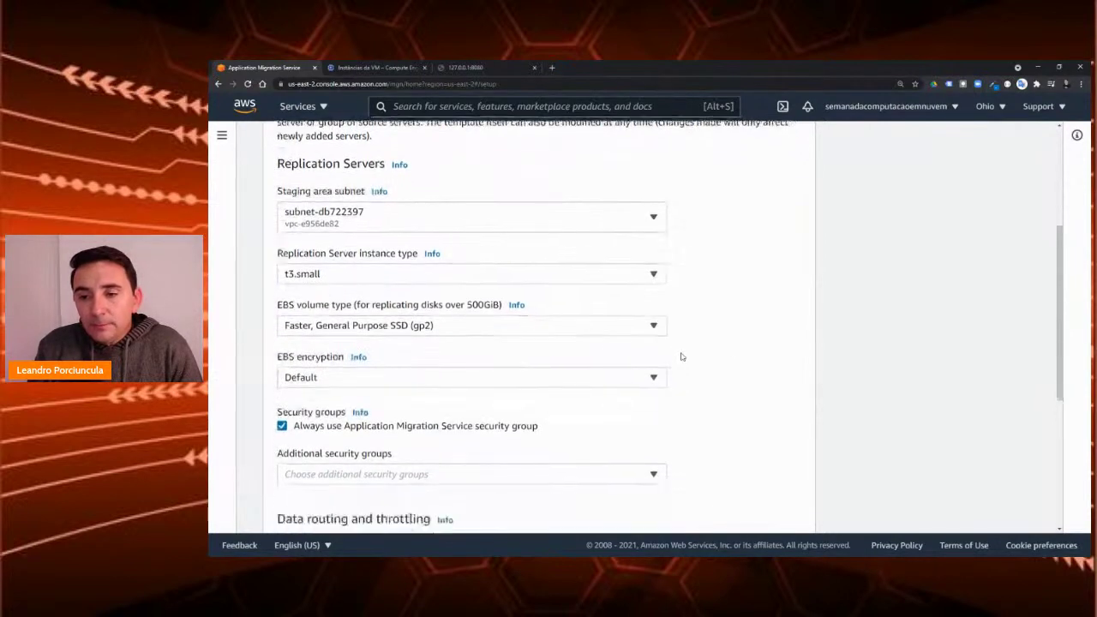
pyautogui.scroll(-1, 682, 357)
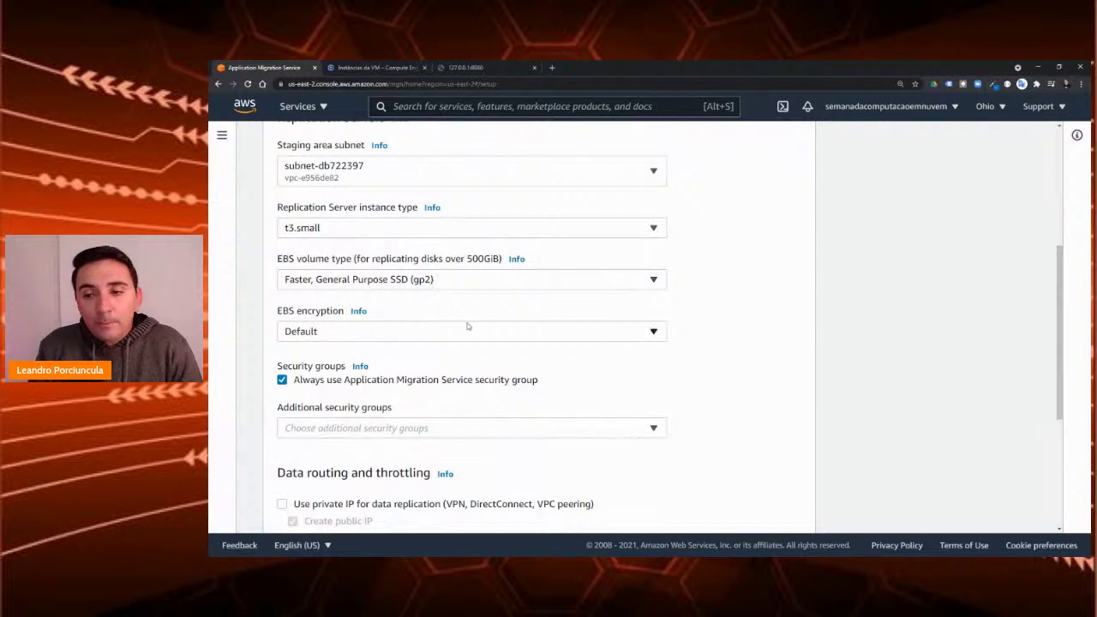
pyautogui.scroll(-1, 468, 326)
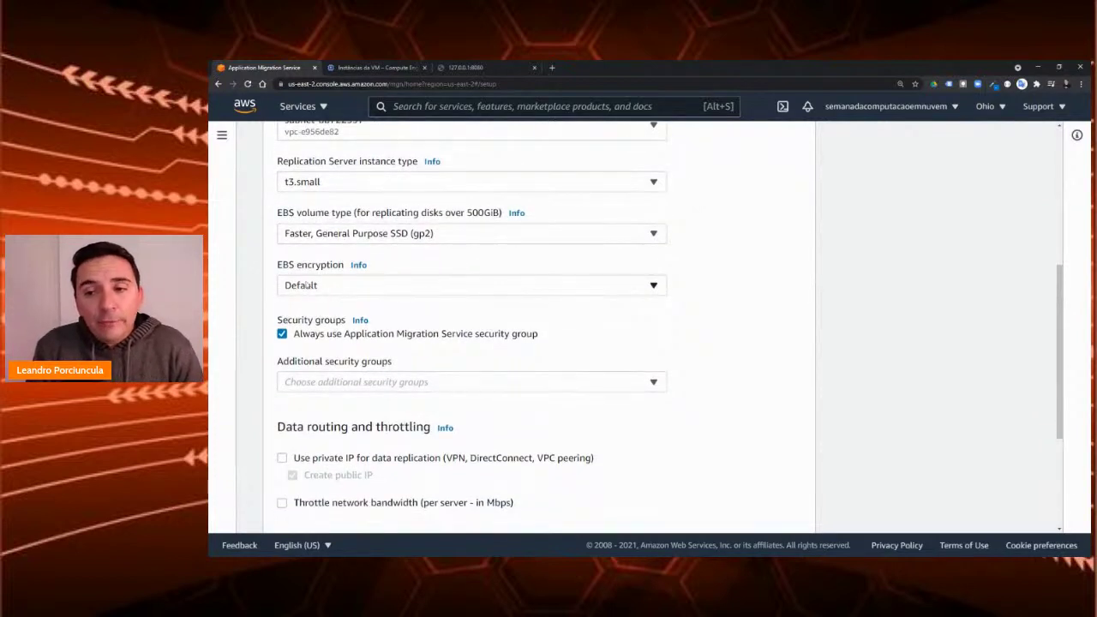
pyautogui.scroll(-2, 334, 305)
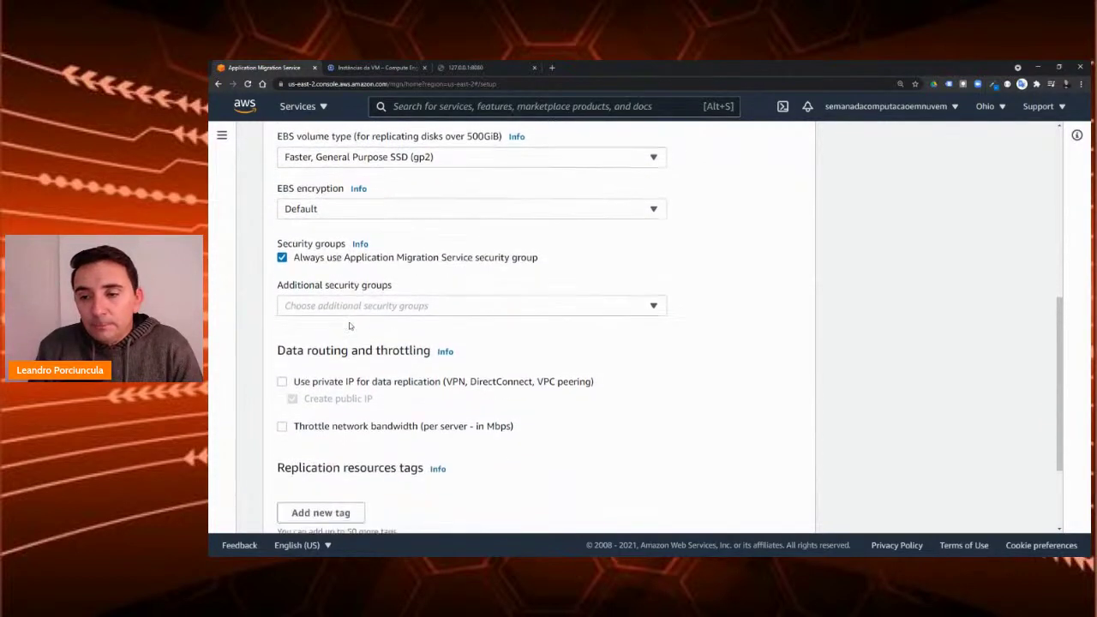
pyautogui.click(362, 295)
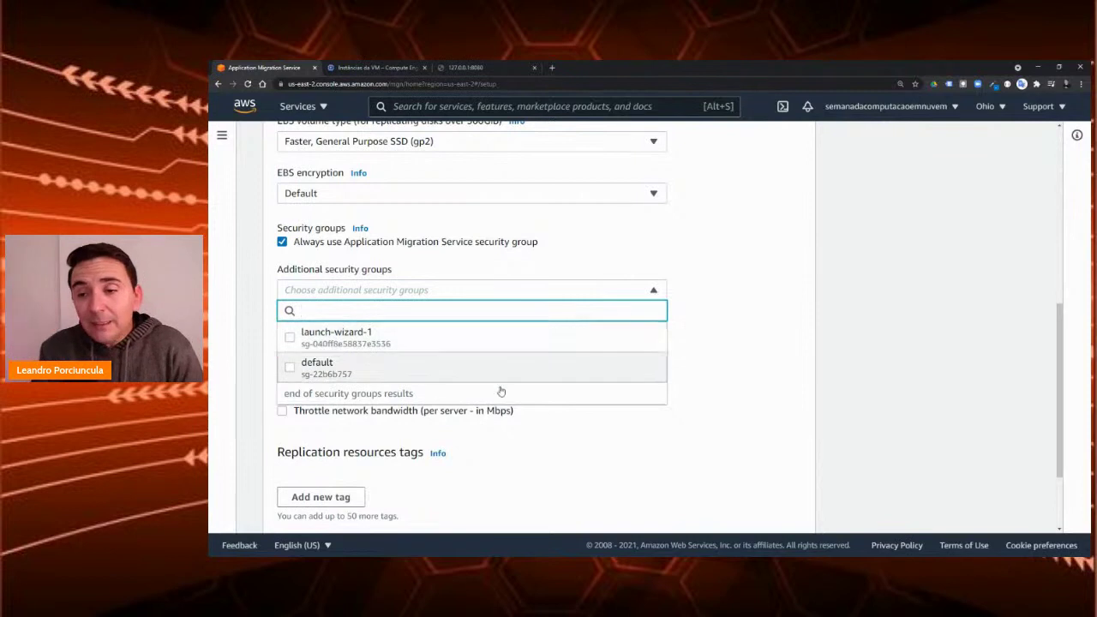
pyautogui.click(724, 356)
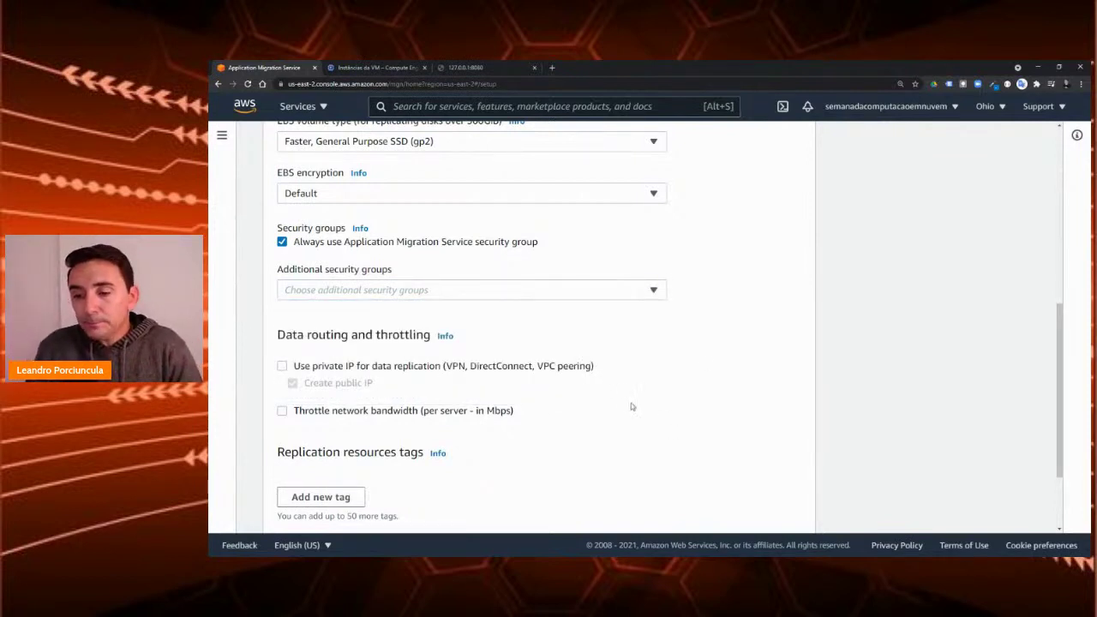
pyautogui.scroll(-2, 623, 384)
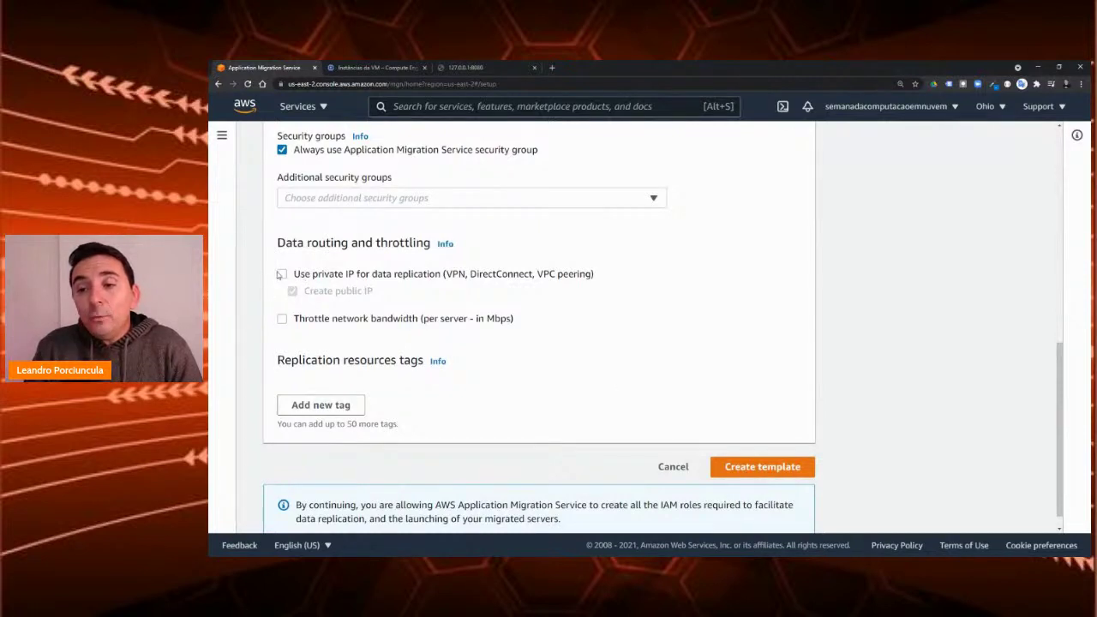
pyautogui.click(283, 274)
pyautogui.click(293, 292)
pyautogui.click(283, 274)
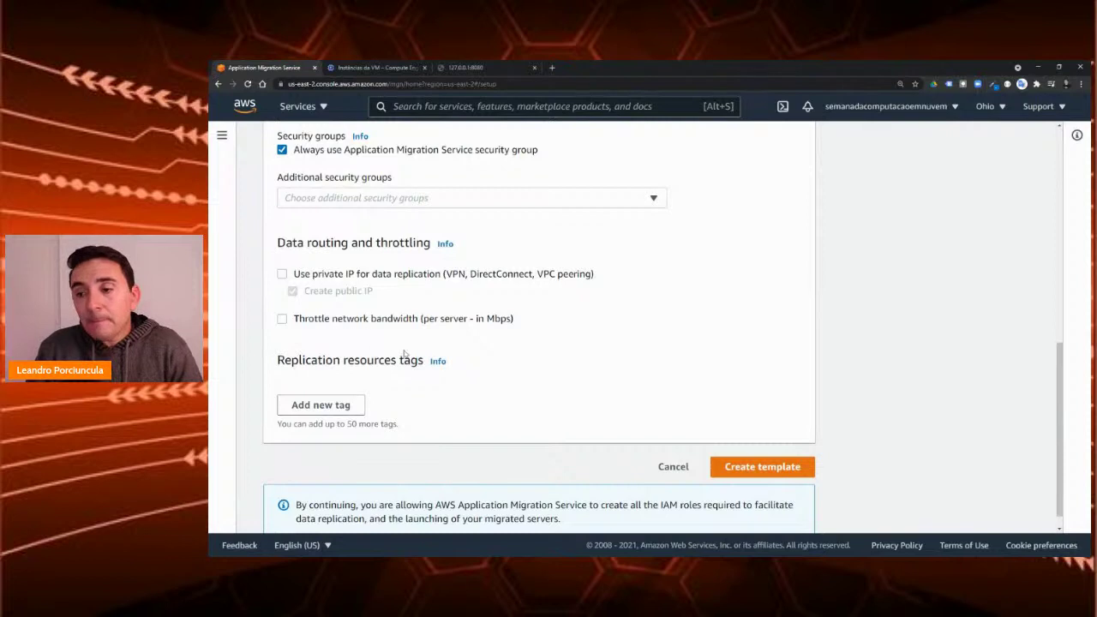
pyautogui.scroll(-1, 397, 328)
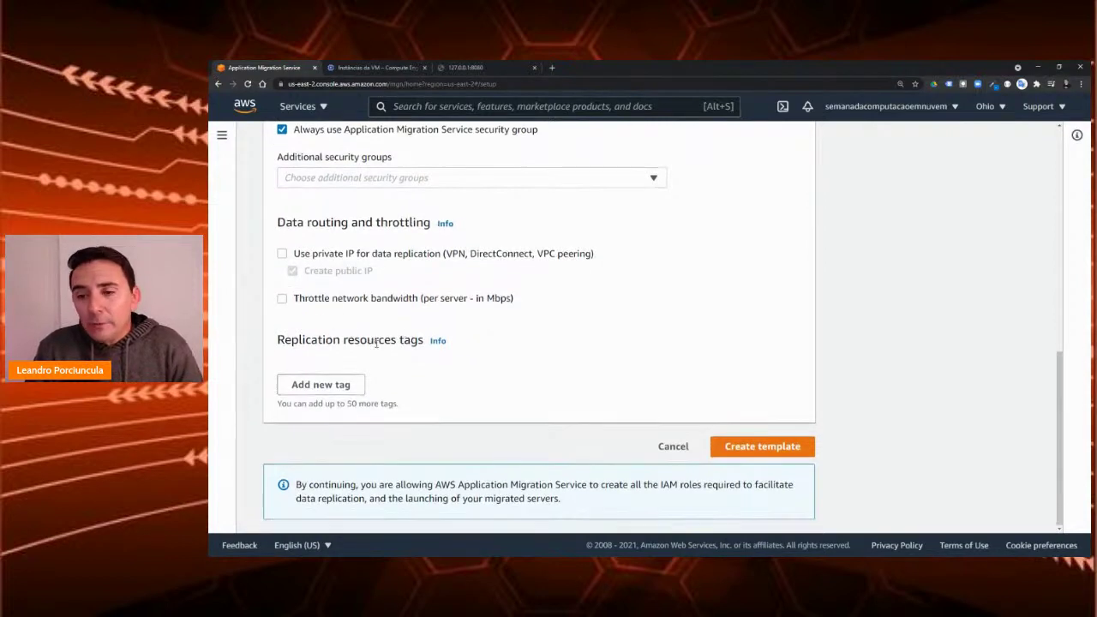
pyautogui.click(760, 446)
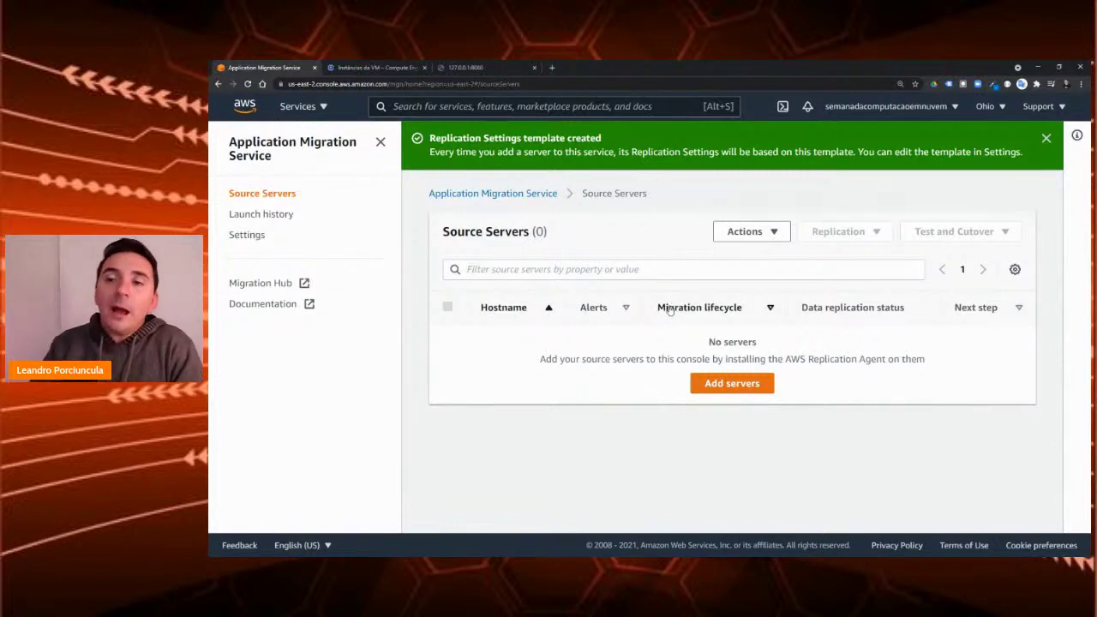
# Step: Open the Adding source servers documentation, dismiss the notice, and switch to Google Cloud VM instances
pyautogui.click(729, 385)
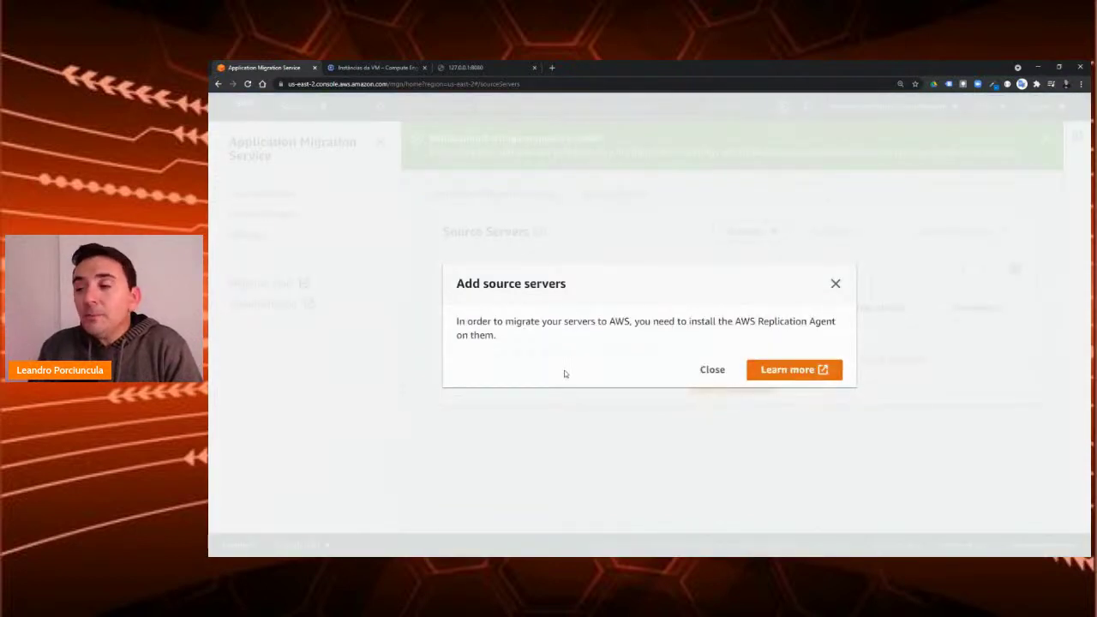
pyautogui.click(789, 369)
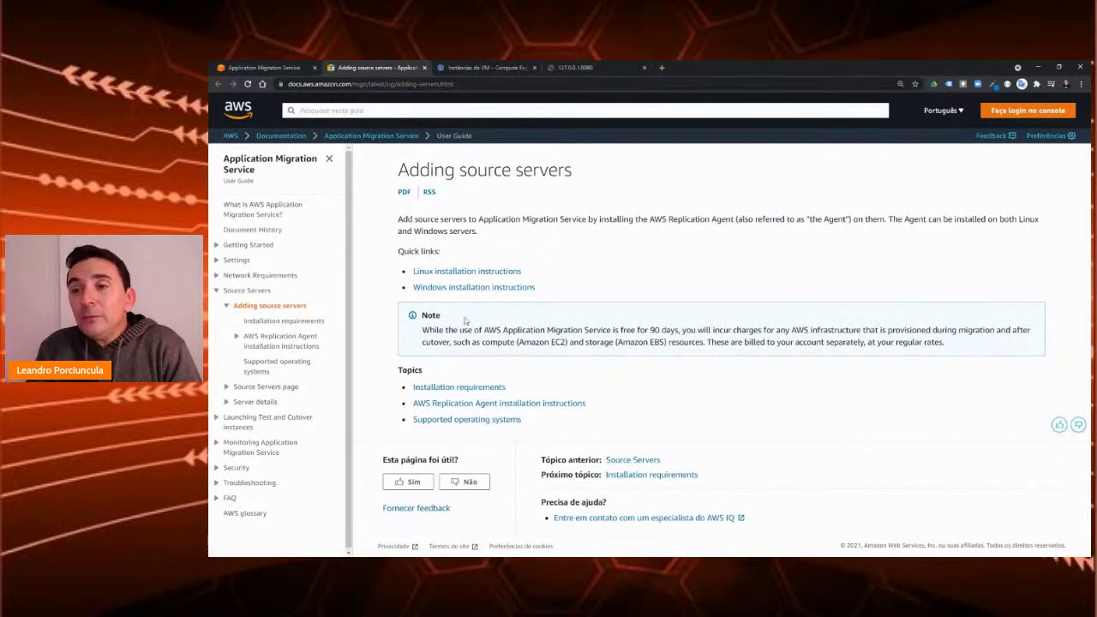
pyautogui.click(279, 71)
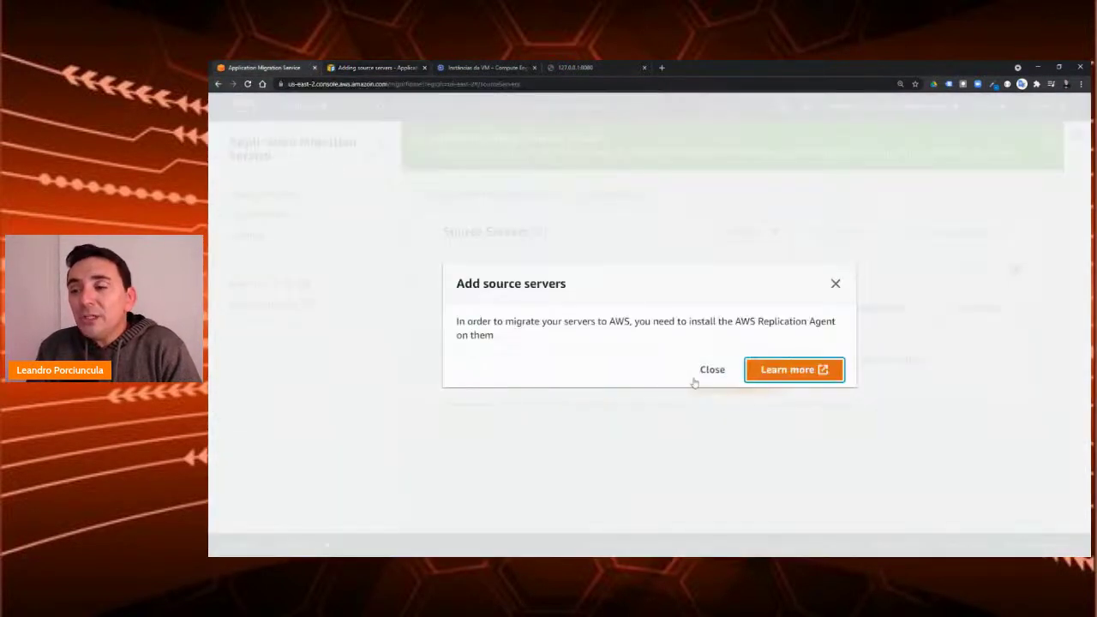
pyautogui.press('Escape')
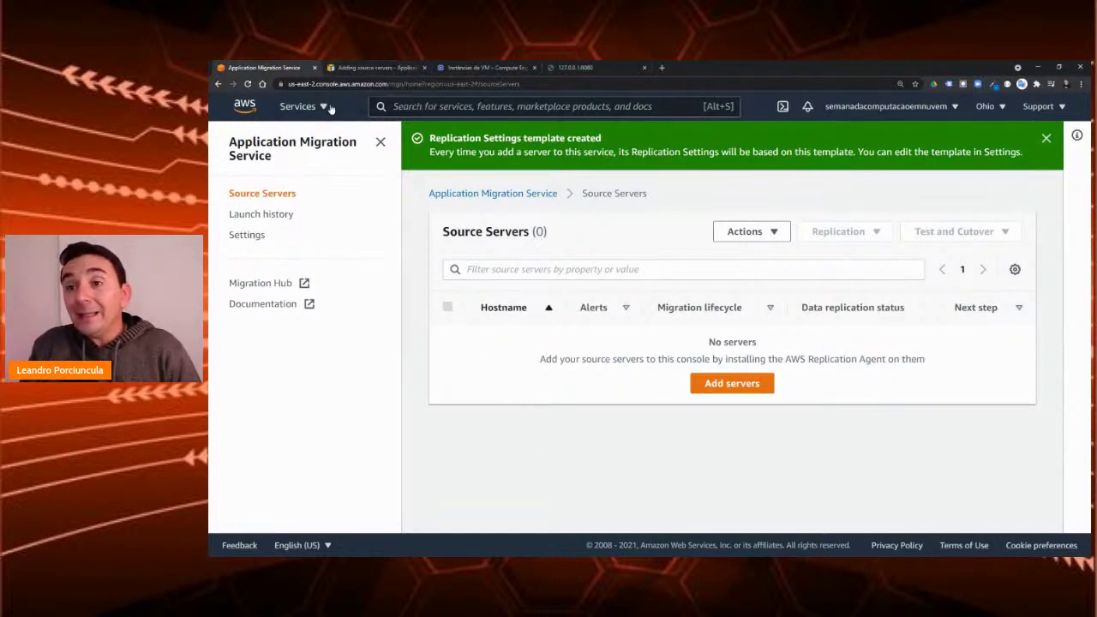
pyautogui.click(476, 69)
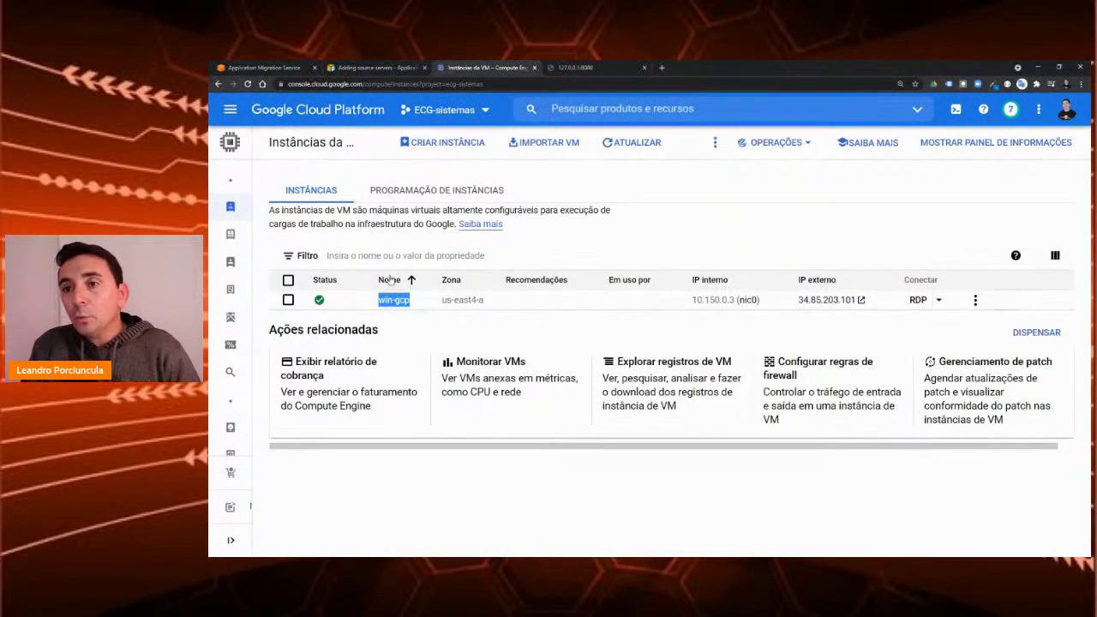
# Step: Start a new VM instance and name it migrar
pyautogui.click(441, 146)
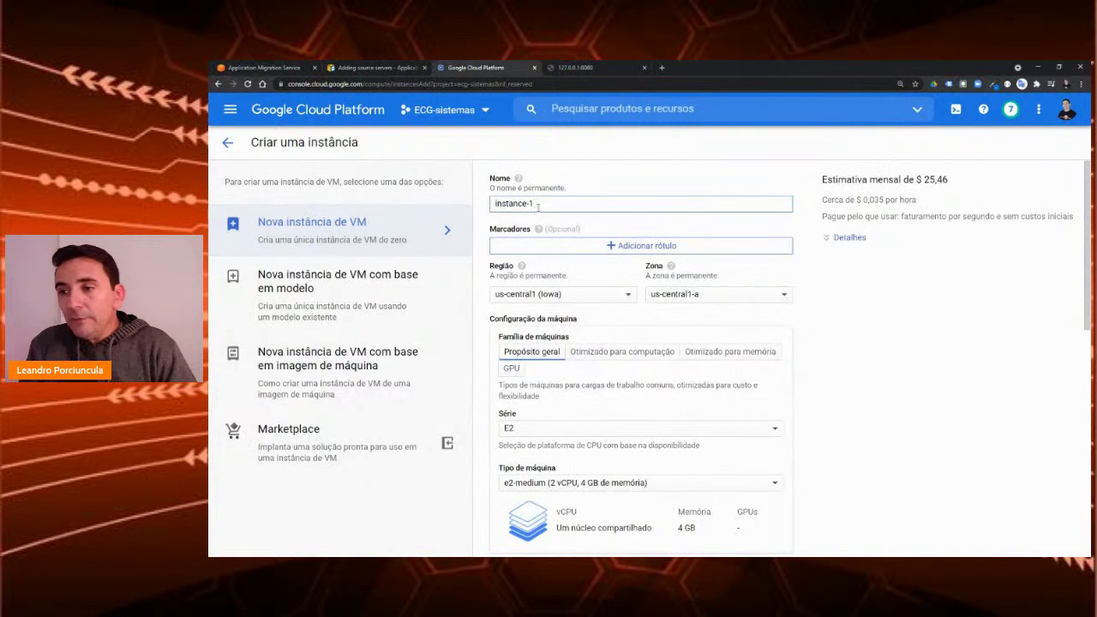
pyautogui.hotkey('ctrl', 'a')
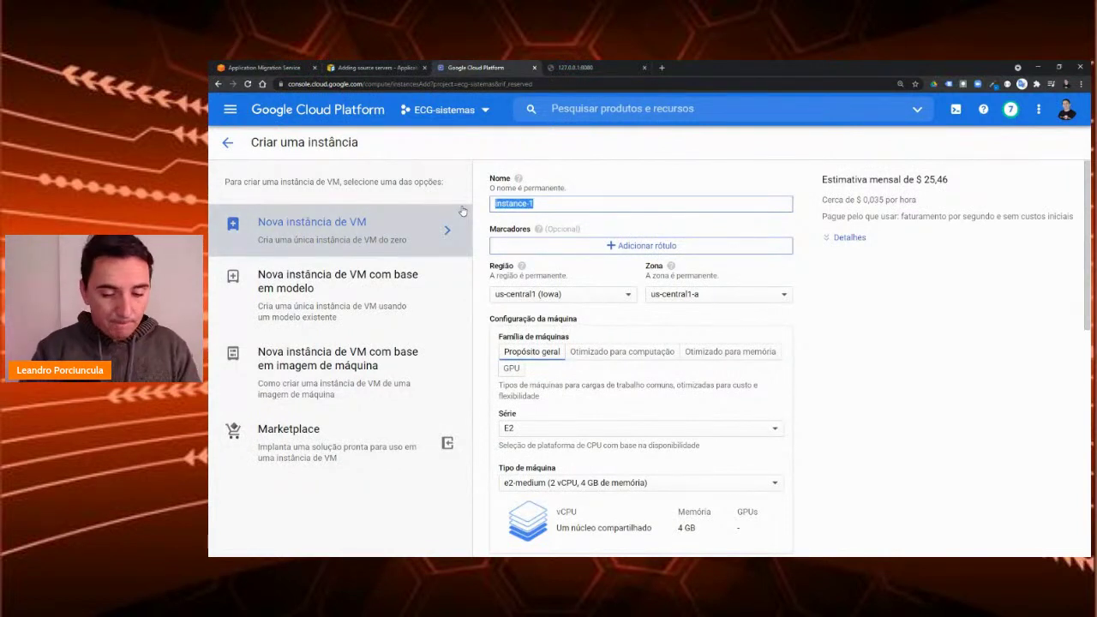
pyautogui.press('BackSpace')
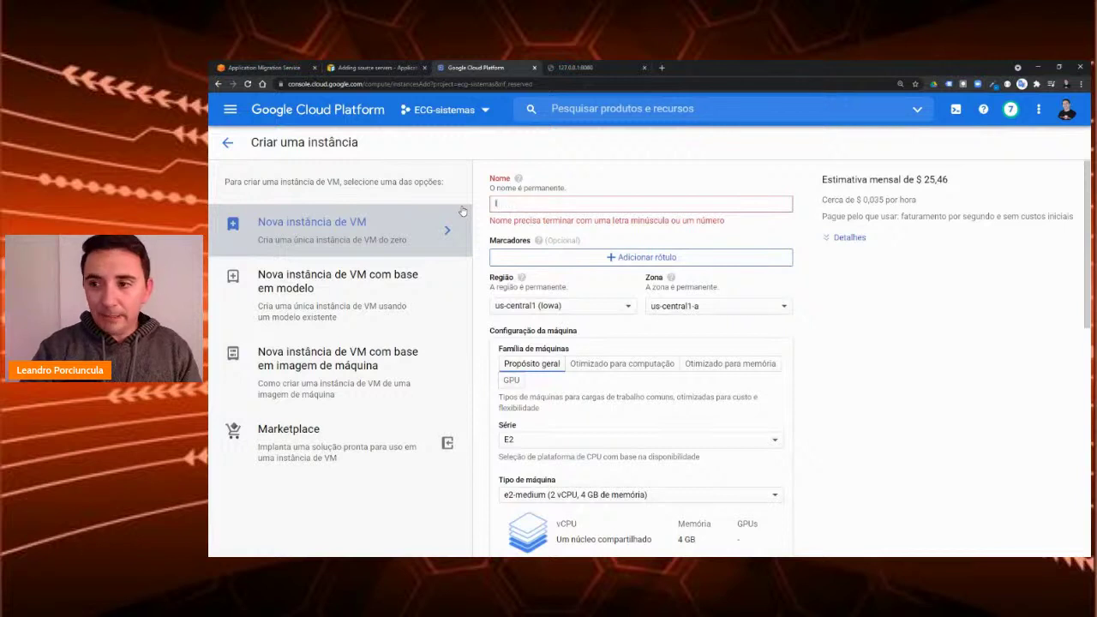
pyautogui.press('BackSpace')
pyautogui.write('migra')
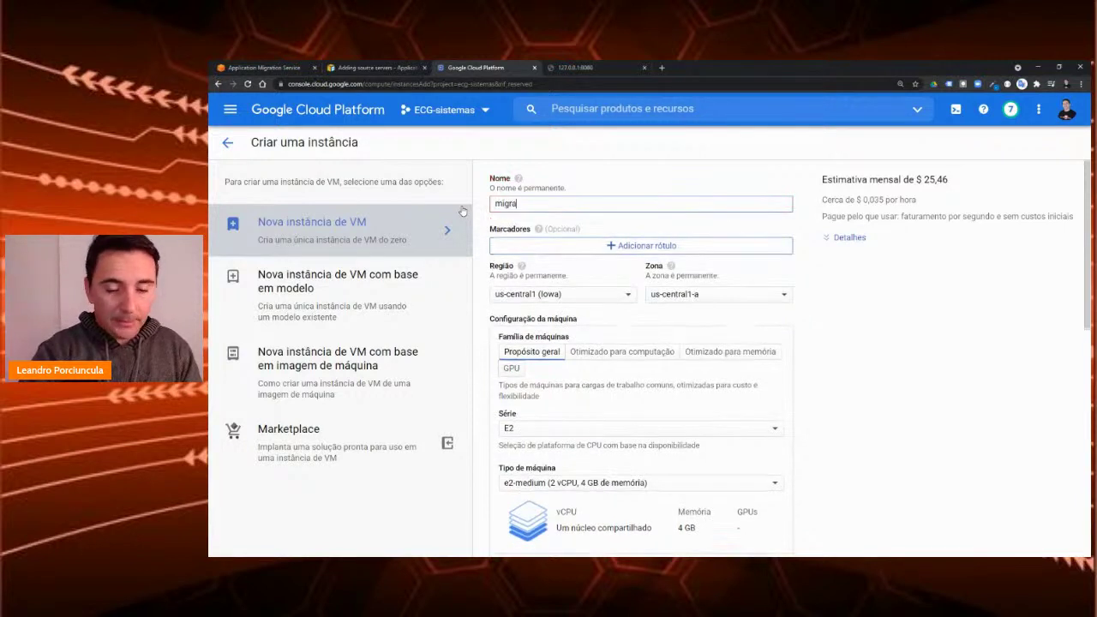
pyautogui.press('Tab')
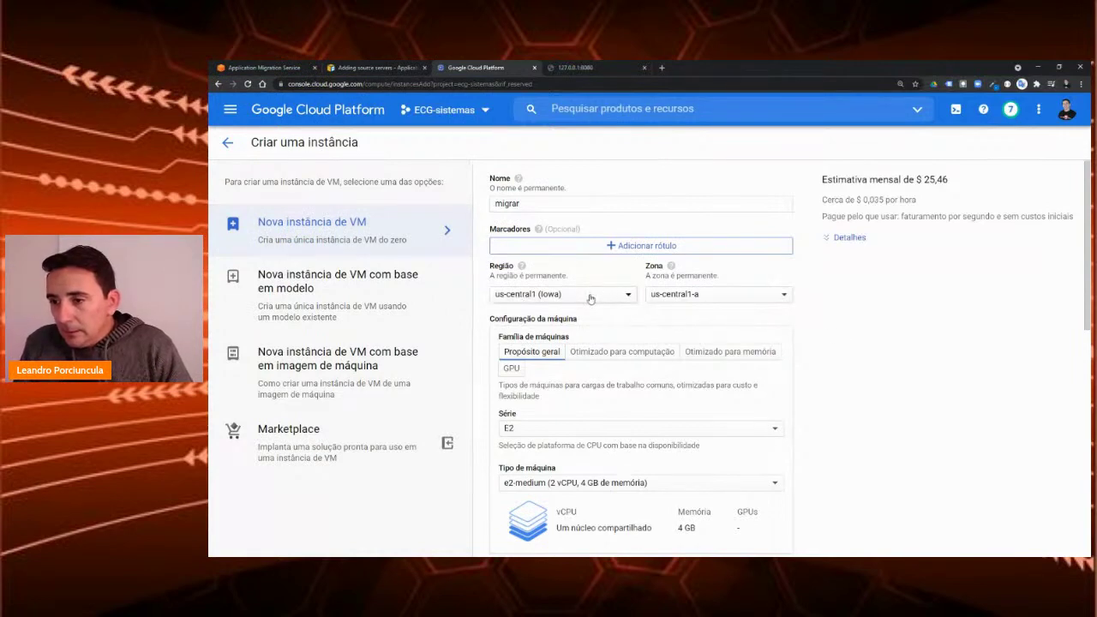
# Step: Choose the e2-small machine type and bring up the boot disk settings
pyautogui.scroll(-1, 592, 307)
pyautogui.scroll(-2, 572, 376)
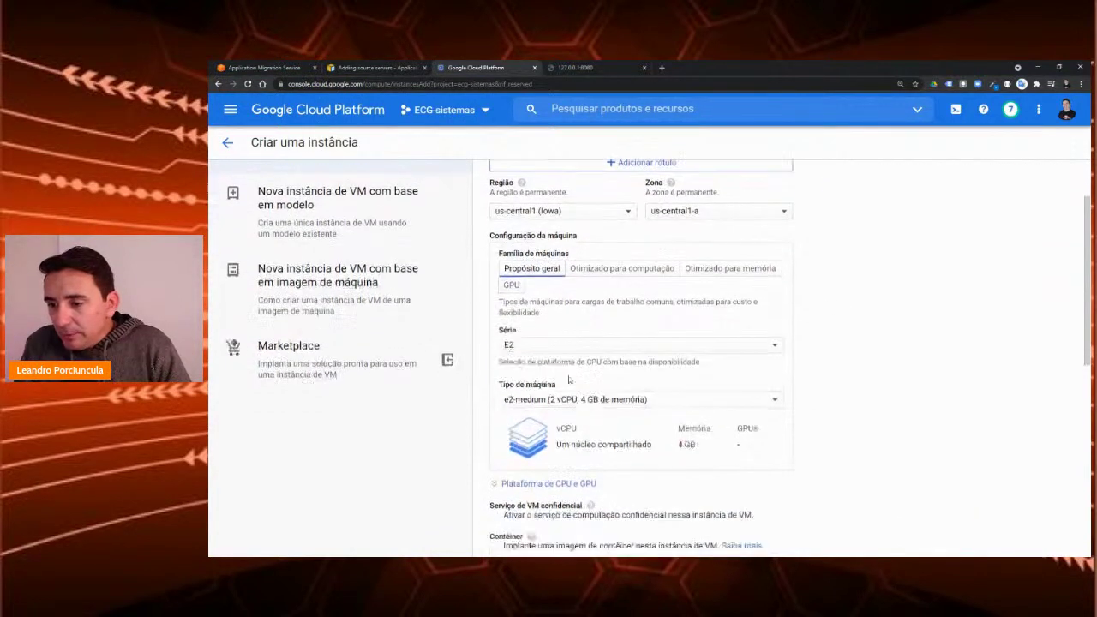
pyautogui.click(587, 348)
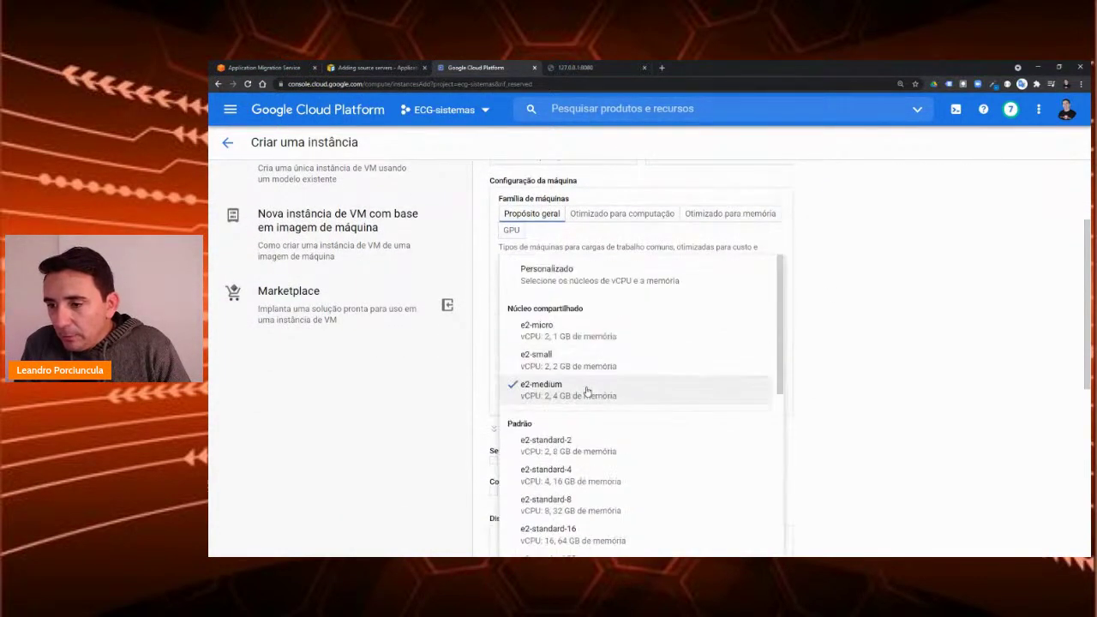
pyautogui.click(537, 359)
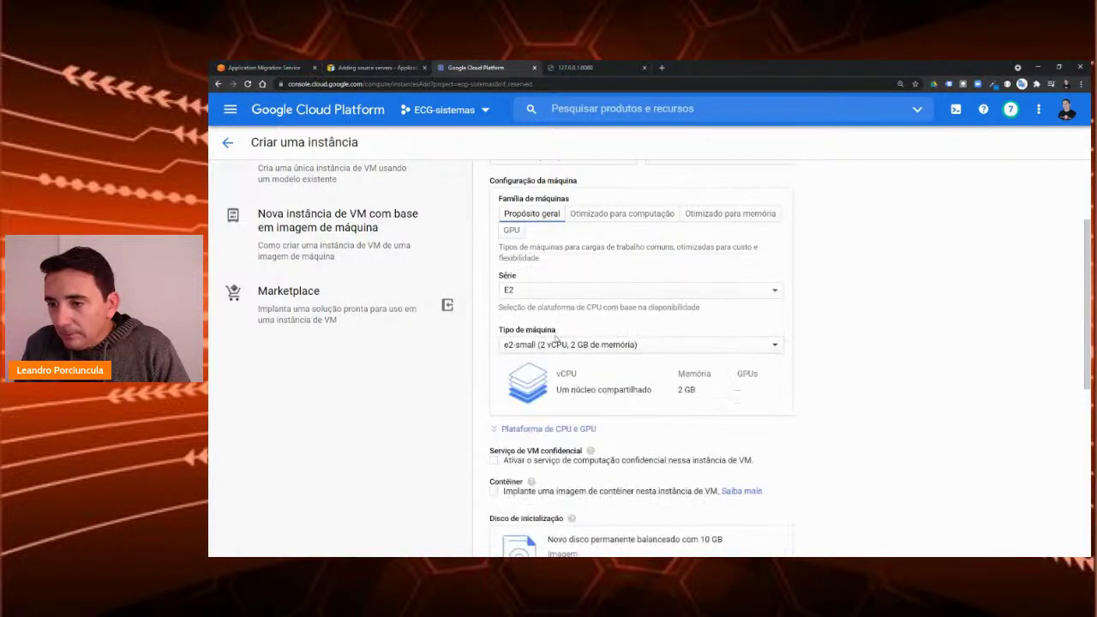
pyautogui.scroll(-3, 531, 352)
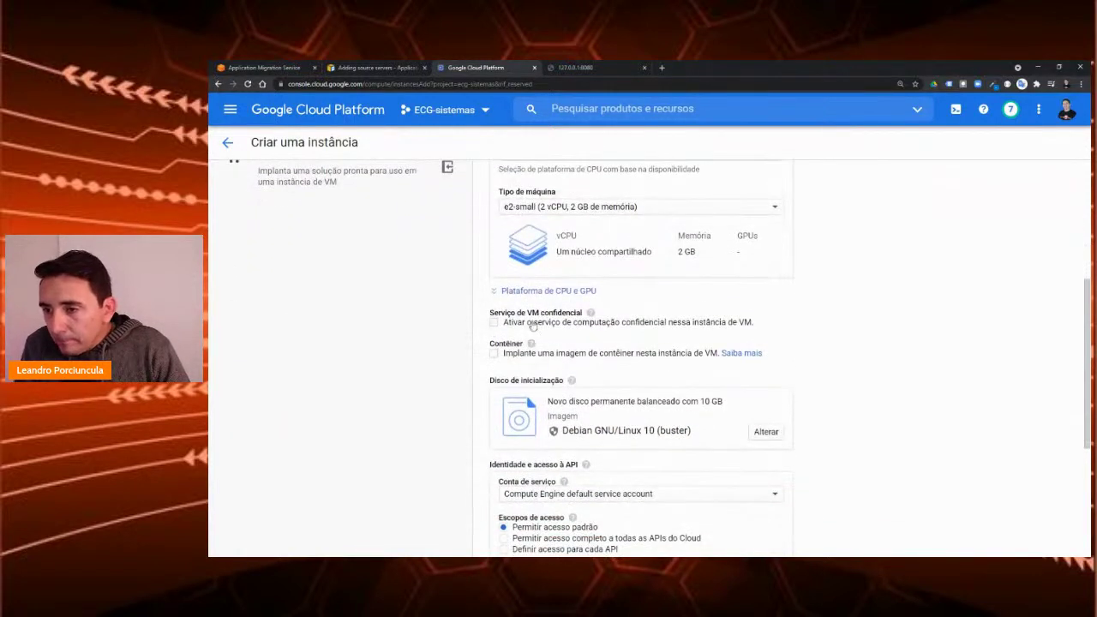
pyautogui.scroll(-1, 533, 326)
pyautogui.scroll(-1, 520, 302)
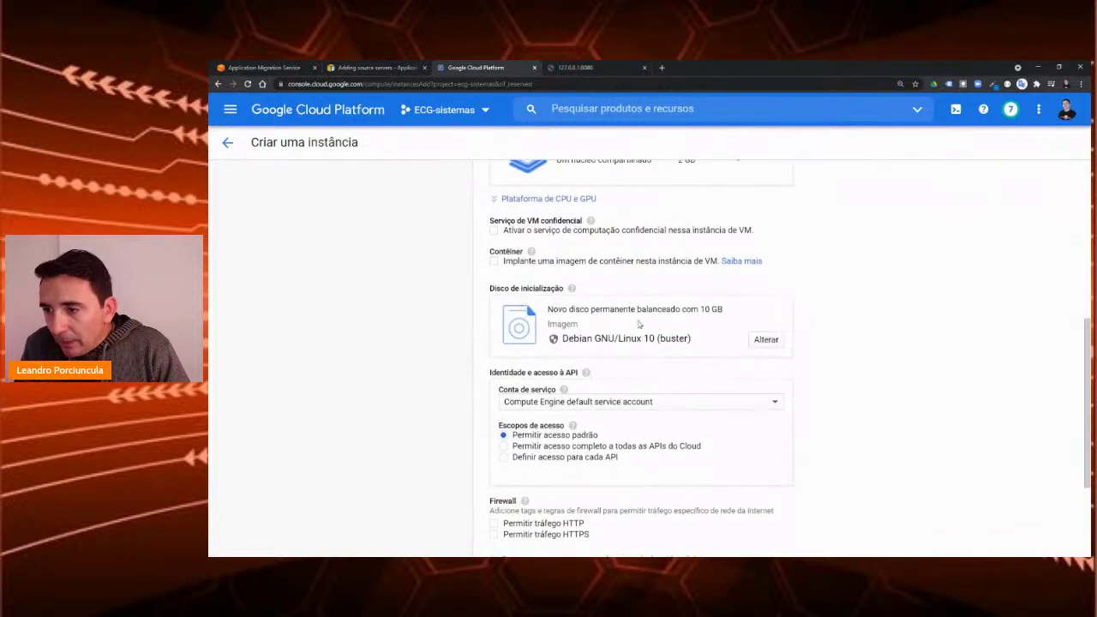
pyautogui.click(765, 340)
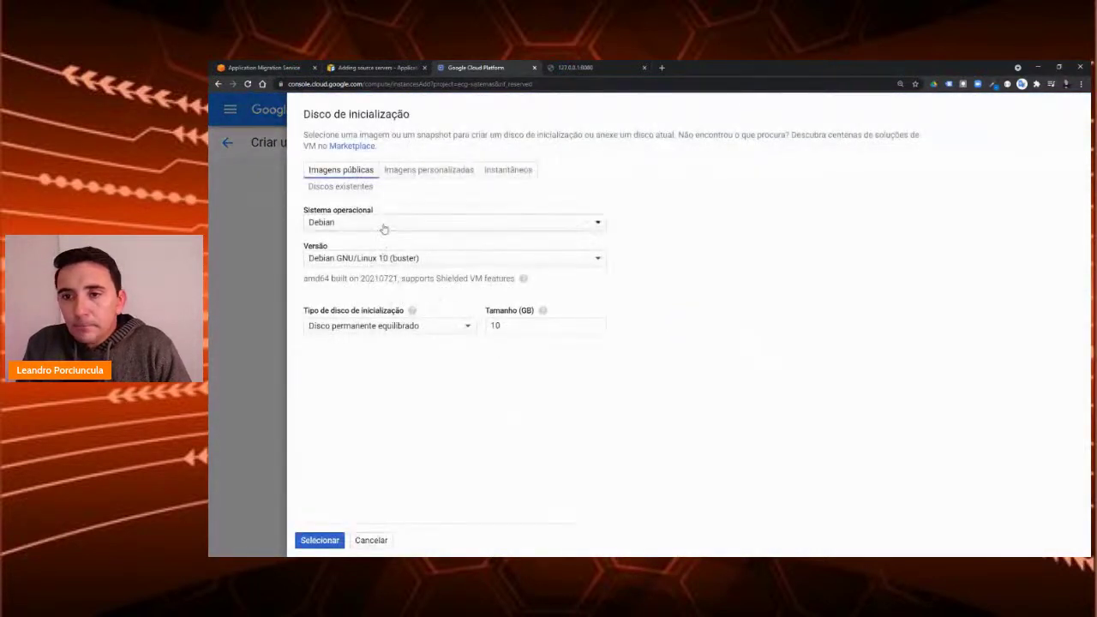
# Step: Set the boot disk to Windows Server 2019 Datacenter with a 50 GB size and confirm
pyautogui.click(382, 227)
pyautogui.click(364, 460)
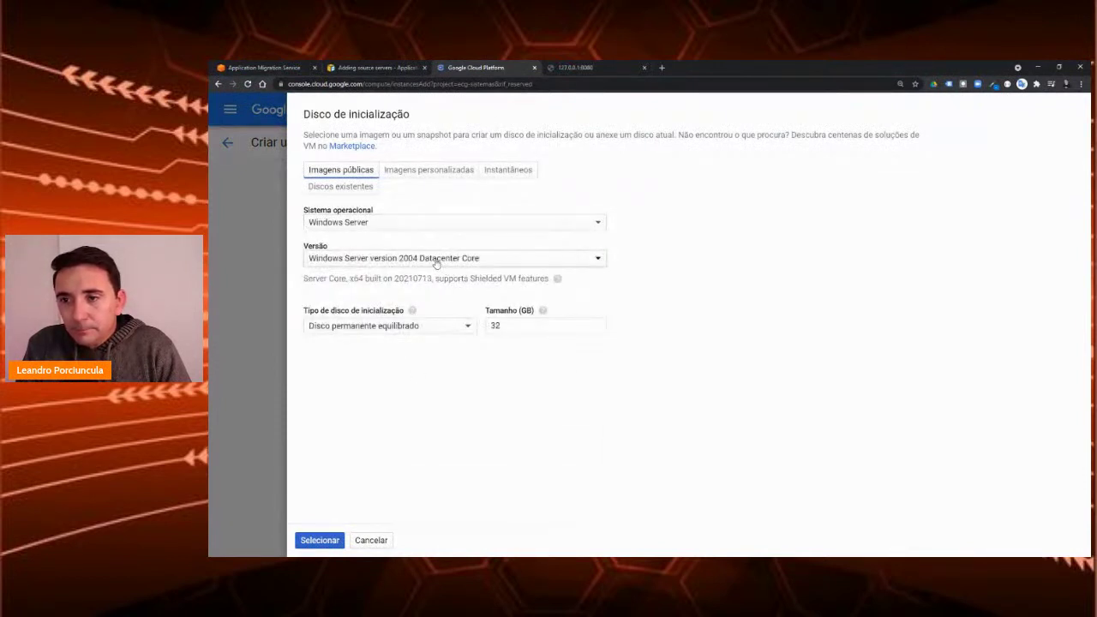
pyautogui.click(437, 261)
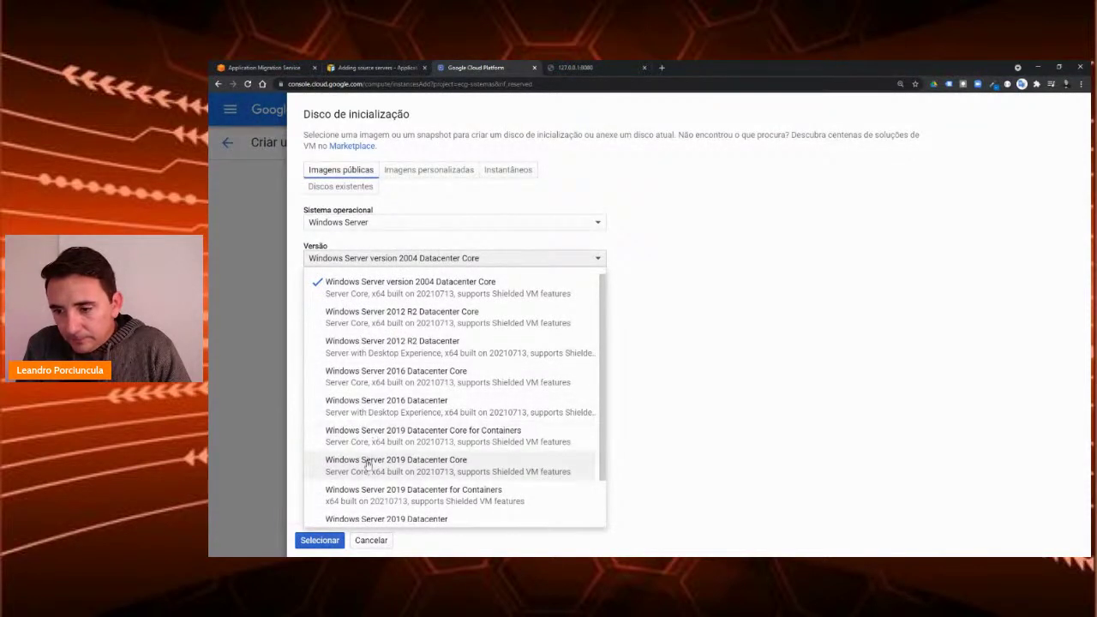
pyautogui.click(381, 403)
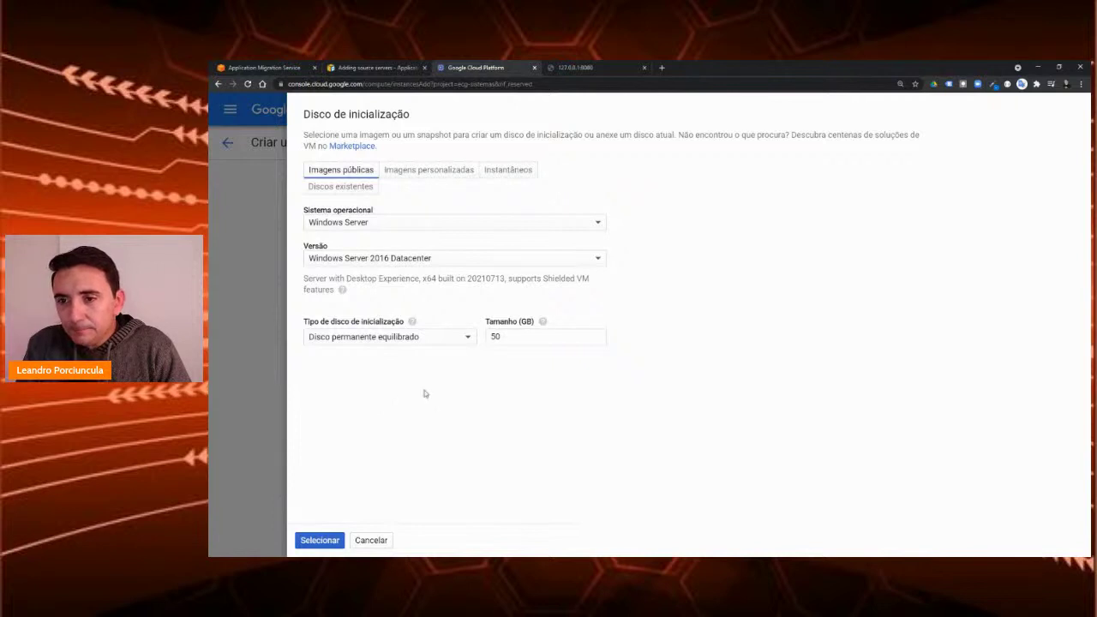
pyautogui.click(440, 258)
pyautogui.scroll(-1, 407, 454)
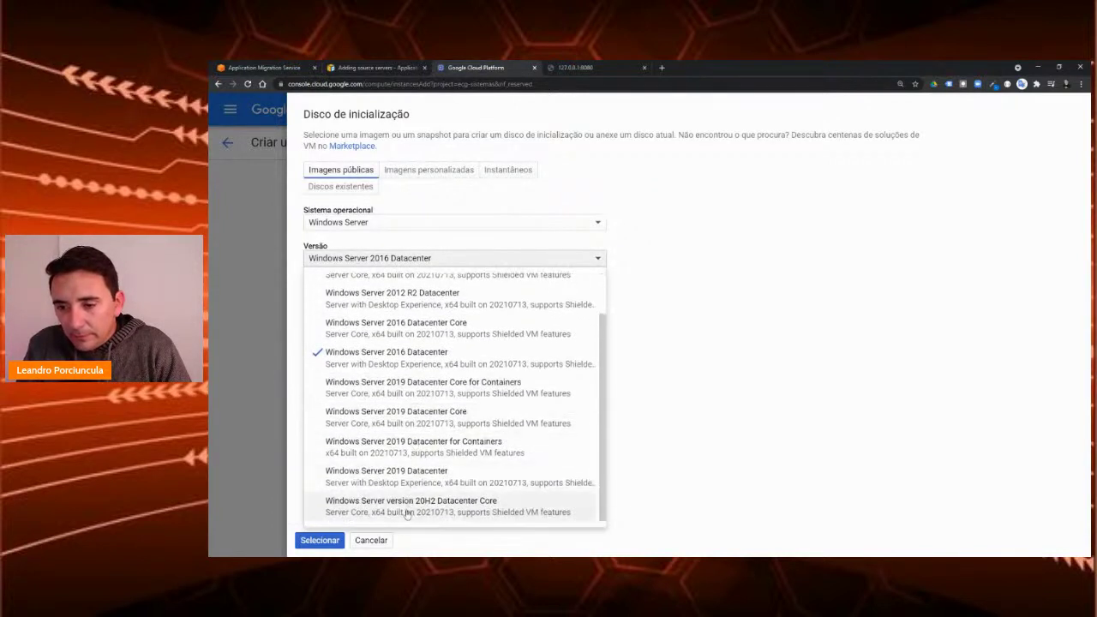
pyautogui.click(392, 476)
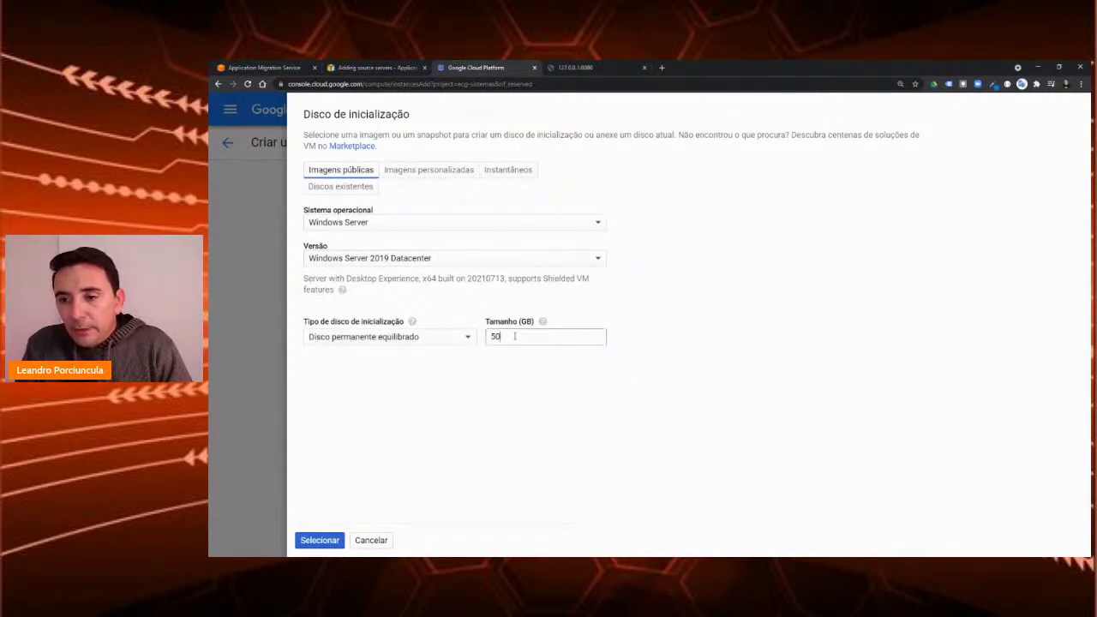
pyautogui.moveTo(498, 339); pyautogui.dragTo(449, 346)
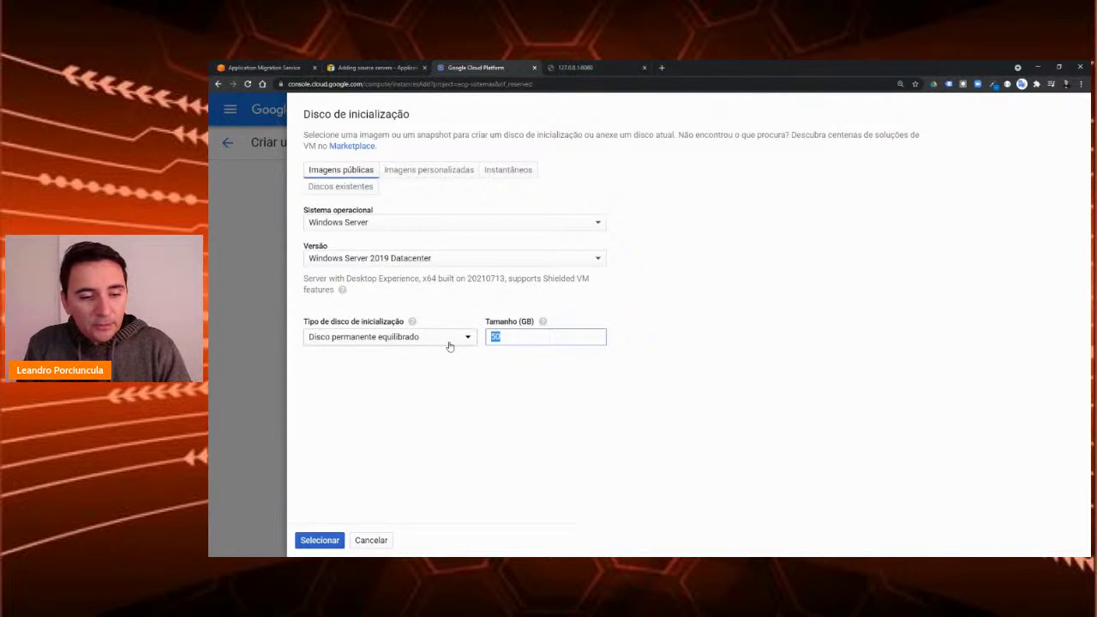
pyautogui.moveTo(516, 341); pyautogui.dragTo(445, 343)
pyautogui.write('50')
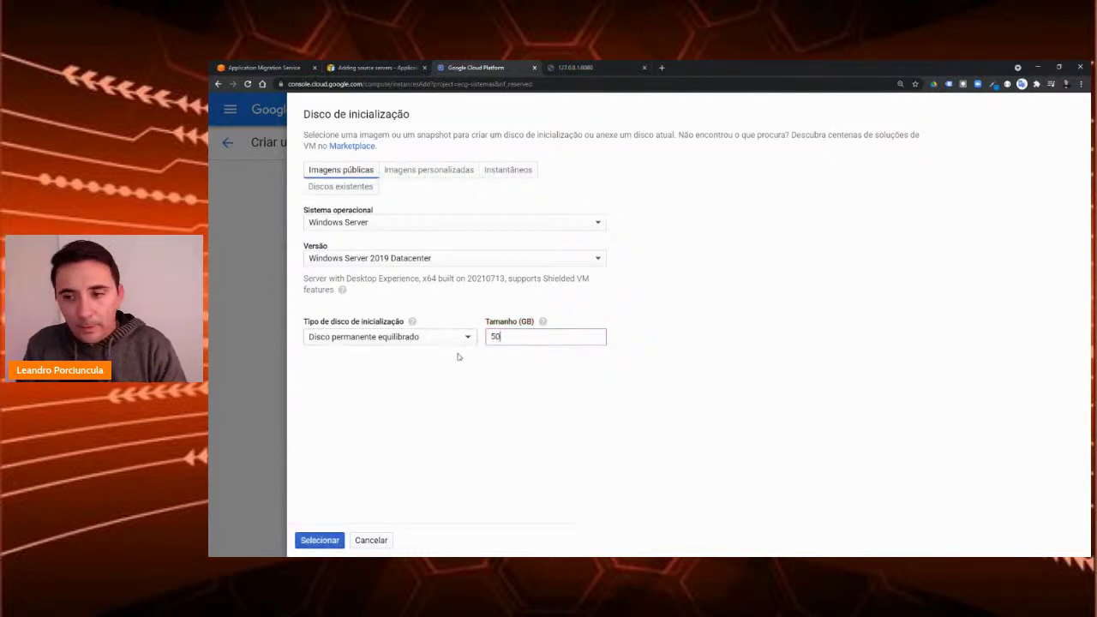
pyautogui.click(320, 540)
# Step: Allow HTTP and HTTPS firewall traffic and create the migrar VM
pyautogui.scroll(-3, 493, 423)
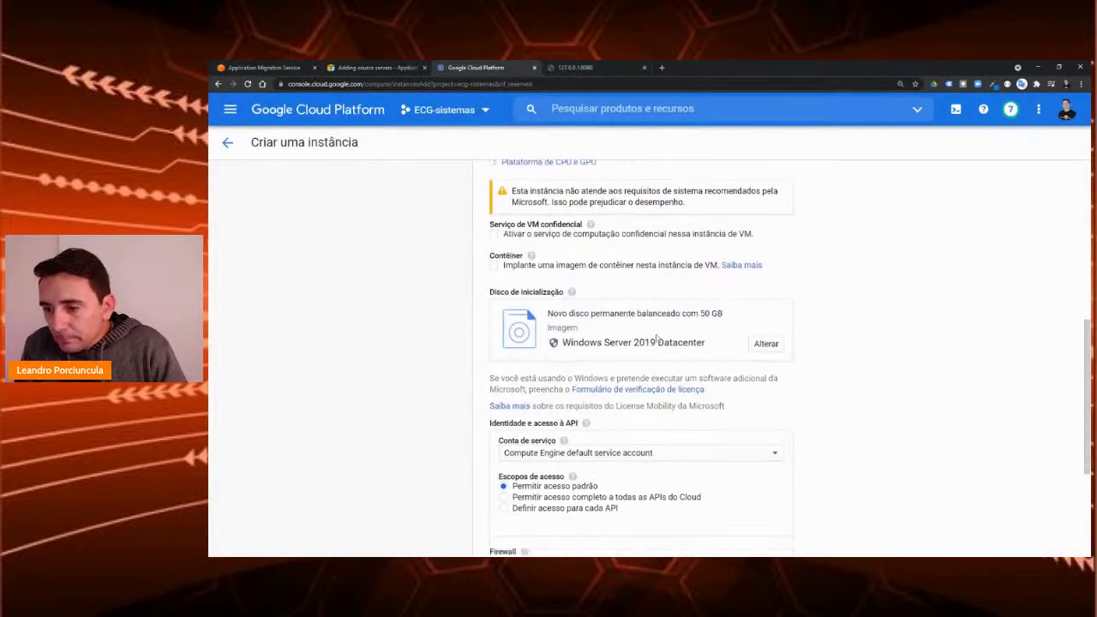
pyautogui.scroll(-2, 492, 423)
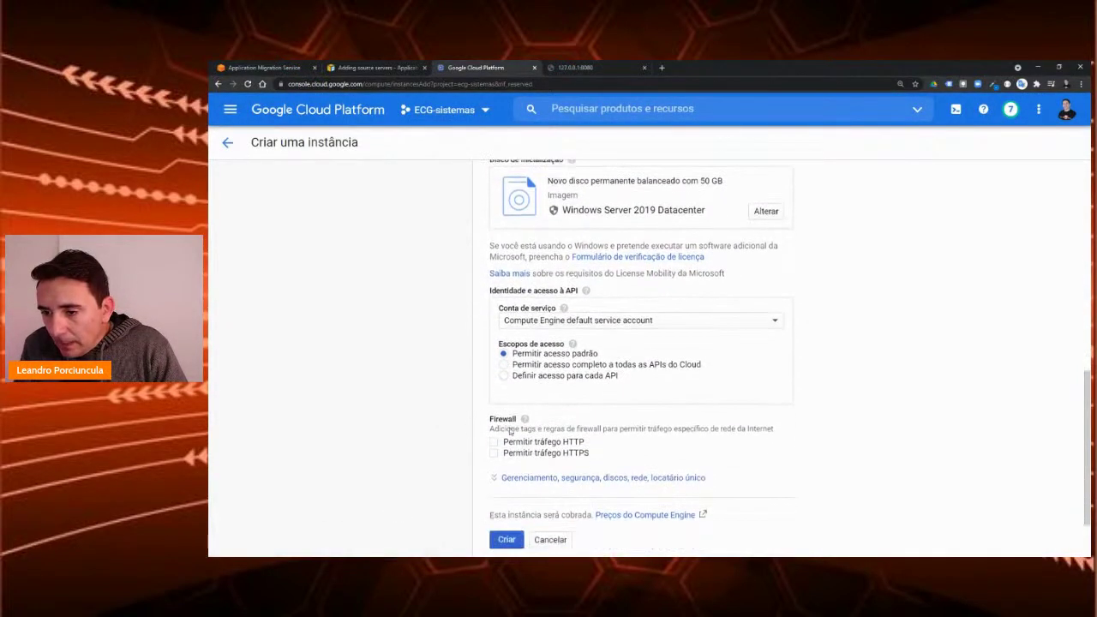
pyautogui.click(494, 381)
pyautogui.click(495, 391)
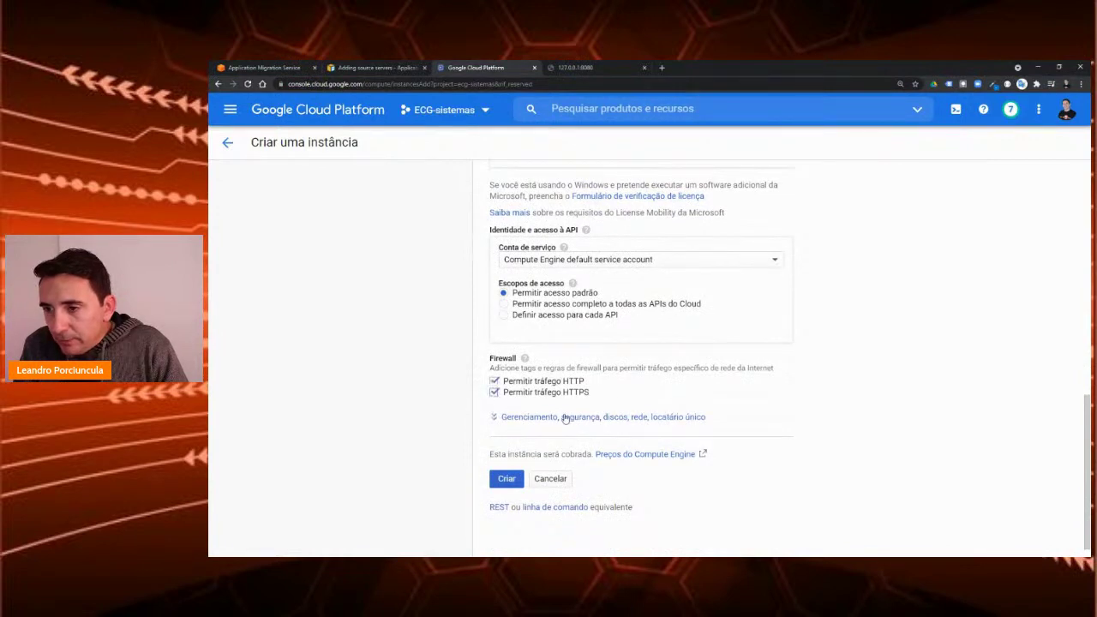
pyautogui.scroll(15, 566, 419)
pyautogui.scroll(-2, 570, 439)
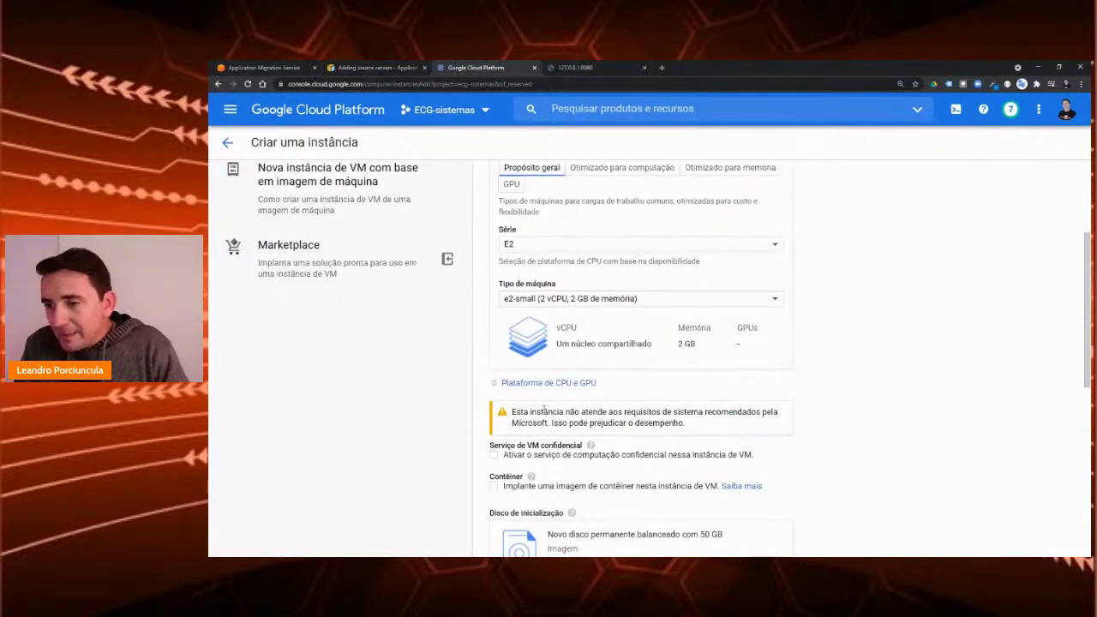
pyautogui.scroll(-12, 557, 412)
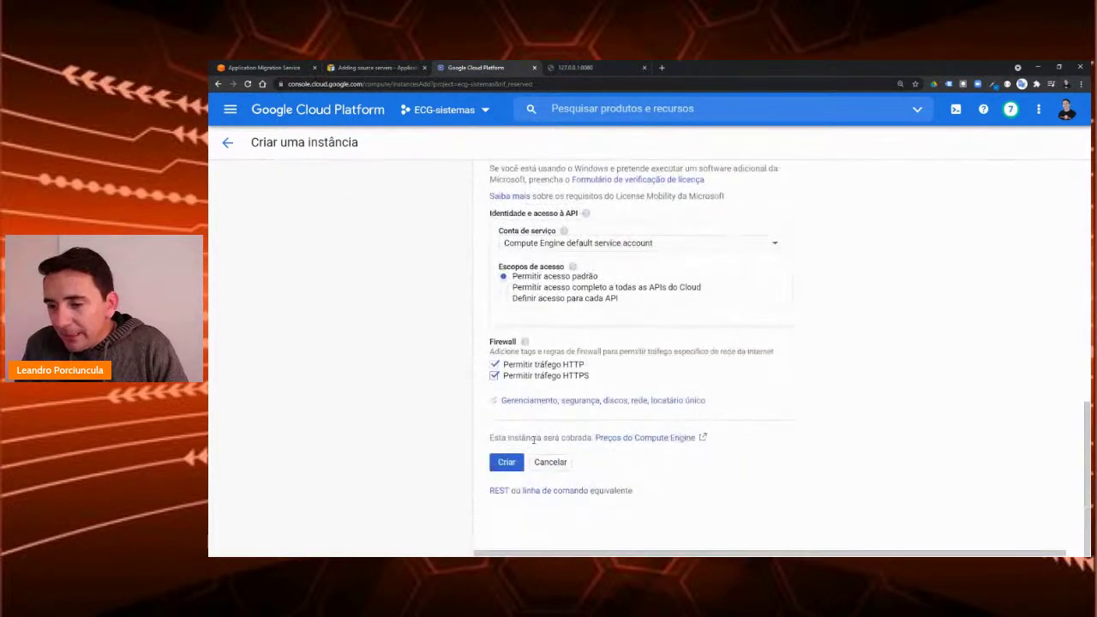
pyautogui.click(510, 464)
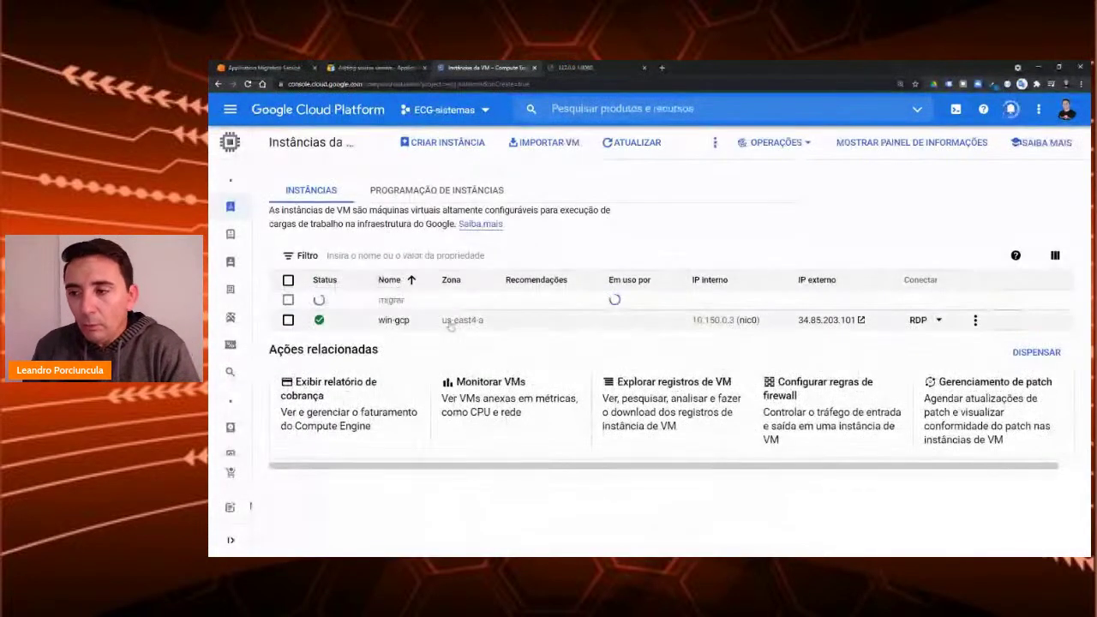
pyautogui.hotkey('ctrl', 'shift', 'Tab')
pyautogui.hotkey('ctrl', 'shift', 'Tab')
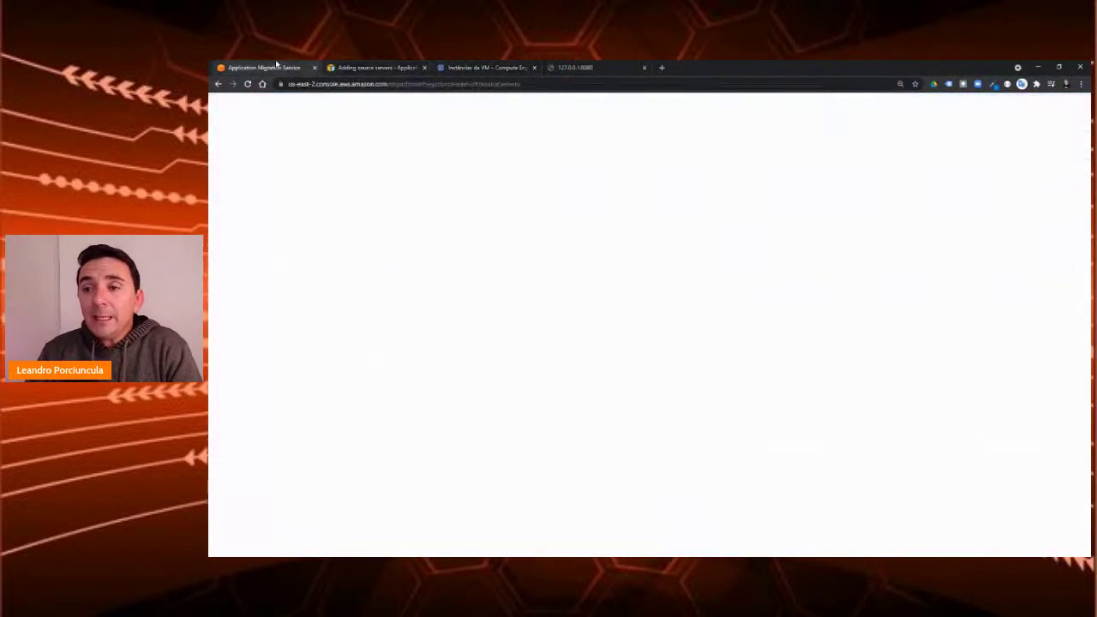
# Step: Open EC2 in a new browser tab from the all-services list
pyautogui.click(370, 66)
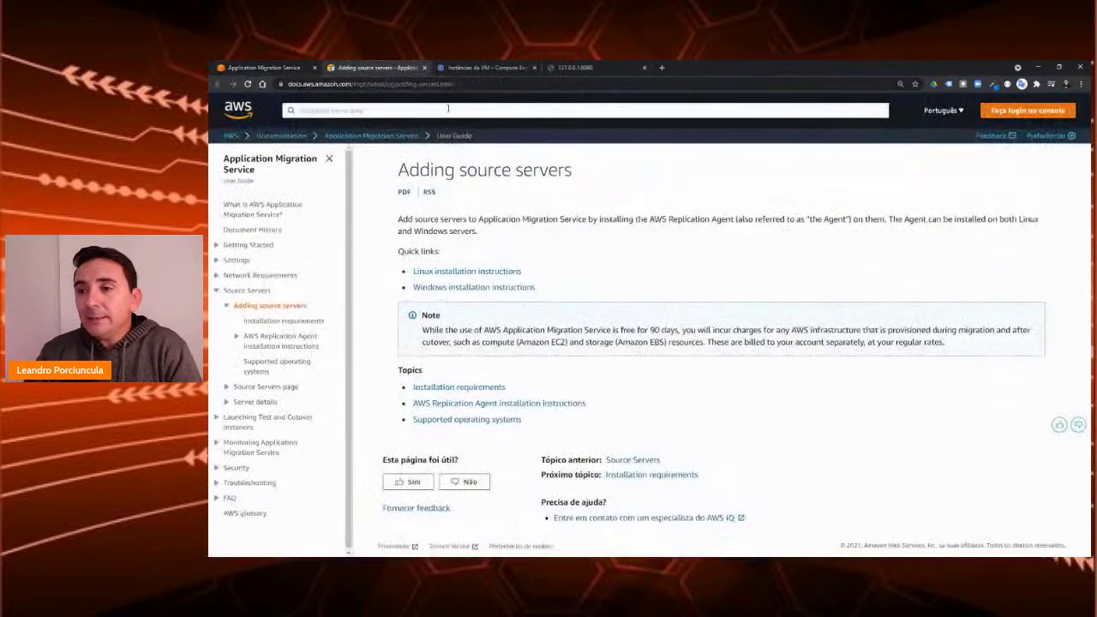
pyautogui.hotkey('ctrl', 'shift', 'Tab')
pyautogui.click(326, 106)
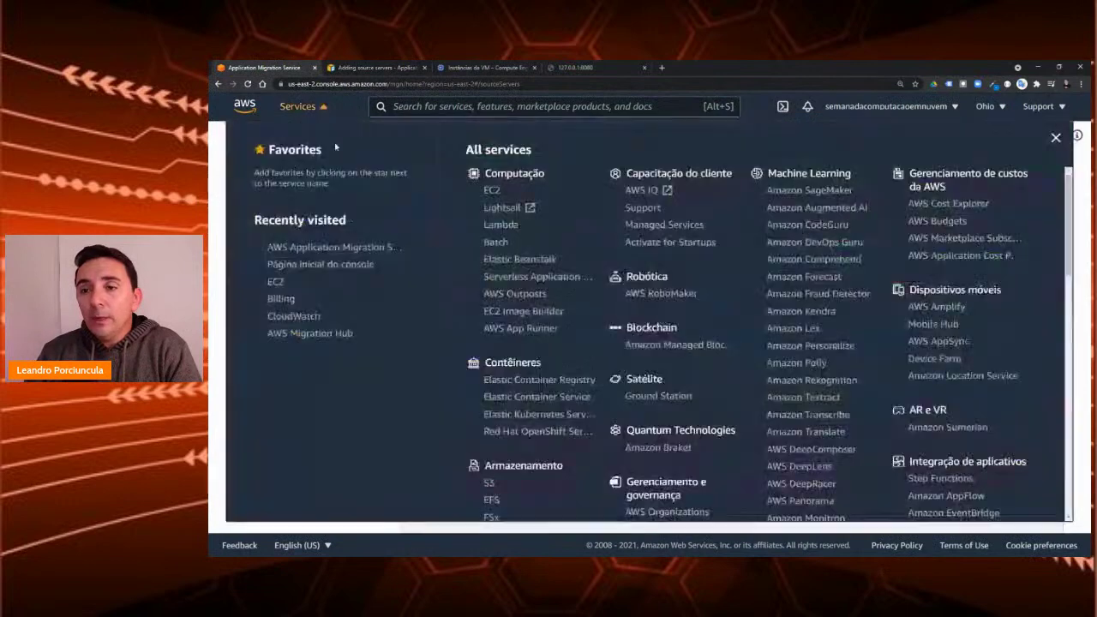
pyautogui.middleClick(276, 283)
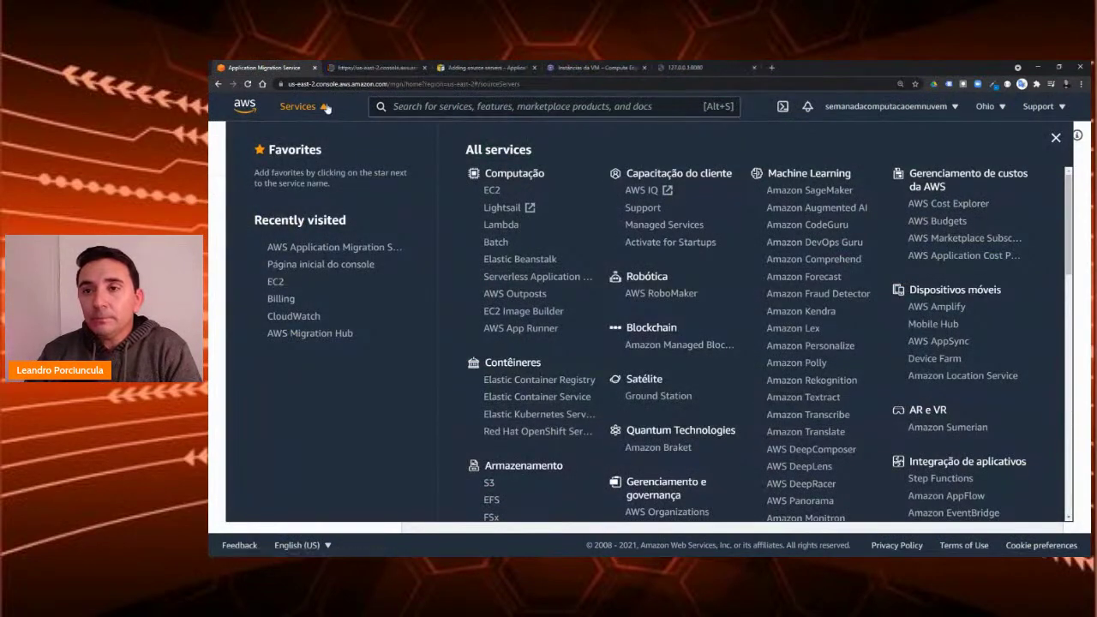
pyautogui.click(324, 106)
pyautogui.hotkey('ctrl', 'Tab')
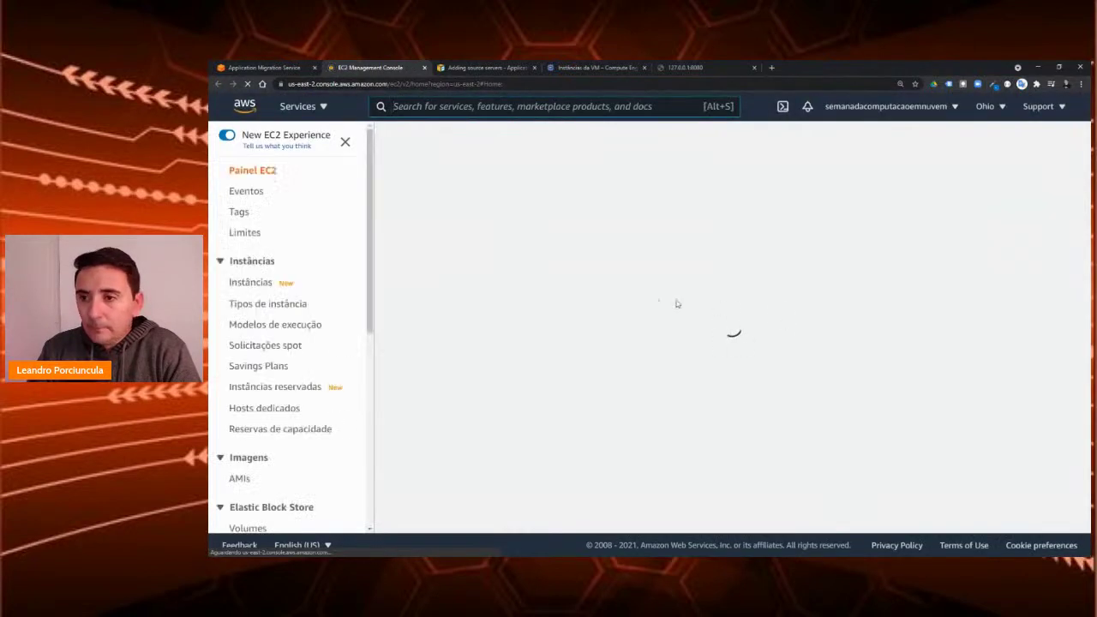
# Step: Switch EC2 to Oregon and list running instances, showing migrar with 2/2 checks
pyautogui.click(1001, 107)
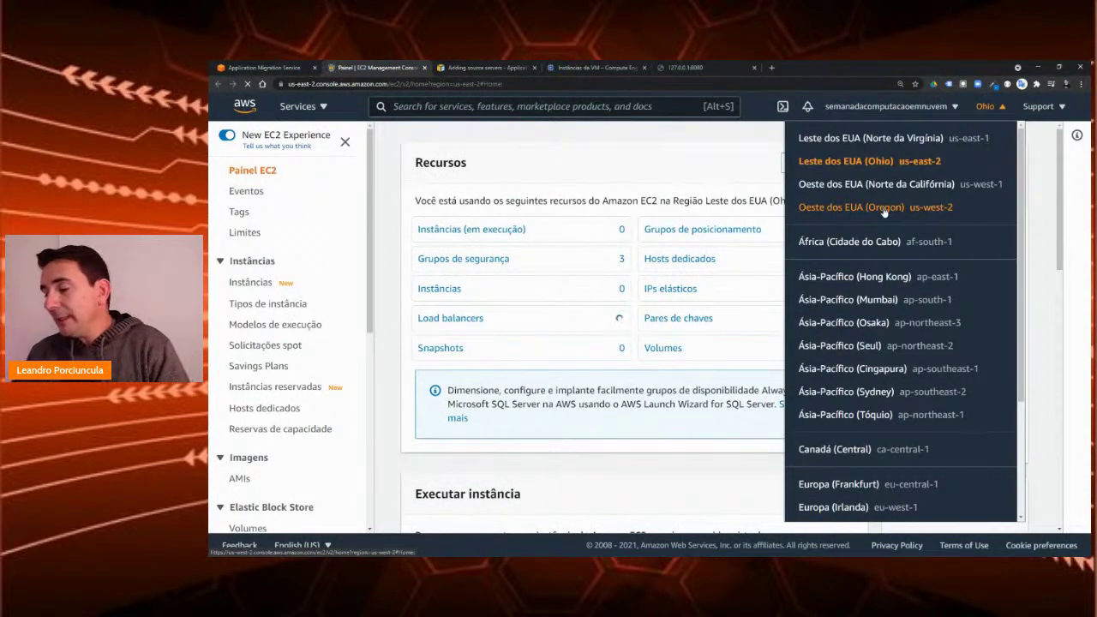
pyautogui.click(885, 212)
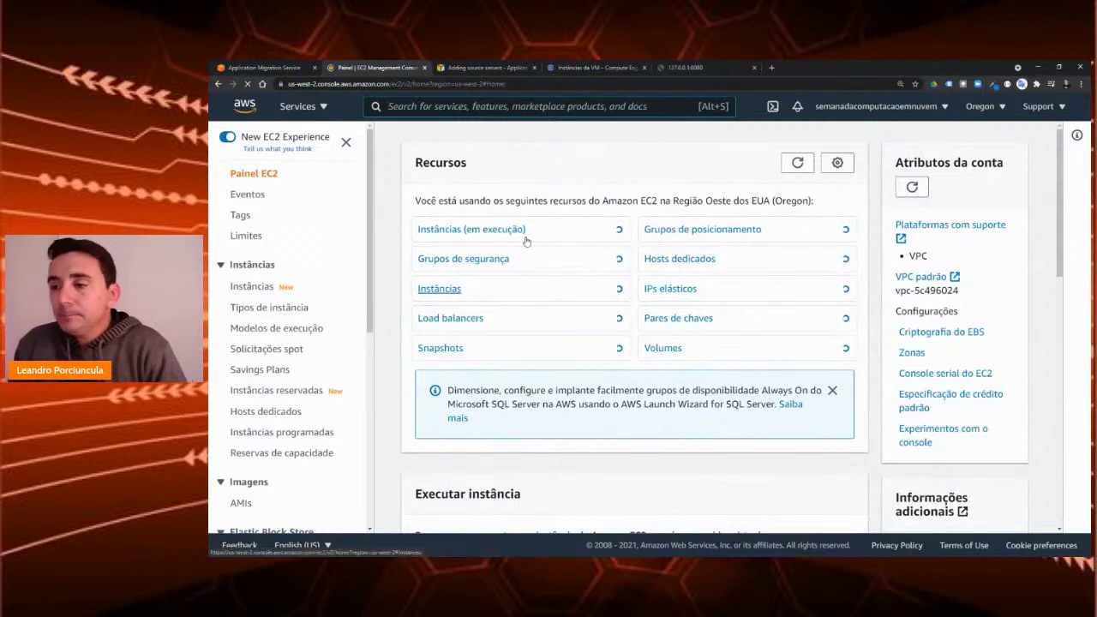
pyautogui.click(470, 230)
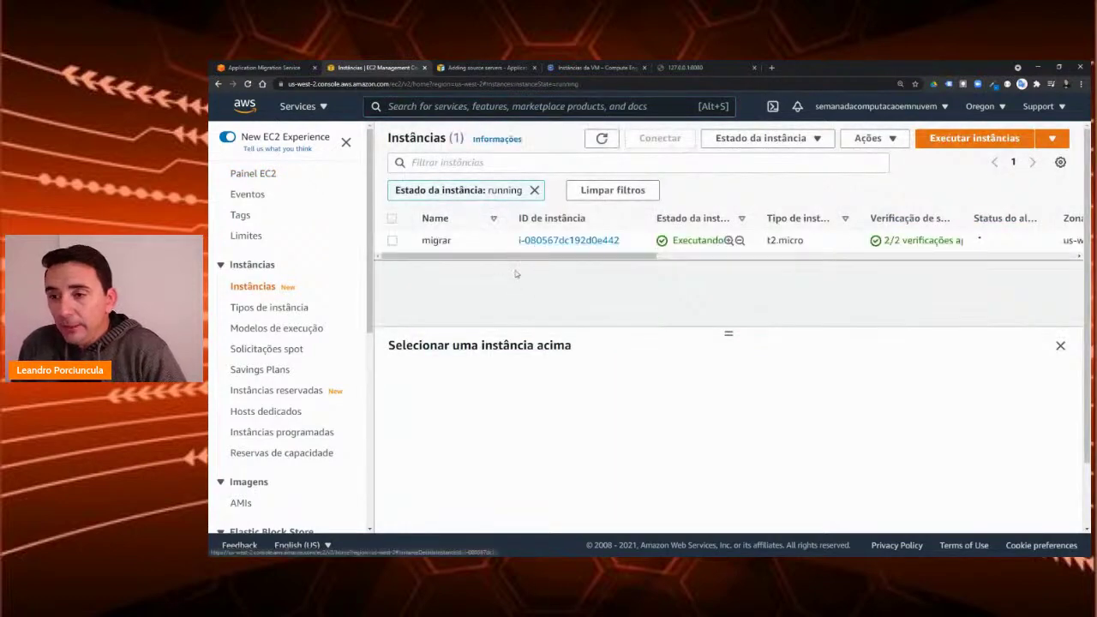
pyautogui.click(482, 69)
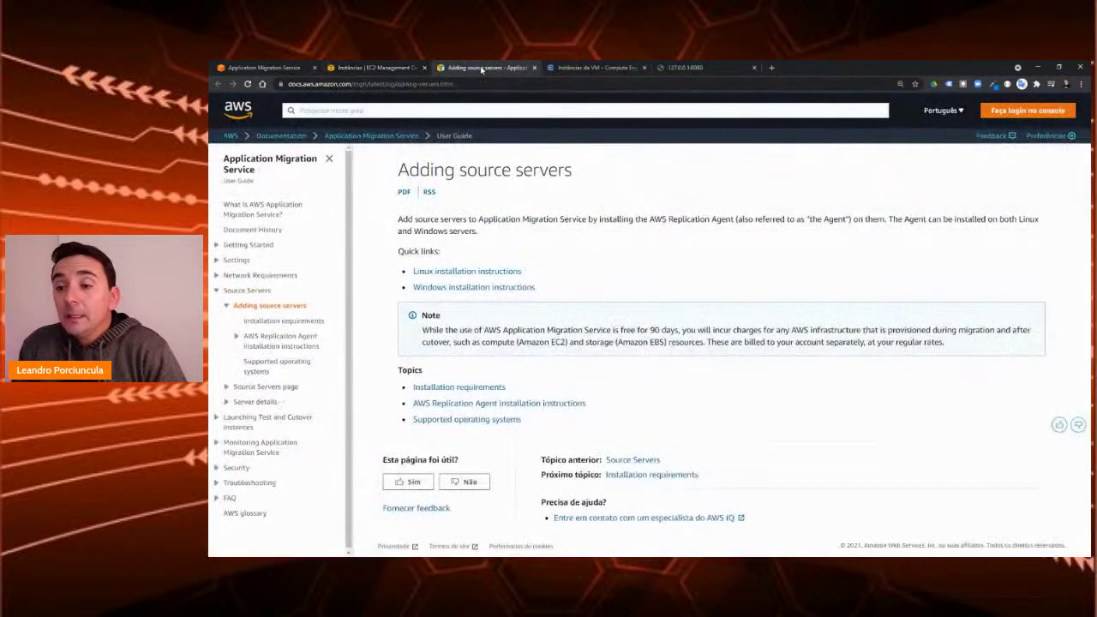
# Step: Read the Linux agent installation instructions, then return to the empty Source Servers page
pyautogui.click(455, 273)
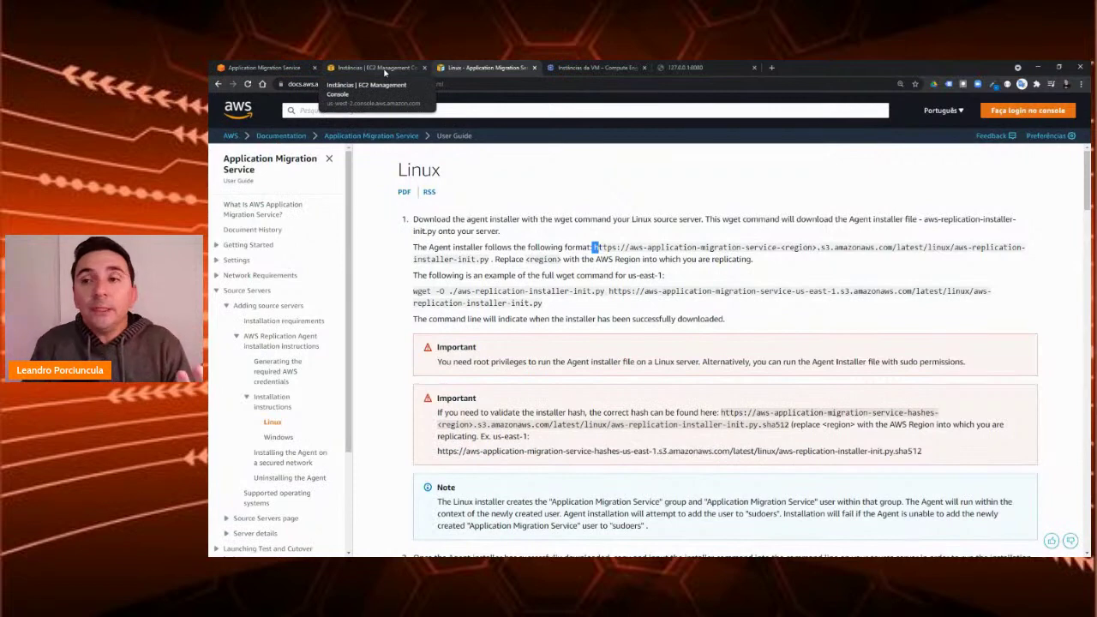
pyautogui.click(264, 66)
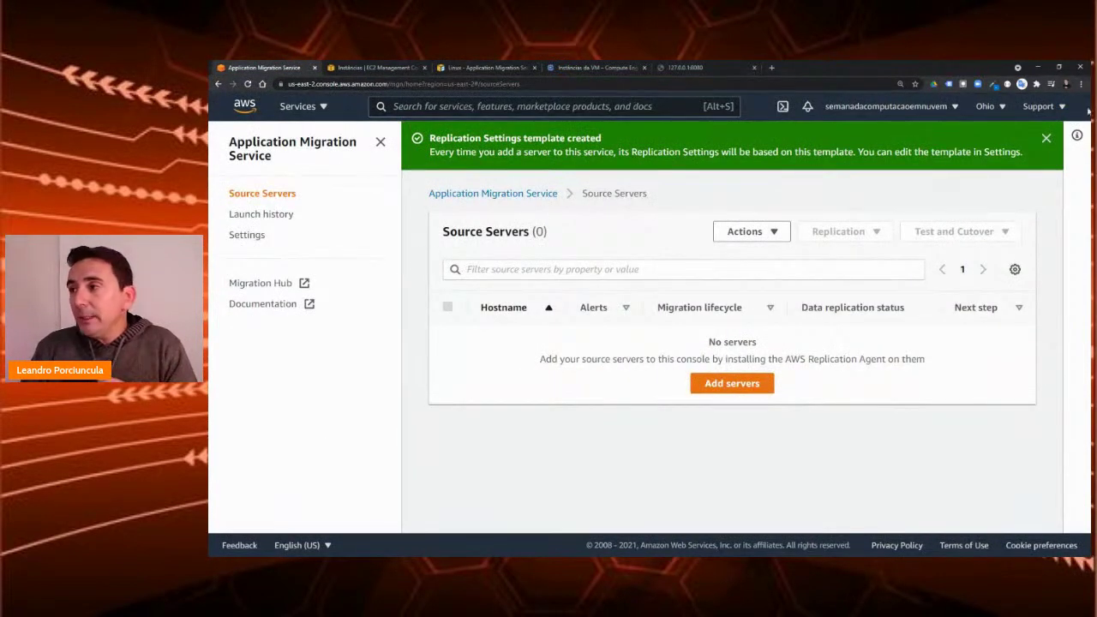
# Step: Copy the us-east-2 region code from the region list and return to EC2 instances
pyautogui.click(1004, 106)
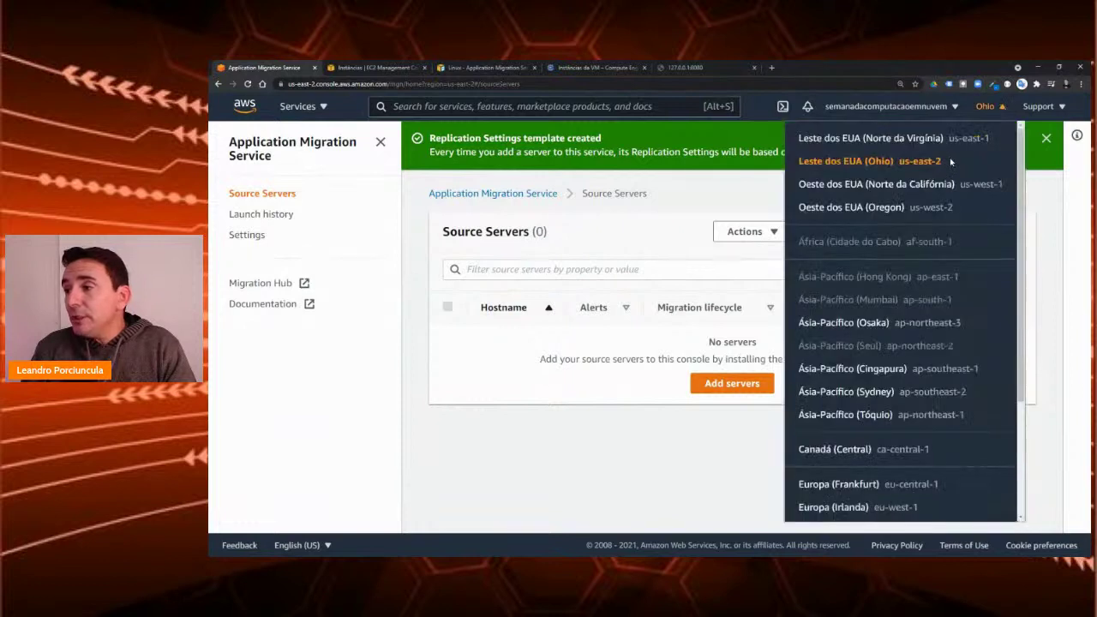
pyautogui.moveTo(935, 161); pyautogui.dragTo(899, 162)
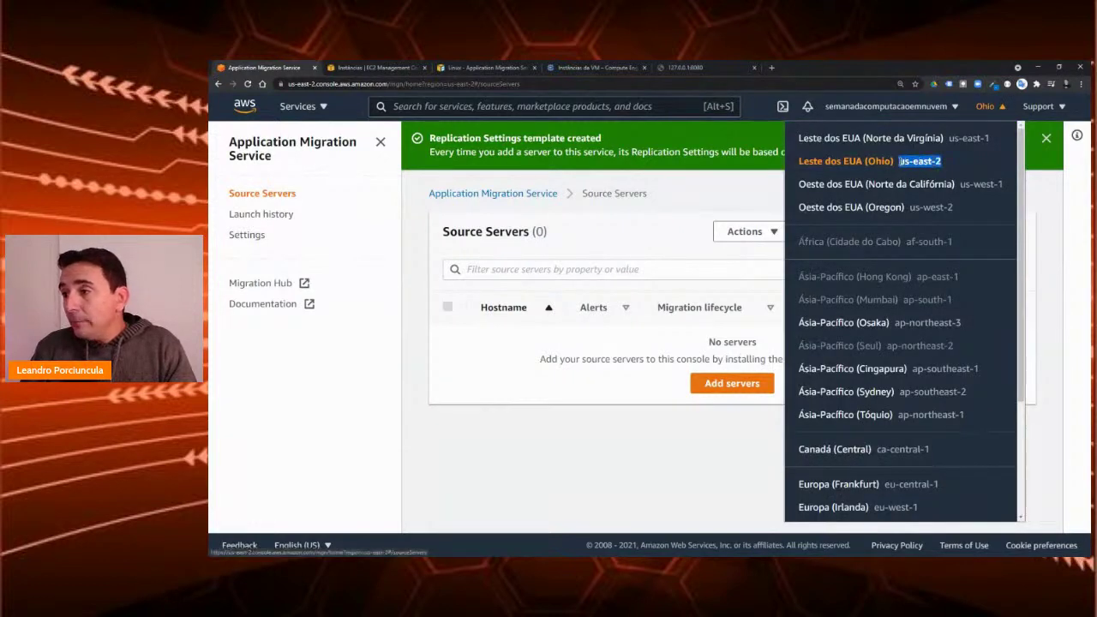
pyautogui.rightClick(909, 163)
pyautogui.click(943, 231)
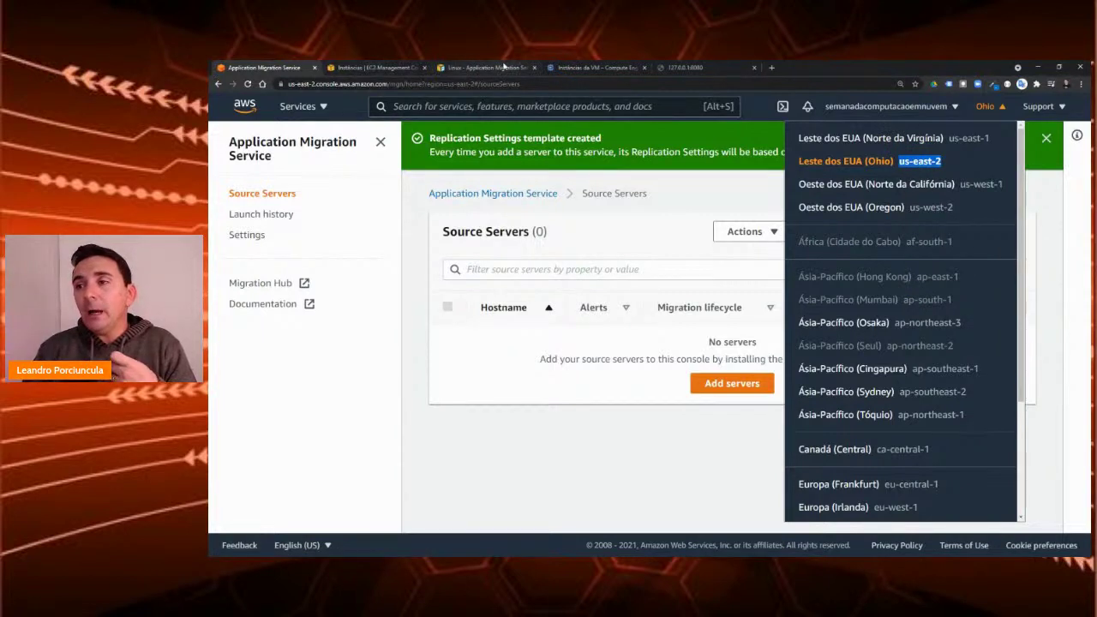
pyautogui.click(445, 68)
pyautogui.click(390, 69)
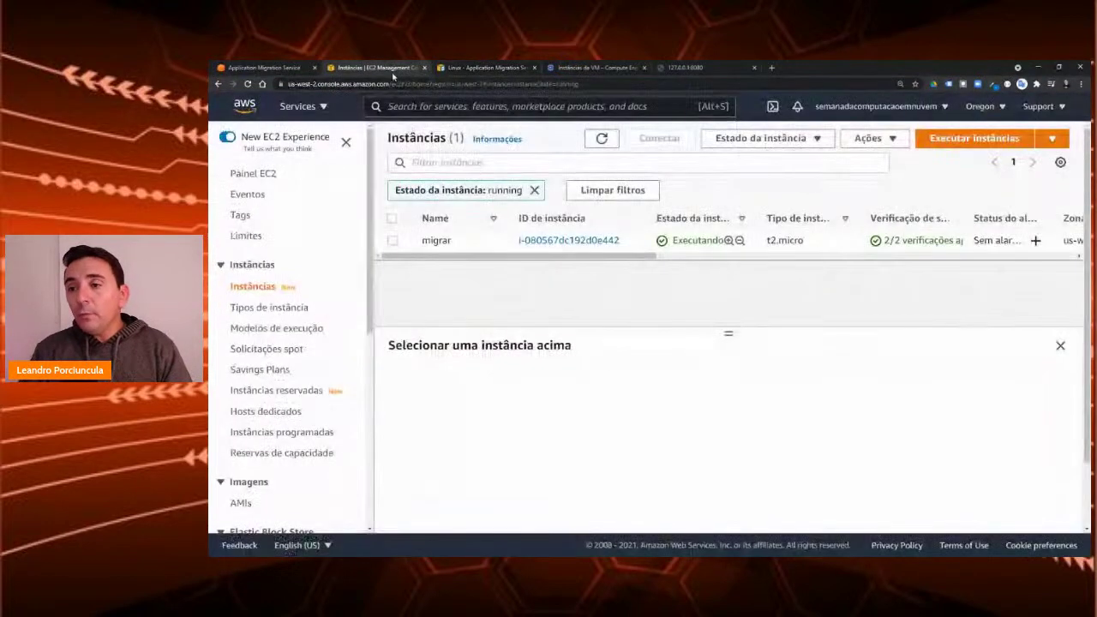
# Step: Select migrar to show its details, including public IPv4 54.201.108.216
pyautogui.click(392, 241)
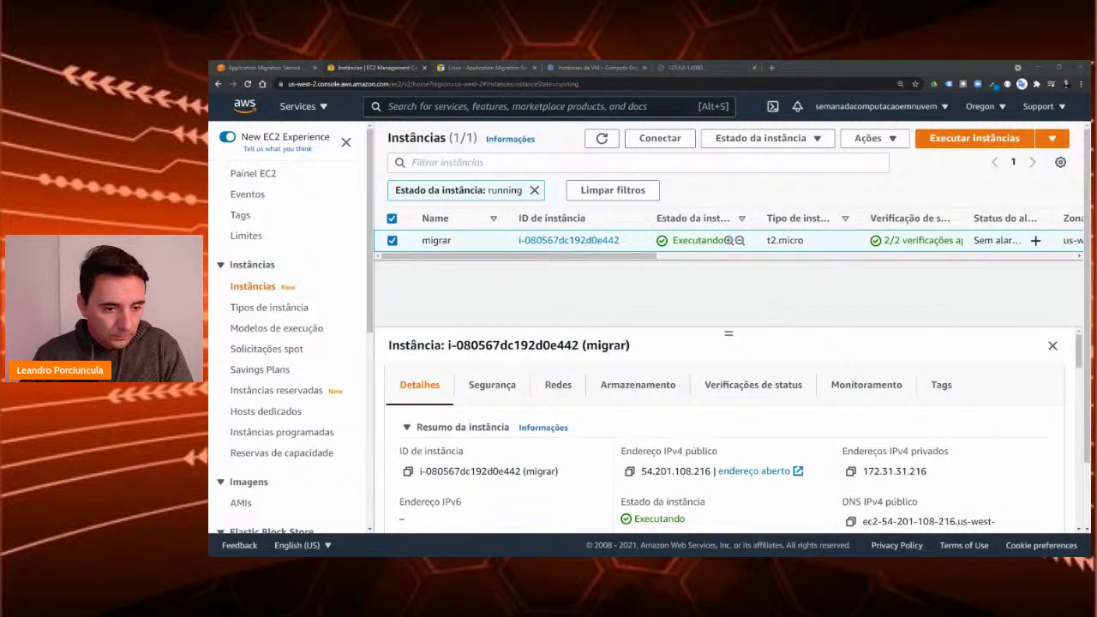
# Step: Begin configuring a new SSH session in MobaXterm
pyautogui.hotkey('alt', 'Tab')
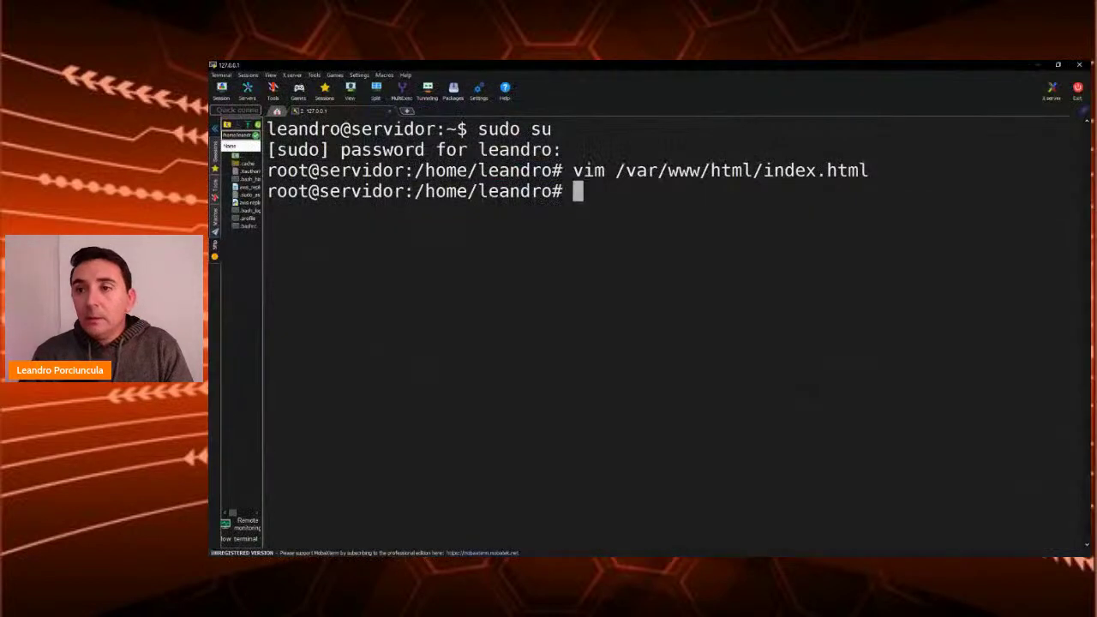
pyautogui.click(408, 112)
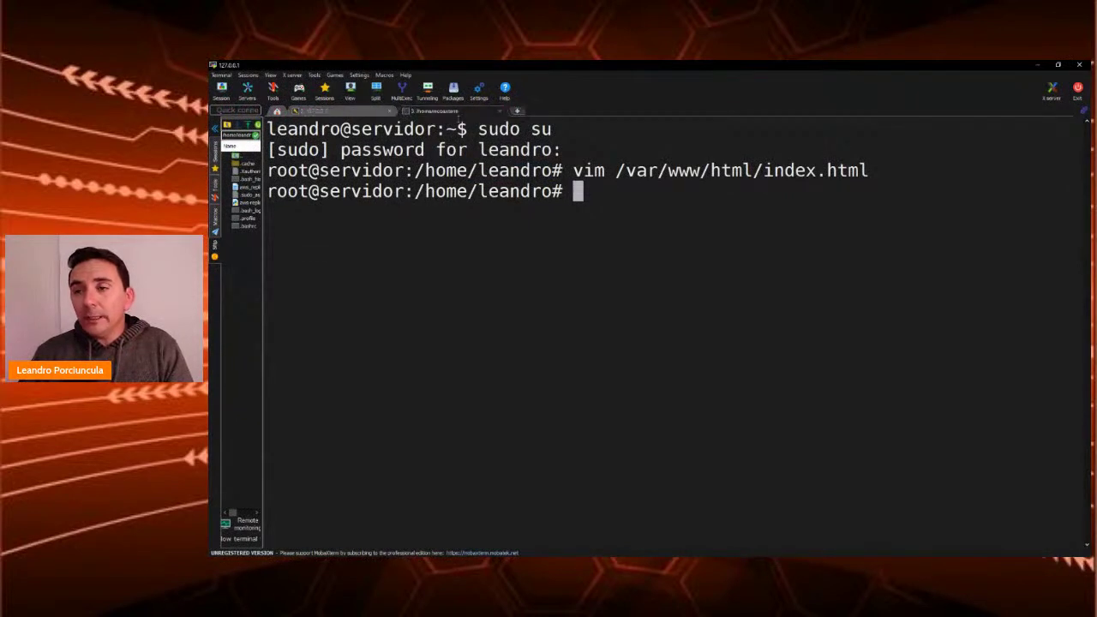
pyautogui.click(502, 111)
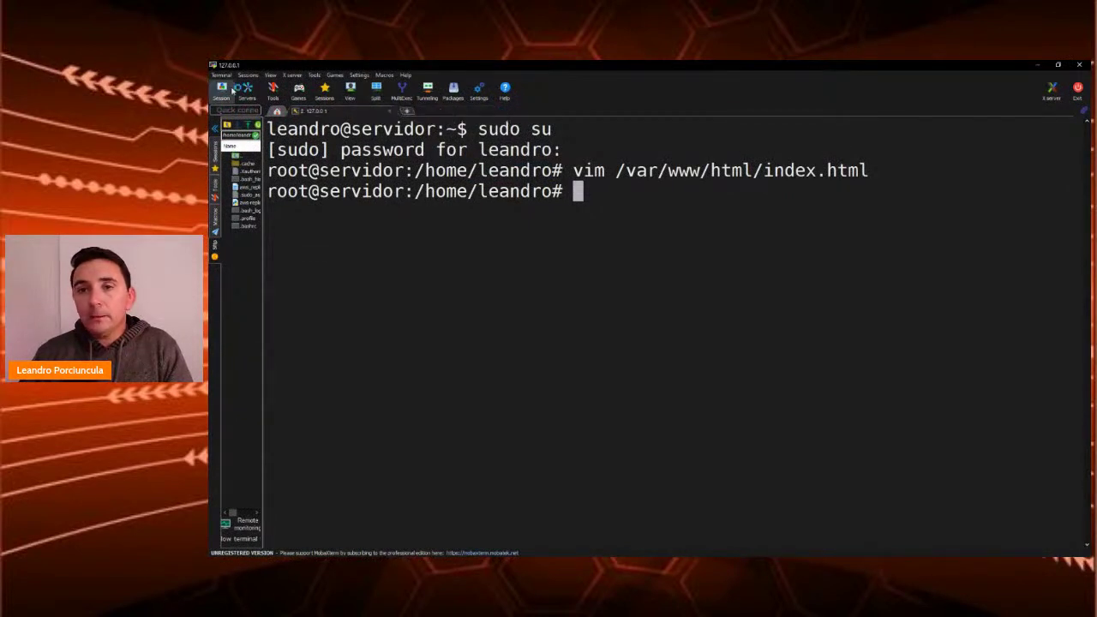
pyautogui.click(224, 89)
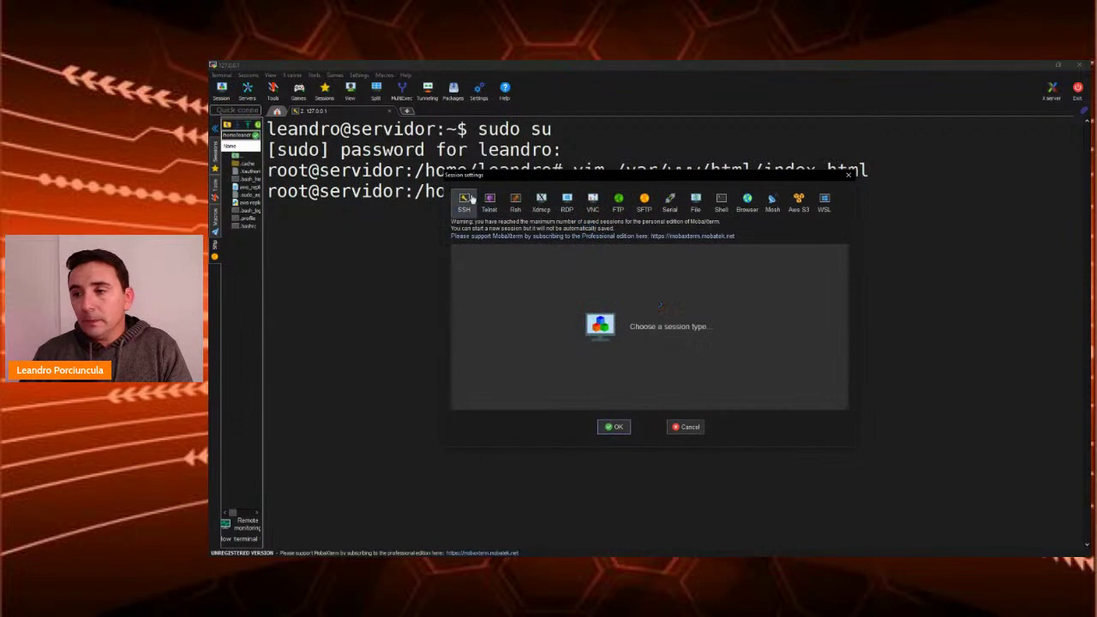
pyautogui.click(462, 202)
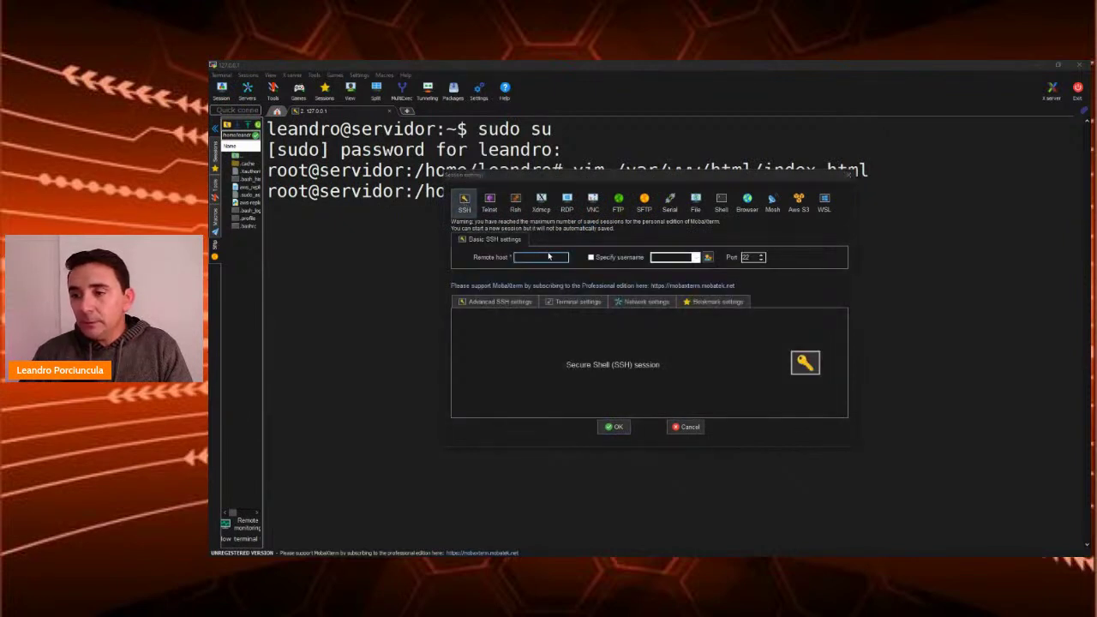
# Step: Set the remote host to the EC2 instance's public IP 54.201.108.216
pyautogui.hotkey('alt', 'Tab')
pyautogui.scroll(-2, 654, 413)
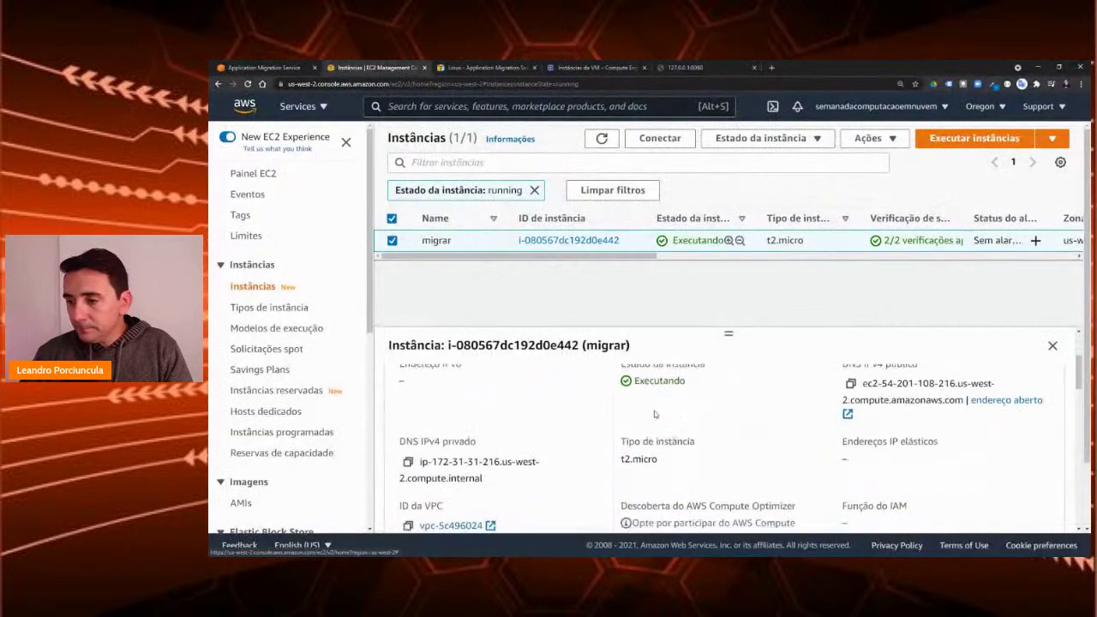
pyautogui.scroll(2, 647, 396)
pyautogui.click(630, 379)
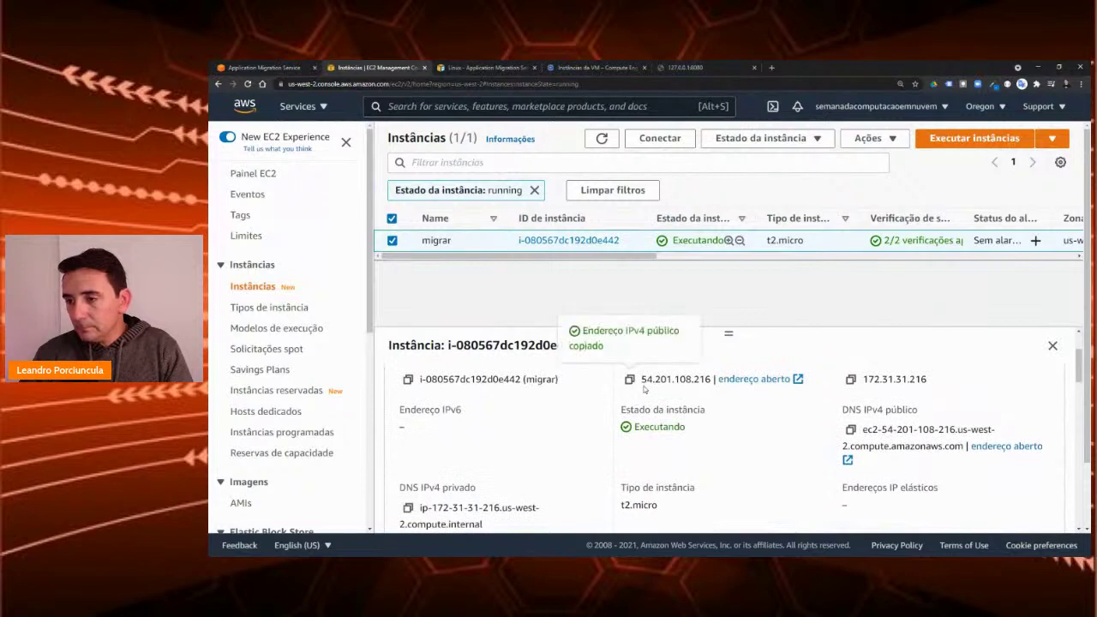
pyautogui.hotkey('alt', 'Tab')
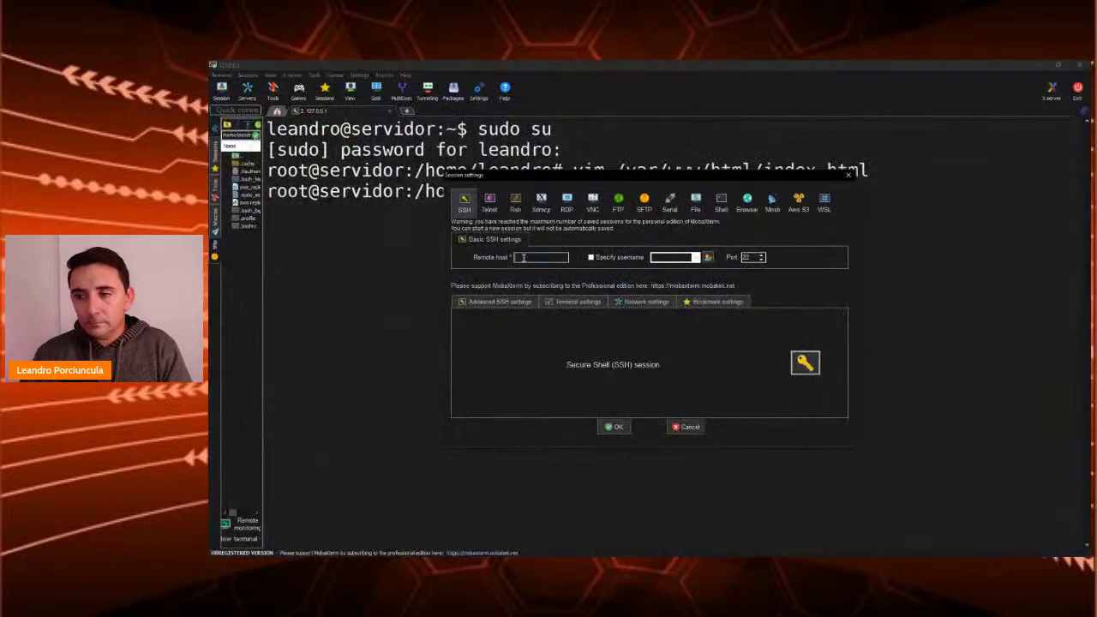
pyautogui.hotkey('ctrl', 'v')
# Step: Authenticate with the migrar.pem private key and launch the SSH session
pyautogui.click(500, 302)
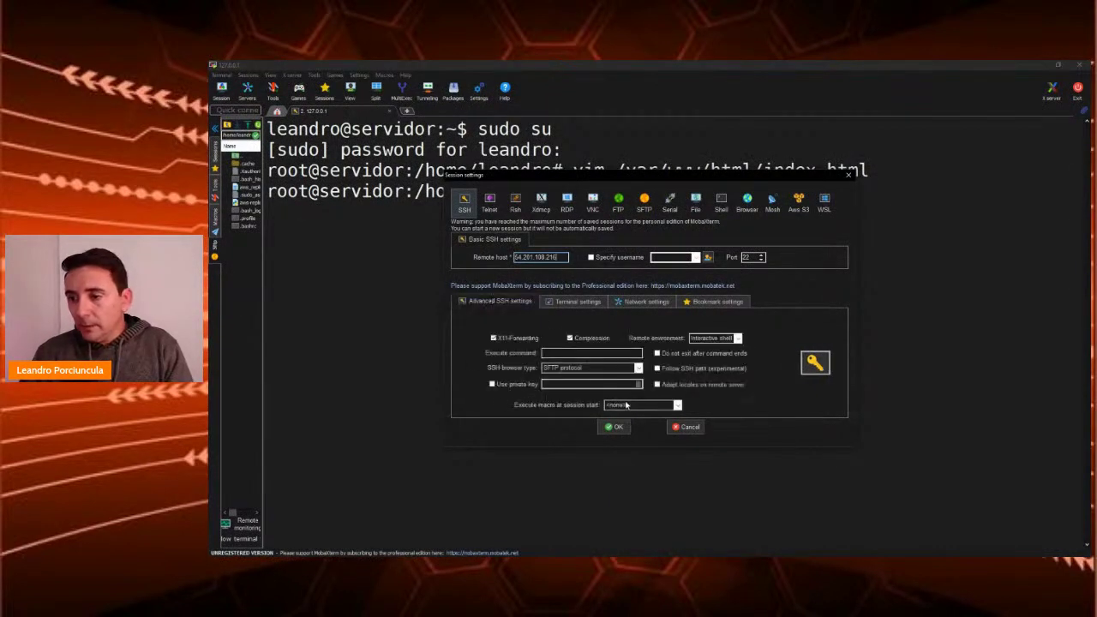
pyautogui.click(533, 386)
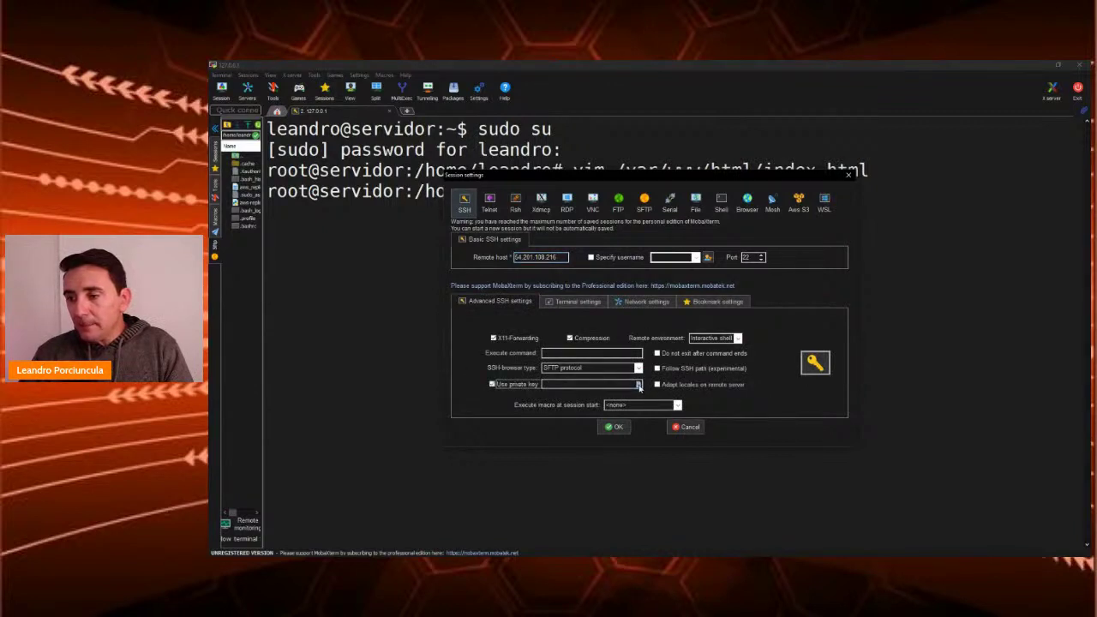
pyautogui.click(638, 385)
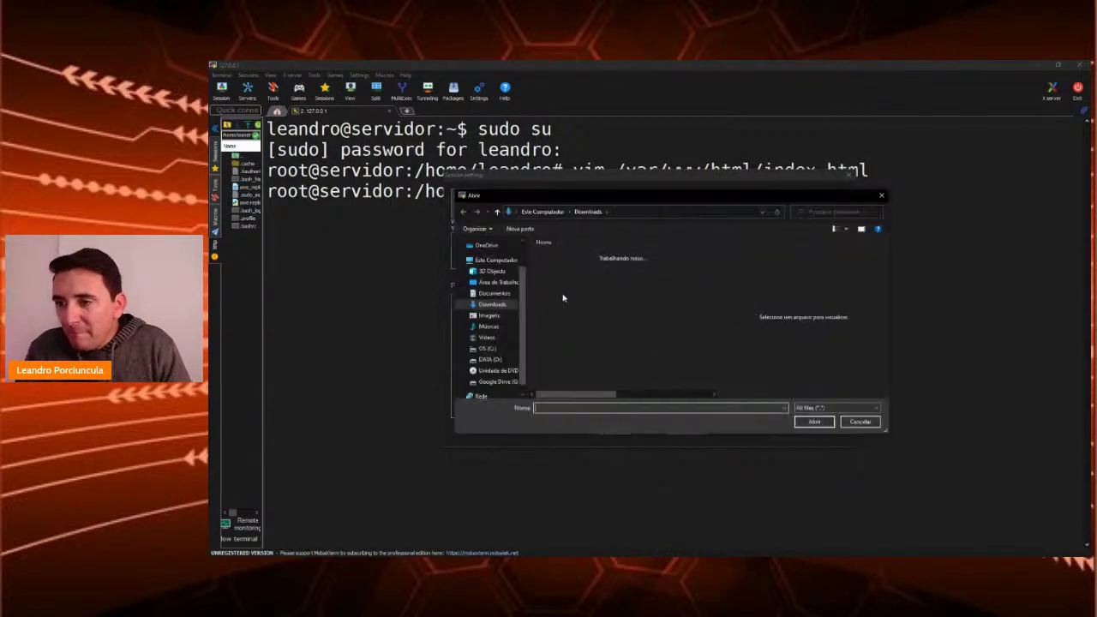
pyautogui.click(559, 269)
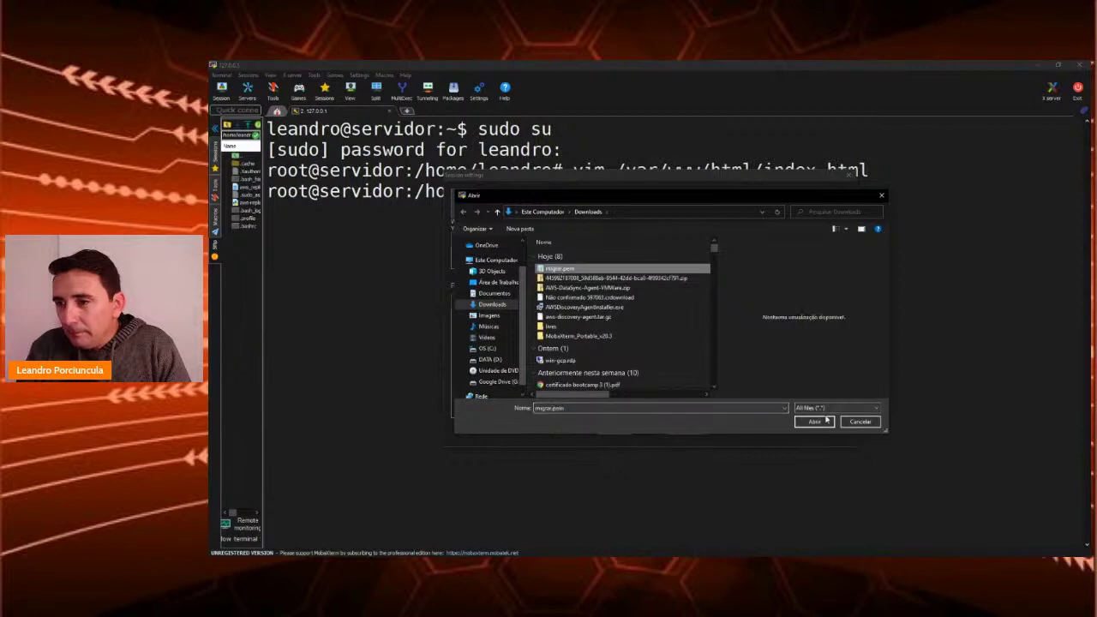
pyautogui.click(826, 420)
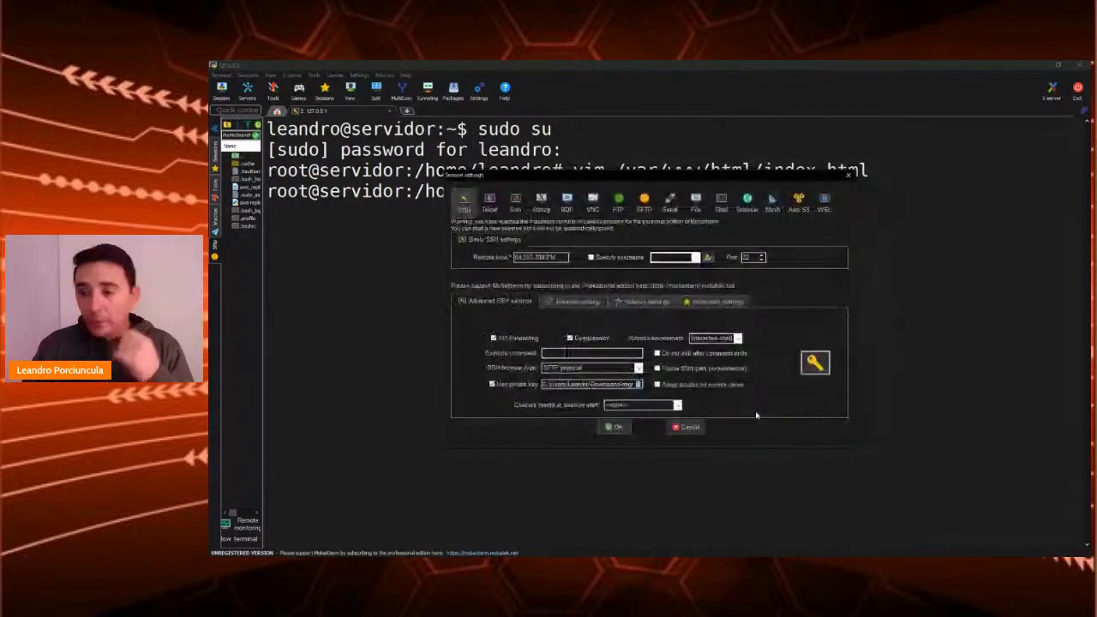
pyautogui.click(615, 427)
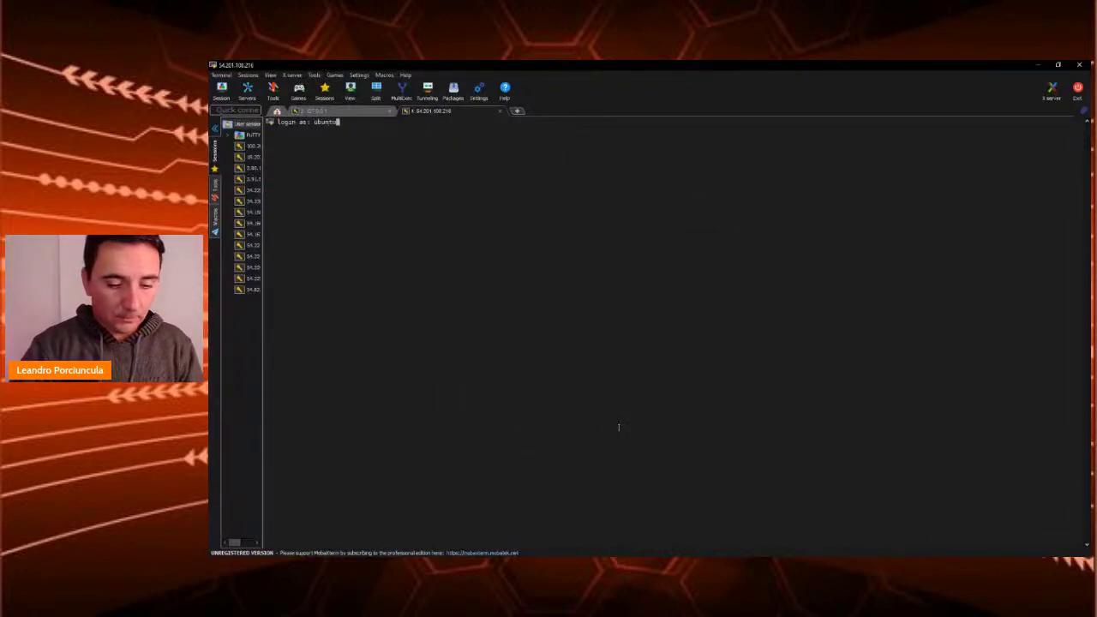
# Step: Log in as ubuntu, clear the screen and run sudo apt update
pyautogui.press('Return')
pyautogui.keyDown('ctrl'); pyautogui.scroll(6, 620, 426); pyautogui.keyUp('ctrl')
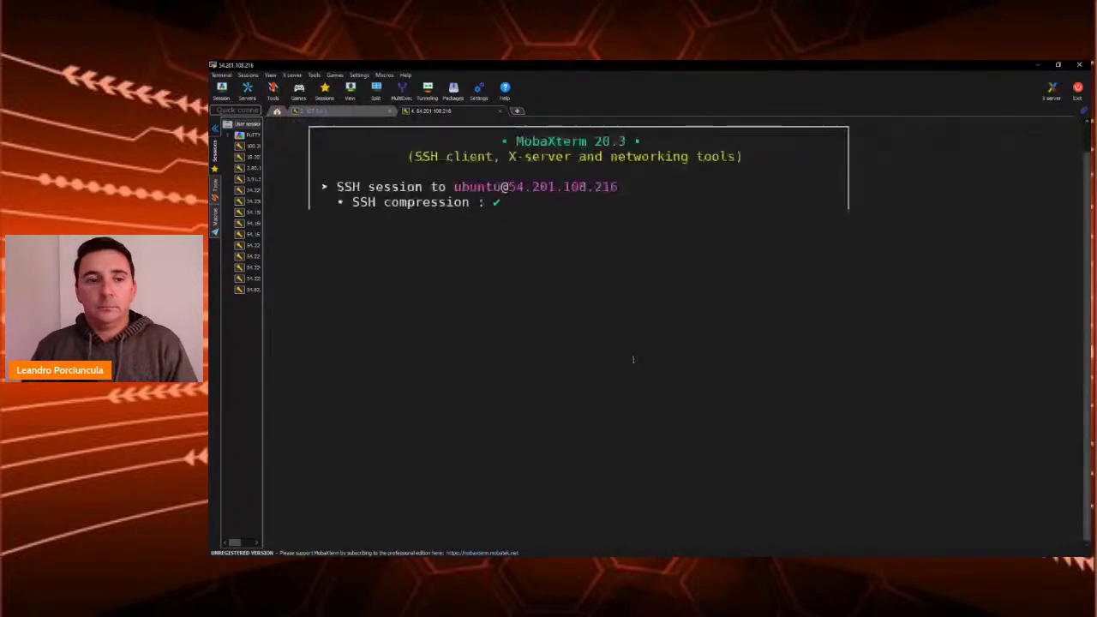
pyautogui.write('clear')
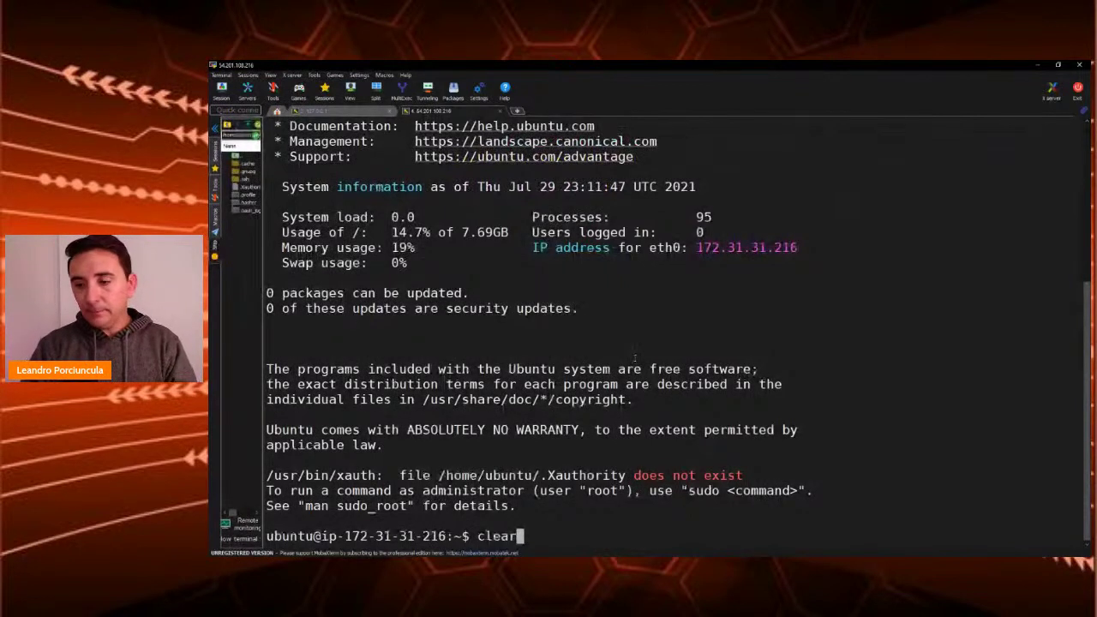
pyautogui.press('Return')
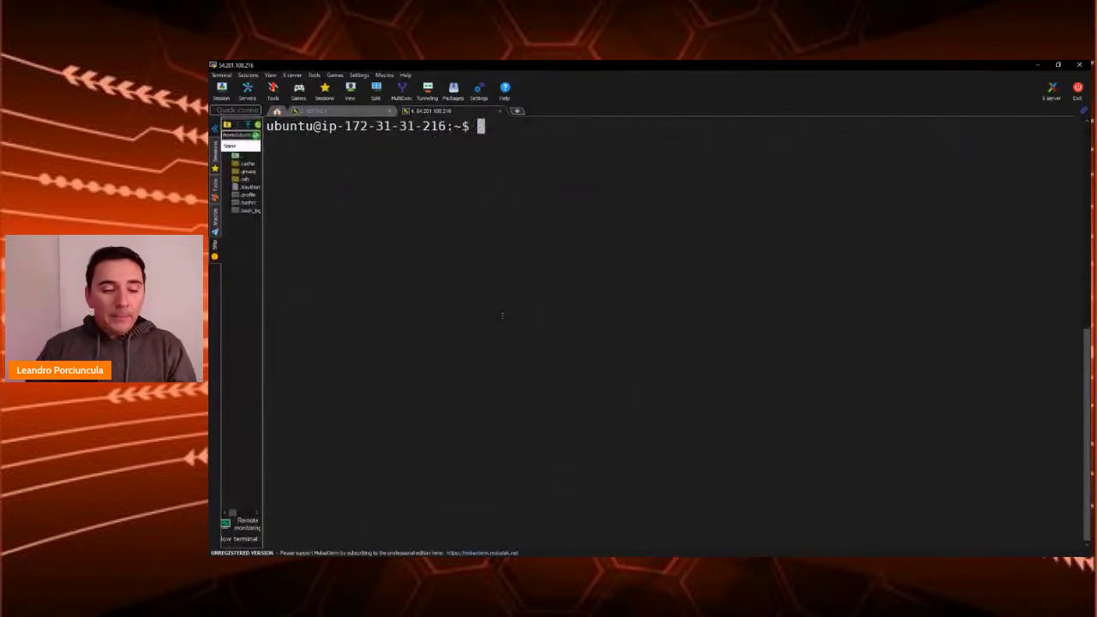
pyautogui.write('sudo apt ')
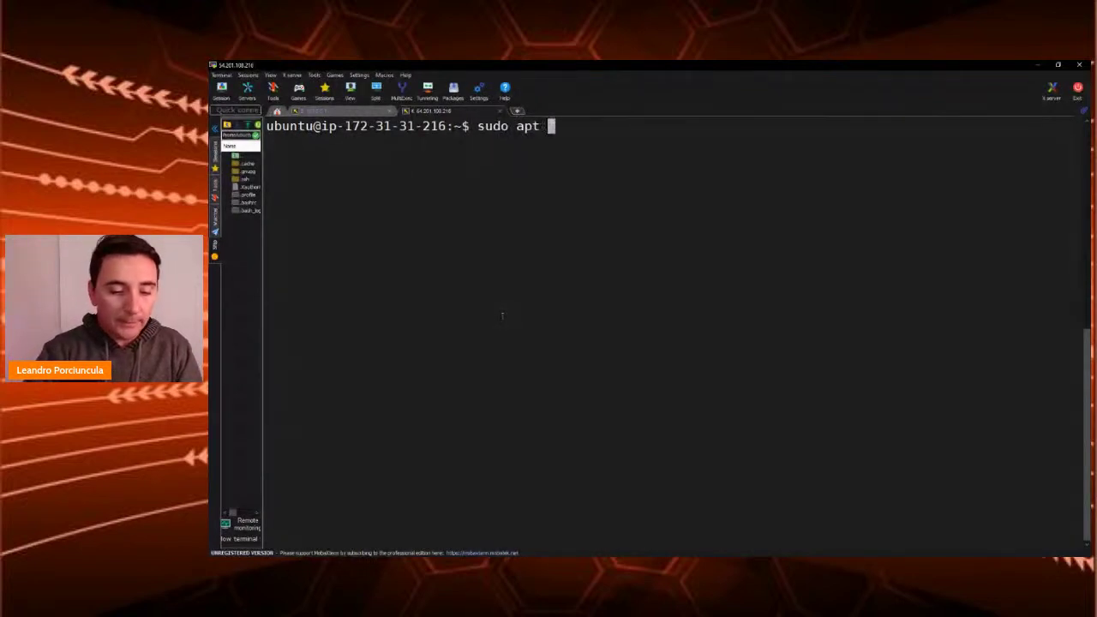
pyautogui.write('u')
pyautogui.write('pdate')
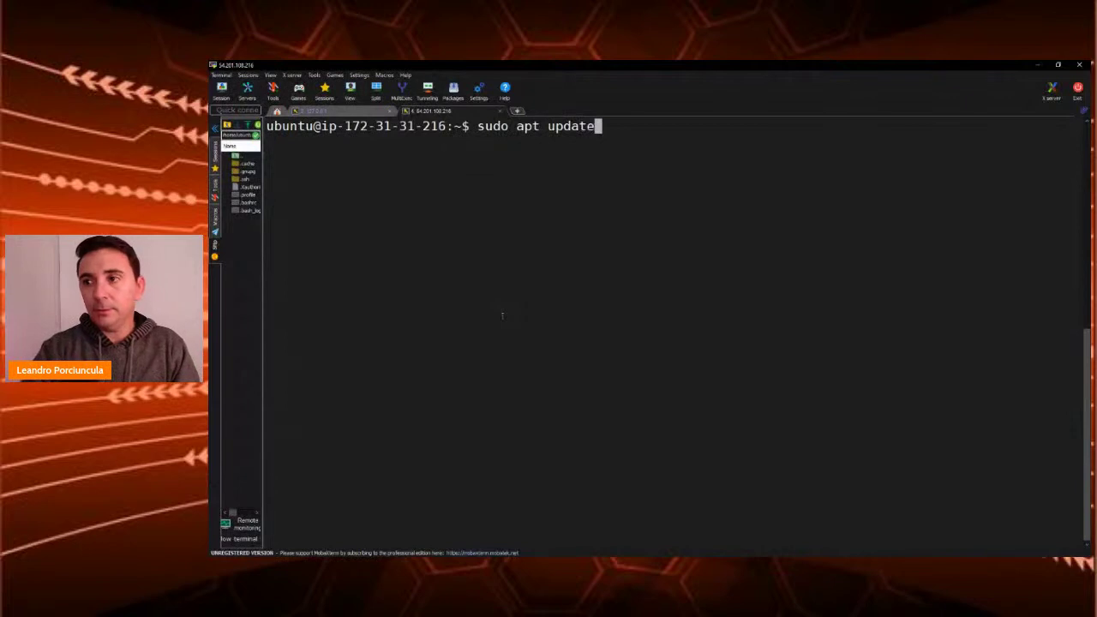
pyautogui.press('Return')
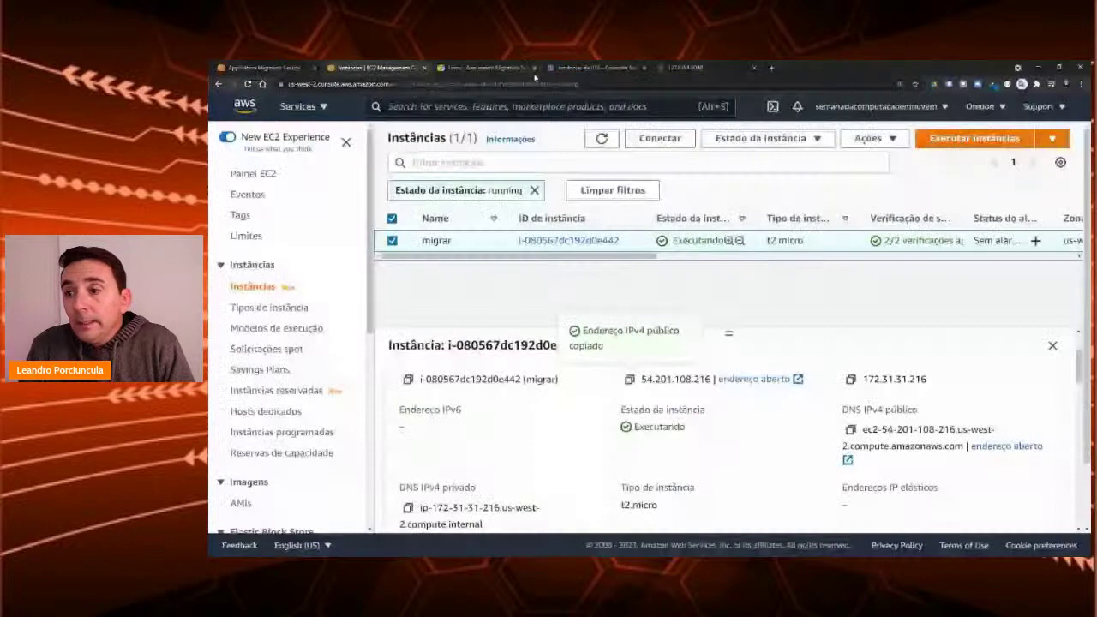
# Step: Copy the example wget installer command from the Linux agent installation docs
pyautogui.click(515, 68)
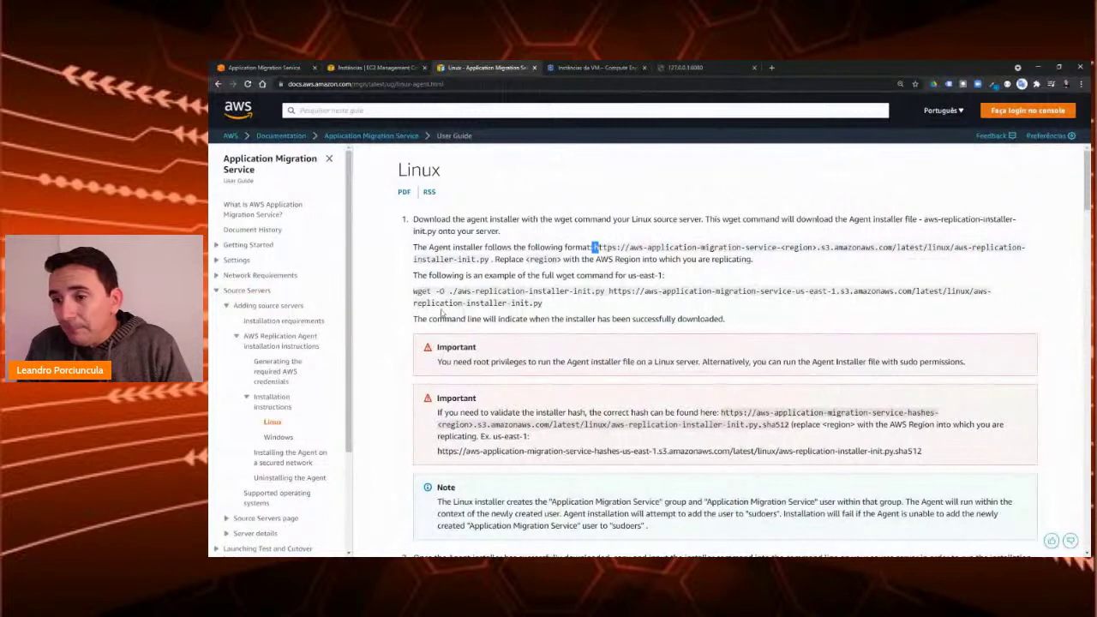
pyautogui.click(420, 293)
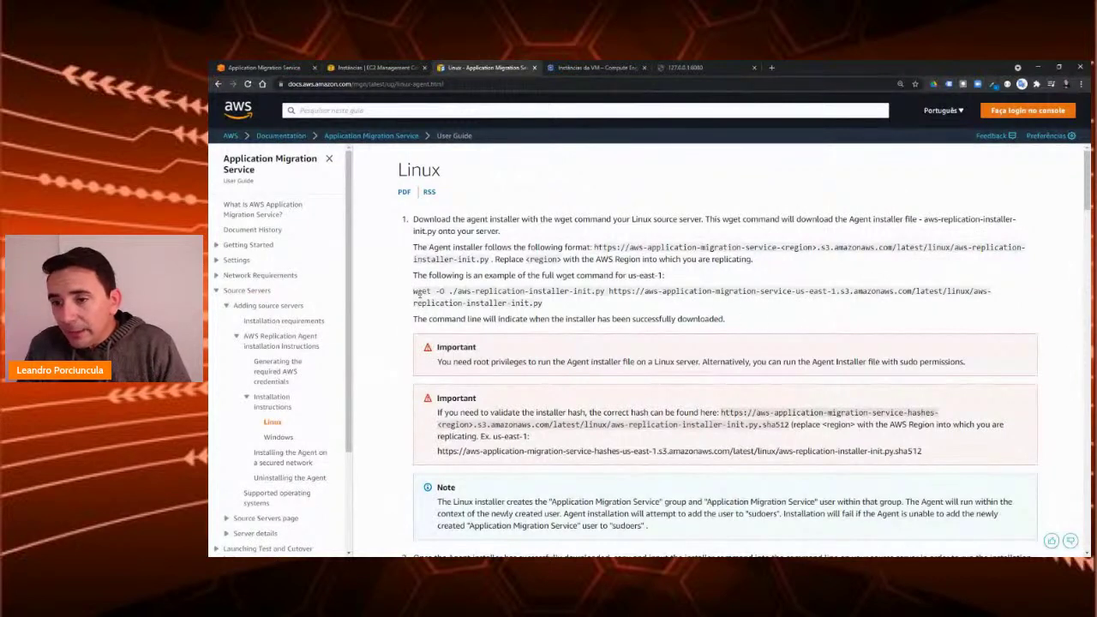
pyautogui.moveTo(412, 296); pyautogui.dragTo(530, 304)
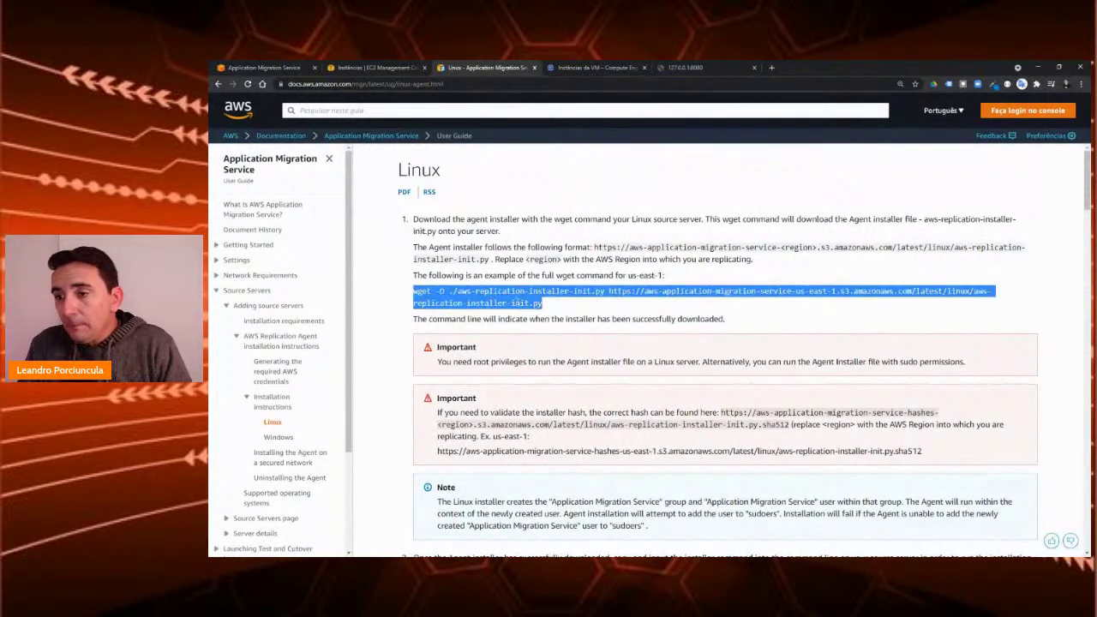
pyautogui.rightClick(517, 304)
pyautogui.click(540, 308)
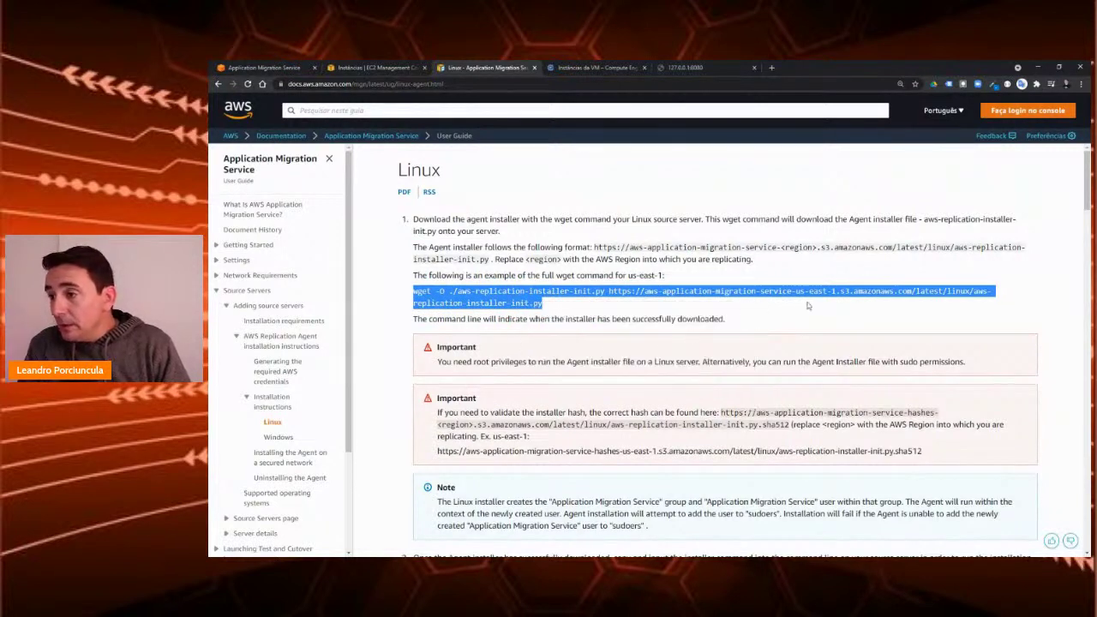
pyautogui.click(806, 292)
pyautogui.moveTo(796, 293); pyautogui.dragTo(836, 295)
pyautogui.click(812, 317)
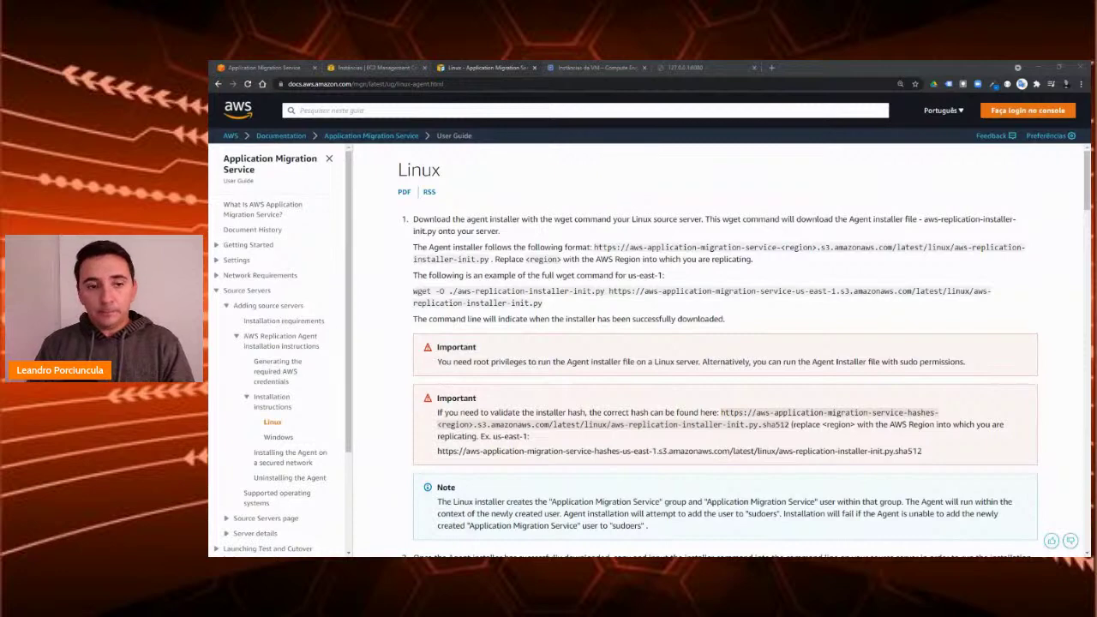
# Step: Dismiss the blank Notepad window and reselect the full wget command
pyautogui.moveTo(588, 151); pyautogui.dragTo(735, 150)
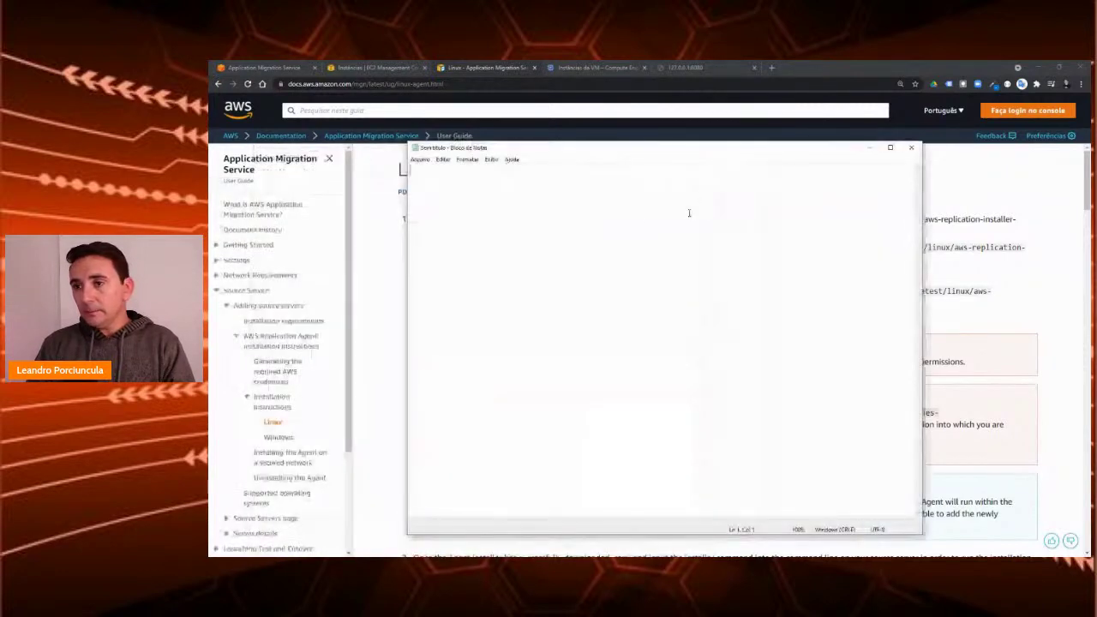
pyautogui.click(870, 148)
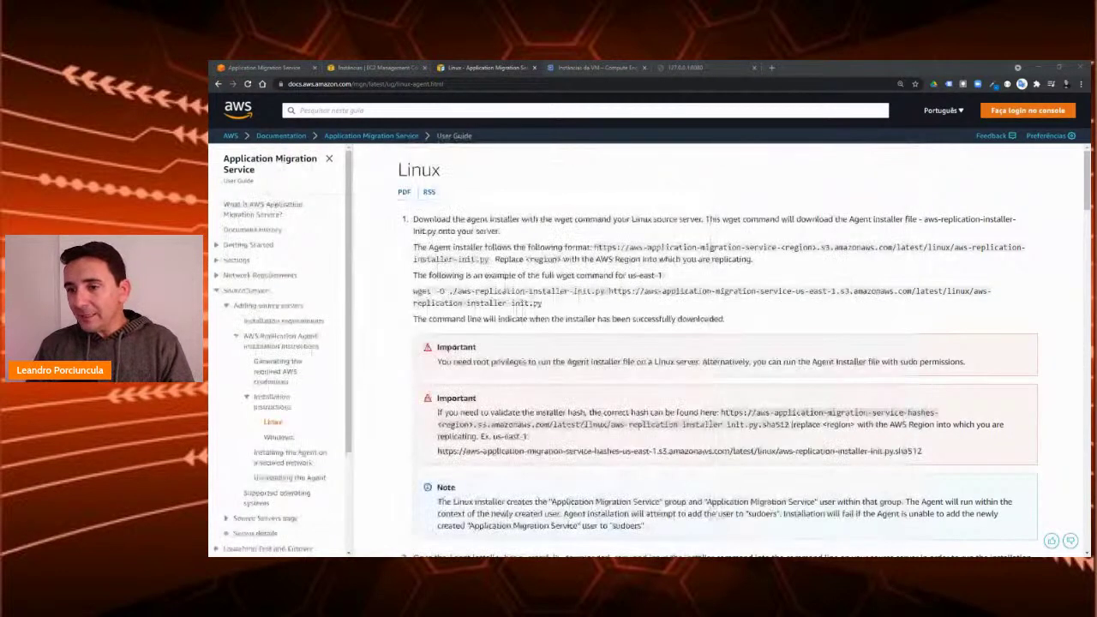
pyautogui.click(413, 297)
pyautogui.moveTo(414, 296); pyautogui.dragTo(542, 304)
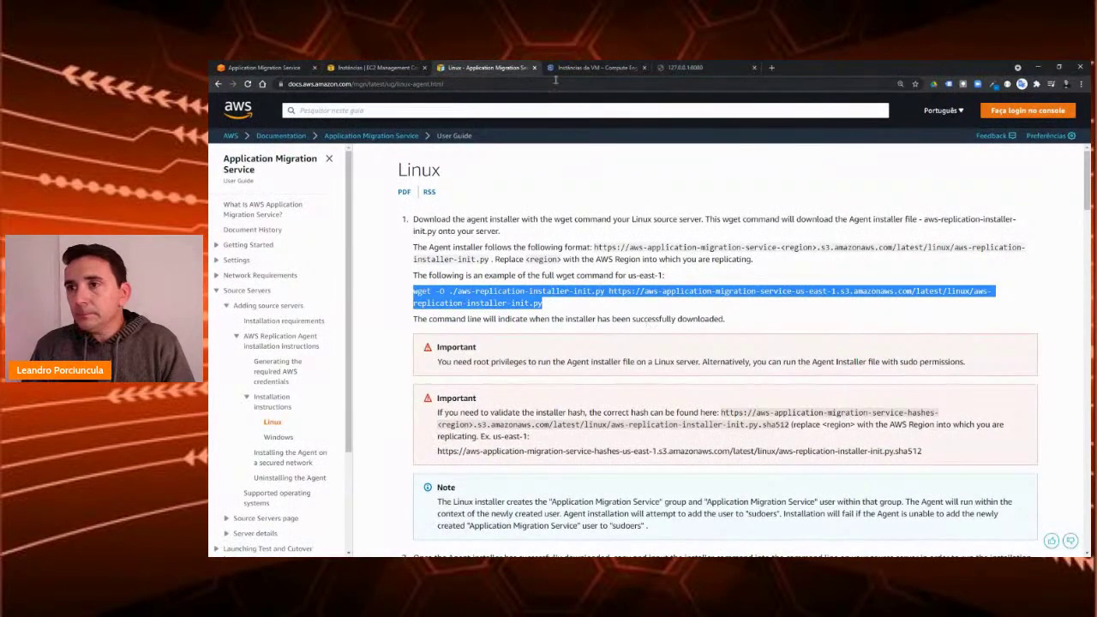
pyautogui.hotkey('alt', 'Tab')
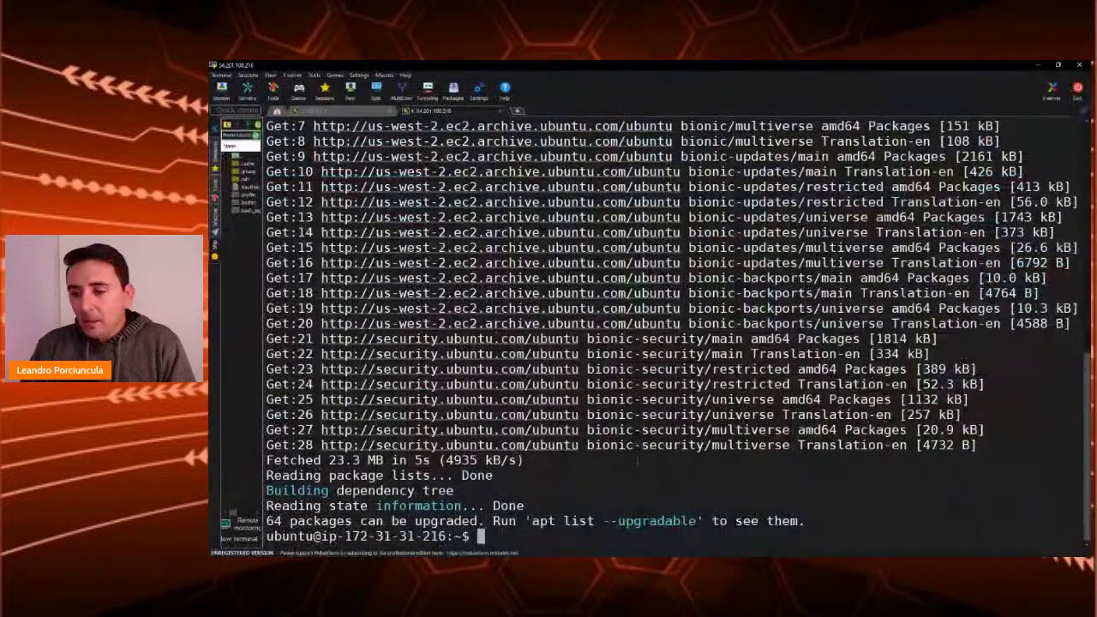
# Step: Clear the terminal and run the pasted wget to fetch aws-replication-installer-init.py (12400 bytes)
pyautogui.write('clear')
pyautogui.press('Return')
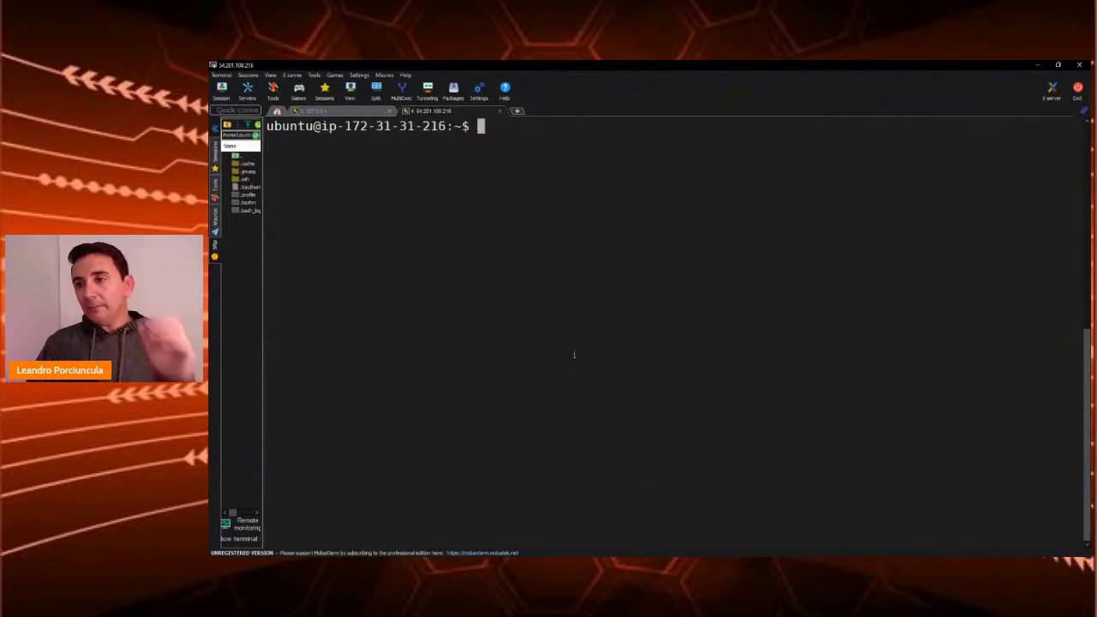
pyautogui.rightClick(574, 354)
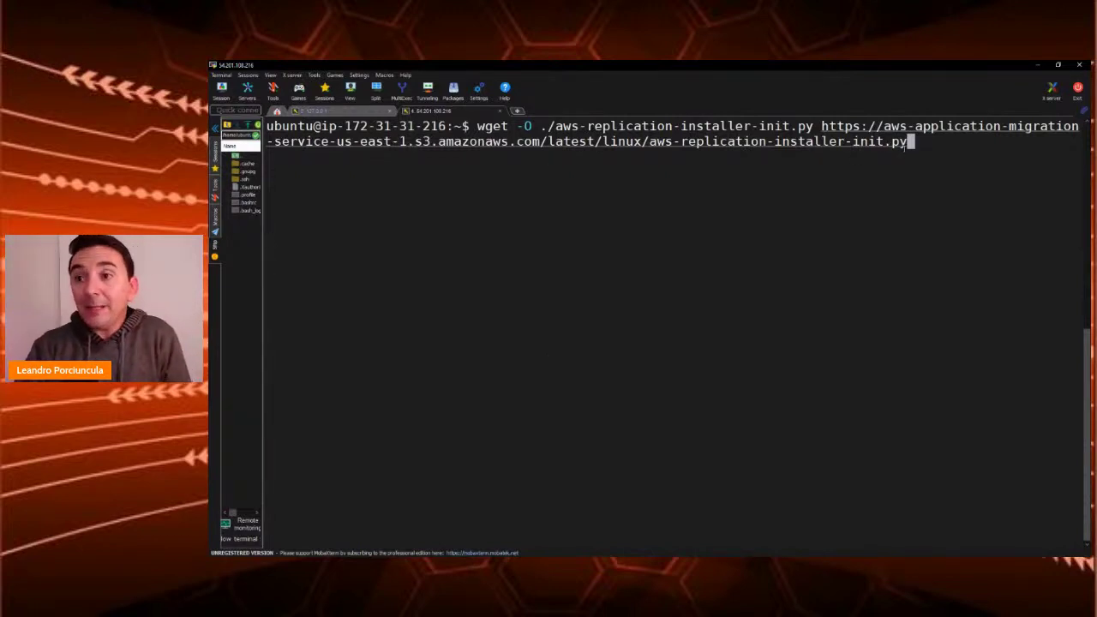
pyautogui.press('Return')
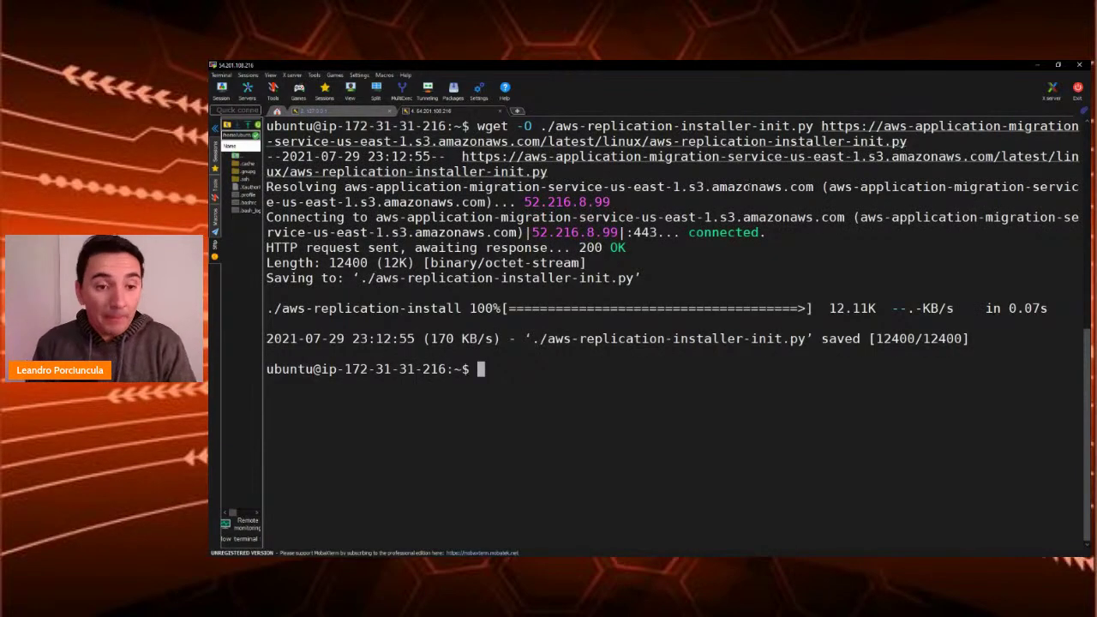
pyautogui.hotkey('alt', 'Tab')
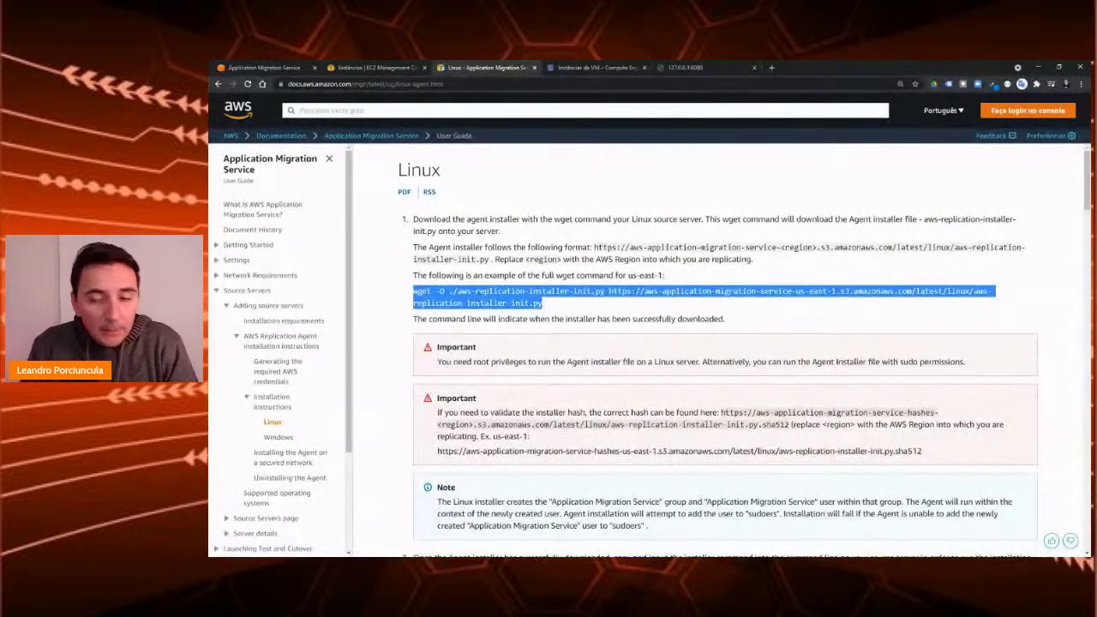
# Step: Review the sudo python3 installer command with its --aws-access-key-id and --aws-secret-access-key parameters
pyautogui.scroll(-4, 426, 273)
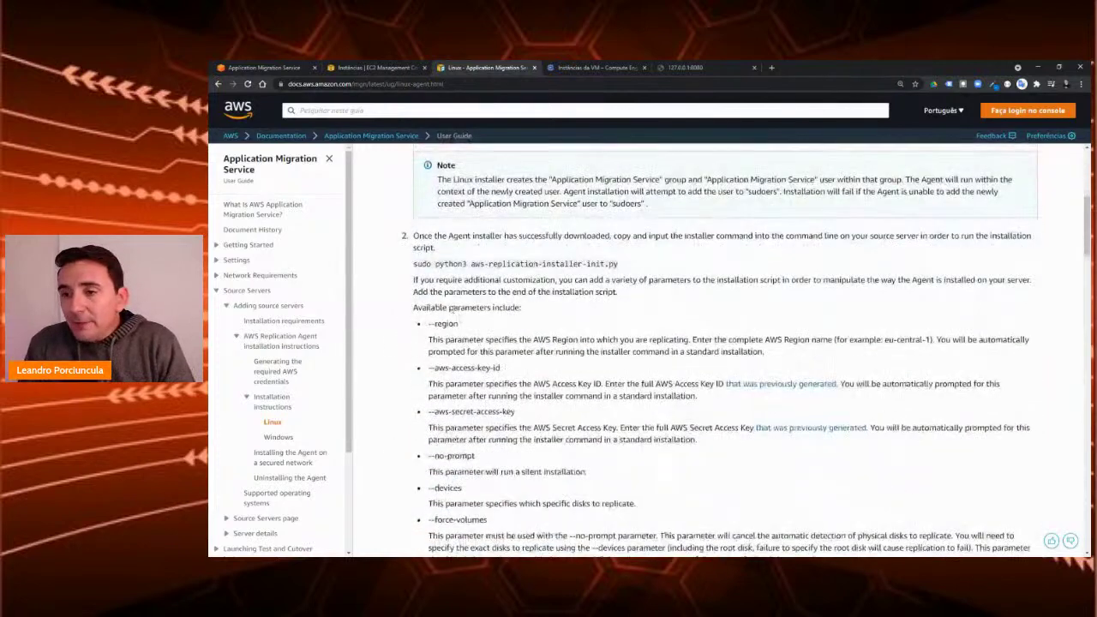
pyautogui.moveTo(411, 268); pyautogui.dragTo(638, 270)
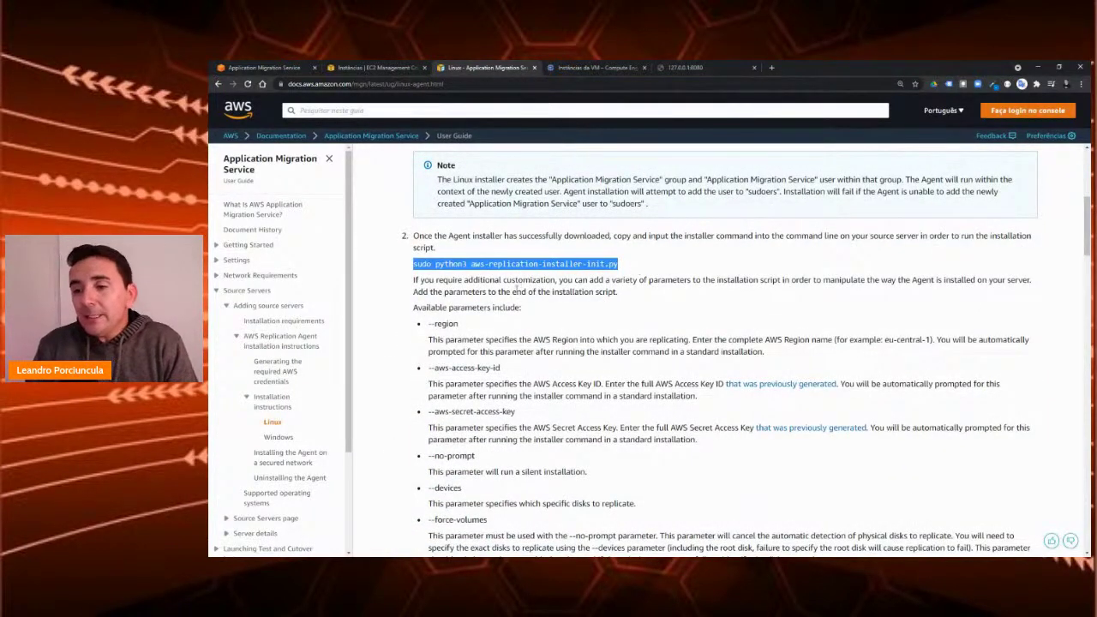
pyautogui.moveTo(427, 371); pyautogui.dragTo(504, 368)
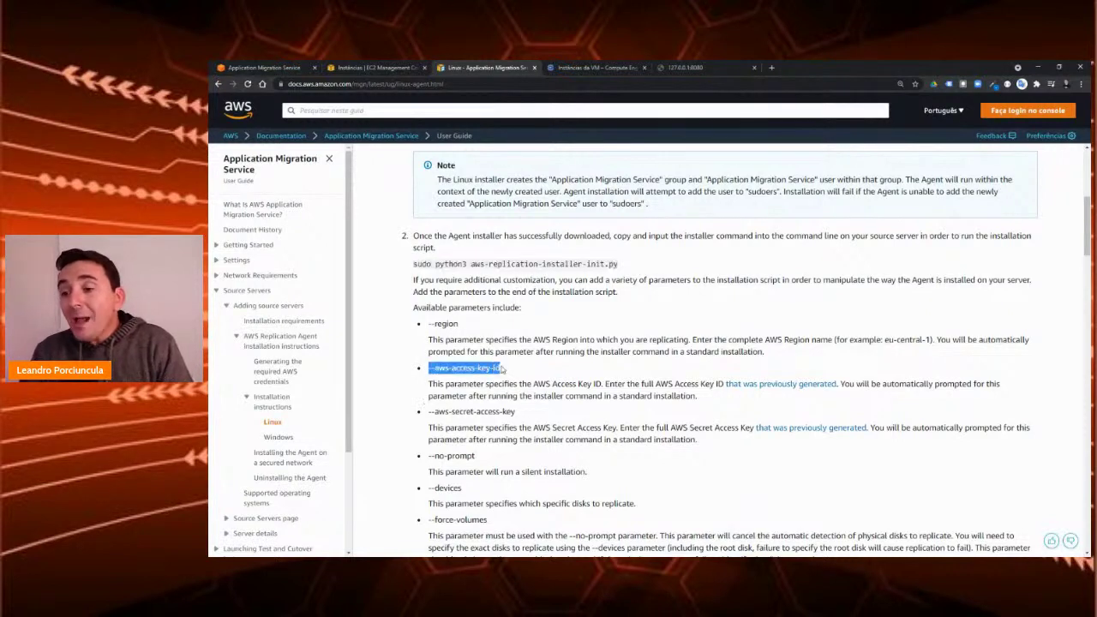
pyautogui.moveTo(431, 412); pyautogui.dragTo(527, 412)
pyautogui.click(449, 402)
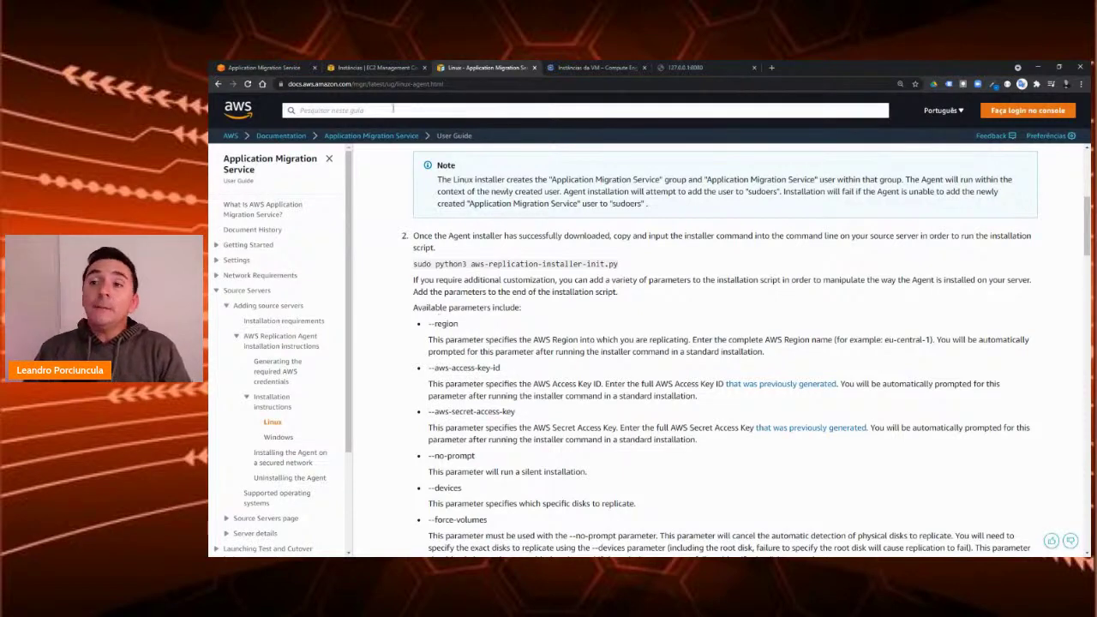
pyautogui.click(369, 67)
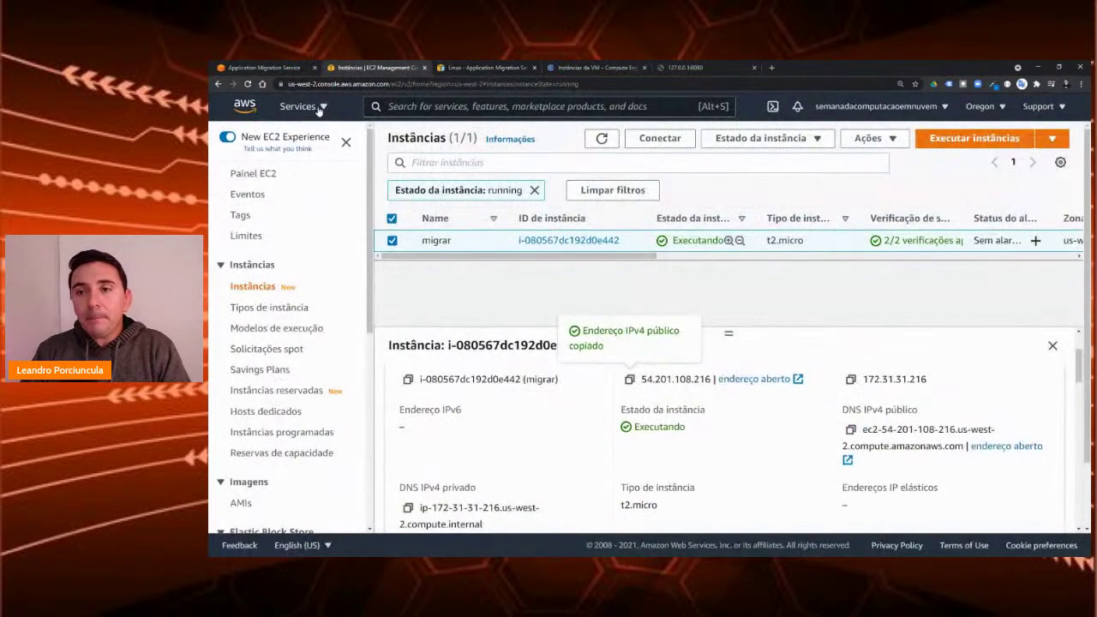
# Step: Search 'iam' in the console and open IAM in a new tab
pyautogui.click(318, 110)
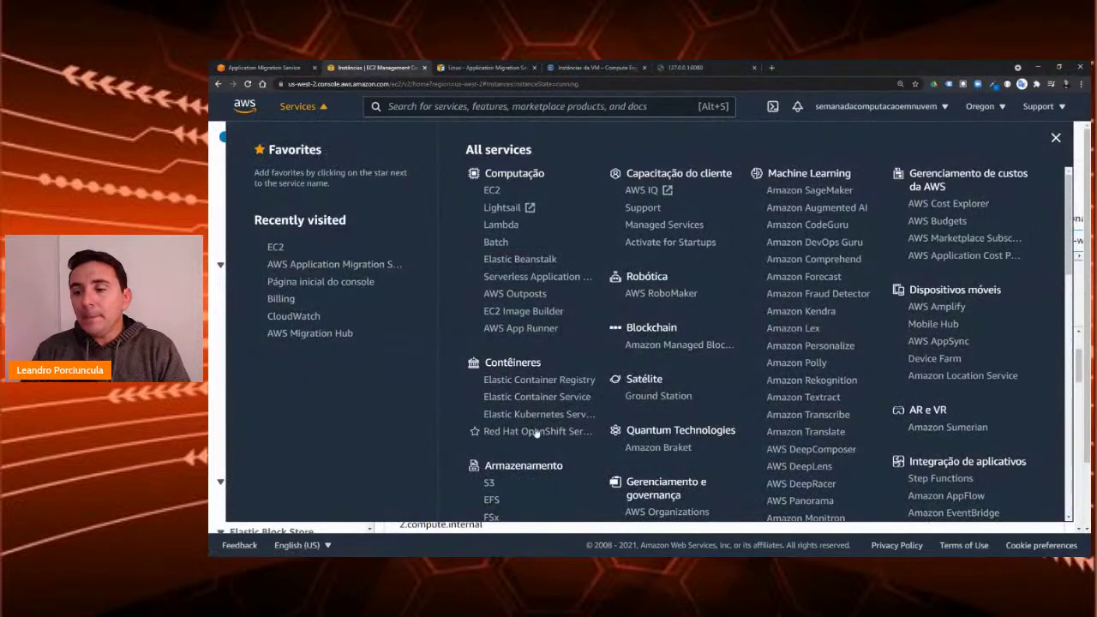
pyautogui.scroll(-6, 537, 434)
pyautogui.scroll(-10, 507, 420)
pyautogui.press('Escape')
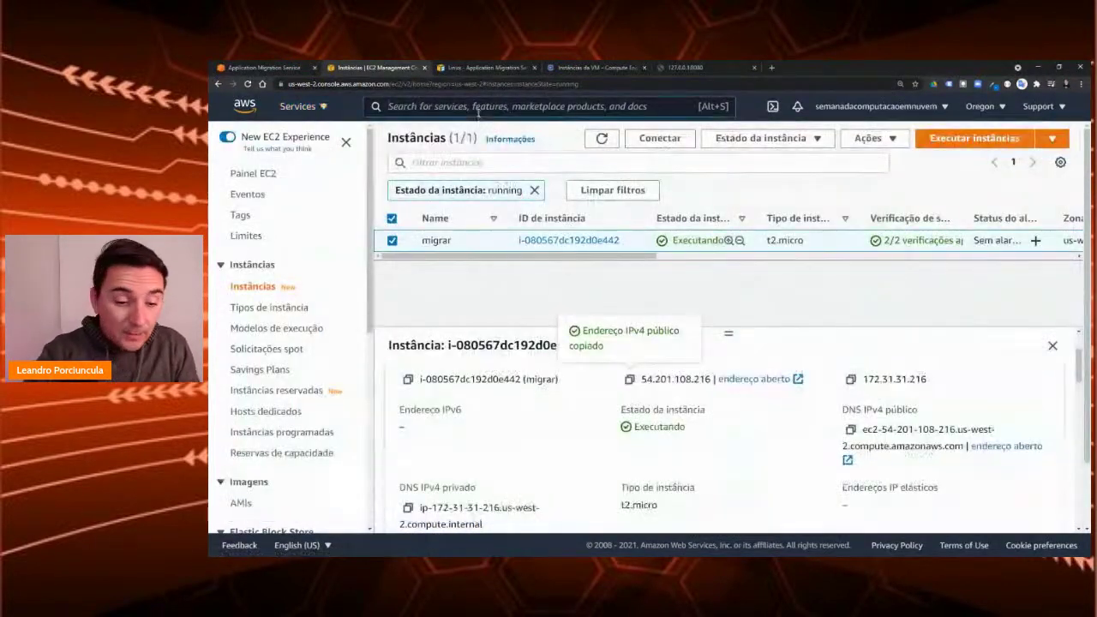
pyautogui.click(477, 106)
pyautogui.write('iam')
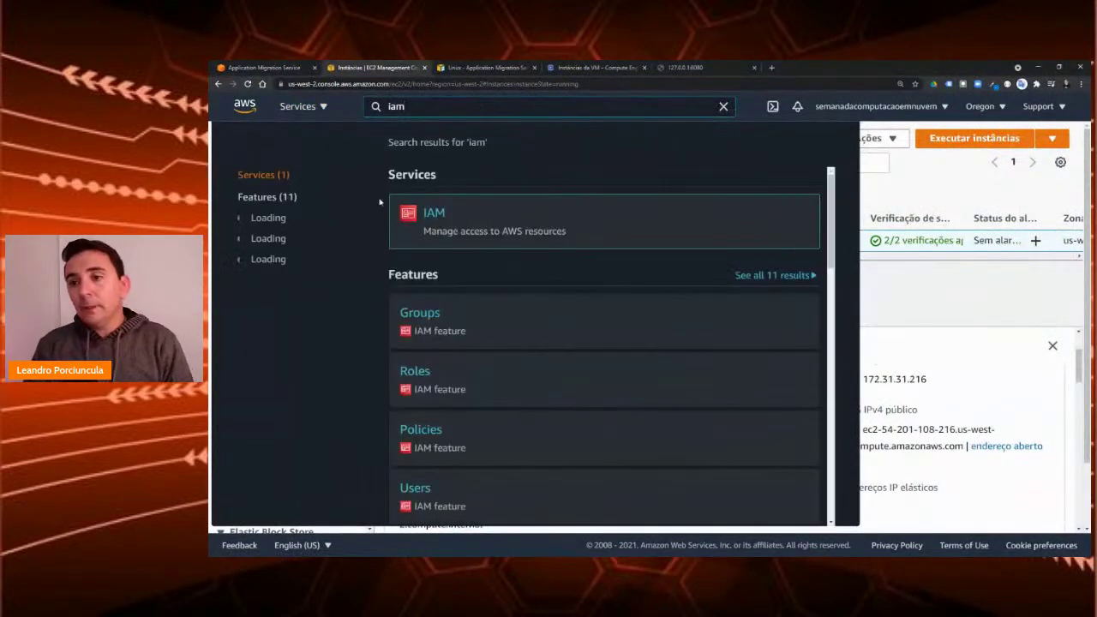
pyautogui.middleClick(433, 212)
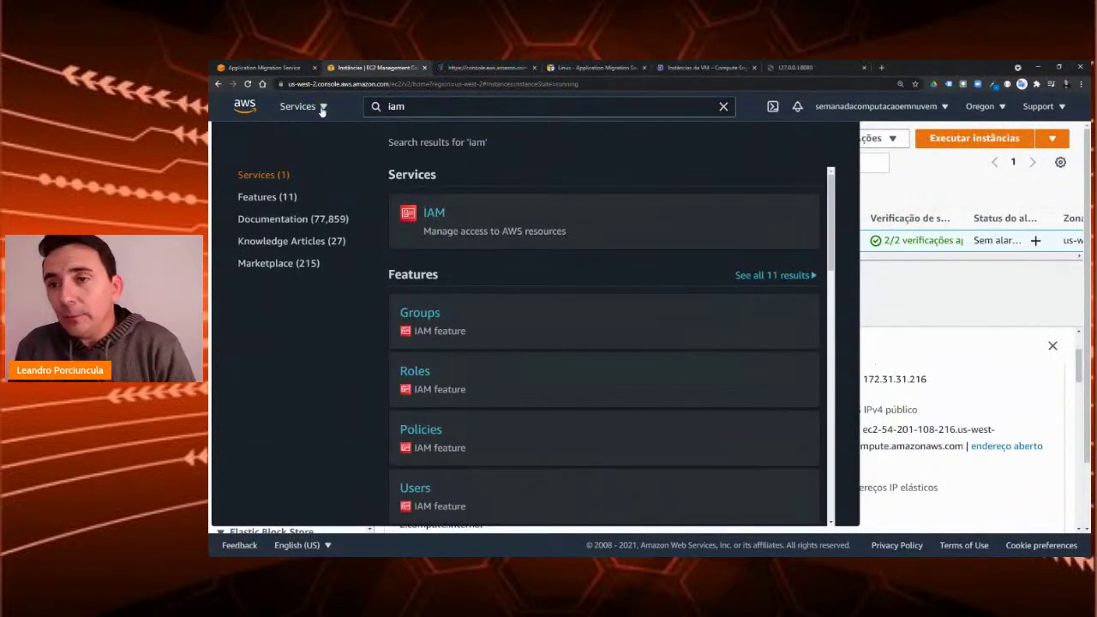
pyautogui.click(324, 108)
pyautogui.click(350, 106)
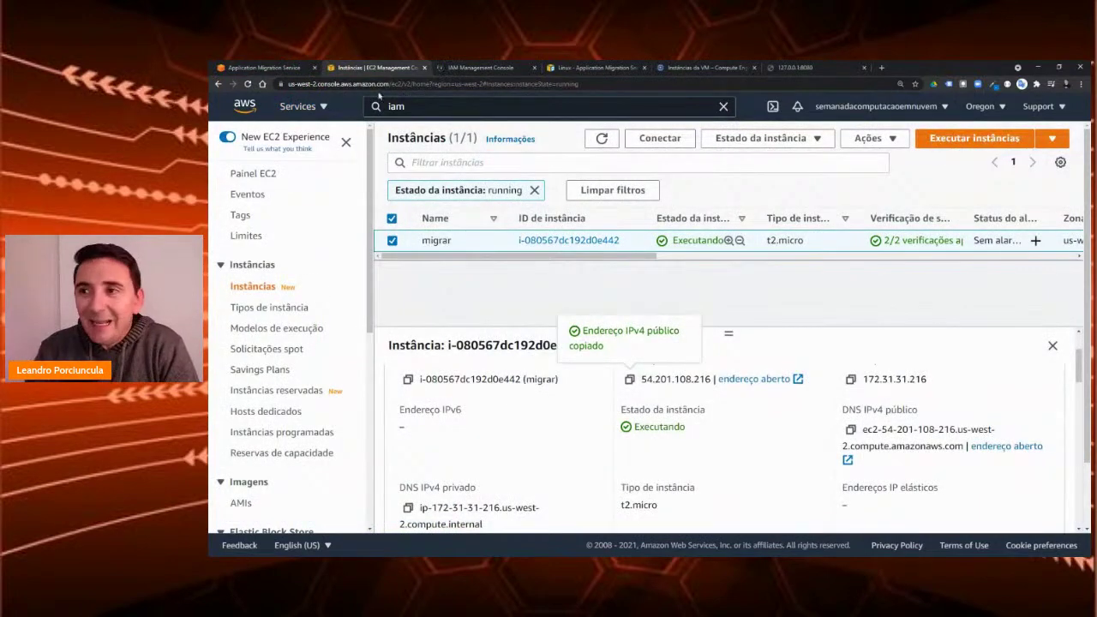
pyautogui.click(490, 68)
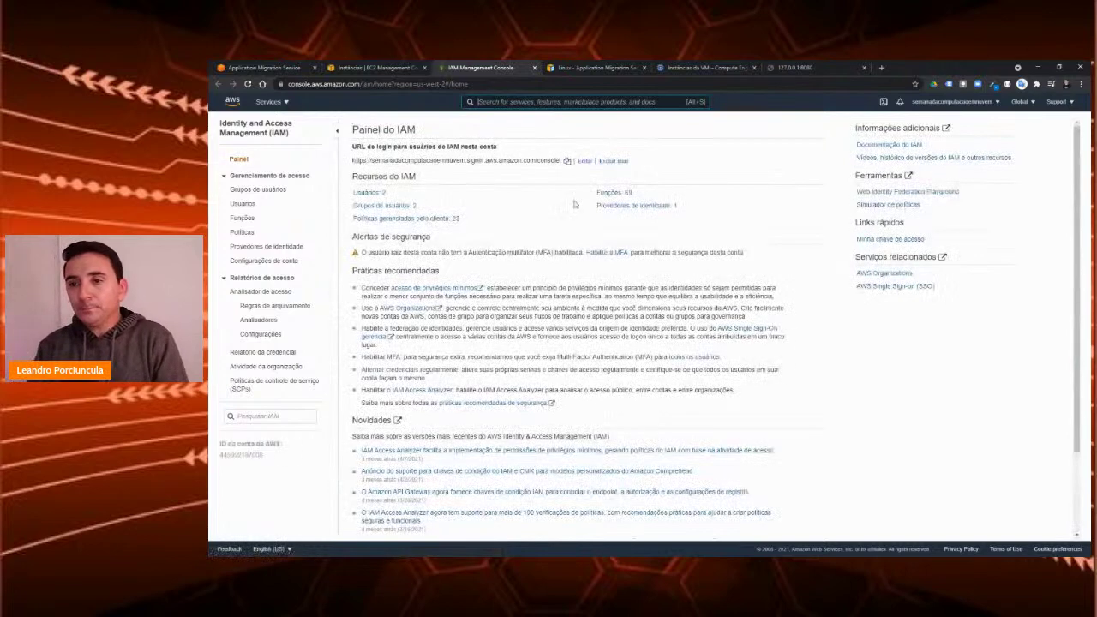
# Step: Go to the IAM Users list and start adding a new user
pyautogui.hotkey('ctrl', '+')
pyautogui.hotkey('ctrl', '+')
pyautogui.hotkey('ctrl', '+')
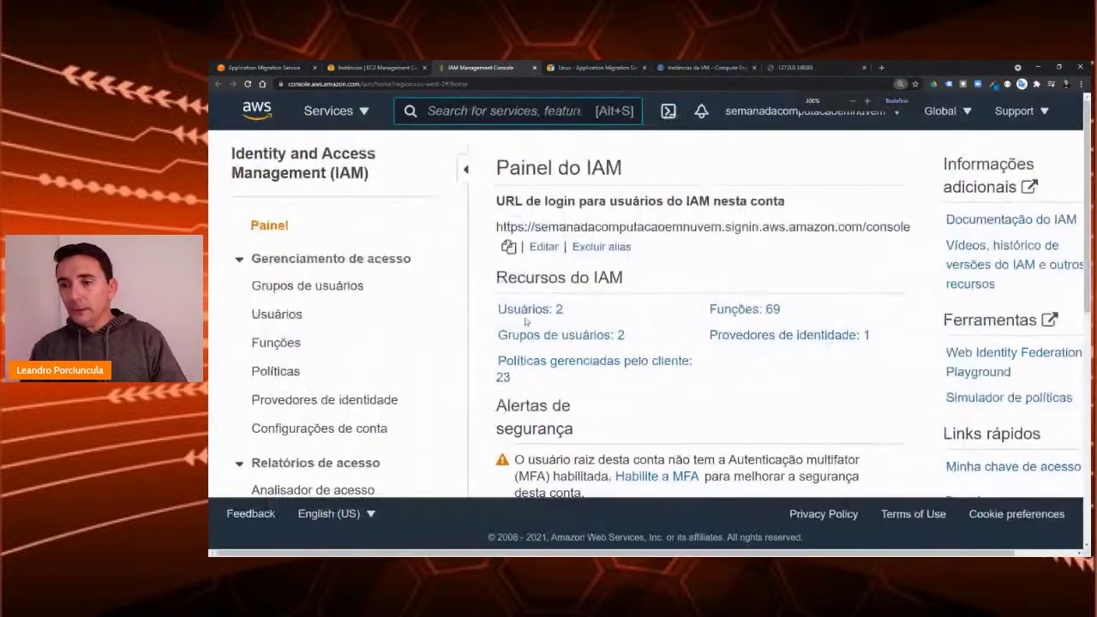
pyautogui.hotkey('ctrl', '-')
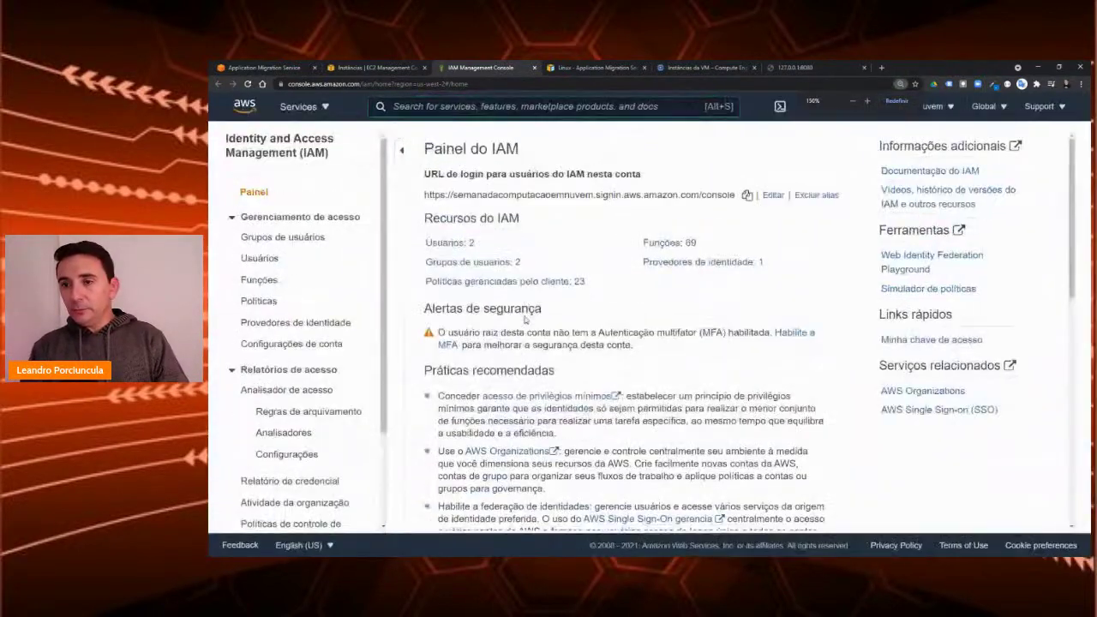
pyautogui.click(447, 245)
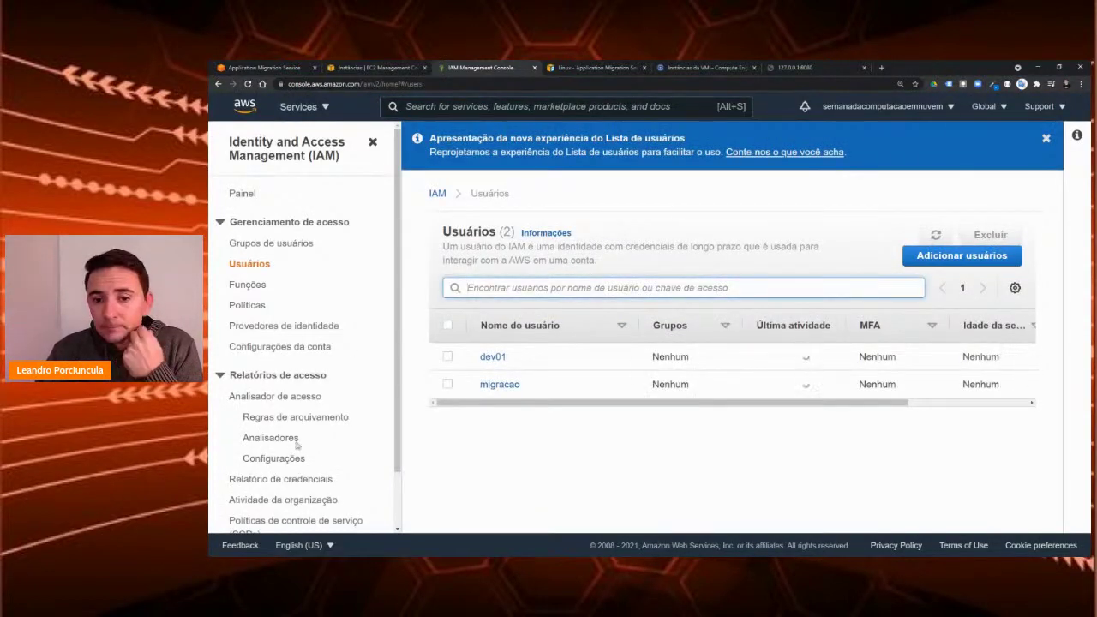
pyautogui.click(967, 263)
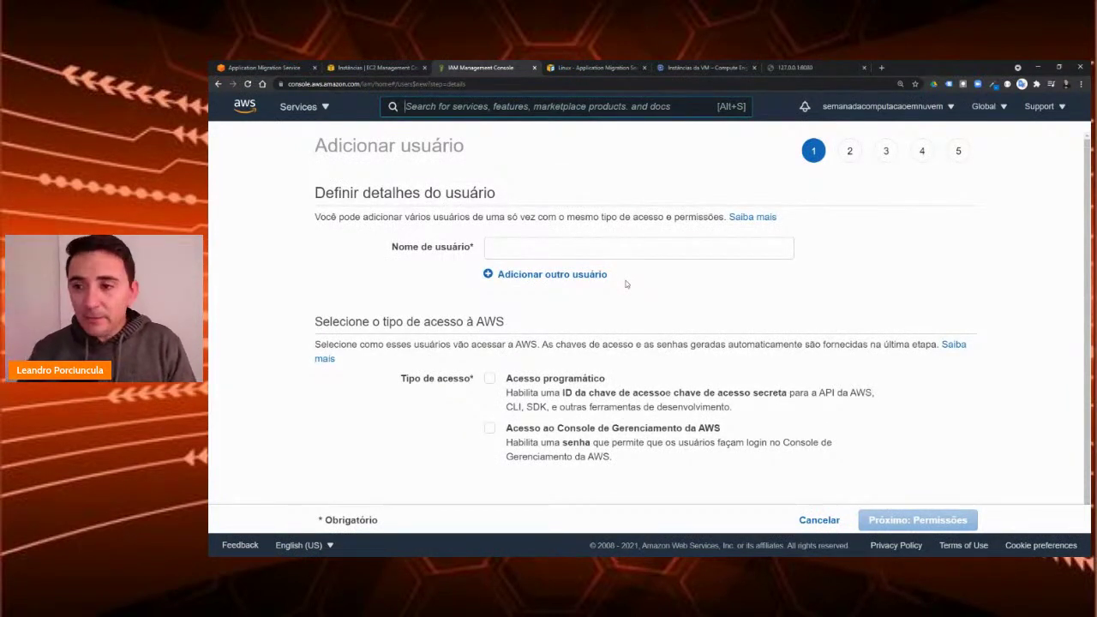
# Step: Name the user 'migrar', enable programmatic access and proceed to permissions
pyautogui.click(522, 246)
pyautogui.write('migrar')
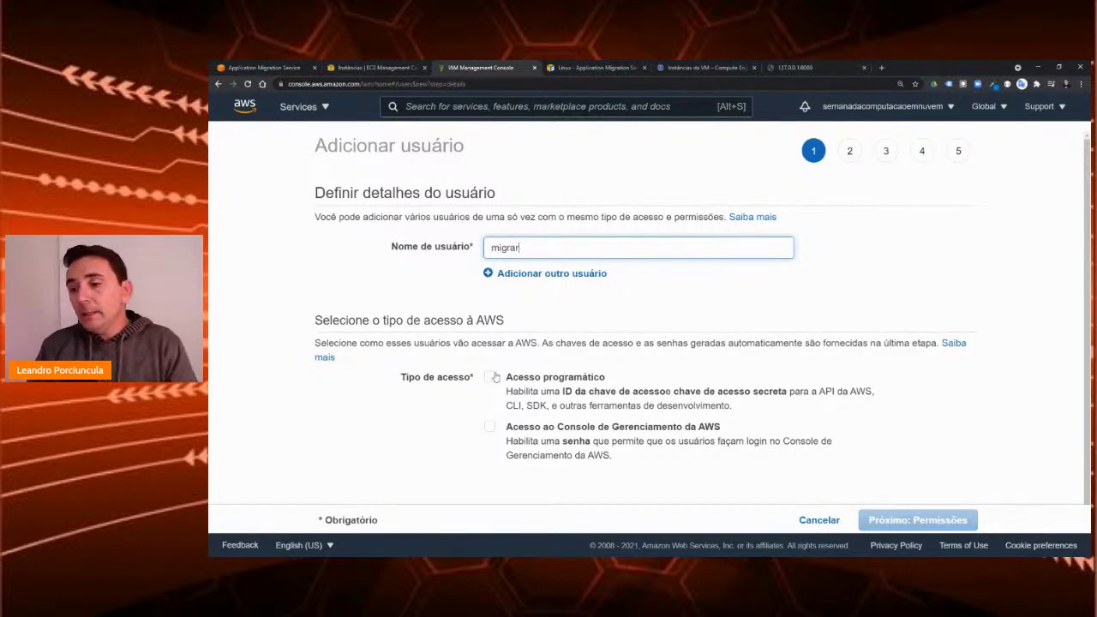
pyautogui.click(490, 378)
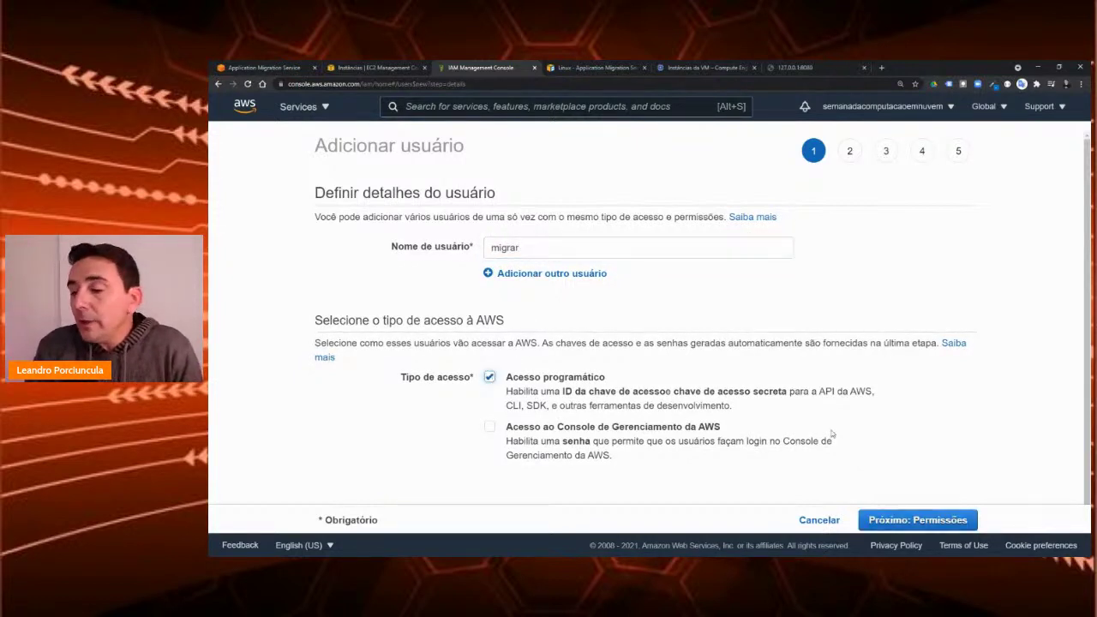
pyautogui.click(932, 523)
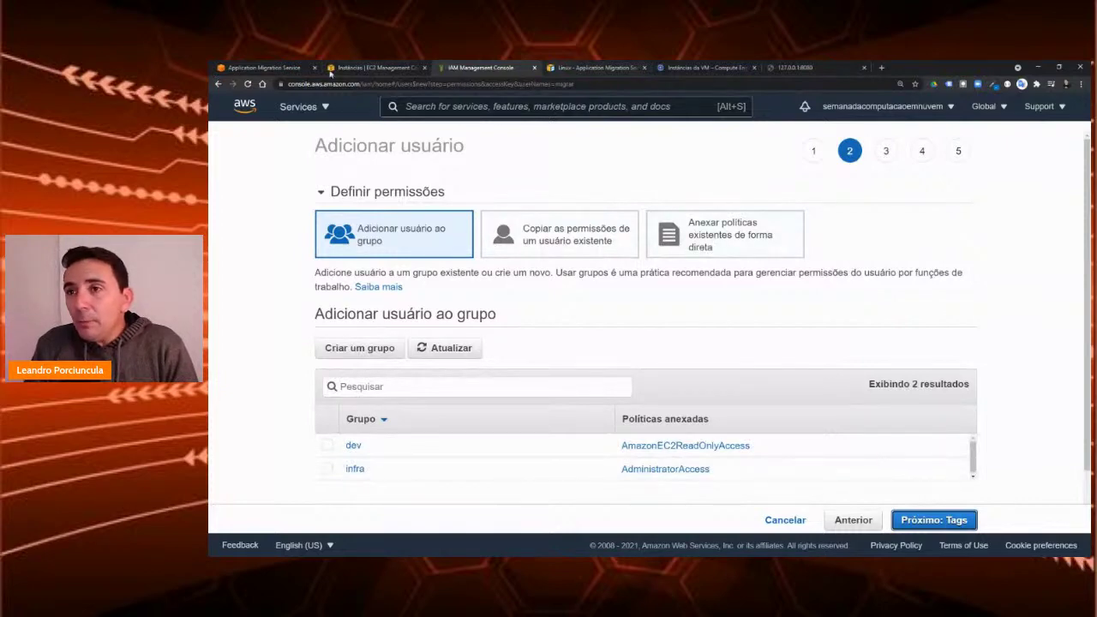
# Step: Open the AWS credentials-generation guide from the Linux docs and review its step 5 policy
pyautogui.click(590, 68)
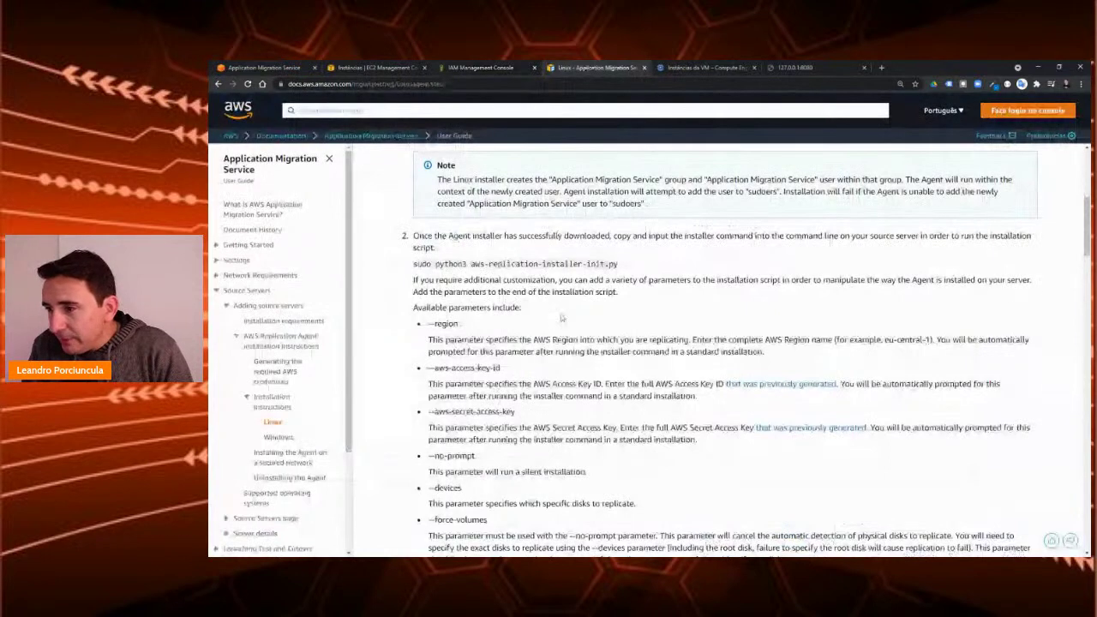
pyautogui.scroll(-1, 561, 318)
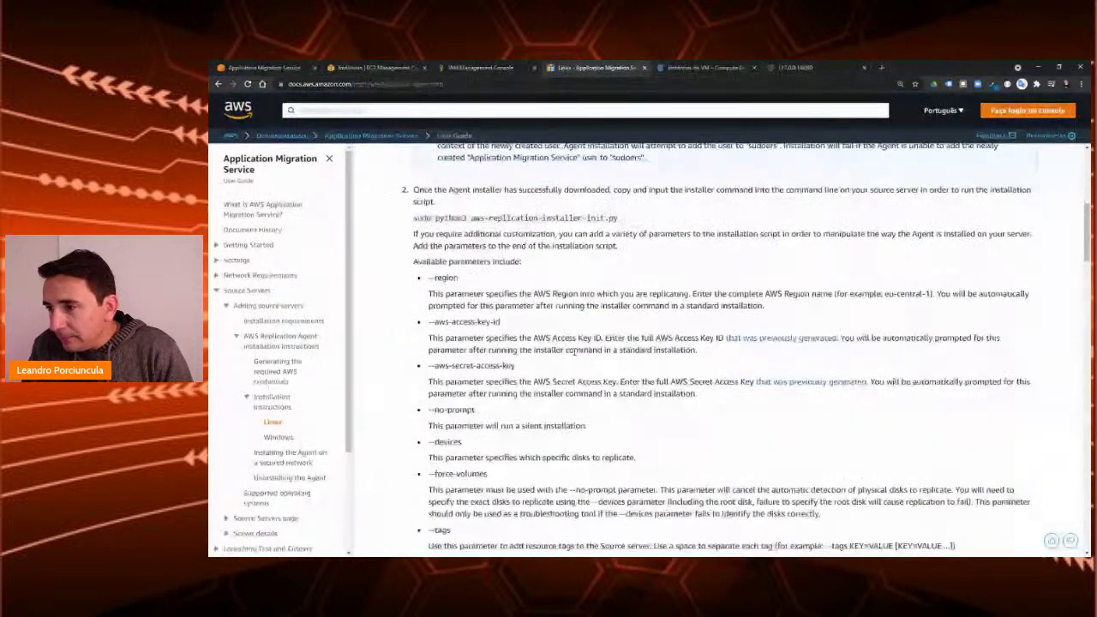
pyautogui.middleClick(784, 340)
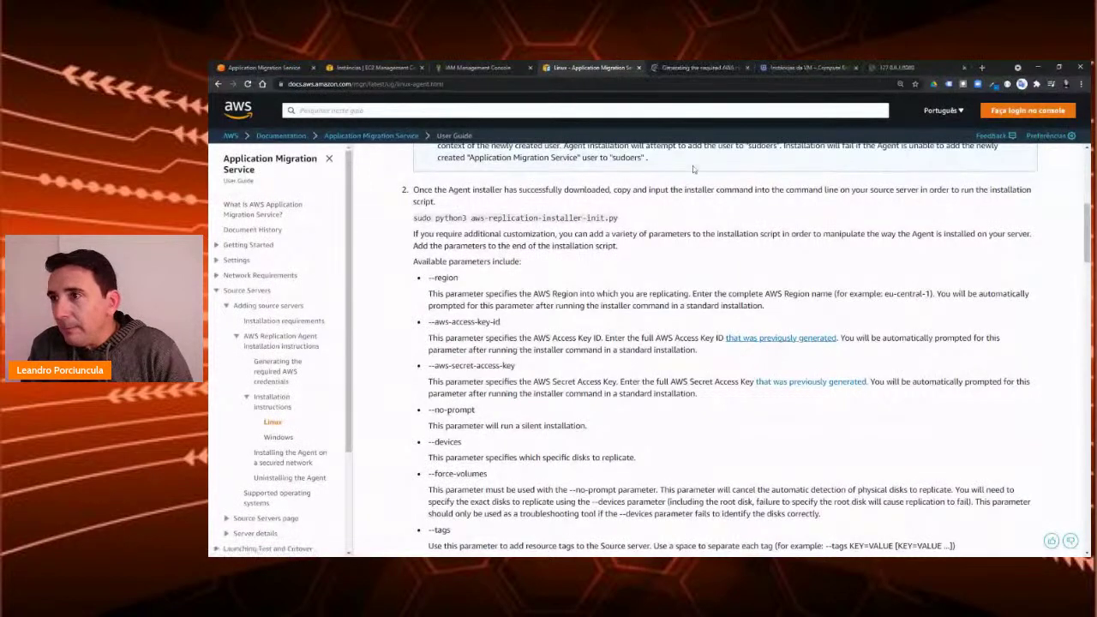
pyautogui.click(699, 67)
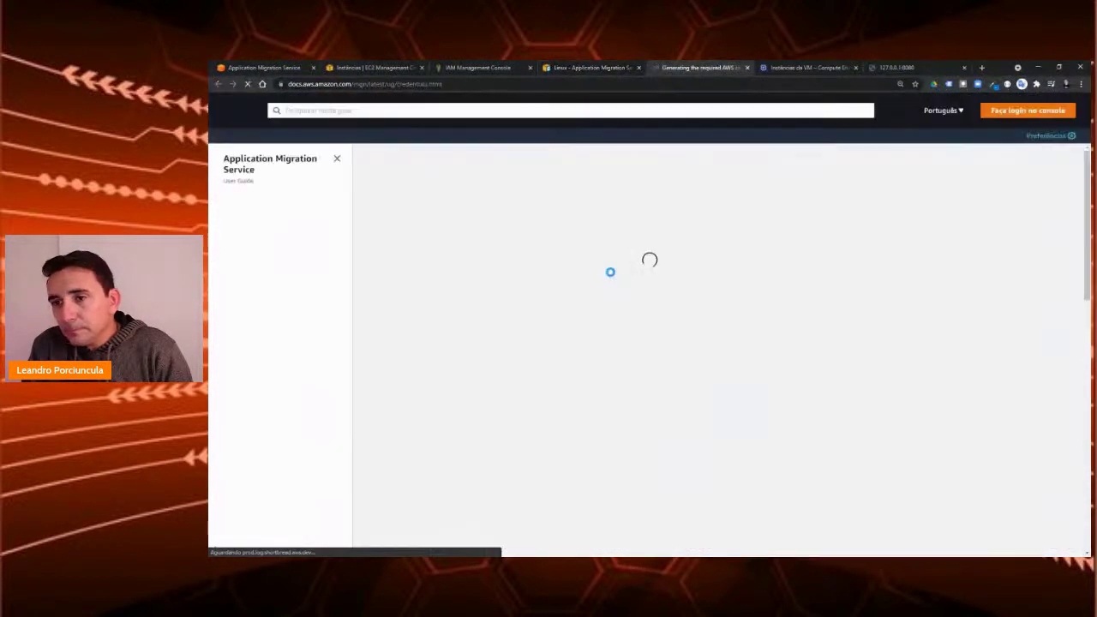
pyautogui.scroll(-10, 609, 352)
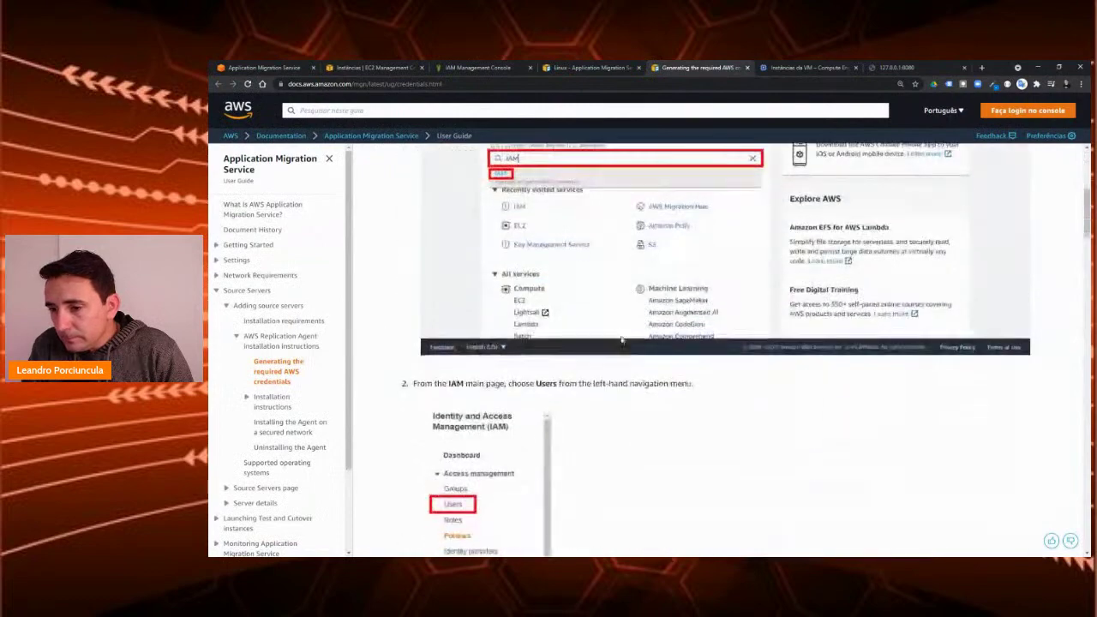
pyautogui.scroll(-10, 600, 330)
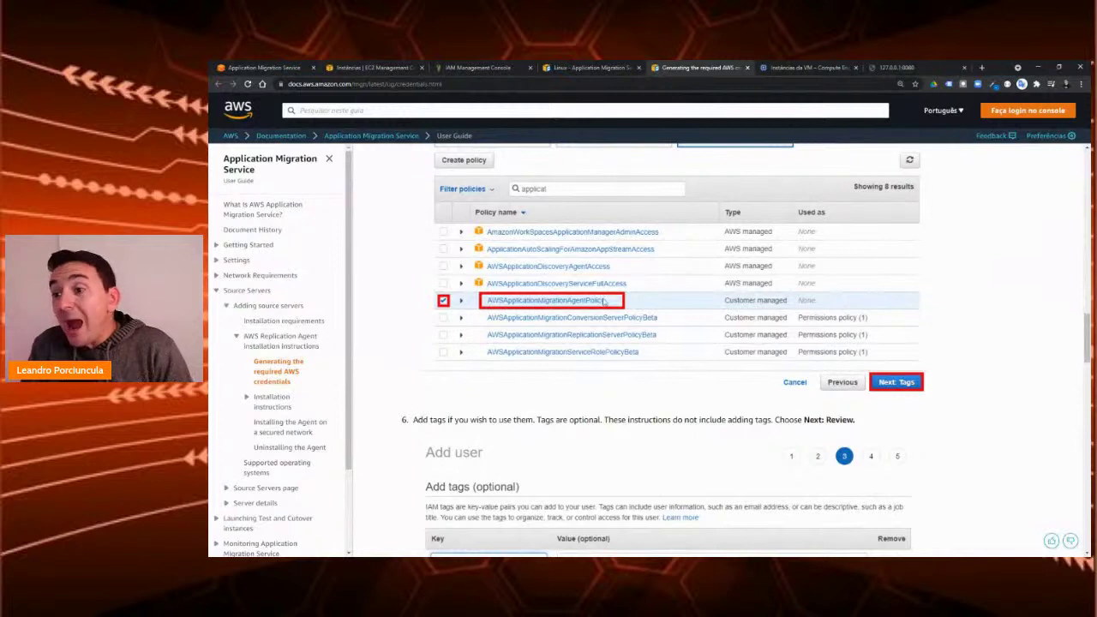
pyautogui.click(467, 67)
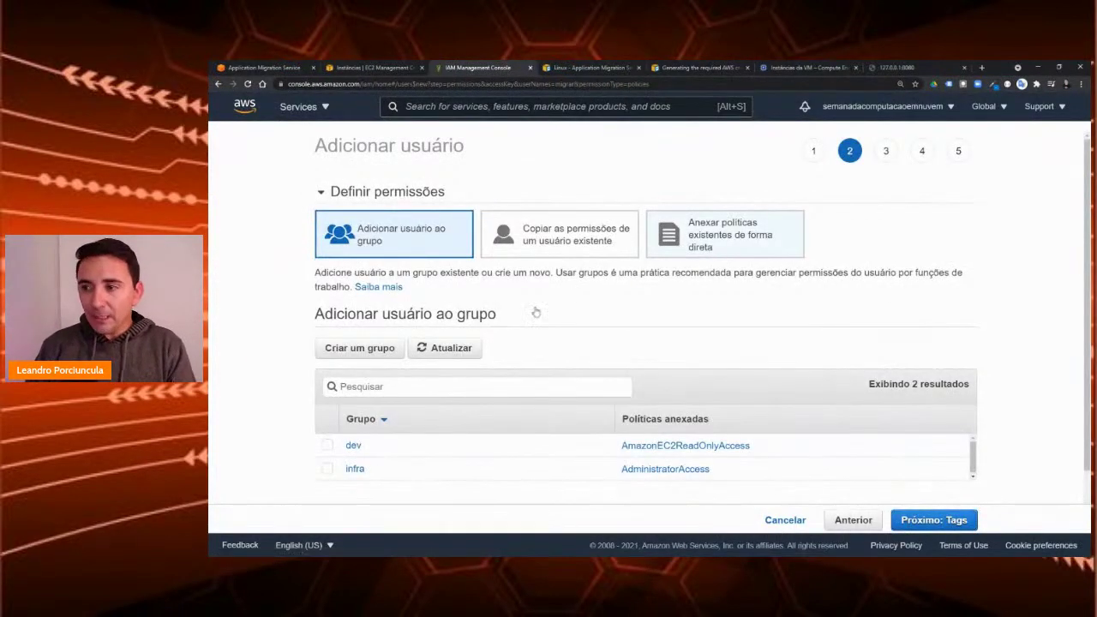
# Step: Attach AWSApplicationMigrationAgentPolicy to migrar, skip tags and create the user
pyautogui.click(697, 243)
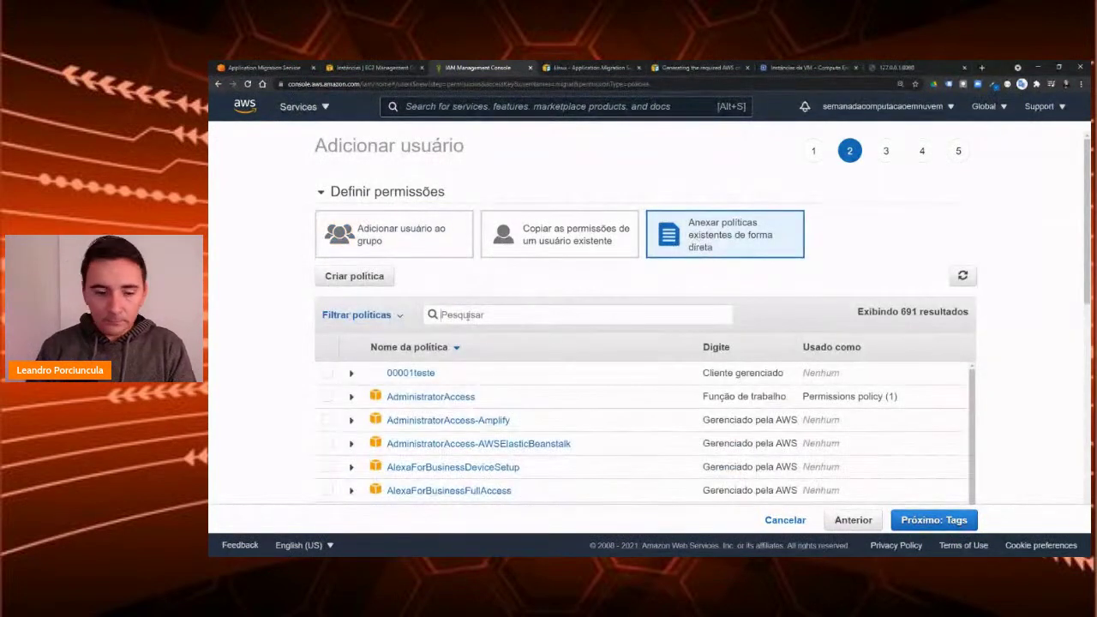
pyautogui.click(468, 314)
pyautogui.write('agent')
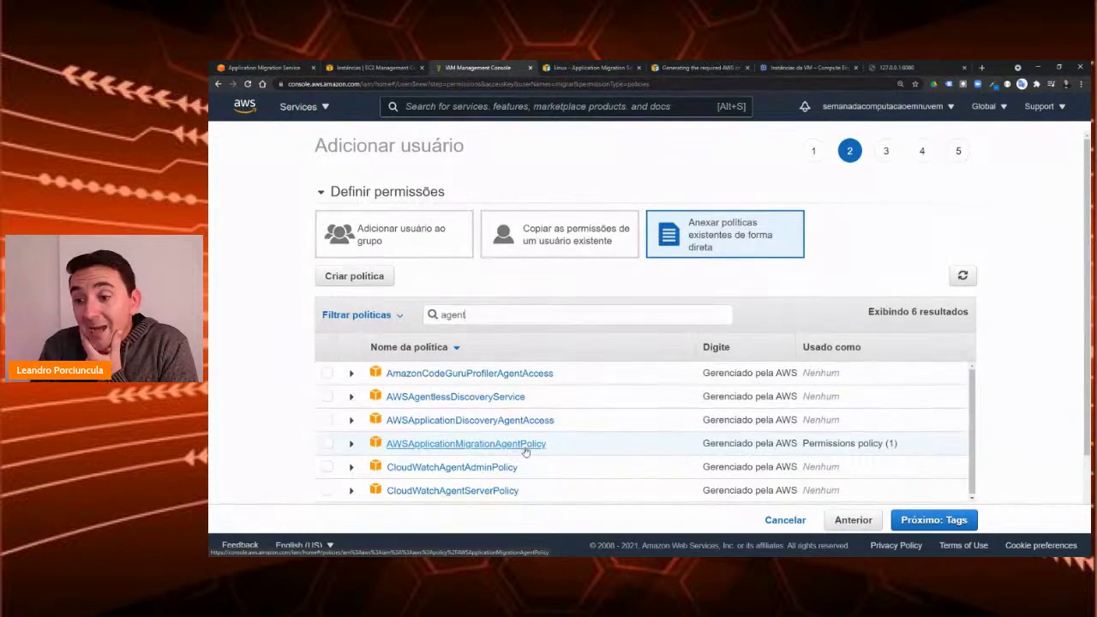
pyautogui.click(327, 443)
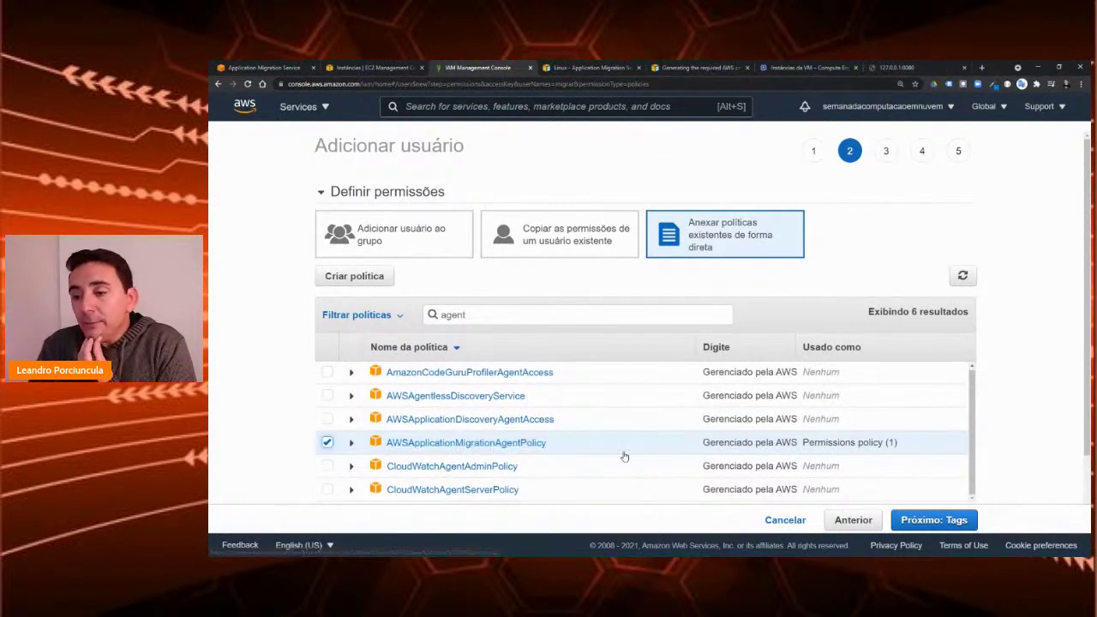
pyautogui.click(932, 520)
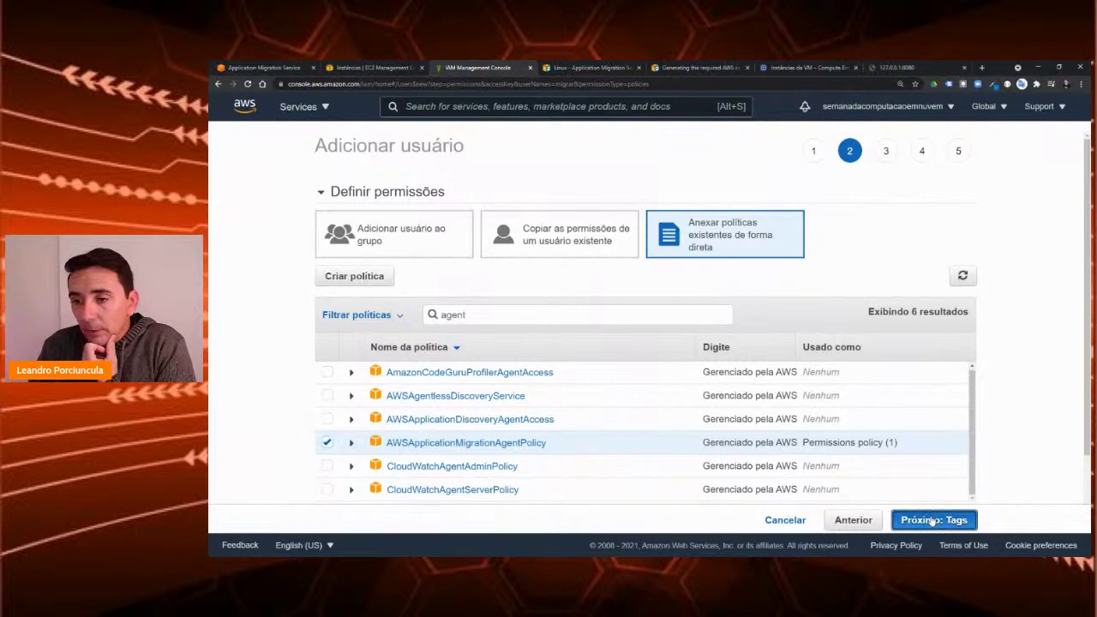
pyautogui.click(921, 523)
pyautogui.click(926, 524)
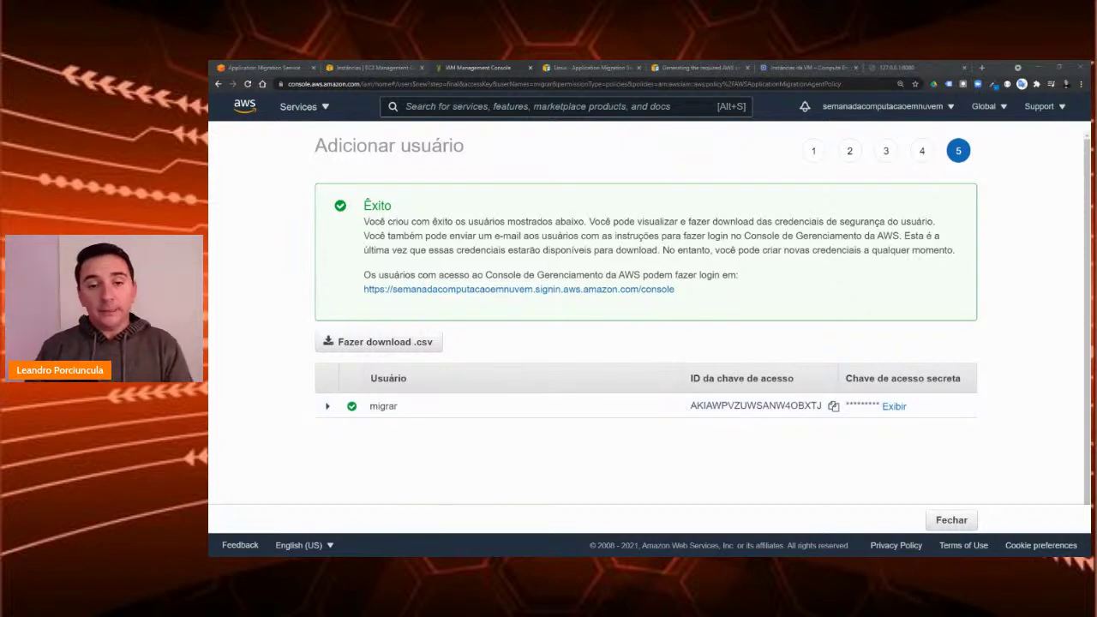
# Step: Save migrar's access key ID and secret access key in Notepad, then close the wizard
pyautogui.hotkey('ctrl', 'v')
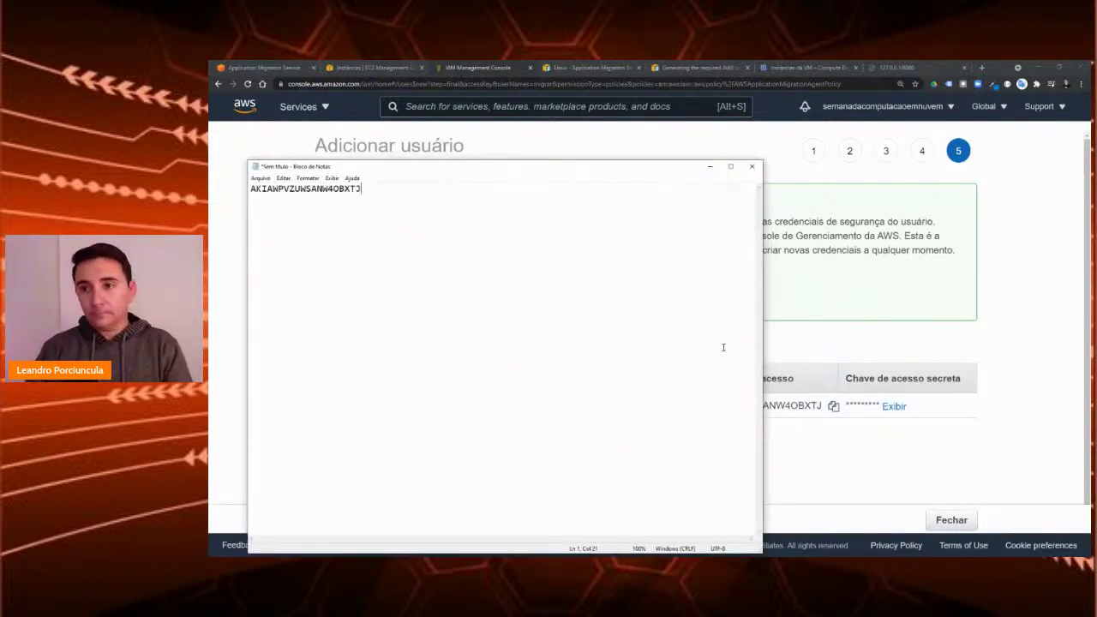
pyautogui.tripleClick(896, 408)
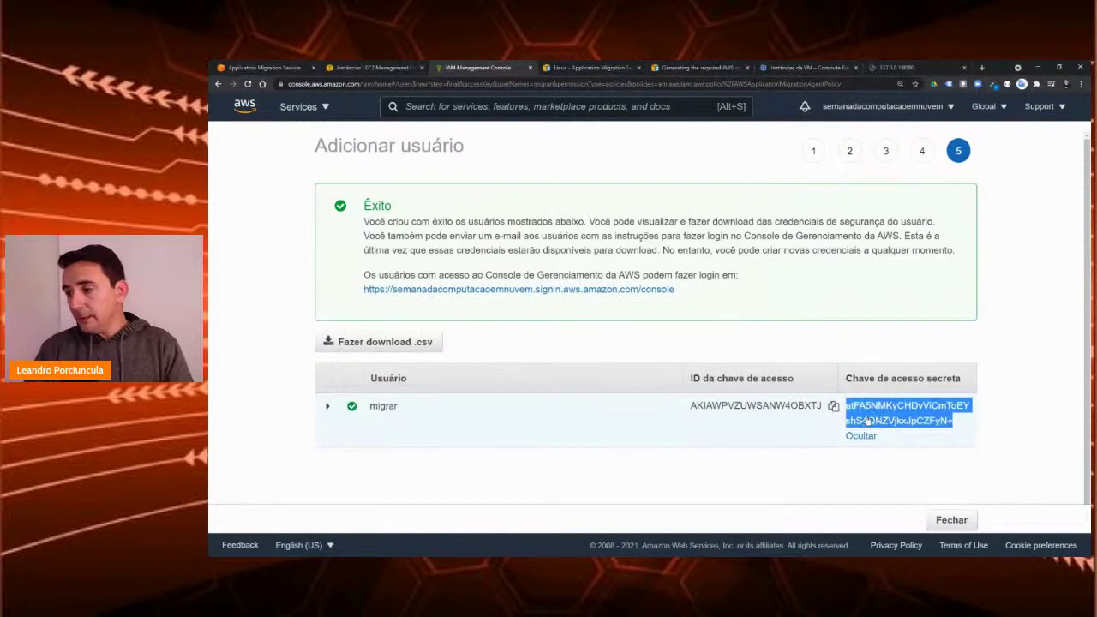
pyautogui.rightClick(871, 422)
pyautogui.click(874, 430)
pyautogui.hotkey('alt', 'Tab')
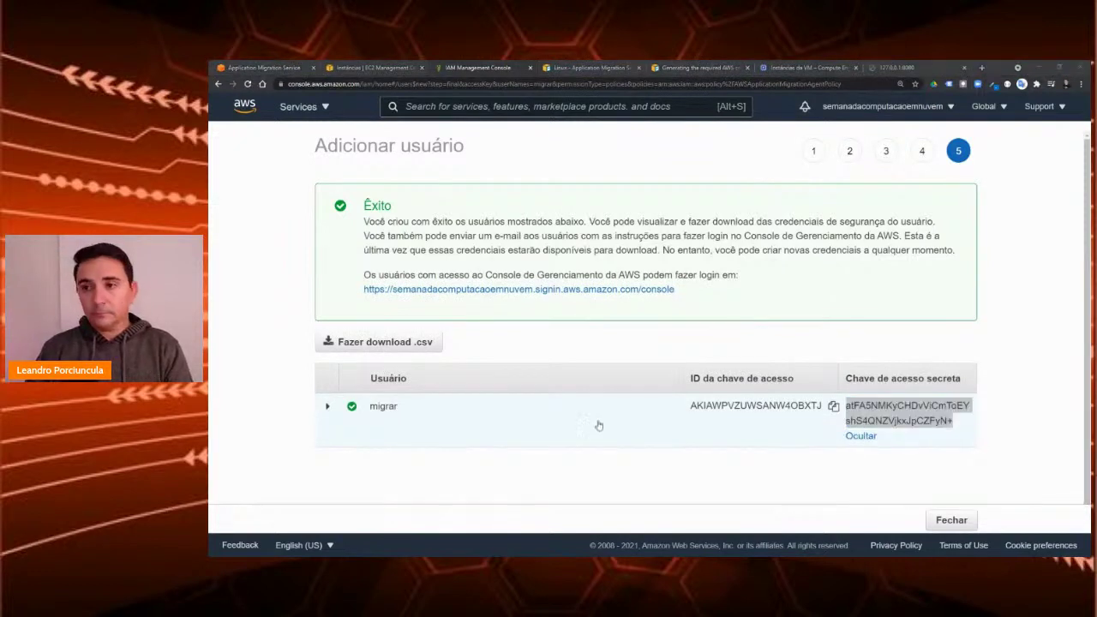
pyautogui.hotkey('ctrl', 'v')
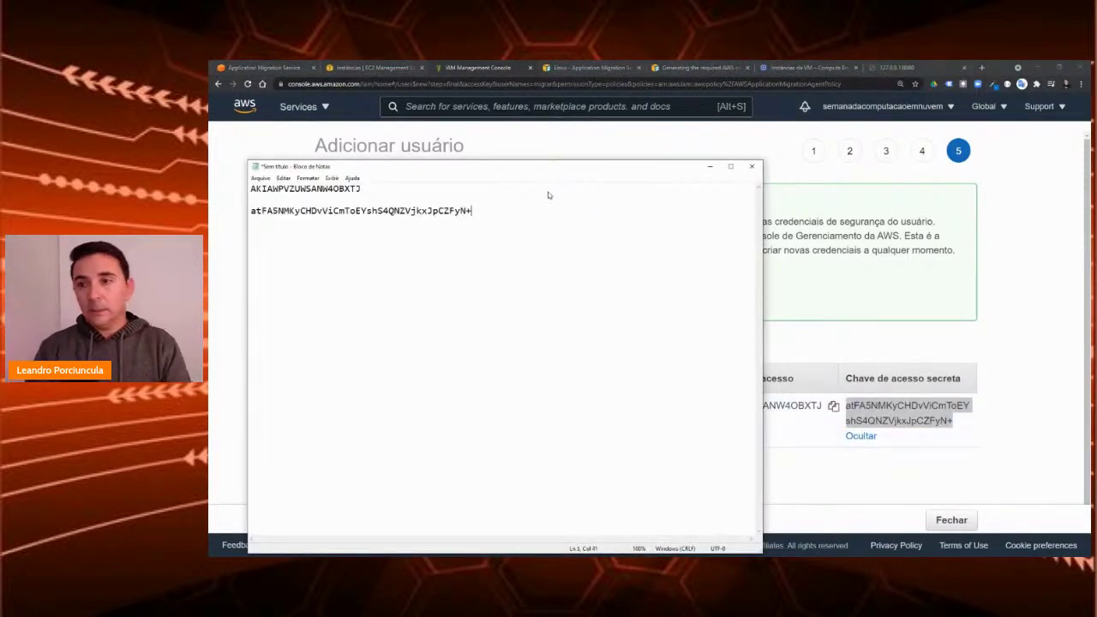
pyautogui.hotkey('alt', 'Tab')
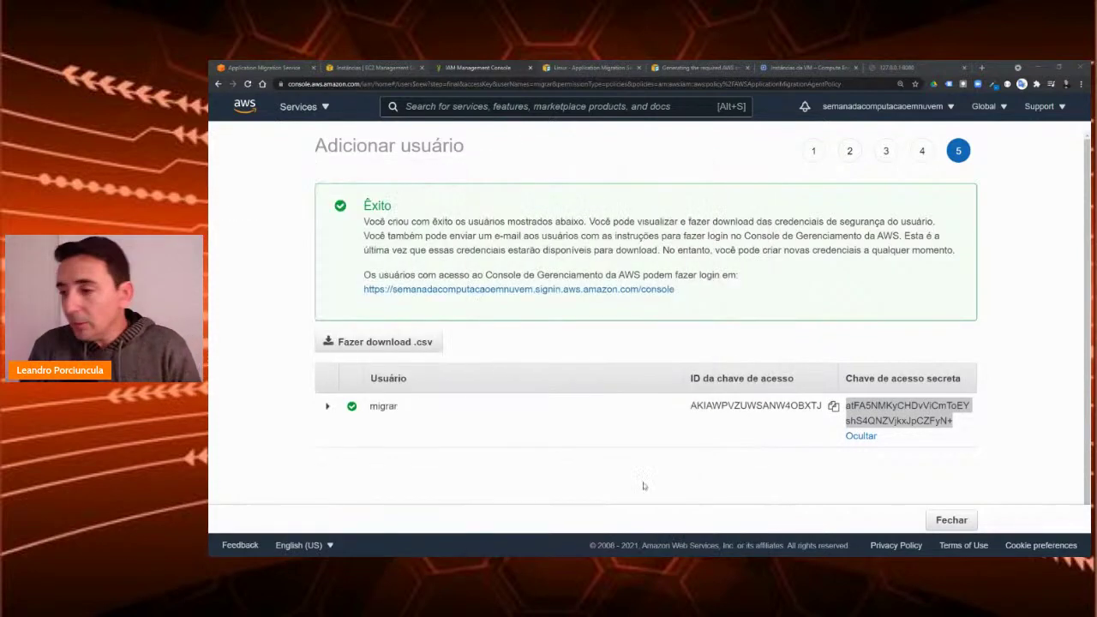
pyautogui.click(952, 519)
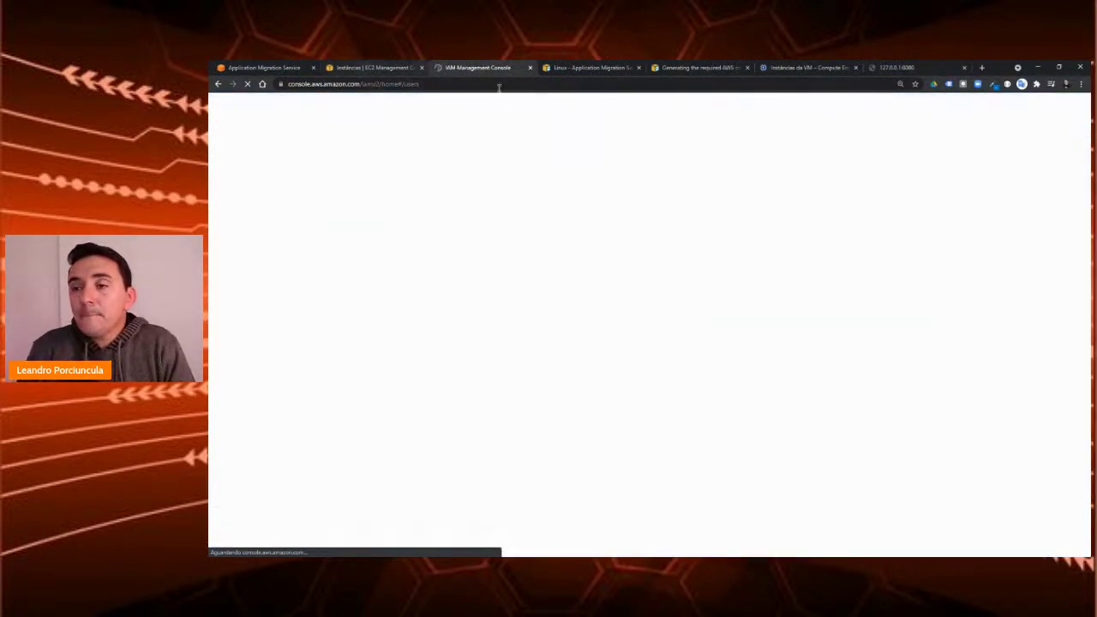
# Step: In the Linux agent installation docs, review the aws-access-key-id and secret access key parameters
pyautogui.click(590, 68)
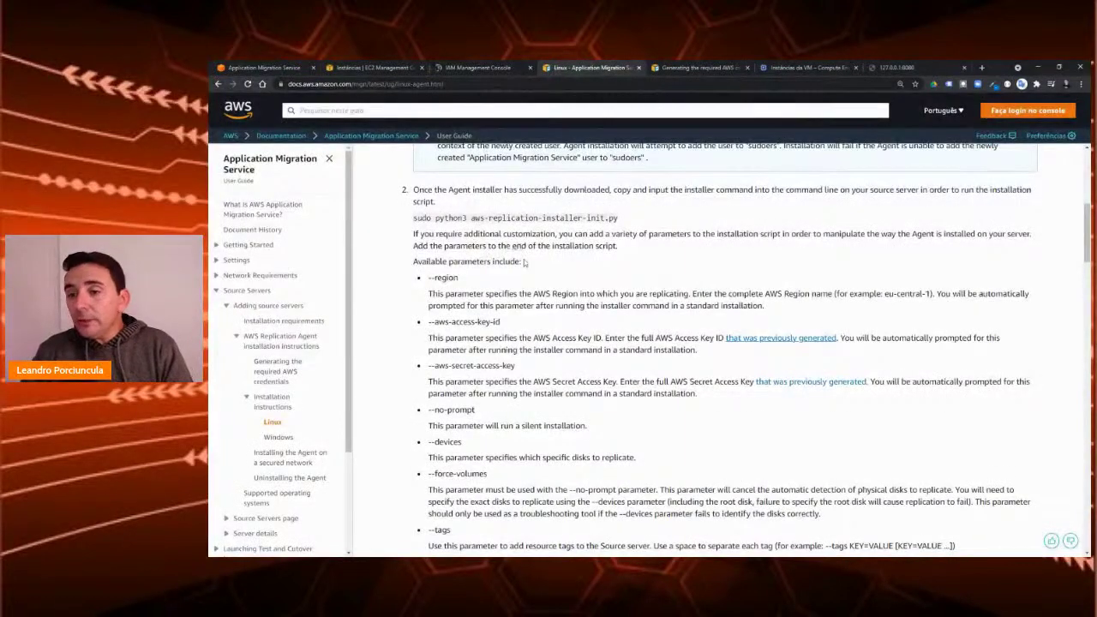
pyautogui.scroll(1, 527, 266)
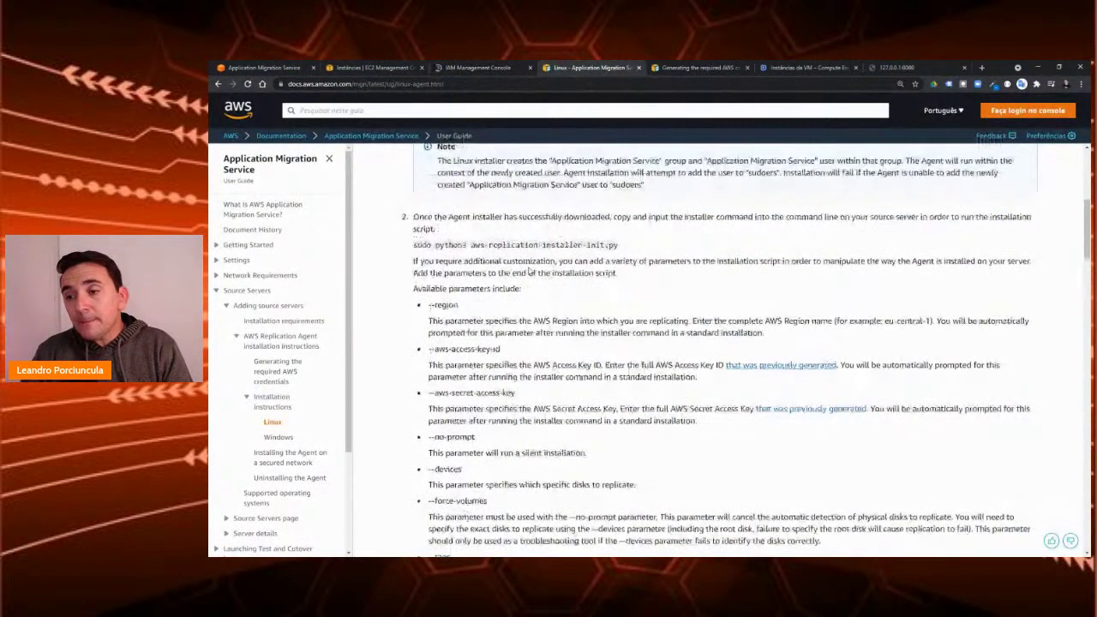
pyautogui.scroll(2, 530, 271)
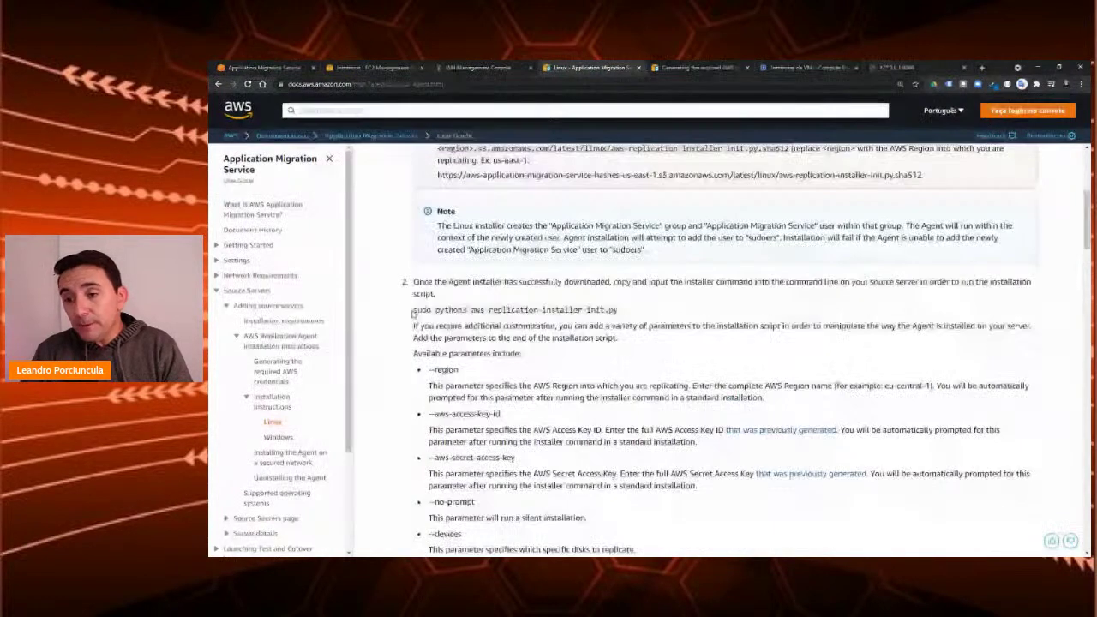
pyautogui.moveTo(618, 310); pyautogui.dragTo(474, 311)
pyautogui.scroll(-2, 425, 328)
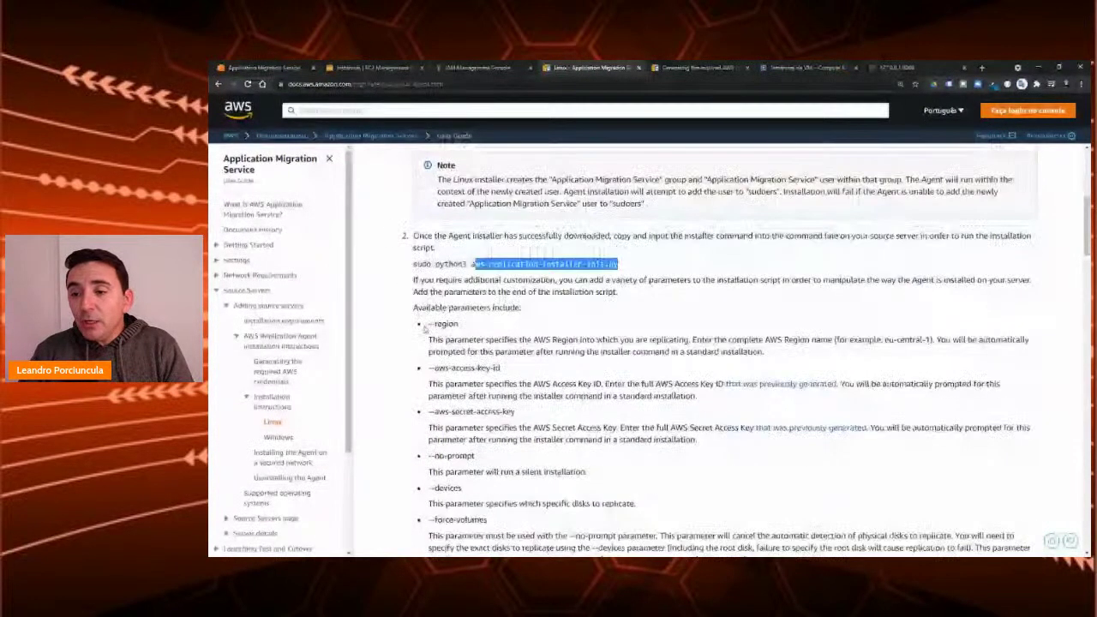
pyautogui.moveTo(436, 368); pyautogui.dragTo(500, 367)
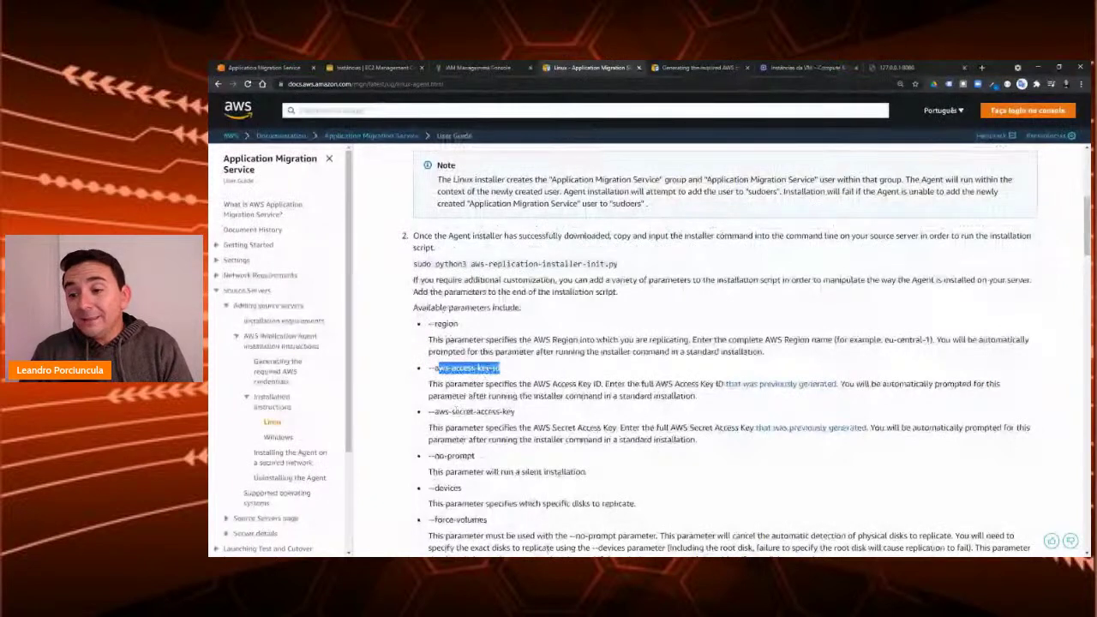
pyautogui.moveTo(452, 411); pyautogui.dragTo(504, 412)
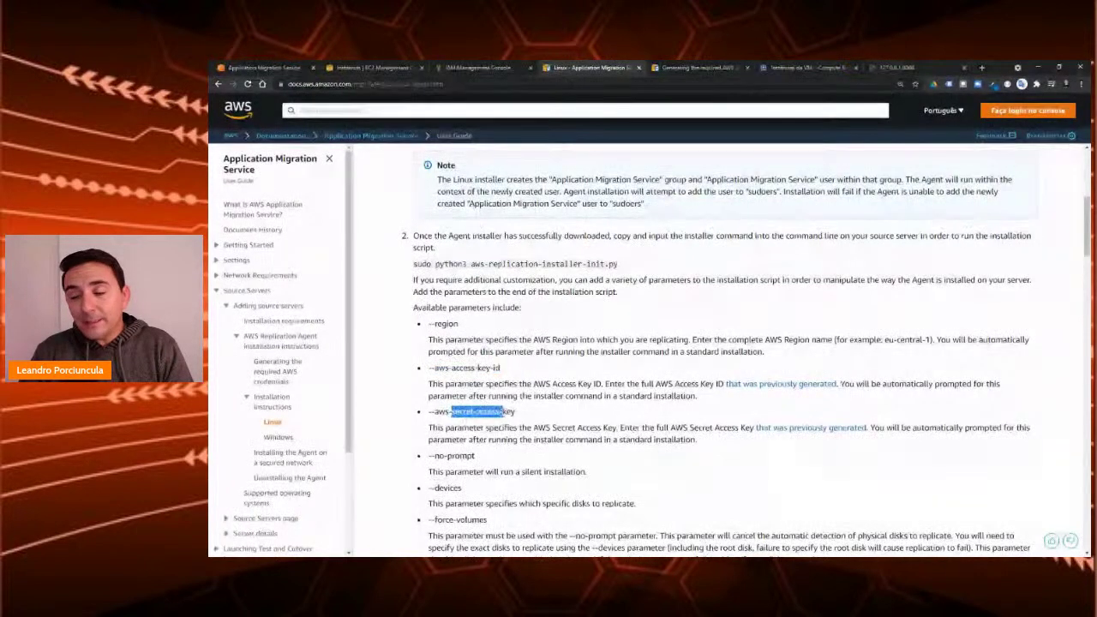
# Step: Copy the sudo python3 aws-replication-installer-init.py command from step 2
pyautogui.scroll(-1, 520, 425)
pyautogui.scroll(-3, 521, 424)
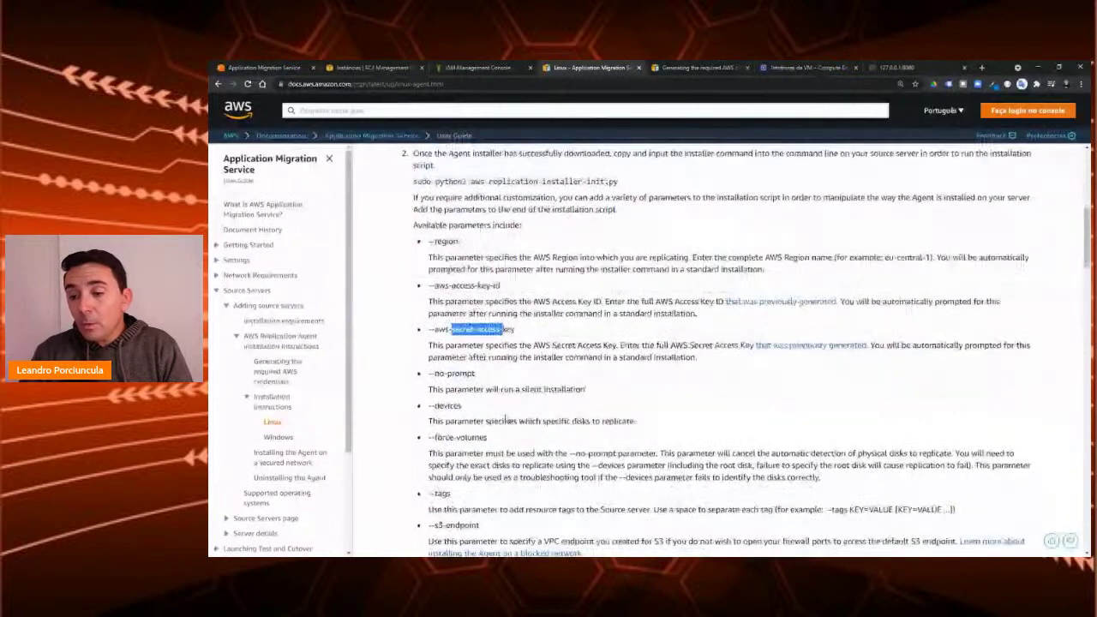
pyautogui.scroll(-3, 465, 414)
pyautogui.scroll(7, 417, 354)
pyautogui.moveTo(418, 354); pyautogui.dragTo(617, 356)
pyautogui.hotkey('alt', 'Tab')
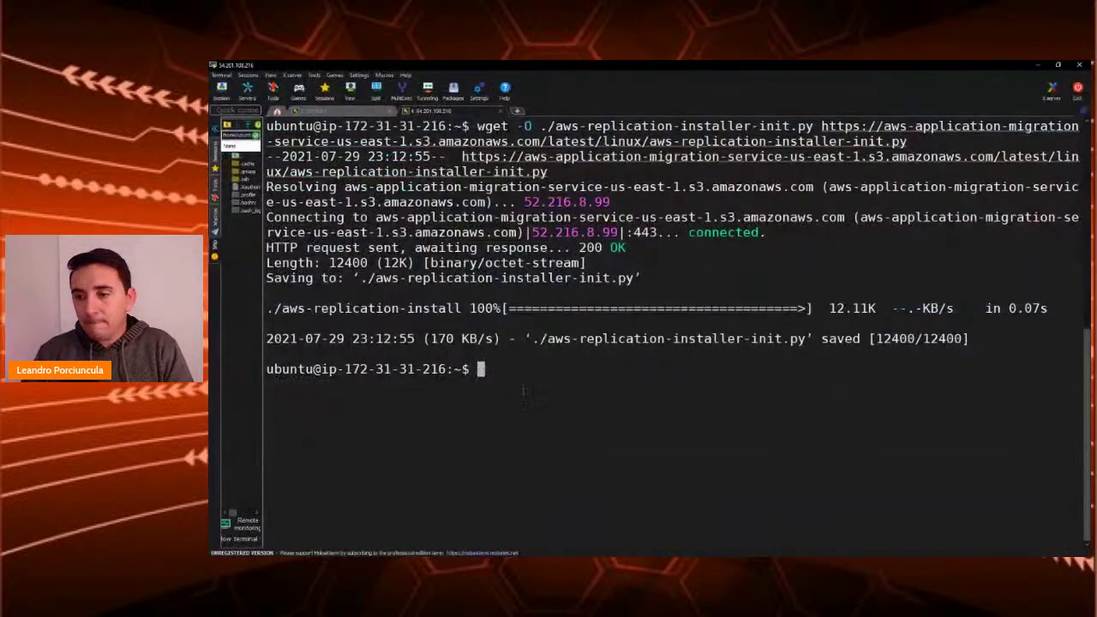
# Step: Paste the sudo python3 aws-replication-installer-init.py command into the migrar SSH terminal and run it
pyautogui.rightClick(524, 391)
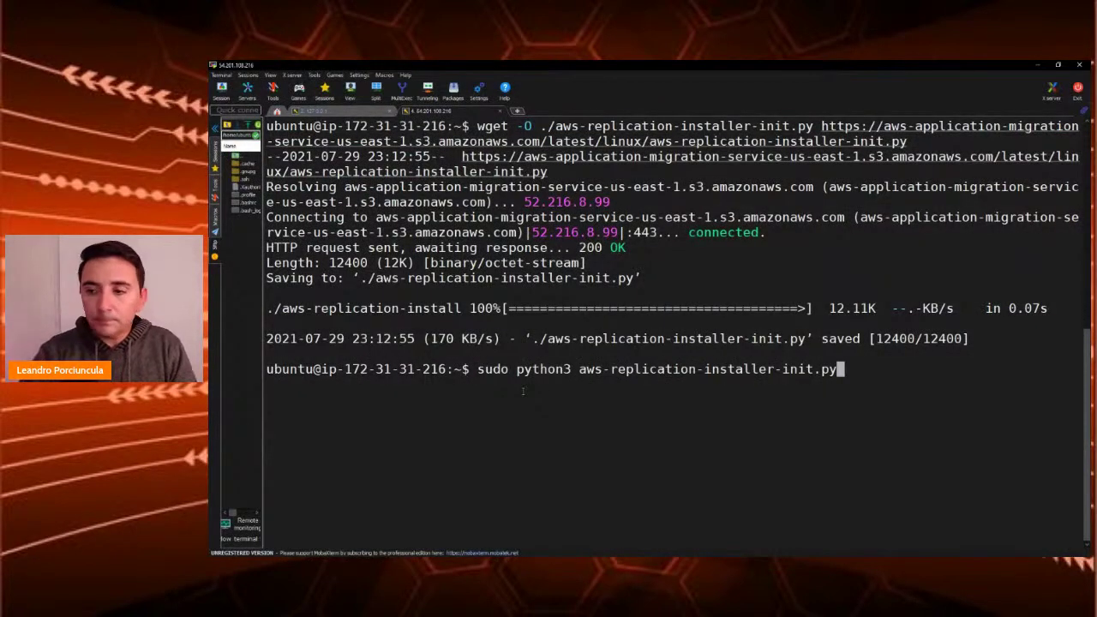
pyautogui.press('Return')
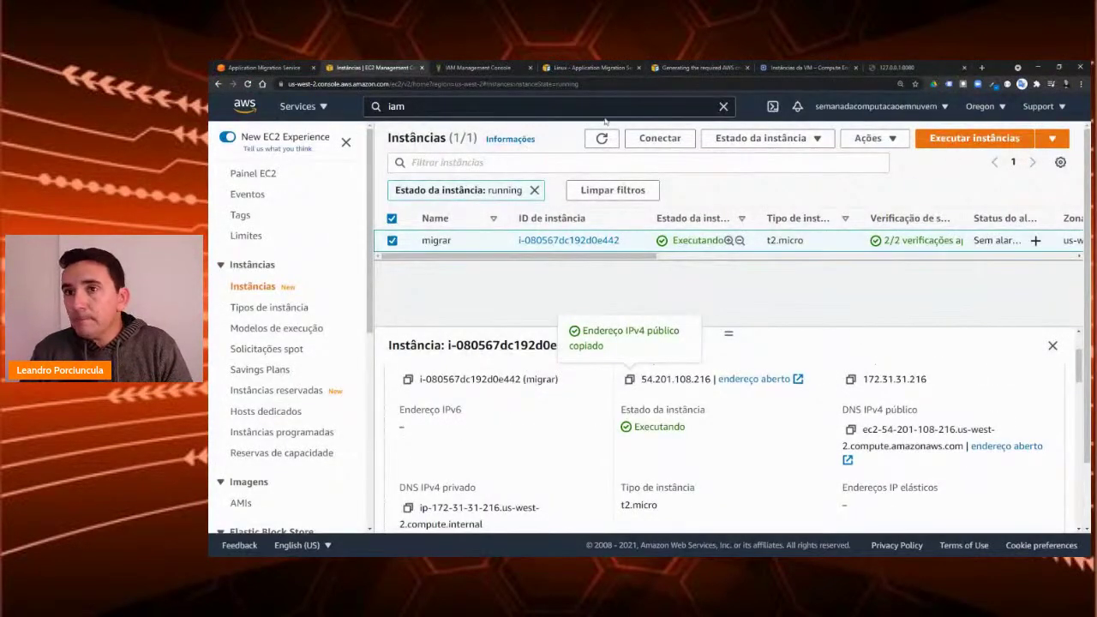
# Step: Copy us-east-2 from the Application Migration Service region list and paste it at the installer's region prompt
pyautogui.click(306, 68)
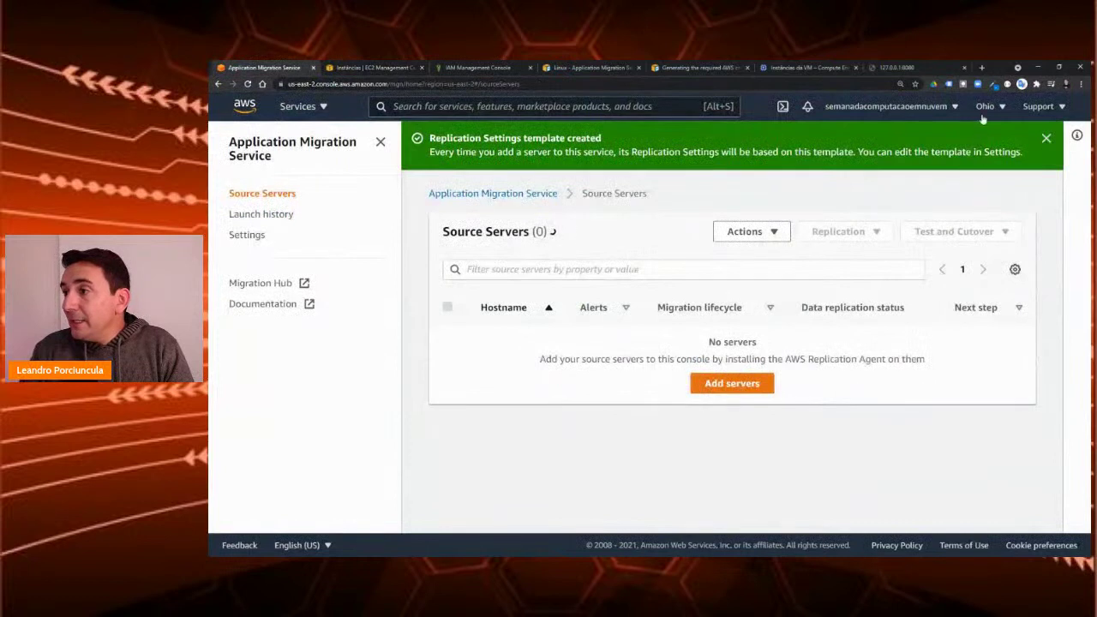
pyautogui.click(1002, 107)
pyautogui.doubleClick(935, 162)
pyautogui.rightClick(939, 163)
pyautogui.click(955, 231)
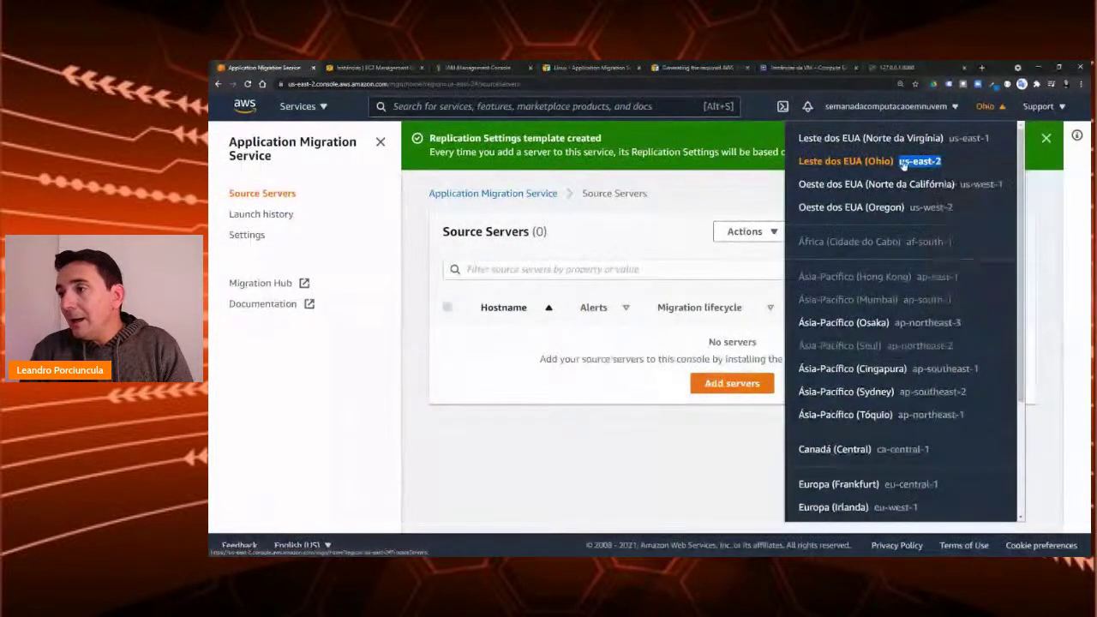
pyautogui.click(477, 126)
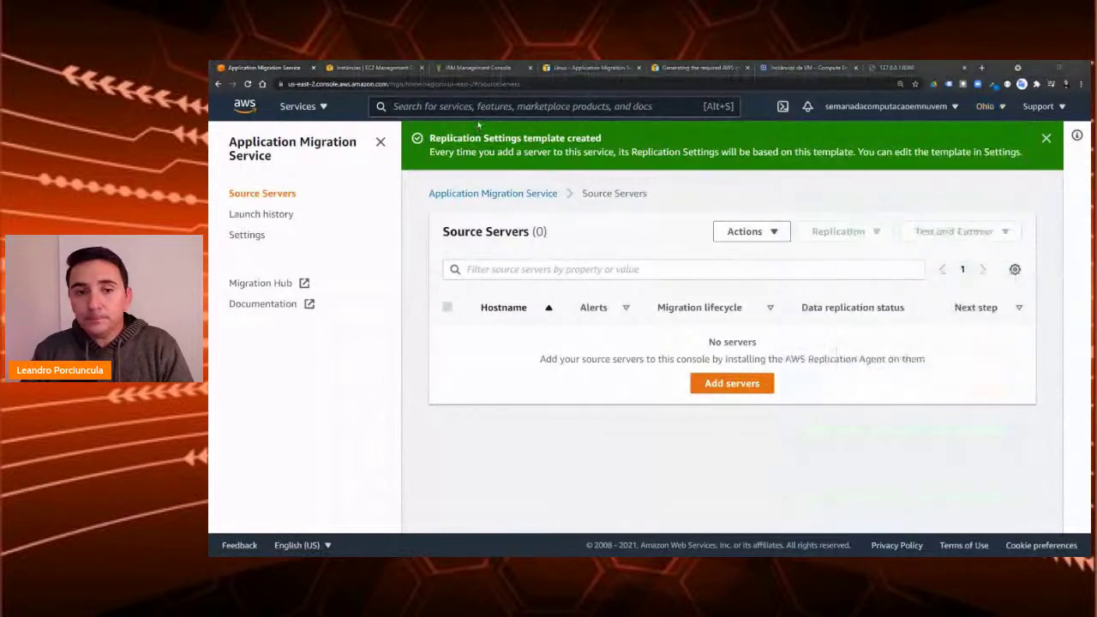
pyautogui.hotkey('alt', 'Tab')
pyautogui.rightClick(779, 415)
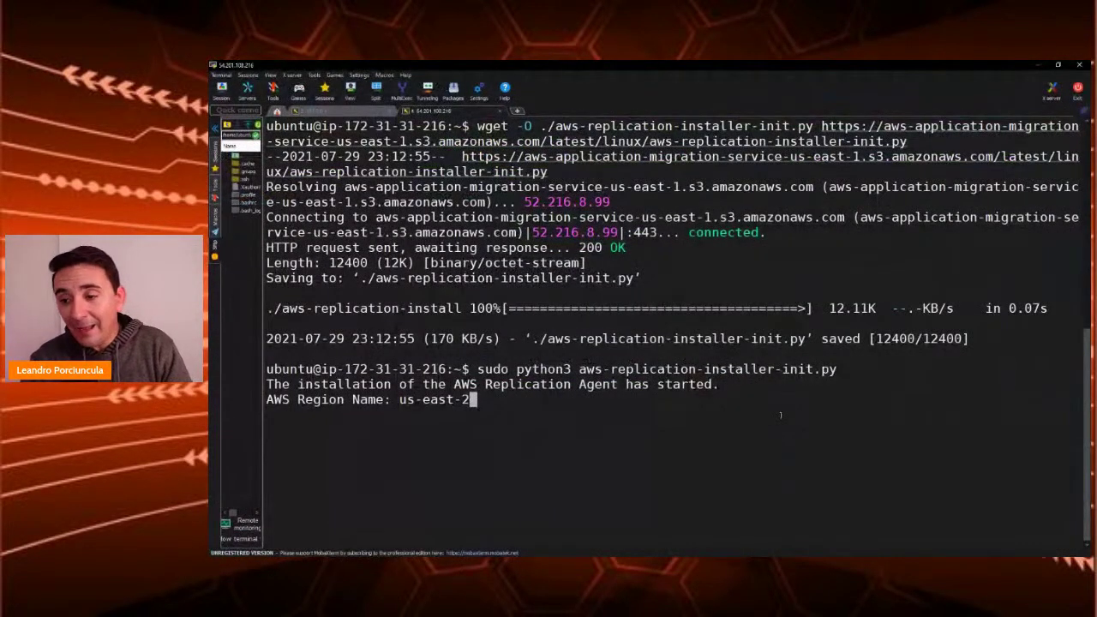
# Step: Submit region us-east-2 and enter the copied access key ID at the installer prompt
pyautogui.press('Return')
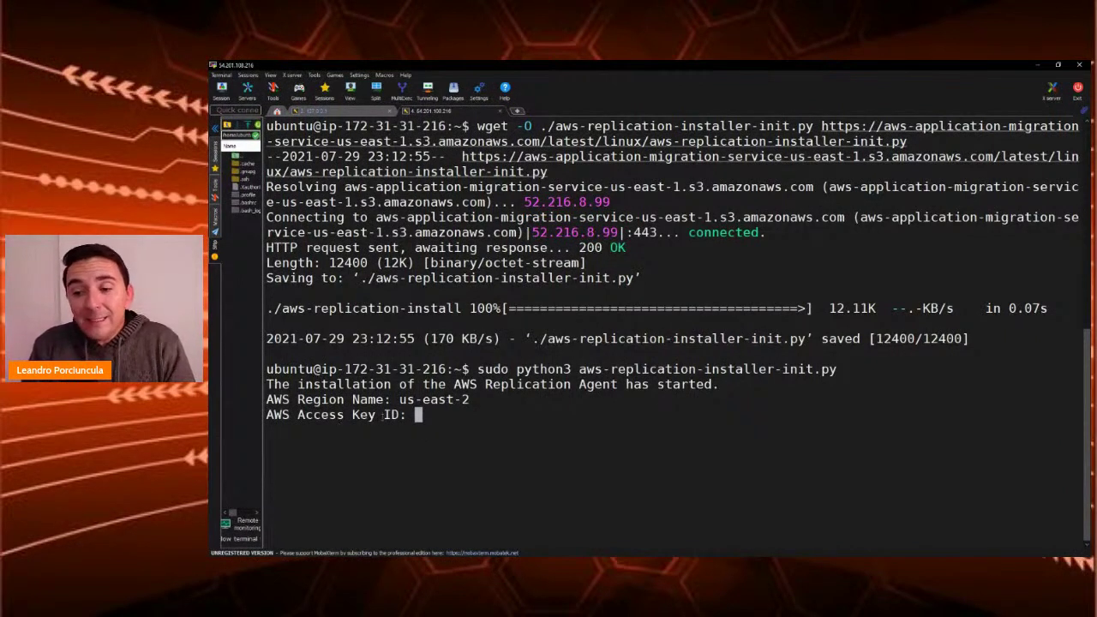
pyautogui.hotkey('alt', 'Tab')
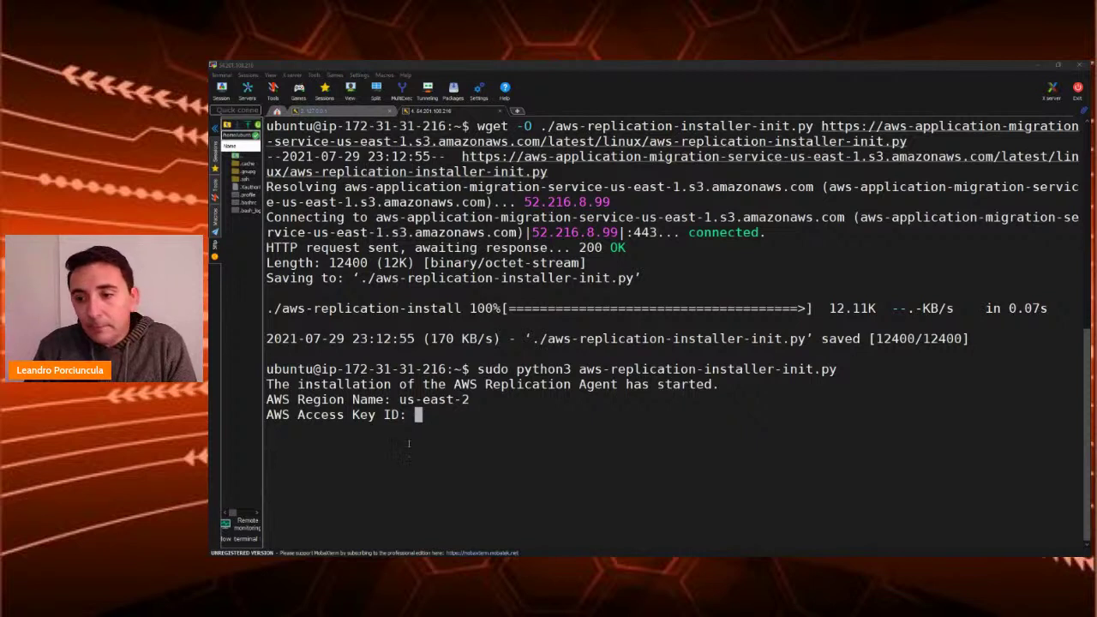
pyautogui.hotkey('alt', 'Tab')
pyautogui.rightClick(424, 418)
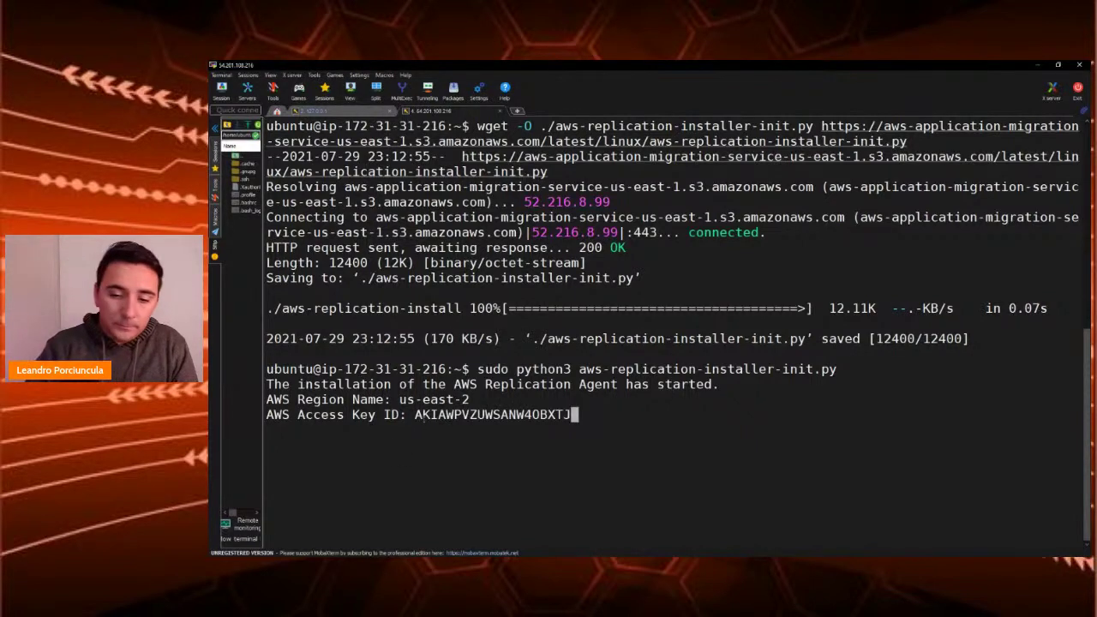
pyautogui.press('Return')
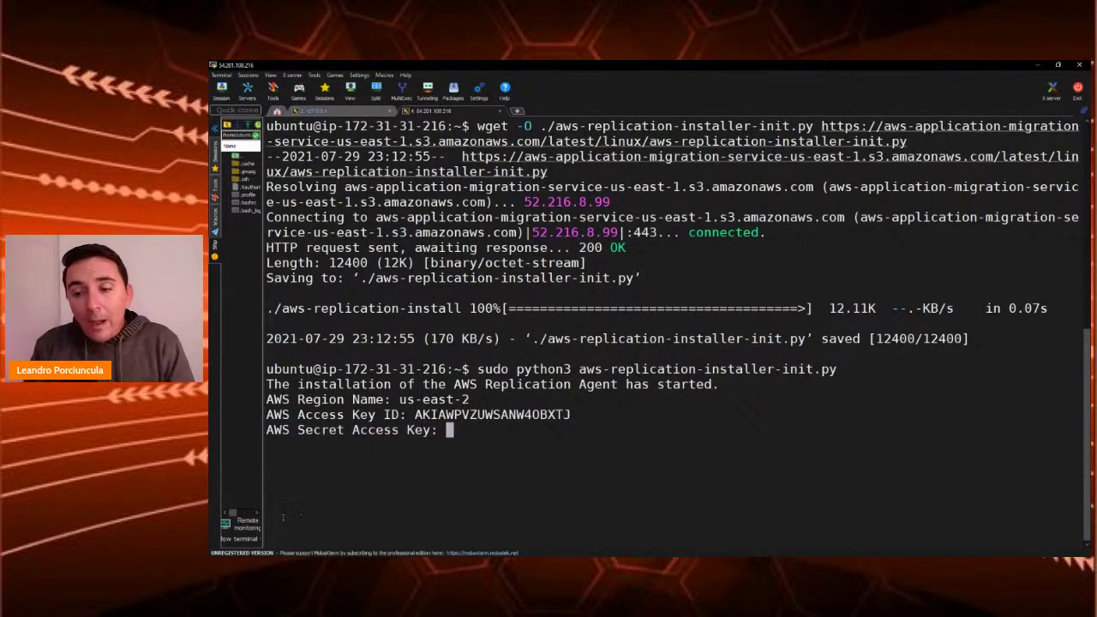
# Step: Enter the secret access key from Notepad and choose to replicate all disks (/dev/xvda)
pyautogui.hotkey('alt', 'Tab')
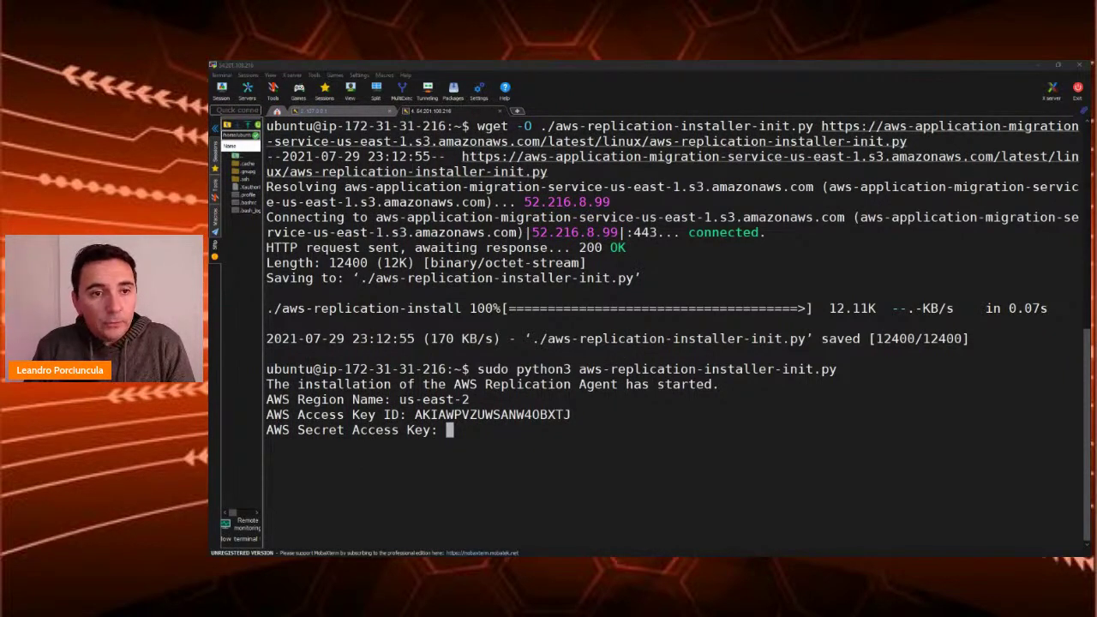
pyautogui.hotkey('alt', 'Tab')
pyautogui.hotkey('alt', 'Tab')
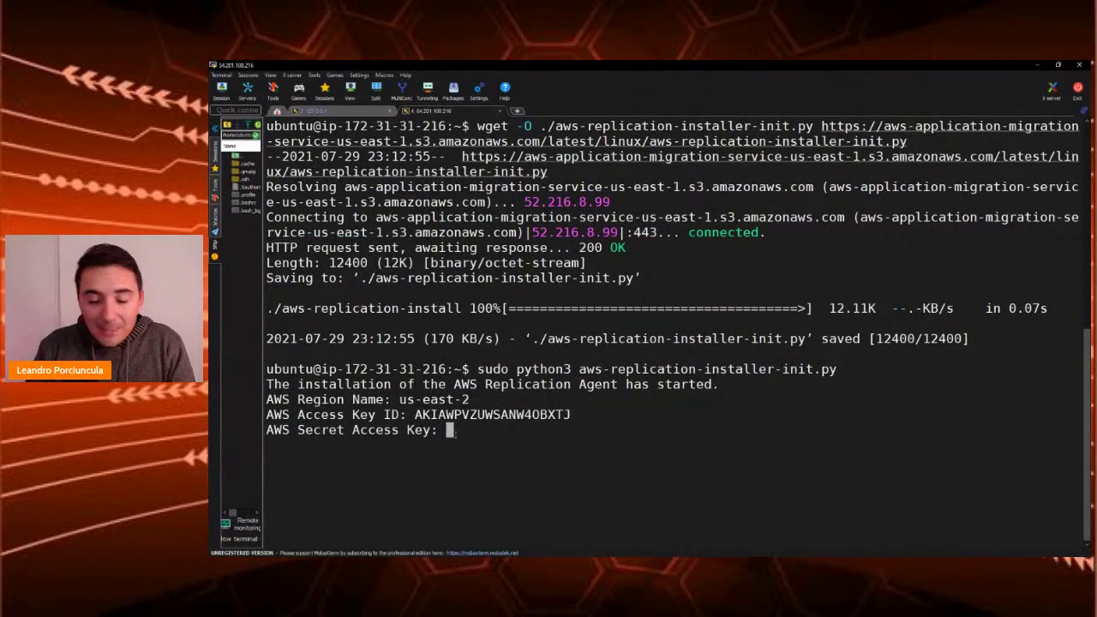
pyautogui.press('Return')
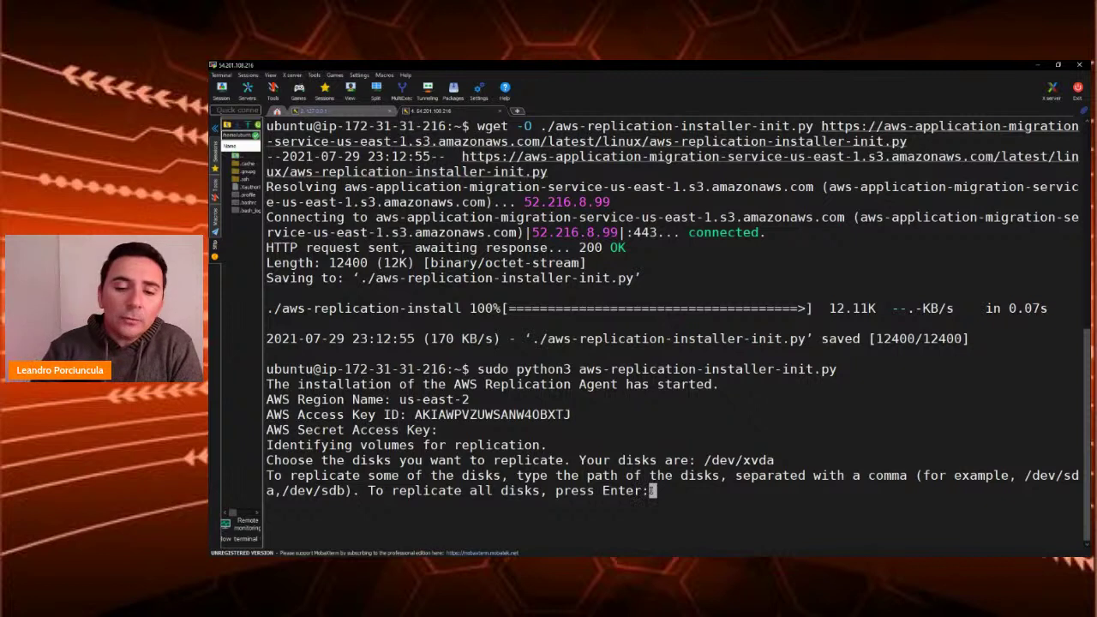
pyautogui.press('Return')
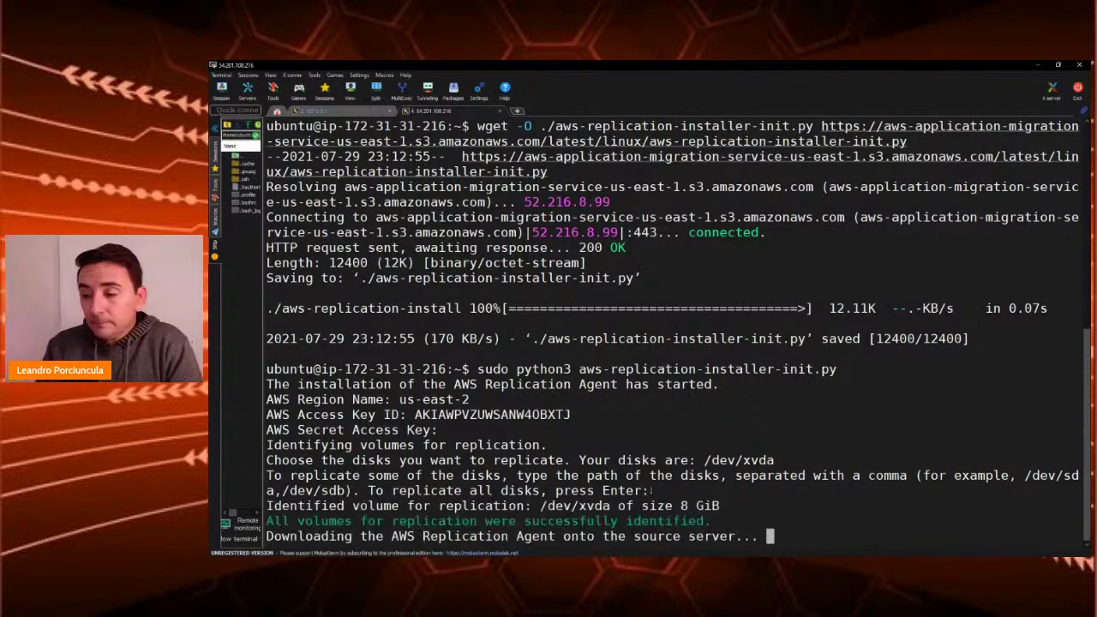
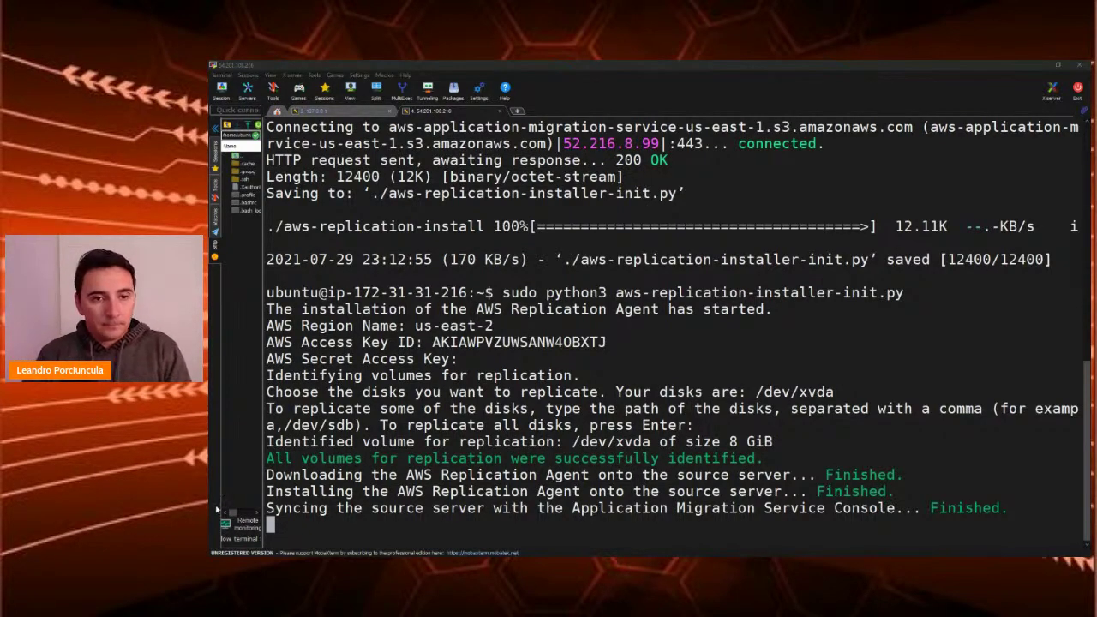
pyautogui.hotkey('alt', 'Tab')
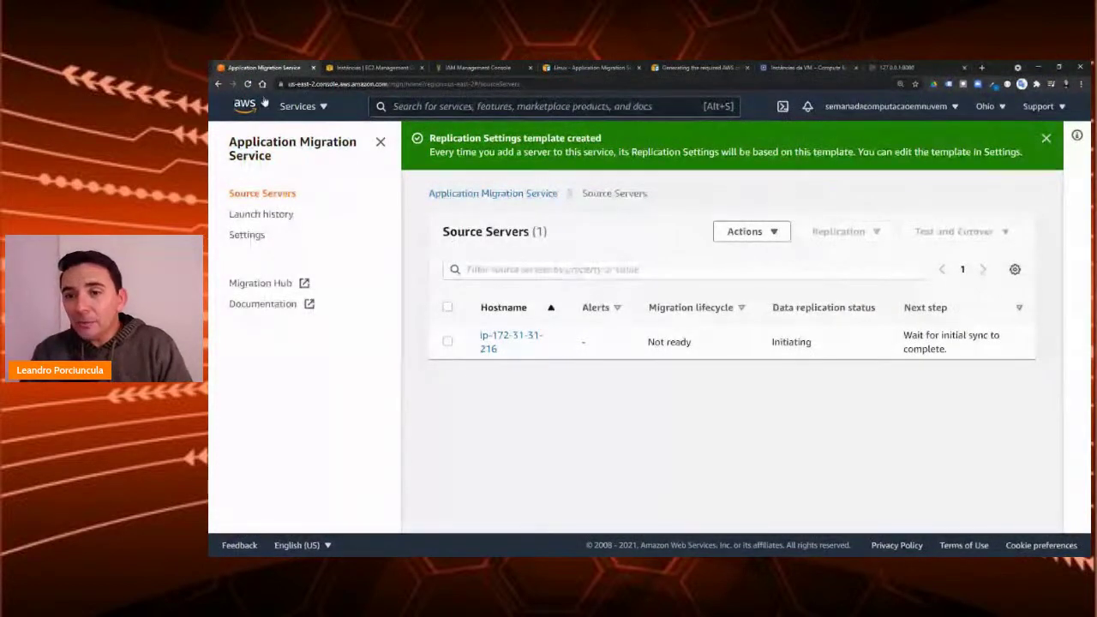
pyautogui.click(252, 198)
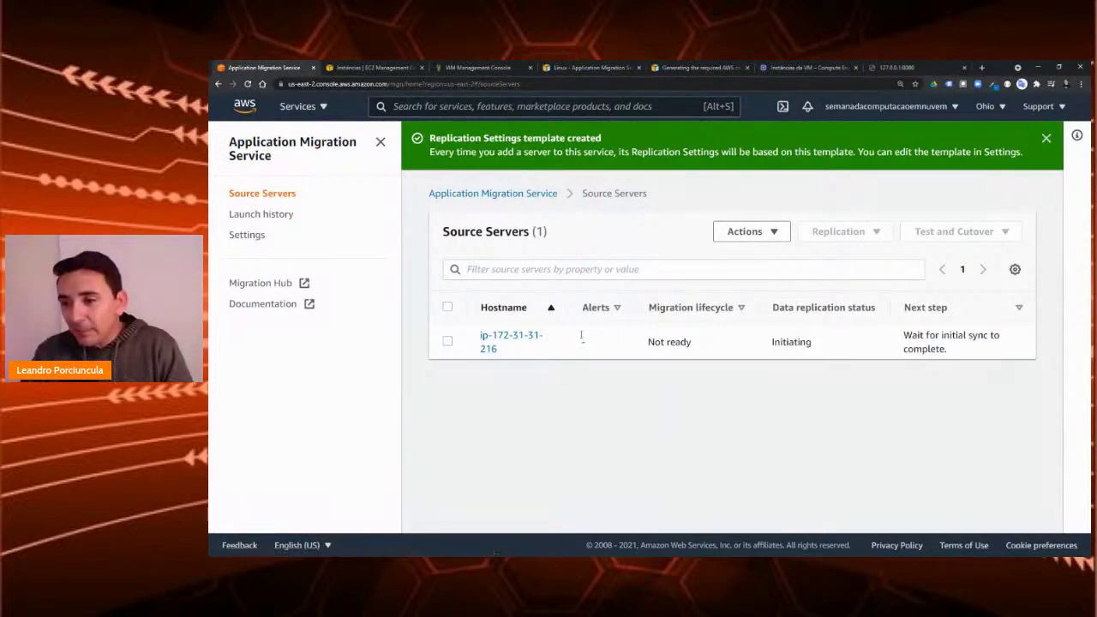
pyautogui.click(511, 336)
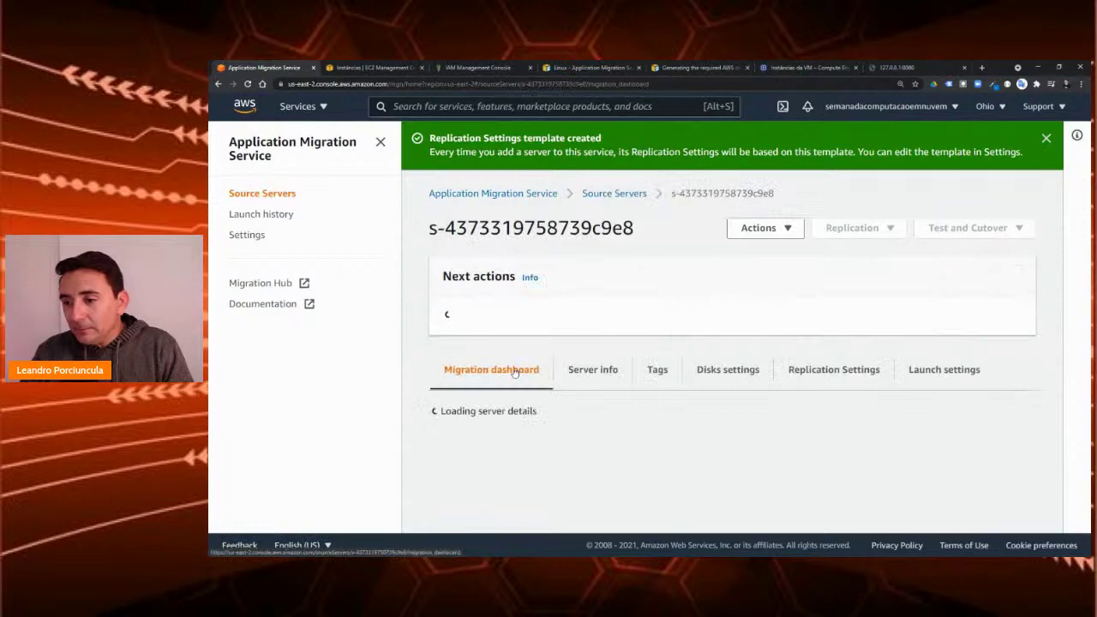
pyautogui.scroll(-3, 574, 433)
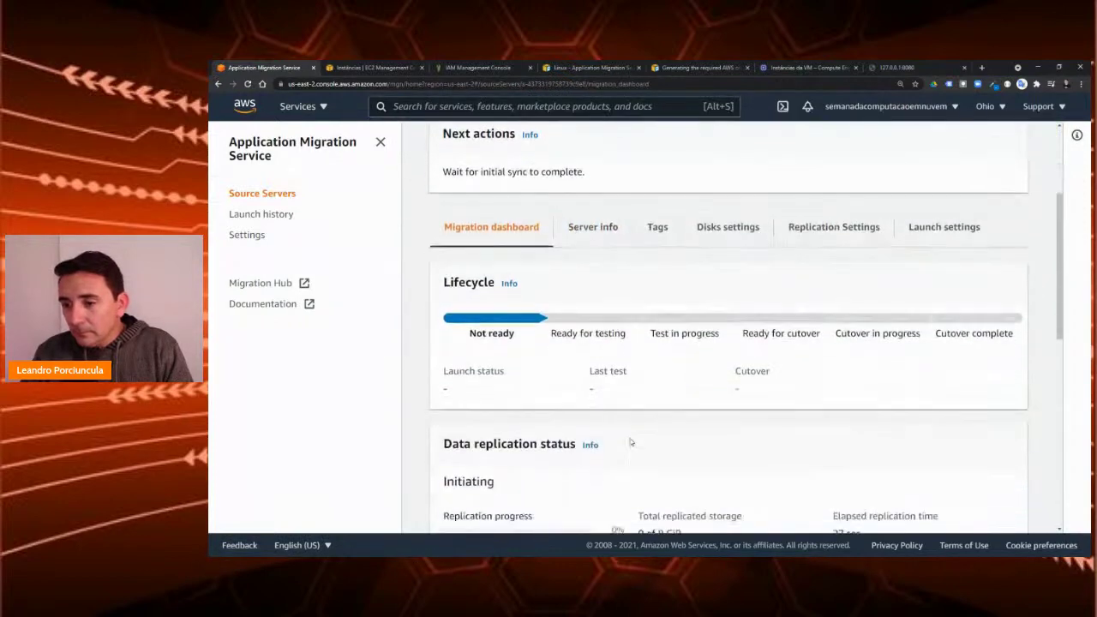
pyautogui.scroll(-2, 554, 439)
pyautogui.scroll(5, 554, 443)
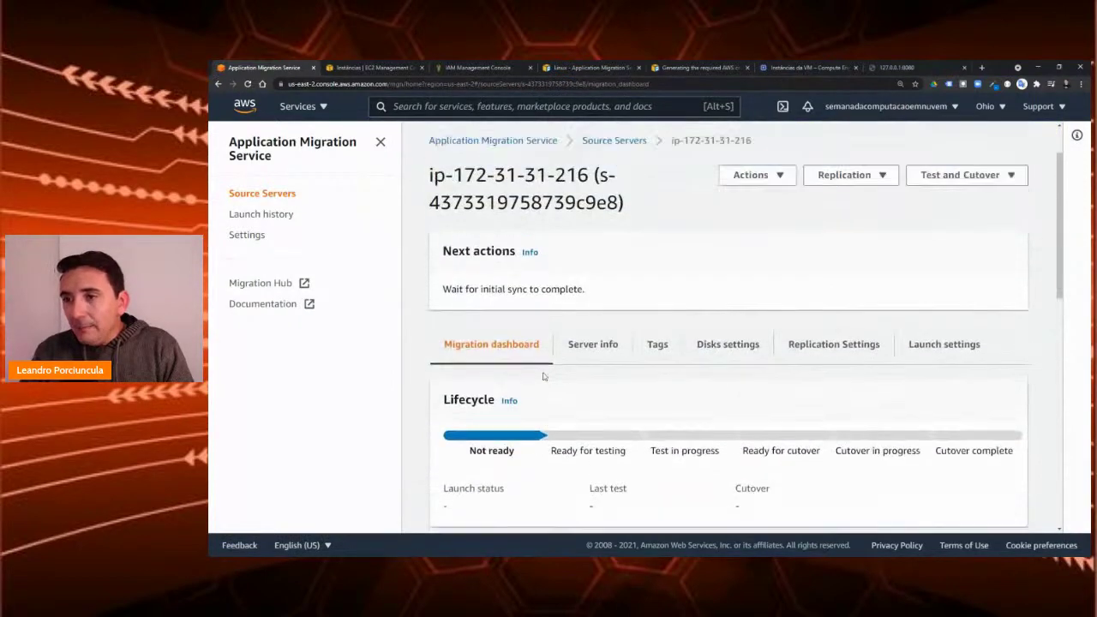
pyautogui.moveTo(426, 243); pyautogui.dragTo(628, 273)
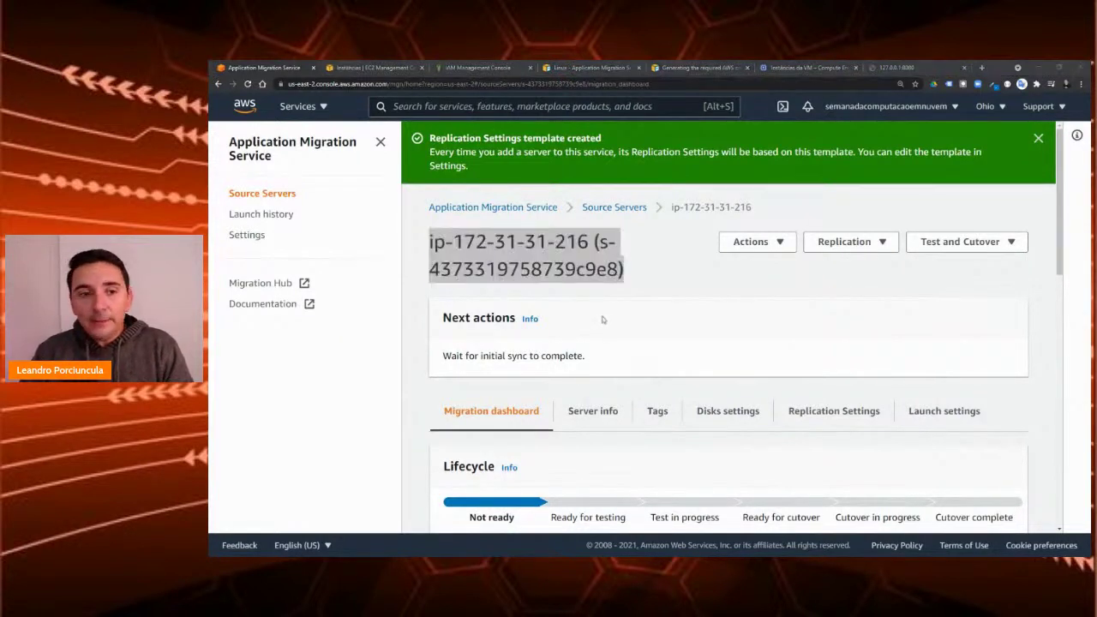
# Step: Compare the hostname with the terminal's agent install output, then review the Migration dashboard
pyautogui.hotkey('alt', 'Tab')
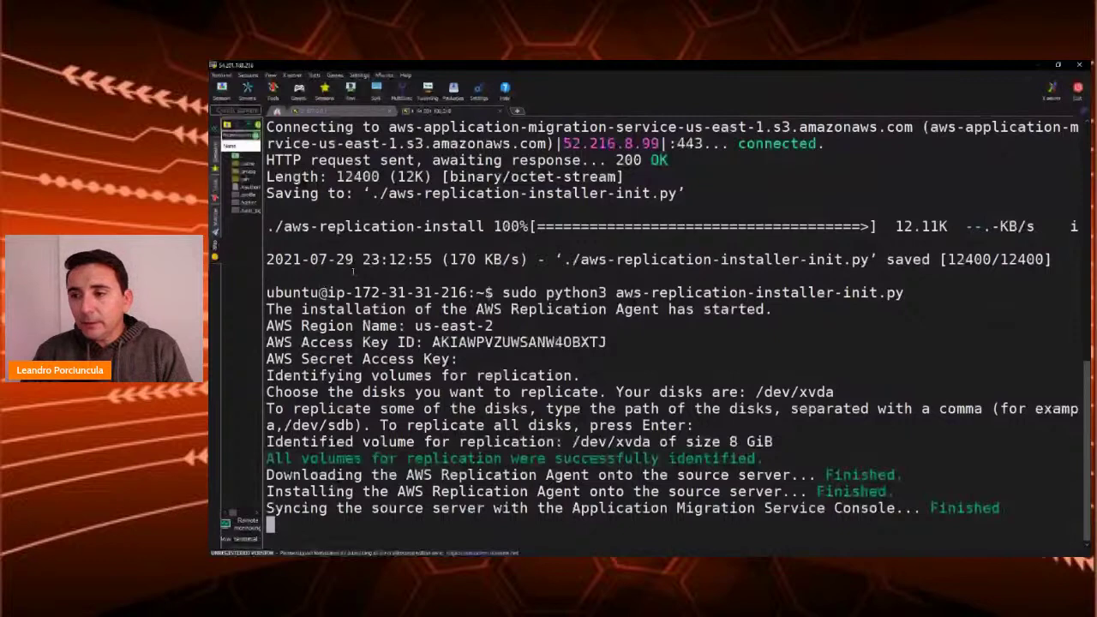
pyautogui.hotkey('alt', 'Tab')
pyautogui.moveTo(431, 240); pyautogui.dragTo(579, 240)
pyautogui.scroll(-1, 574, 291)
pyautogui.scroll(-2, 573, 290)
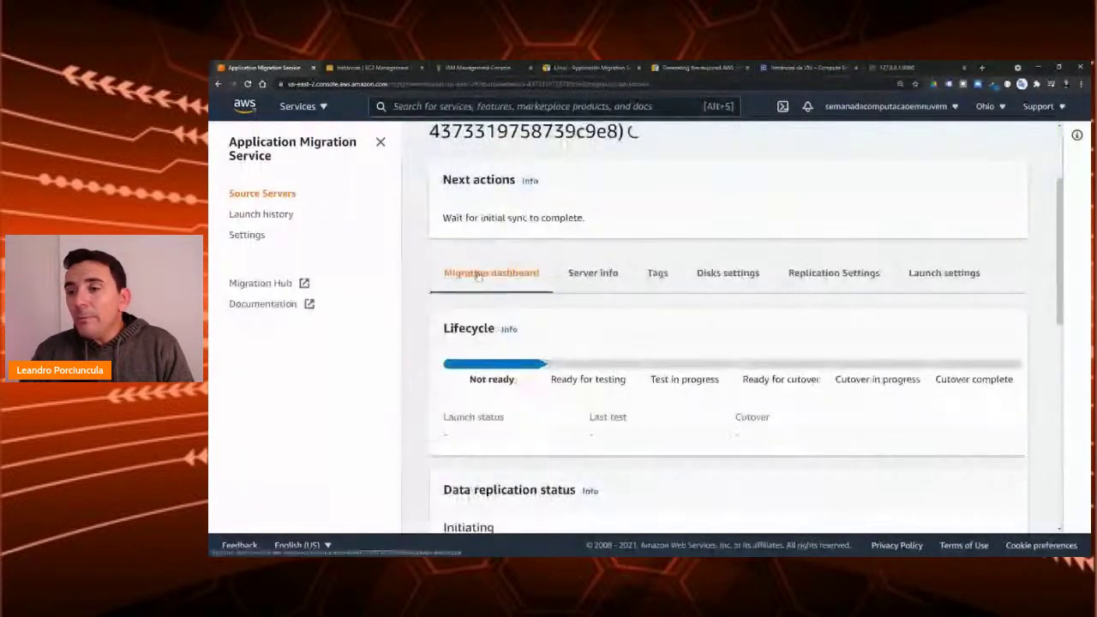
pyautogui.scroll(2, 486, 285)
pyautogui.scroll(1, 485, 286)
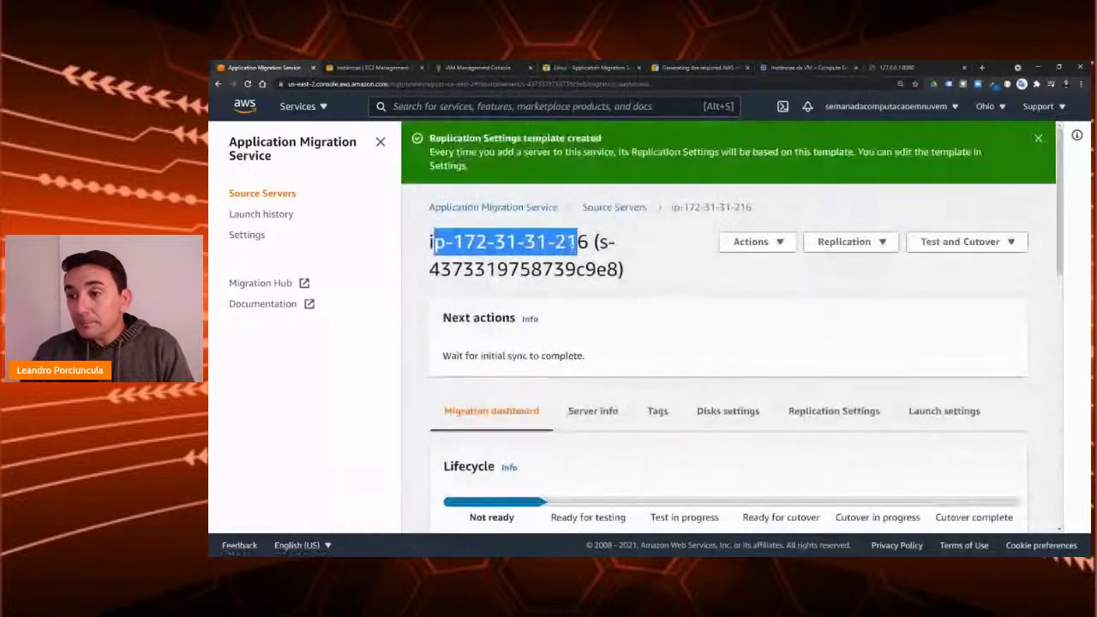
pyautogui.click(614, 207)
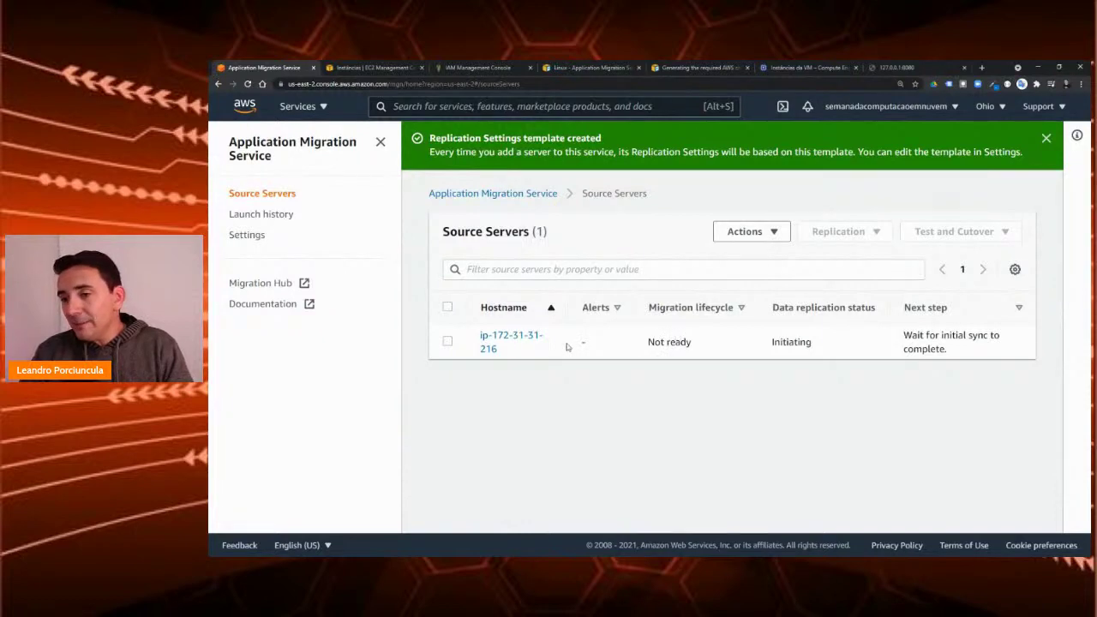
pyautogui.click(506, 342)
pyautogui.scroll(-3, 567, 390)
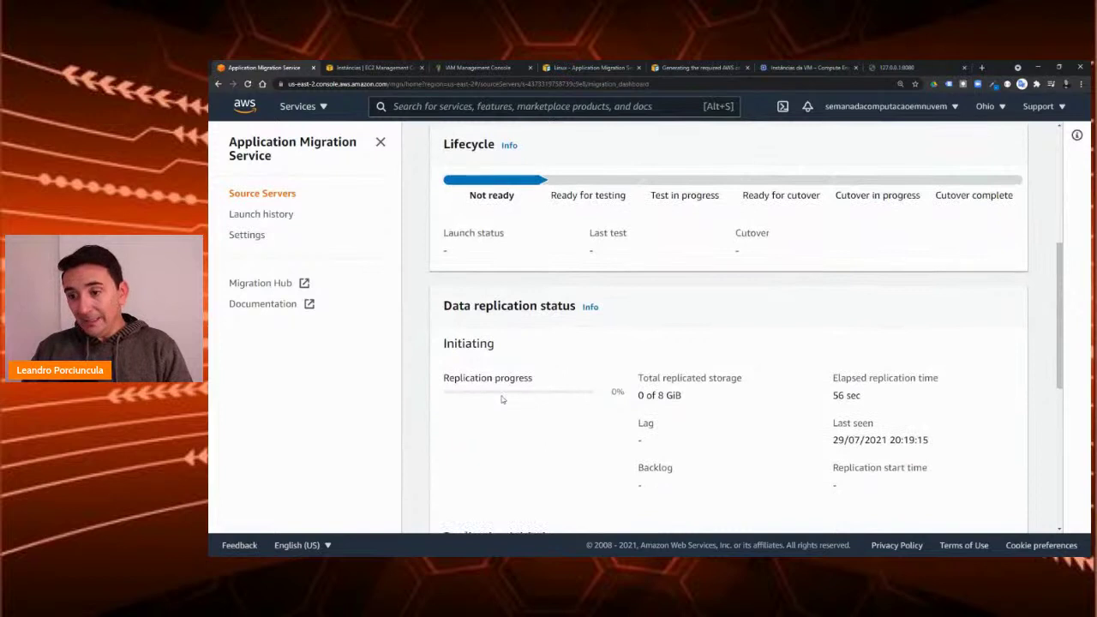
pyautogui.scroll(-2, 529, 420)
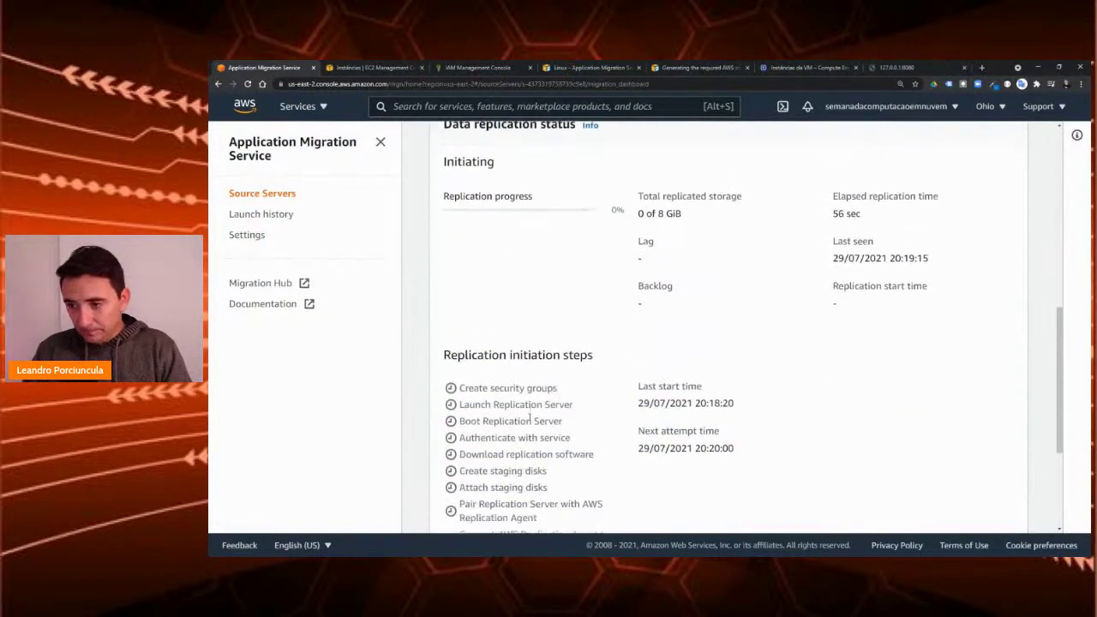
pyautogui.scroll(-2, 527, 413)
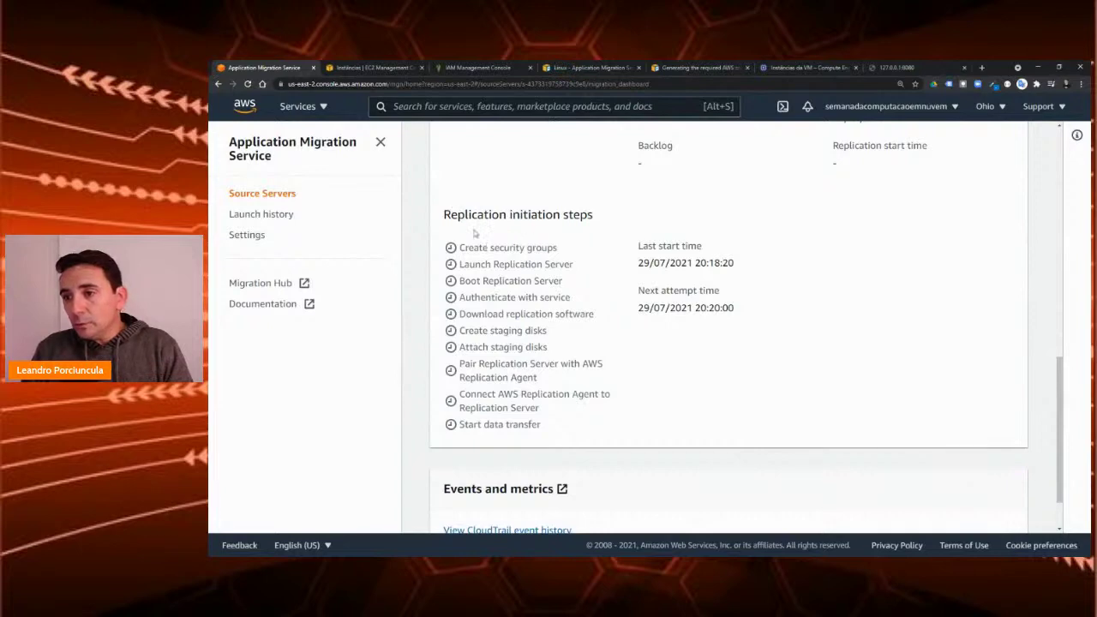
pyautogui.scroll(5, 493, 364)
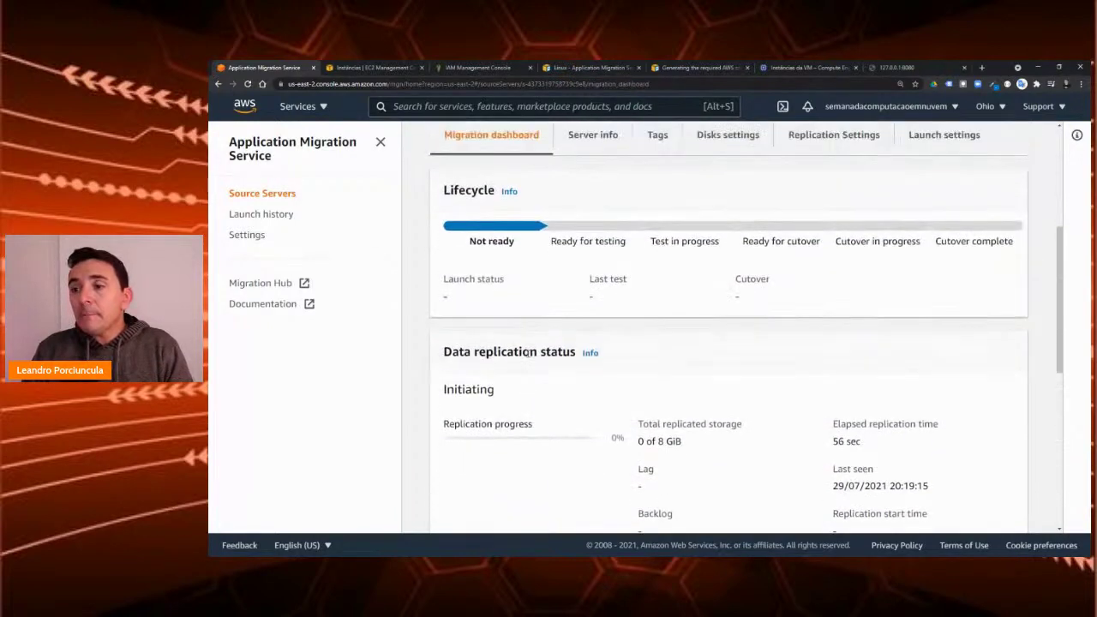
pyautogui.scroll(2, 529, 353)
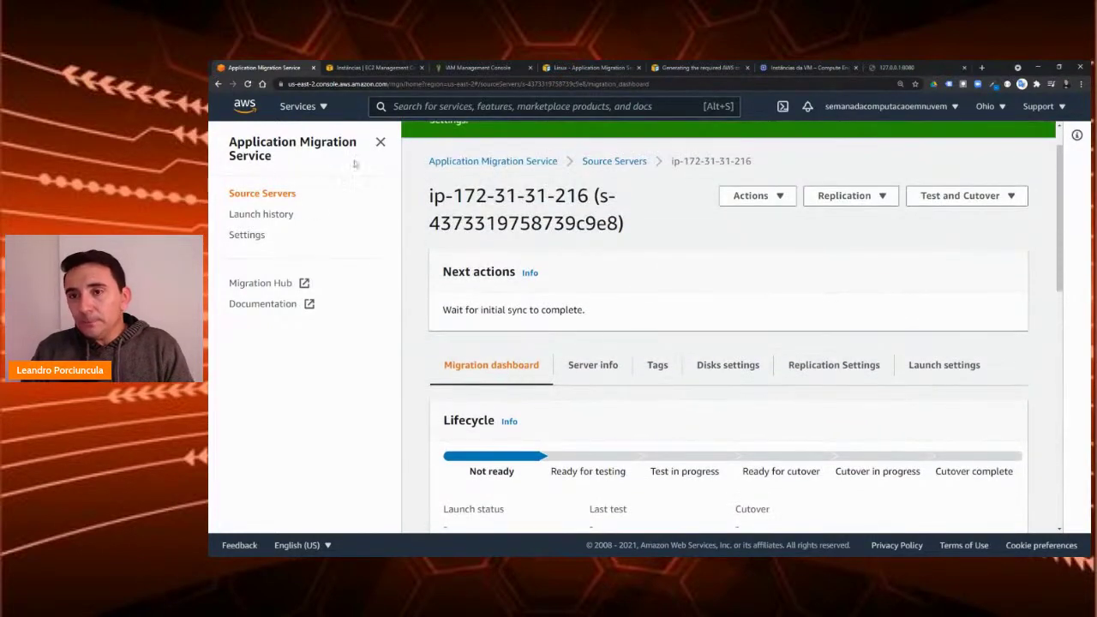
pyautogui.click(323, 106)
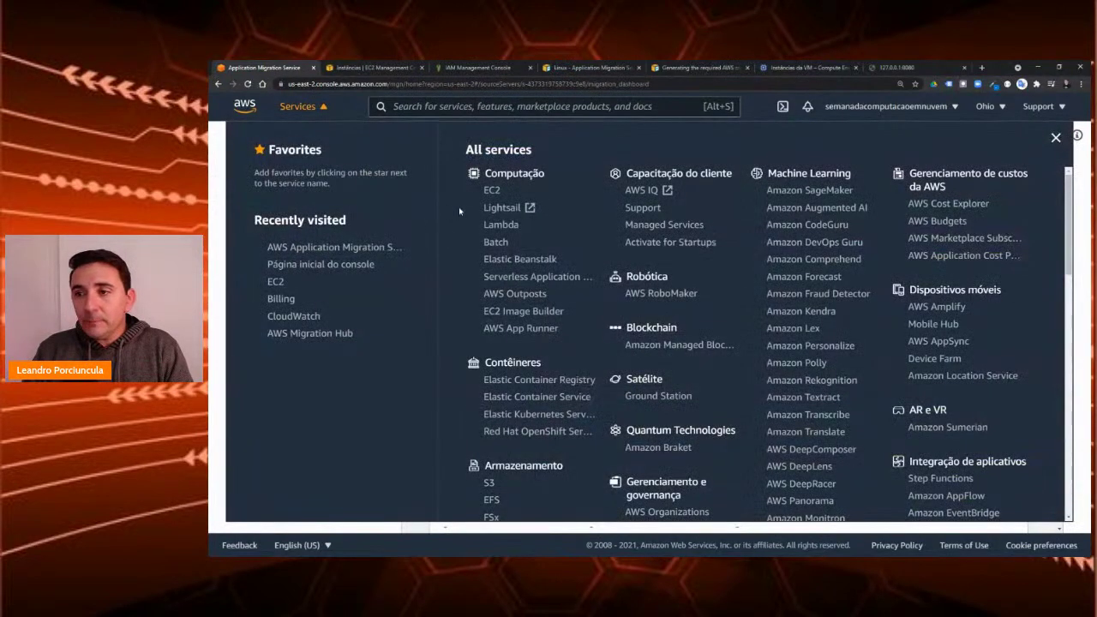
# Step: In a new EC2 tab, filter running instances and select the Replication Server to view its details
pyautogui.keyDown('ctrl'); pyautogui.click(491, 192); pyautogui.keyUp('ctrl')
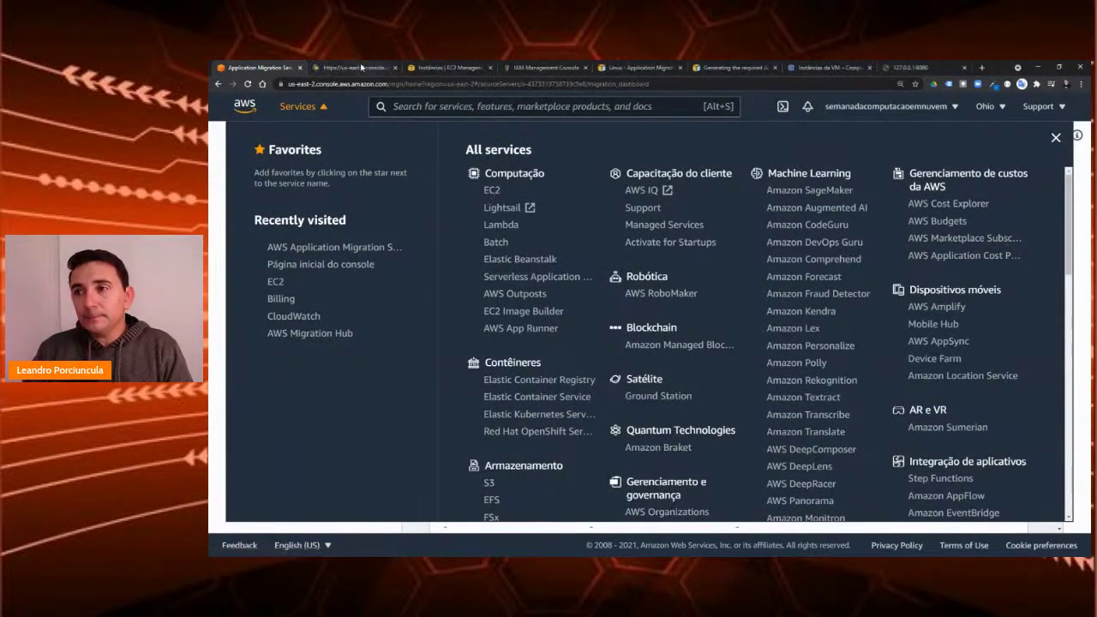
pyautogui.click(362, 68)
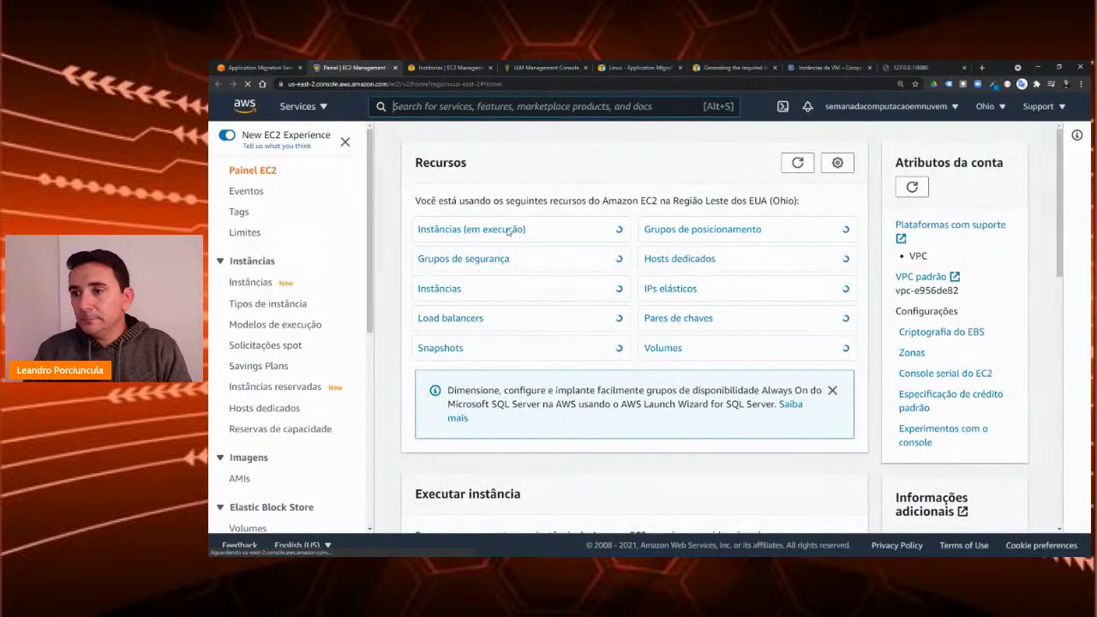
pyautogui.click(453, 231)
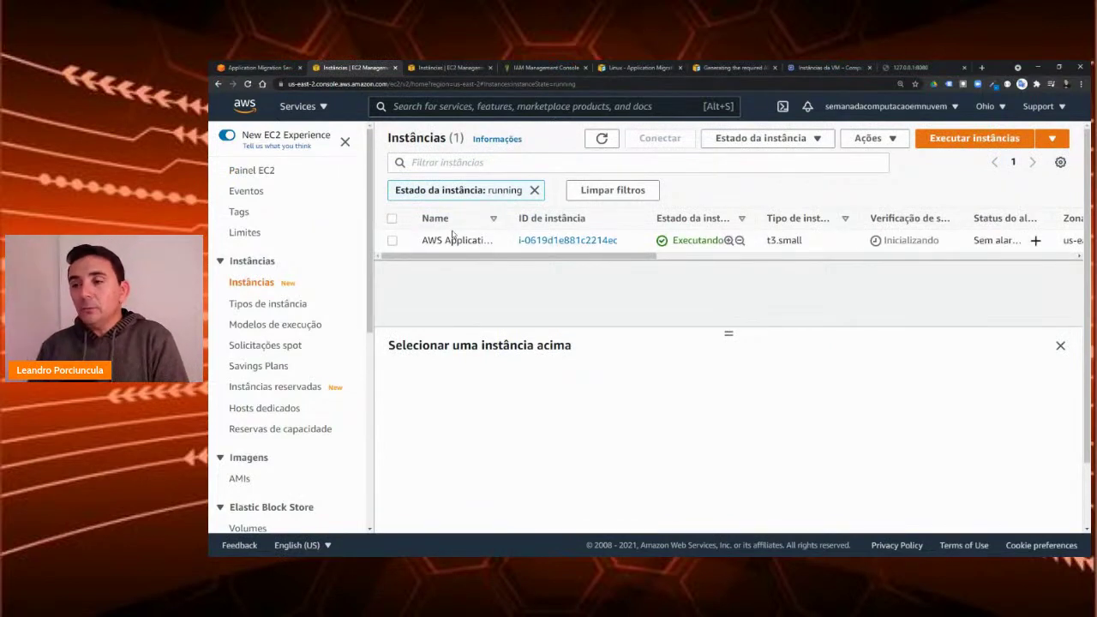
pyautogui.moveTo(512, 218); pyautogui.dragTo(693, 221)
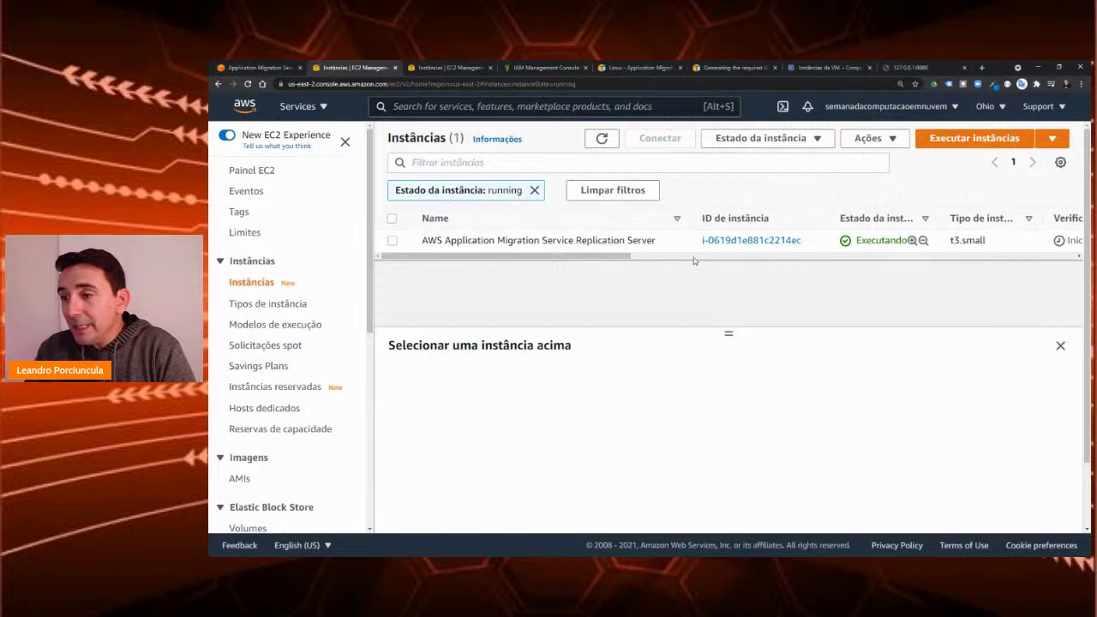
pyautogui.moveTo(729, 331); pyautogui.dragTo(729, 300)
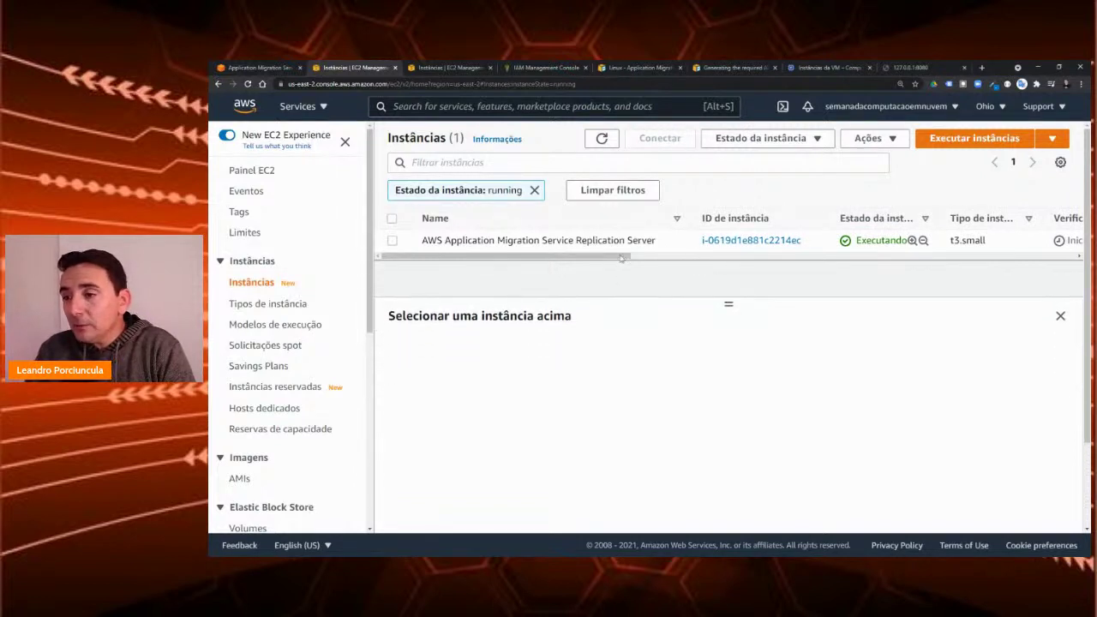
pyautogui.click(392, 242)
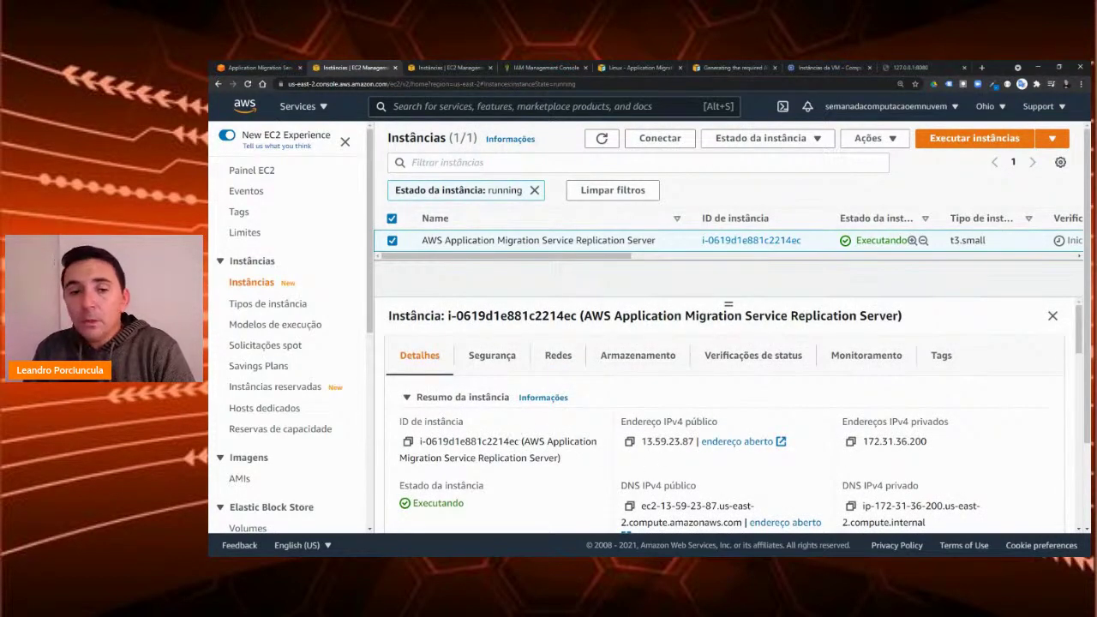
# Step: Return to the source server's migration dashboard, then go to the Google Cloud VM instances tab
pyautogui.click(263, 67)
pyautogui.click(319, 107)
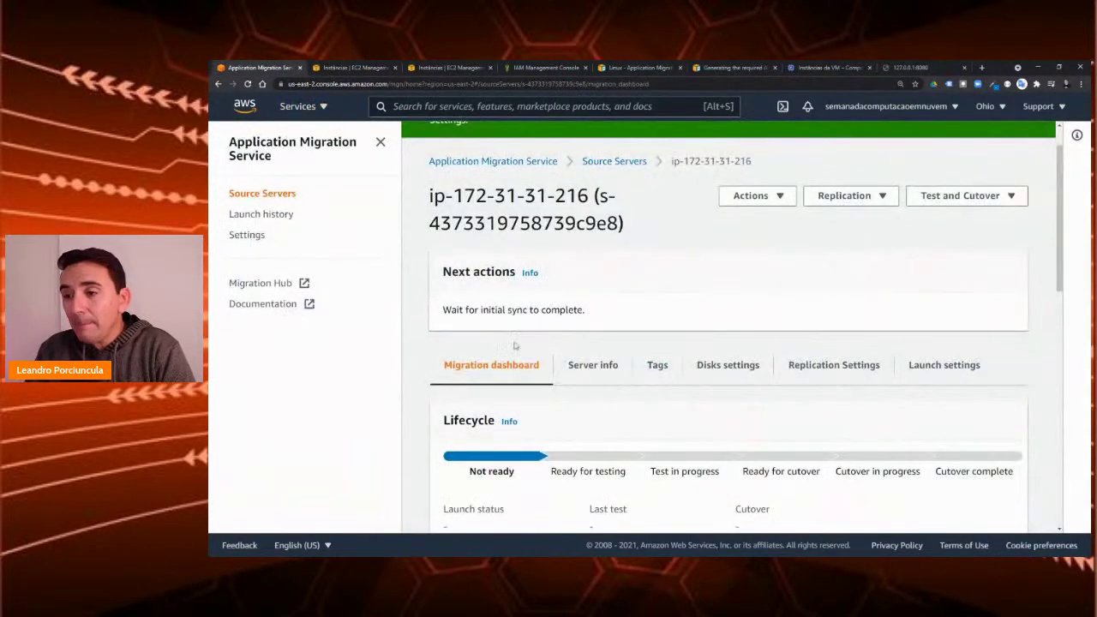
pyautogui.scroll(-4, 592, 395)
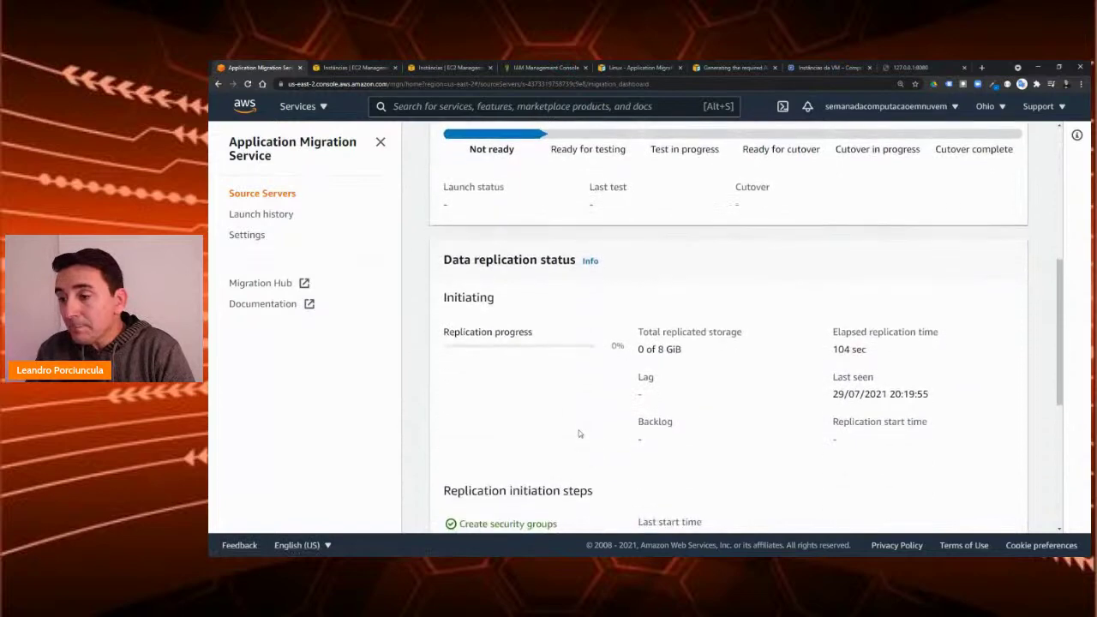
pyautogui.scroll(3, 578, 429)
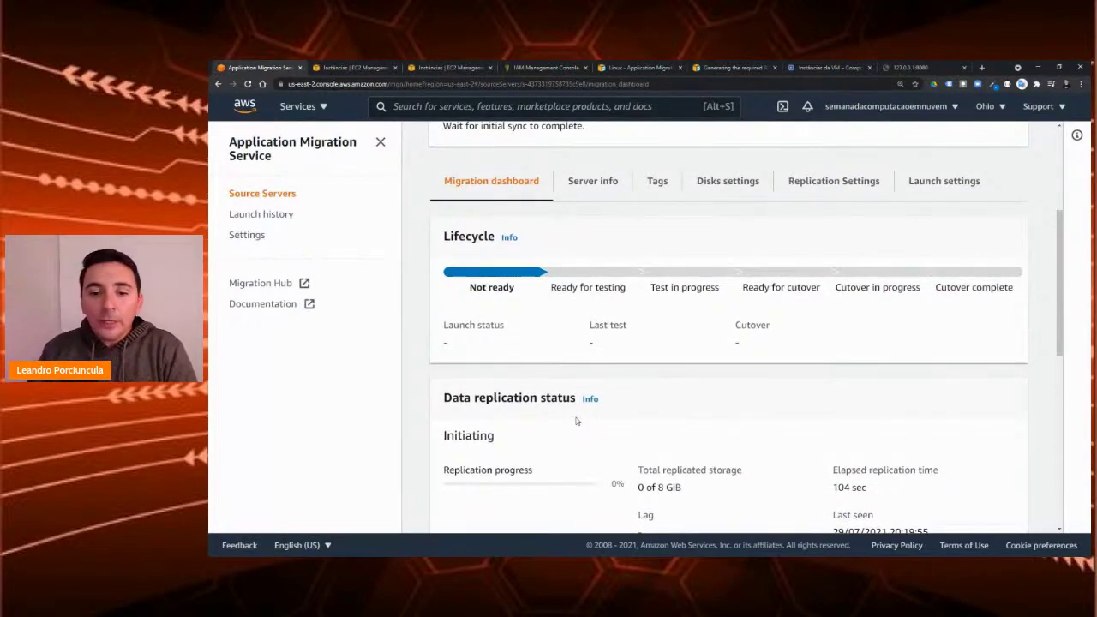
pyautogui.click(821, 67)
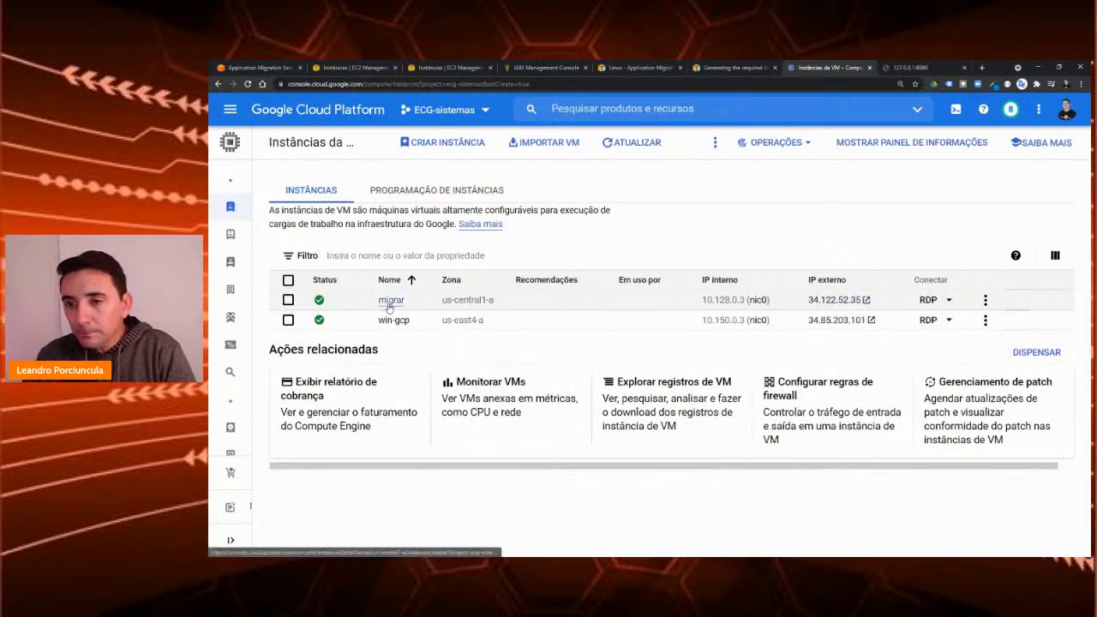
# Step: Set and copy a new Windows password for migrar, then display its RDP connection dialog
pyautogui.click(391, 301)
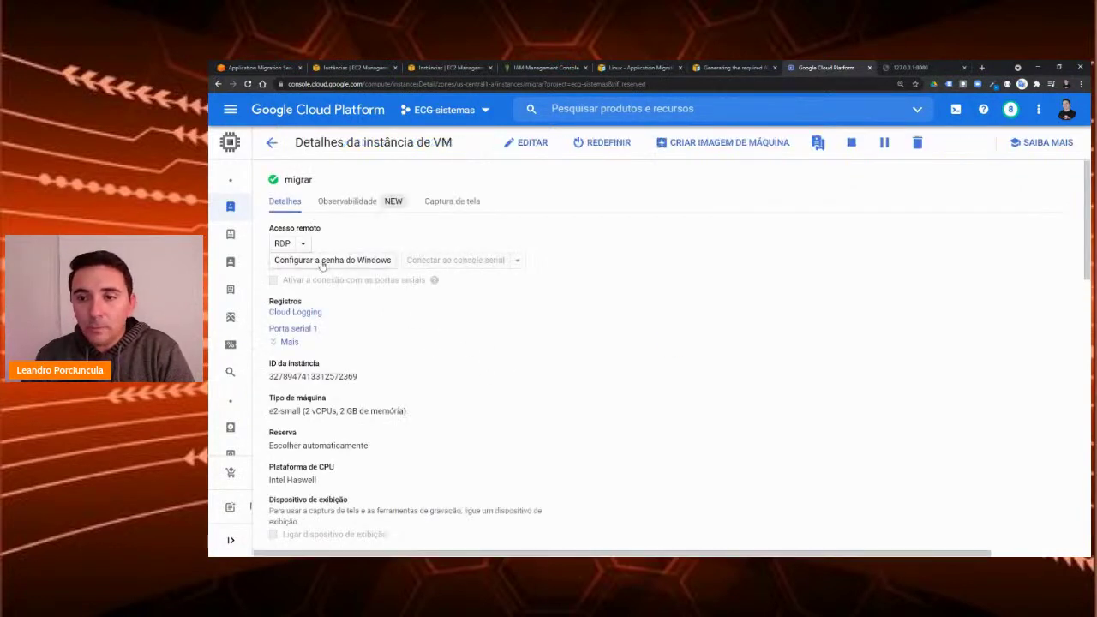
pyautogui.click(334, 260)
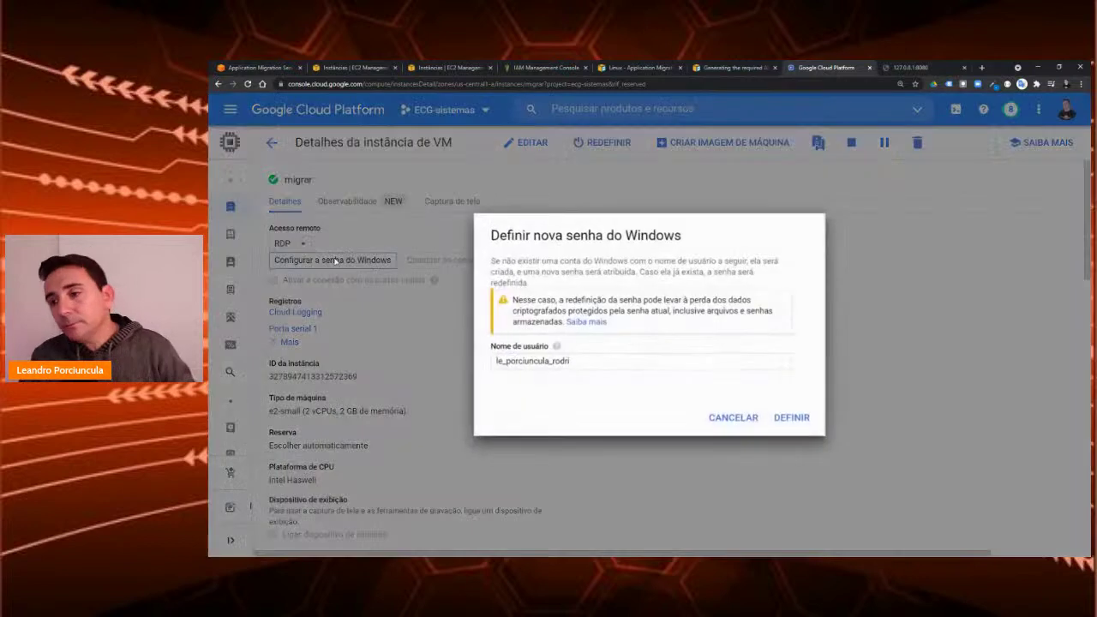
pyautogui.click(793, 419)
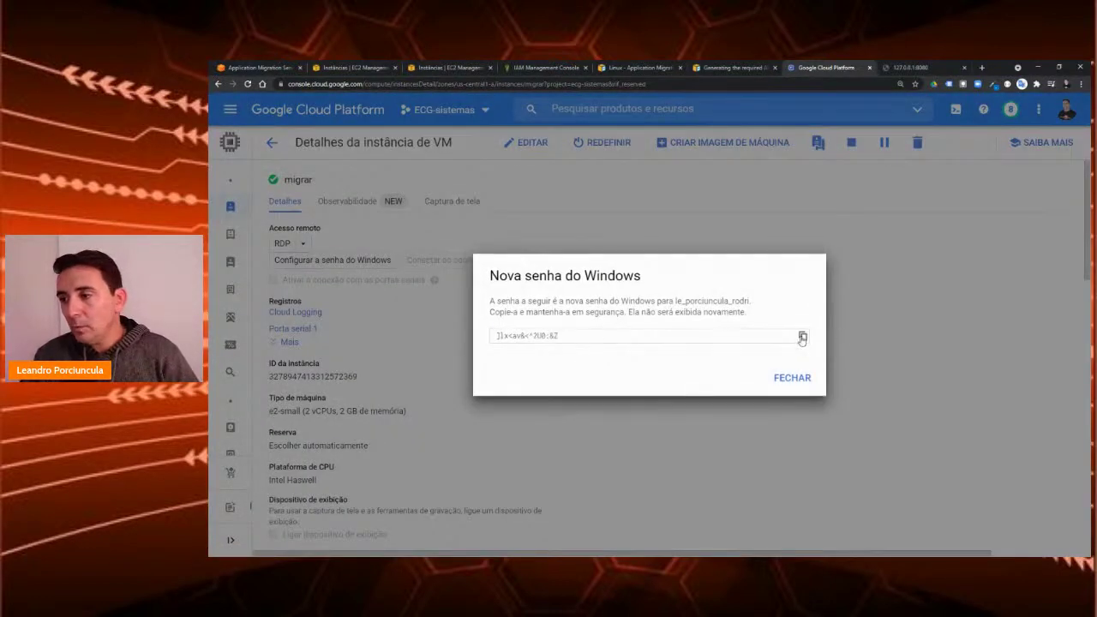
pyautogui.click(802, 338)
pyautogui.click(792, 378)
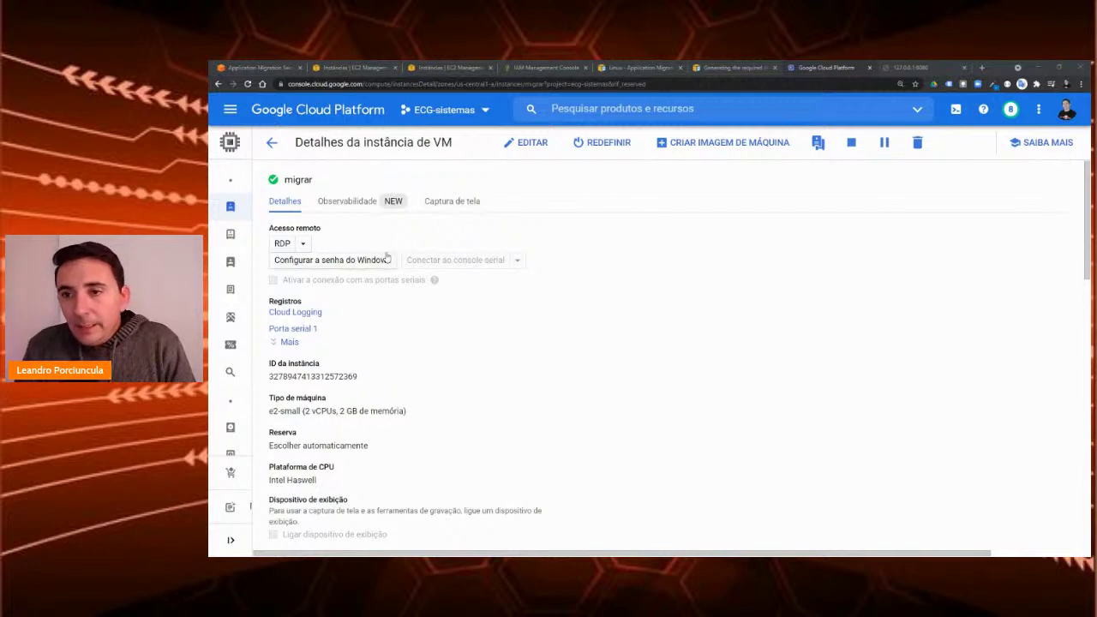
pyautogui.click(285, 244)
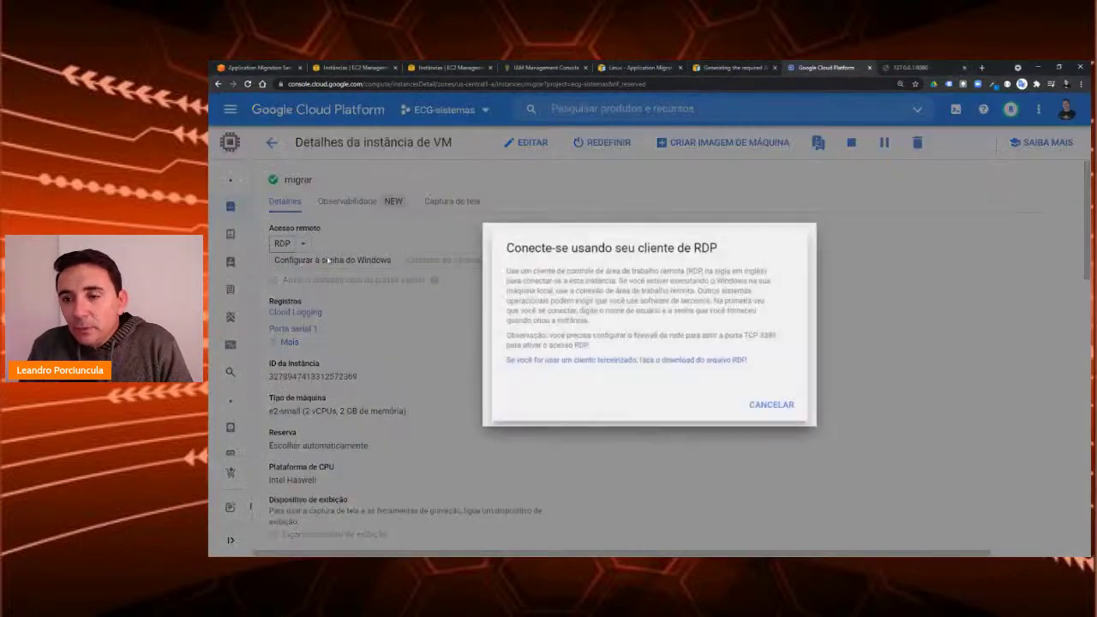
# Step: Copy the VM's external IP 34.122.52.35 into Remote Desktop Connection as the computer
pyautogui.click(786, 414)
pyautogui.scroll(-4, 304, 407)
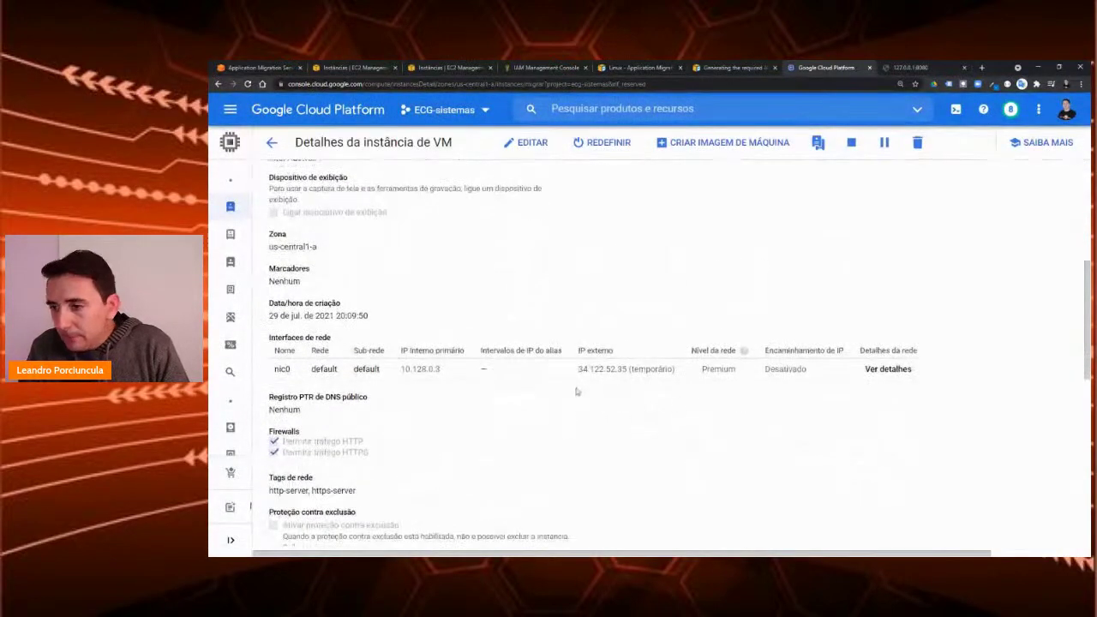
pyautogui.click(586, 381)
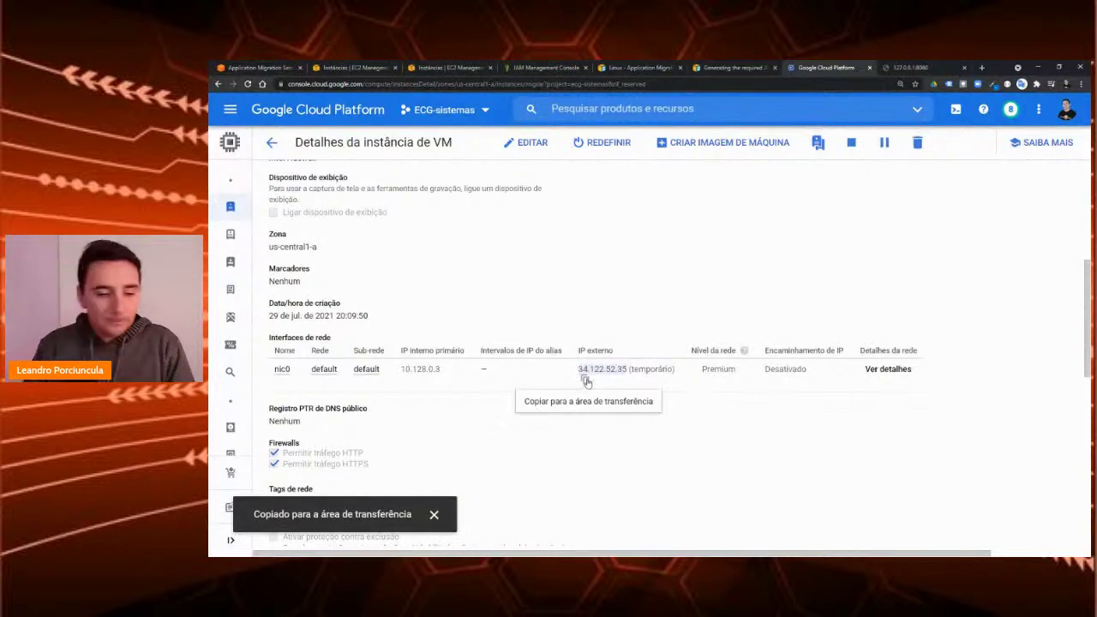
pyautogui.hotkey('alt', 'Tab')
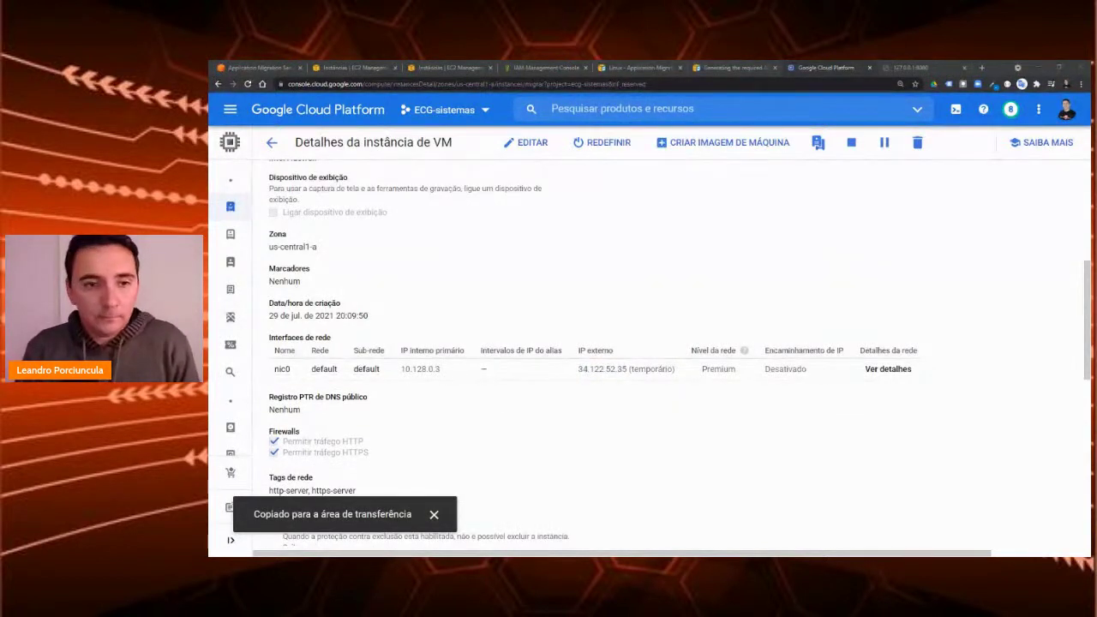
pyautogui.moveTo(608, 222); pyautogui.dragTo(633, 224)
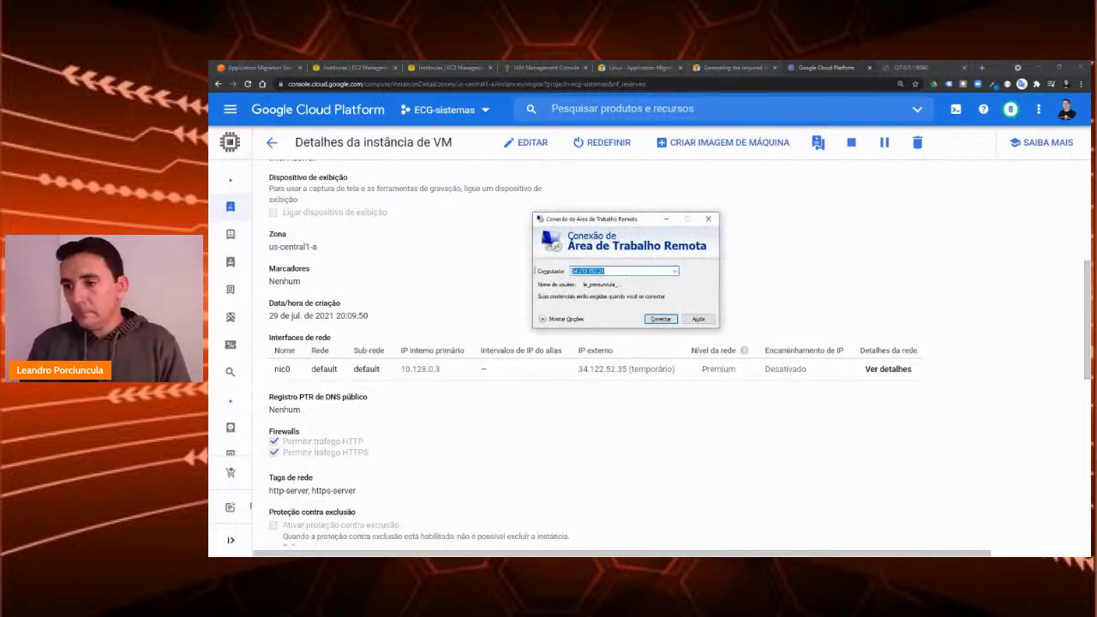
pyautogui.hotkey('ctrl', 'v')
# Step: Connect with the username and copied password, accepting the certificate warning
pyautogui.click(665, 319)
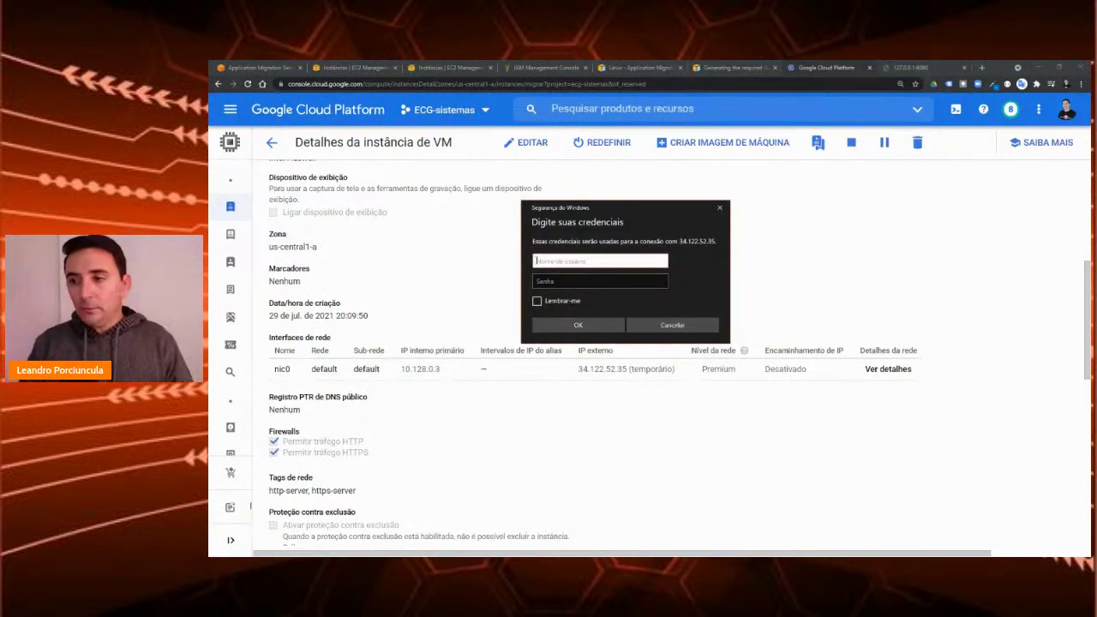
pyautogui.write('uncula_rodri')
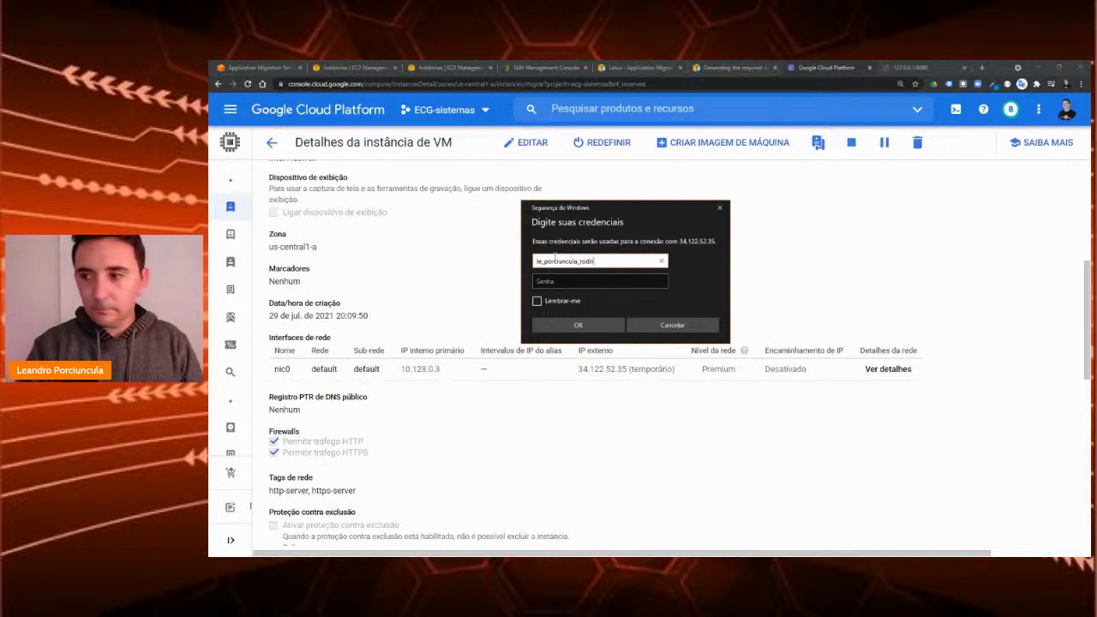
pyautogui.press('Tab')
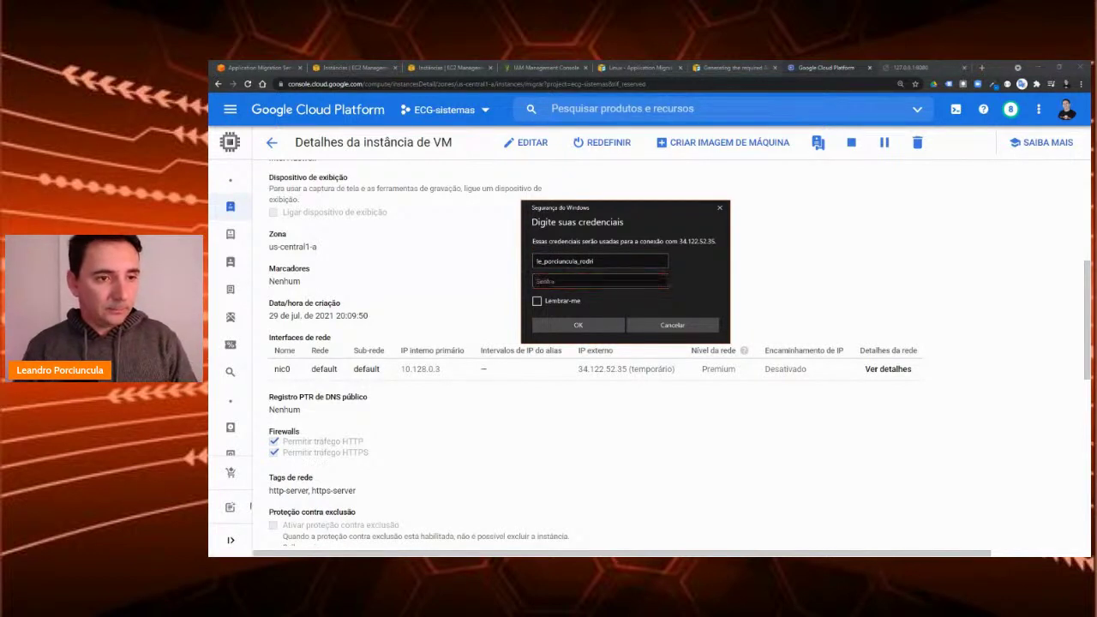
pyautogui.hotkey('ctrl', 'v')
pyautogui.click(598, 326)
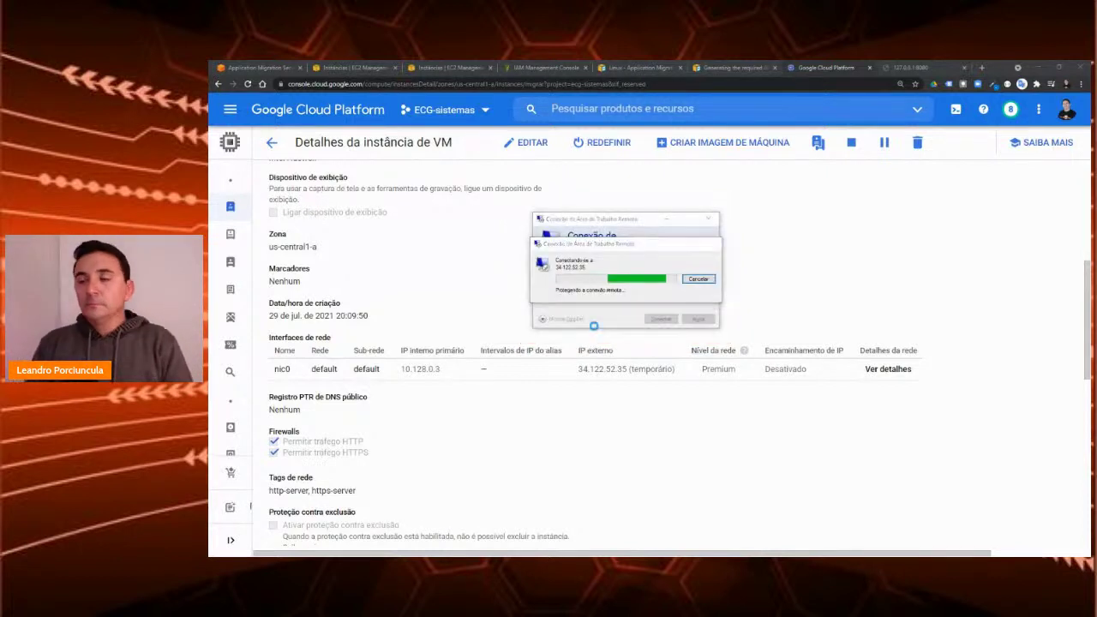
pyautogui.click(653, 352)
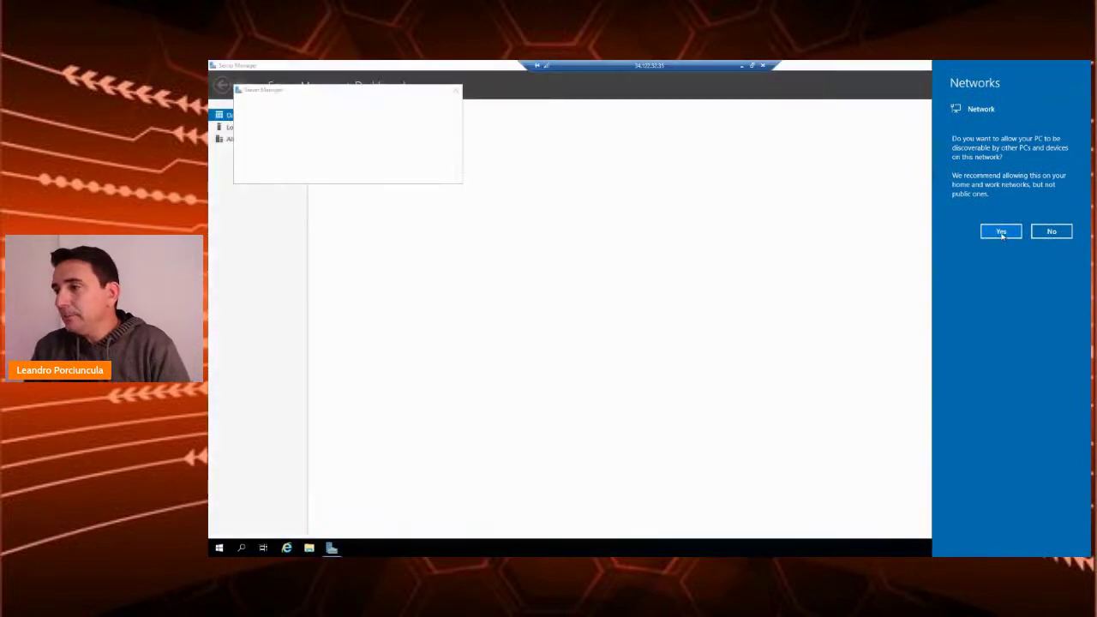
# Step: Allow network discovery, dismiss the Windows Admin Center notice, and open Local Server
pyautogui.click(1001, 232)
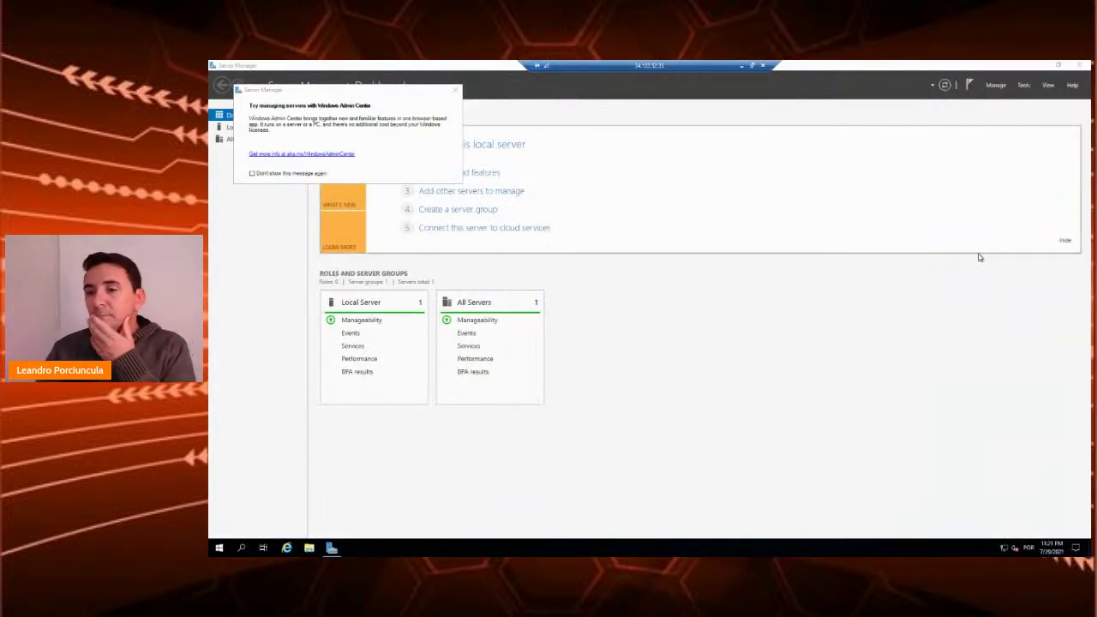
pyautogui.click(458, 91)
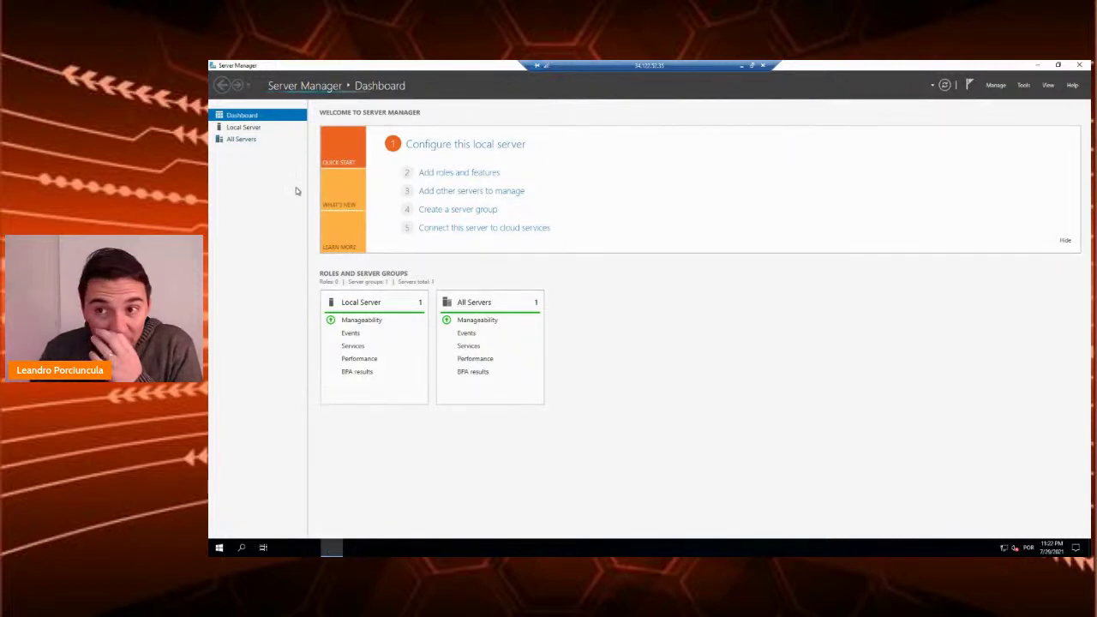
pyautogui.click(250, 128)
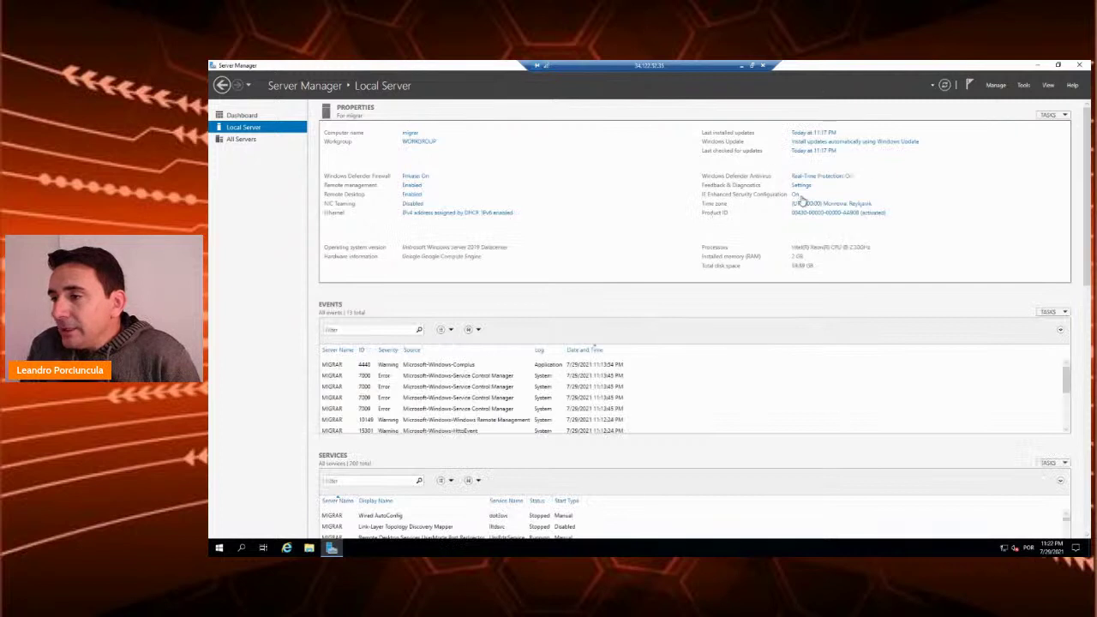
# Step: Set IE Enhanced Security Configuration to Off for administrators and users, then minimise the session
pyautogui.click(795, 196)
pyautogui.click(591, 292)
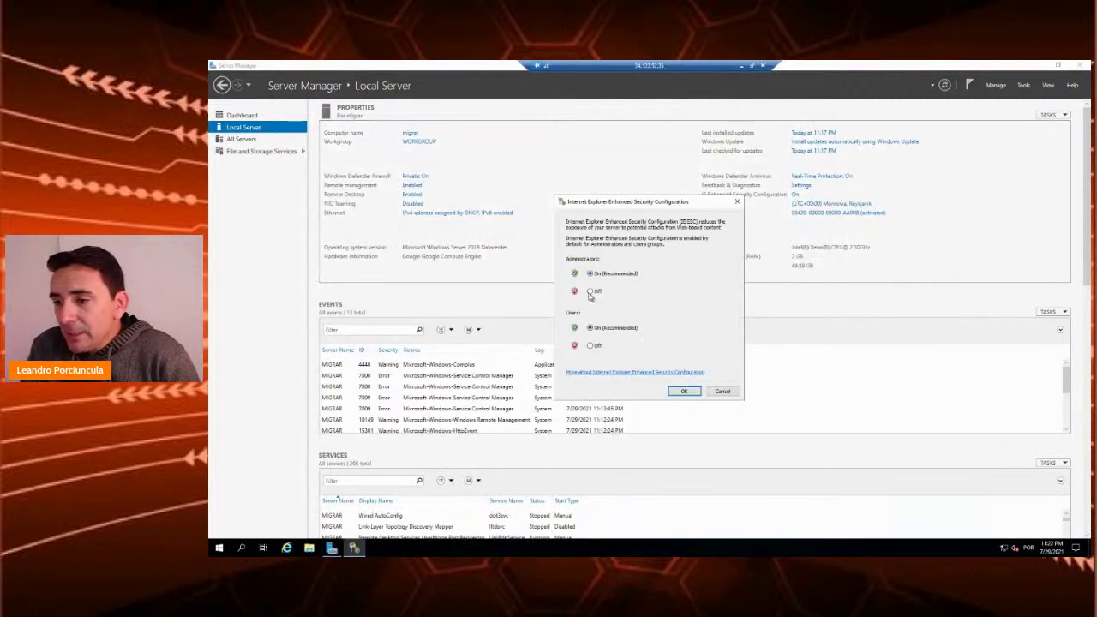
pyautogui.click(685, 392)
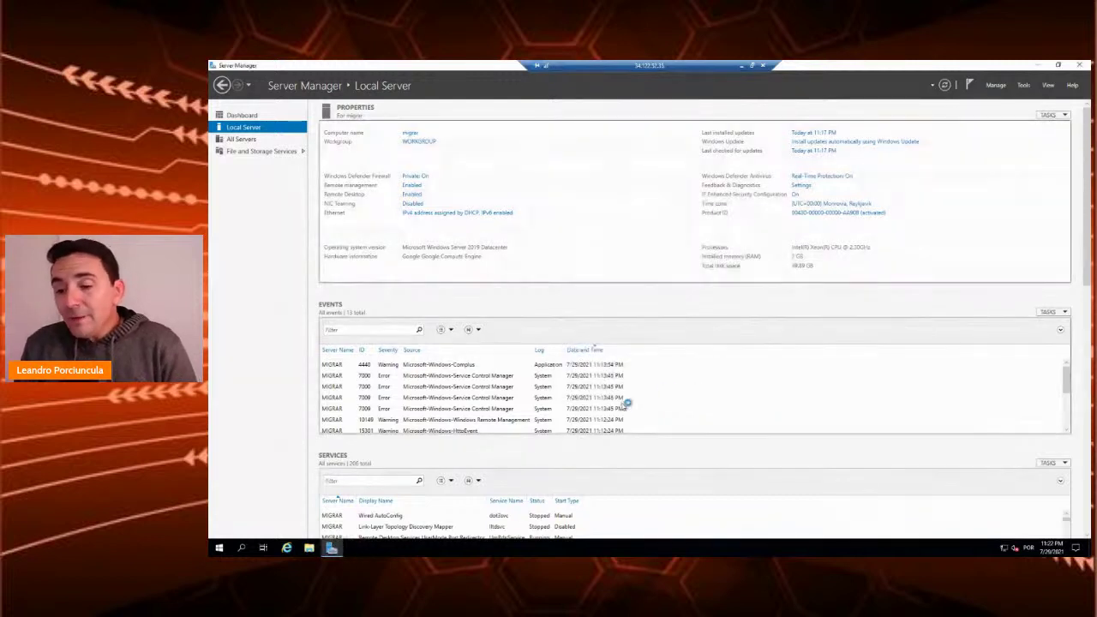
pyautogui.click(1038, 65)
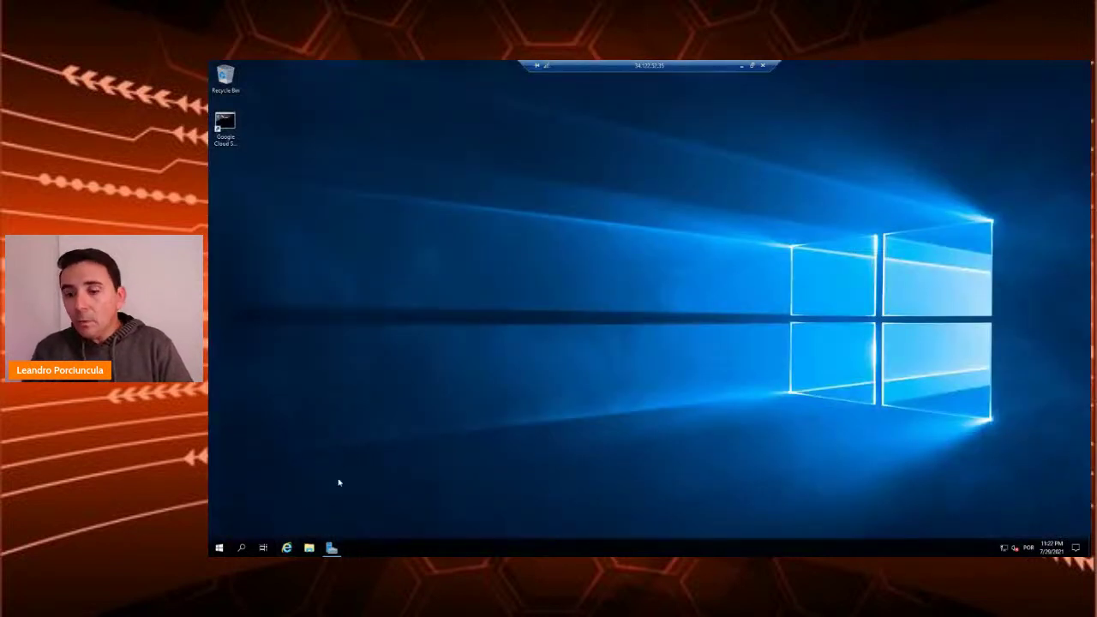
pyautogui.click(743, 66)
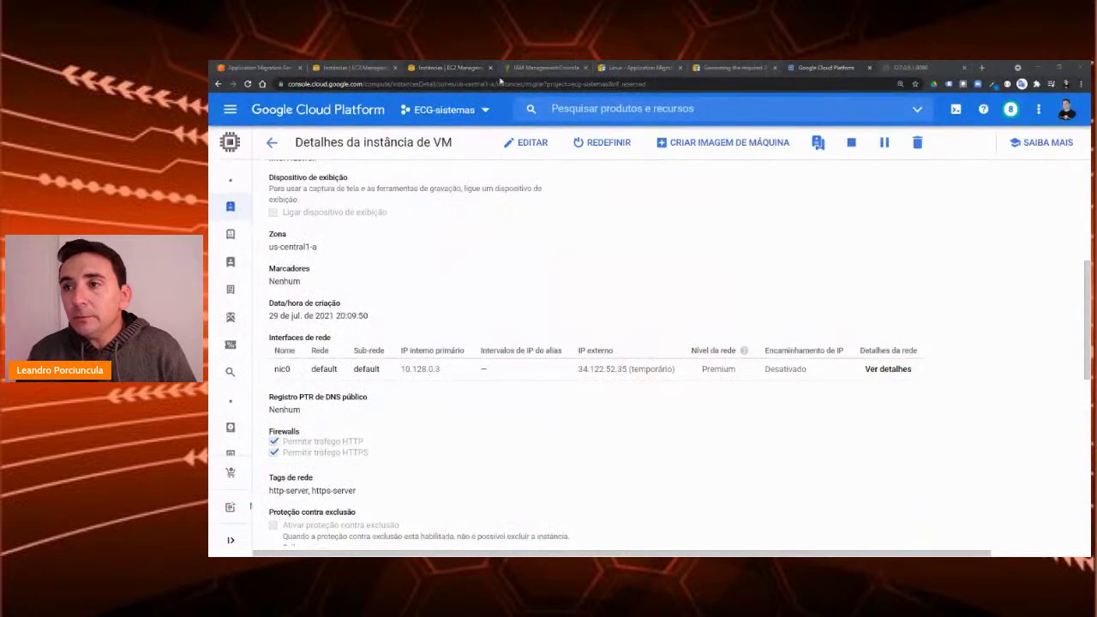
# Step: Open the Windows agent installation page in the AWS docs and copy the example us-east-1 installer URL
pyautogui.click(638, 69)
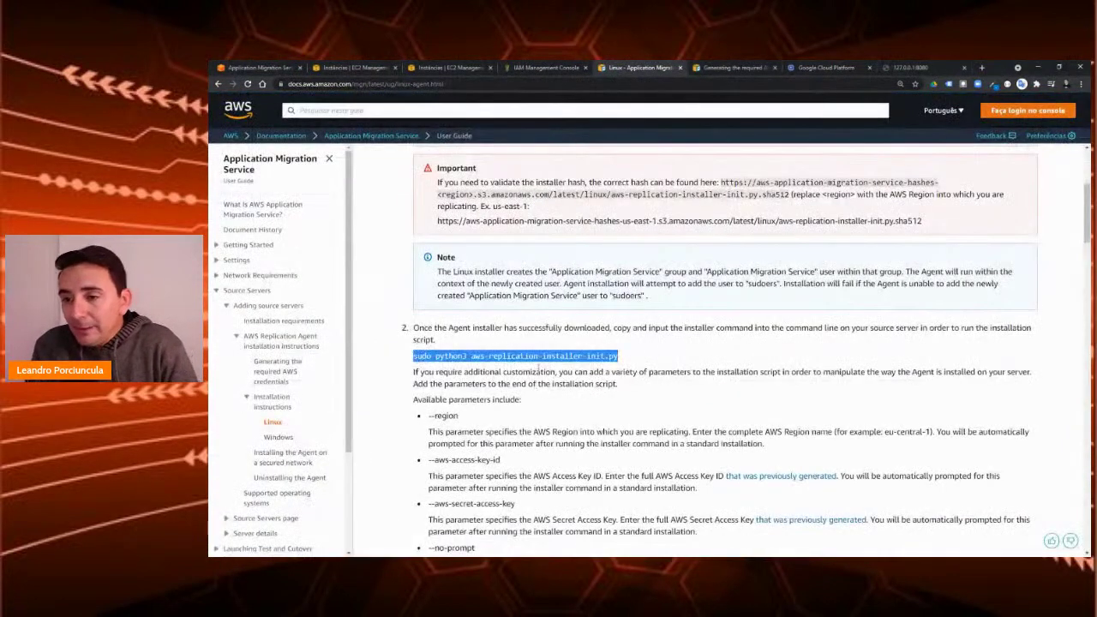
pyautogui.scroll(4, 539, 358)
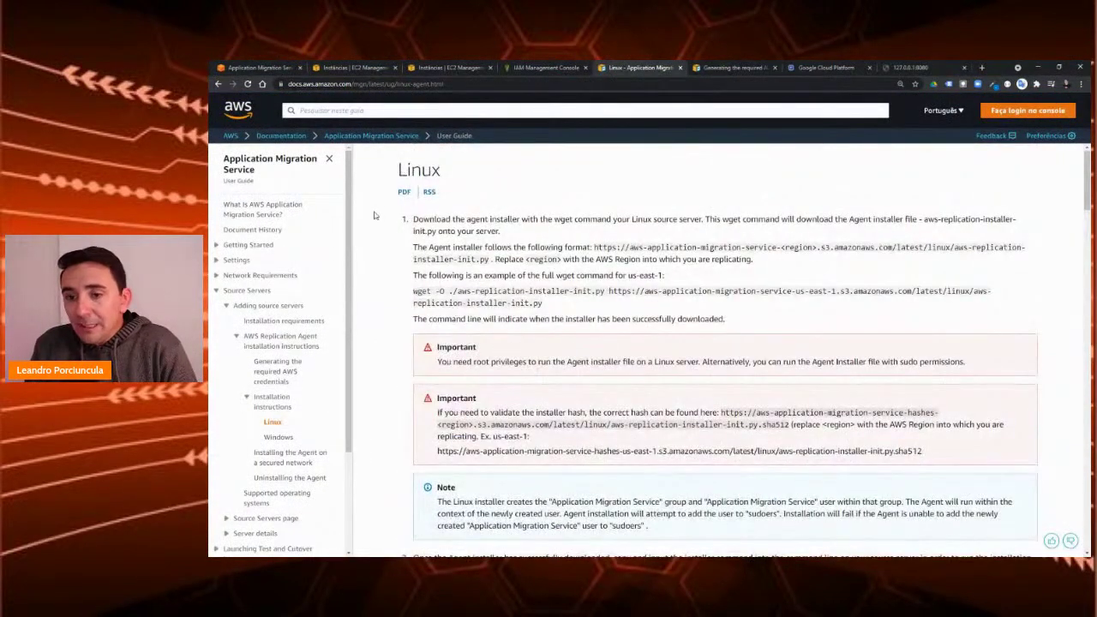
pyautogui.click(276, 438)
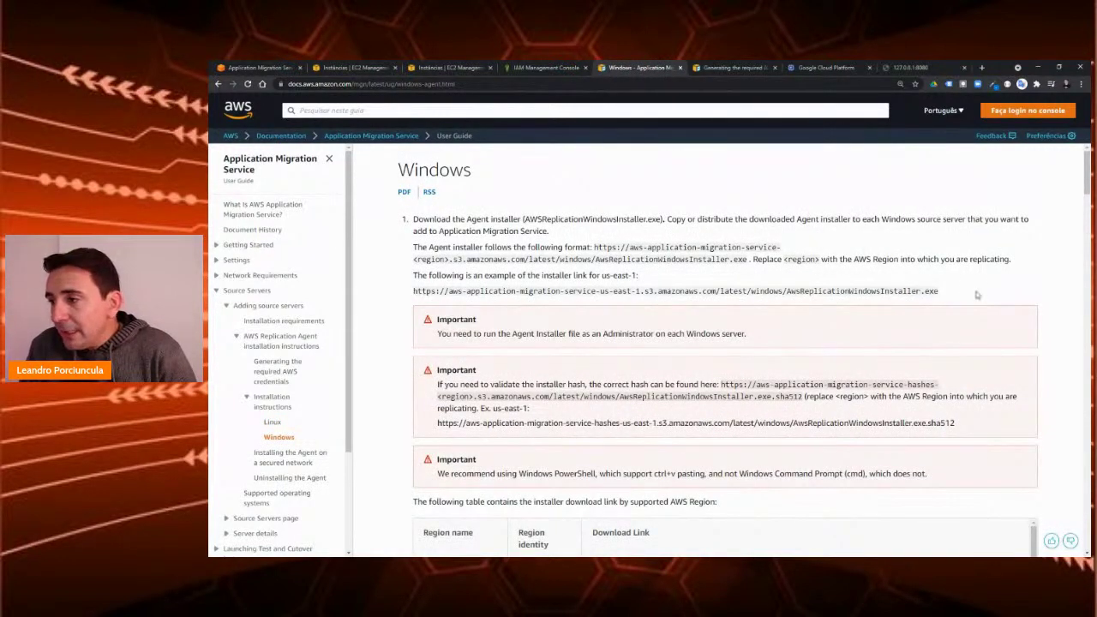
pyautogui.moveTo(946, 296); pyautogui.dragTo(412, 295)
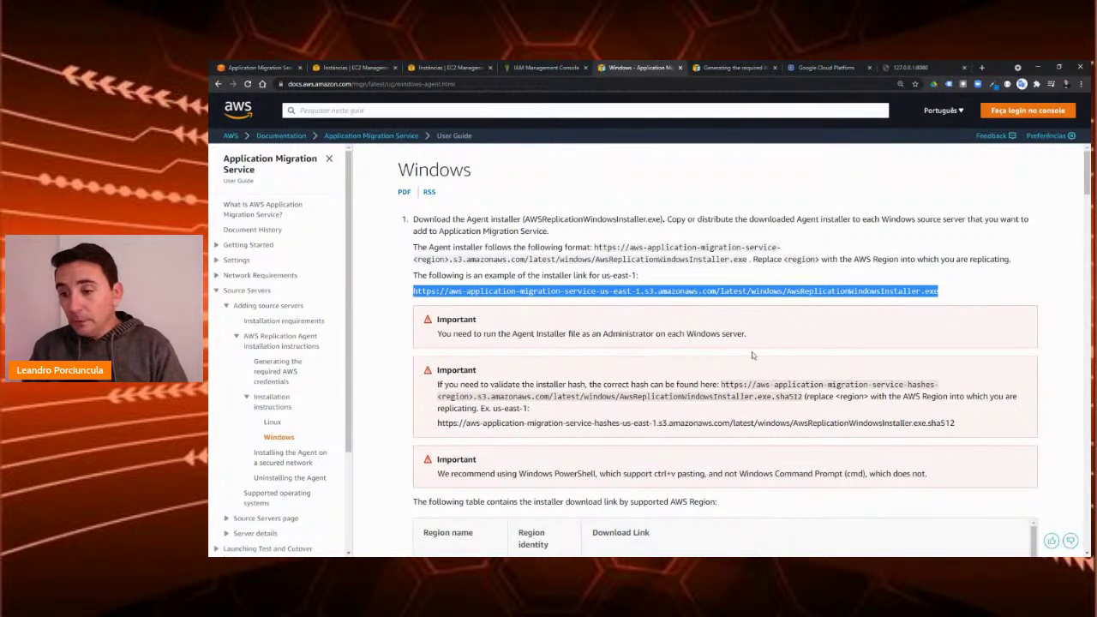
pyautogui.hotkey('alt', 'Tab')
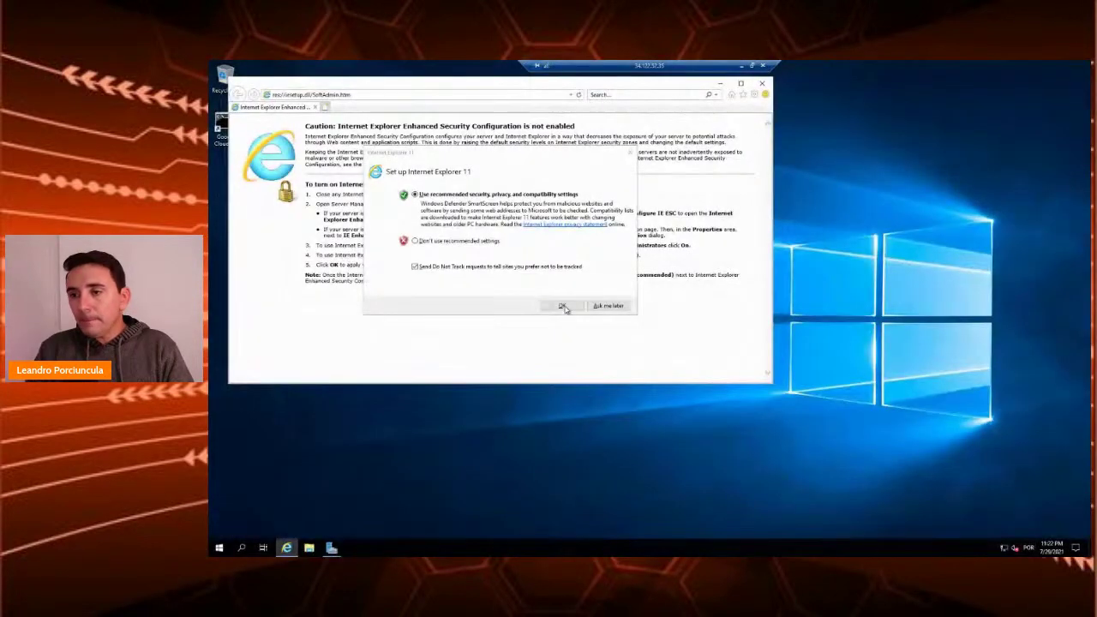
# Step: Decline IE recommended settings, download AwsReplicationWindowsInstaller.exe from the pasted URL, and open its folder
pyautogui.click(478, 241)
pyautogui.click(562, 306)
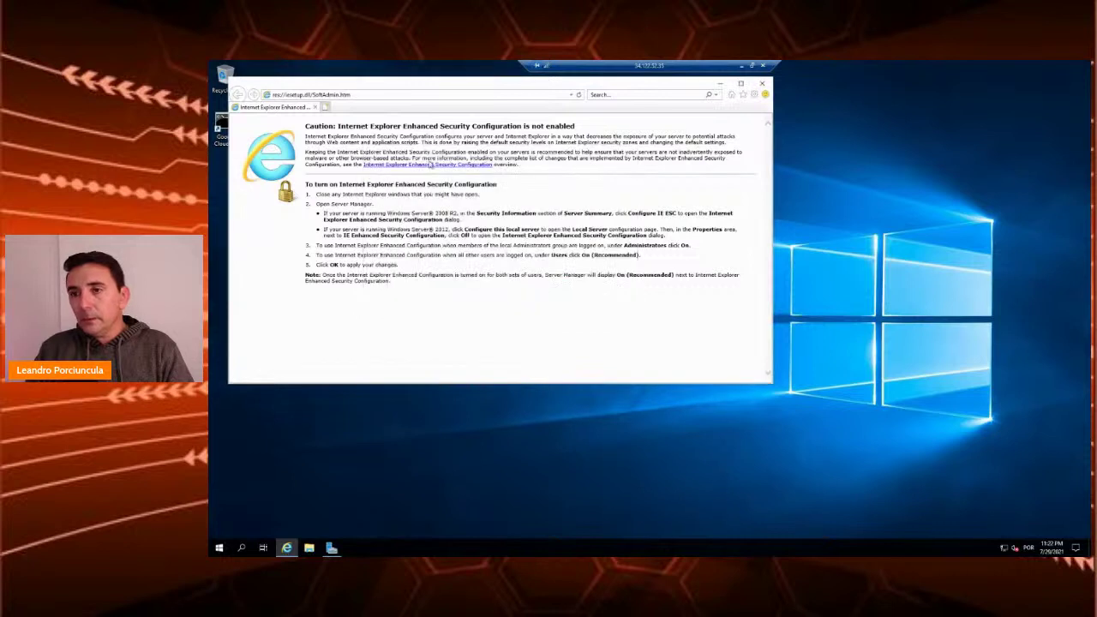
pyautogui.click(408, 93)
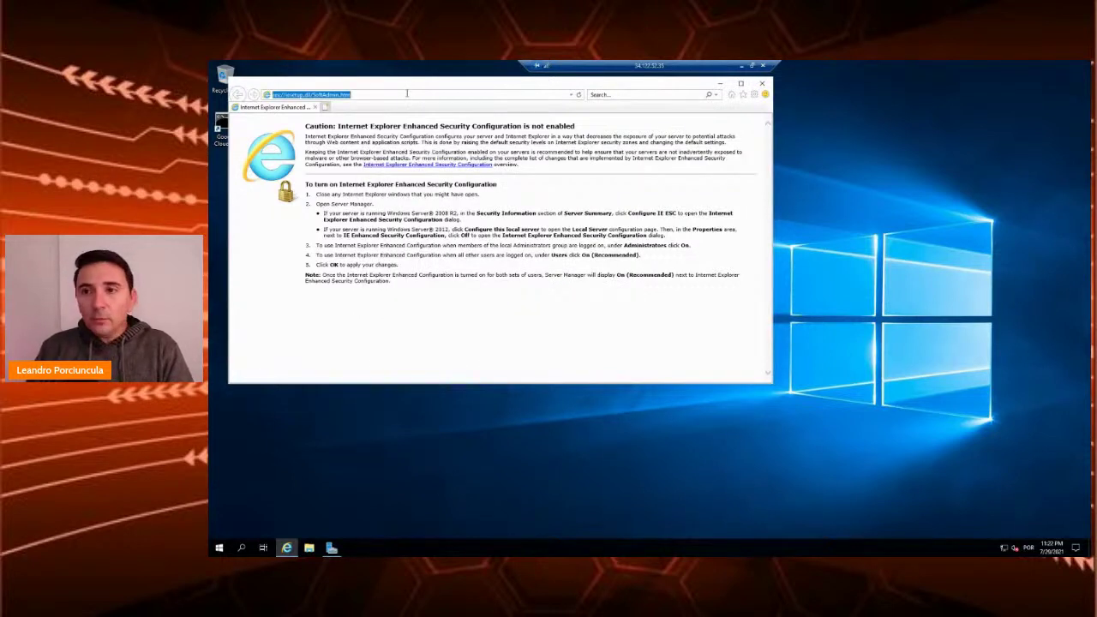
pyautogui.hotkey('ctrl', 'v')
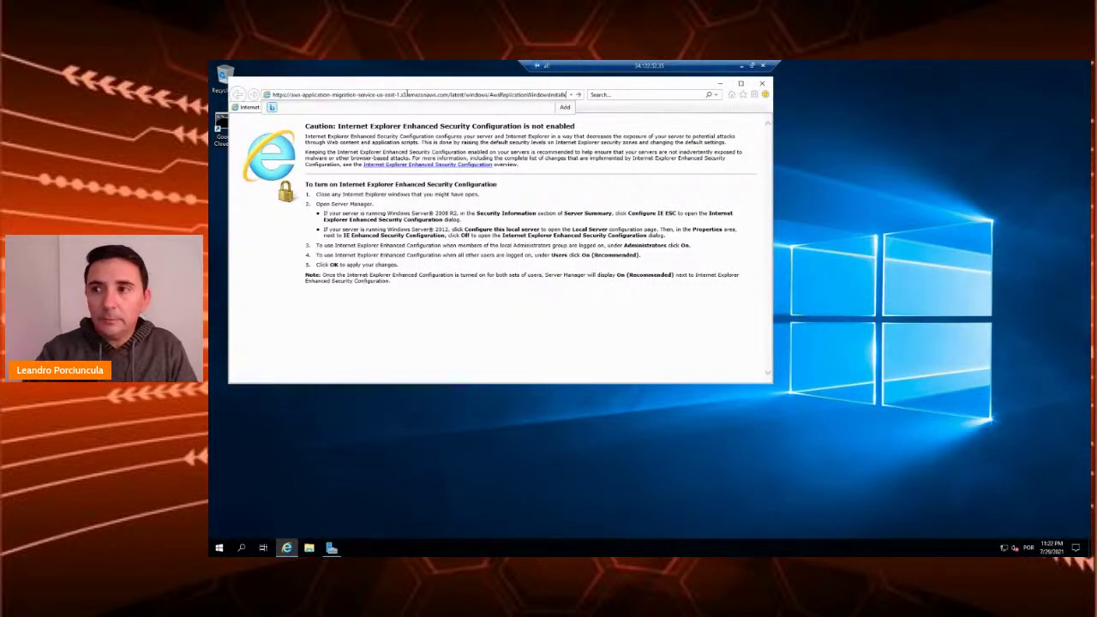
pyautogui.press('Return')
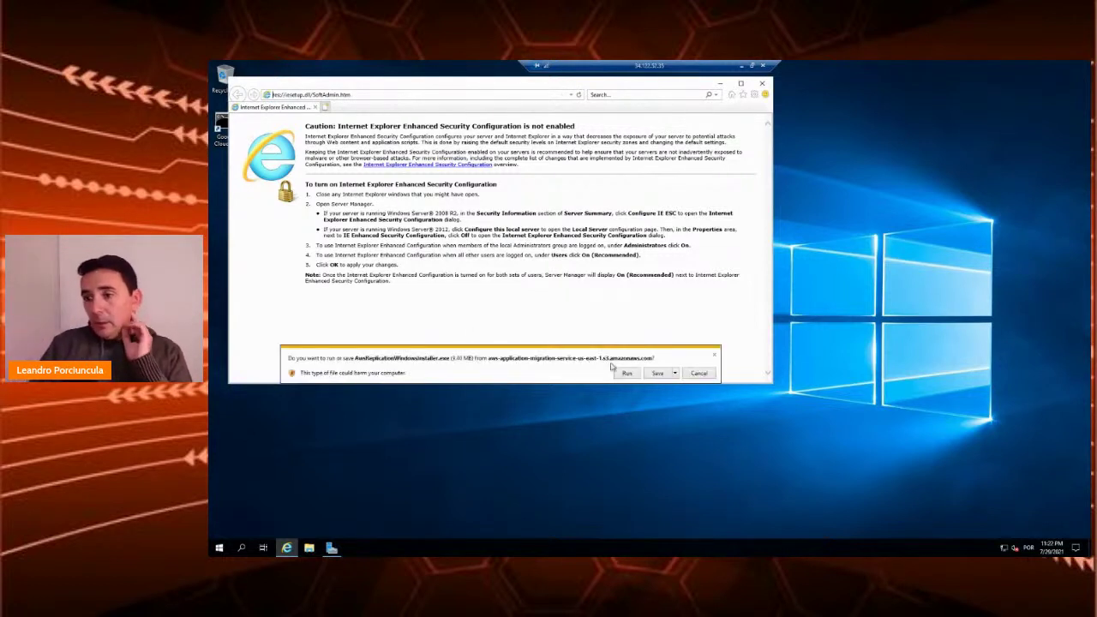
pyautogui.click(656, 376)
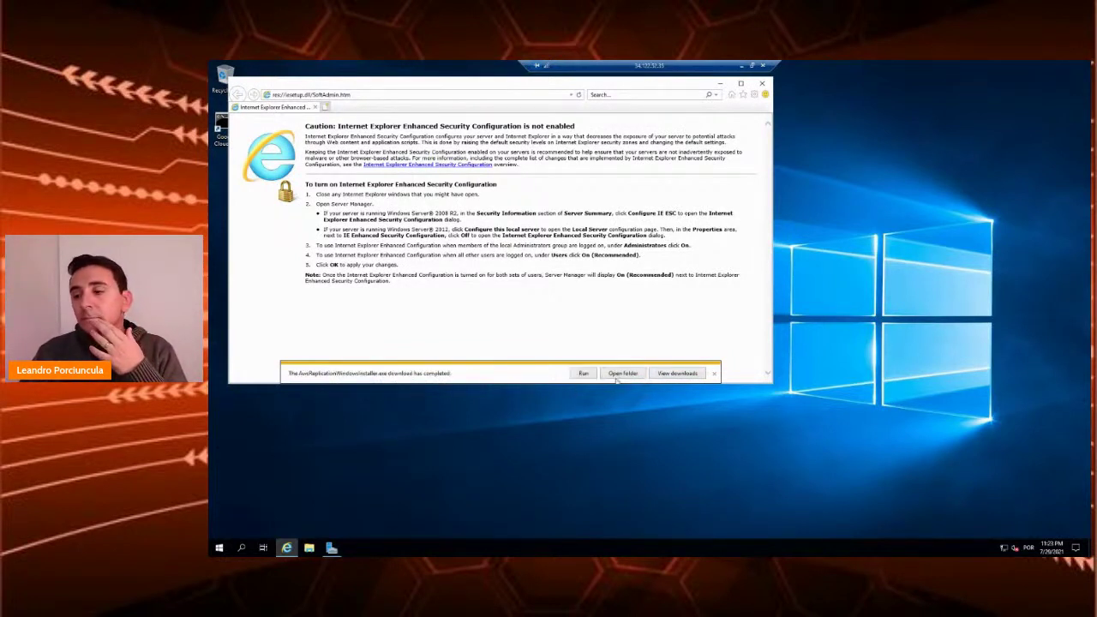
pyautogui.click(623, 375)
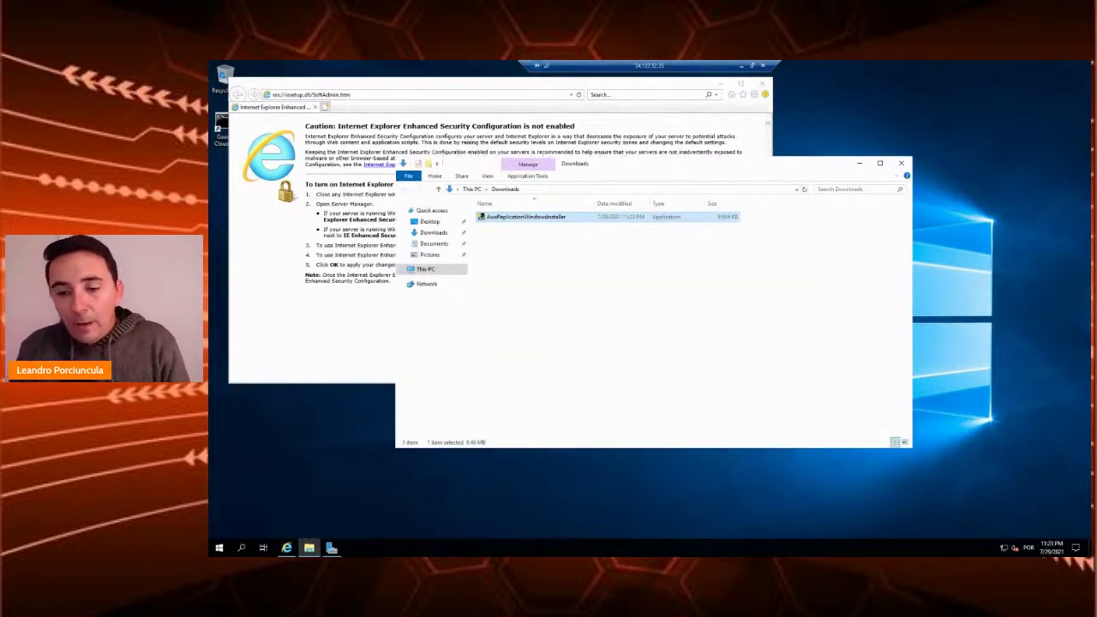
# Step: Launch Command Prompt as administrator from the Start menu
pyautogui.click(221, 549)
pyautogui.write('cmd')
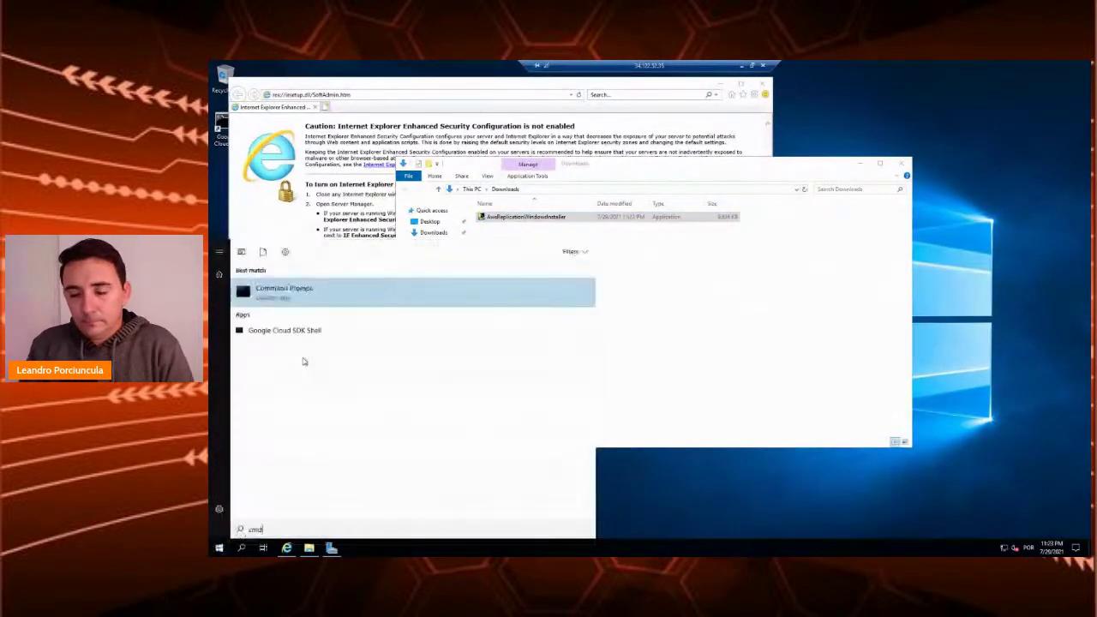
pyautogui.rightClick(271, 297)
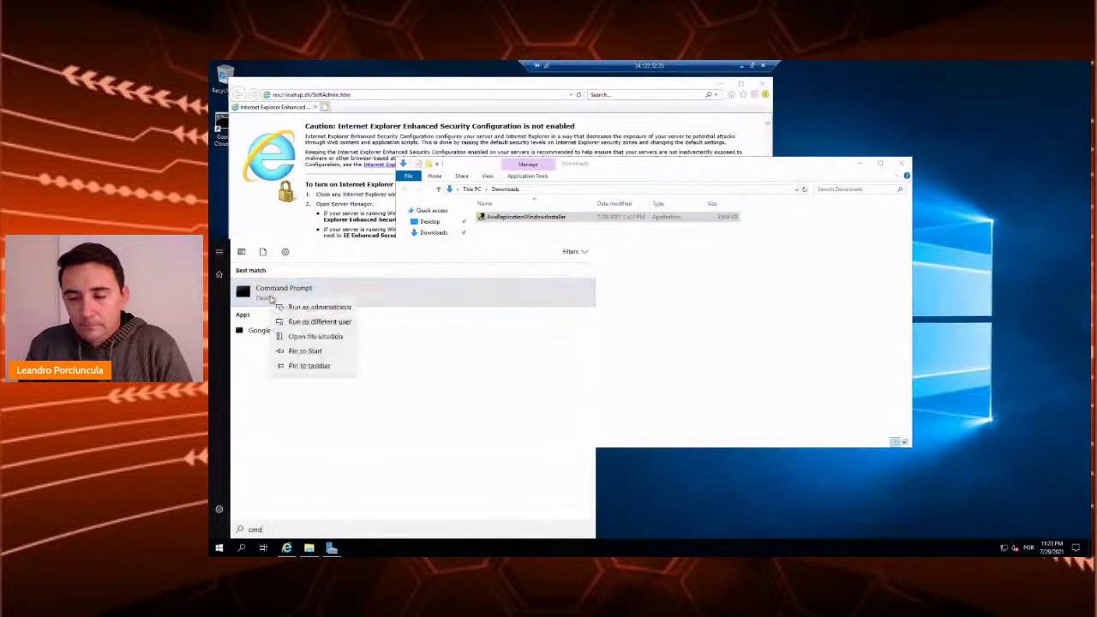
pyautogui.click(310, 310)
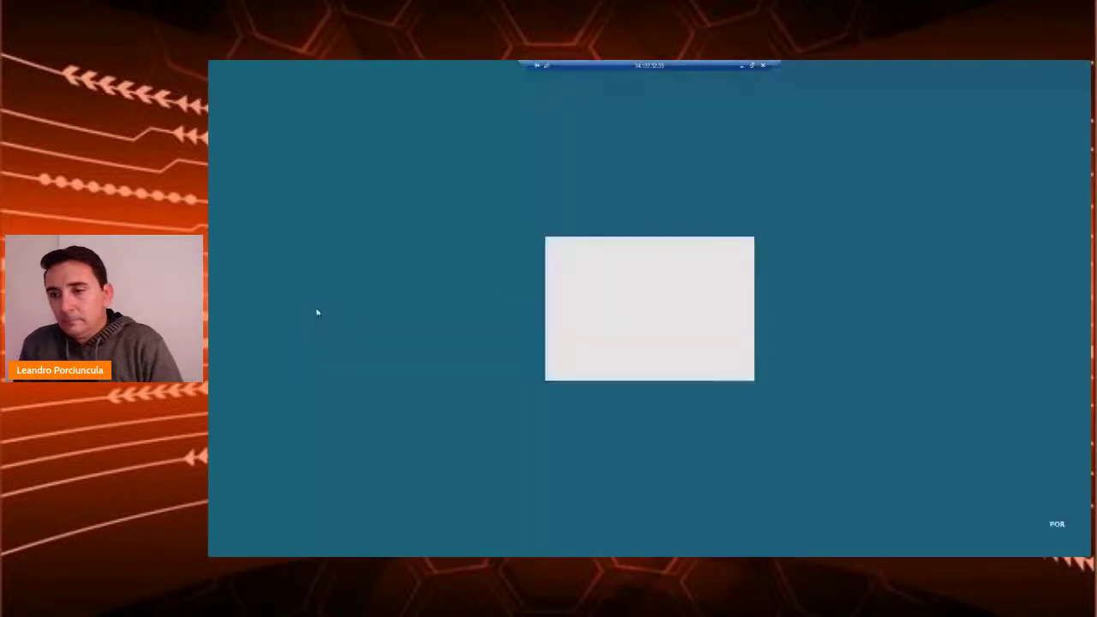
pyautogui.click(610, 365)
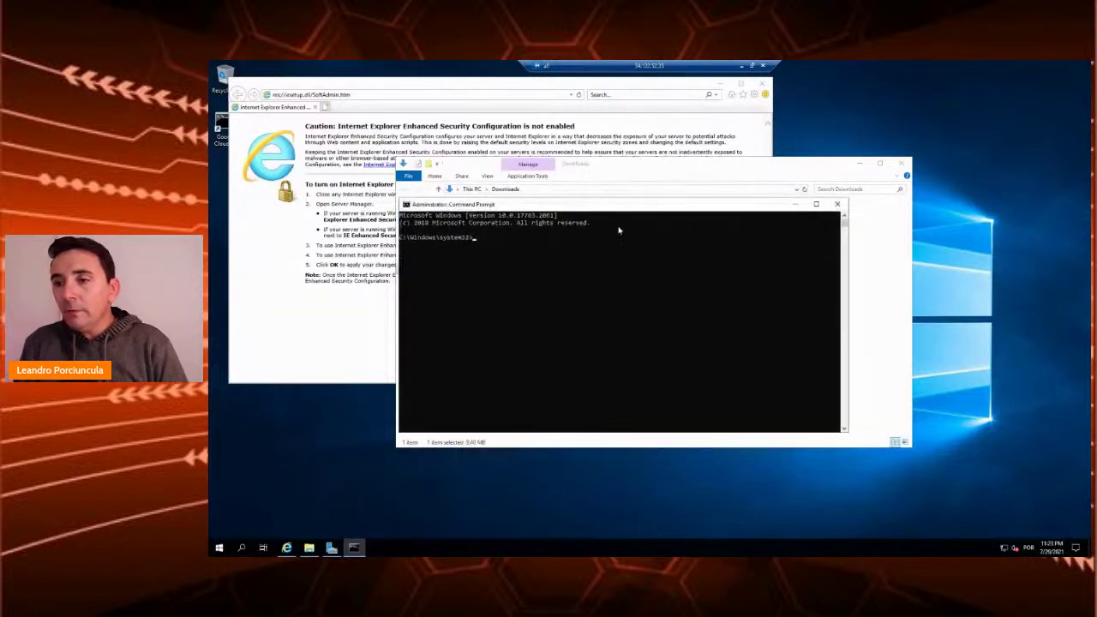
# Step: Change to the user's Downloads folder, list AwsReplicationWindowsInstaller.exe with dir, and maximise the console
pyautogui.write('cd ..')
pyautogui.press('Return')
pyautogui.write('cd ..')
pyautogui.press('Return')
pyautogui.write('cd Users')
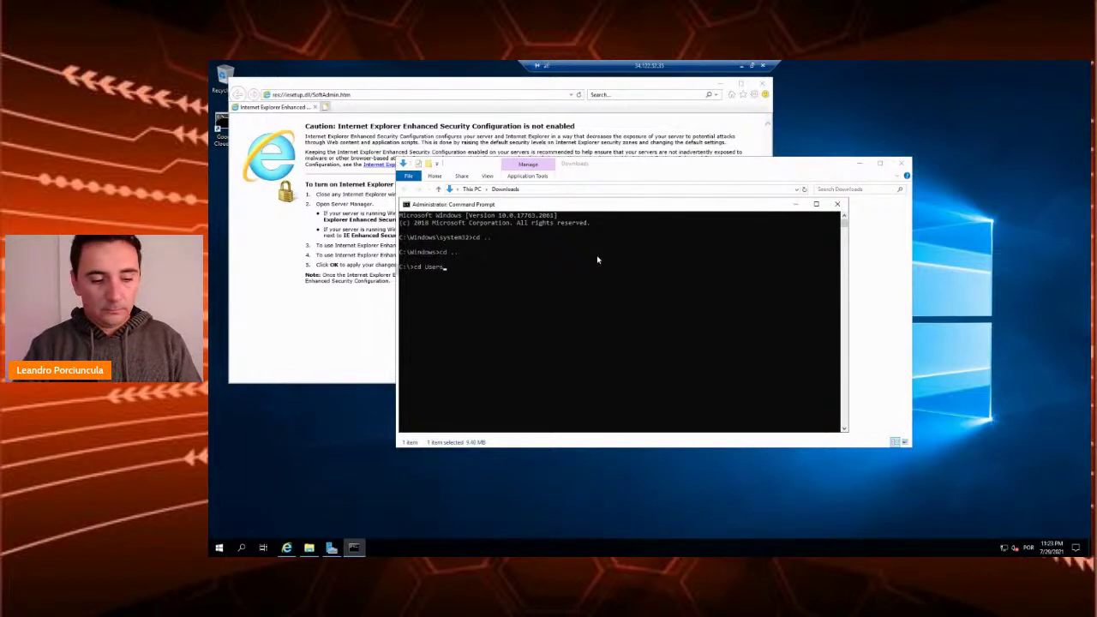
pyautogui.write('\\le_porciuncula_rodri')
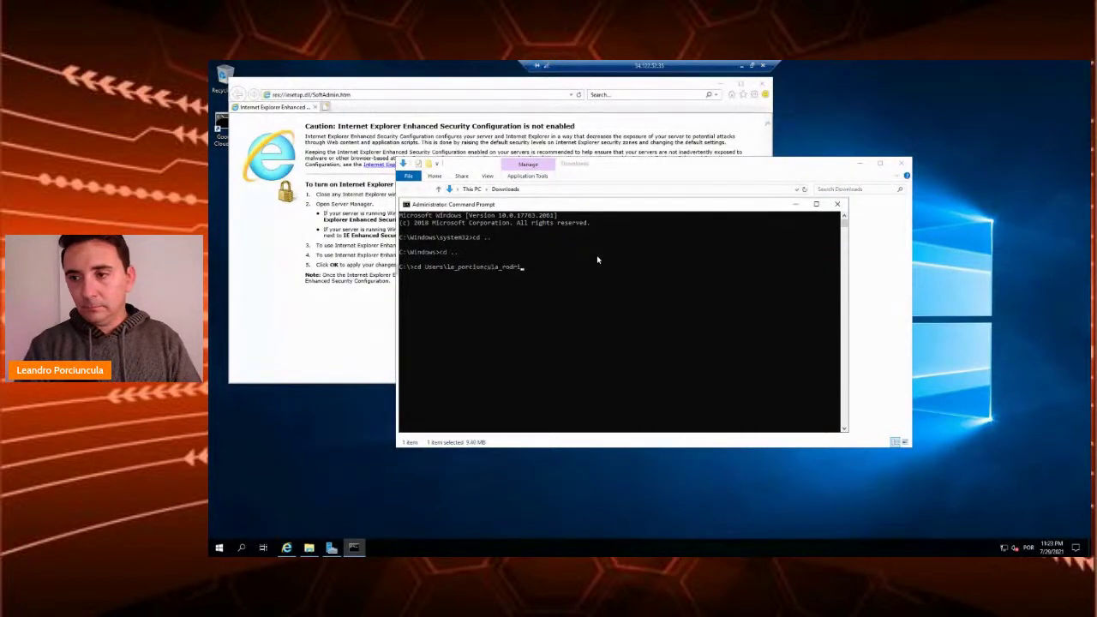
pyautogui.write('\\Desktop')
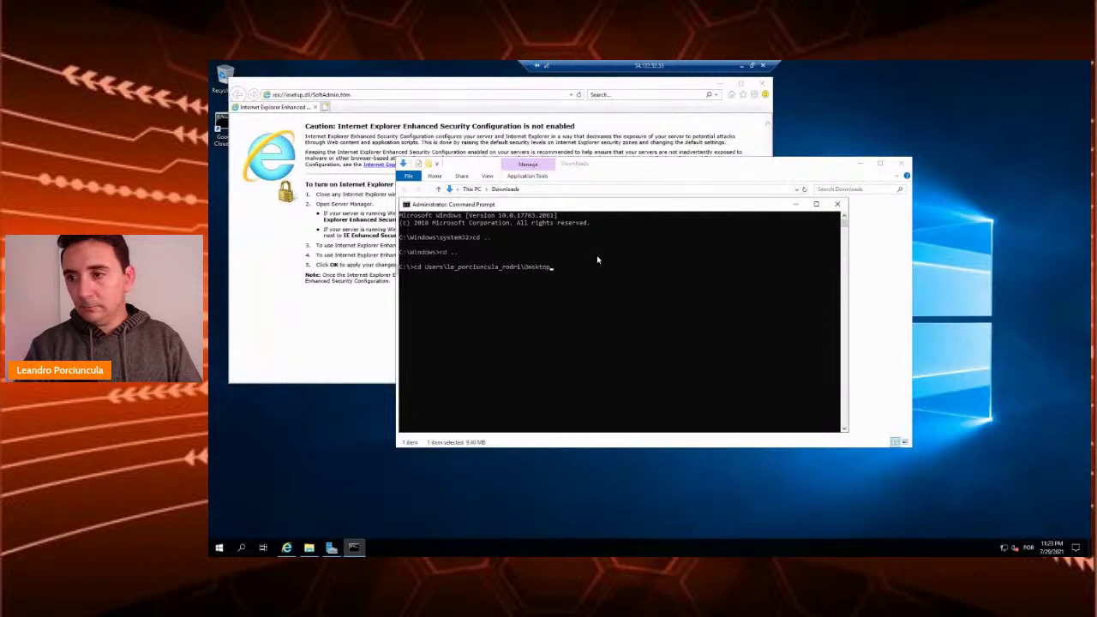
pyautogui.press('Tab')
pyautogui.press('Return')
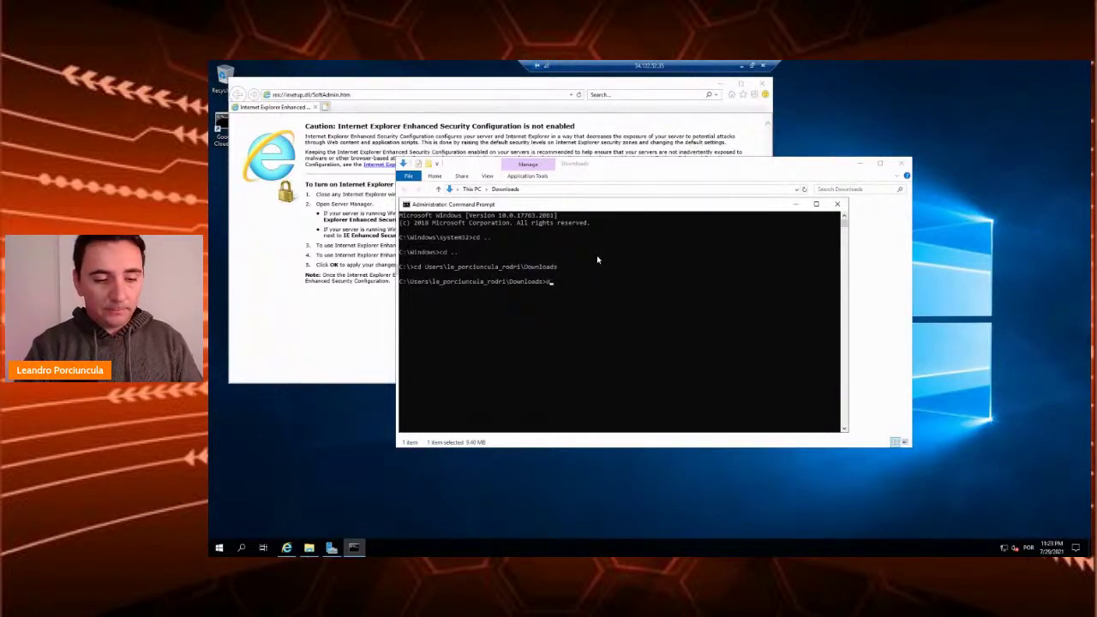
pyautogui.press('Return')
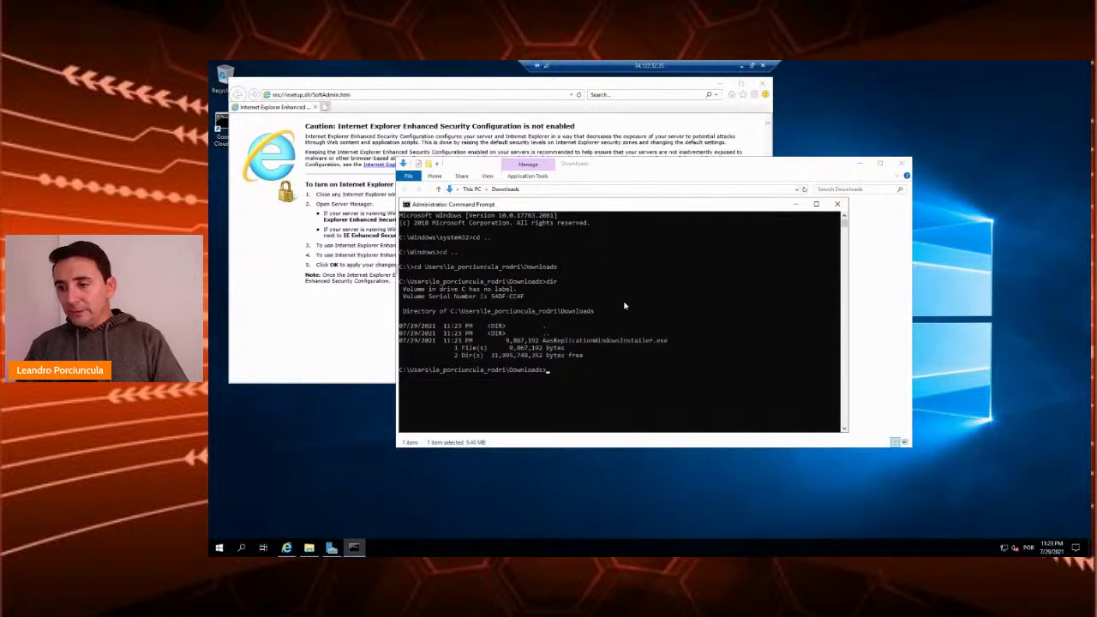
pyautogui.click(816, 204)
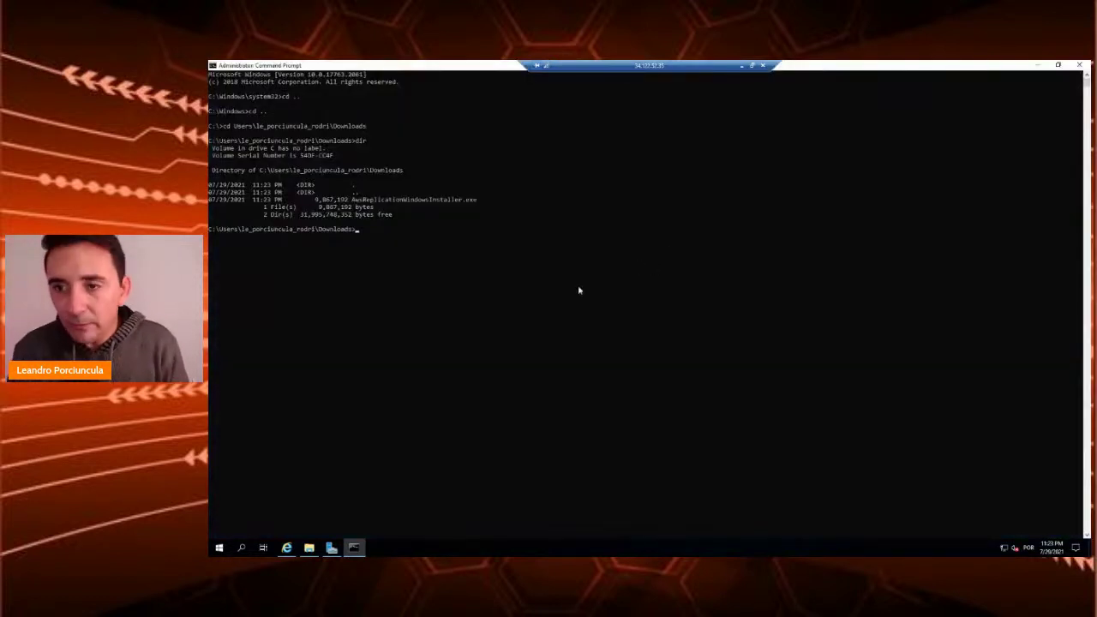
# Step: Set the Command Prompt font size to 36 through the window's Properties
pyautogui.click(549, 290)
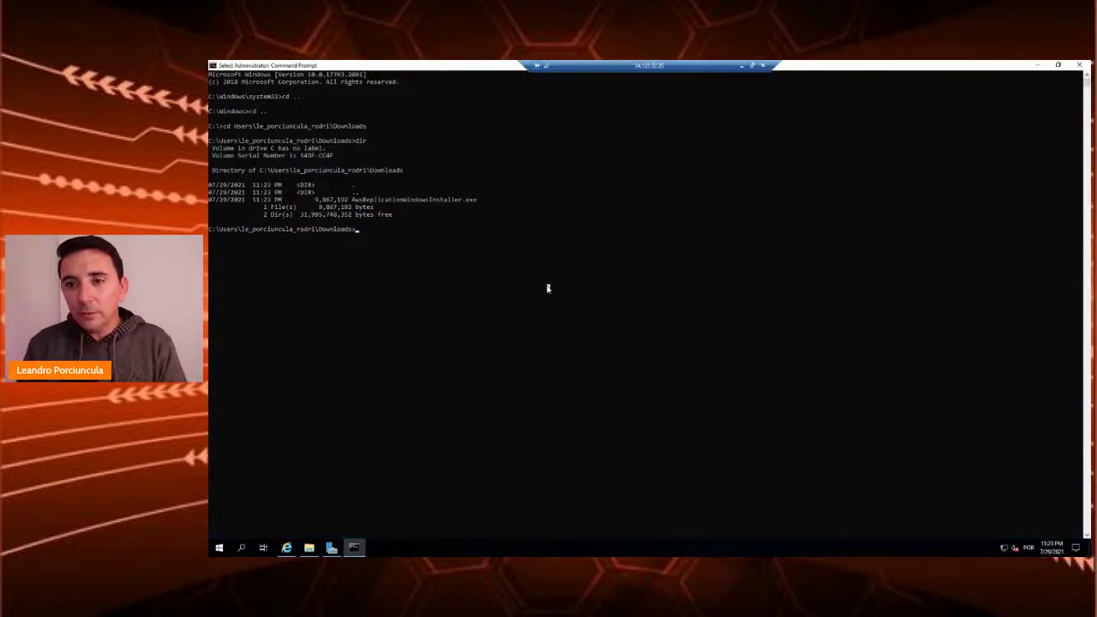
pyautogui.rightClick(375, 69)
pyautogui.moveTo(397, 142)
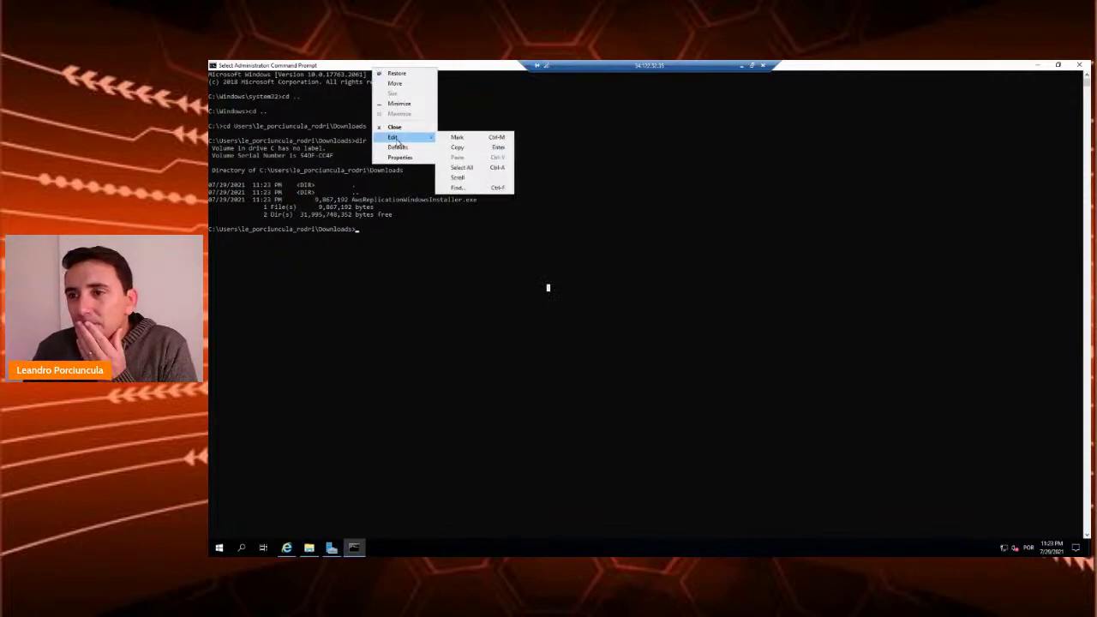
pyautogui.click(399, 157)
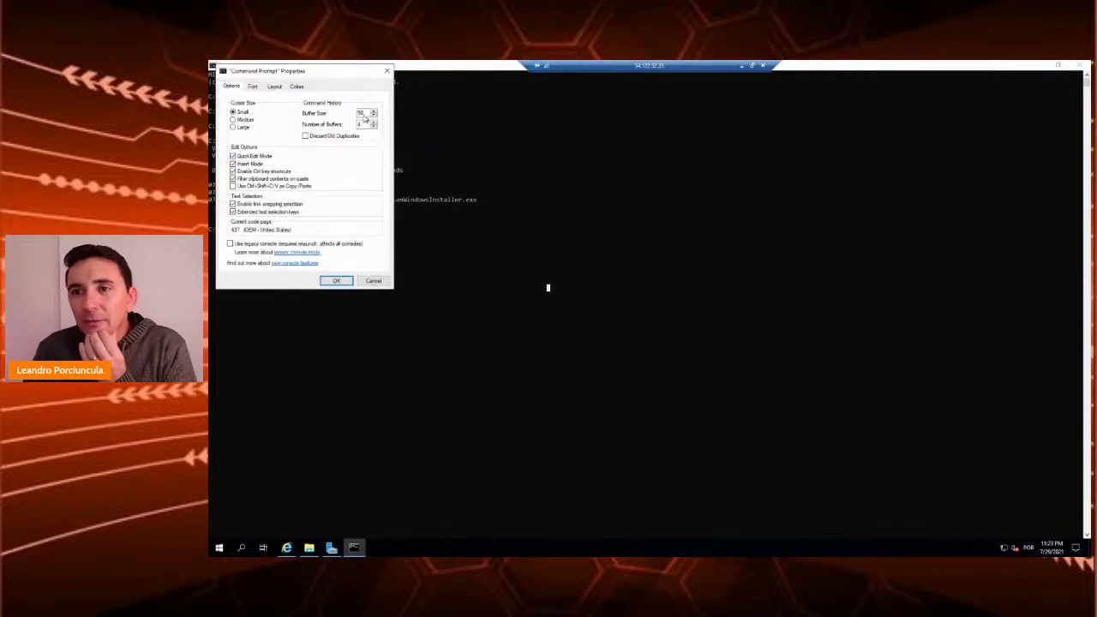
pyautogui.click(255, 87)
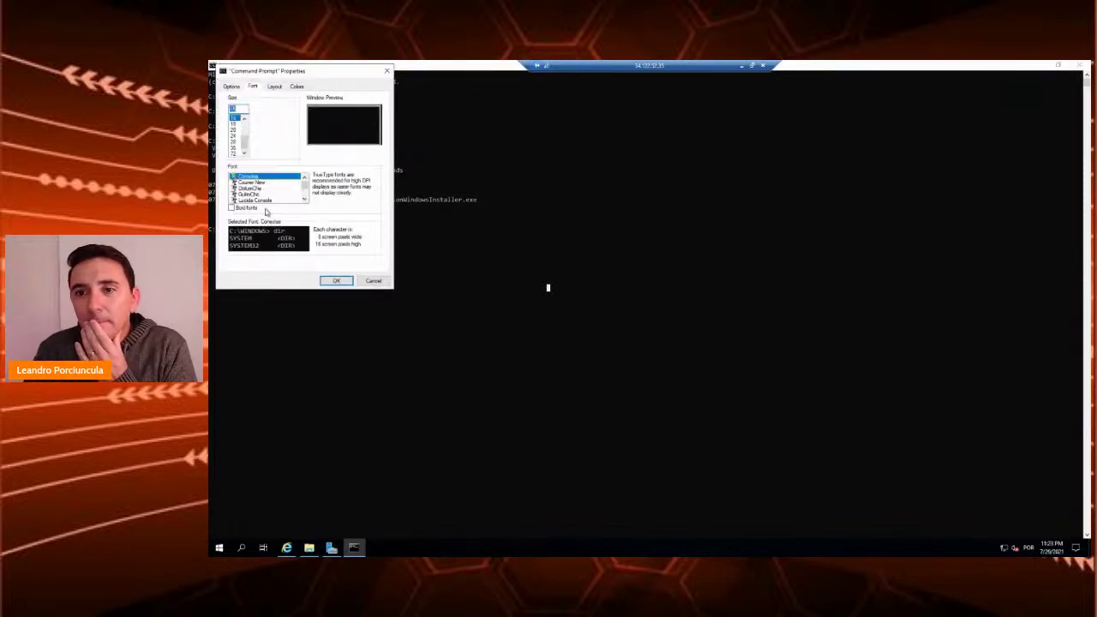
pyautogui.click(234, 142)
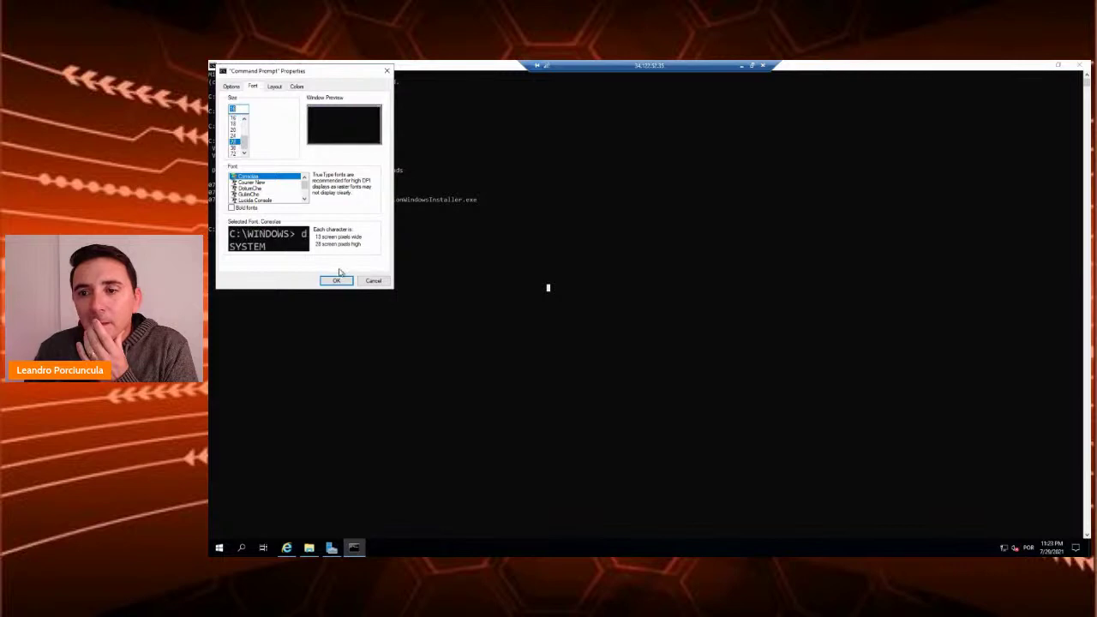
pyautogui.click(234, 148)
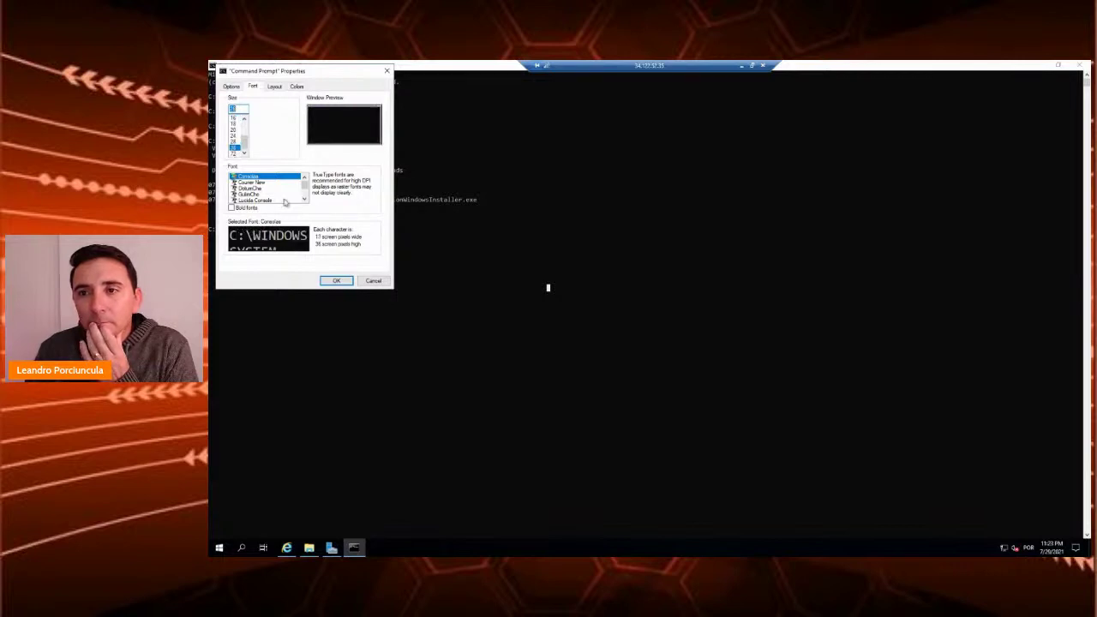
pyautogui.click(336, 281)
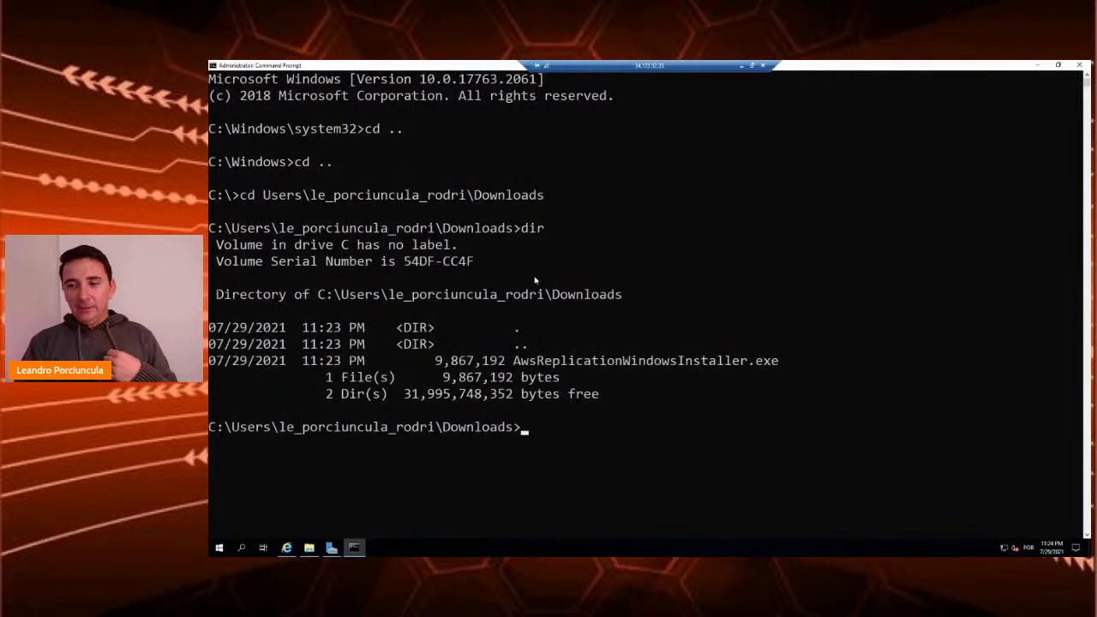
pyautogui.scroll(-3, 535, 280)
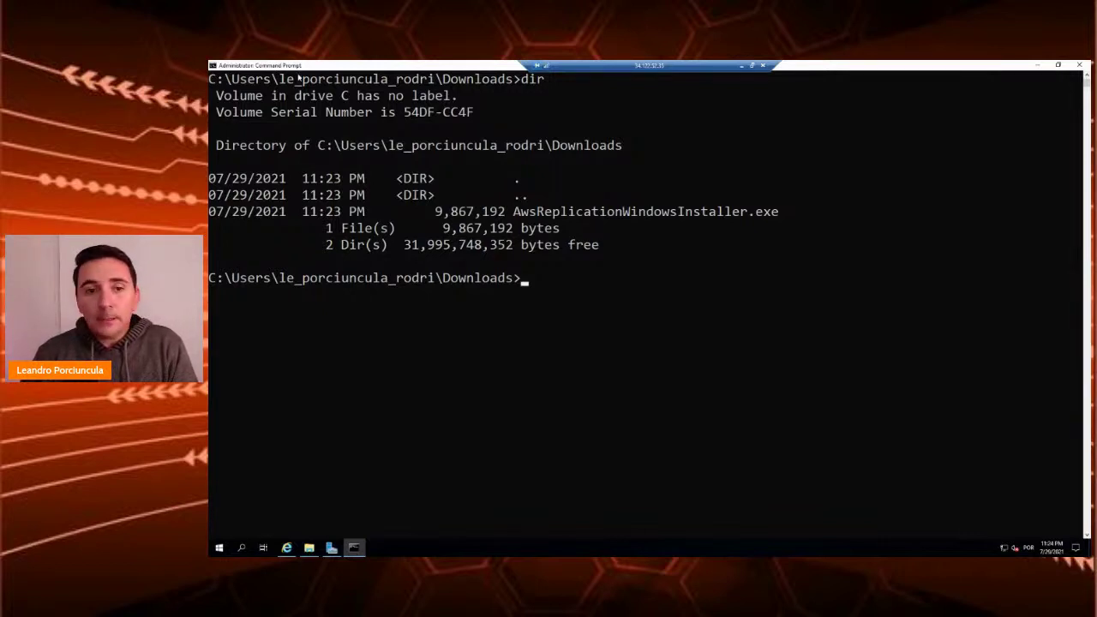
# Step: Switch back to the AWS Windows agent installation documentation in the local browser
pyautogui.hotkey('alt', 'Tab')
pyautogui.scroll(-5, 490, 333)
pyautogui.scroll(3, 490, 334)
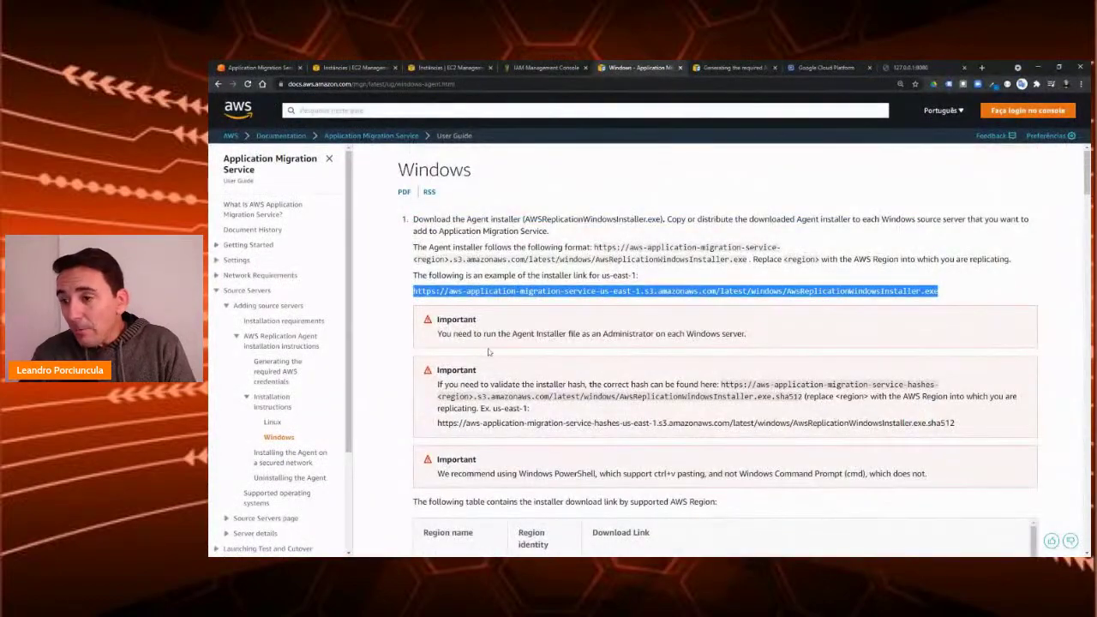
# Step: Scroll to step 3's Region and access key prompts, then return to the remote Command Prompt
pyautogui.scroll(-3, 485, 330)
pyautogui.scroll(-2, 485, 330)
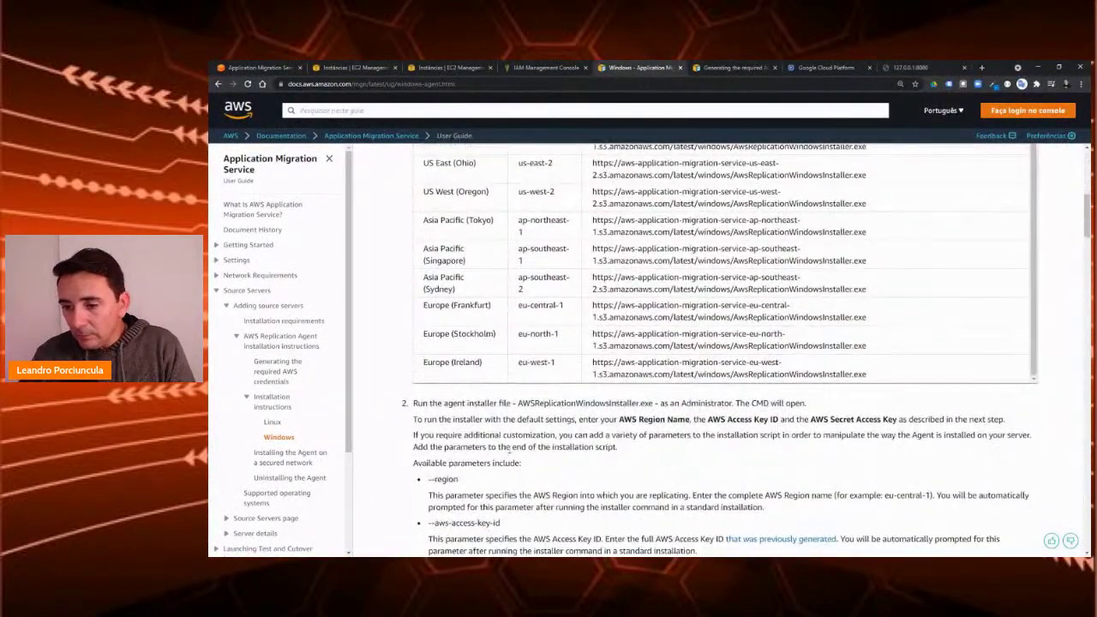
pyautogui.scroll(-3, 489, 355)
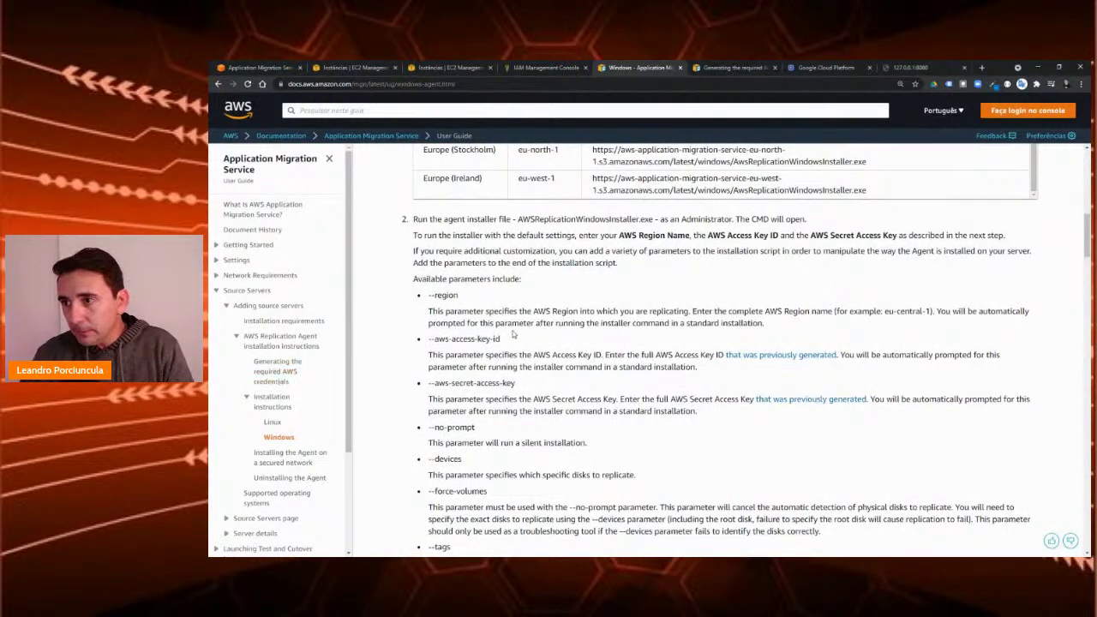
pyautogui.scroll(-5, 513, 335)
pyautogui.scroll(-5, 531, 378)
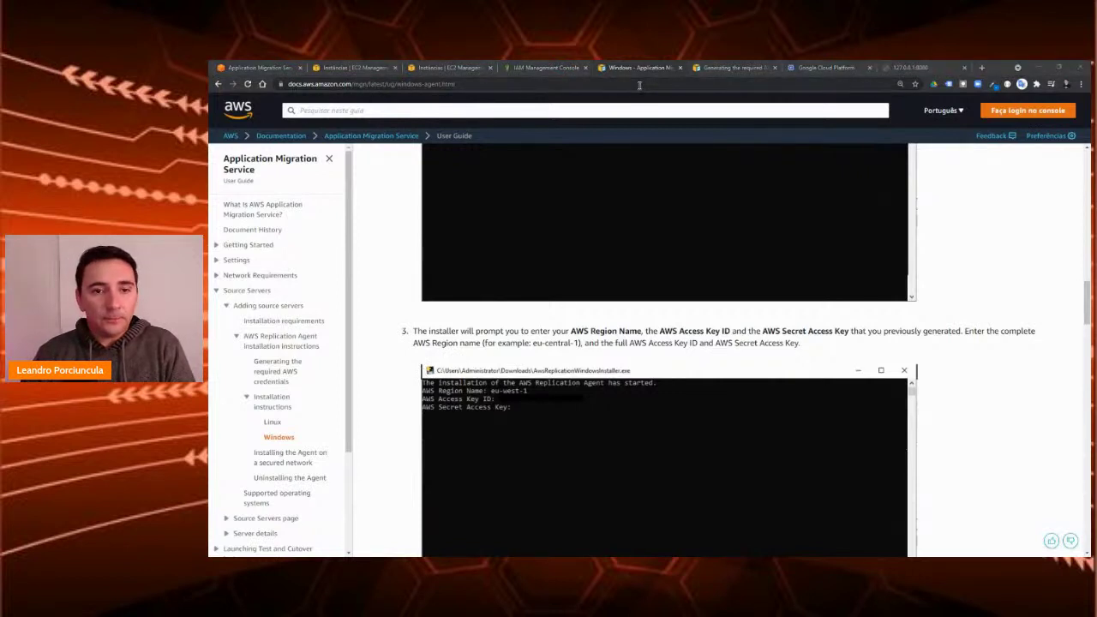
pyautogui.hotkey('alt', 'Tab')
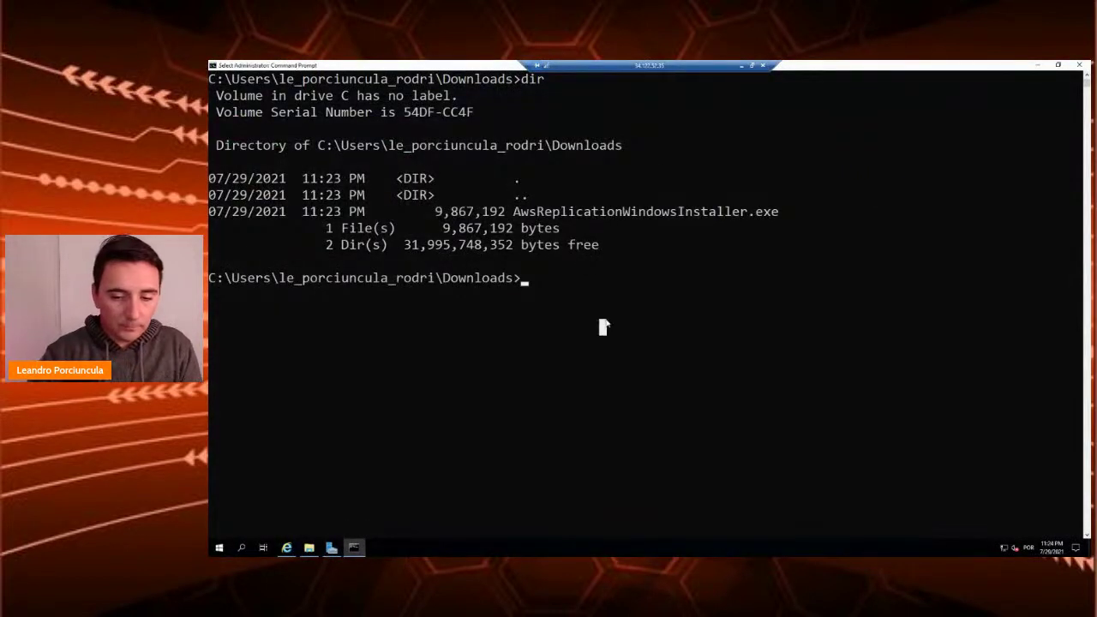
# Step: Run AwsReplicationWindowsInstaller.exe in Command Prompt, then minimize the Remote Desktop connection
pyautogui.write('.\\')
pyautogui.press('Tab')
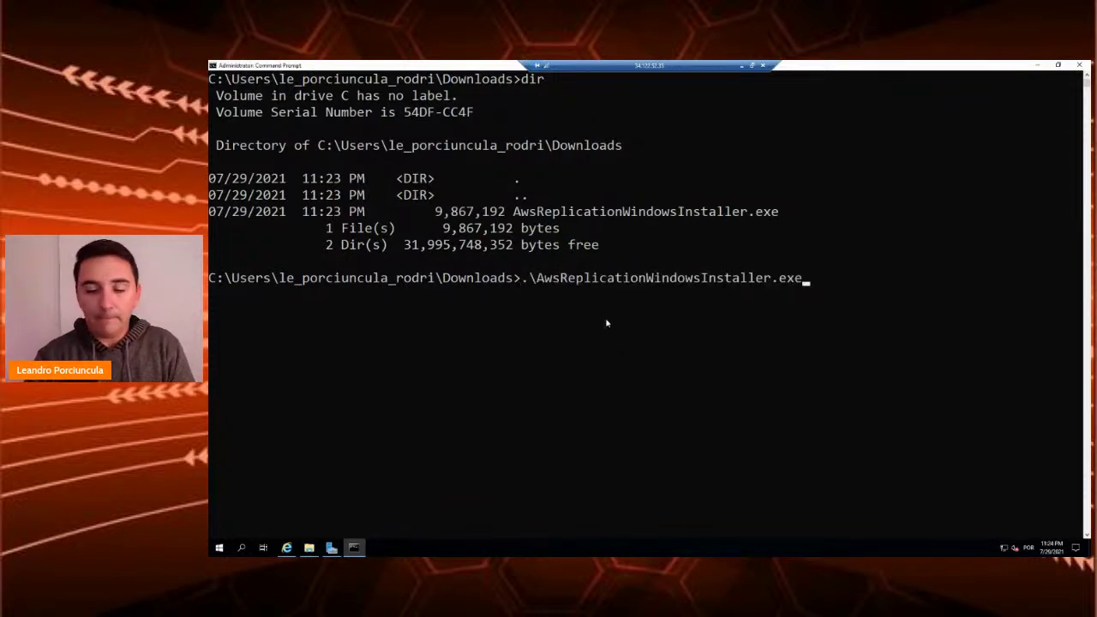
pyautogui.press('Return')
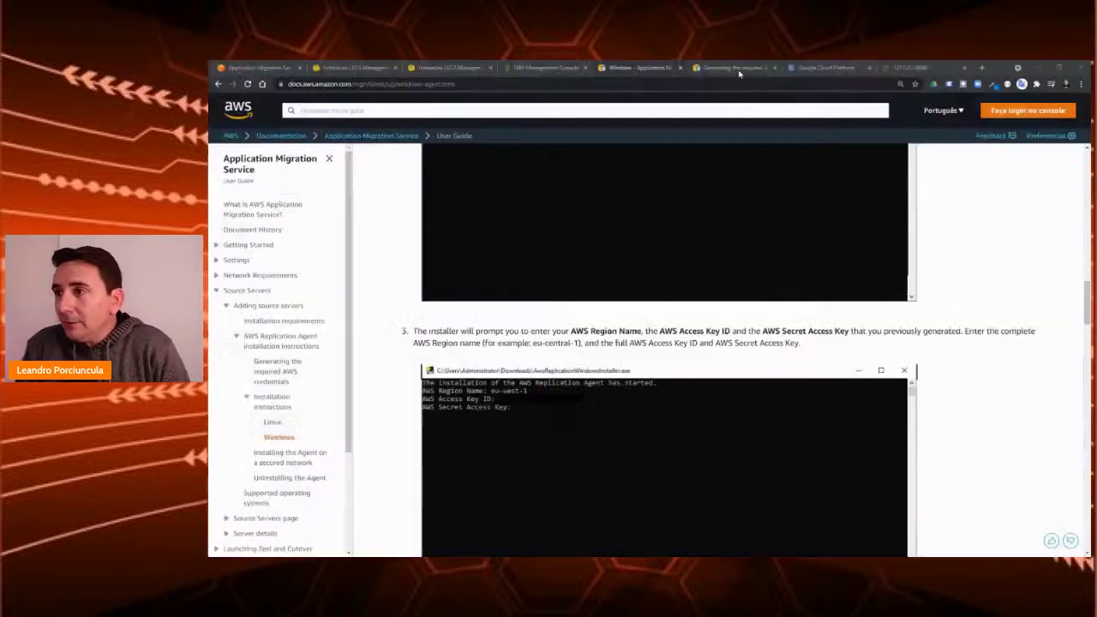
pyautogui.click(741, 66)
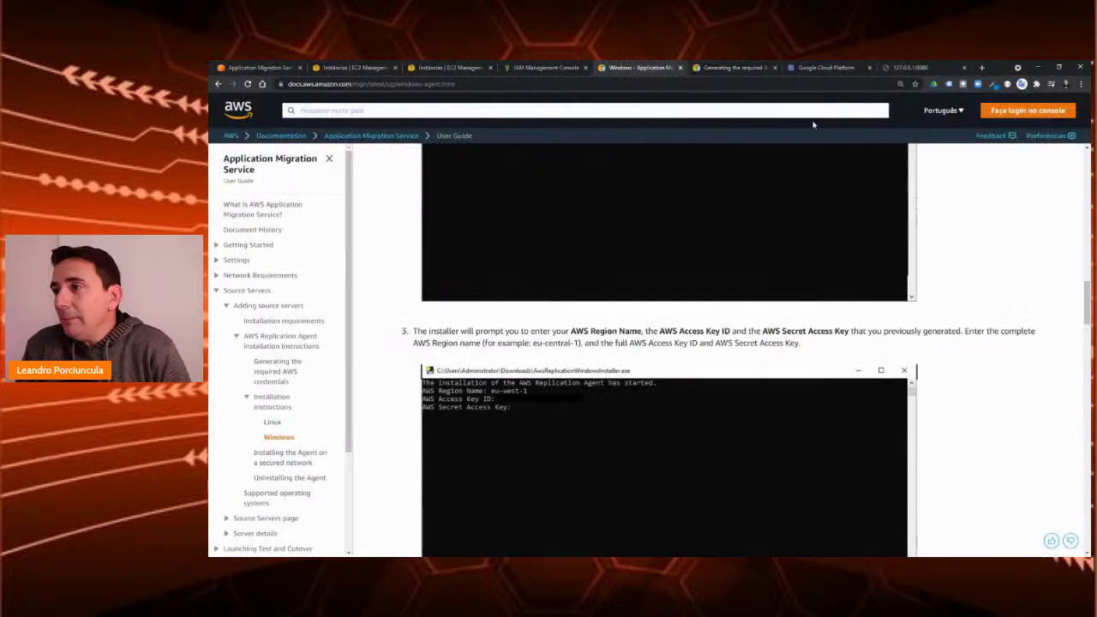
# Step: Copy the Ohio region code us-east-2 from the EC2 console's region list
pyautogui.click(351, 67)
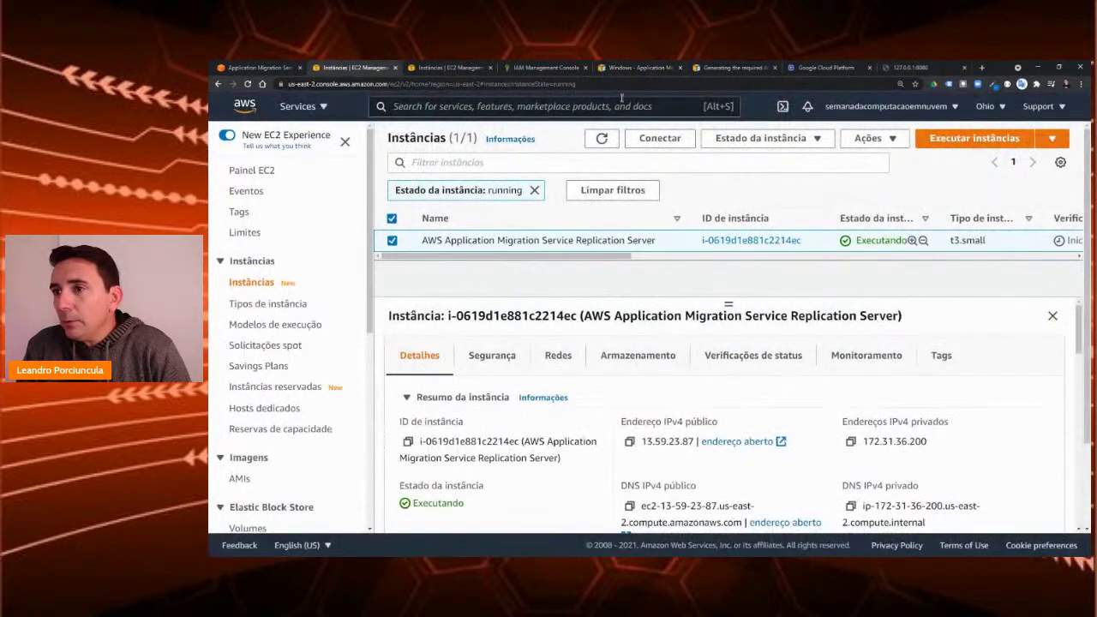
pyautogui.click(1003, 106)
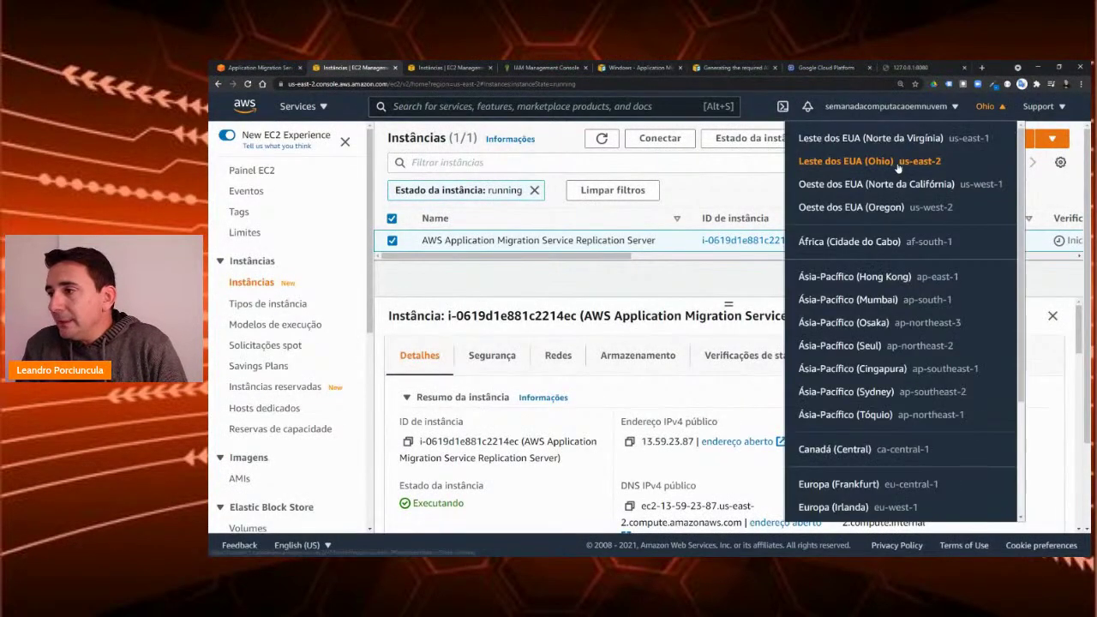
pyautogui.moveTo(943, 161); pyautogui.dragTo(902, 163)
pyautogui.hotkey('ctrl', 'c')
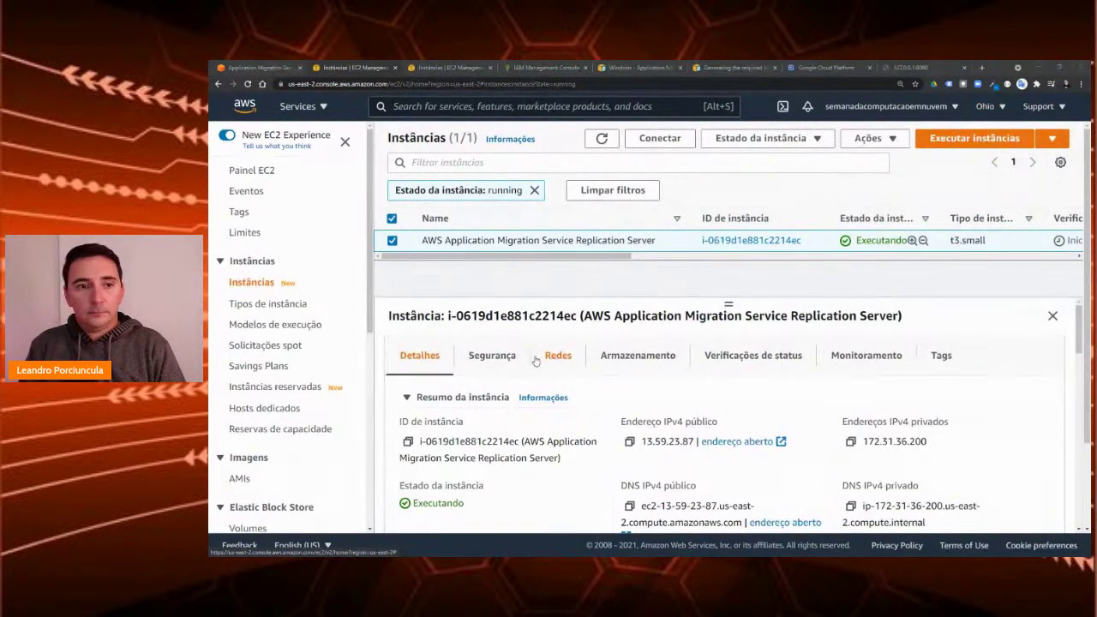
pyautogui.hotkey('alt', 'Tab')
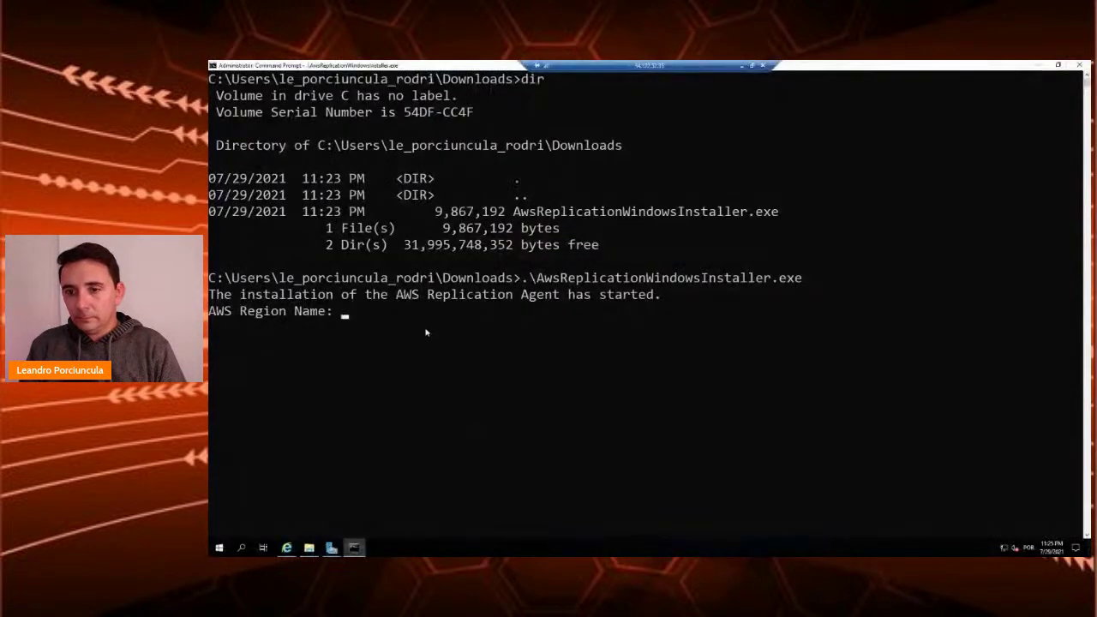
# Step: Paste us-east-2 at the installer's AWS Region Name prompt and submit it
pyautogui.hotkey('ctrl', 'v')
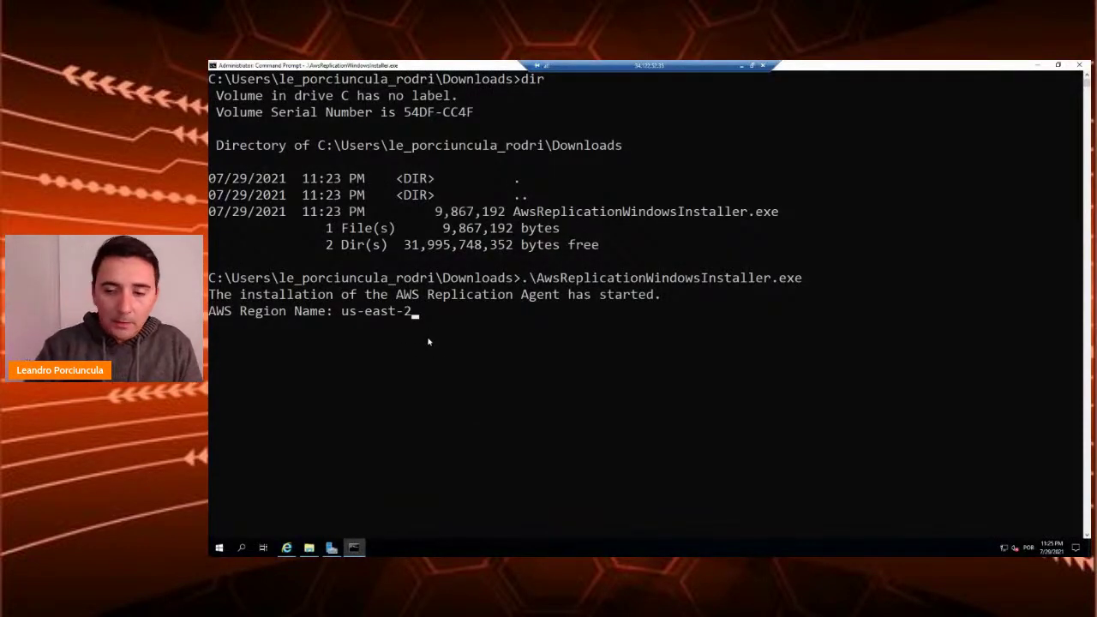
pyautogui.press('Return')
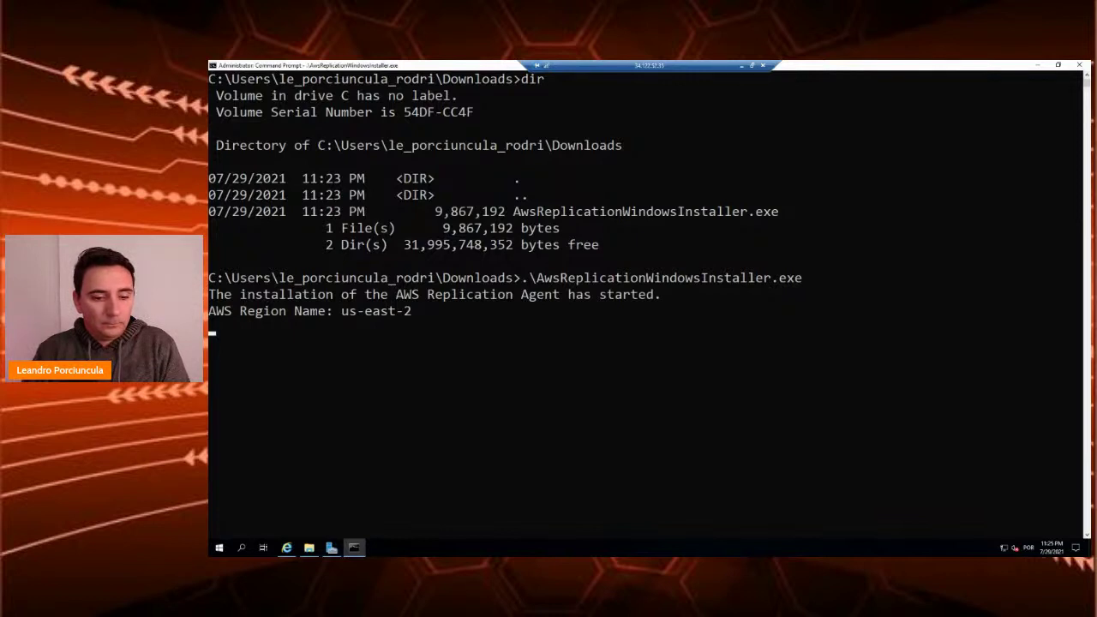
pyautogui.click(307, 376)
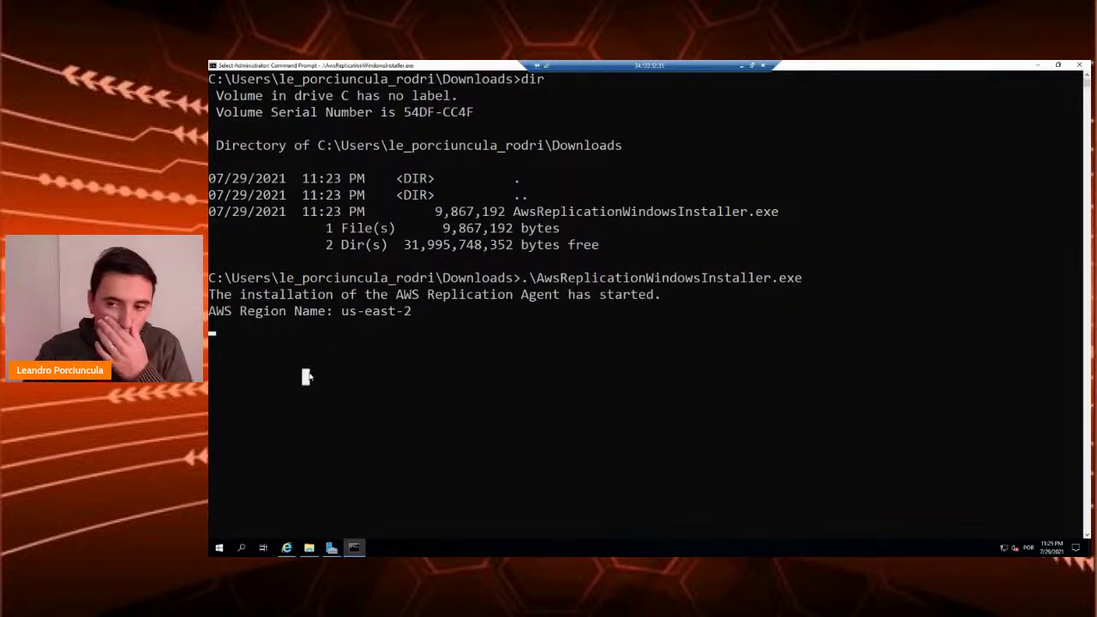
pyautogui.press('Escape')
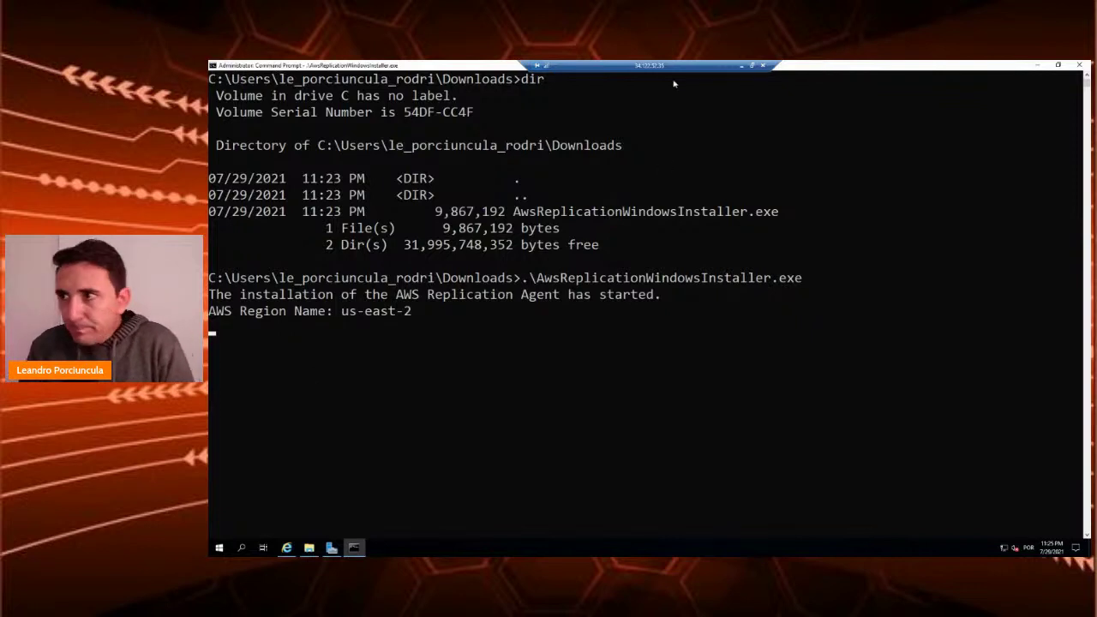
pyautogui.click(743, 66)
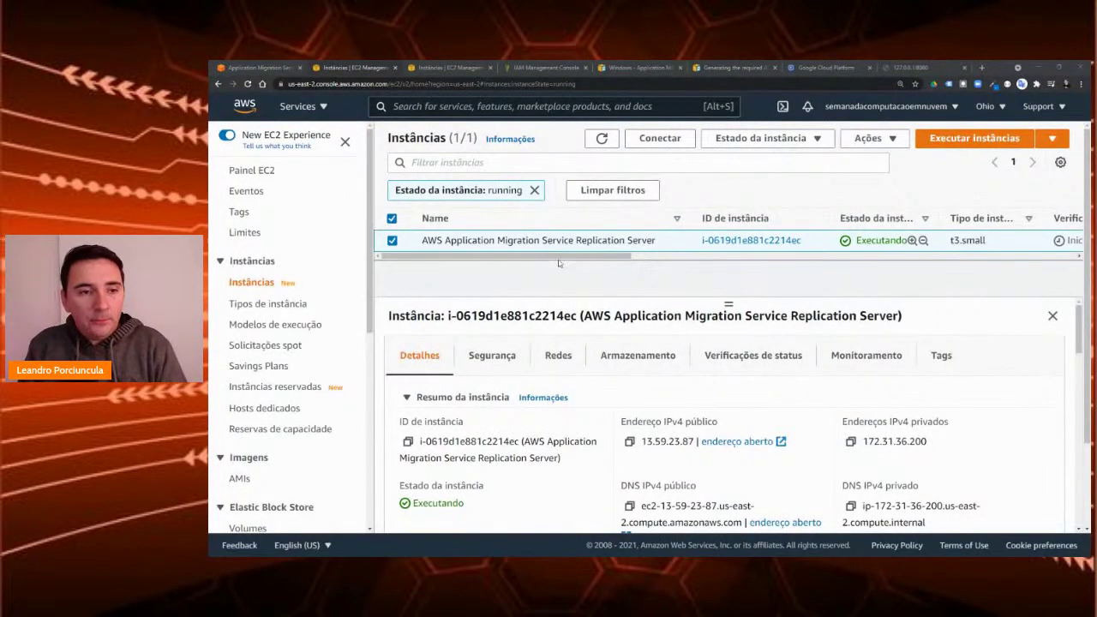
pyautogui.hotkey('alt', 'Tab')
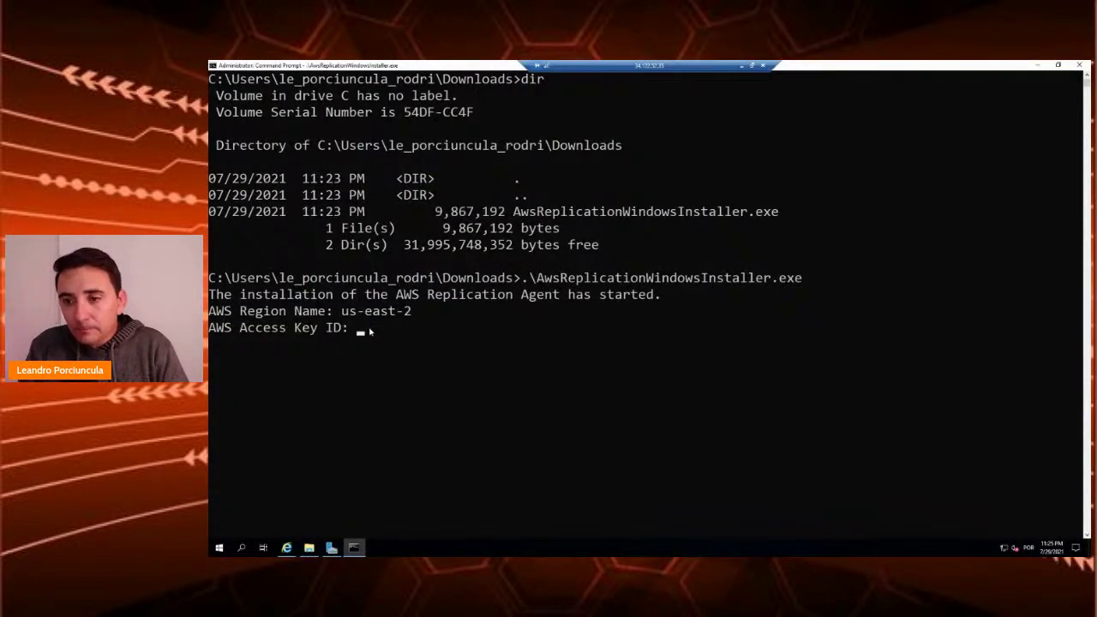
# Step: Paste the AWS access key ID into Notepad and submit it at the installer prompt
pyautogui.click(367, 337)
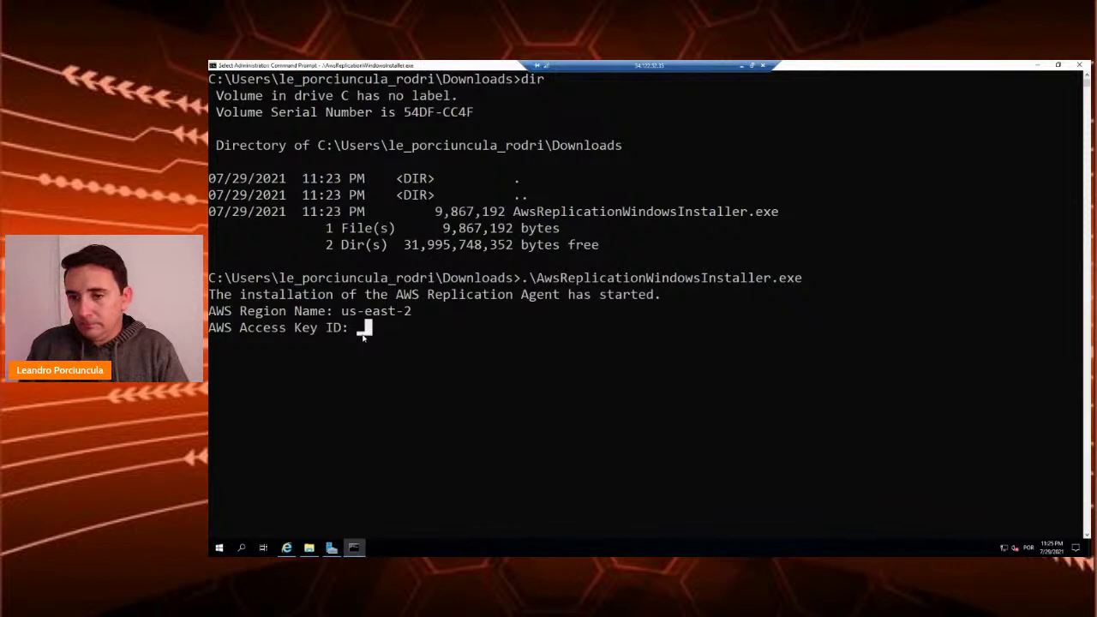
pyautogui.press('Escape')
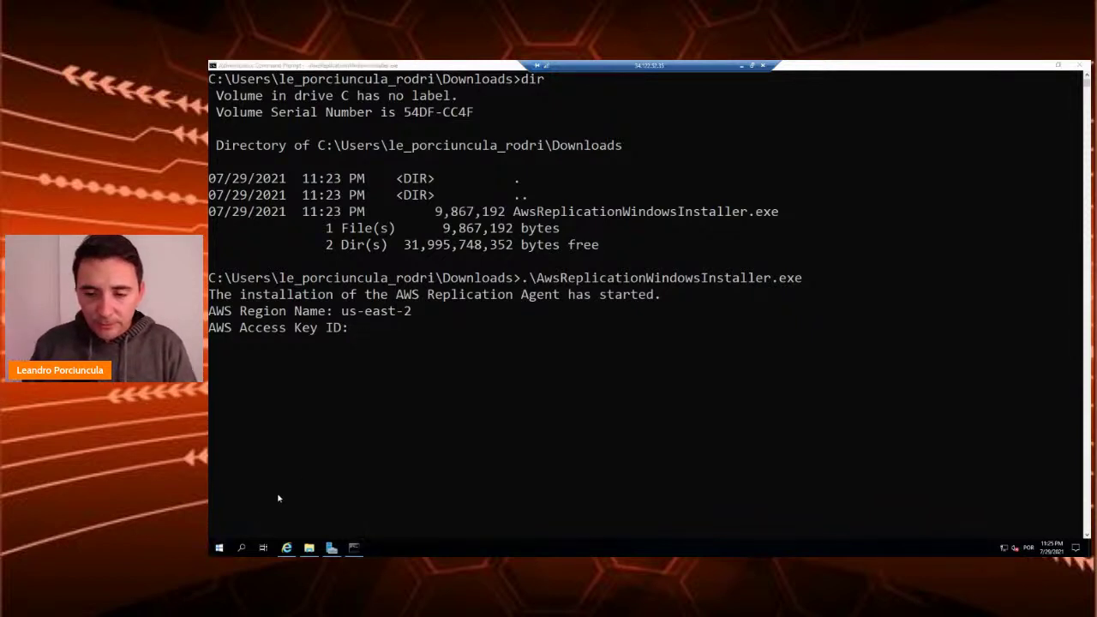
pyautogui.click(219, 545)
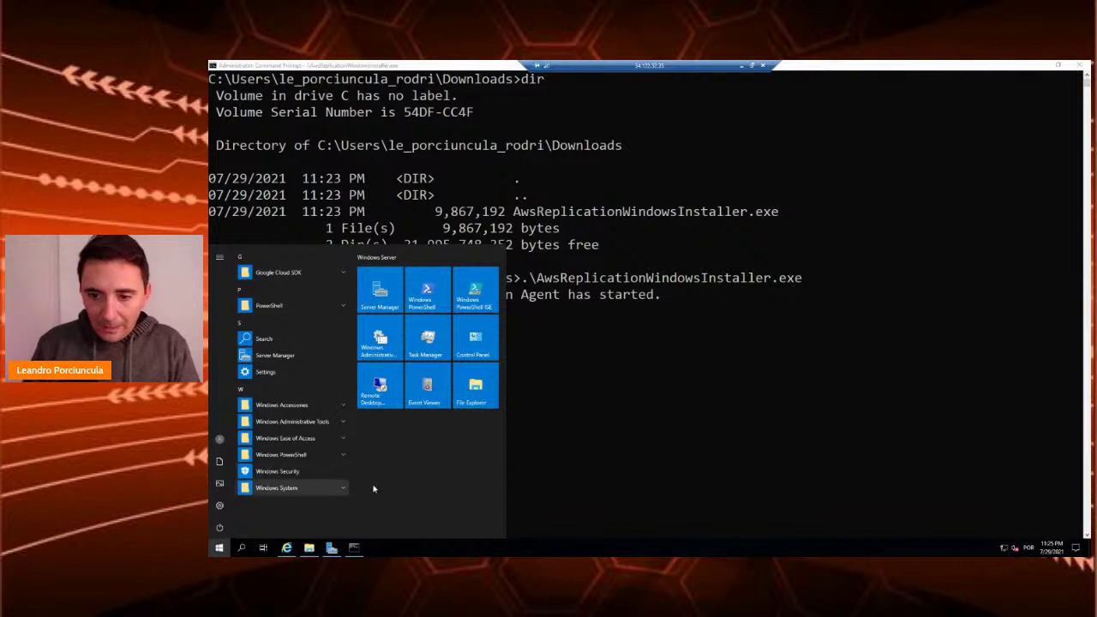
pyautogui.write('note')
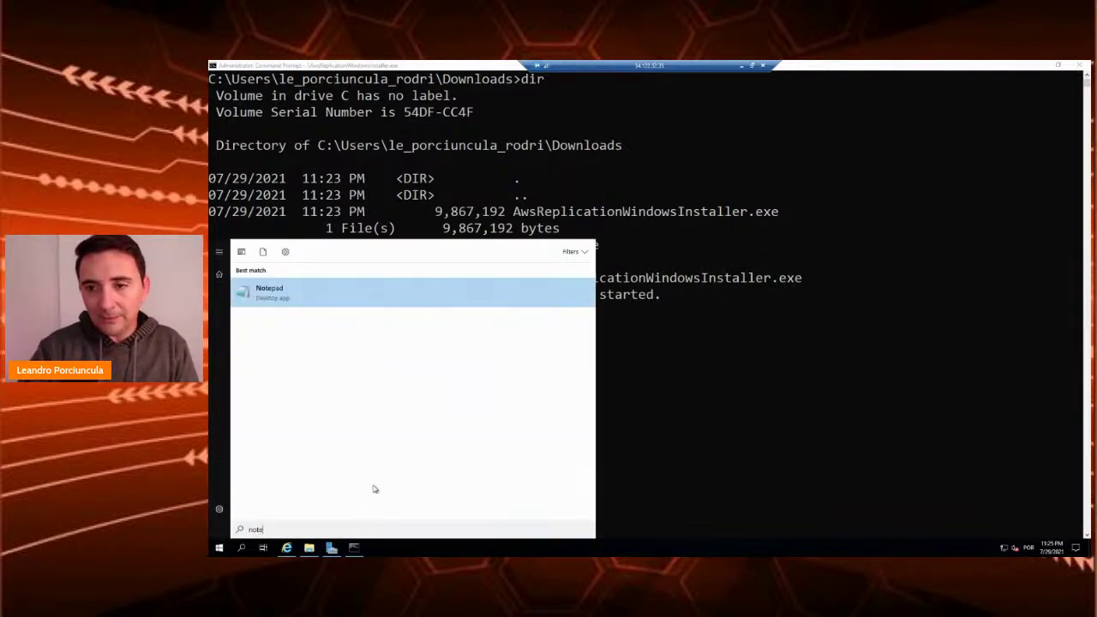
pyautogui.press('Return')
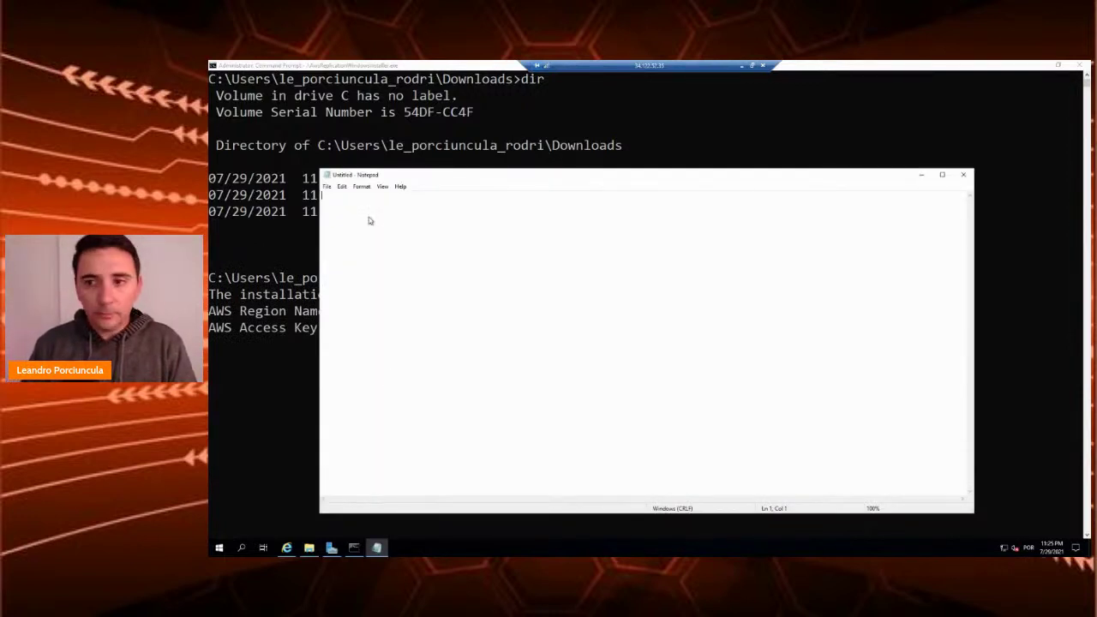
pyautogui.hotkey('ctrl', 'v')
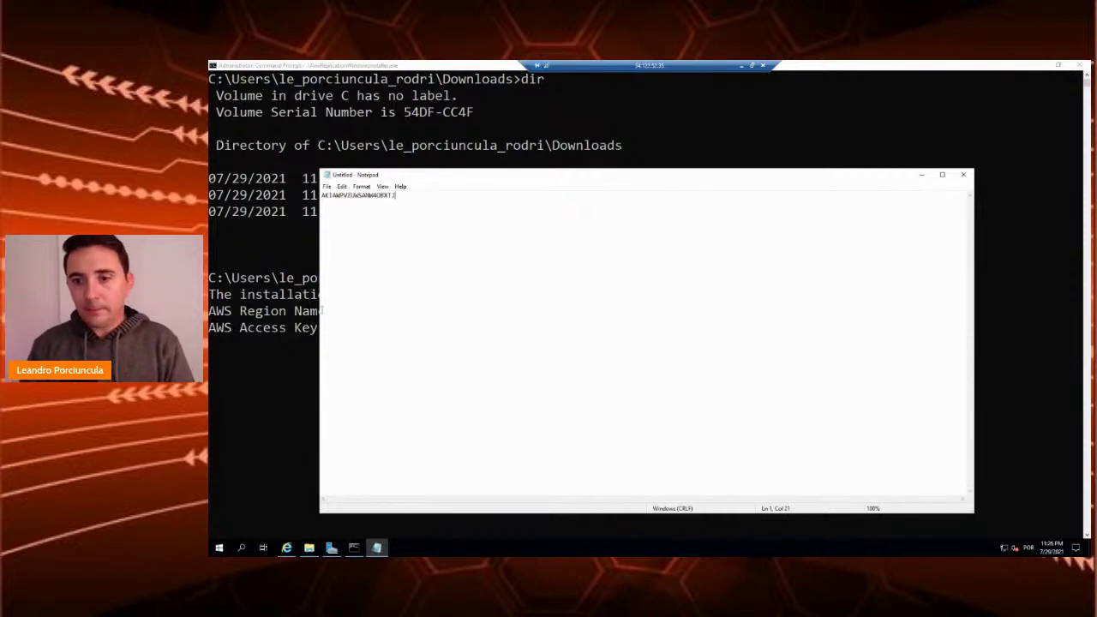
pyautogui.click(266, 361)
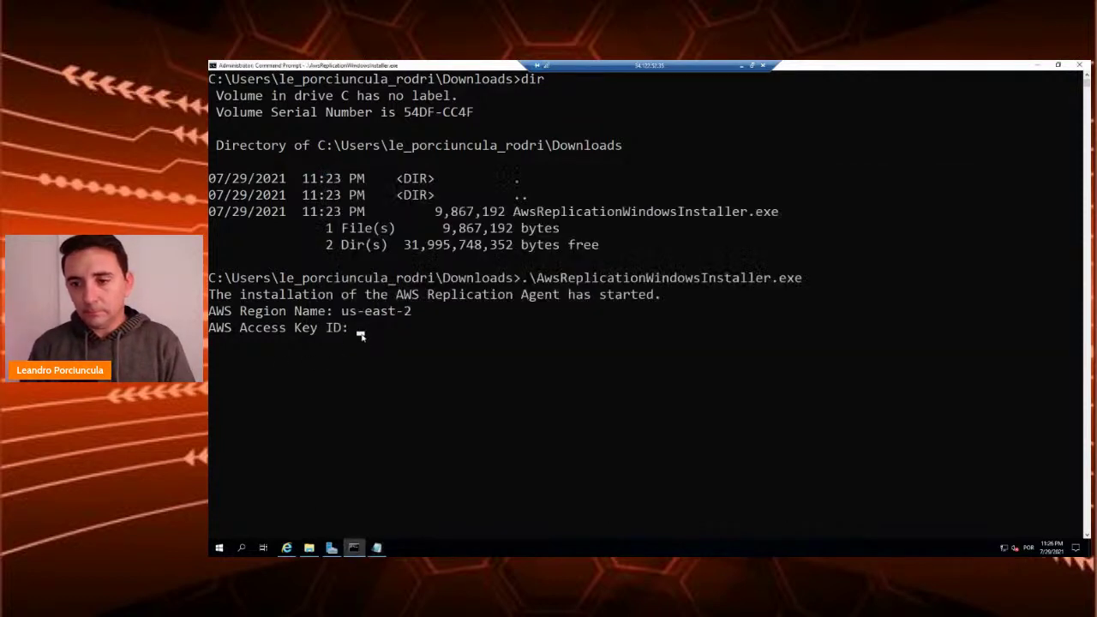
pyautogui.hotkey('ctrl', 'v')
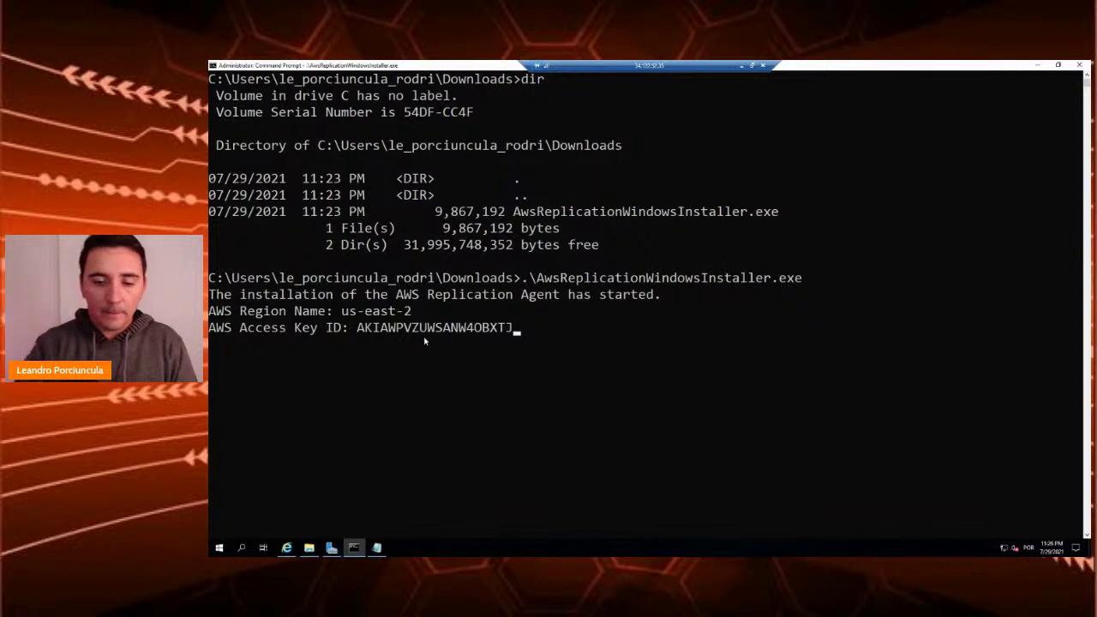
pyautogui.press('Return')
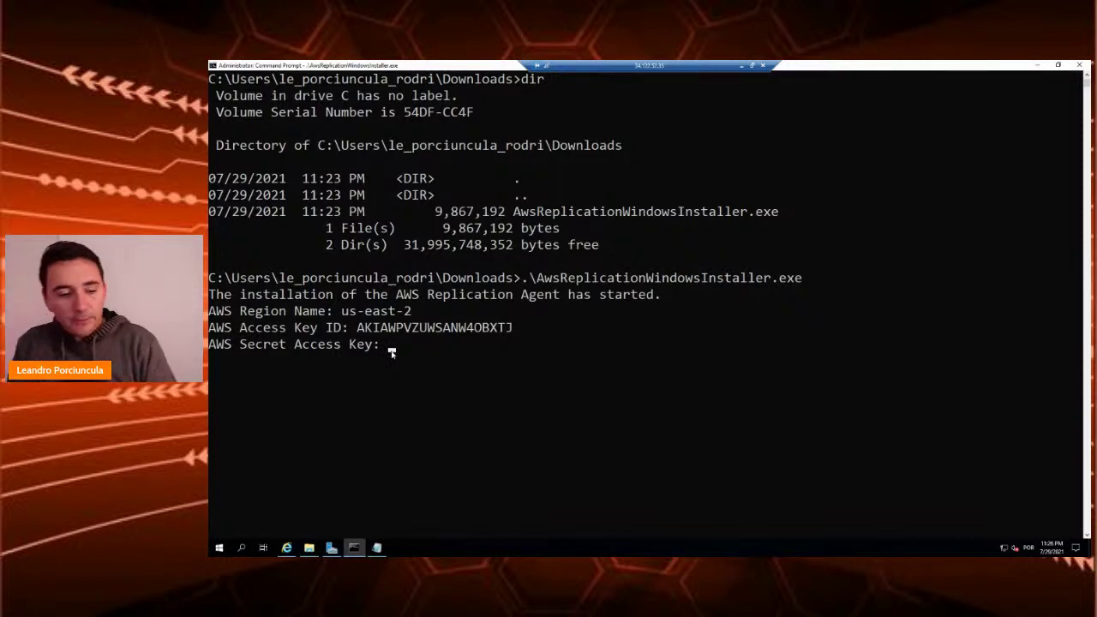
# Step: Paste the secret access key into Notepad and submit it at the installer prompt
pyautogui.hotkey('alt', 'Tab')
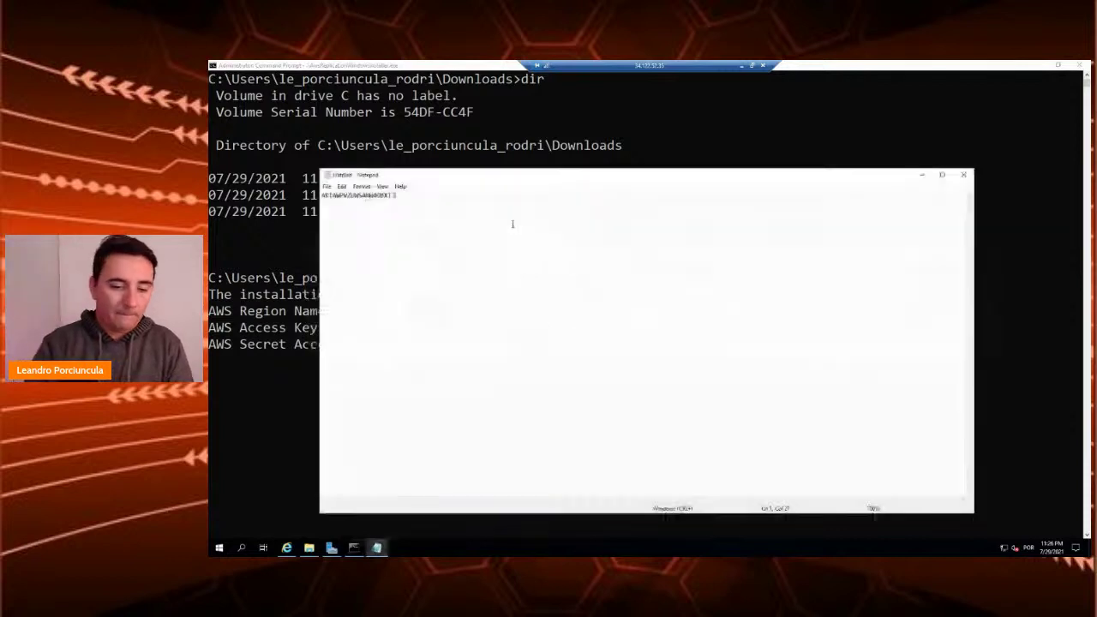
pyautogui.press('Return')
pyautogui.hotkey('ctrl', 'v')
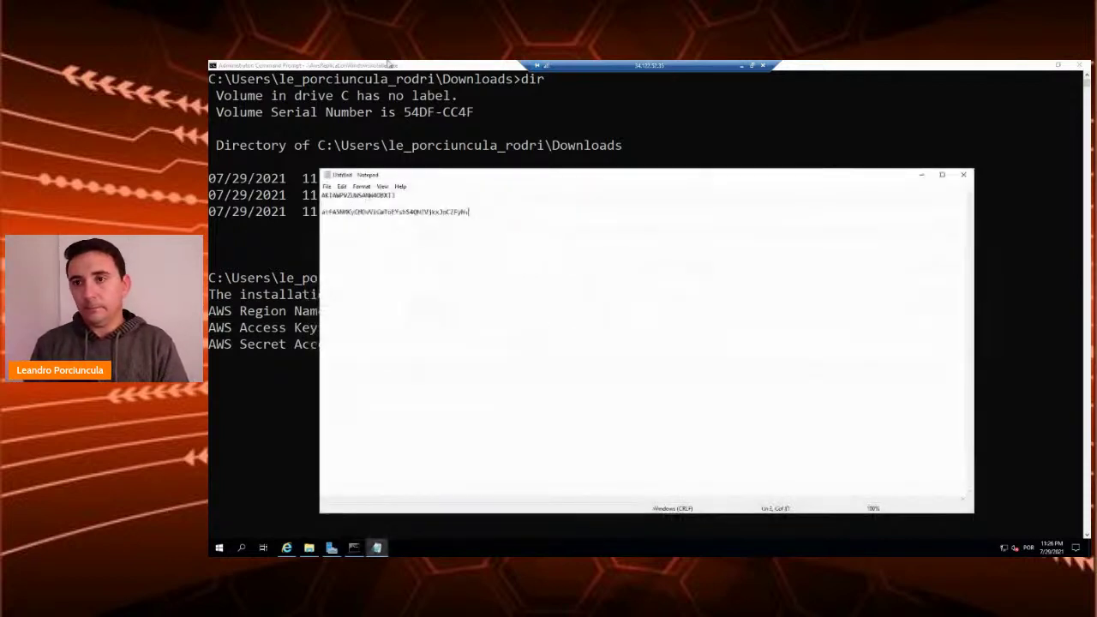
pyautogui.click(390, 65)
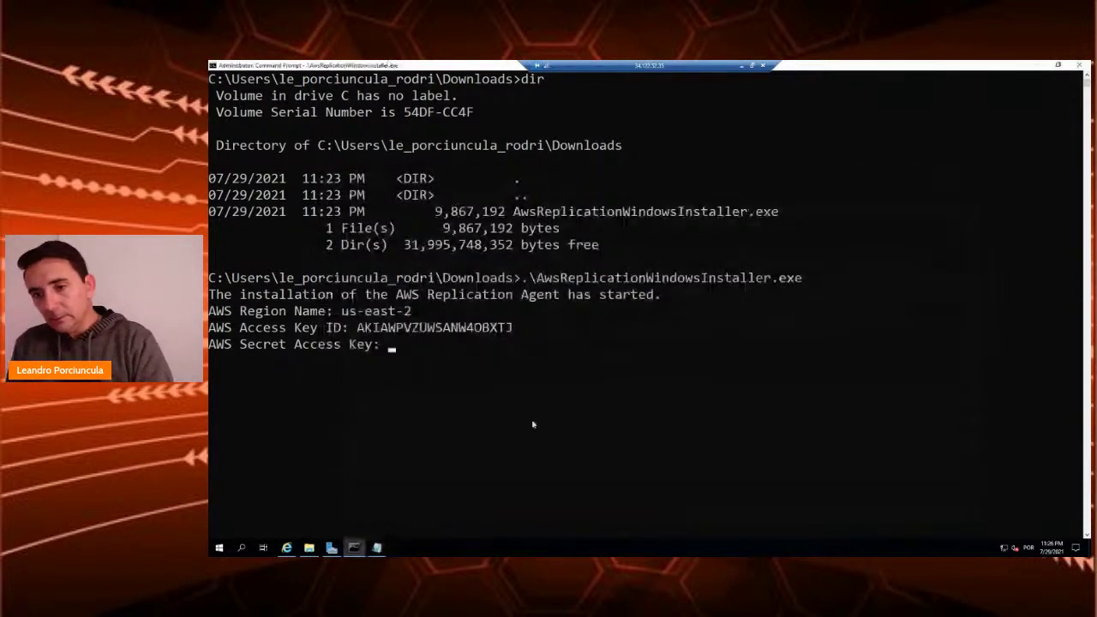
pyautogui.hotkey('ctrl', 'v')
pyautogui.press('Return')
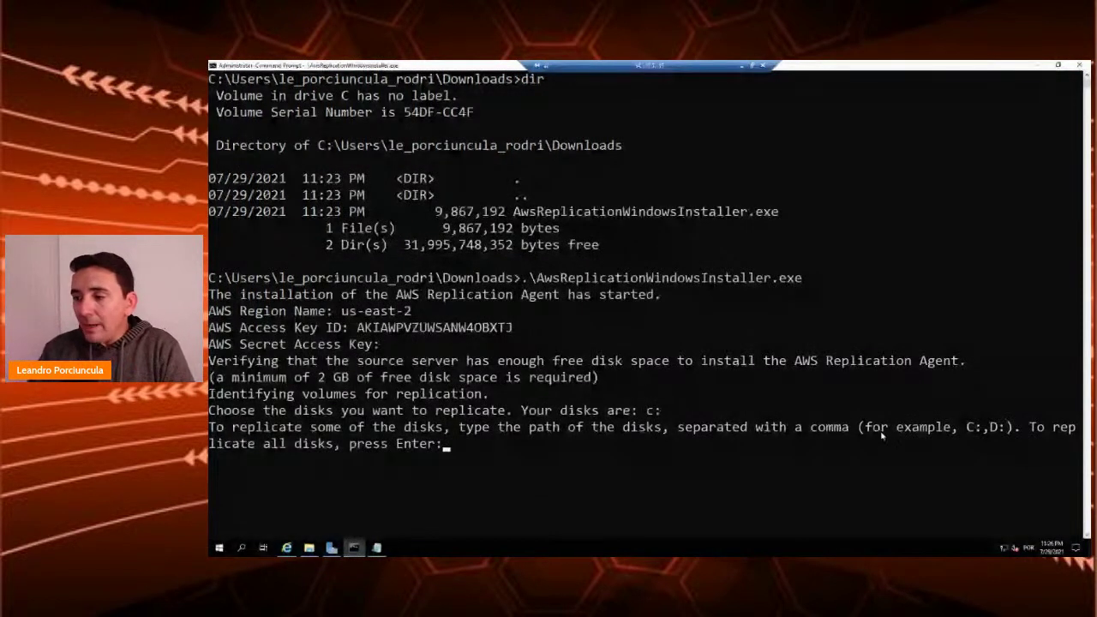
# Step: Accept replicating all disks (c:) so the agent download starts, then minimize the remote desktop
pyautogui.click(444, 450)
pyautogui.press('Return')
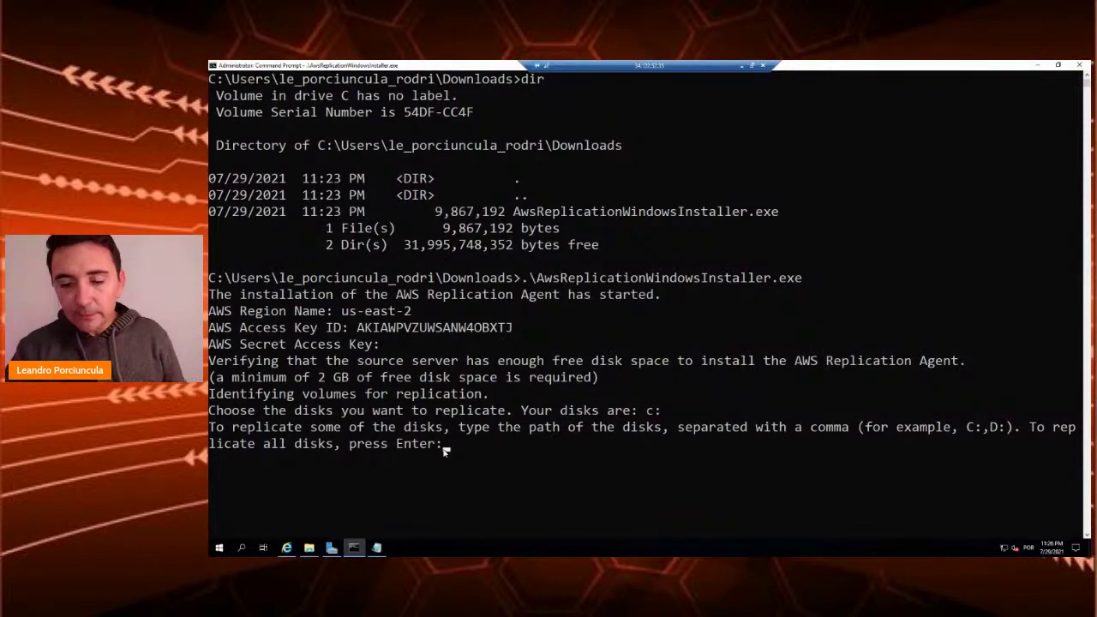
pyautogui.press('Return')
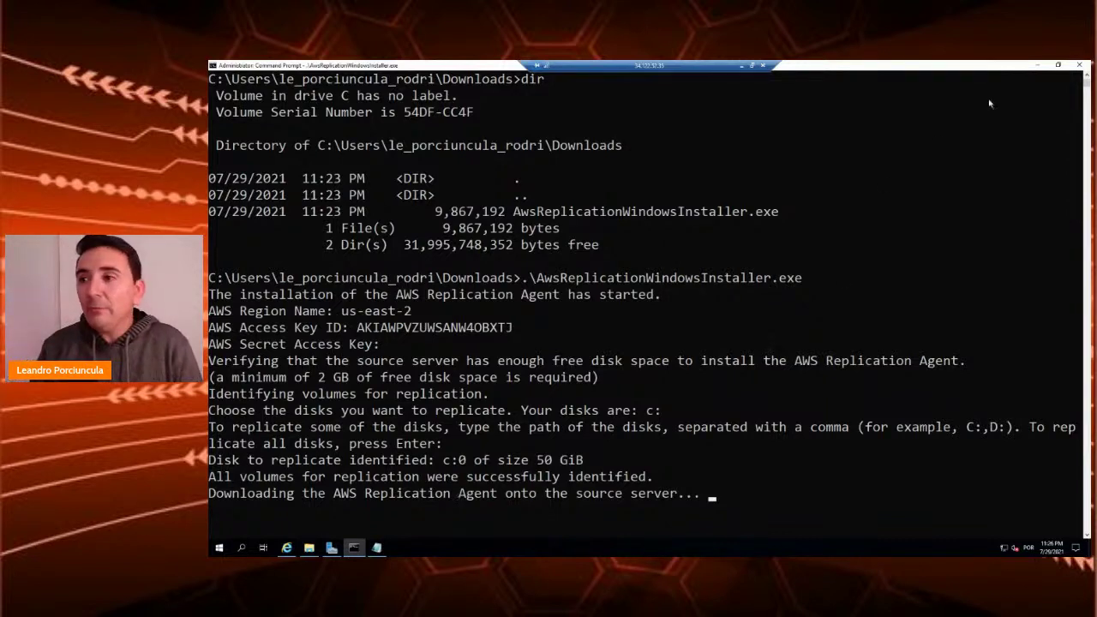
pyautogui.click(742, 66)
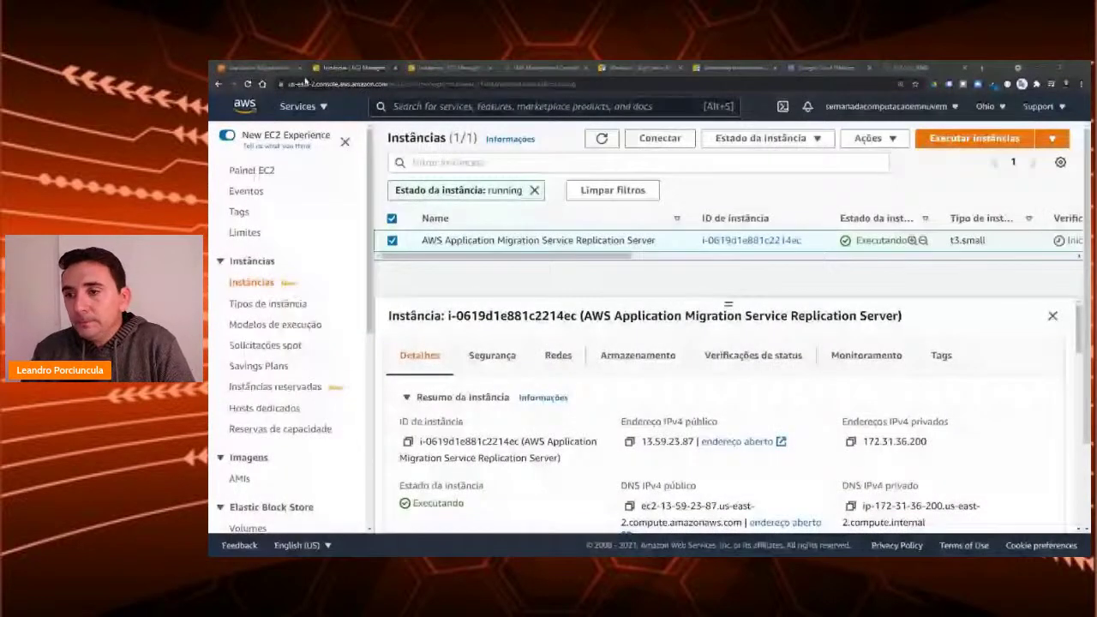
pyautogui.click(262, 67)
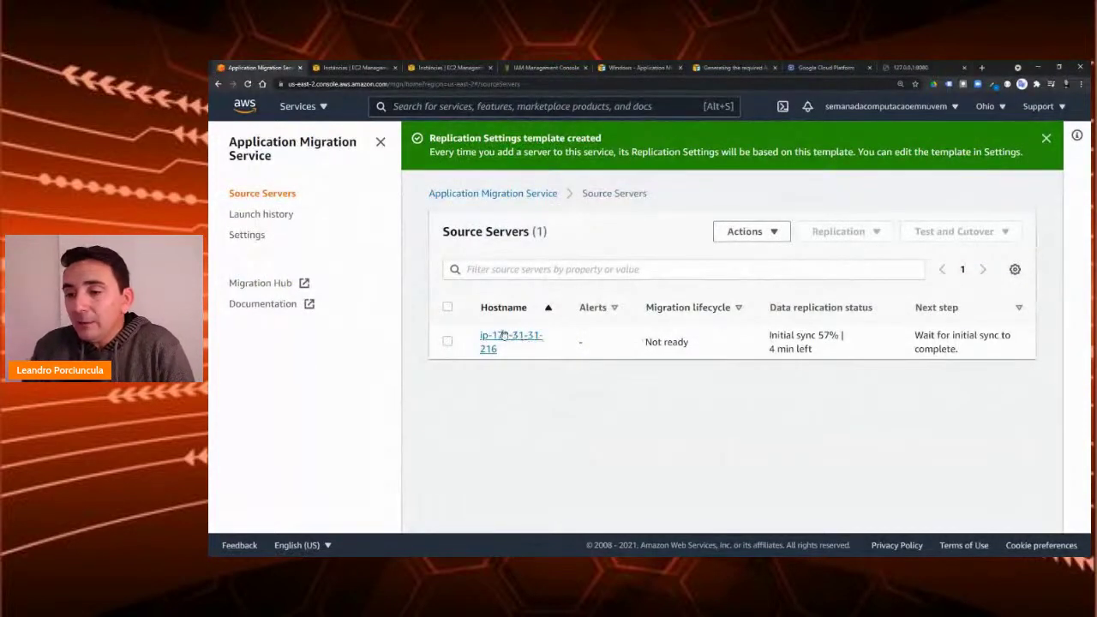
pyautogui.moveTo(769, 336); pyautogui.dragTo(838, 335)
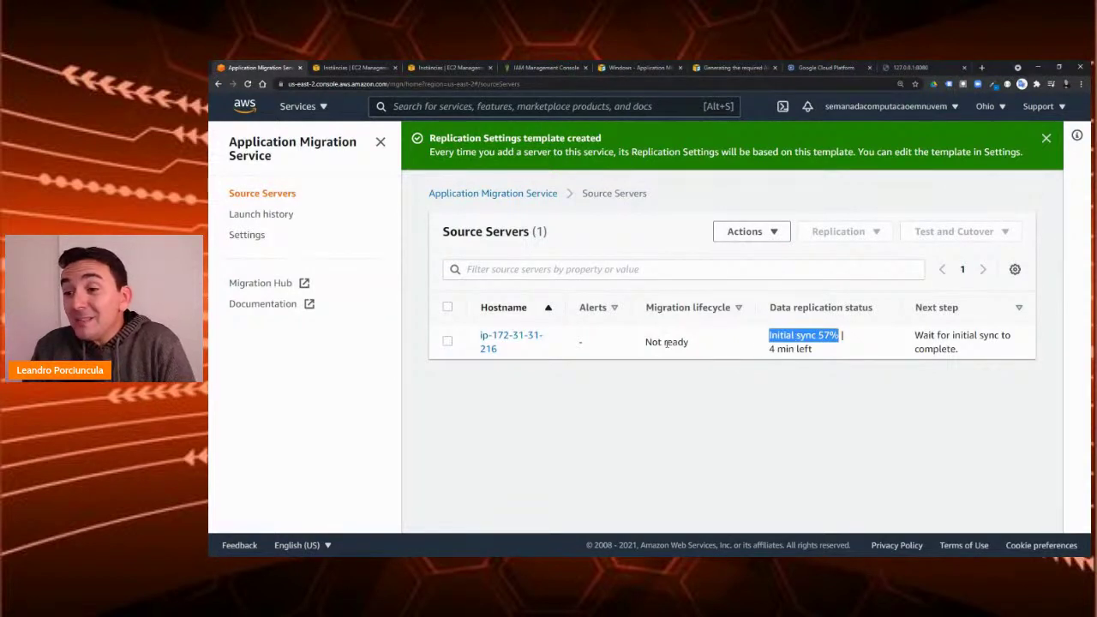
pyautogui.click(520, 335)
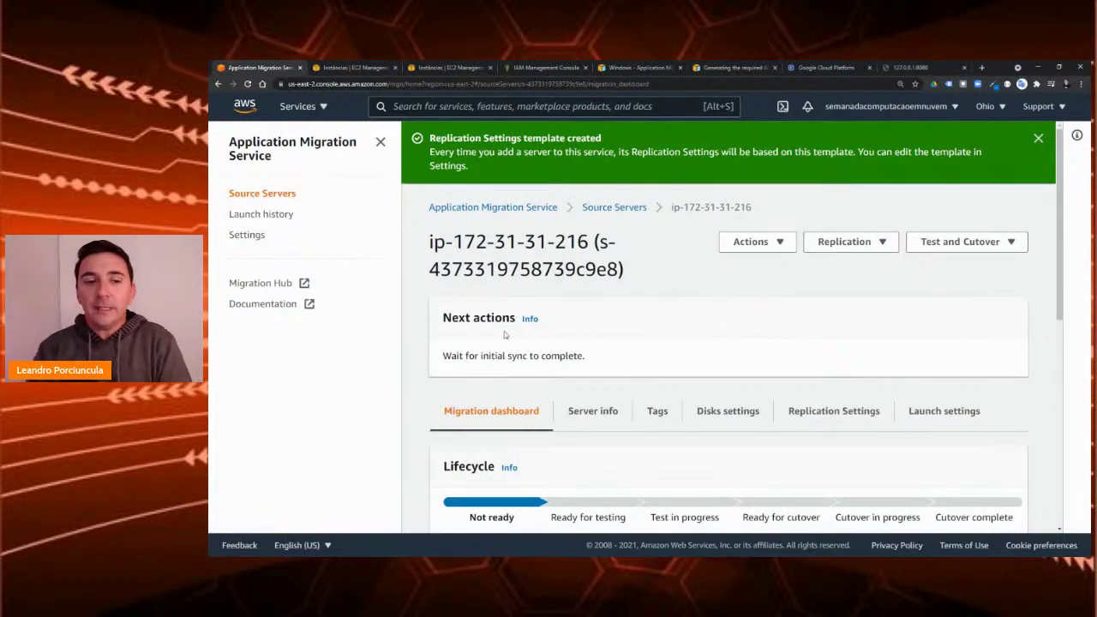
pyautogui.scroll(-3, 480, 343)
pyautogui.scroll(-3, 480, 344)
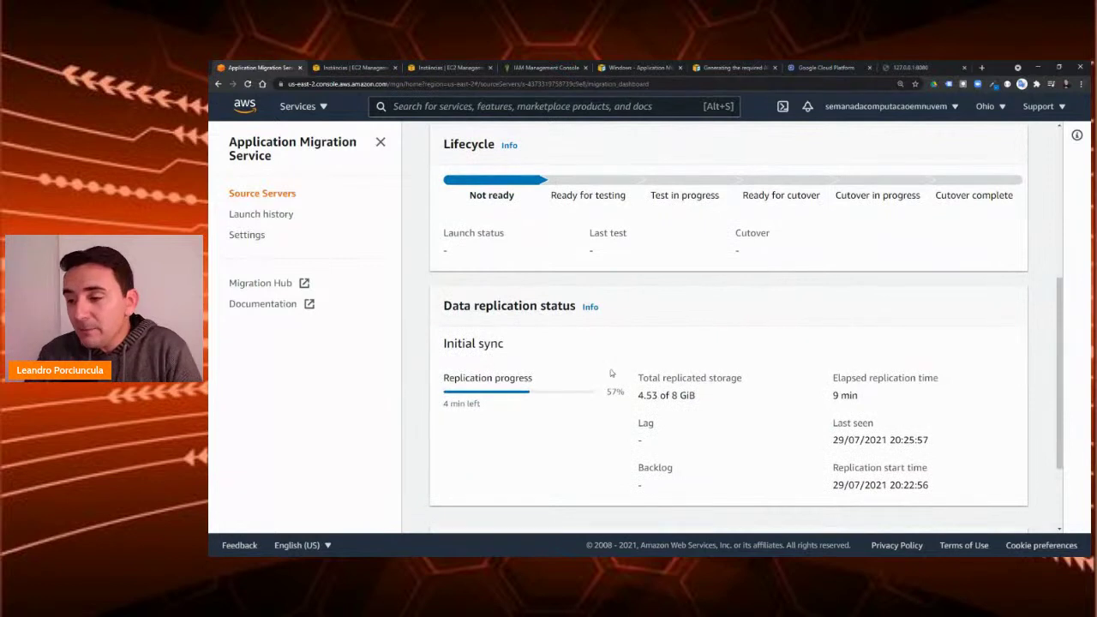
pyautogui.scroll(-1, 589, 376)
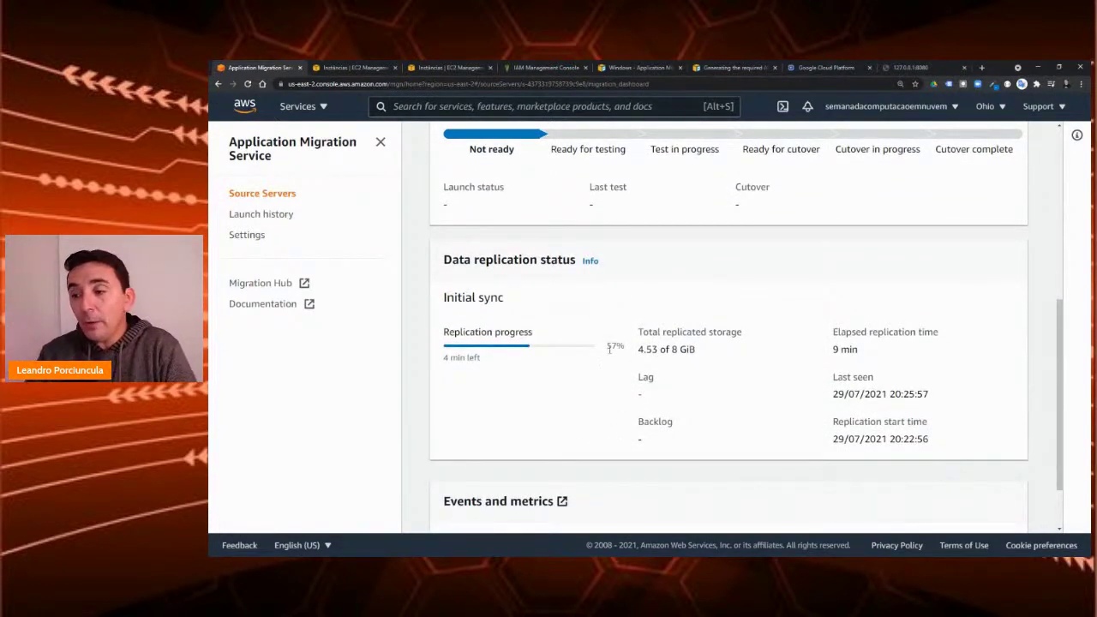
pyautogui.scroll(-1, 529, 365)
pyautogui.scroll(3, 523, 359)
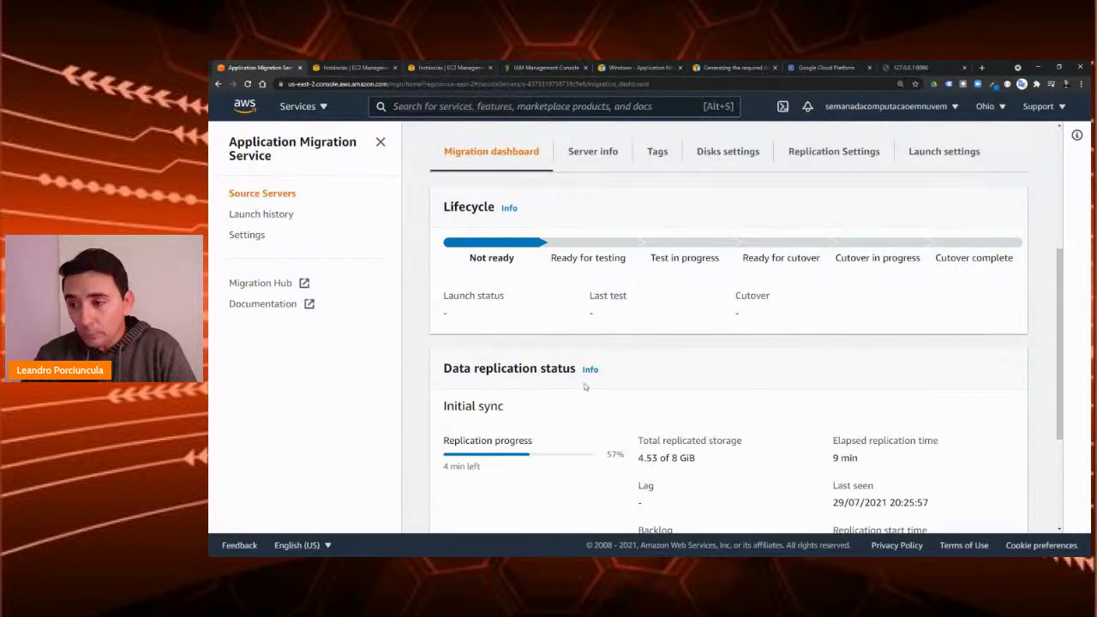
pyautogui.click(355, 68)
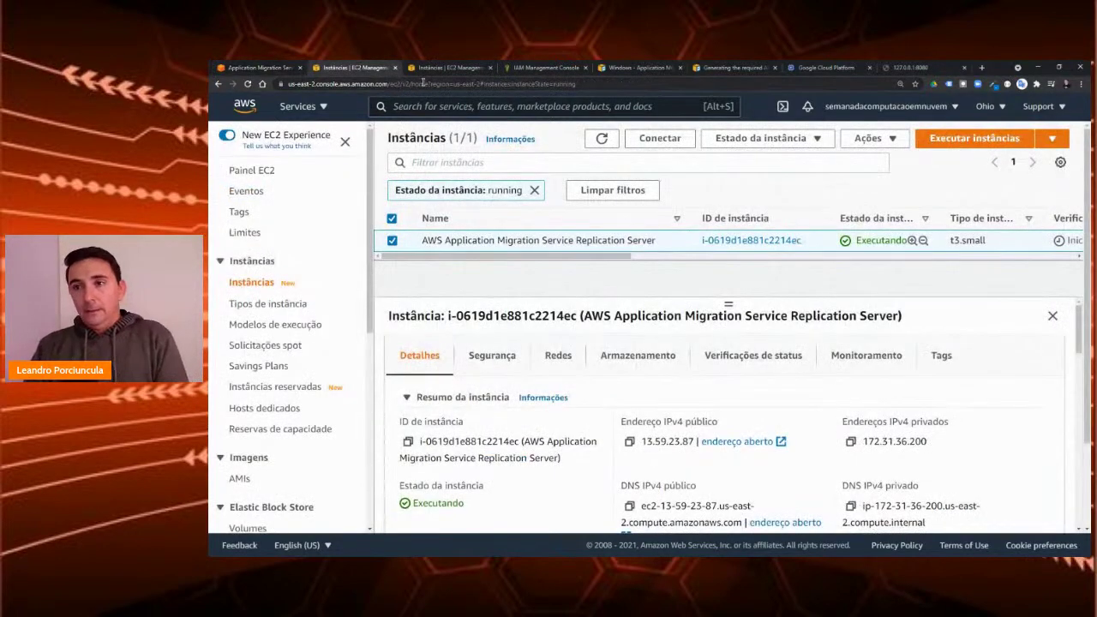
# Step: Open Application Migration Service from recently visited services and switch to the N. California region
pyautogui.click(448, 67)
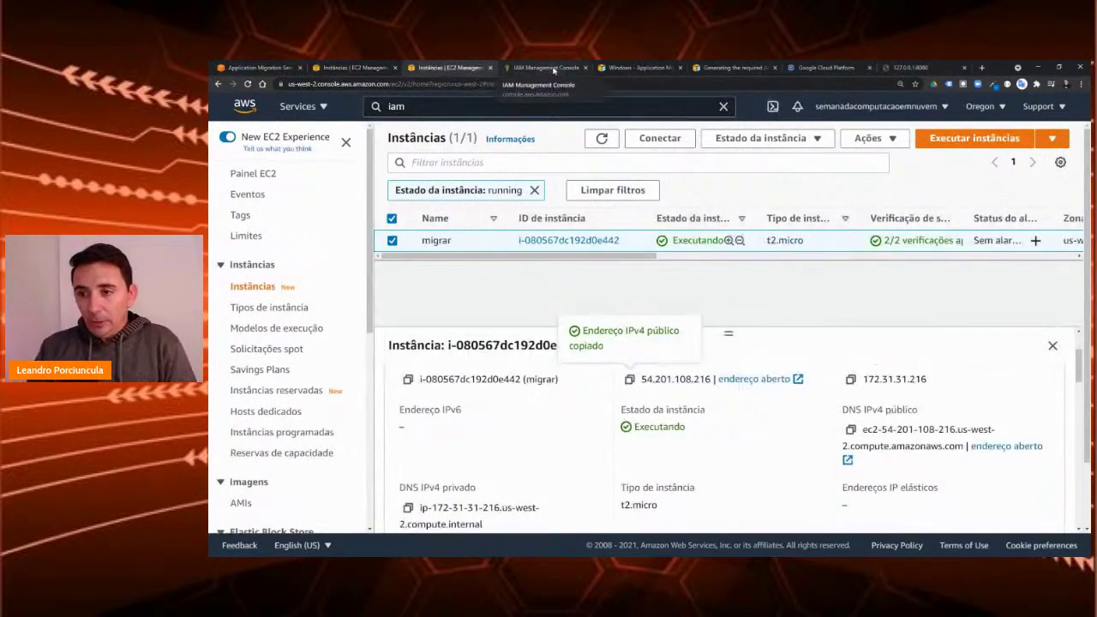
pyautogui.click(549, 68)
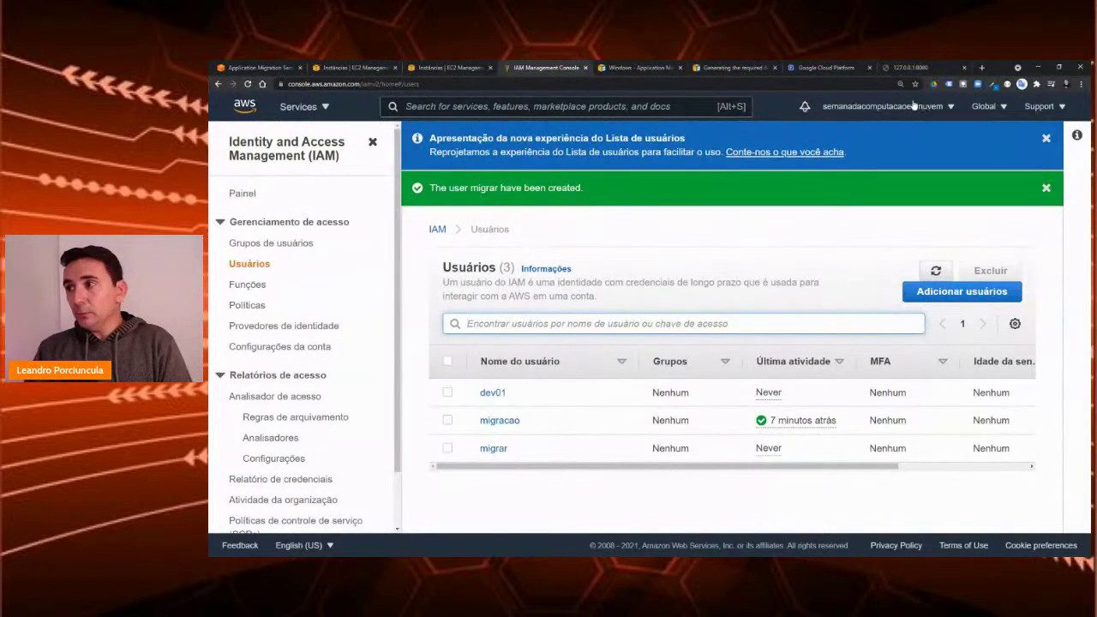
pyautogui.click(319, 106)
pyautogui.click(322, 106)
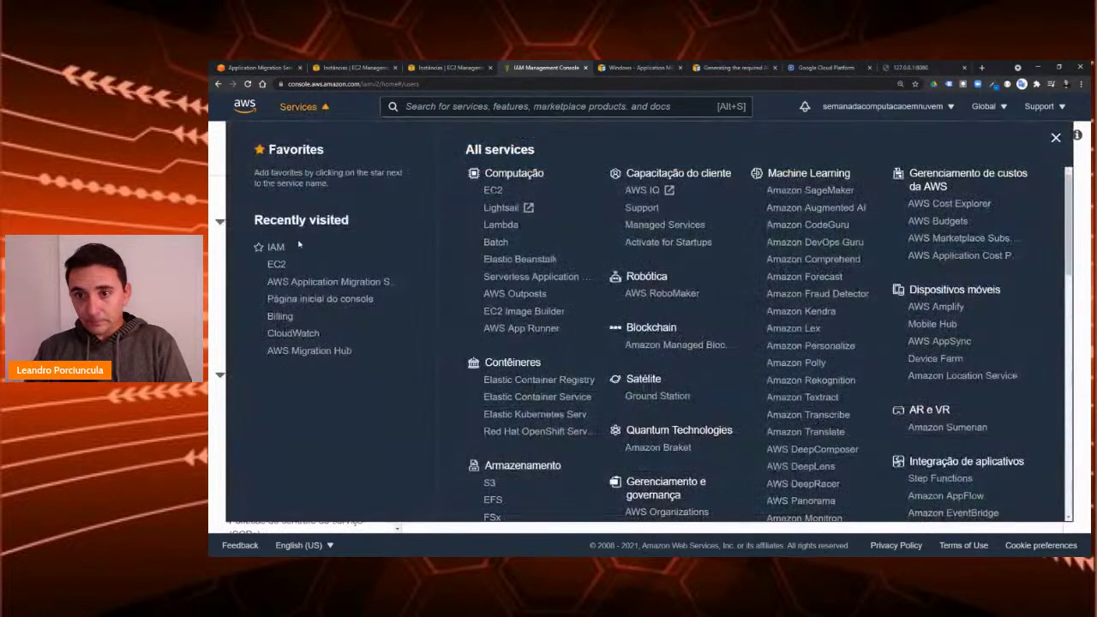
pyautogui.click(314, 283)
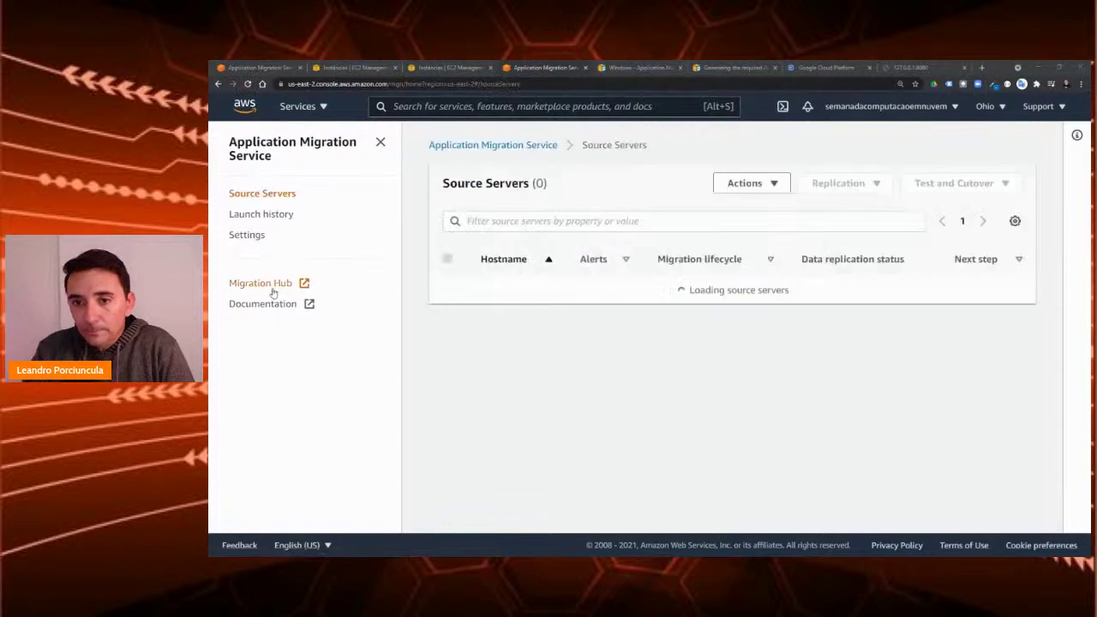
pyautogui.click(1003, 107)
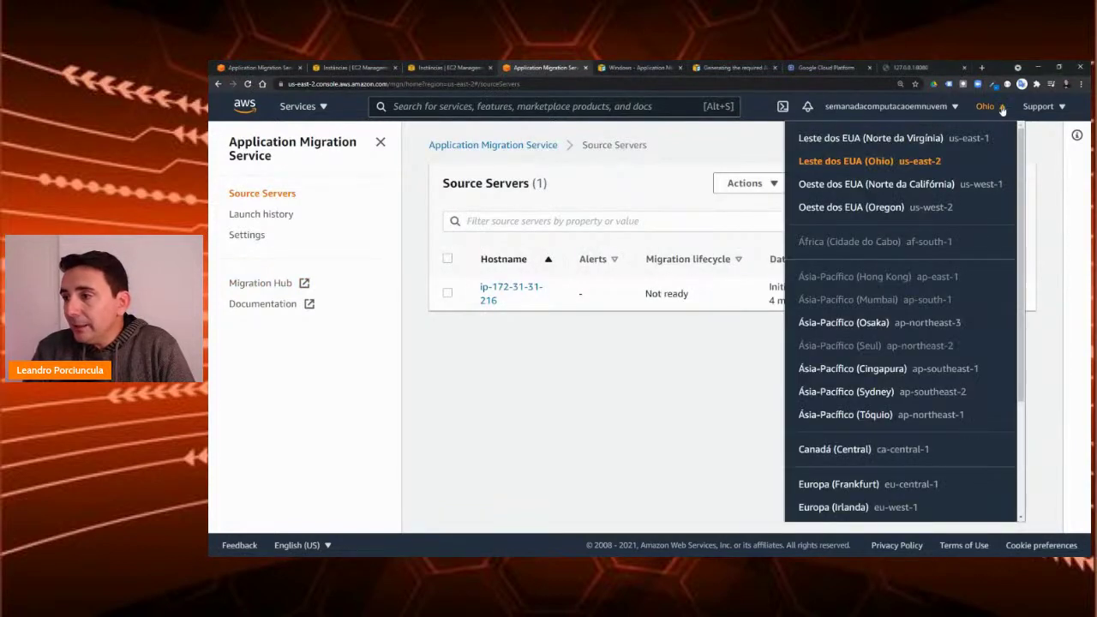
pyautogui.click(870, 186)
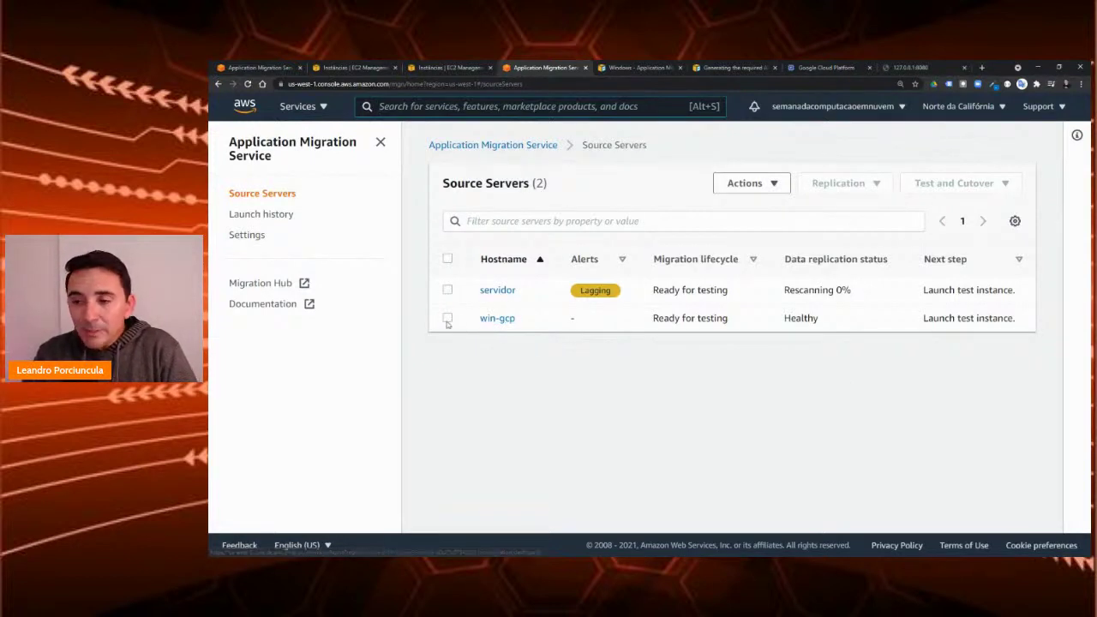
# Step: Select win-gcp and launch its test instance via Test and Cutover > Launch test instances
pyautogui.moveTo(653, 318)
pyautogui.mouseDown()
pyautogui.moveTo(730, 318)
pyautogui.moveTo(651, 318)
pyautogui.mouseUp()
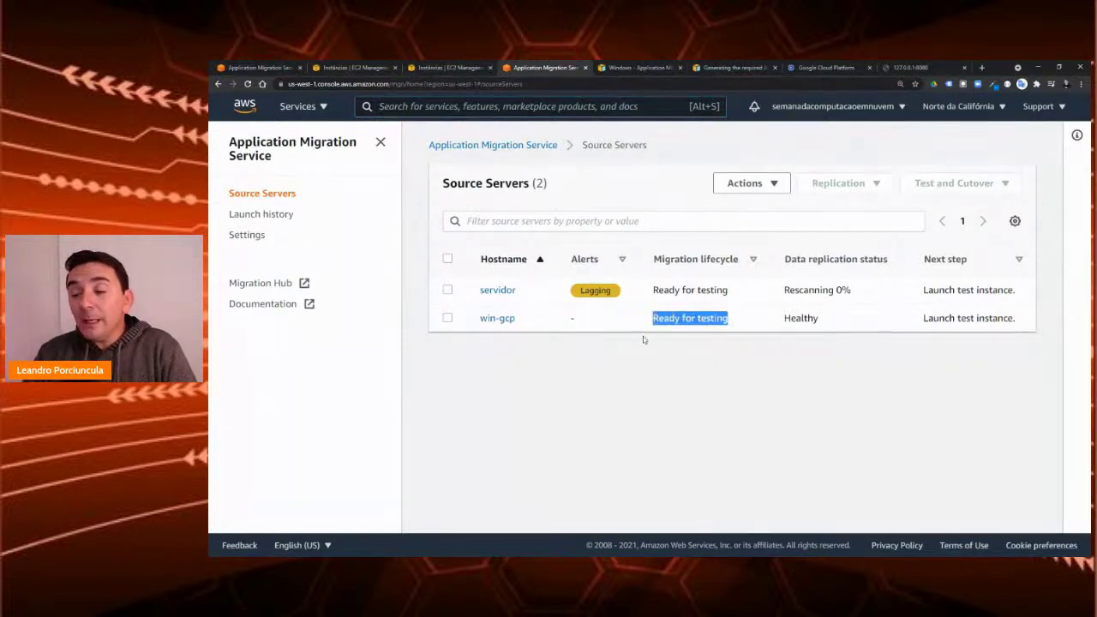
pyautogui.click(447, 318)
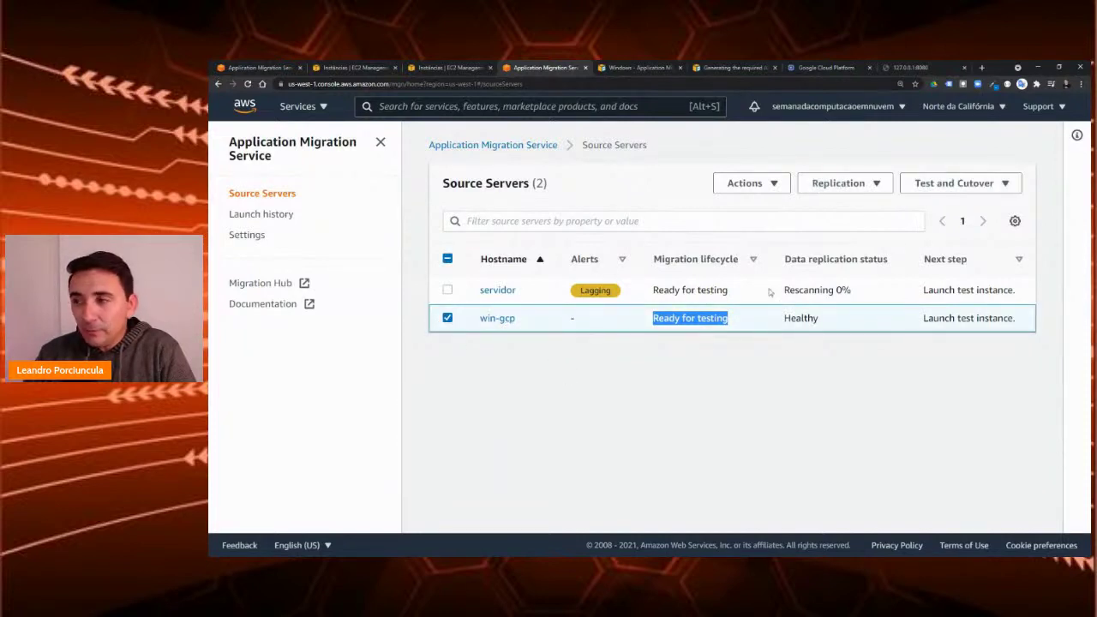
pyautogui.click(1005, 187)
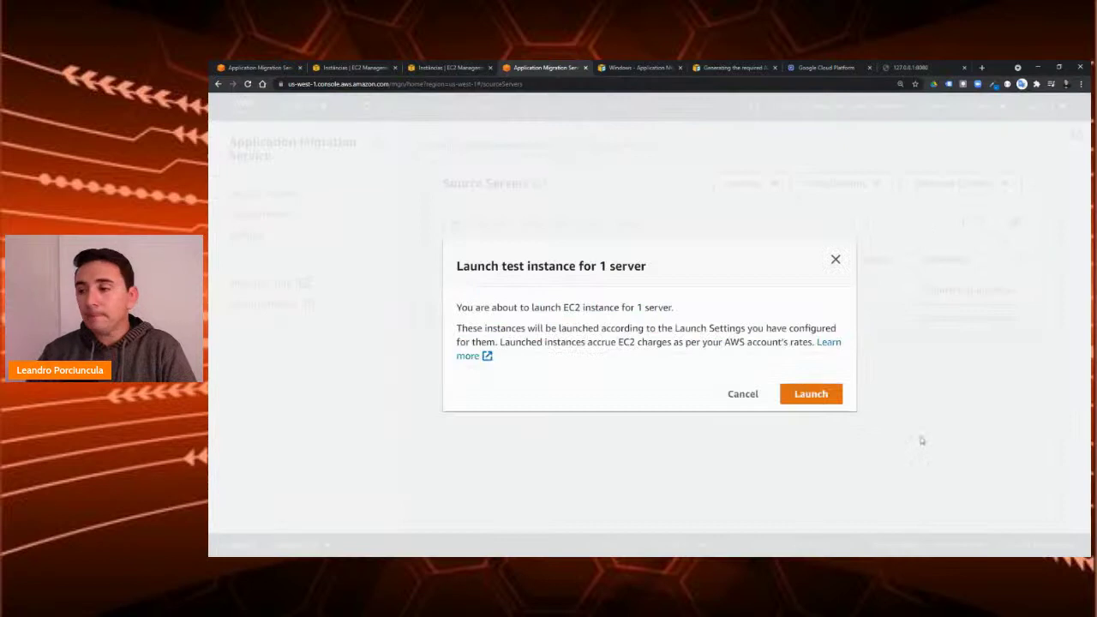
pyautogui.click(821, 394)
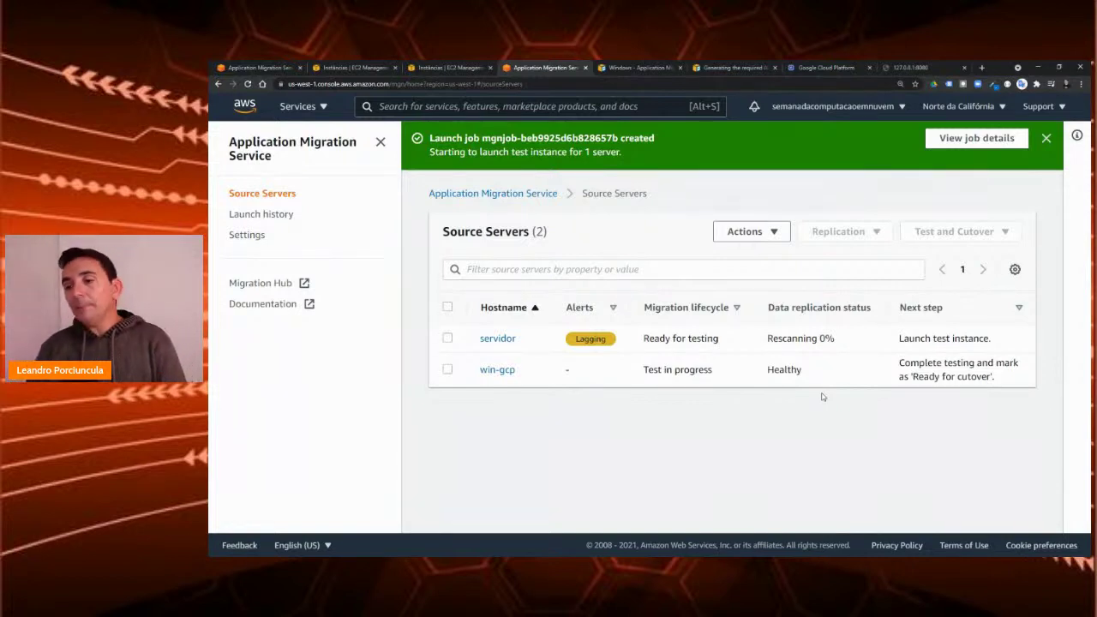
# Step: Inspect servidor's Lagging alert and its source server details
pyautogui.moveTo(603, 342); pyautogui.dragTo(546, 342)
pyautogui.rightClick(585, 339)
pyautogui.click(617, 350)
pyautogui.click(618, 348)
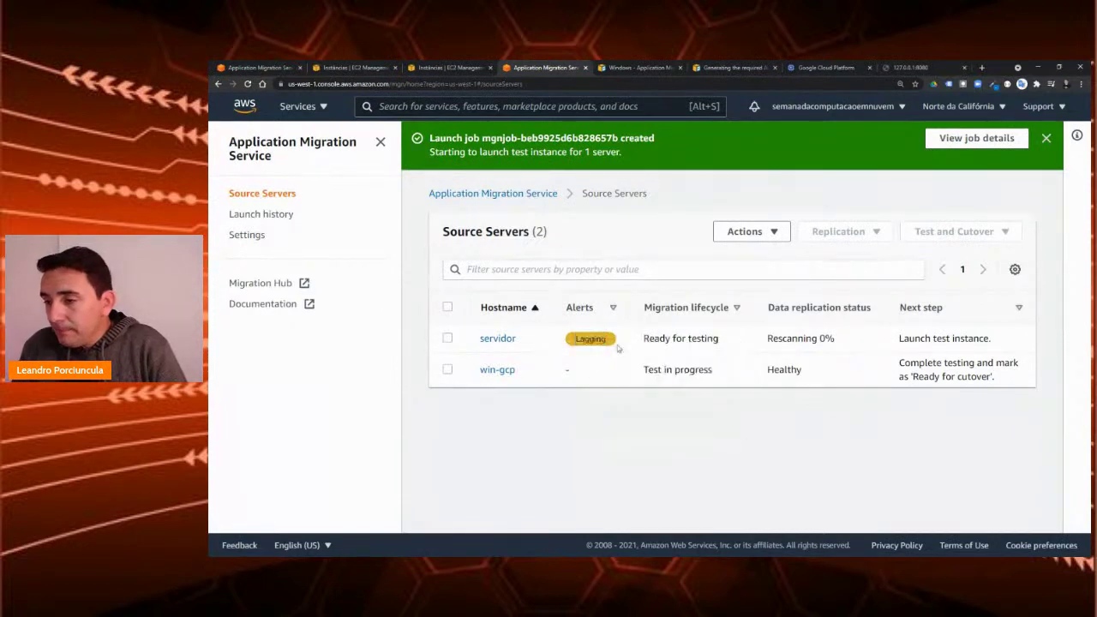
pyautogui.click(486, 341)
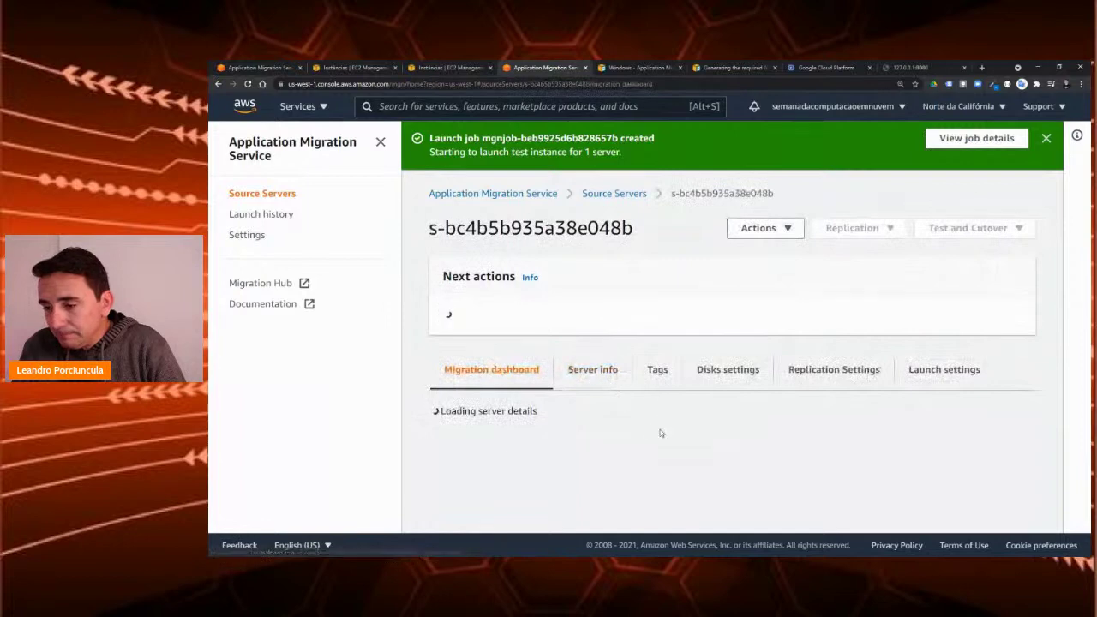
pyautogui.scroll(-3, 659, 463)
pyautogui.scroll(-4, 658, 462)
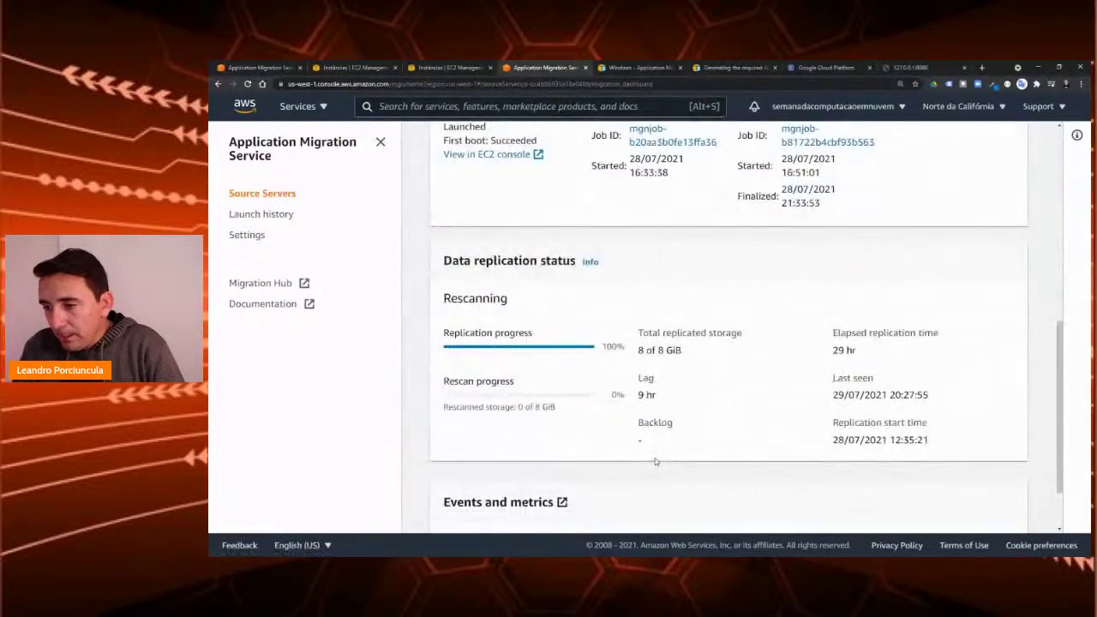
pyautogui.scroll(5, 655, 462)
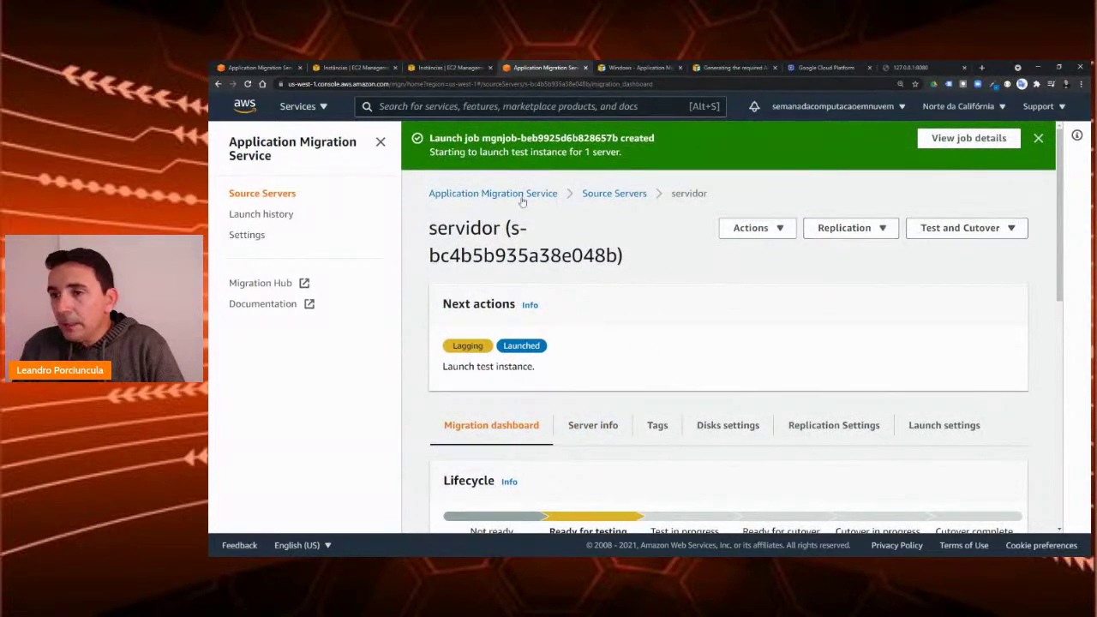
# Step: Select servidor in Source Servers and launch its test instance via Test and Cutover
pyautogui.click(591, 194)
pyautogui.click(448, 338)
pyautogui.click(957, 240)
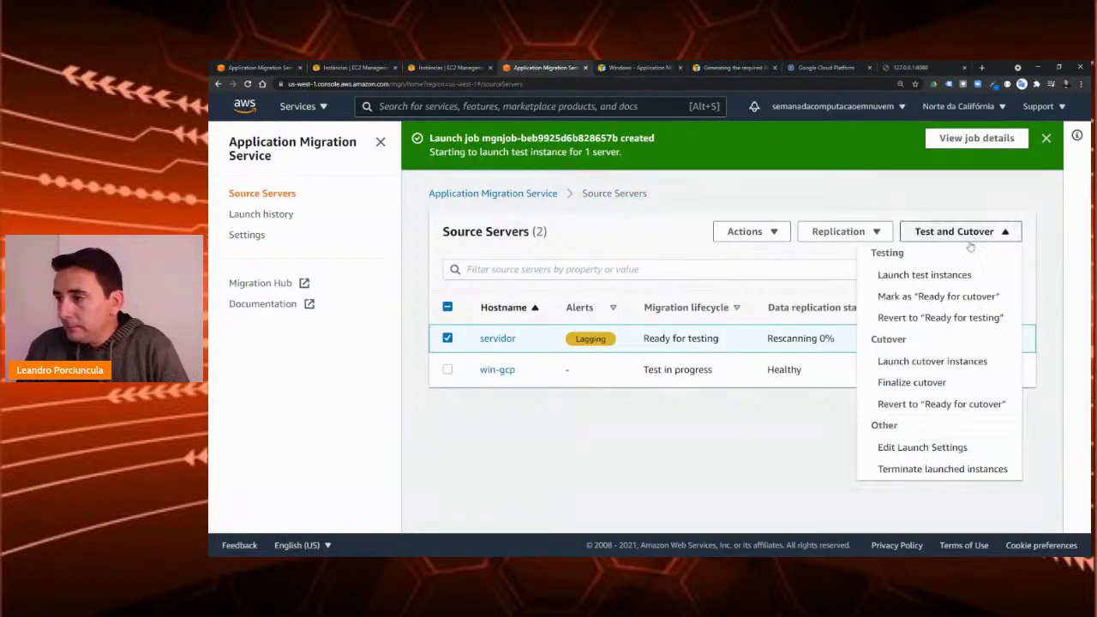
pyautogui.click(941, 275)
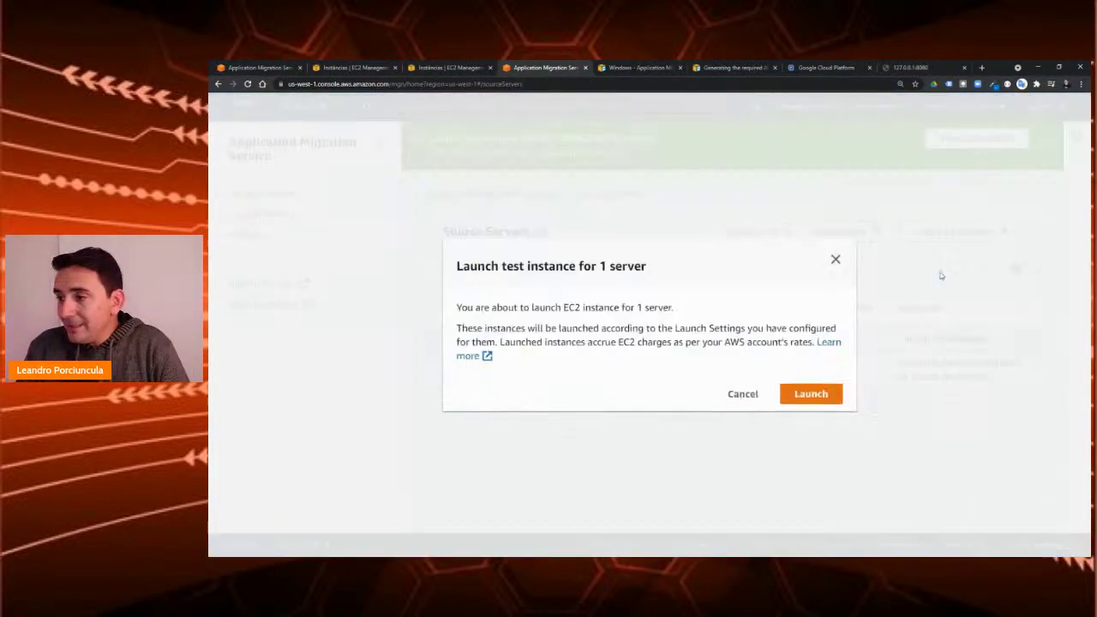
pyautogui.click(816, 400)
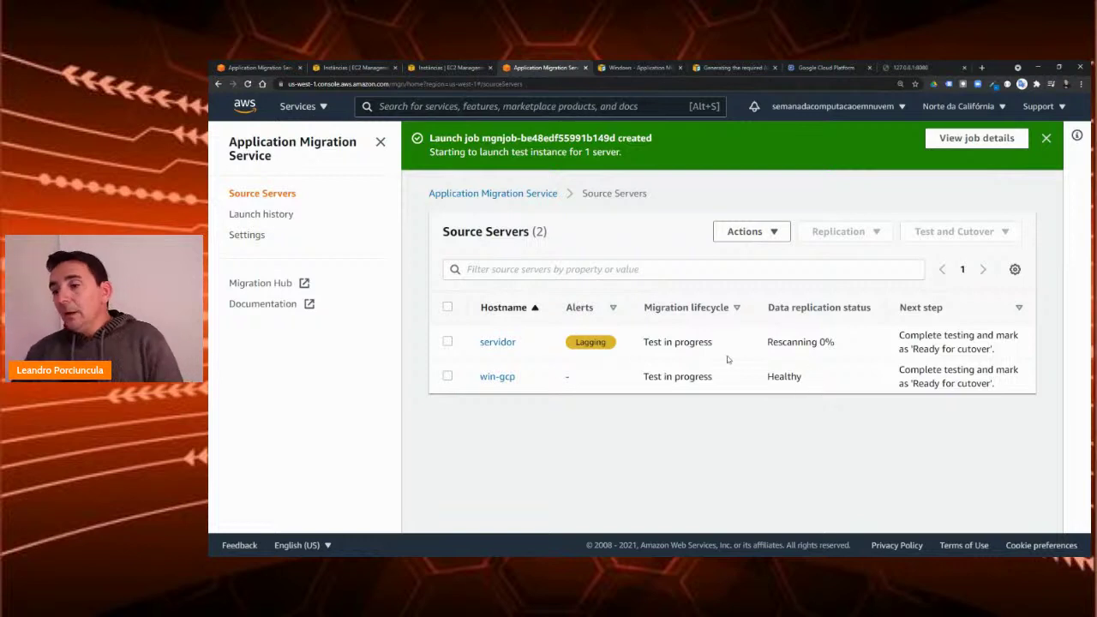
# Step: Review the win-gcp source server's details and test status
pyautogui.click(494, 378)
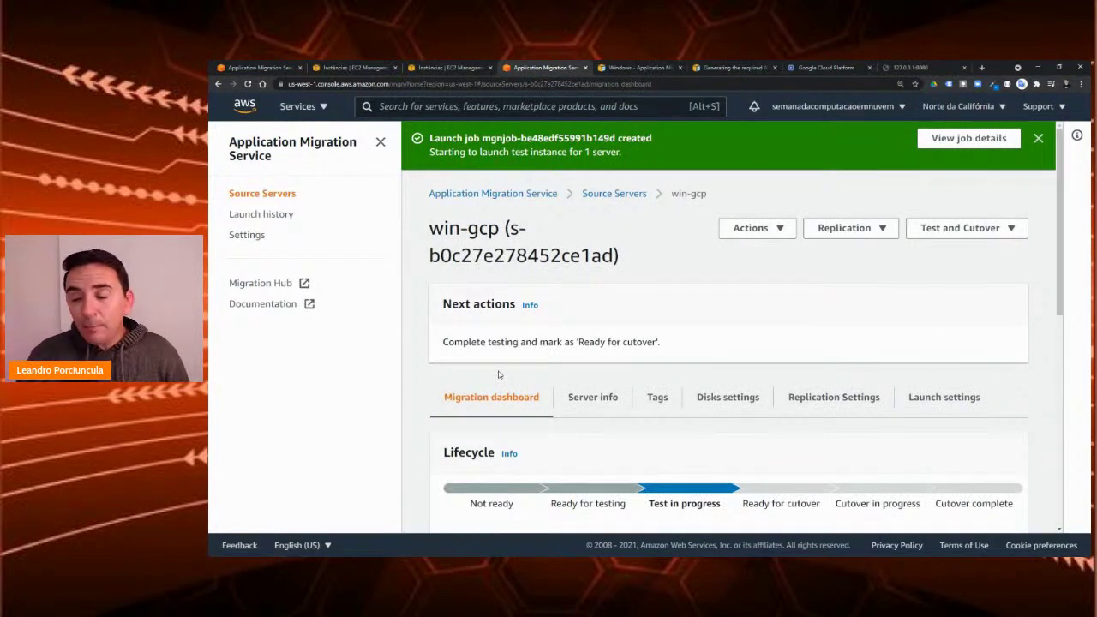
pyautogui.scroll(-1, 614, 375)
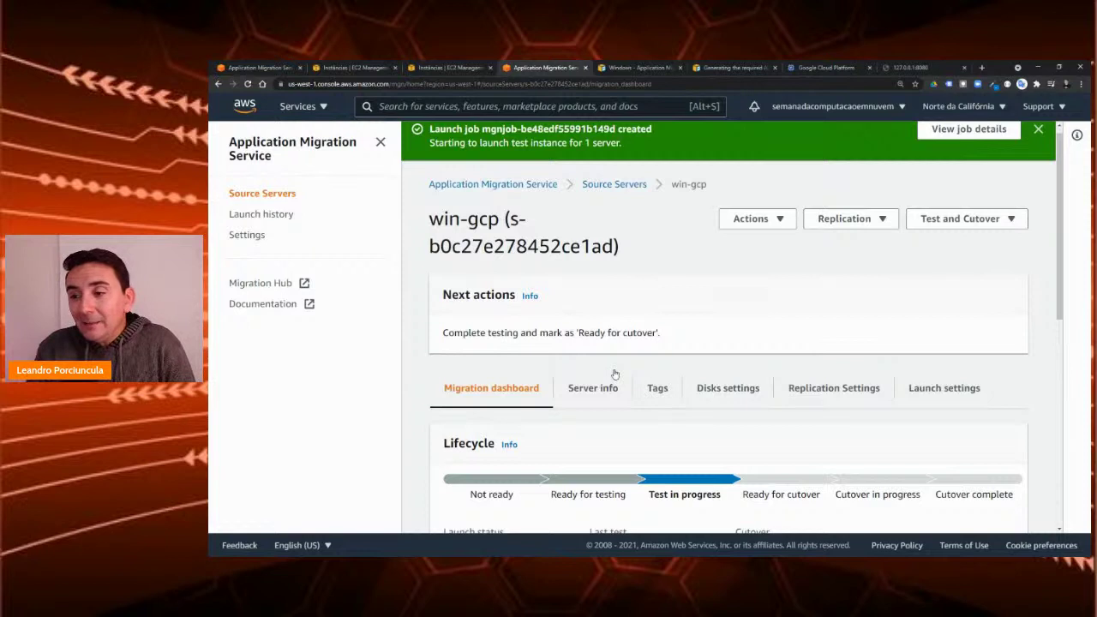
pyautogui.scroll(-2, 614, 374)
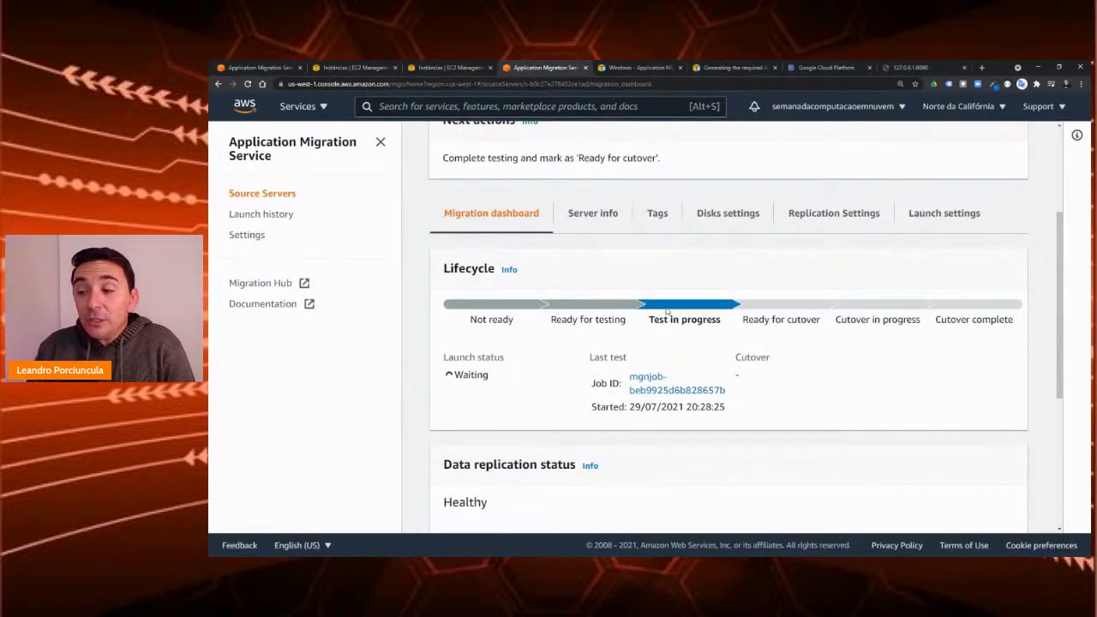
pyautogui.scroll(-2, 678, 310)
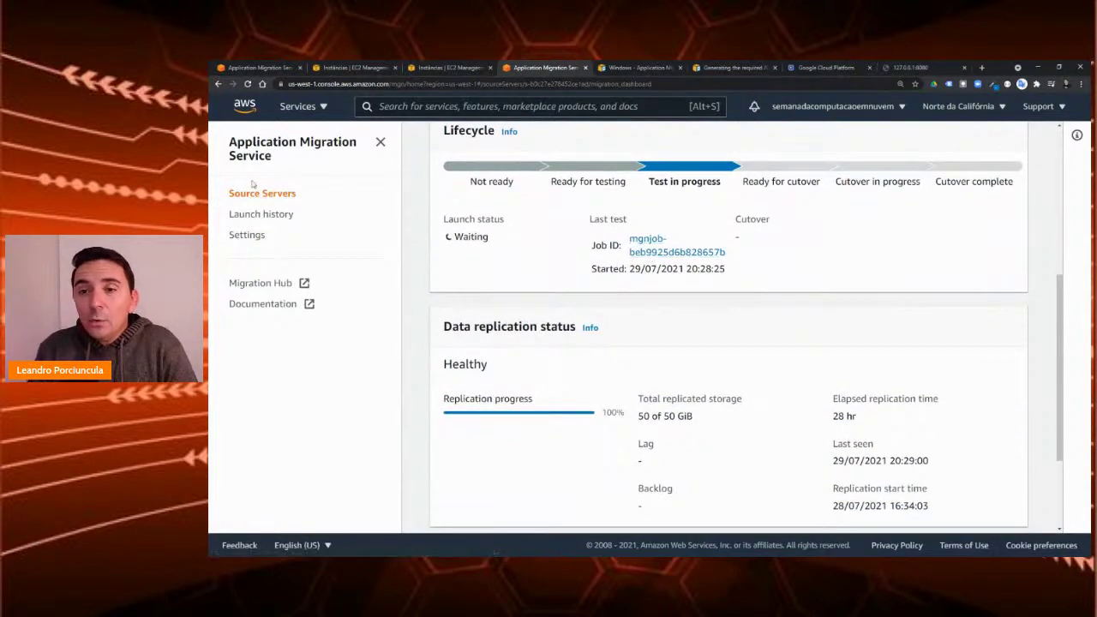
# Step: Inspect win-gcp's launch history and the details of job mgnjob-beb9925d6b828657b
pyautogui.click(255, 215)
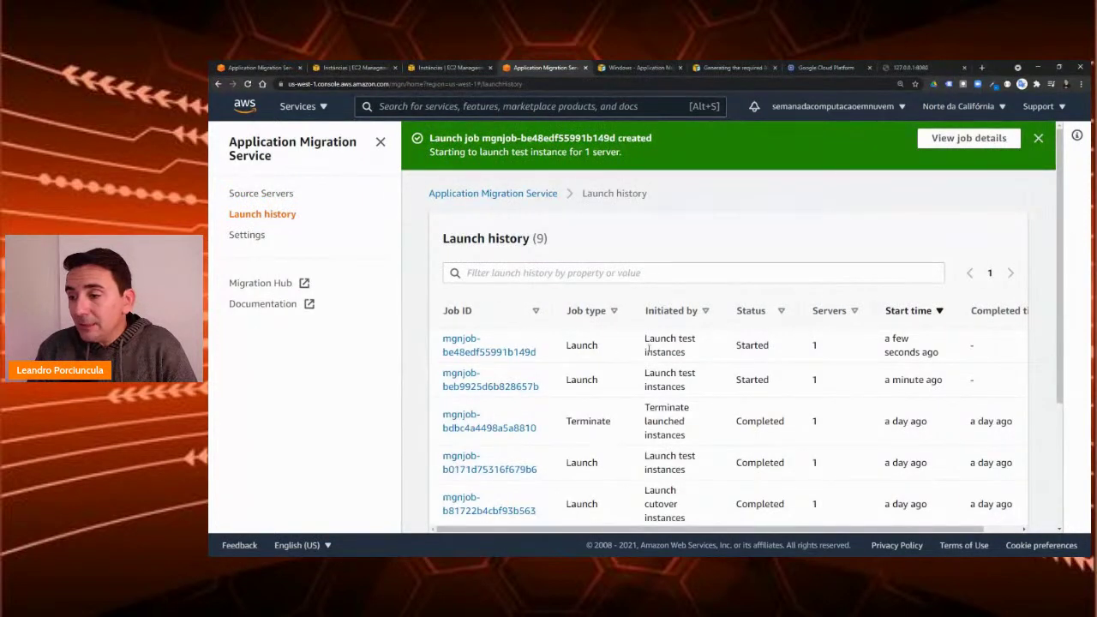
pyautogui.scroll(-1, 648, 347)
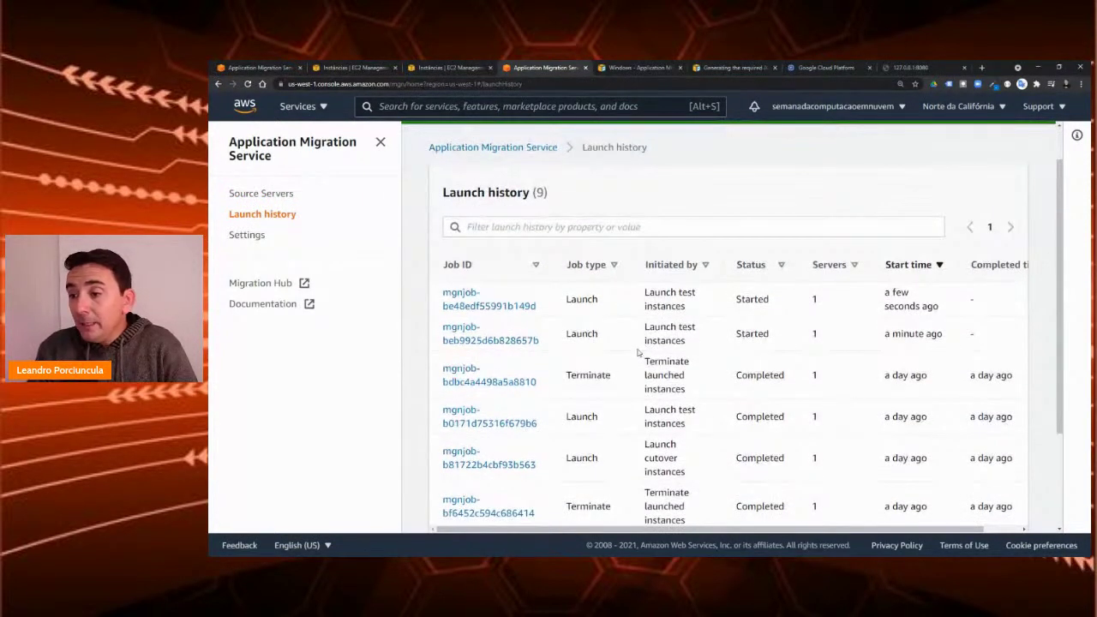
pyautogui.scroll(1, 639, 352)
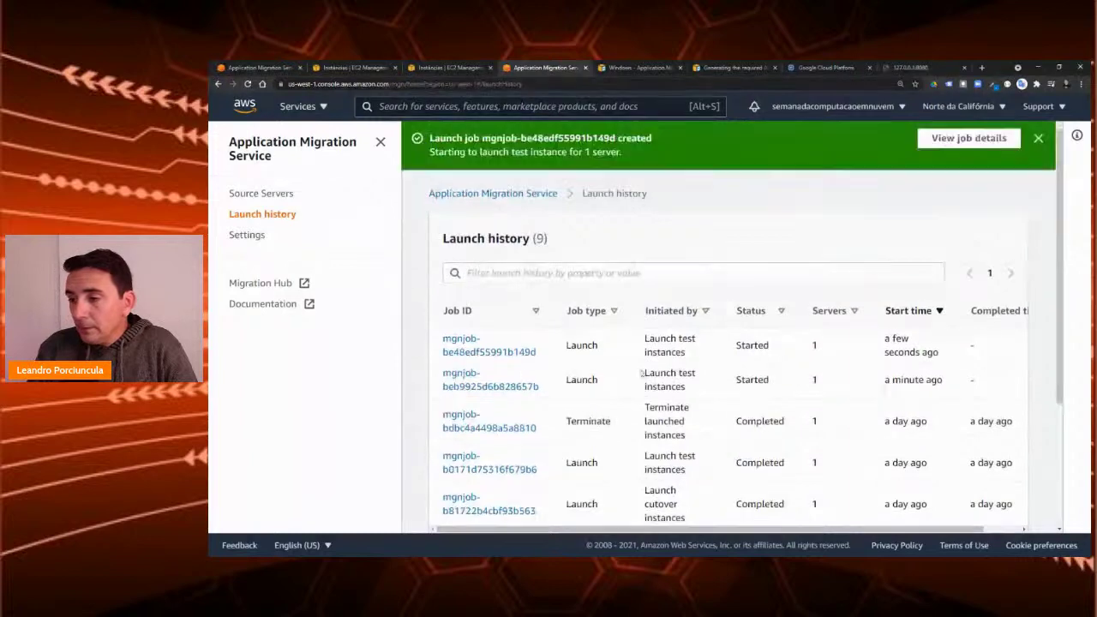
pyautogui.click(469, 385)
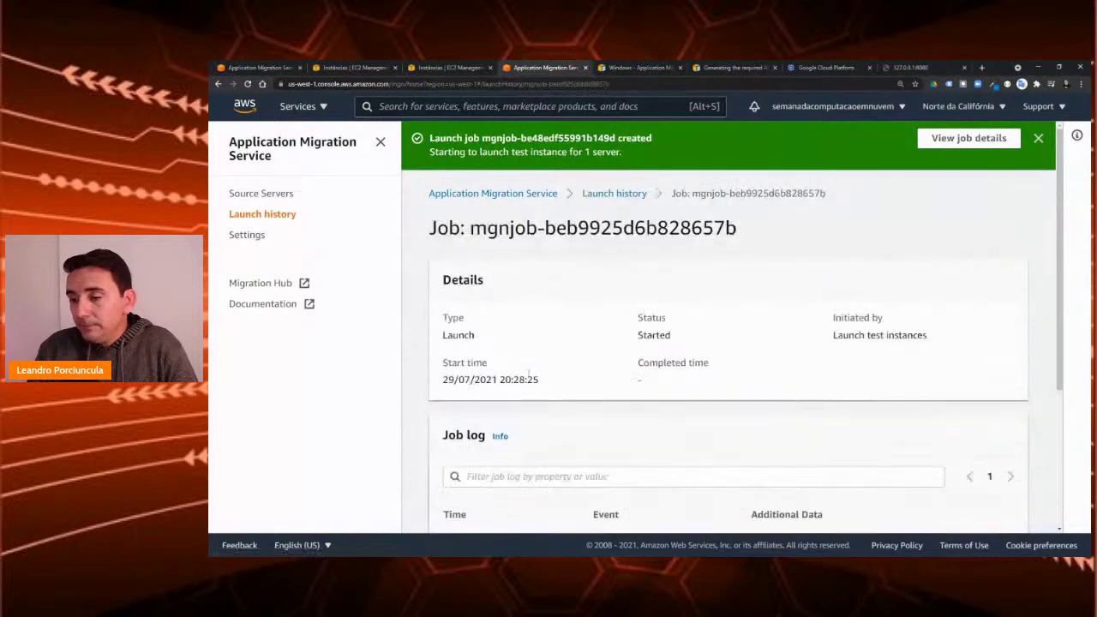
pyautogui.scroll(-4, 469, 385)
pyautogui.scroll(-1, 562, 376)
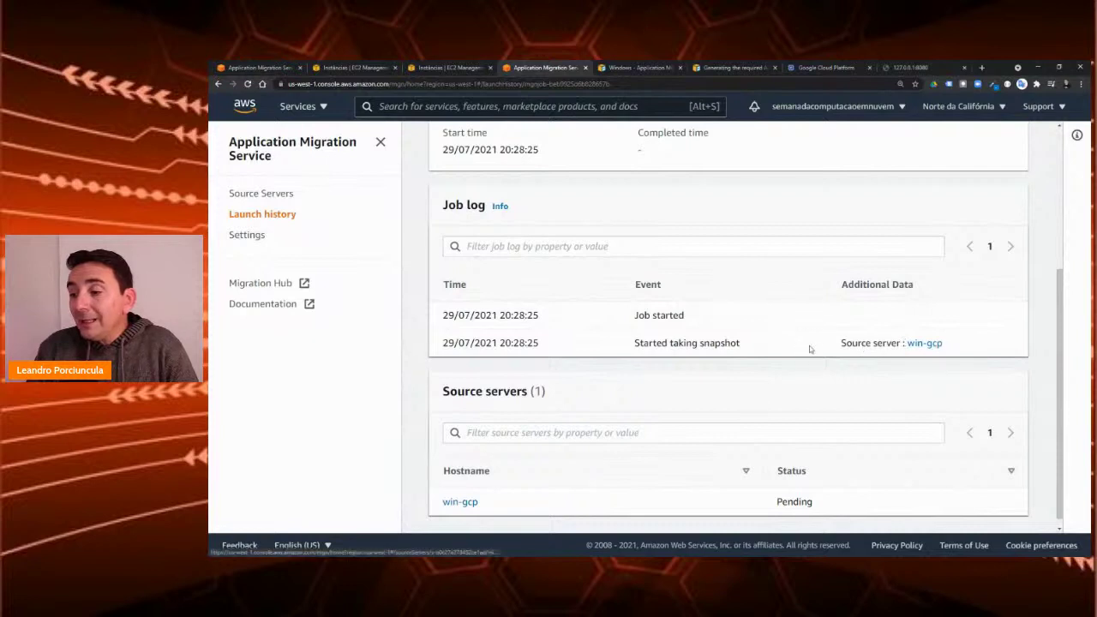
pyautogui.scroll(-1, 823, 369)
pyautogui.scroll(3, 502, 438)
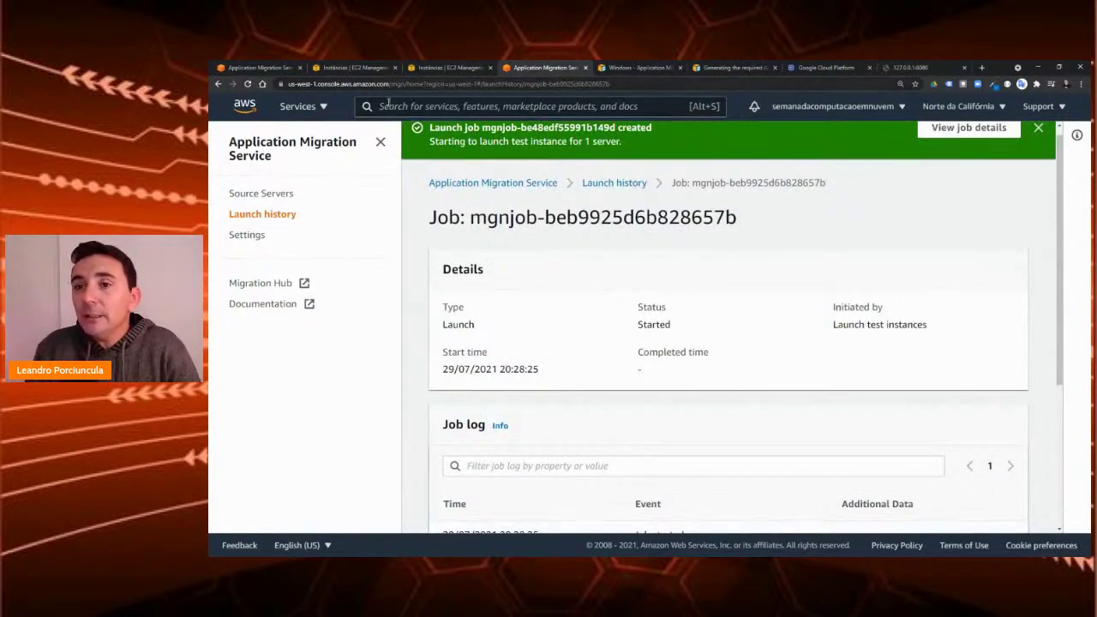
# Step: Open EC2 in a new tab from the Services menu and switch to it
pyautogui.click(319, 112)
pyautogui.middleClick(275, 264)
pyautogui.click(594, 69)
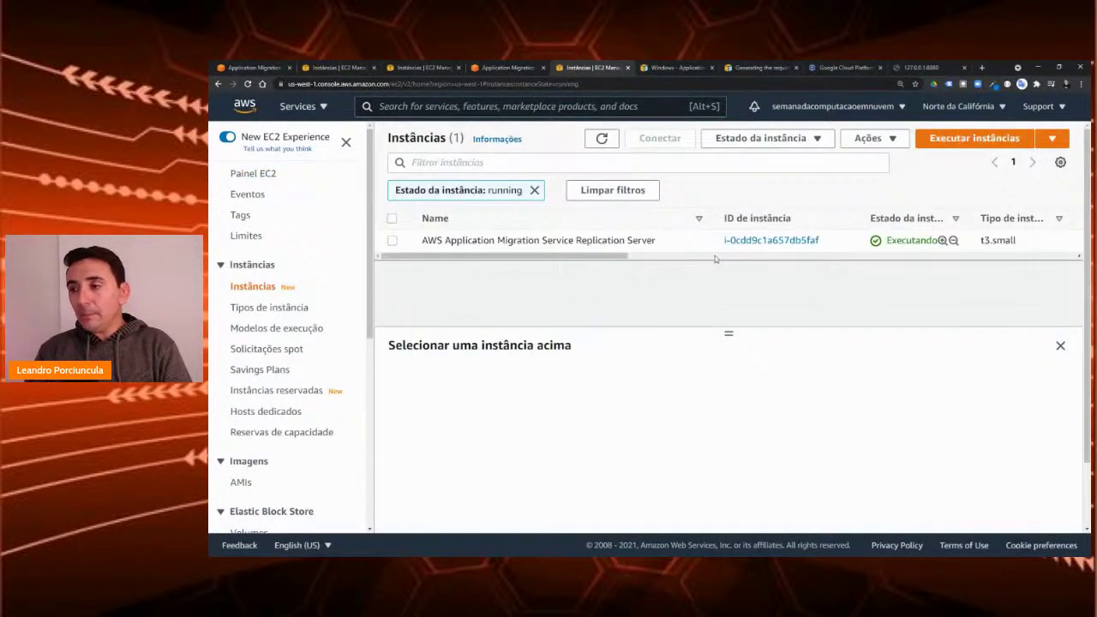
# Step: Clear the running-state filter and refresh EC2 instances, revealing the m4.large Conversion Server beside the Replication Server
pyautogui.moveTo(729, 334); pyautogui.dragTo(730, 371)
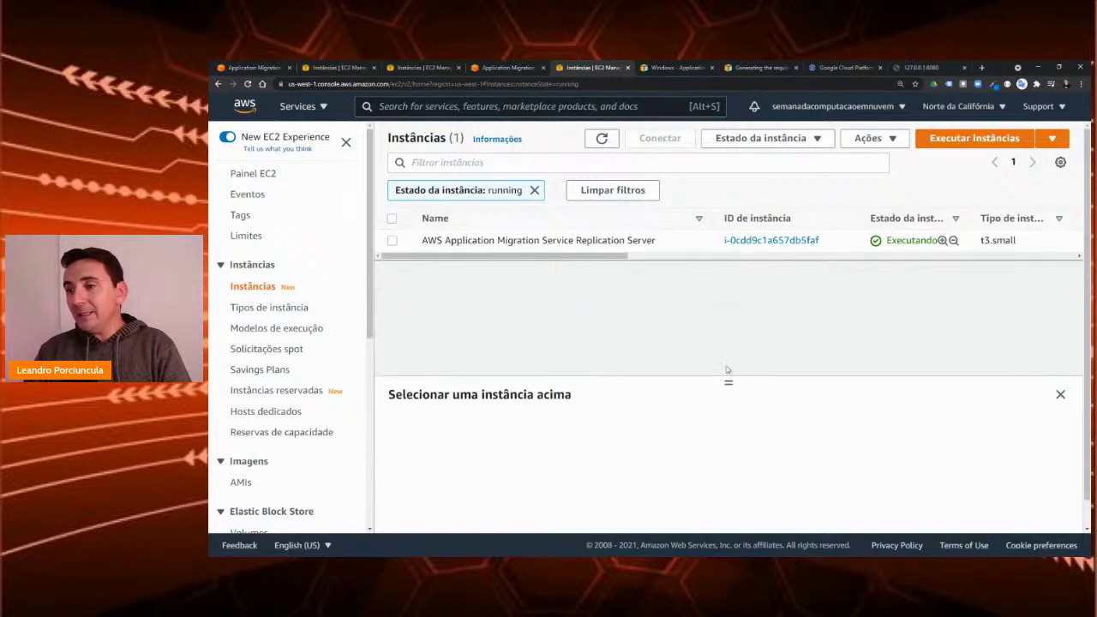
pyautogui.click(534, 191)
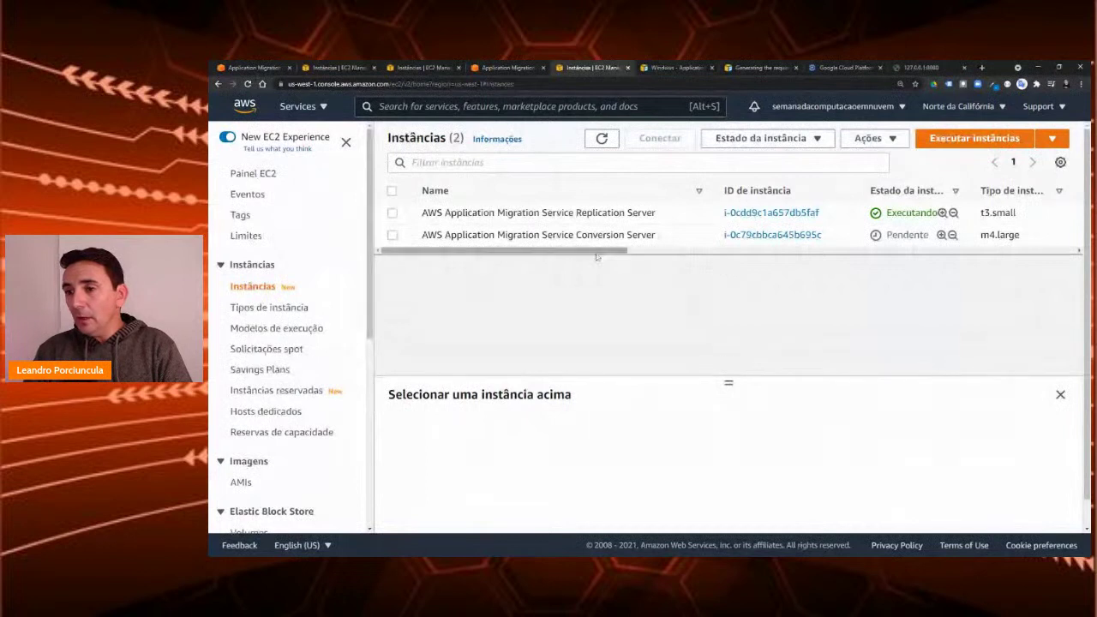
pyautogui.moveTo(590, 251); pyautogui.dragTo(480, 252)
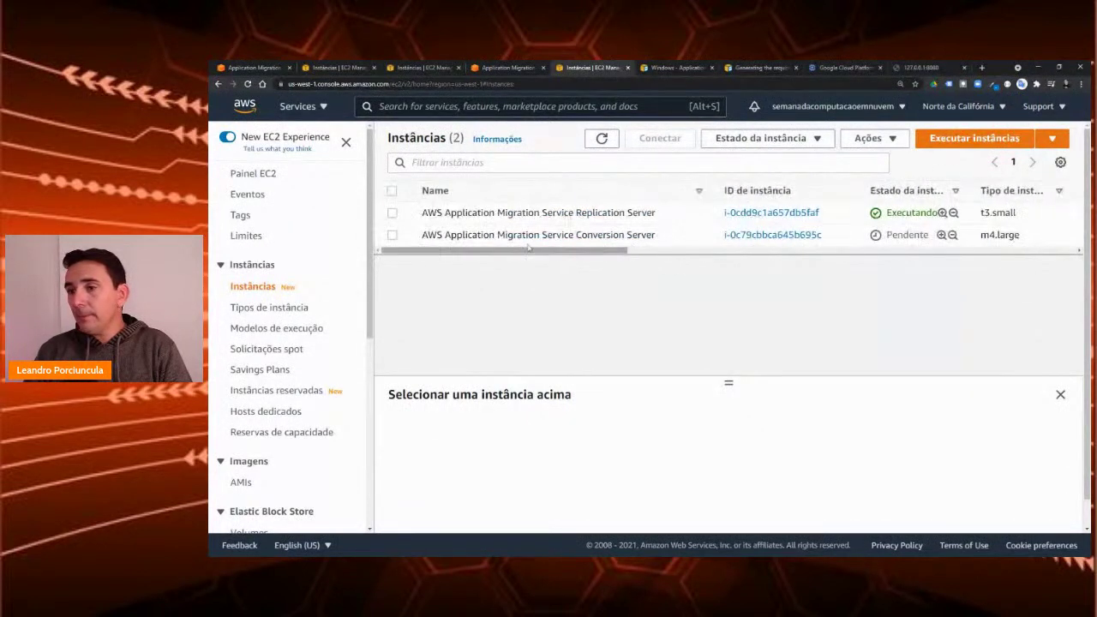
pyautogui.click(602, 138)
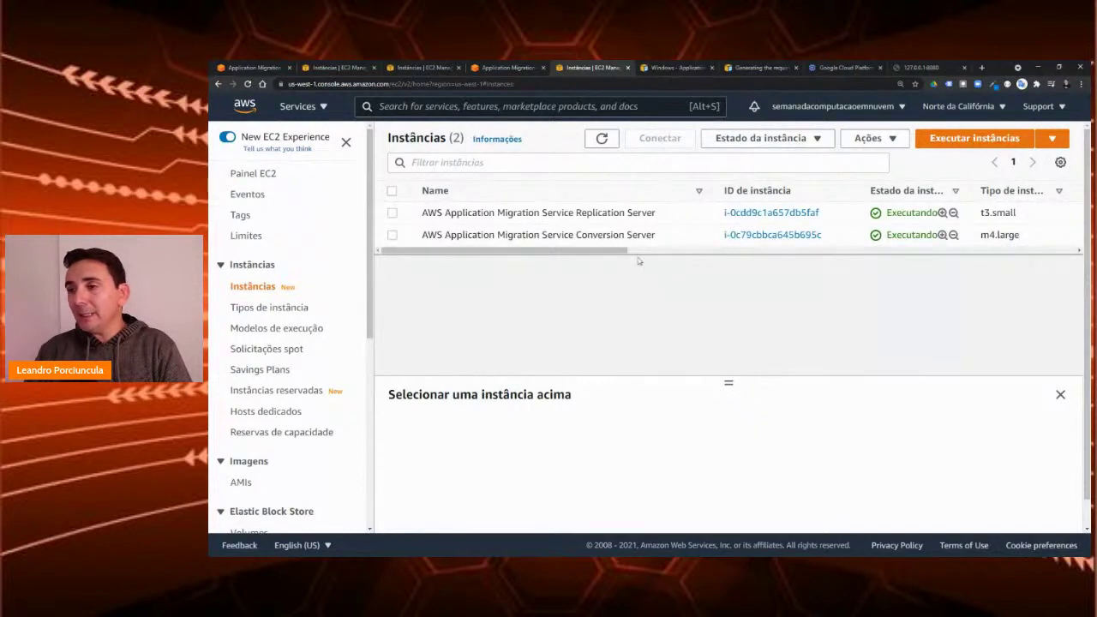
pyautogui.moveTo(594, 251)
pyautogui.mouseDown()
pyautogui.moveTo(652, 254)
pyautogui.moveTo(591, 254)
pyautogui.mouseUp()
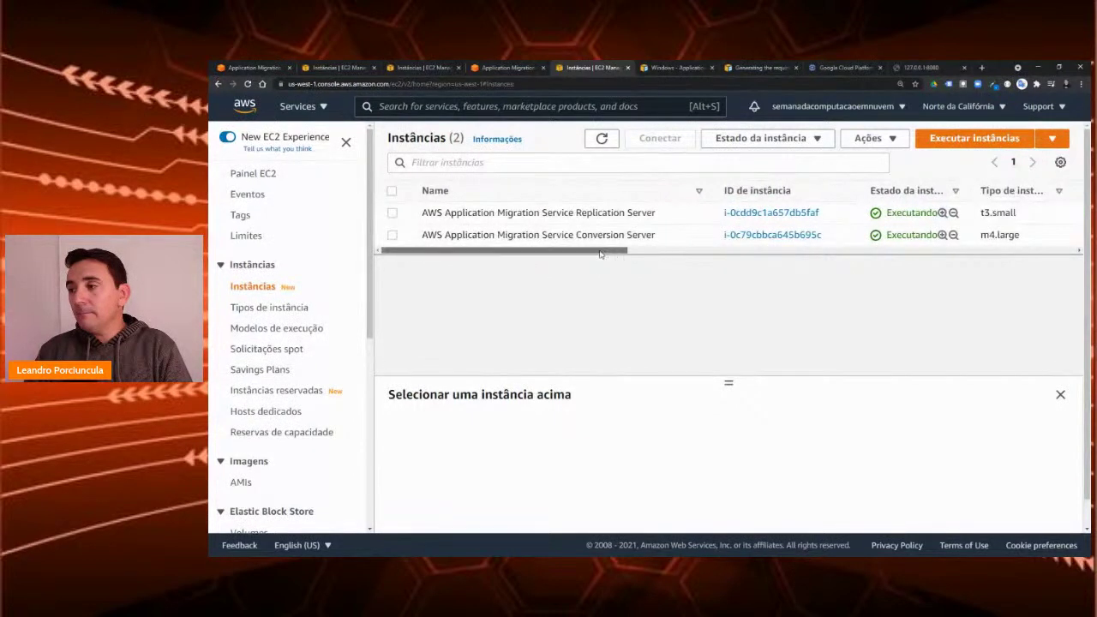
pyautogui.click(497, 68)
# Step: Open win-gcp from Source Servers and review its Test in progress lifecycle and data replication status
pyautogui.click(322, 107)
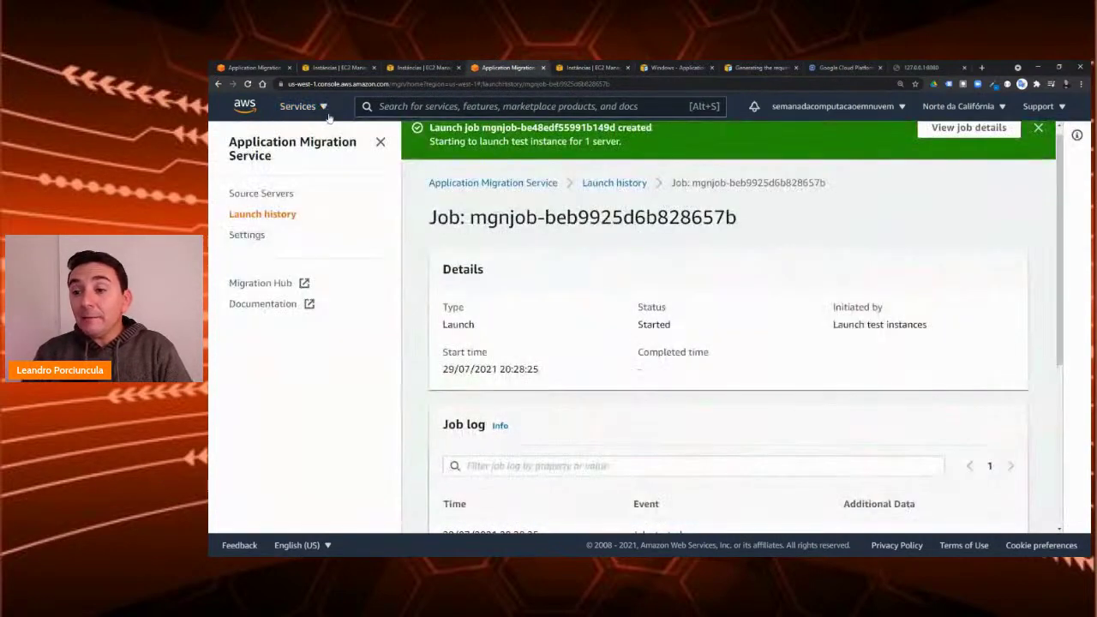
pyautogui.click(283, 195)
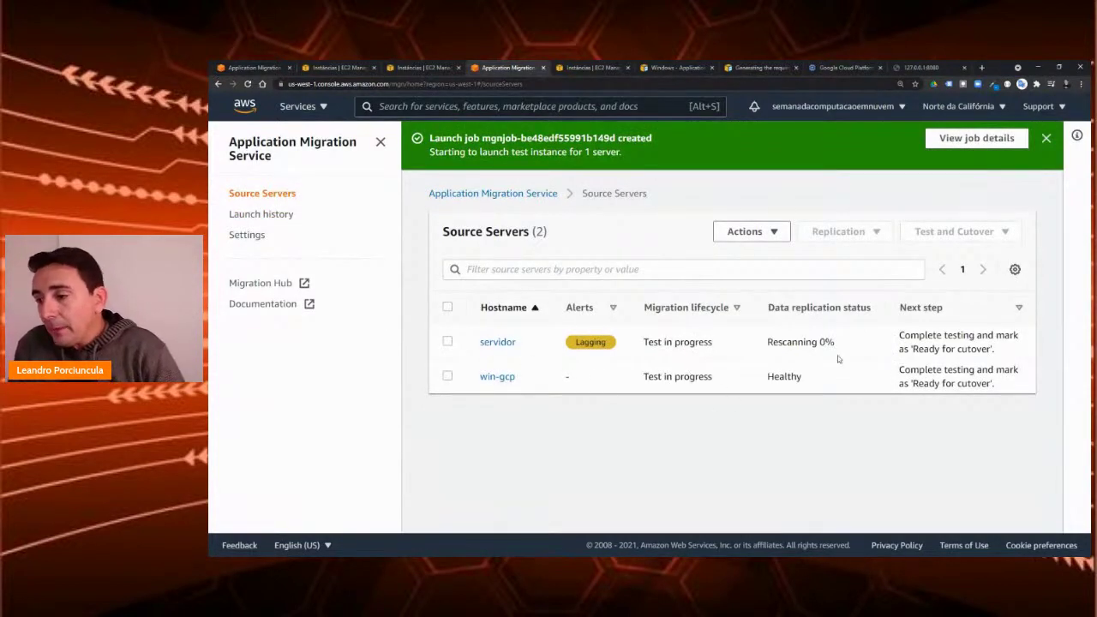
pyautogui.click(495, 378)
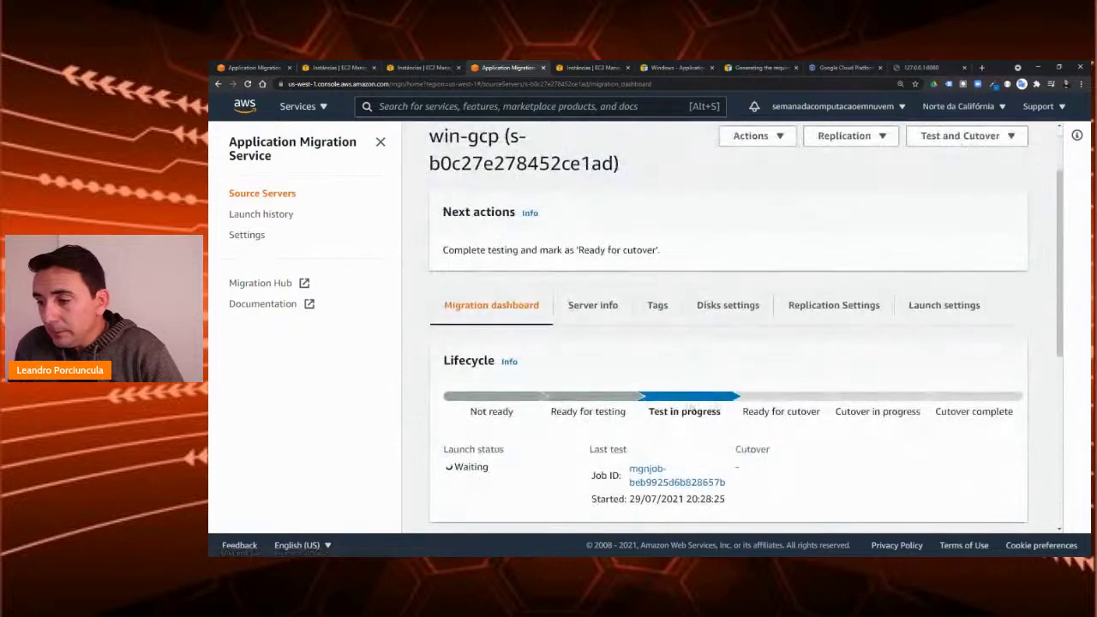
pyautogui.scroll(-1, 712, 415)
pyautogui.scroll(-2, 711, 420)
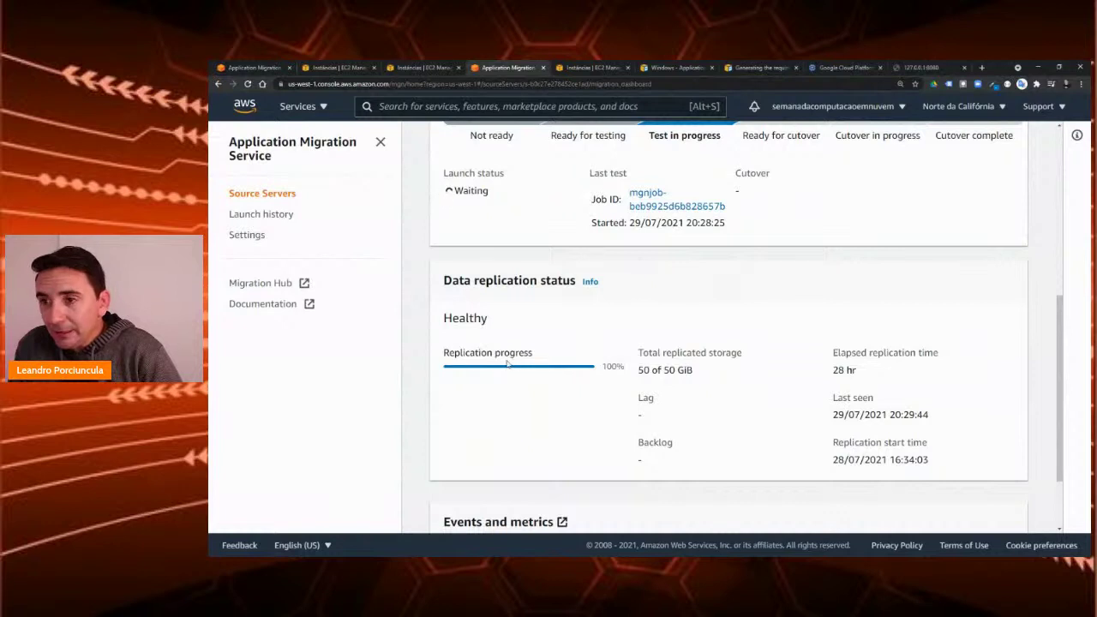
pyautogui.scroll(-1, 506, 365)
pyautogui.scroll(2, 566, 357)
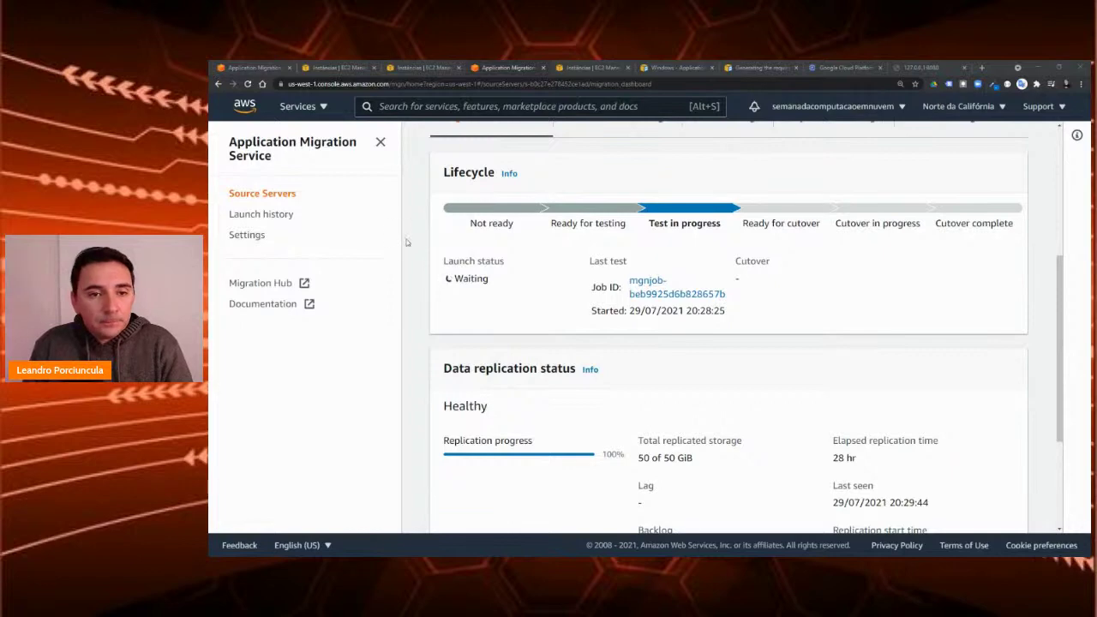
pyautogui.hotkey('alt', 'Tab')
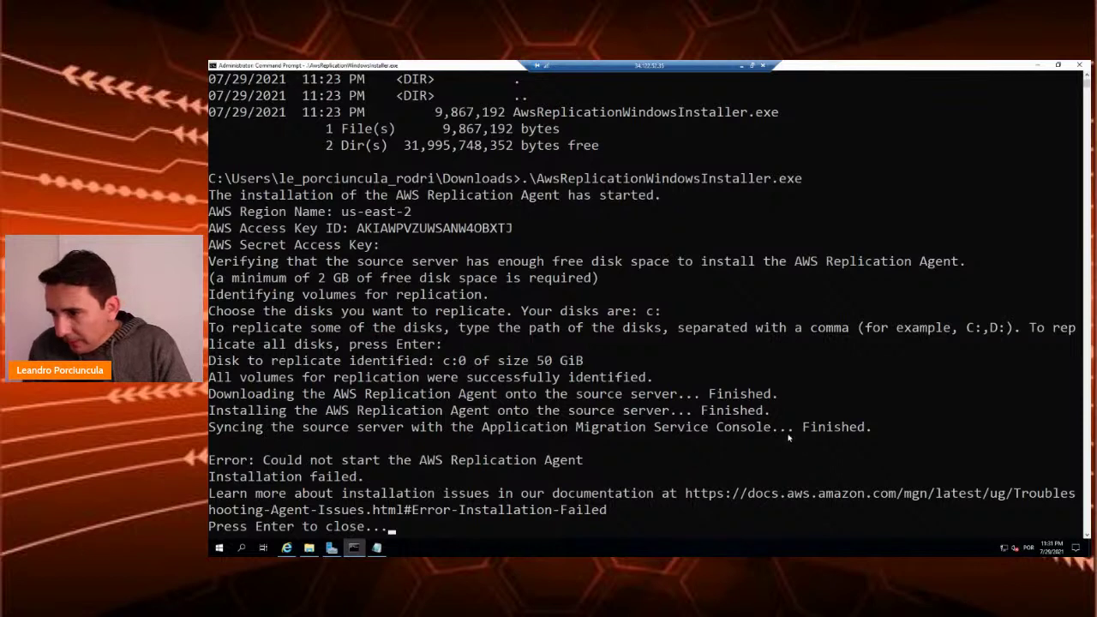
# Step: Interrupt the failed replication agent installer with Ctrl+C, clearing stray console text selections
pyautogui.click(651, 461)
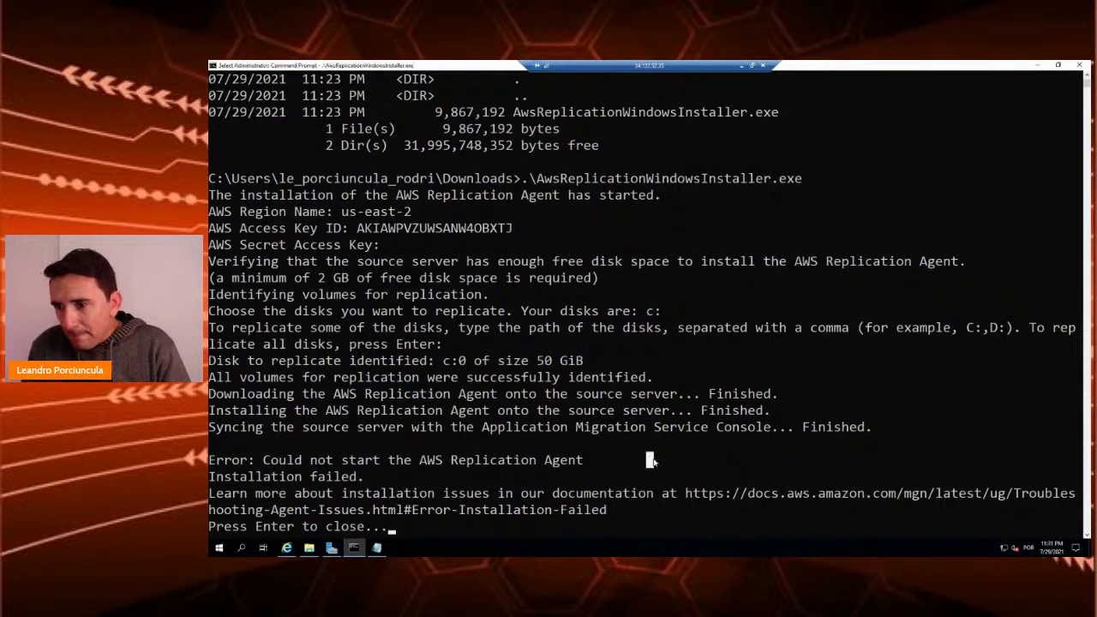
pyautogui.click(641, 476)
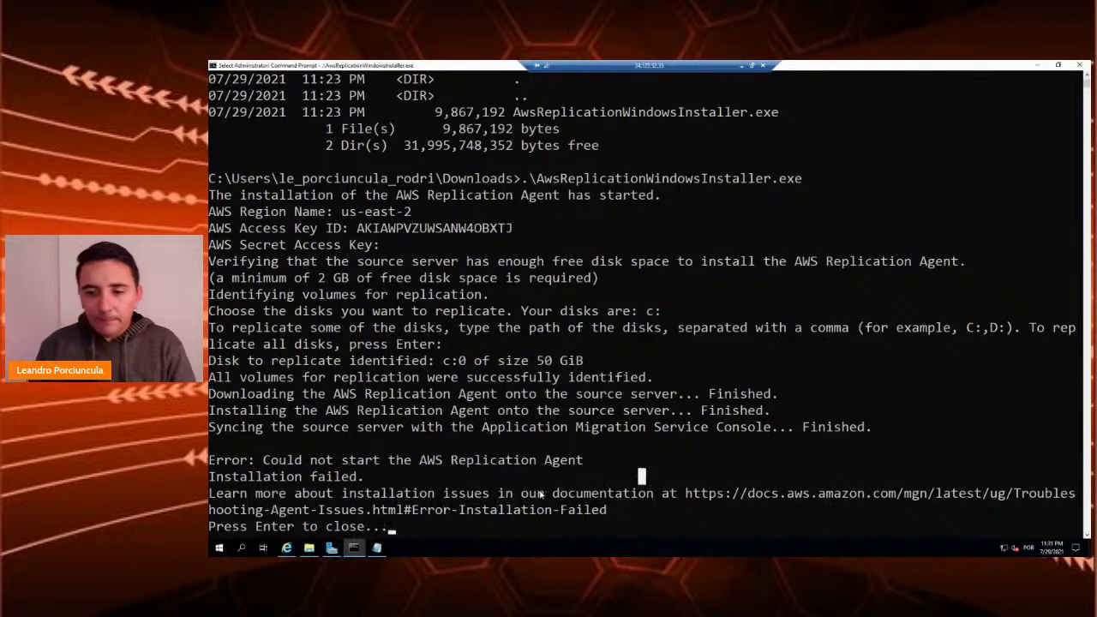
pyautogui.press('Escape')
pyautogui.click(470, 443)
pyautogui.press('Escape')
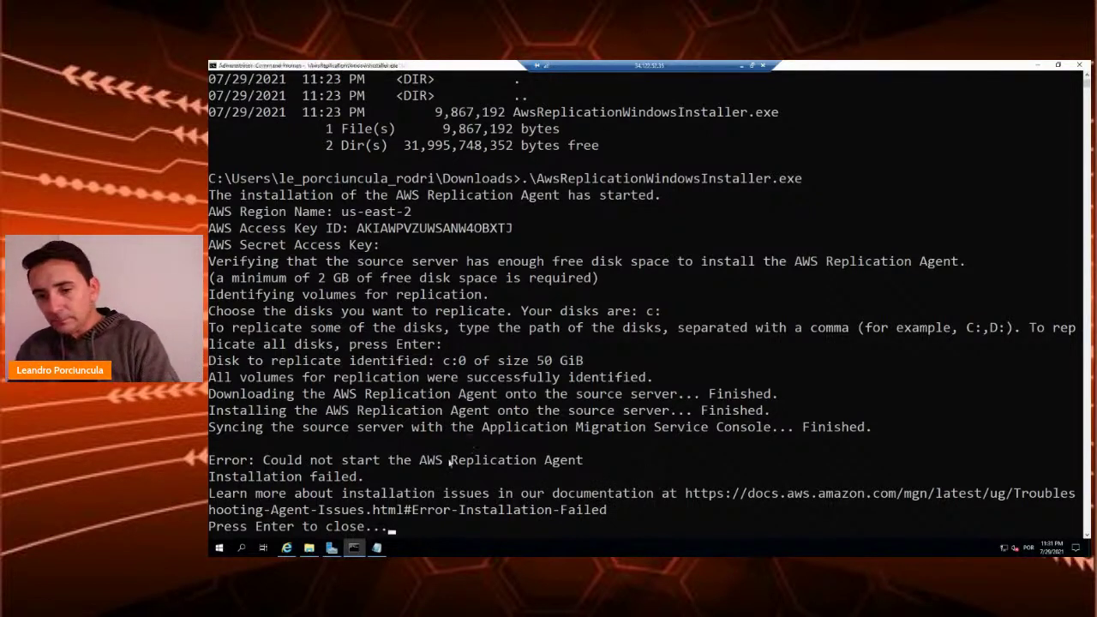
pyautogui.hotkey('ctrl', 'c')
pyautogui.click(432, 527)
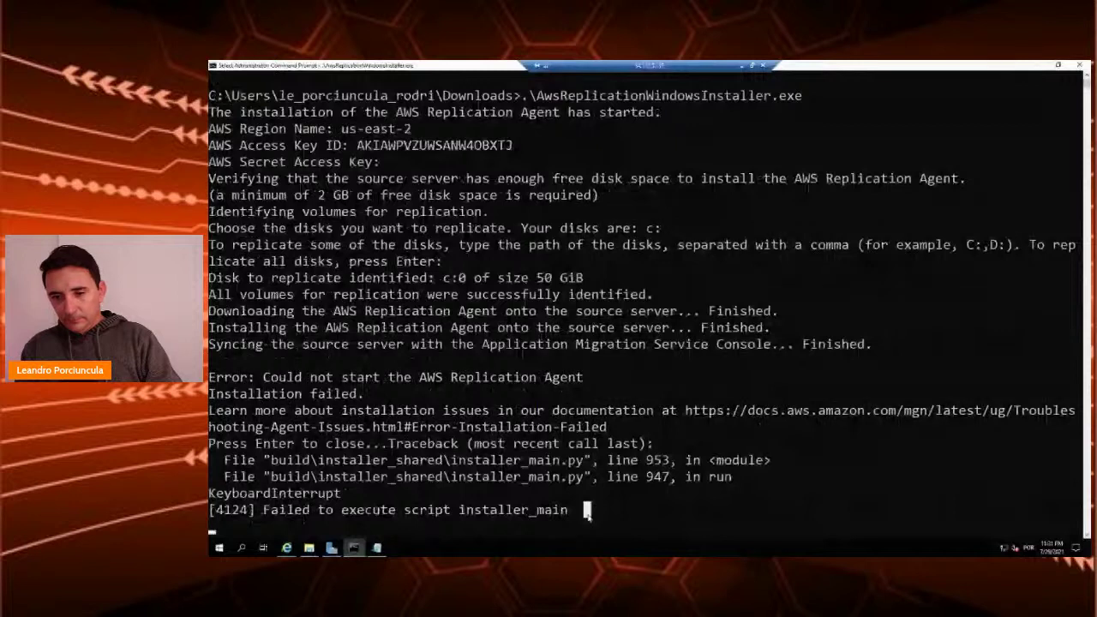
pyautogui.press('Escape')
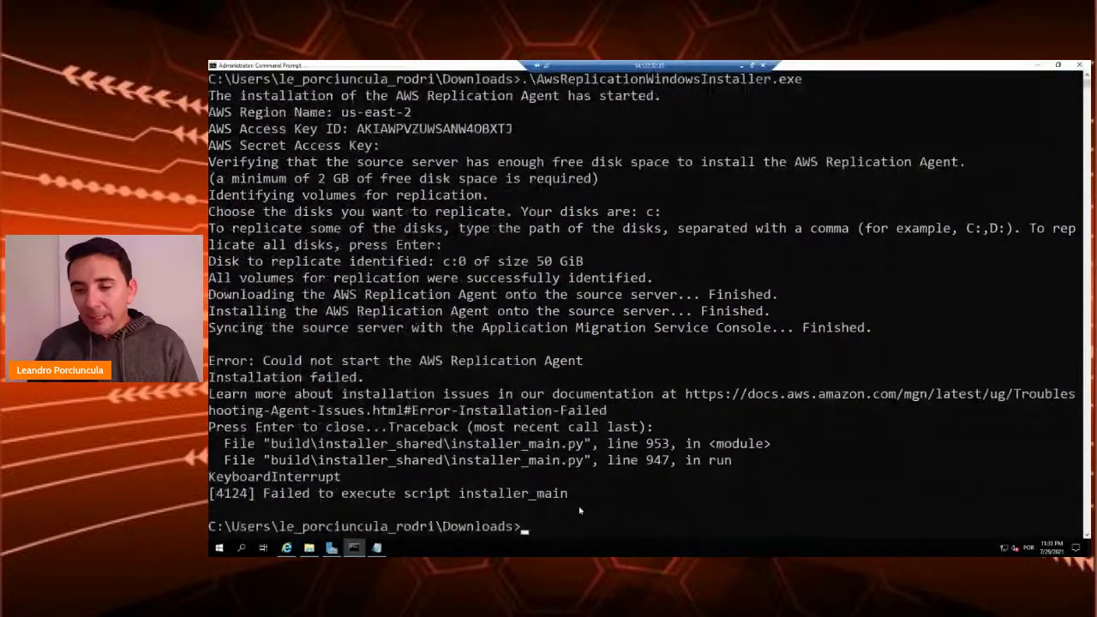
# Step: Check the saved access keys in Notepad, then return to the Command Prompt
pyautogui.hotkey('alt', 'Tab')
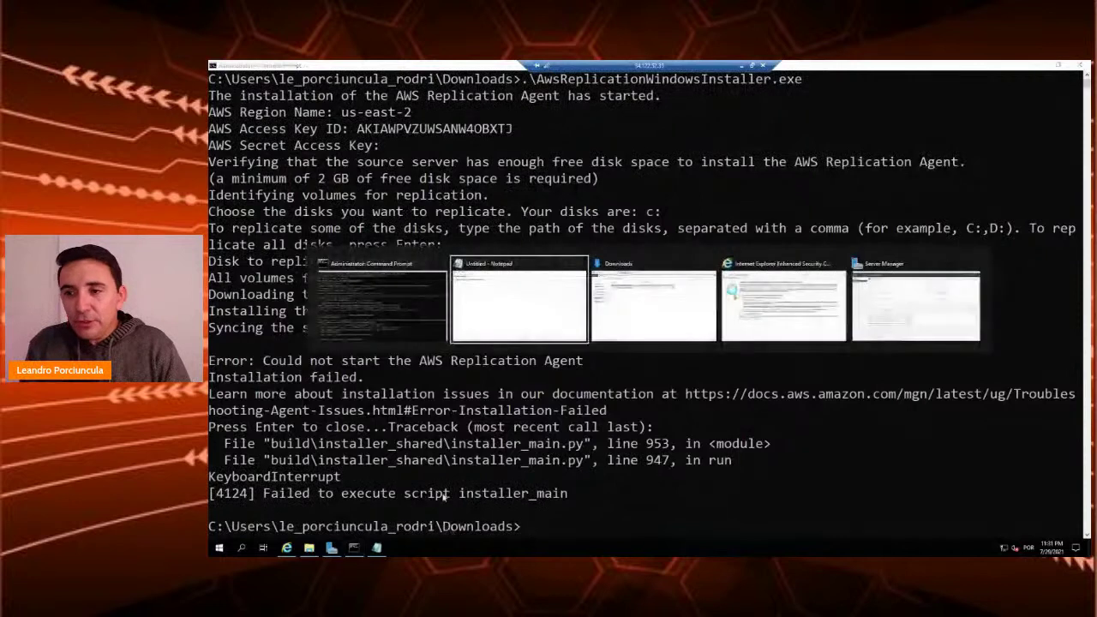
pyautogui.press('End')
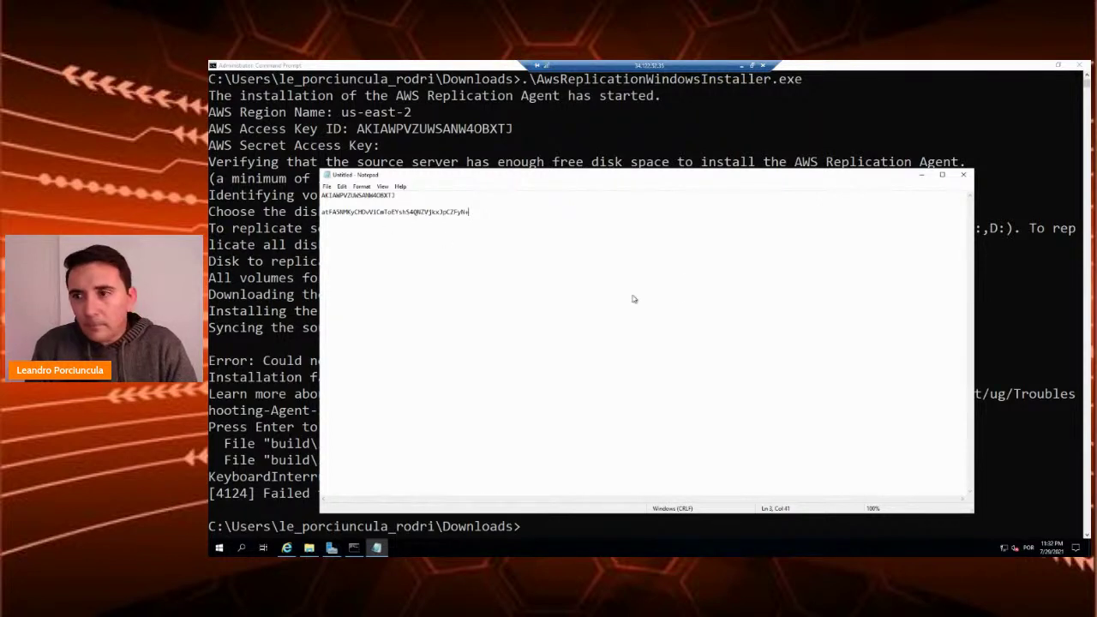
pyautogui.click(704, 149)
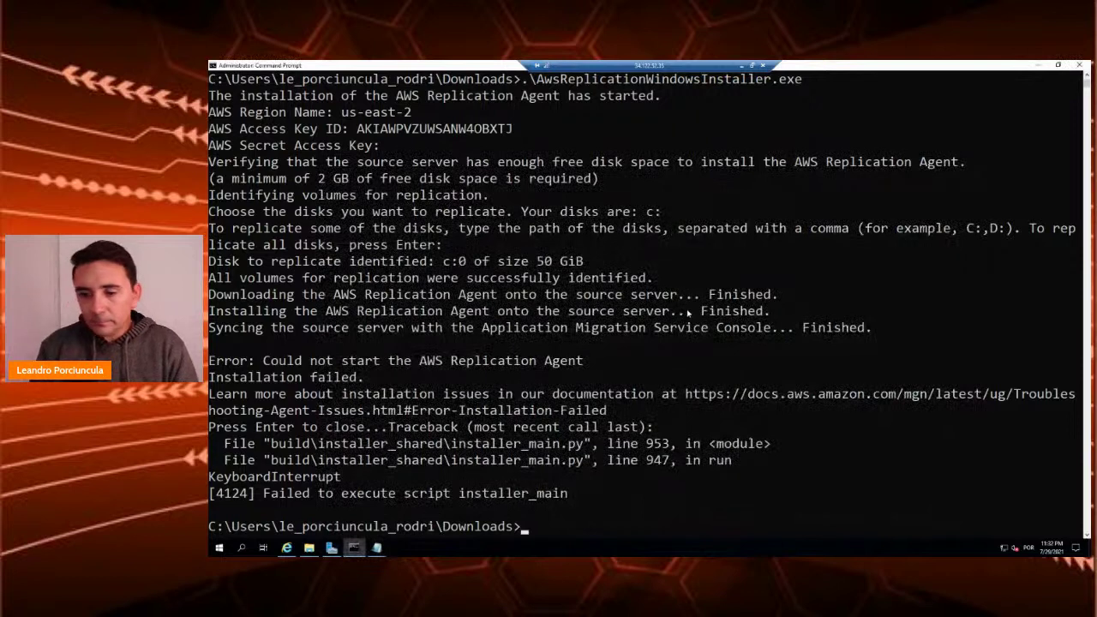
# Step: Recall the installer command and add --region us-east-2 and --aws-access-key-id with the saved access key ID
pyautogui.press('Up')
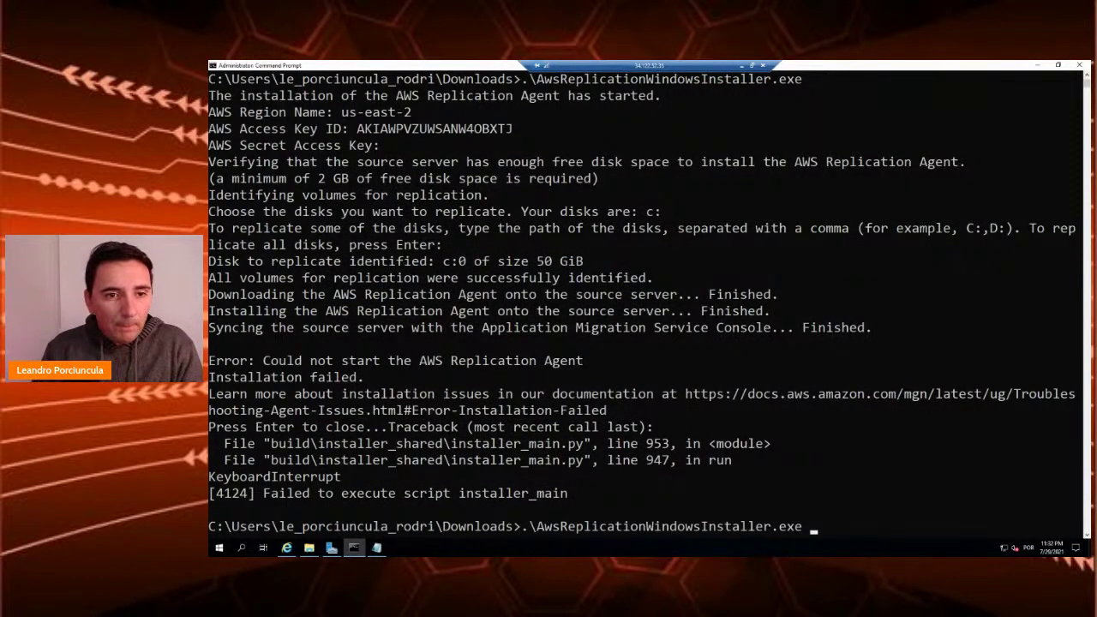
pyautogui.click(837, 513)
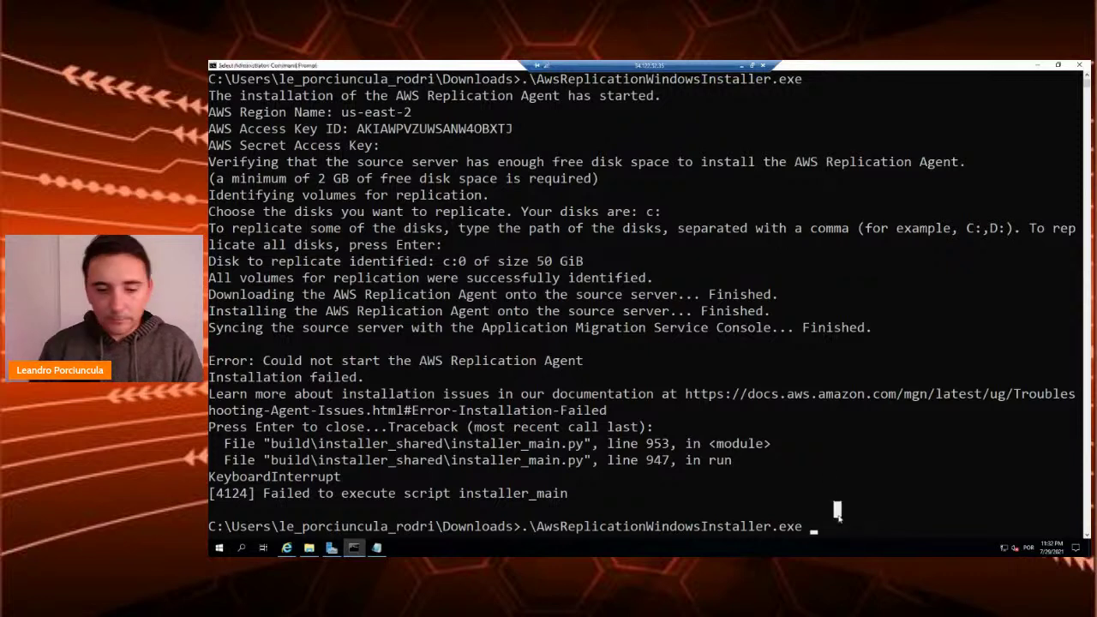
pyautogui.press('Escape')
pyautogui.write('--')
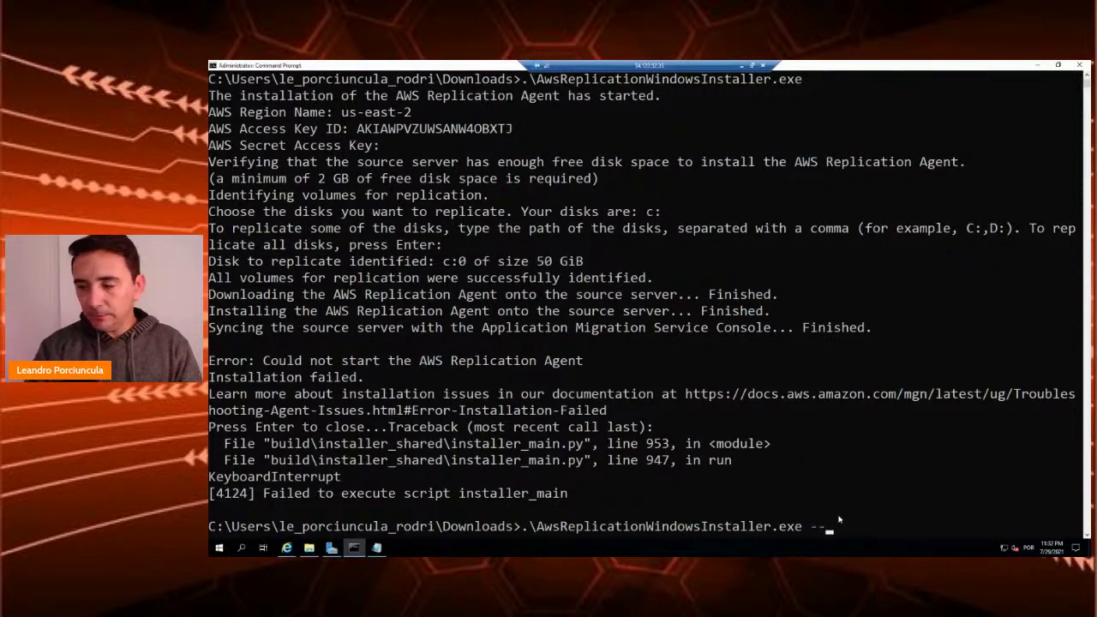
pyautogui.write('re')
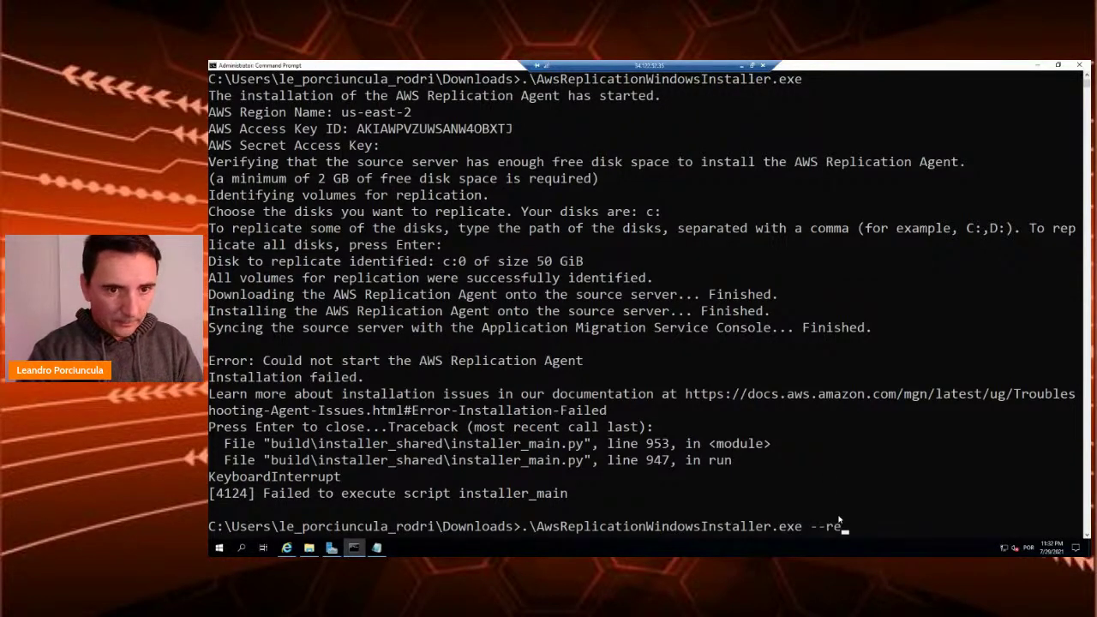
pyautogui.write('gion')
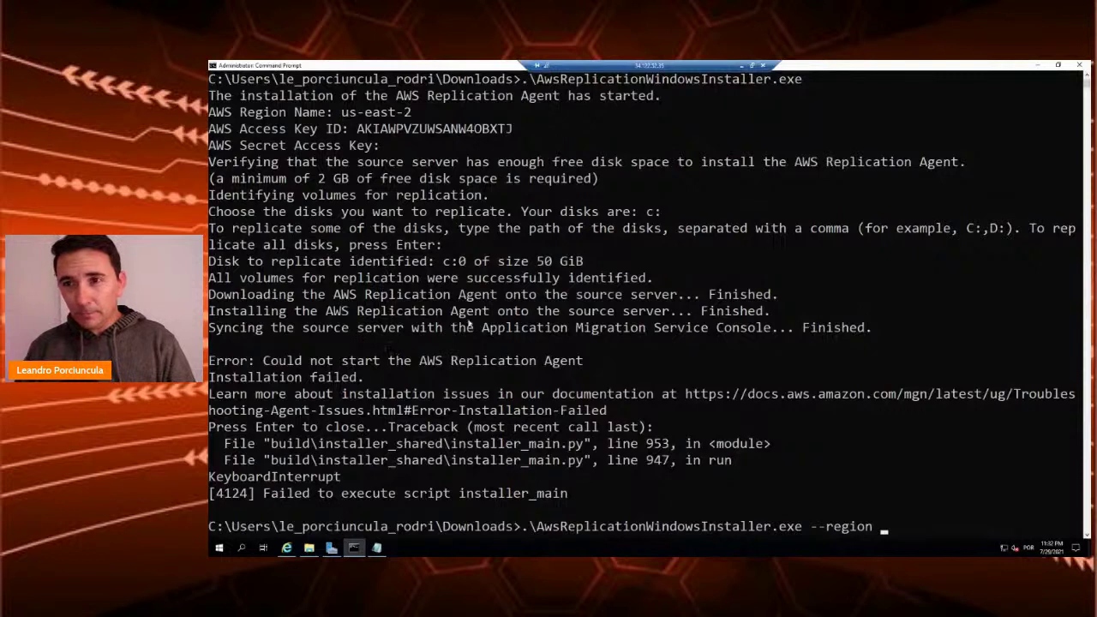
pyautogui.write('us')
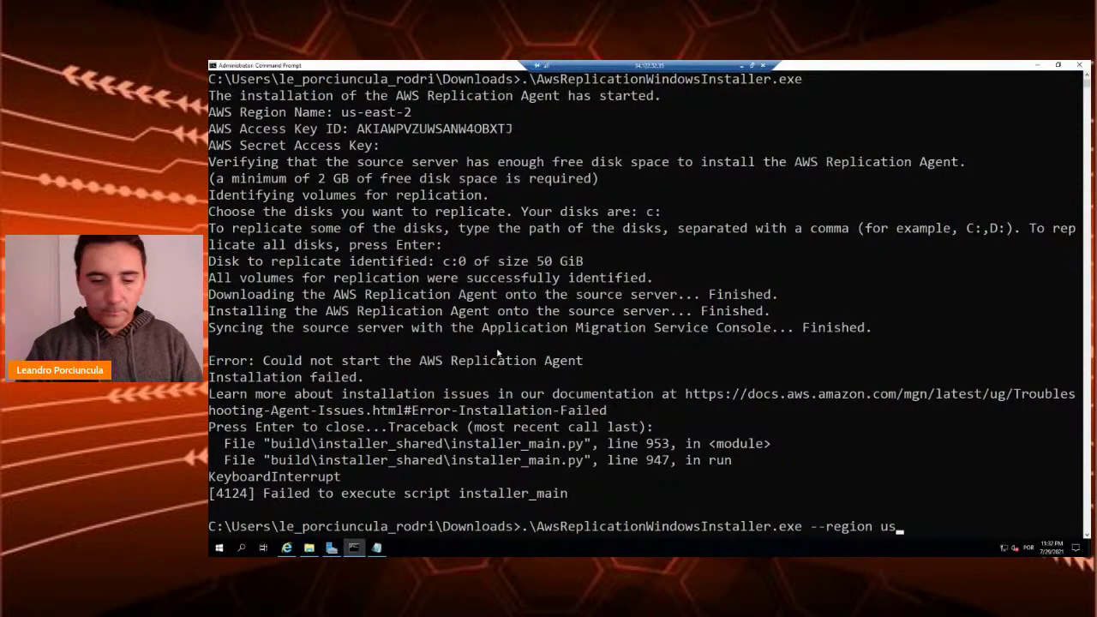
pyautogui.write('-')
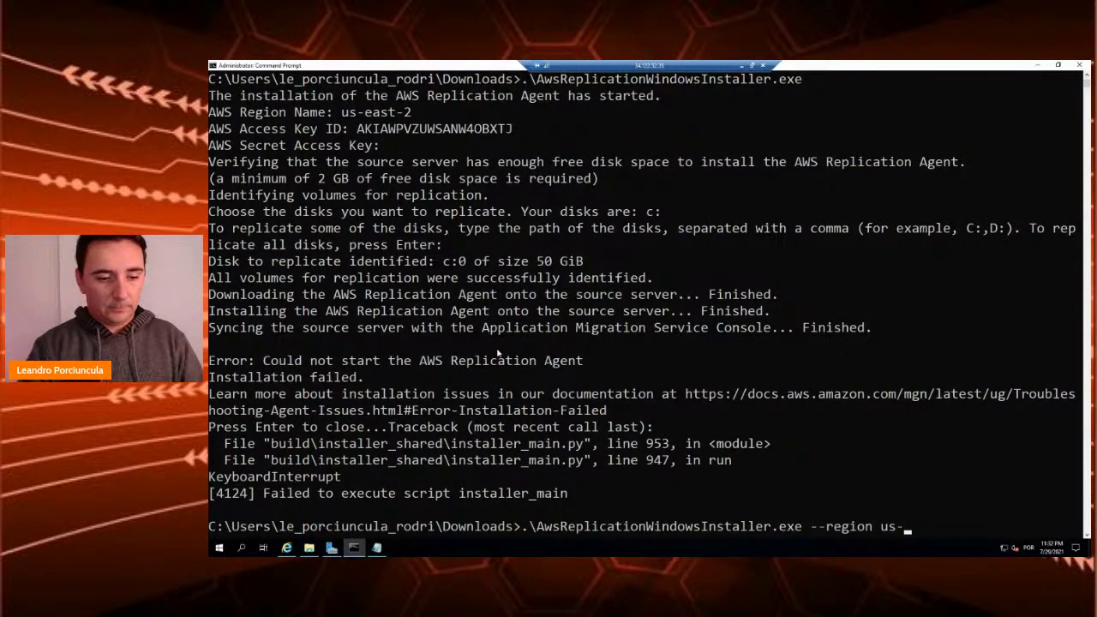
pyautogui.write('eas')
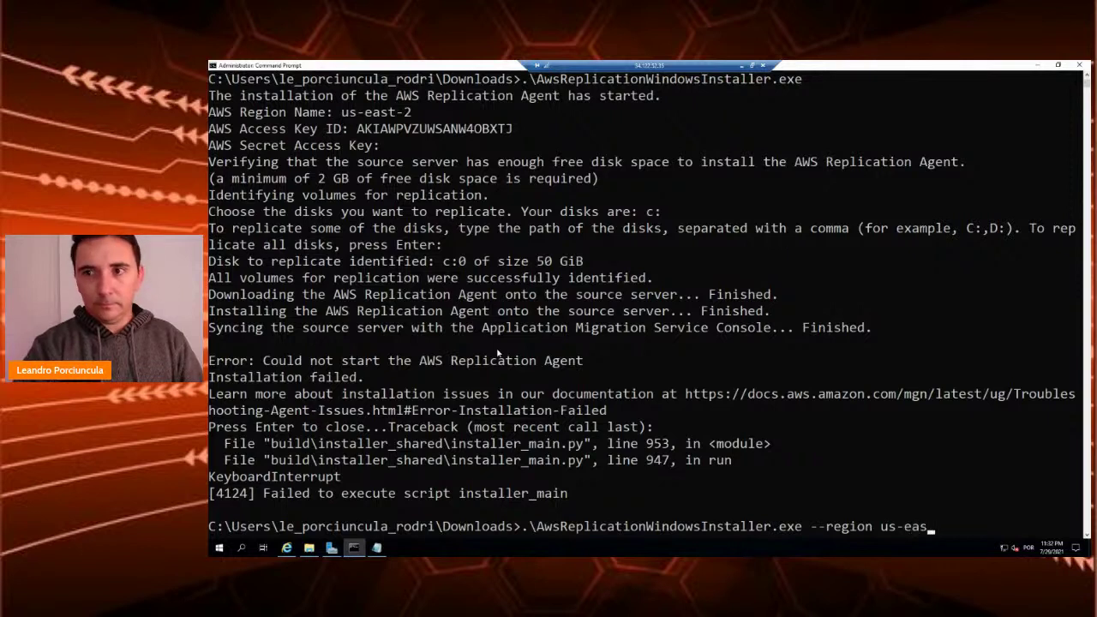
pyautogui.write('t-2')
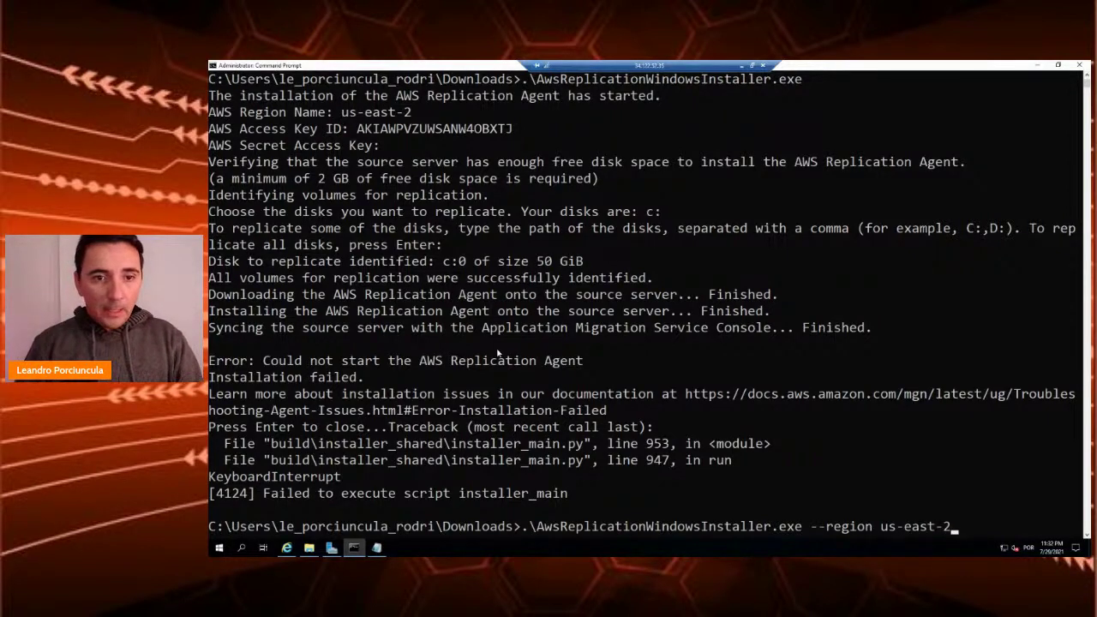
pyautogui.write(' --aws')
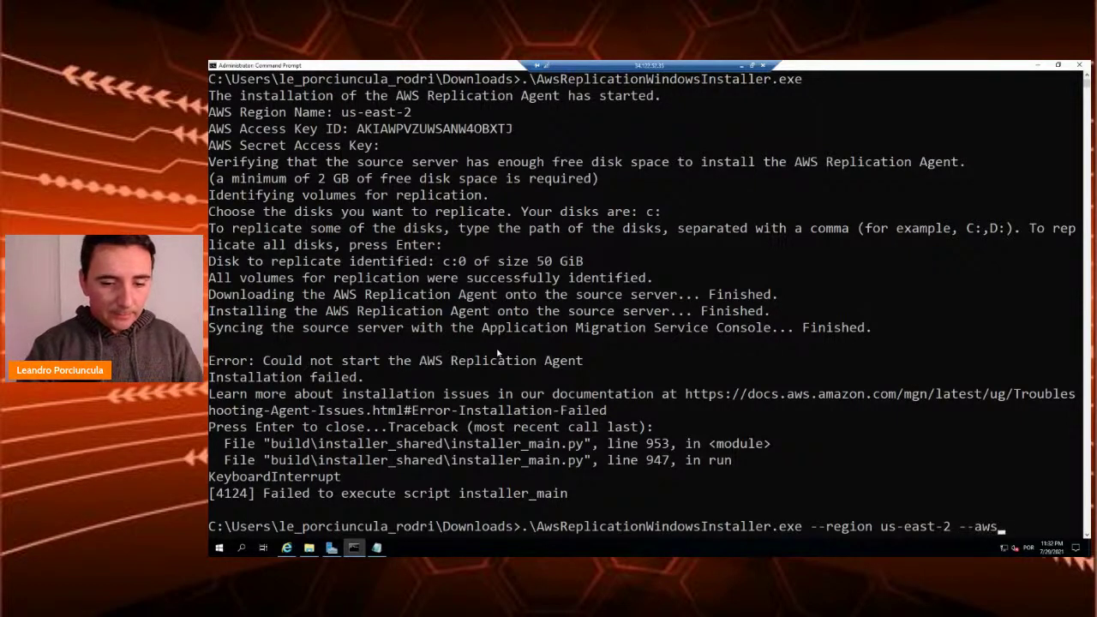
pyautogui.write('-acc')
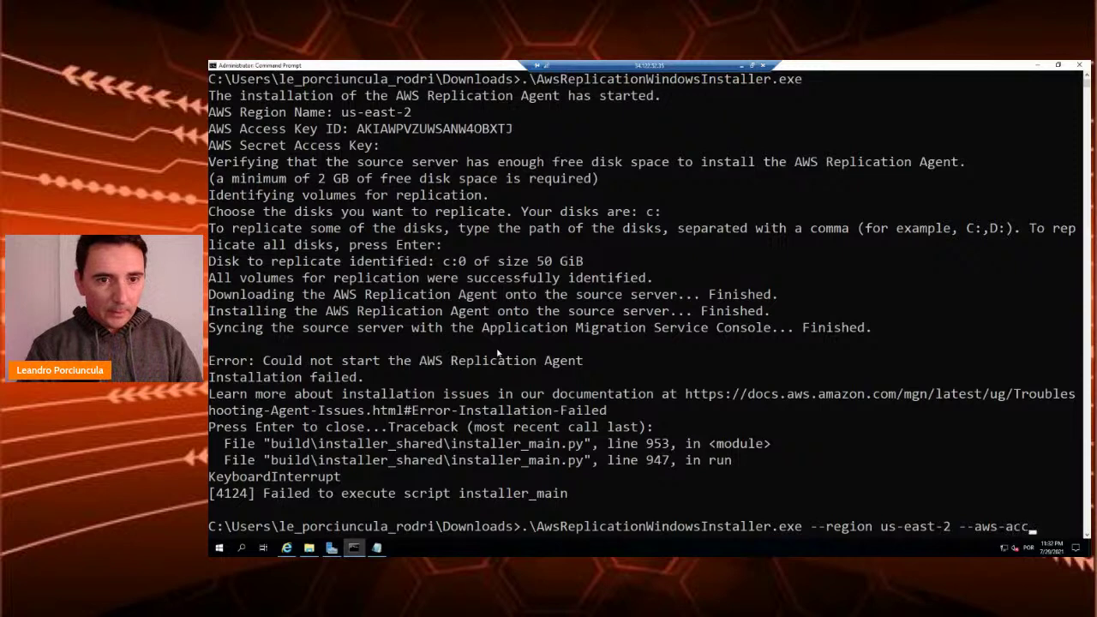
pyautogui.write('ess-')
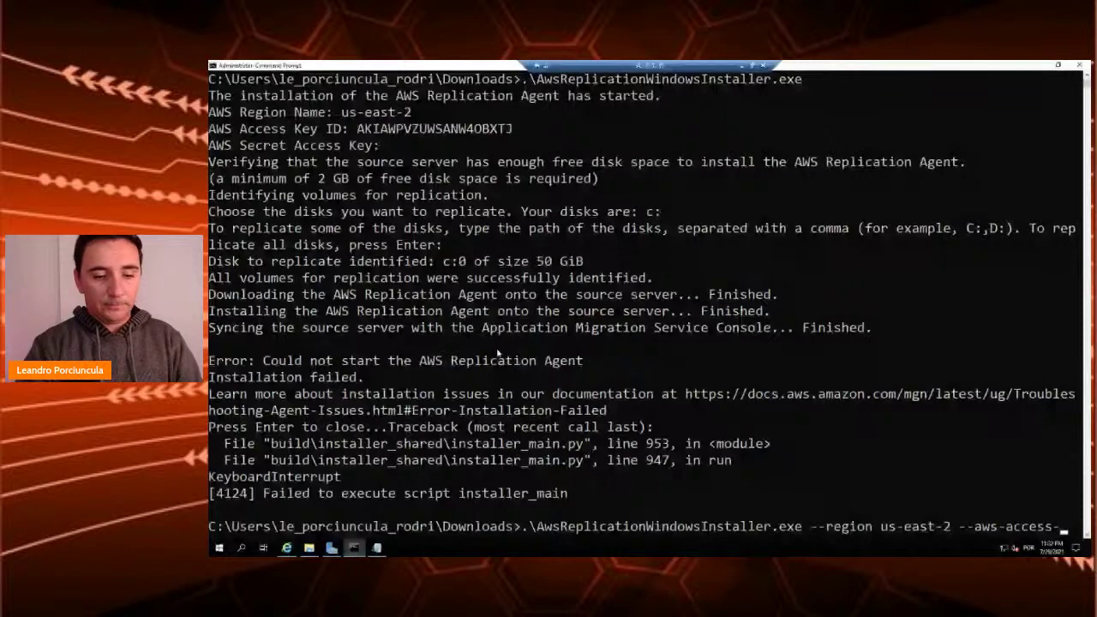
pyautogui.write('key-id')
pyautogui.hotkey('alt', 'Tab')
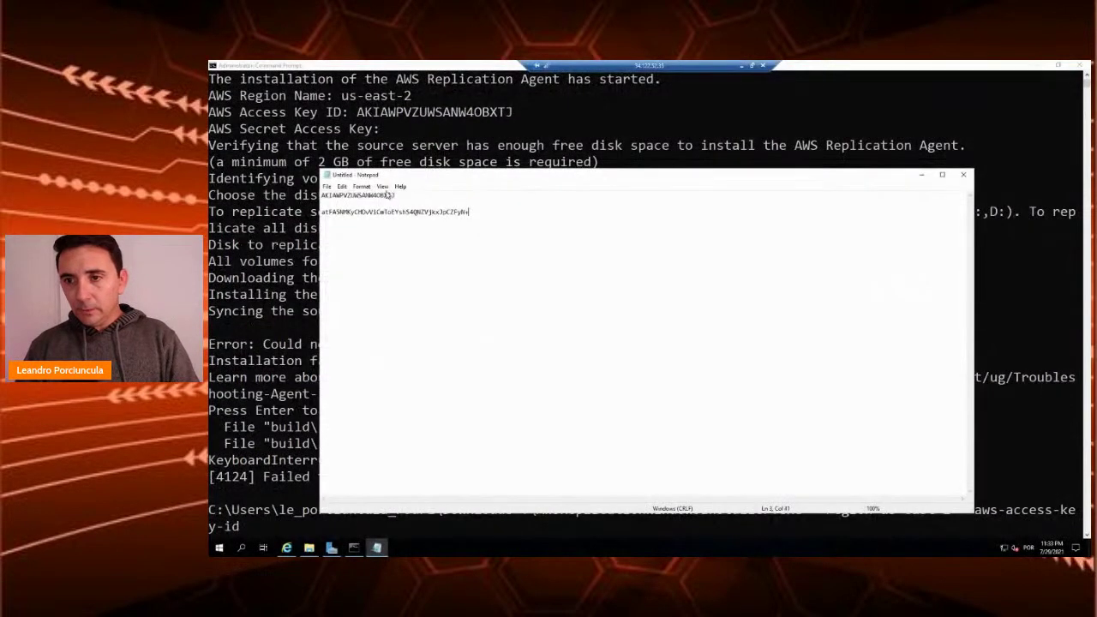
pyautogui.moveTo(396, 196); pyautogui.dragTo(323, 195)
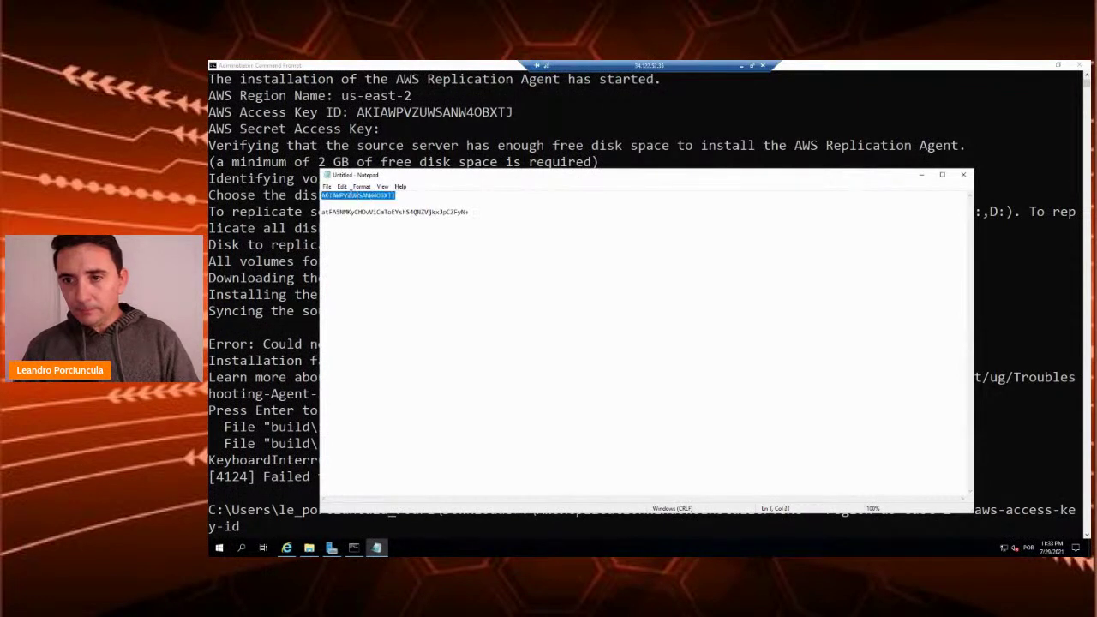
pyautogui.click(266, 525)
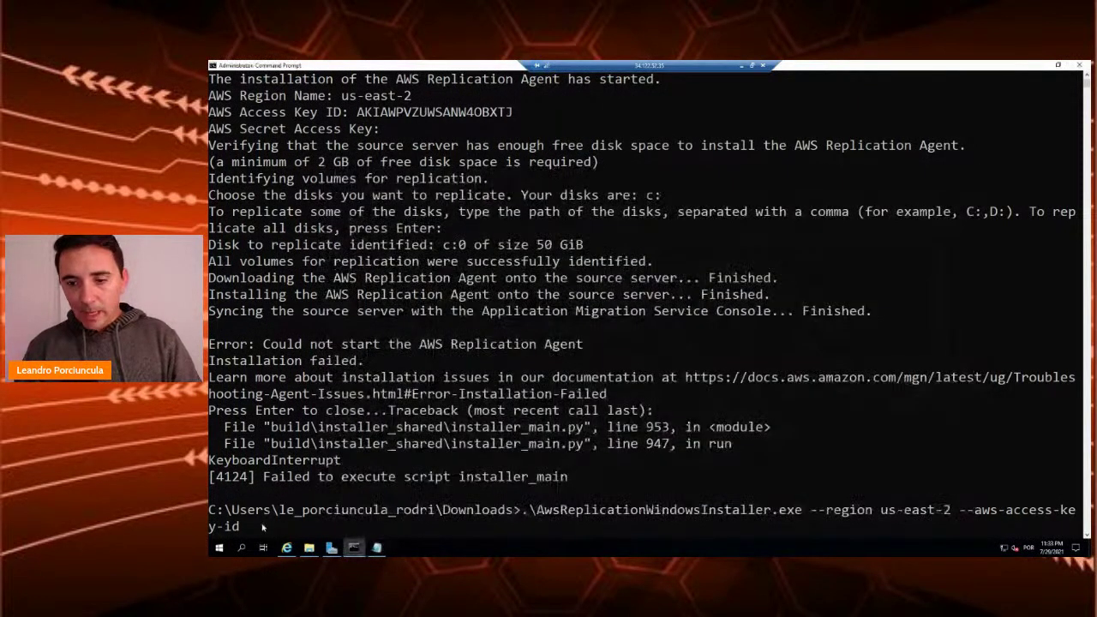
pyautogui.click(258, 526)
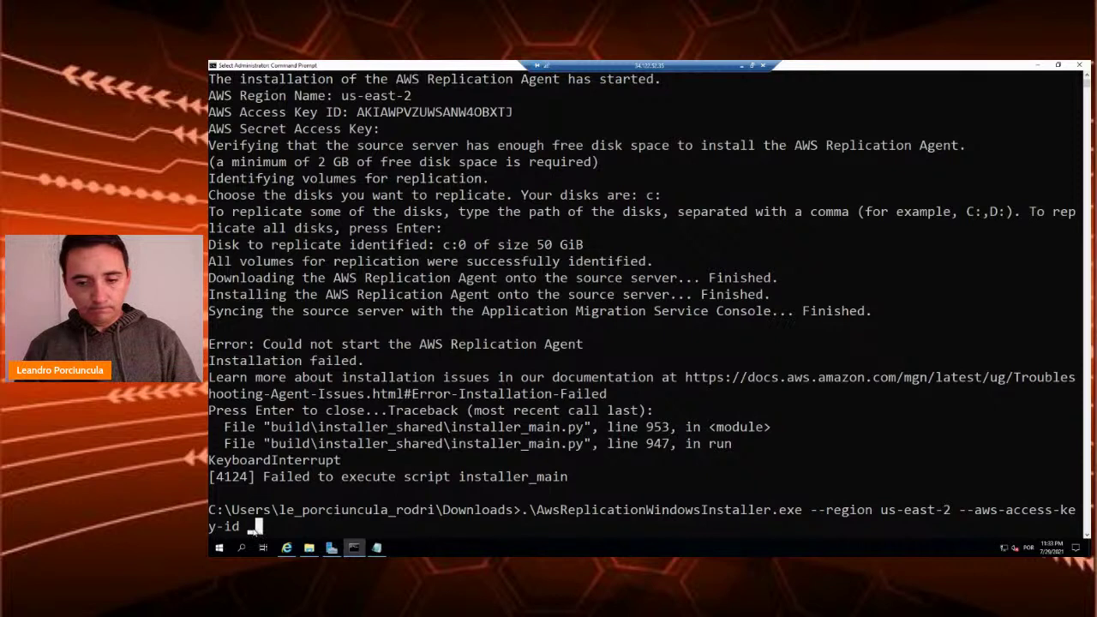
pyautogui.hotkey('ctrl', 'v')
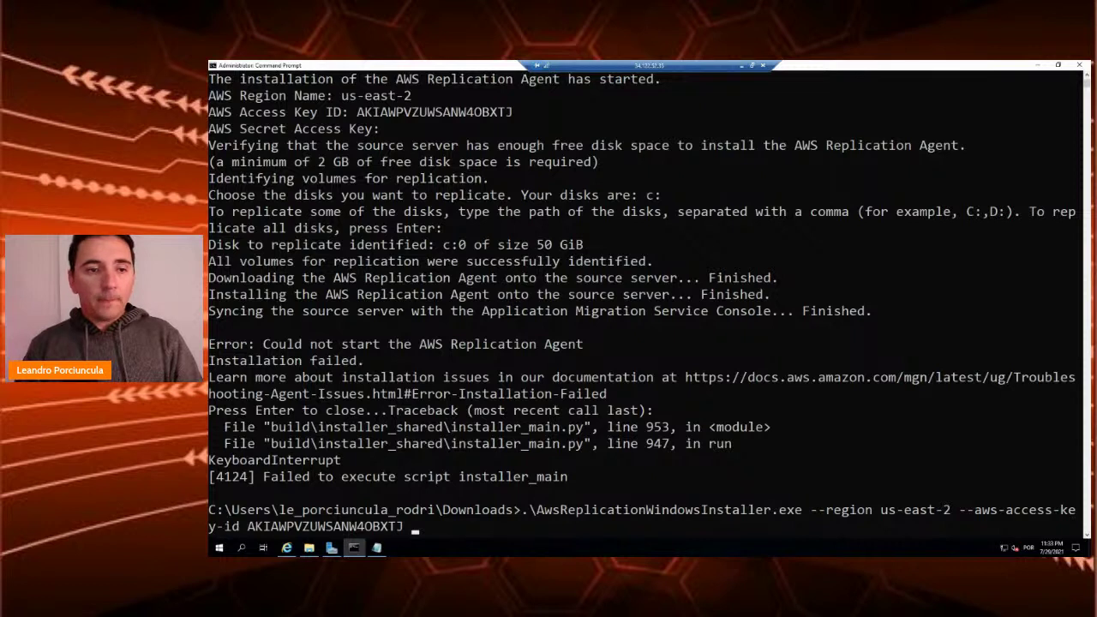
# Step: Append --aws-secret-access-key with the saved secret key and run AwsReplicationWindowsInstaller.exe
pyautogui.click(420, 529)
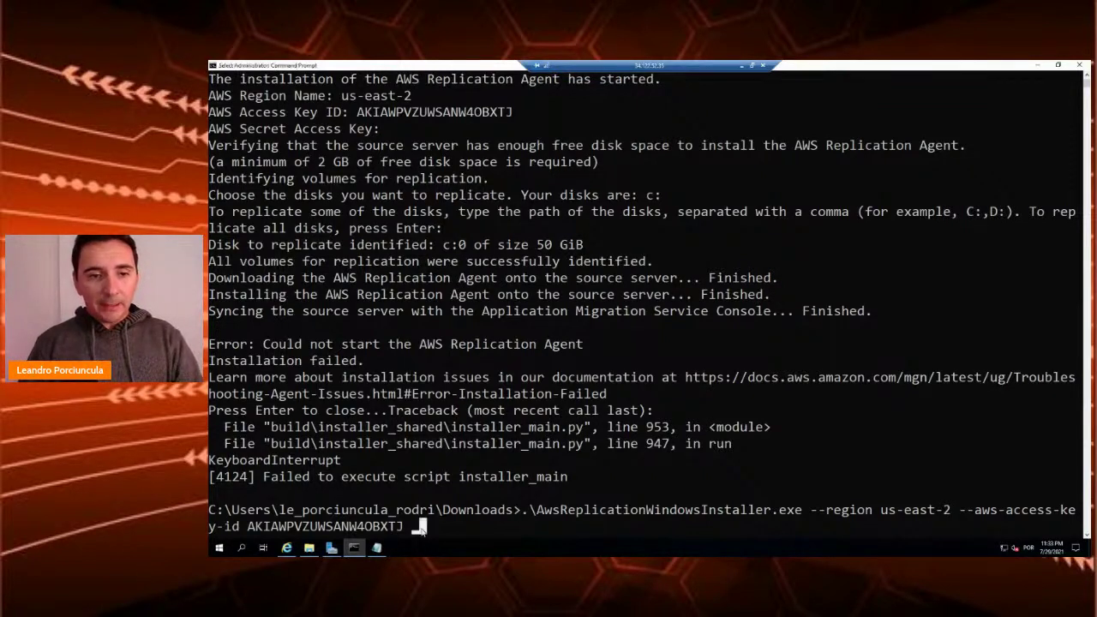
pyautogui.write('--')
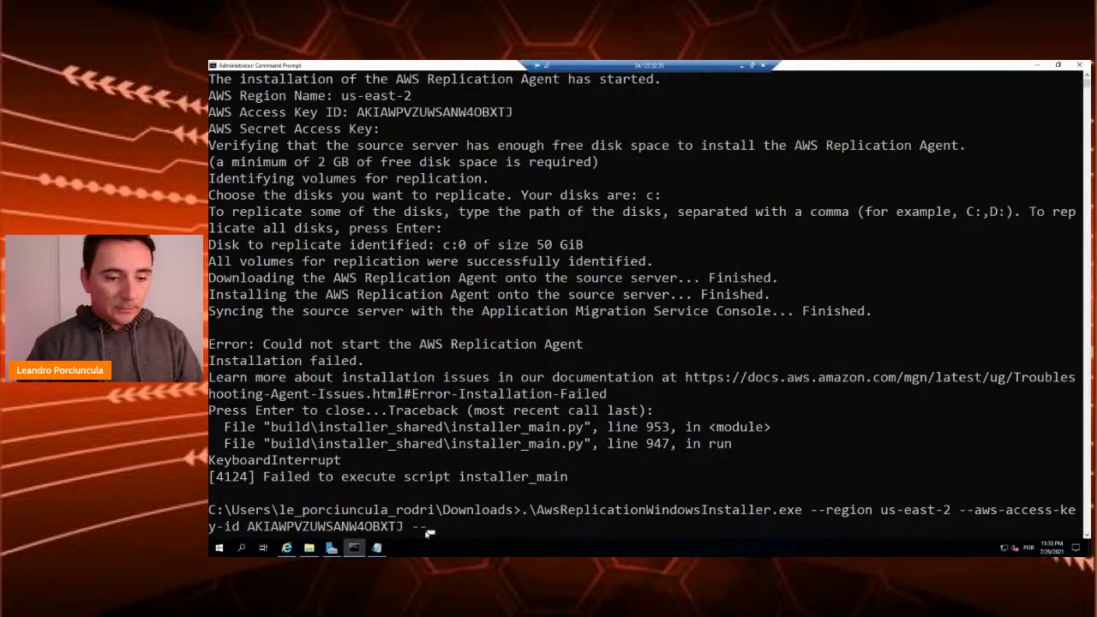
pyautogui.write('aws')
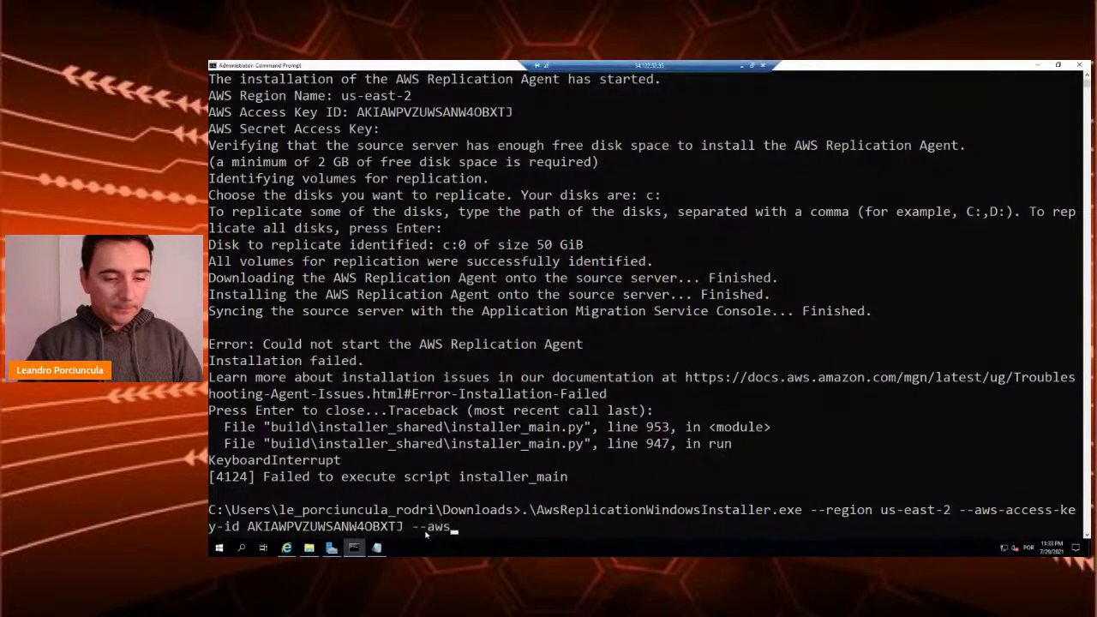
pyautogui.write('-secret-acc')
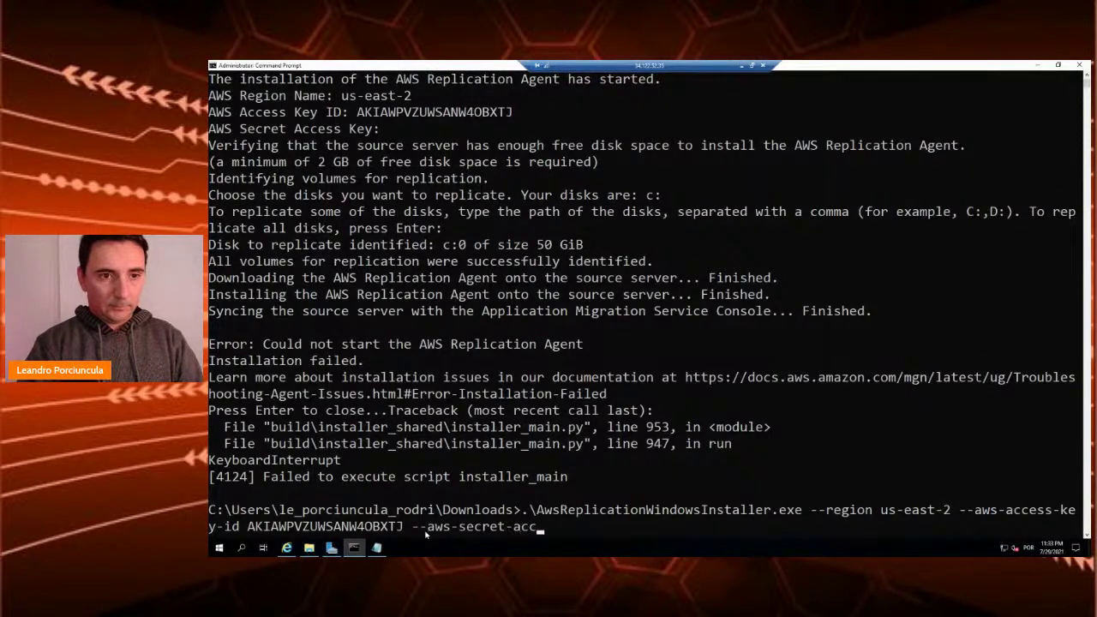
pyautogui.write('ess')
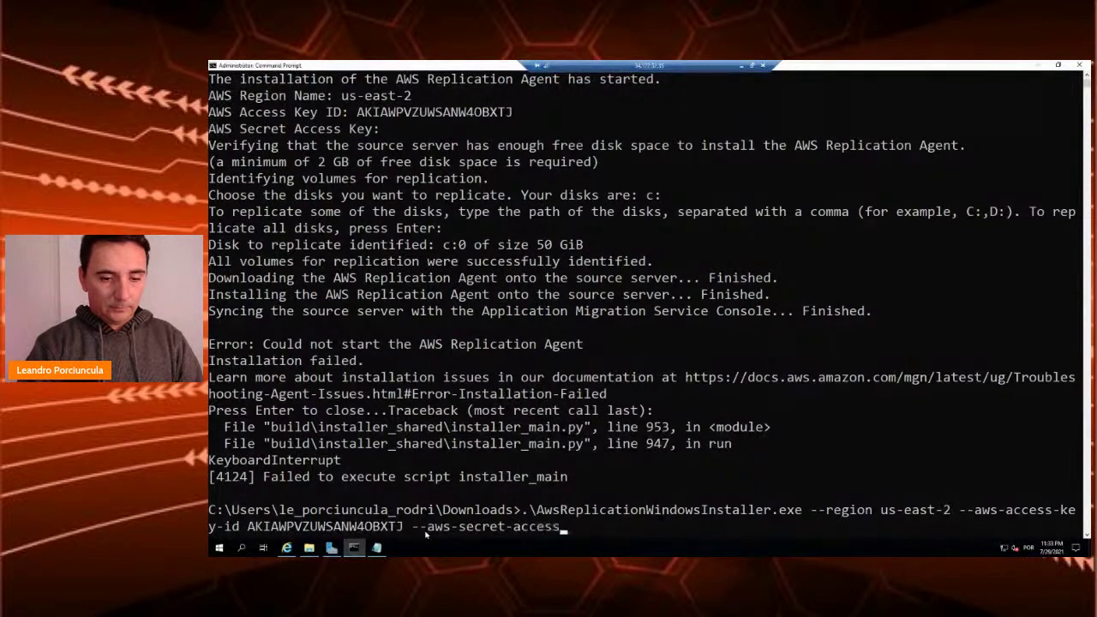
pyautogui.write('-key')
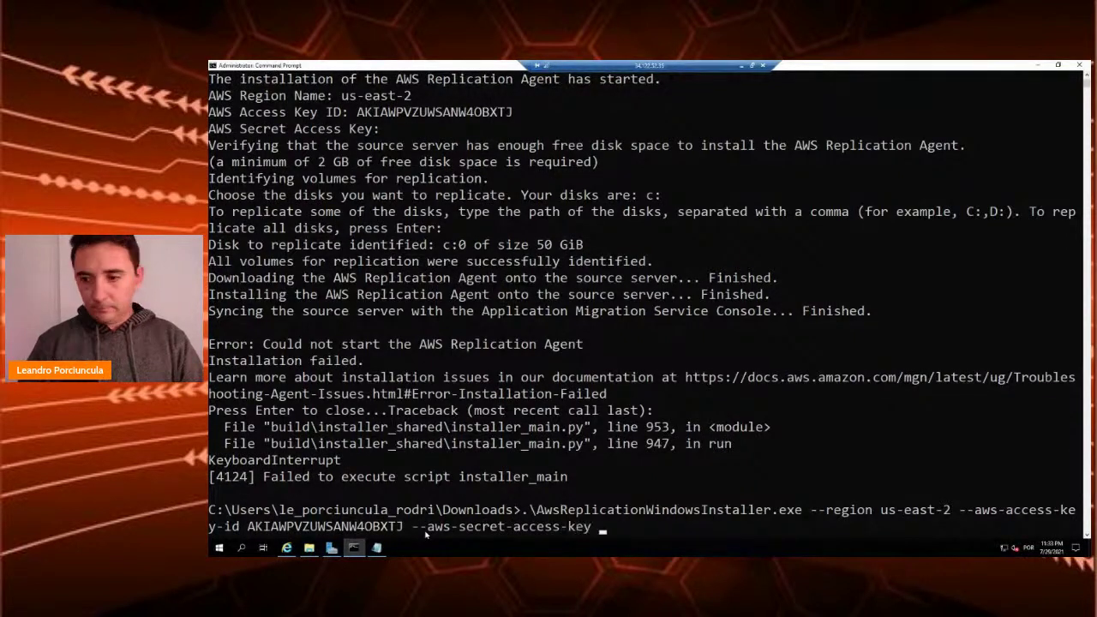
pyautogui.hotkey('alt', 'Tab')
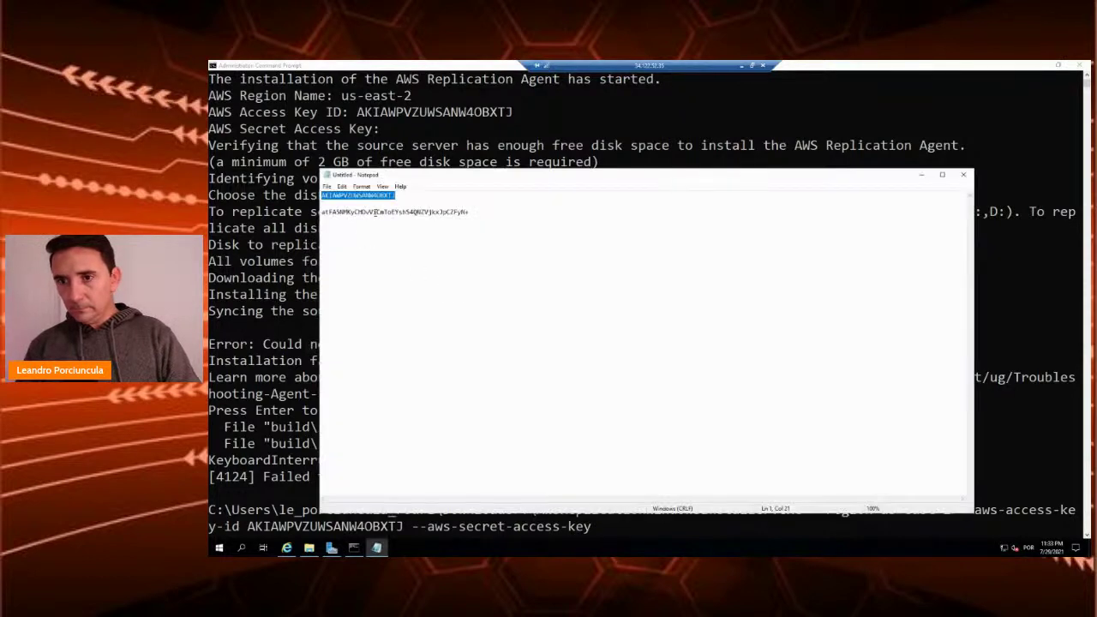
pyautogui.doubleClick(375, 211)
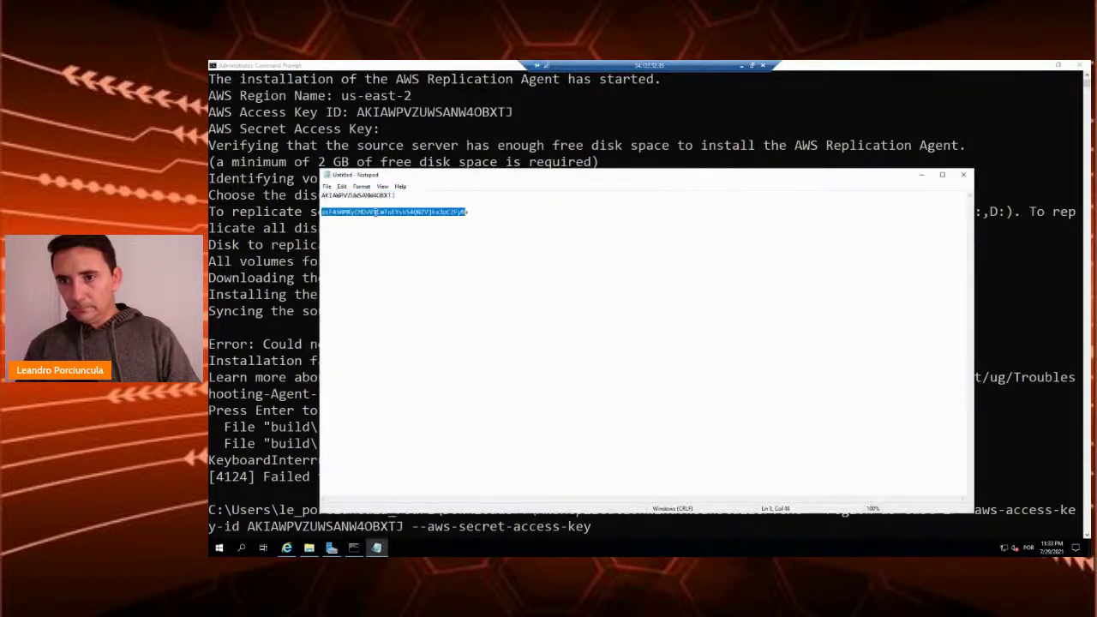
pyautogui.doubleClick(375, 212)
pyautogui.moveTo(468, 211); pyautogui.dragTo(303, 218)
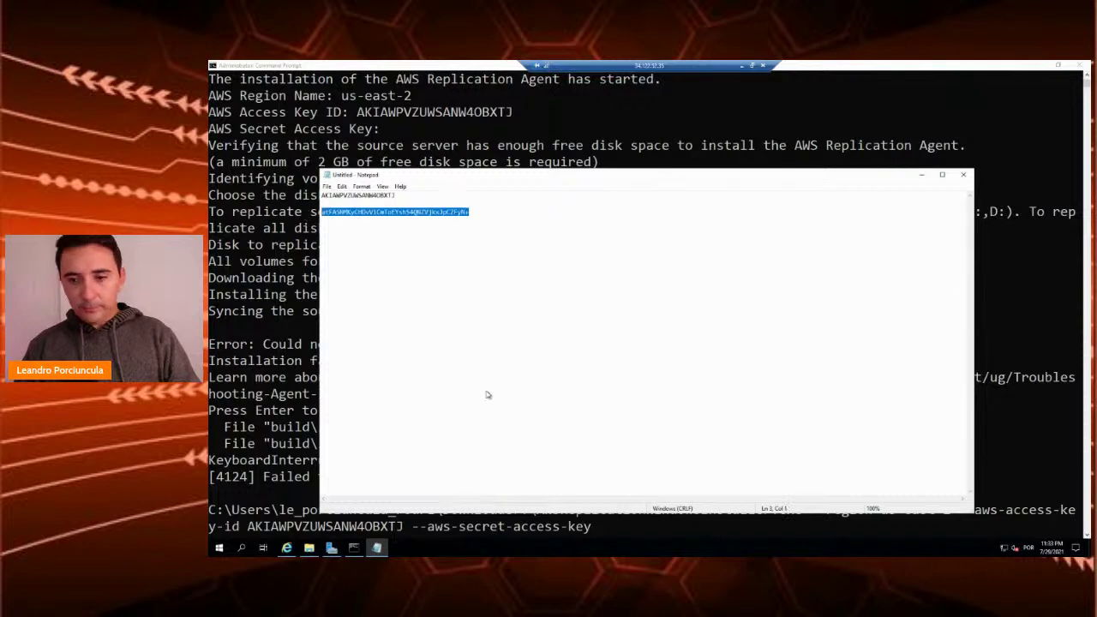
pyautogui.click(468, 70)
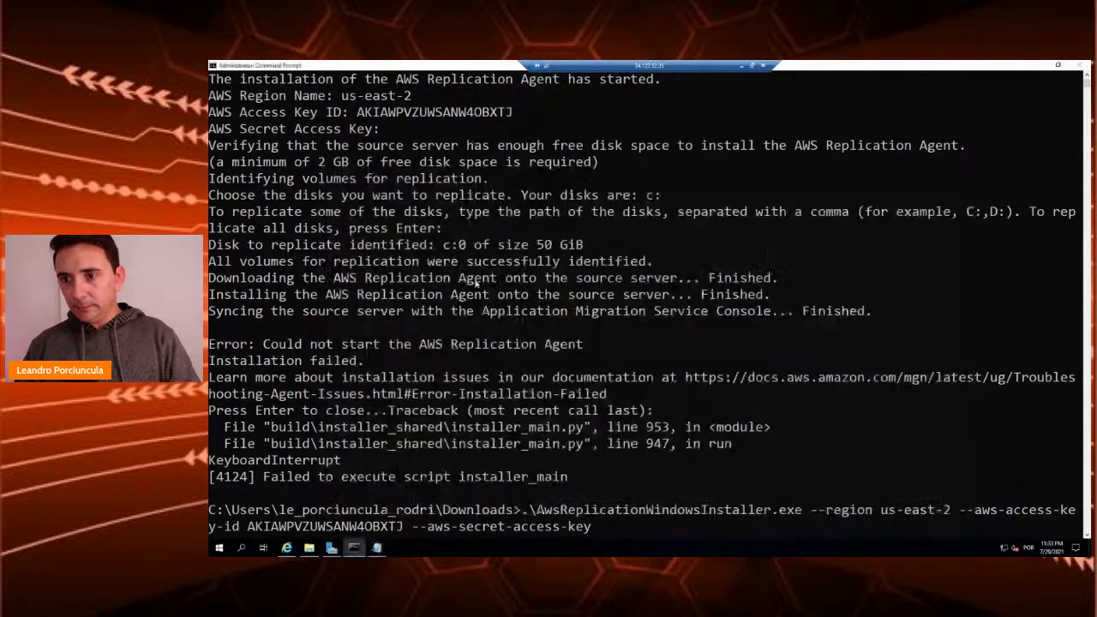
pyautogui.click(603, 532)
pyautogui.rightClick(604, 533)
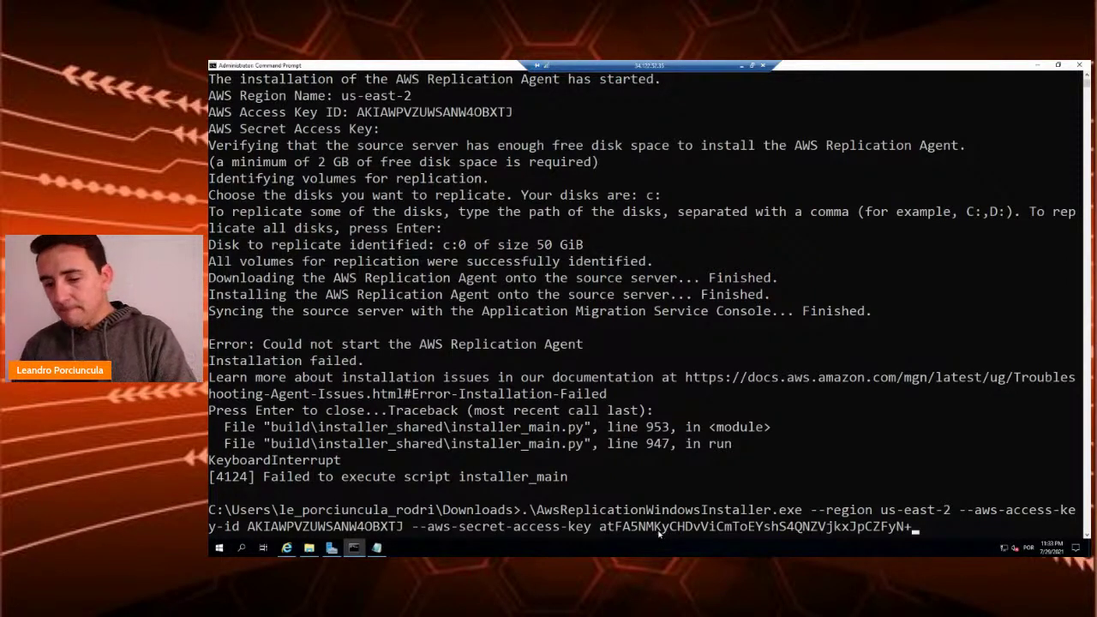
pyautogui.press('Return')
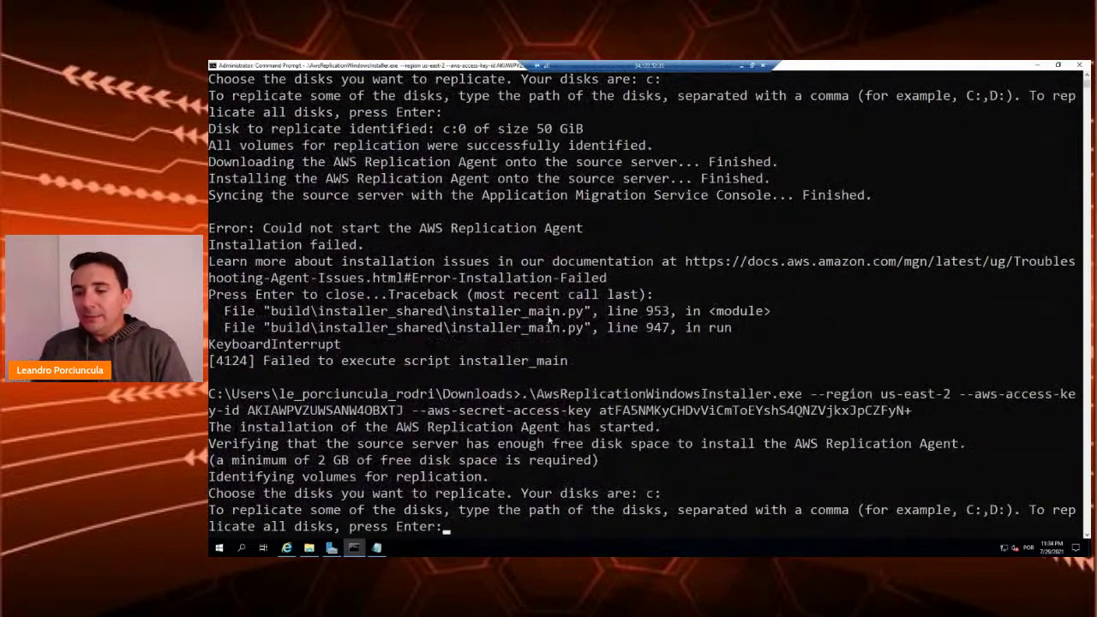
# Step: Accept replicating all disks at the installer's disk prompt
pyautogui.click(563, 493)
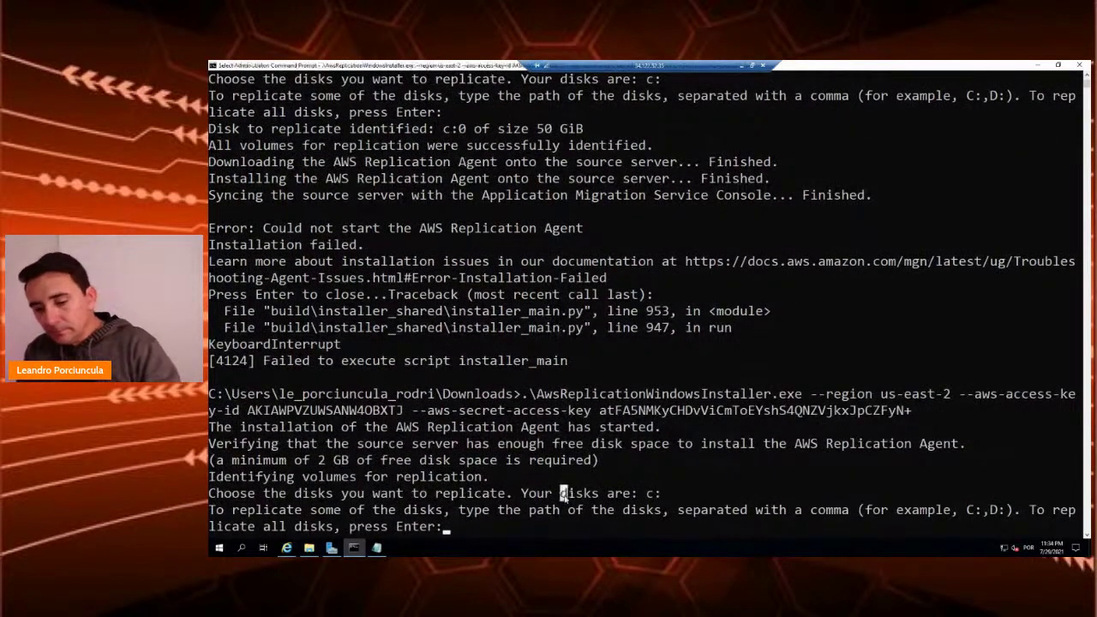
pyautogui.rightClick(564, 494)
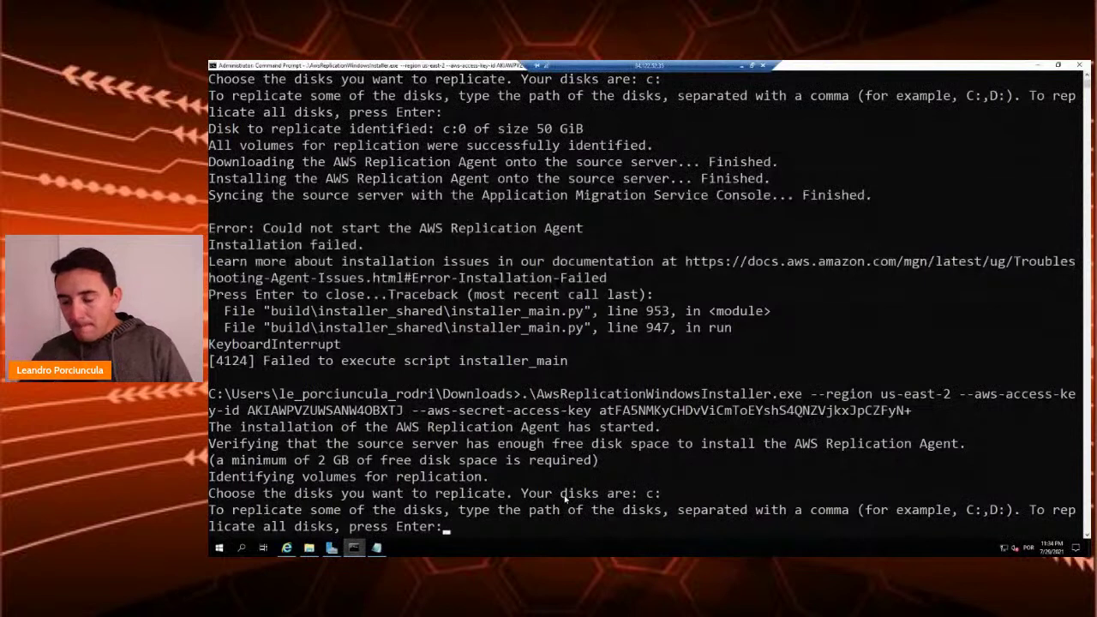
pyautogui.click(460, 529)
pyautogui.press('Return')
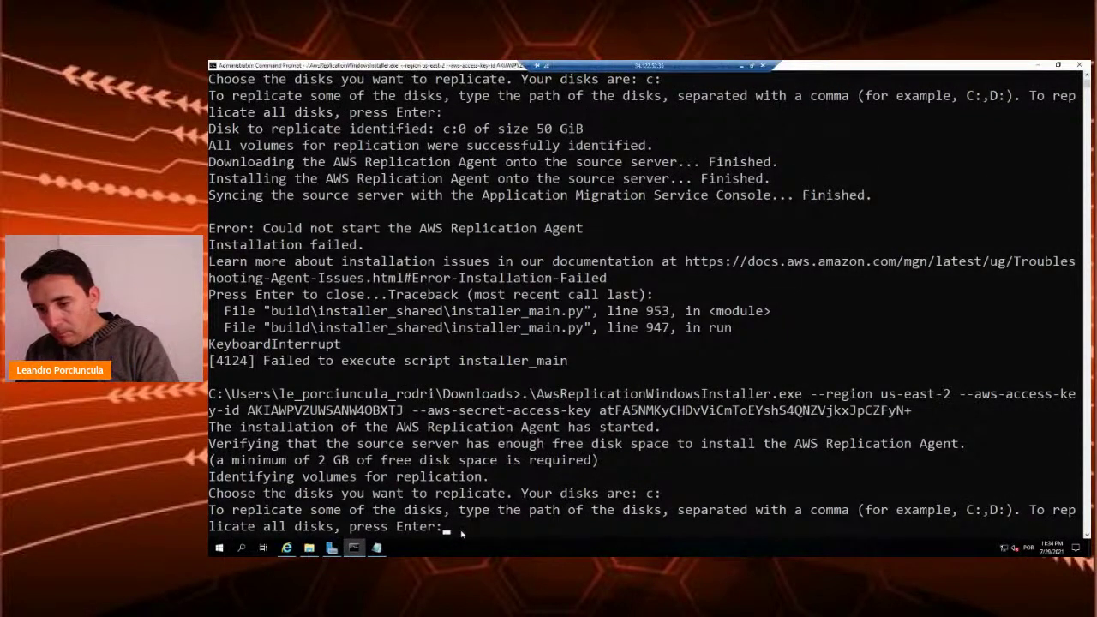
pyautogui.press('Return')
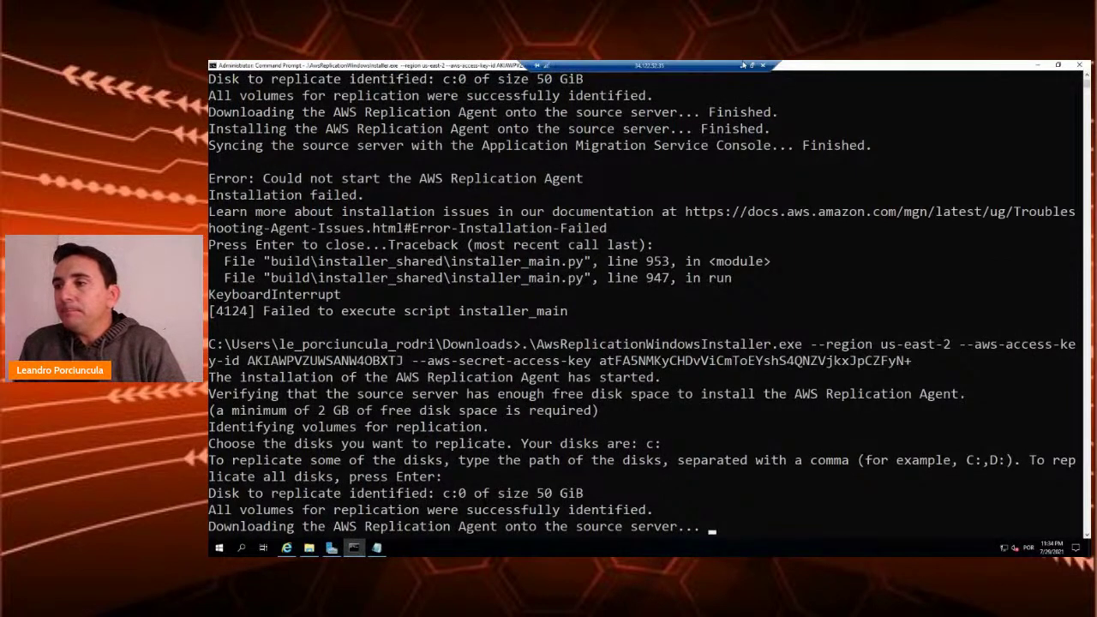
# Step: Hide the remote session and review the servidor source server, which is rescanning at 0%
pyautogui.click(744, 66)
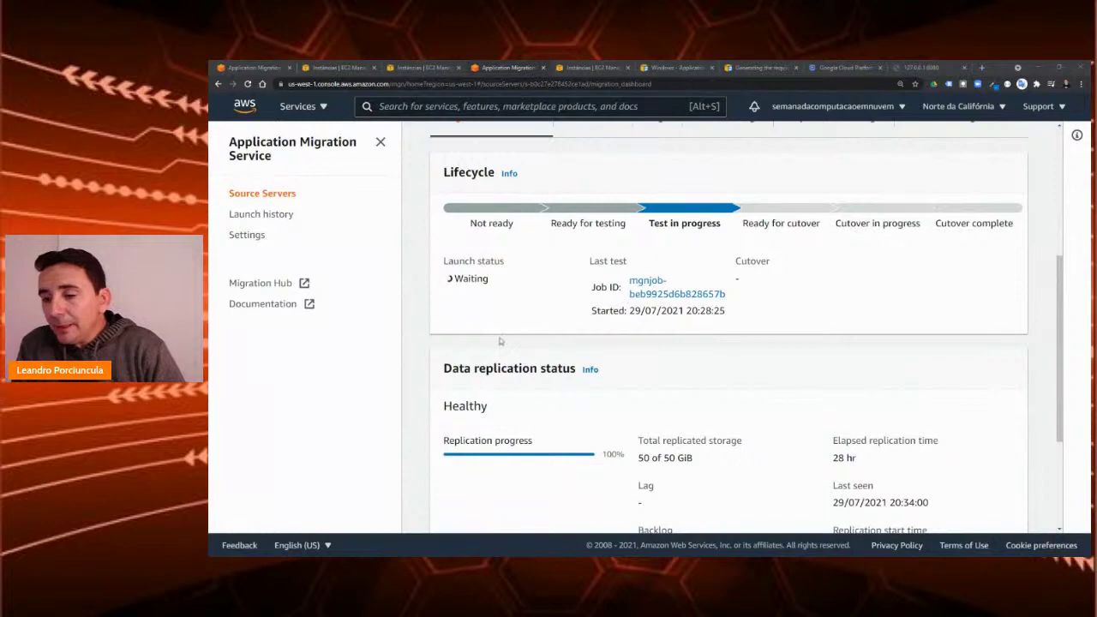
pyautogui.scroll(-2, 512, 332)
pyautogui.scroll(4, 512, 361)
pyautogui.scroll(3, 512, 361)
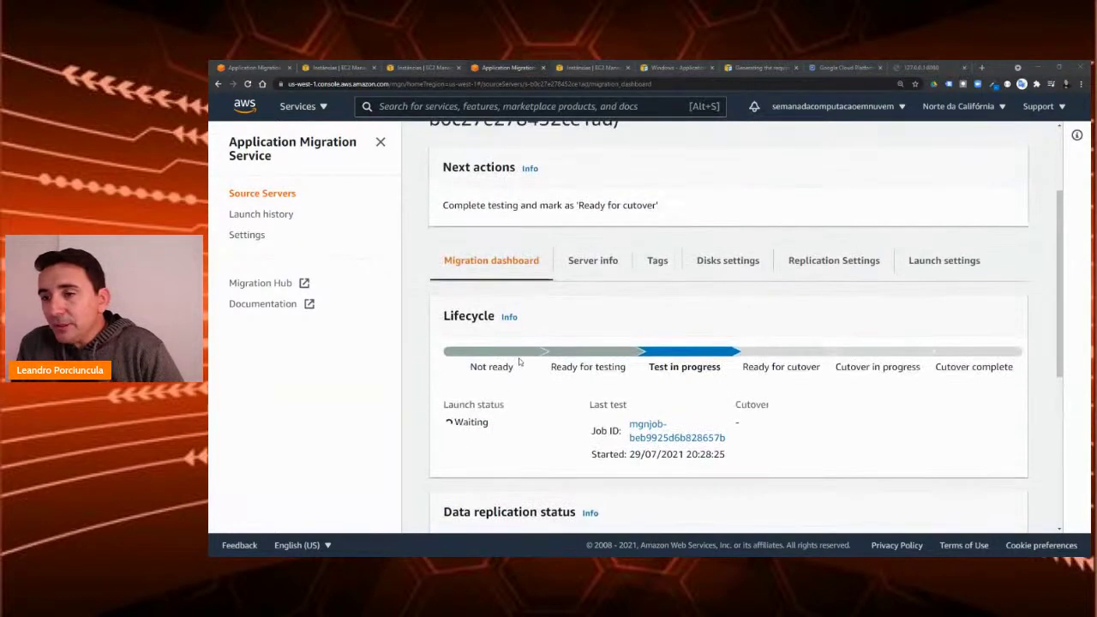
pyautogui.click(262, 193)
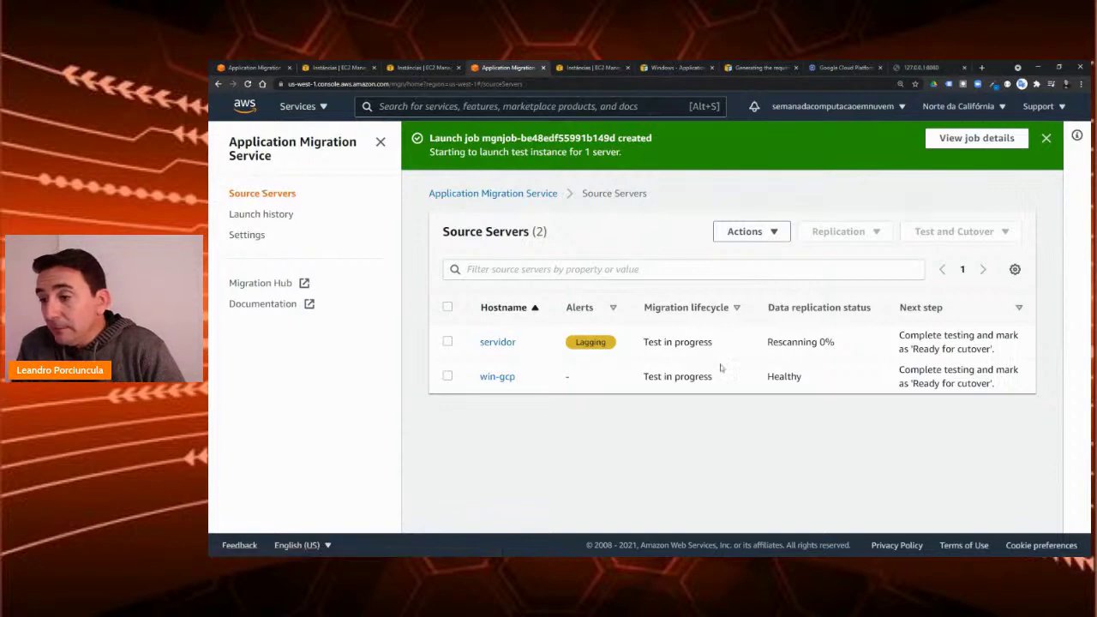
pyautogui.click(497, 345)
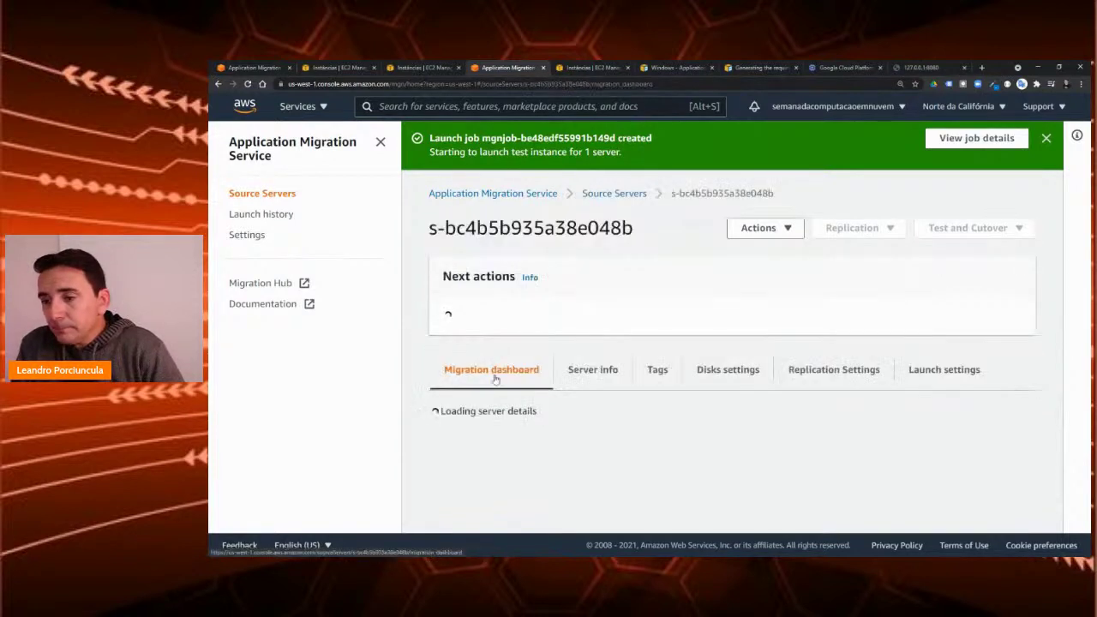
pyautogui.scroll(-3, 541, 393)
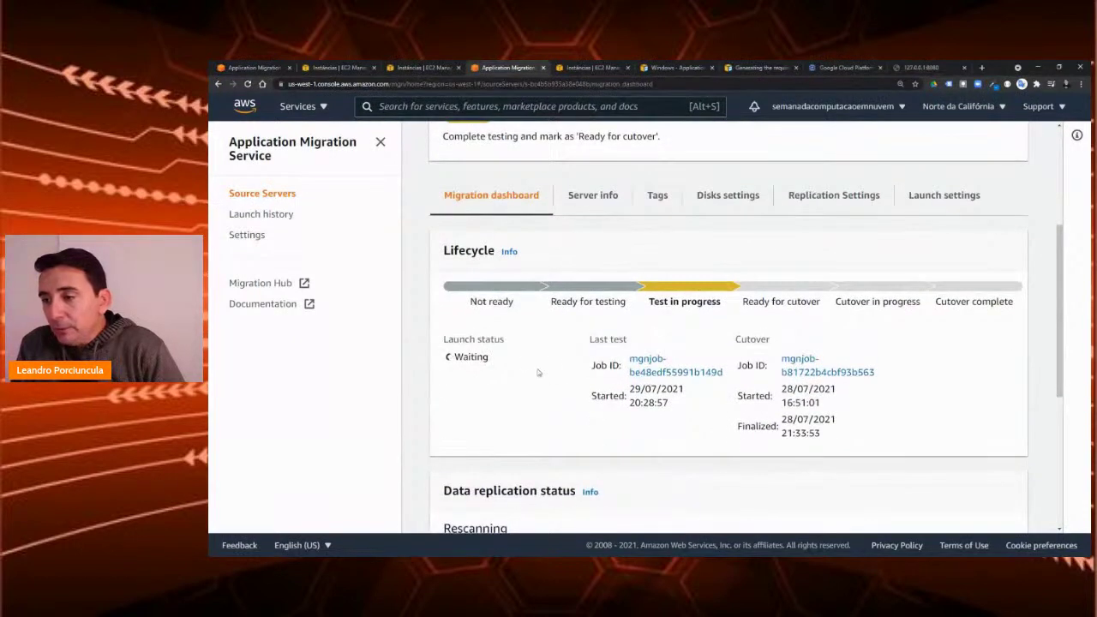
pyautogui.scroll(1, 546, 390)
pyautogui.scroll(2, 546, 390)
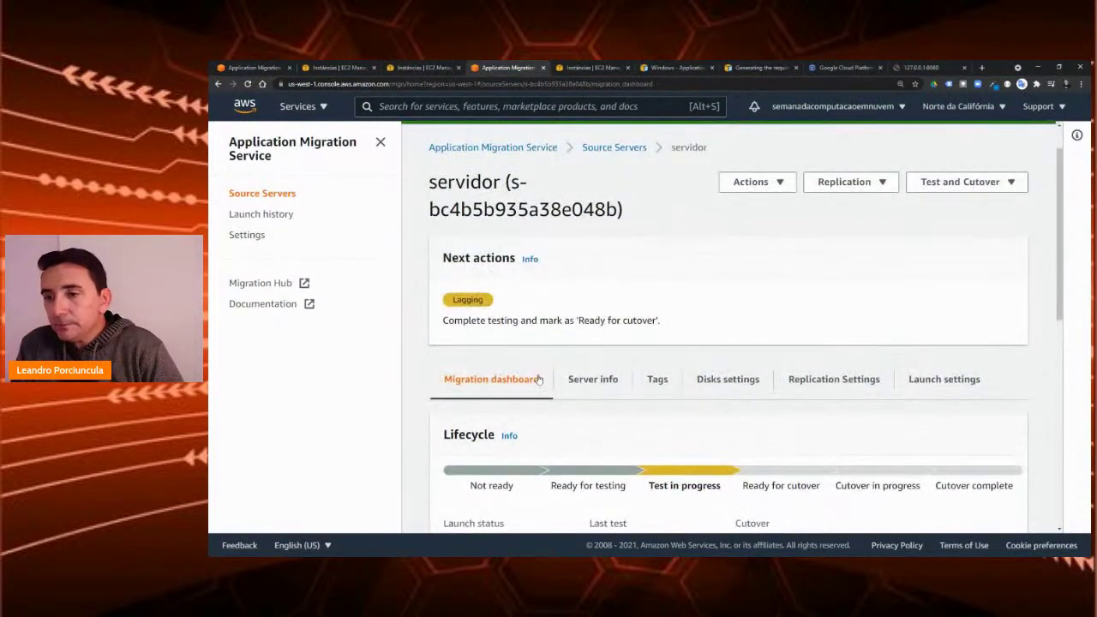
# Step: Open win-gcp's migration dashboard showing Test in progress with launch status Waiting
pyautogui.click(603, 155)
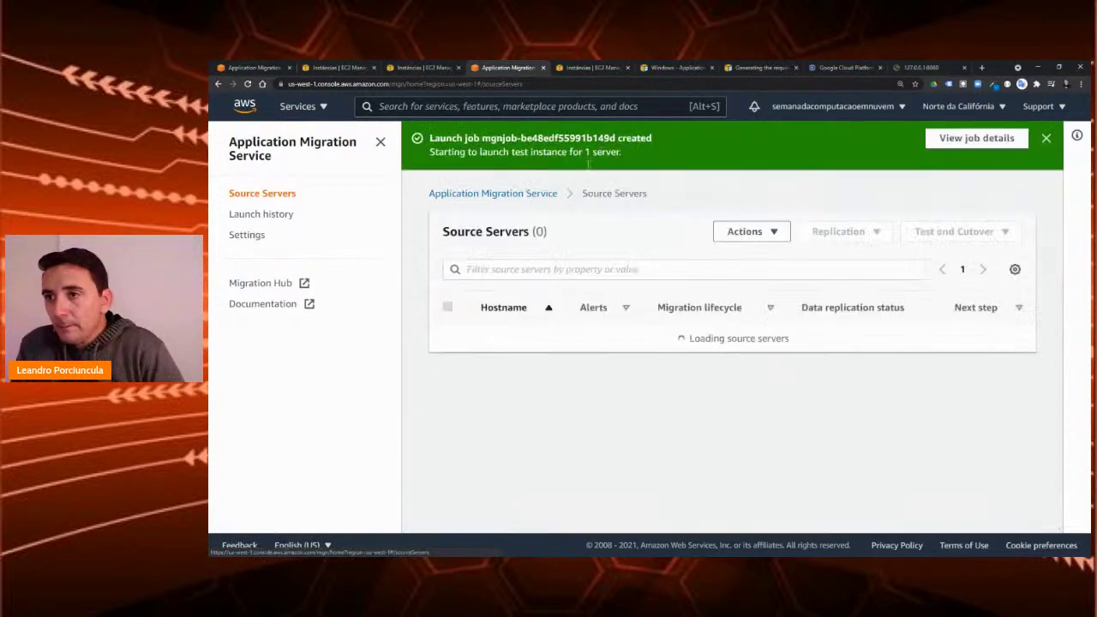
pyautogui.click(496, 376)
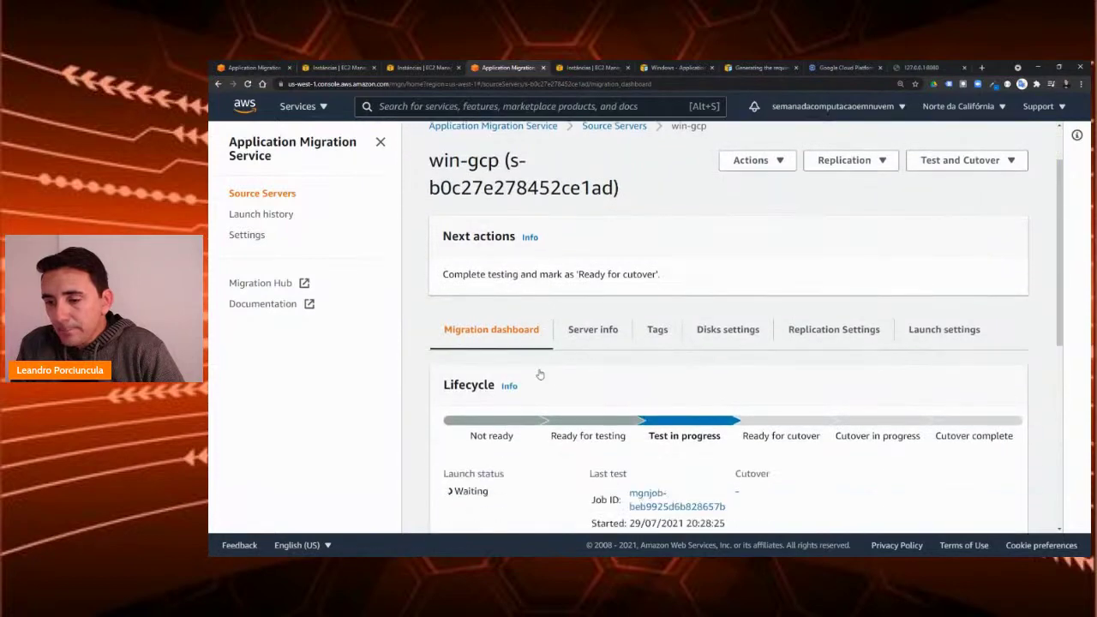
pyautogui.scroll(-3, 450, 283)
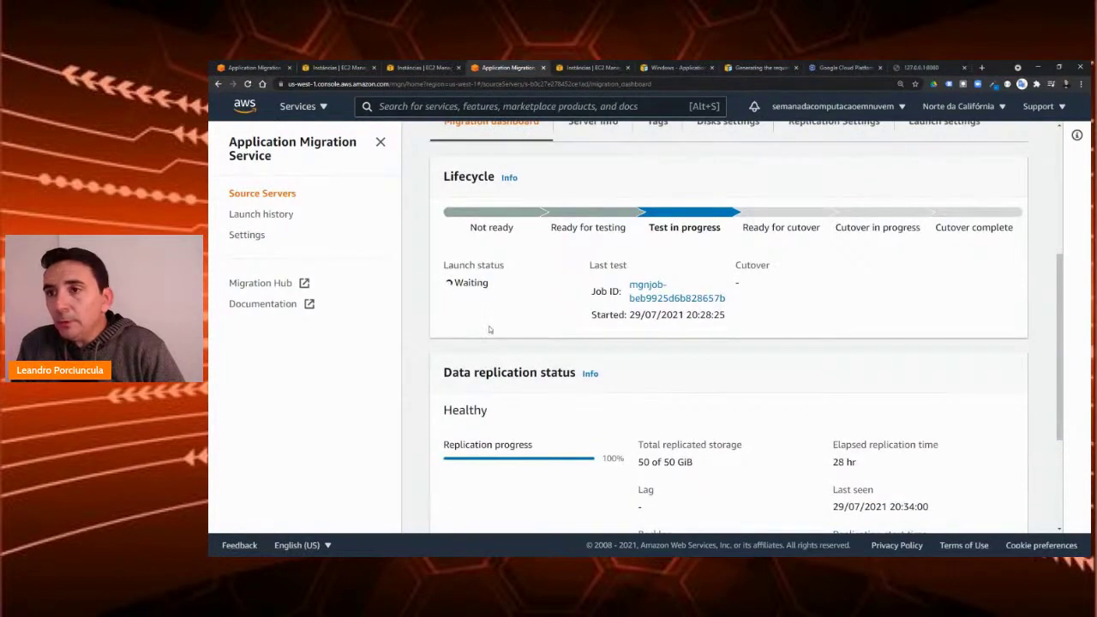
# Step: Refresh the EC2 list, showing three running instances including a second m4.large Conversion Server
pyautogui.click(596, 68)
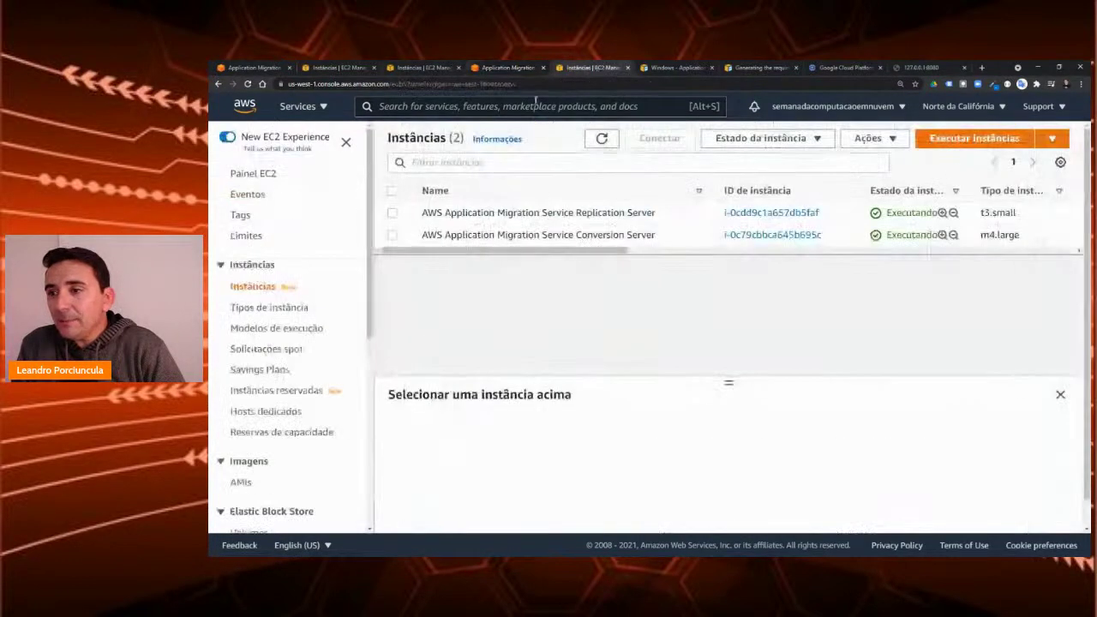
pyautogui.click(602, 139)
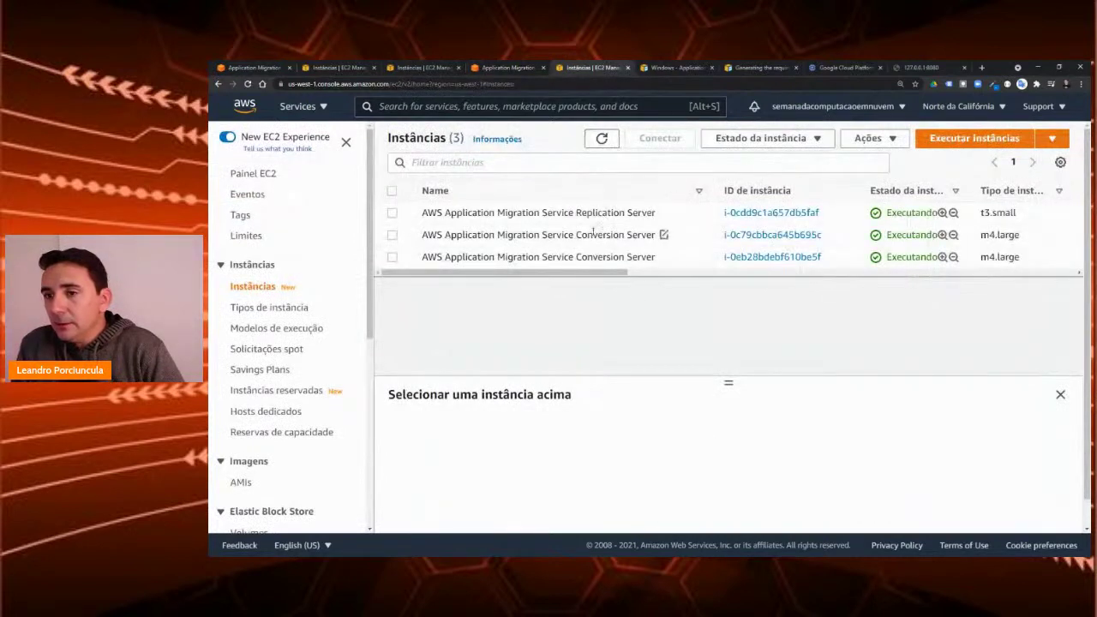
pyautogui.moveTo(566, 273); pyautogui.dragTo(643, 276)
pyautogui.hscroll(-5, 643, 274)
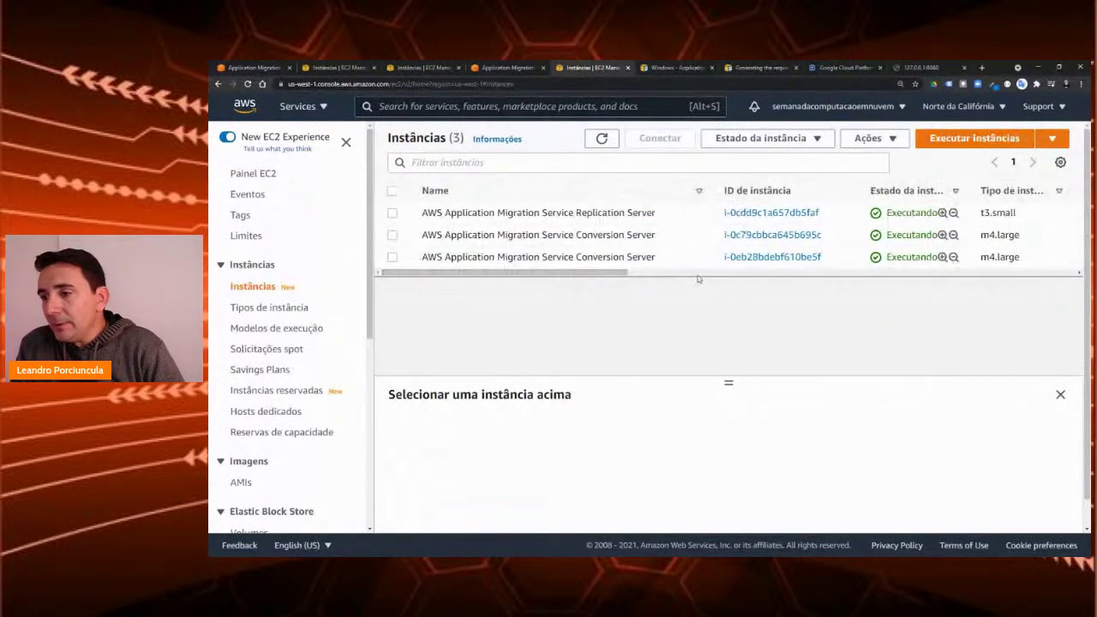
pyautogui.moveTo(729, 383); pyautogui.dragTo(712, 305)
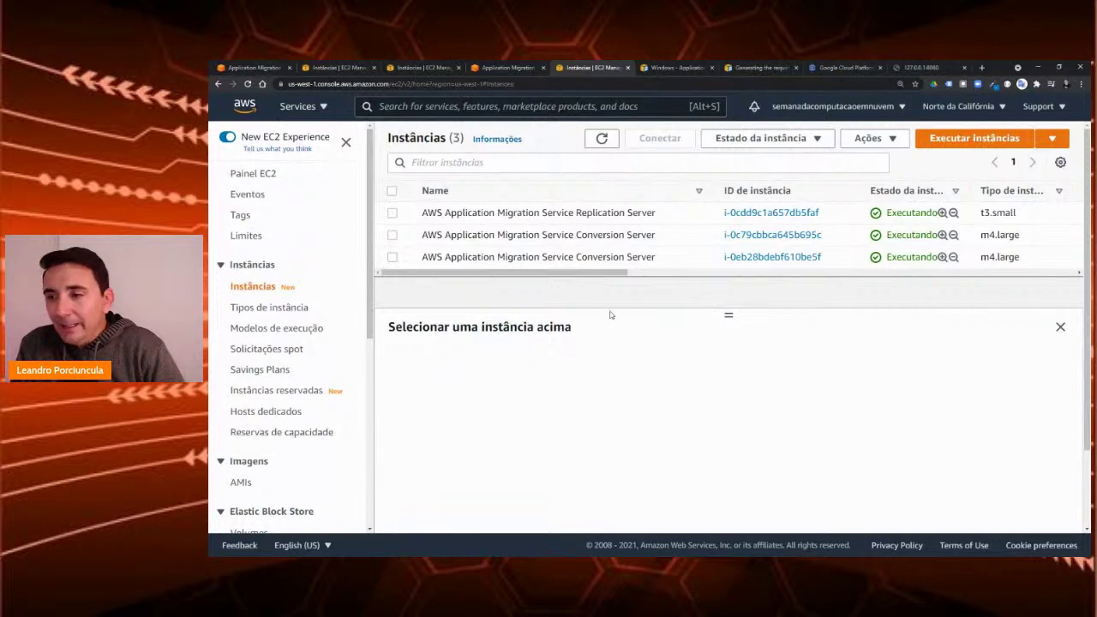
pyautogui.moveTo(582, 273); pyautogui.dragTo(548, 284)
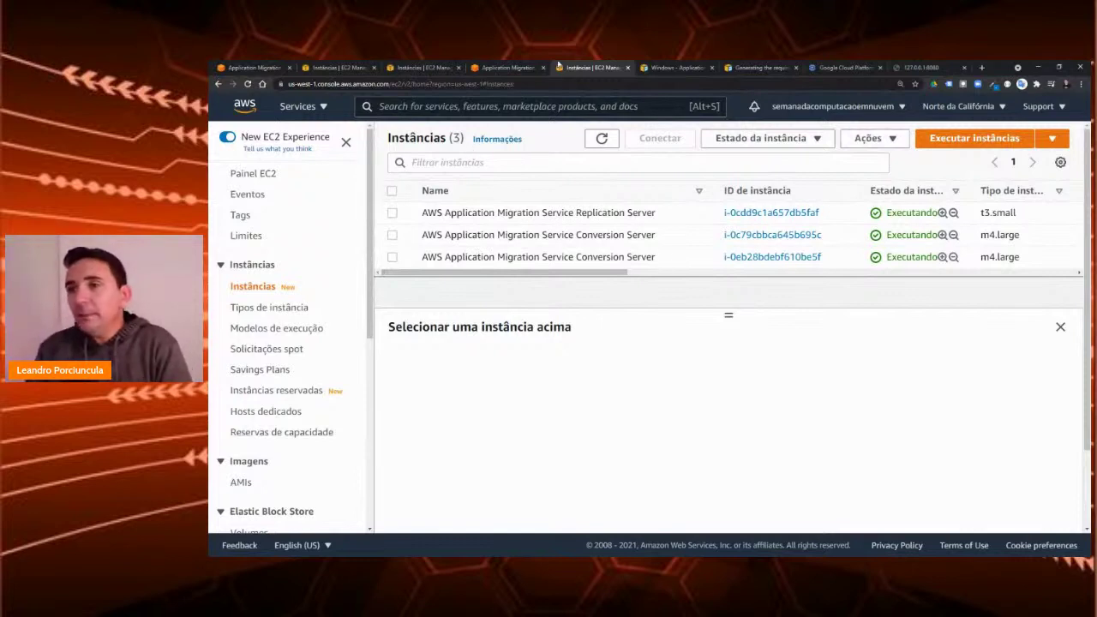
# Step: Look over the migration, documentation and EC2 tabs, ending on the Ohio migration service page
pyautogui.click(485, 66)
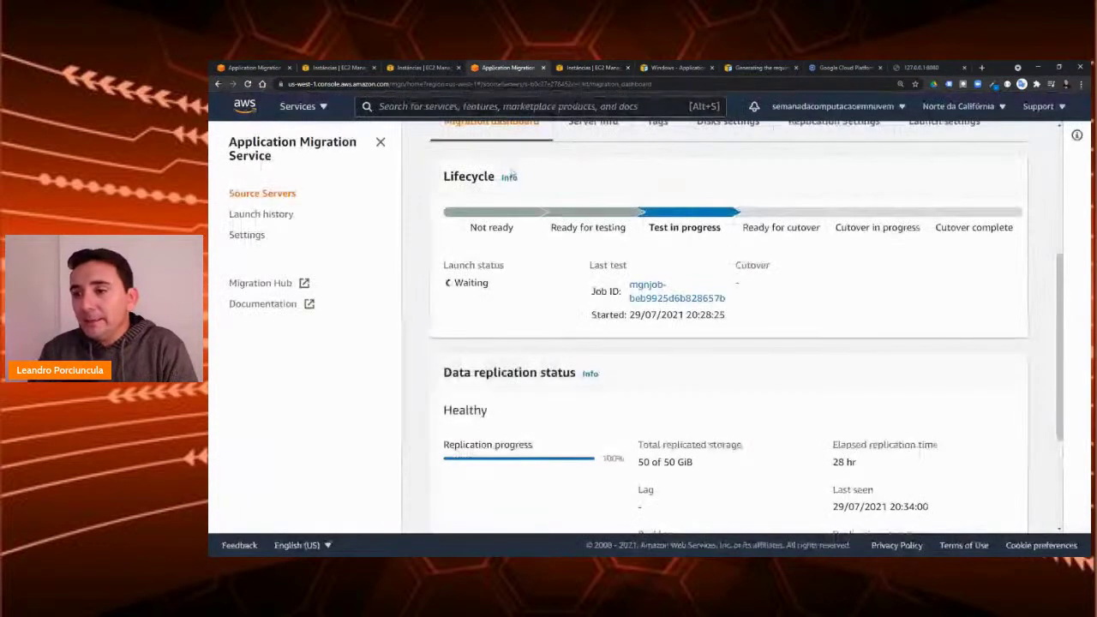
pyautogui.scroll(-3, 645, 360)
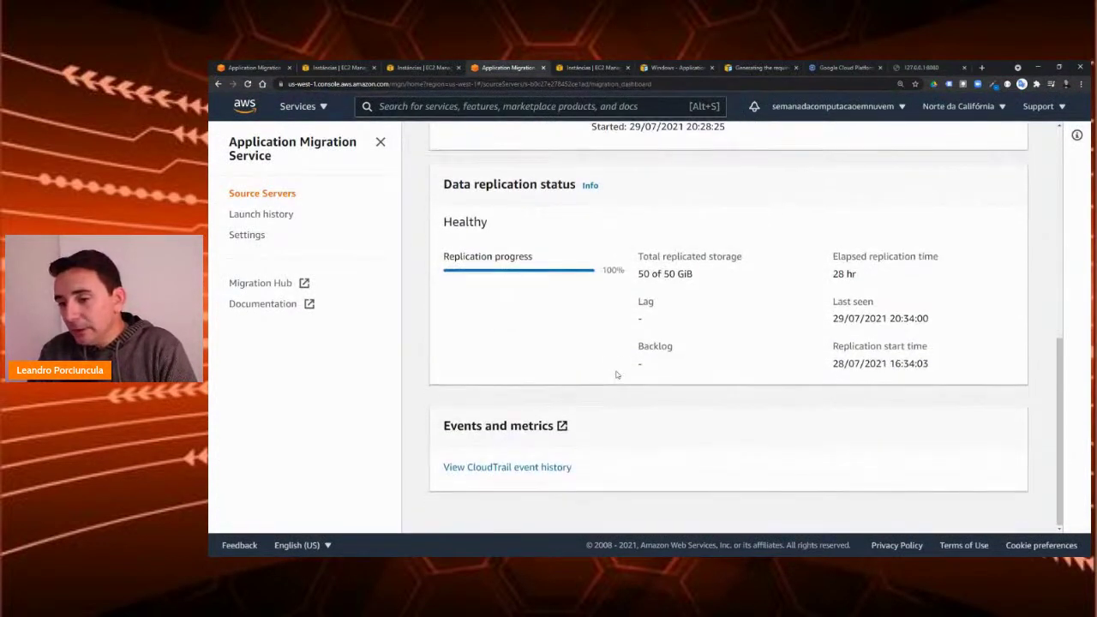
pyautogui.scroll(1, 625, 371)
pyautogui.scroll(3, 625, 371)
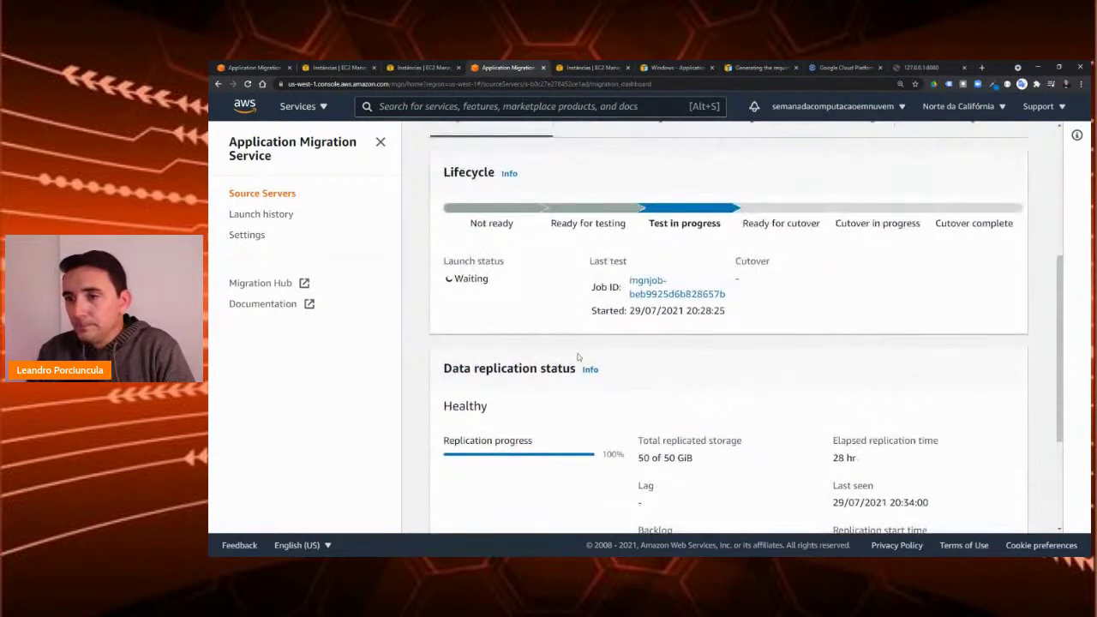
pyautogui.scroll(4, 594, 365)
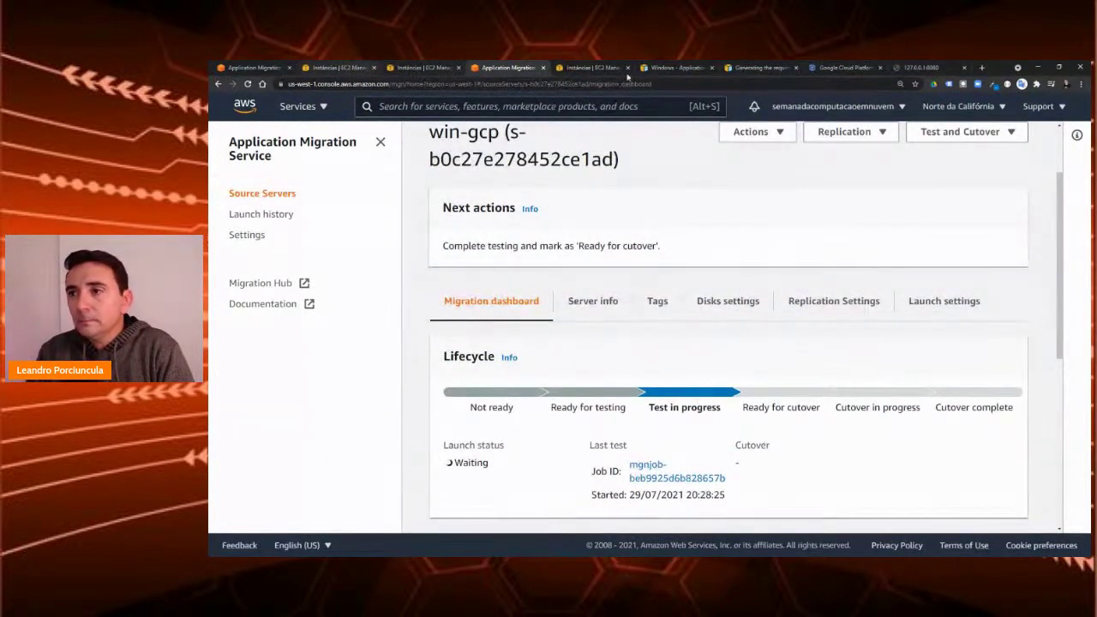
pyautogui.click(758, 68)
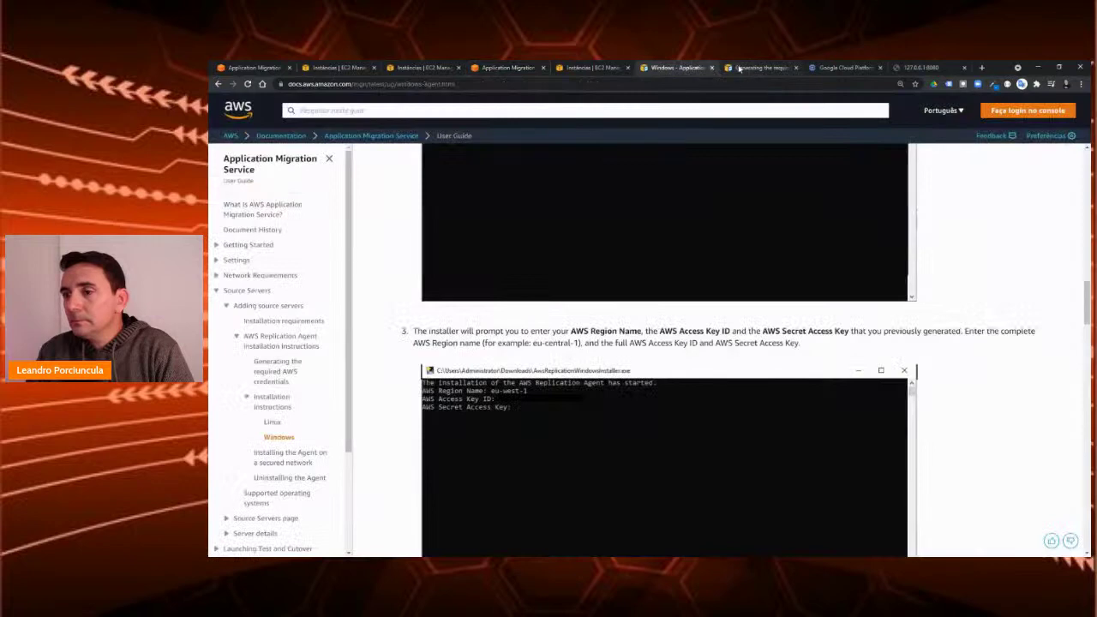
pyautogui.click(585, 68)
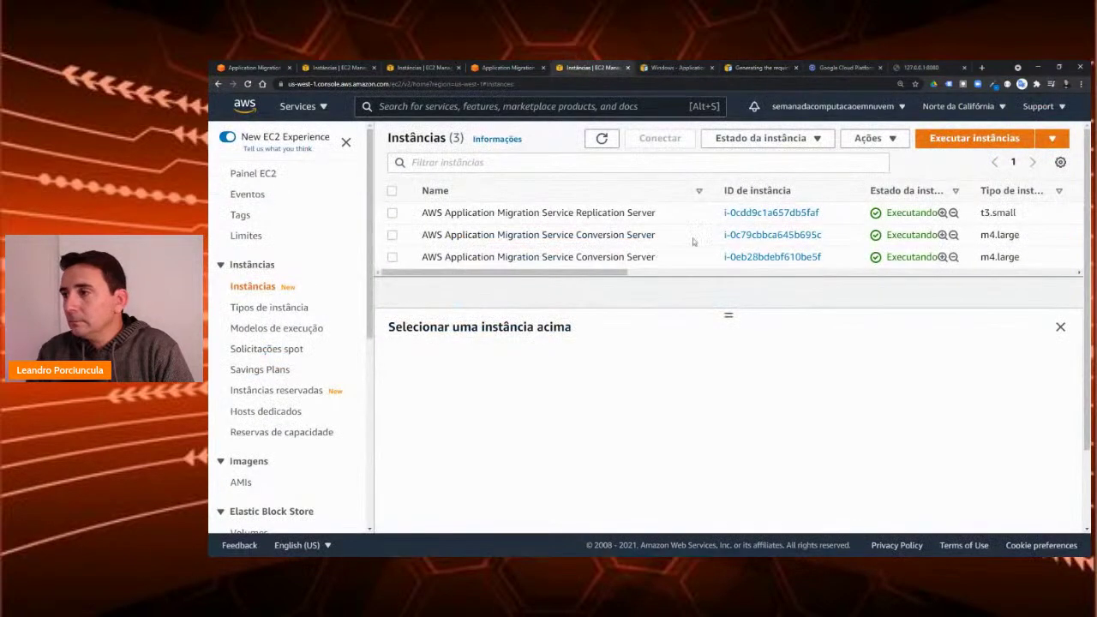
pyautogui.click(240, 67)
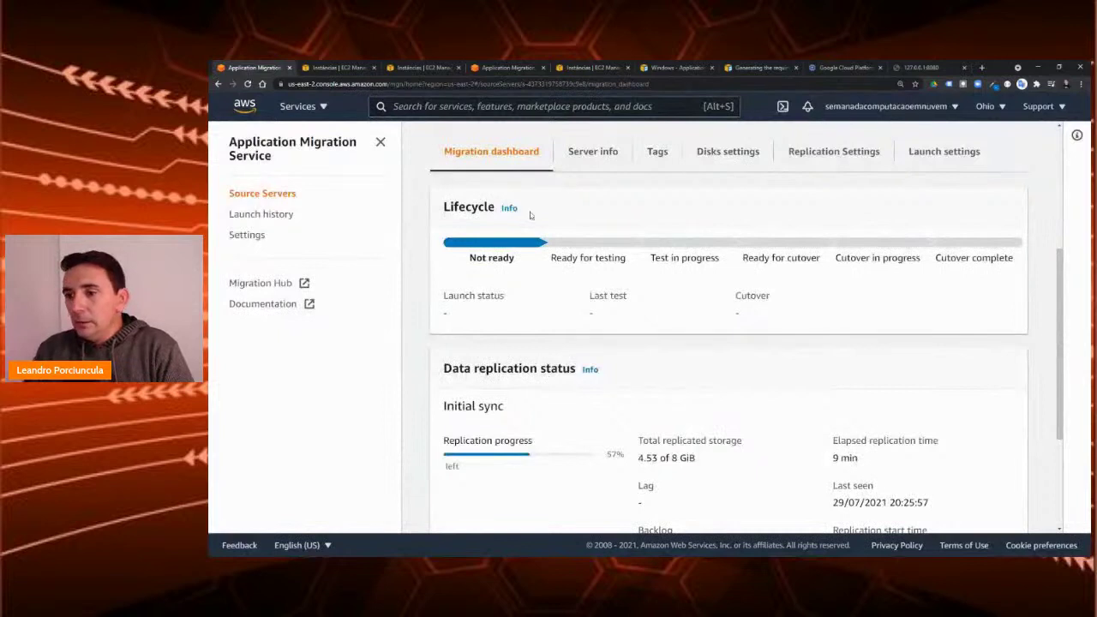
# Step: Open the Ohio Source Servers list, then check the installer's syncing Finished output on the remote prompt
pyautogui.click(249, 193)
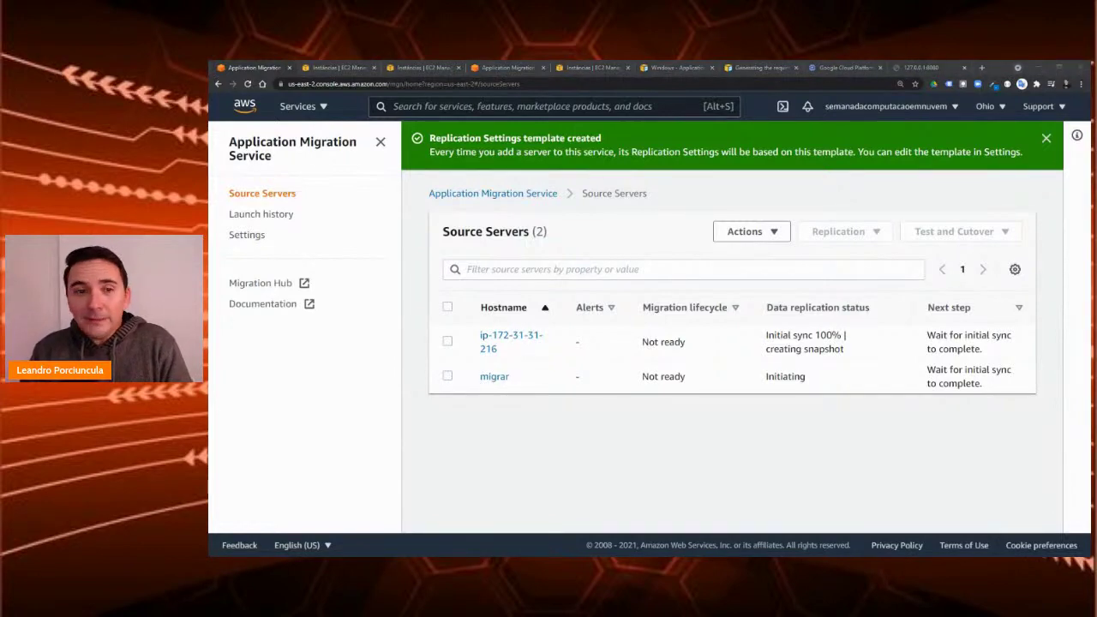
pyautogui.hotkey('alt', 'Tab')
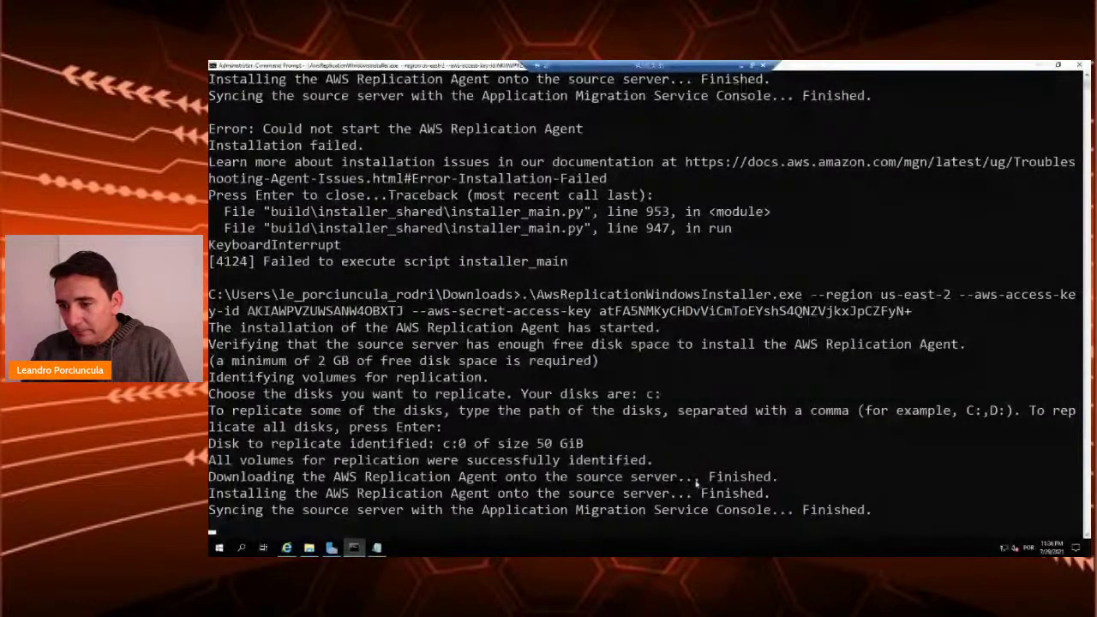
pyautogui.moveTo(608, 459); pyautogui.dragTo(649, 460)
pyautogui.click(751, 476)
pyautogui.click(806, 509)
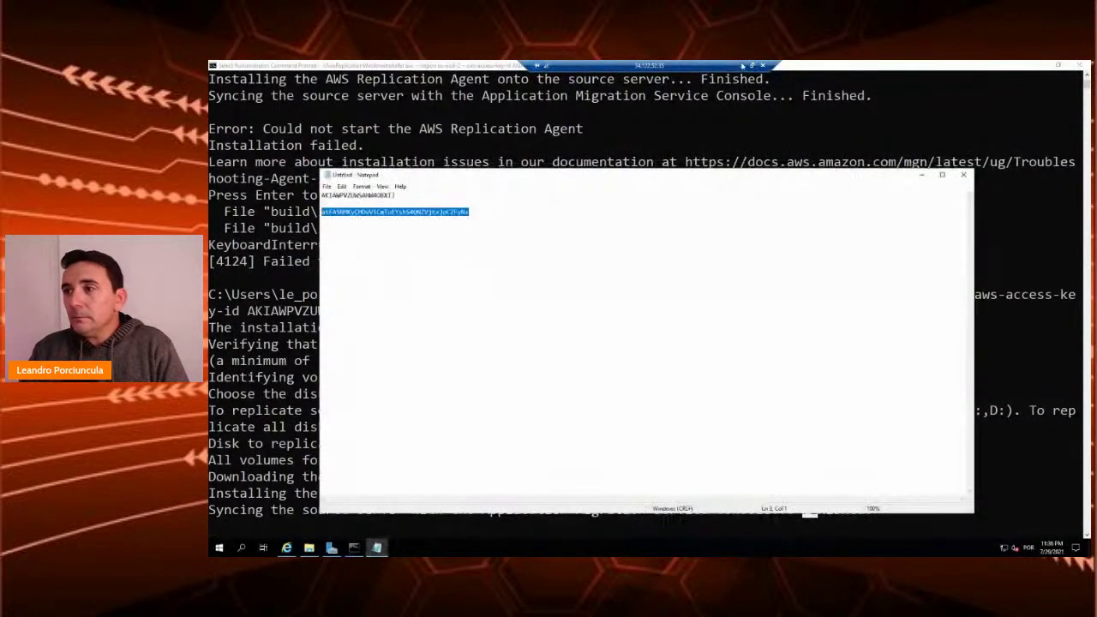
pyautogui.click(742, 65)
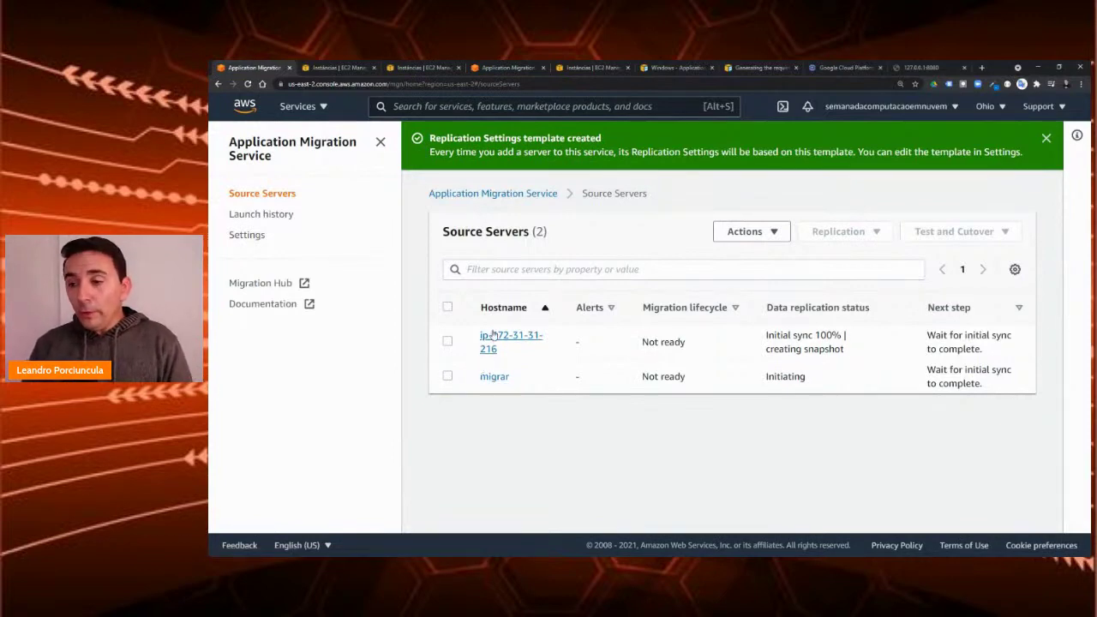
pyautogui.click(520, 335)
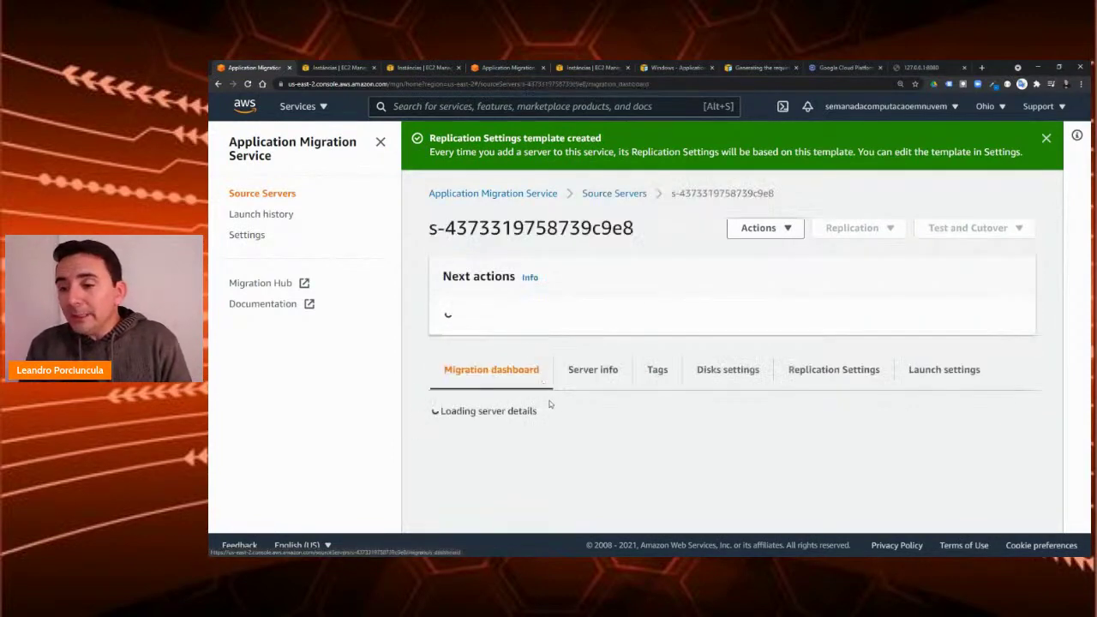
pyautogui.scroll(-3, 583, 372)
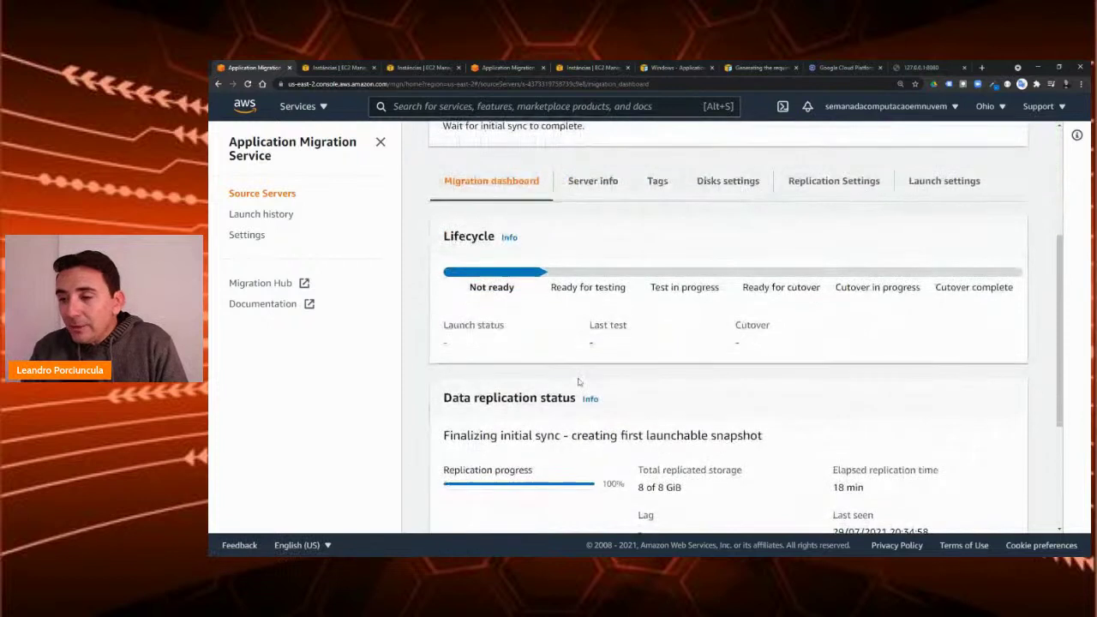
pyautogui.scroll(-2, 566, 403)
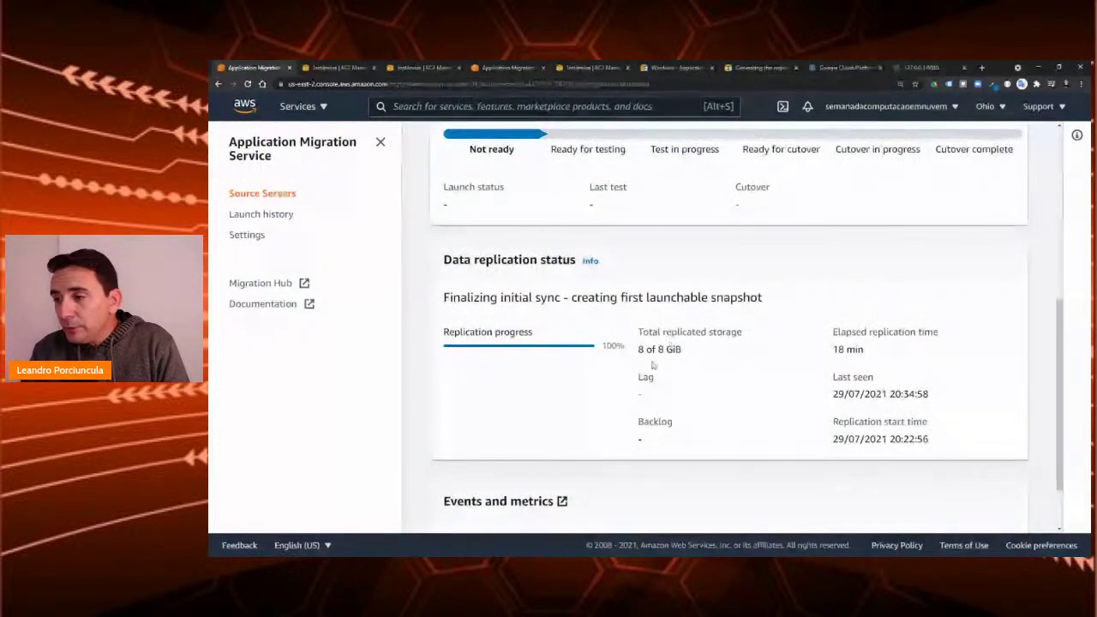
pyautogui.moveTo(870, 350); pyautogui.dragTo(824, 354)
pyautogui.click(824, 354)
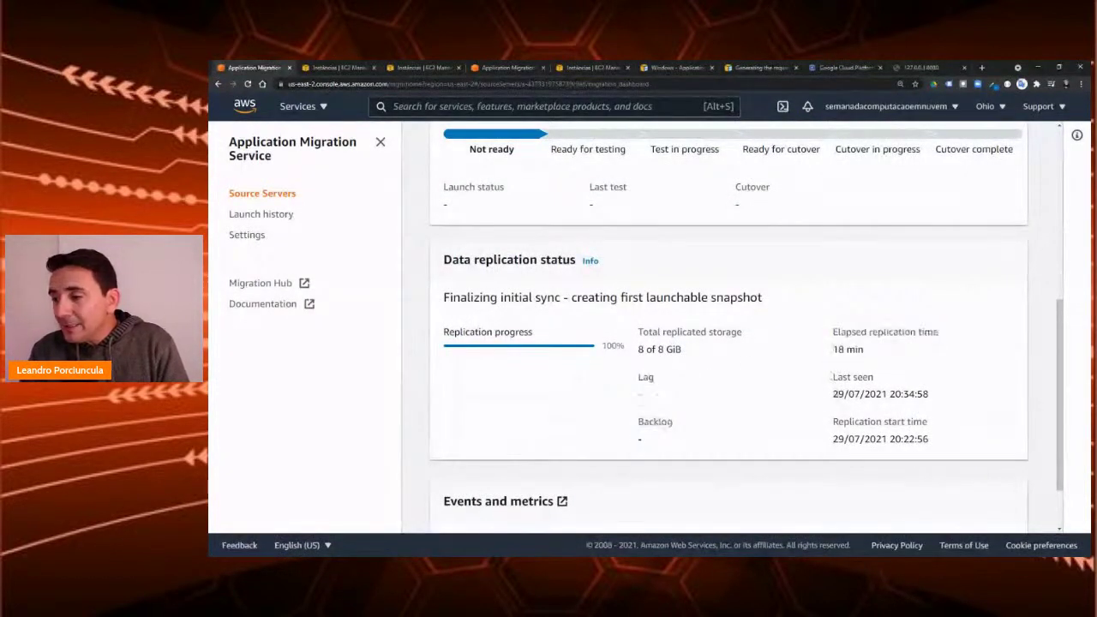
pyautogui.moveTo(835, 392); pyautogui.dragTo(926, 393)
pyautogui.click(858, 435)
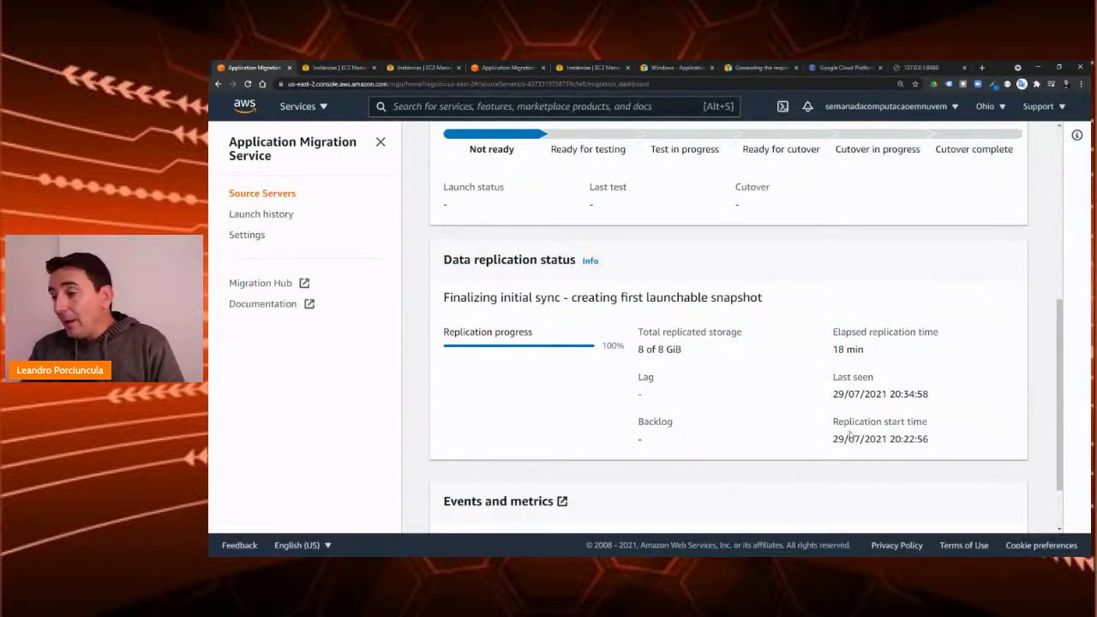
pyautogui.moveTo(836, 443); pyautogui.dragTo(948, 436)
pyautogui.moveTo(890, 393); pyautogui.dragTo(931, 396)
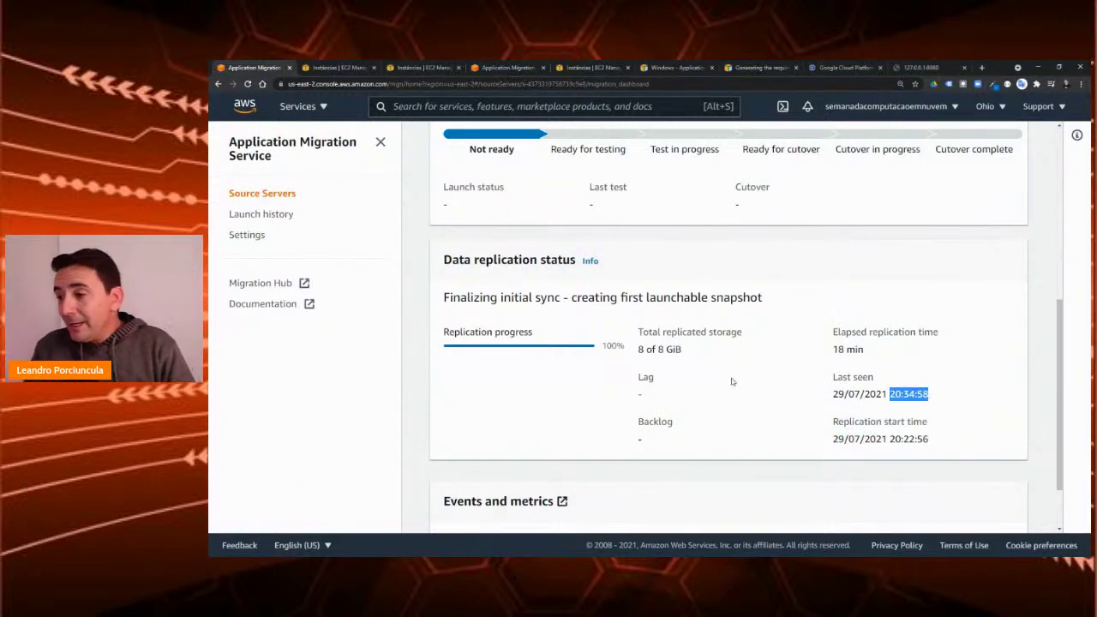
# Step: Put away the remote desktop and switch to the source server's MobaXterm session
pyautogui.hotkey('alt', 'Tab')
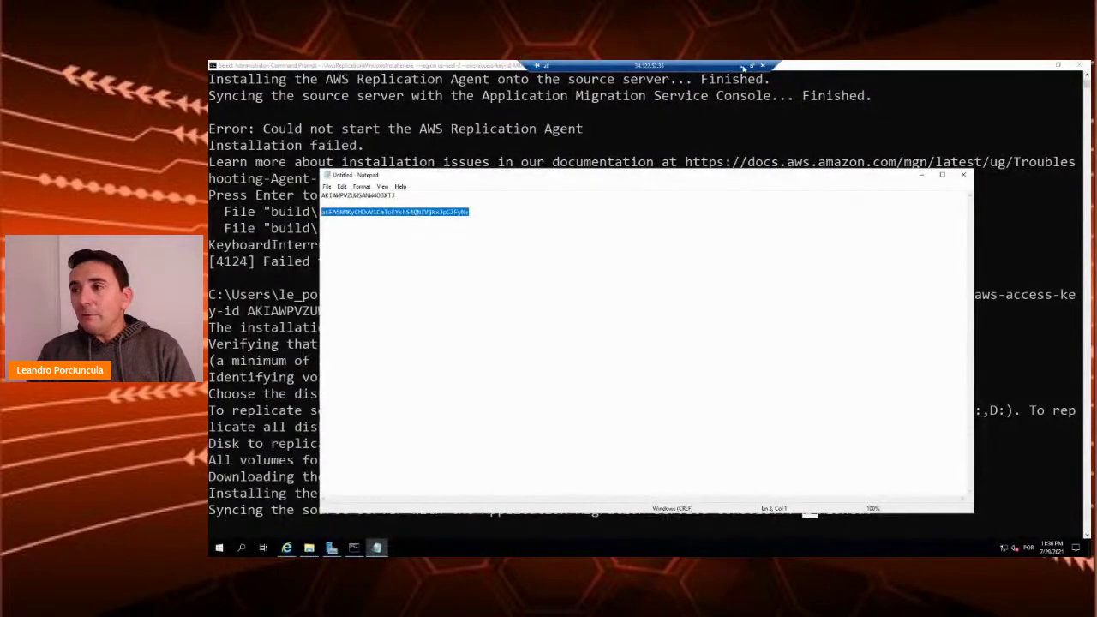
pyautogui.click(745, 67)
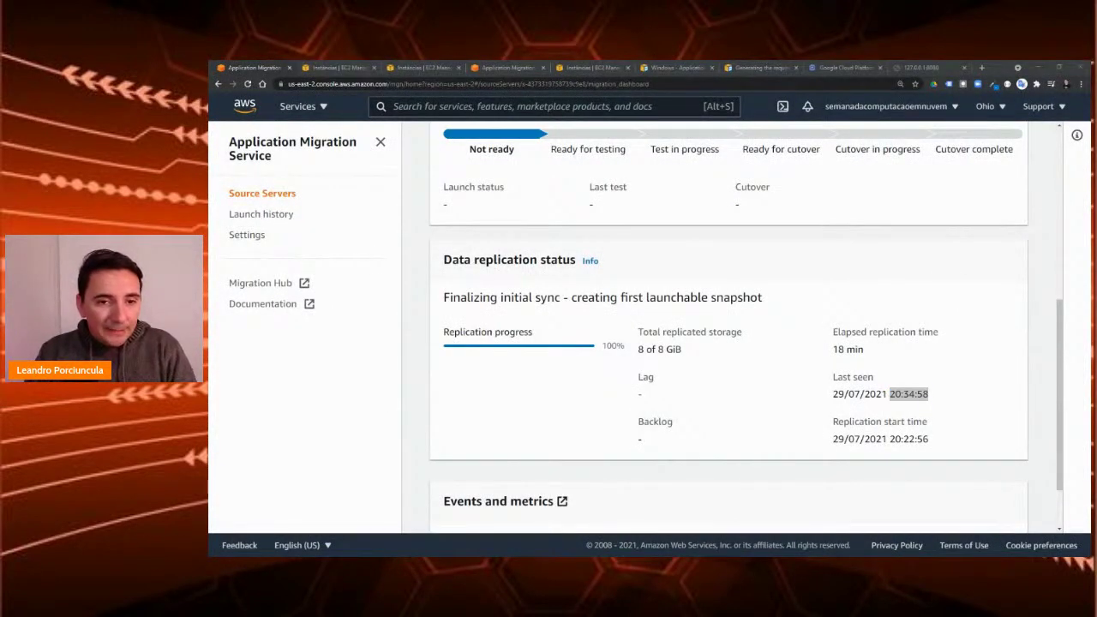
pyautogui.hotkey('alt', 'Tab')
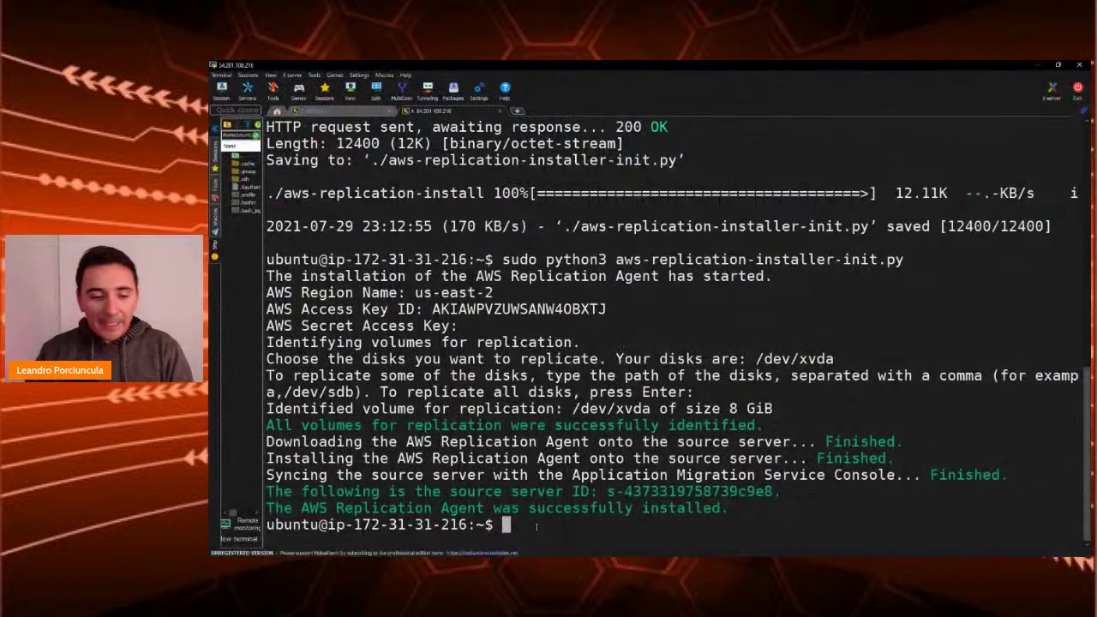
# Step: Install apache2 with sudo apt-get install apache2, confirming the packages with y
pyautogui.write('apt-get install apache2')
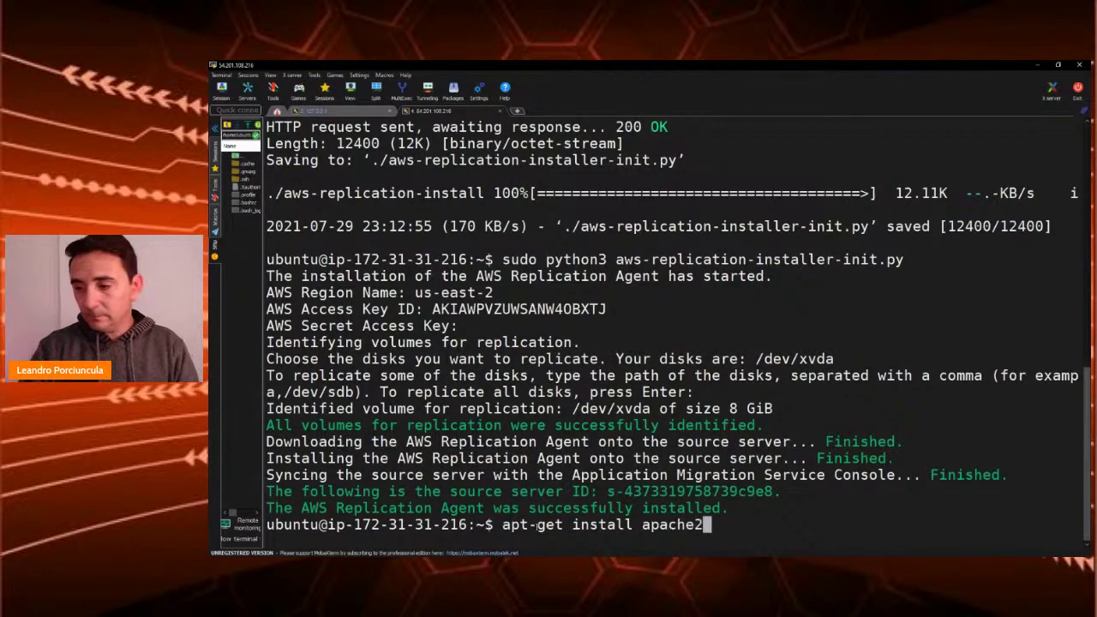
pyautogui.press('Return')
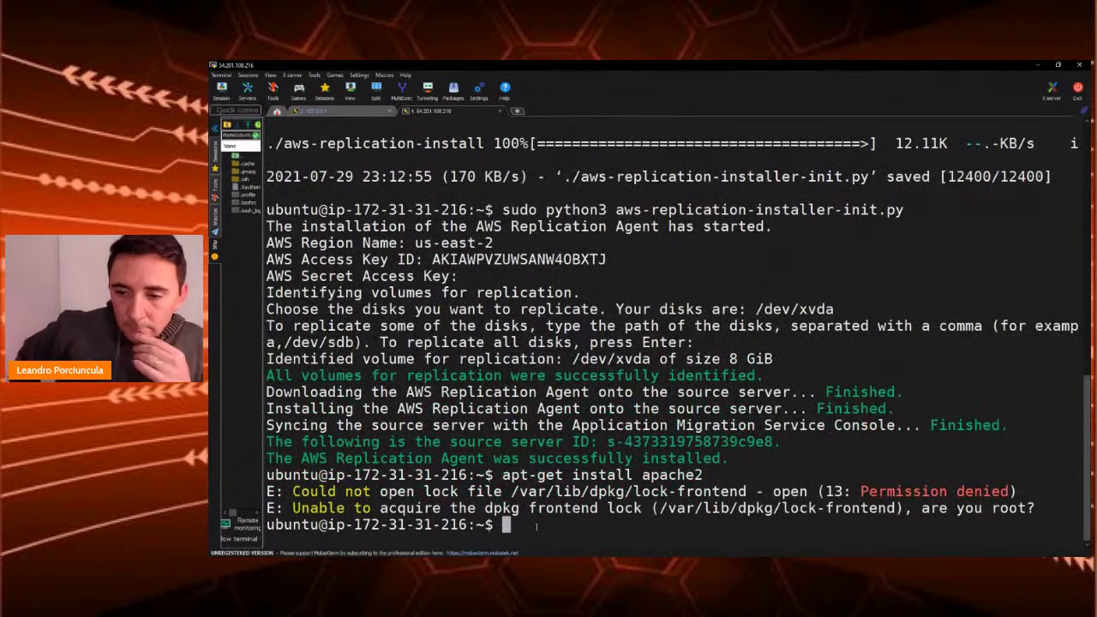
pyautogui.press('Up')
pyautogui.press('Left')
pyautogui.press('Left')
pyautogui.press('Left')
pyautogui.press('Left')
pyautogui.press('Left')
pyautogui.press('Left')
pyautogui.press('Left')
pyautogui.press('Left')
pyautogui.press('Left')
pyautogui.press('Left')
pyautogui.press('Left')
pyautogui.press('Left')
pyautogui.press('Left')
pyautogui.press('Left')
pyautogui.press('Left')
pyautogui.press('Left')
pyautogui.press('Left')
pyautogui.press('Left')
pyautogui.press('Left')
pyautogui.press('Left')
pyautogui.press('Left')
pyautogui.press('Left')
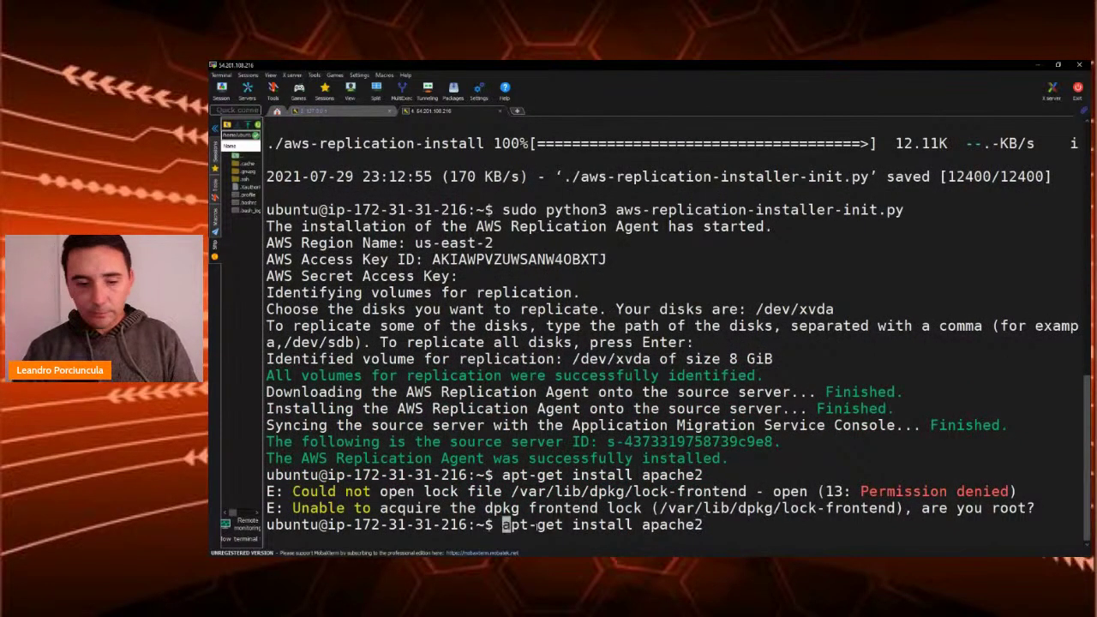
pyautogui.write('sudo')
pyautogui.press('Return')
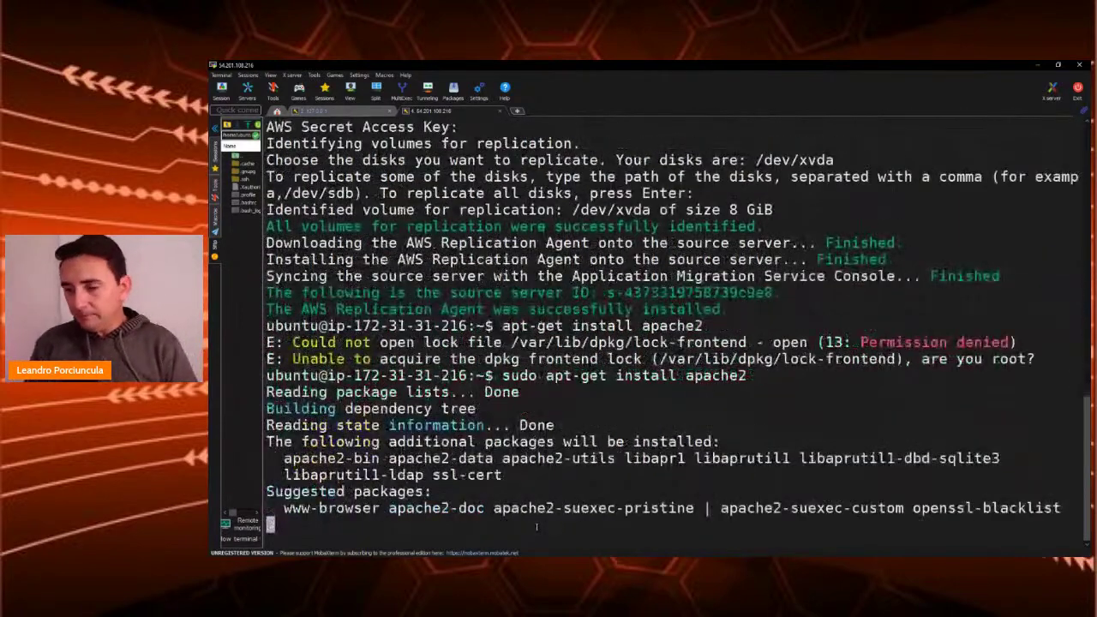
pyautogui.write('y')
pyautogui.press('Return')
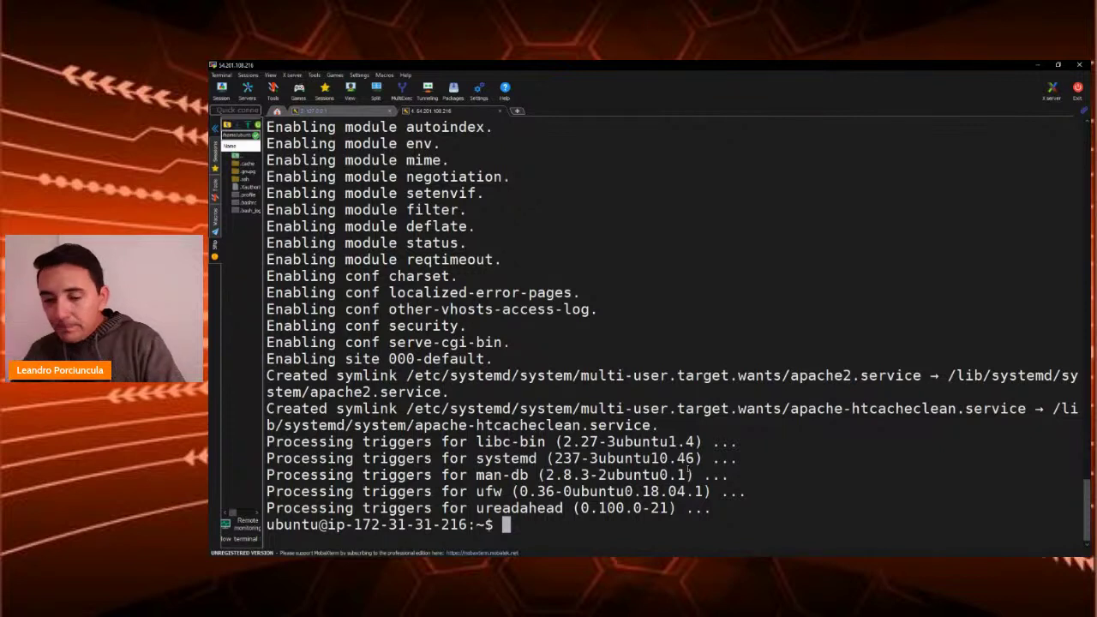
pyautogui.press('Return')
pyautogui.press('Return')
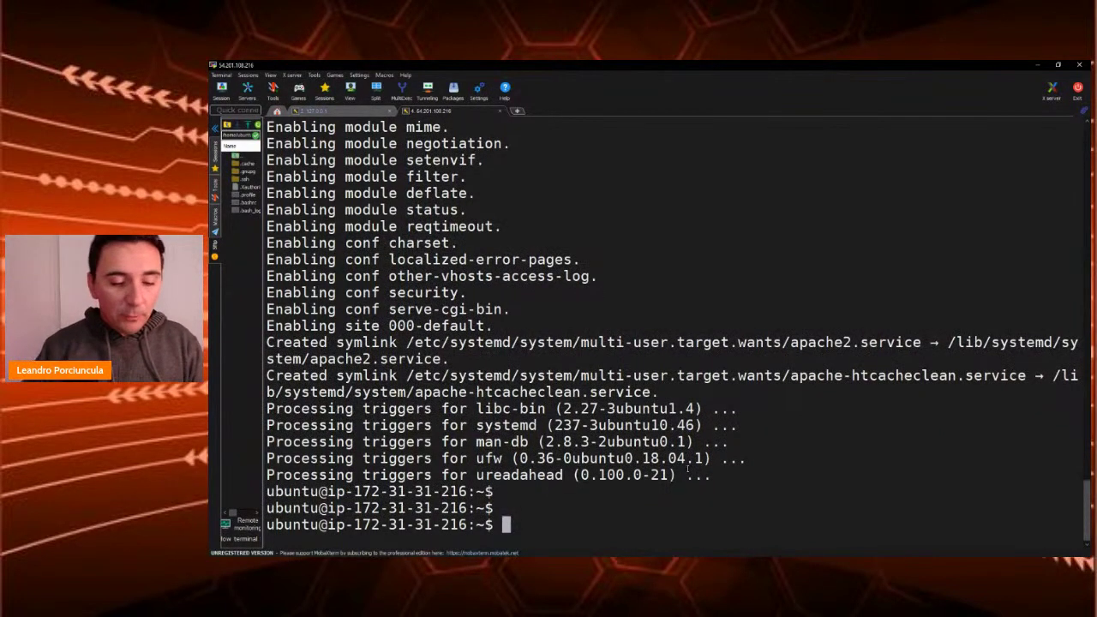
# Step: Become root, go to /var/www/html and delete the default index.html
pyautogui.write('sudo su')
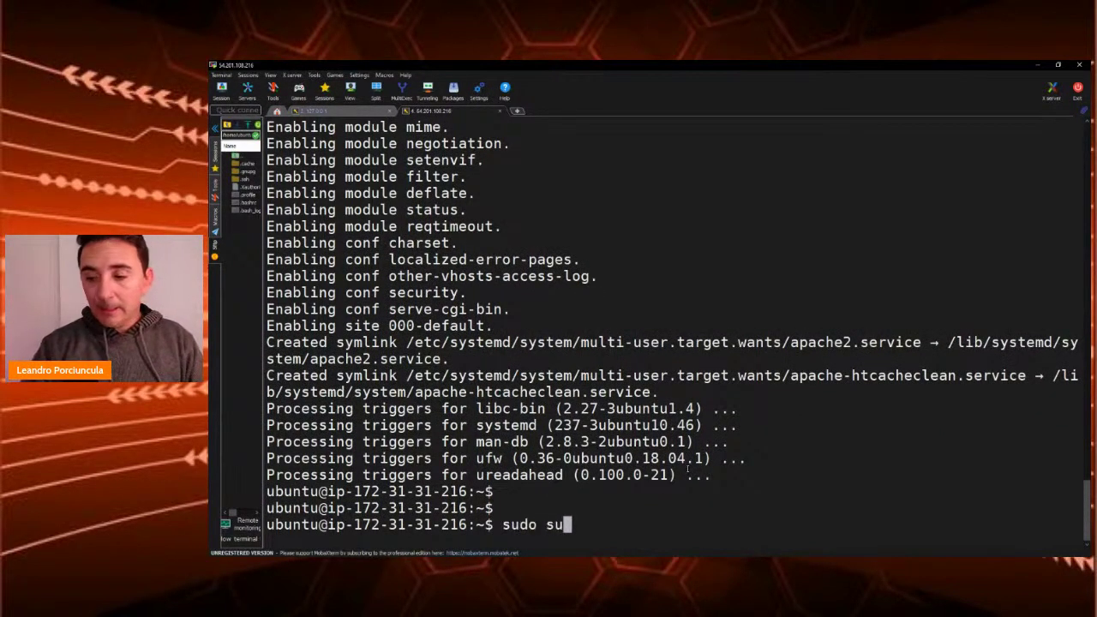
pyautogui.press('Return')
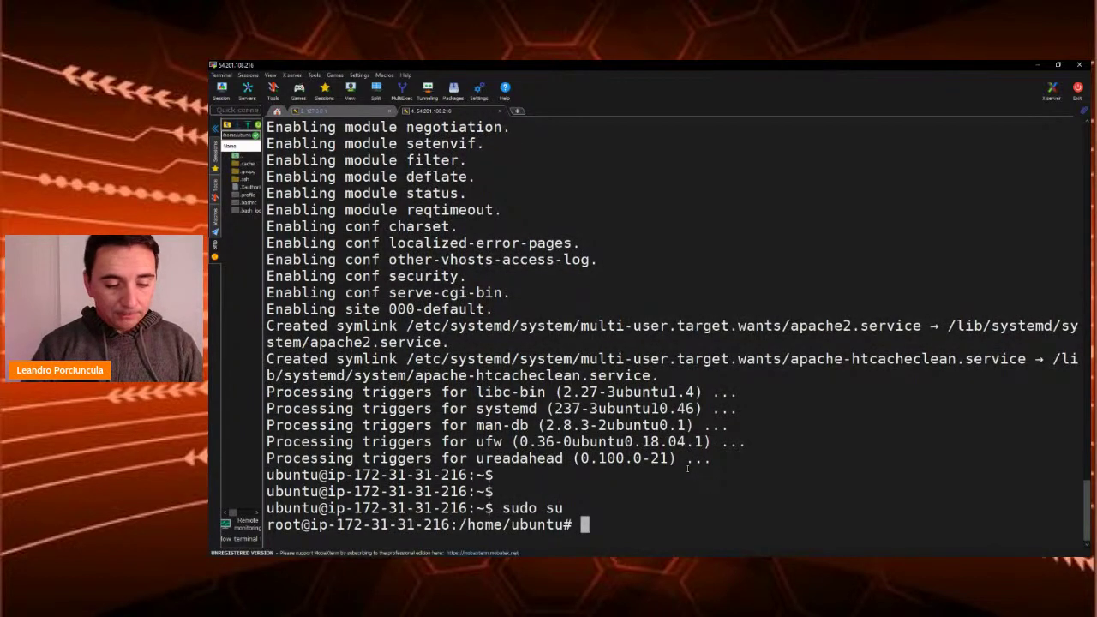
pyautogui.write('cd /va')
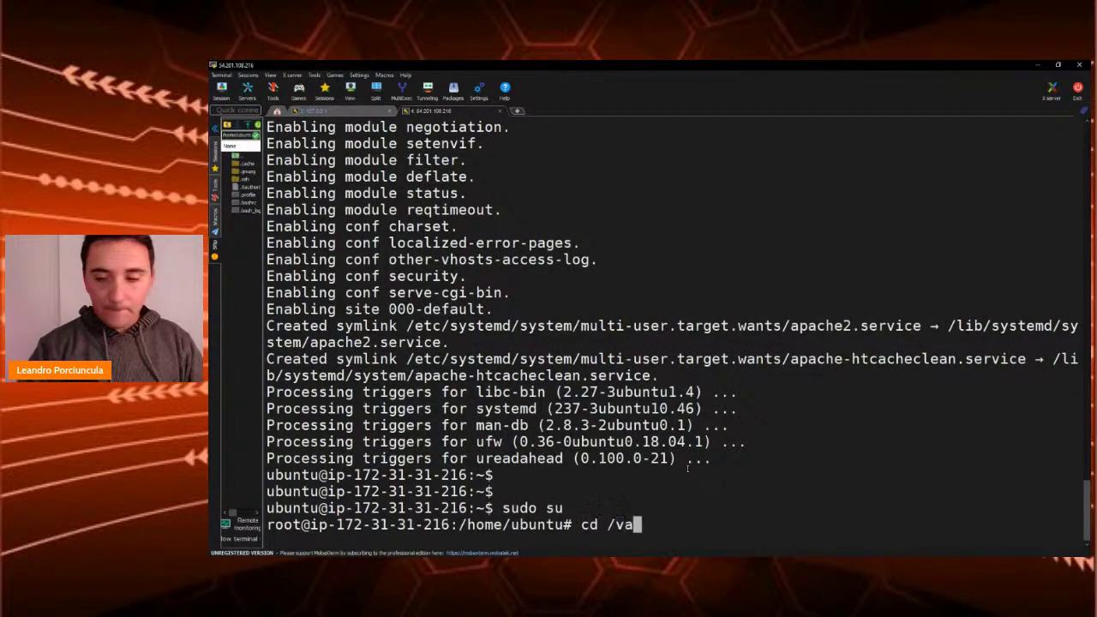
pyautogui.write('r/www/')
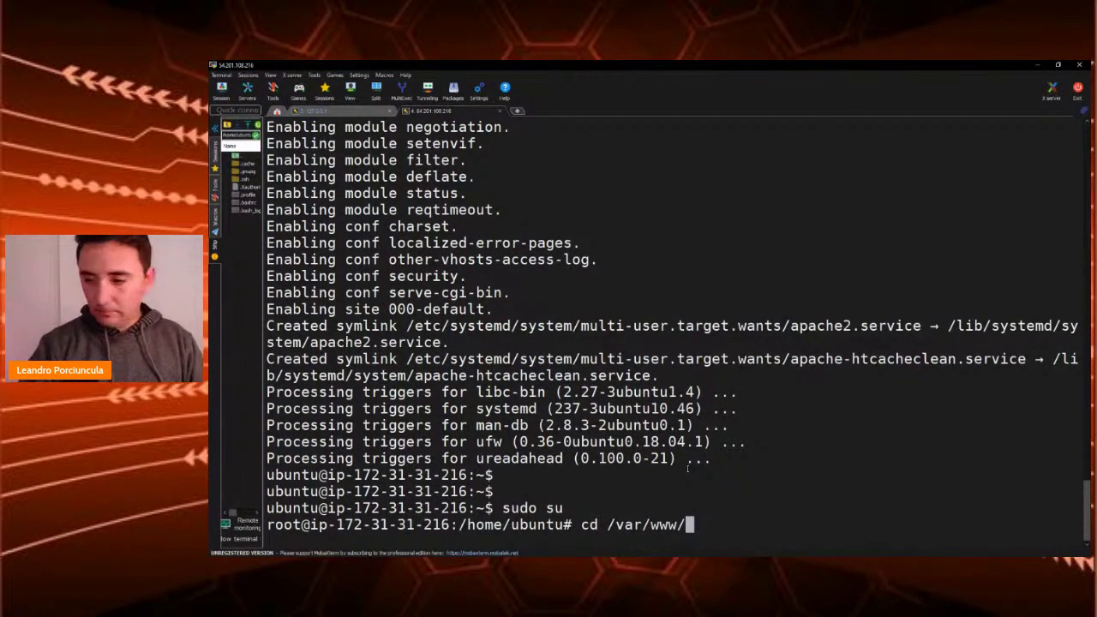
pyautogui.write('html/')
pyautogui.press('Return')
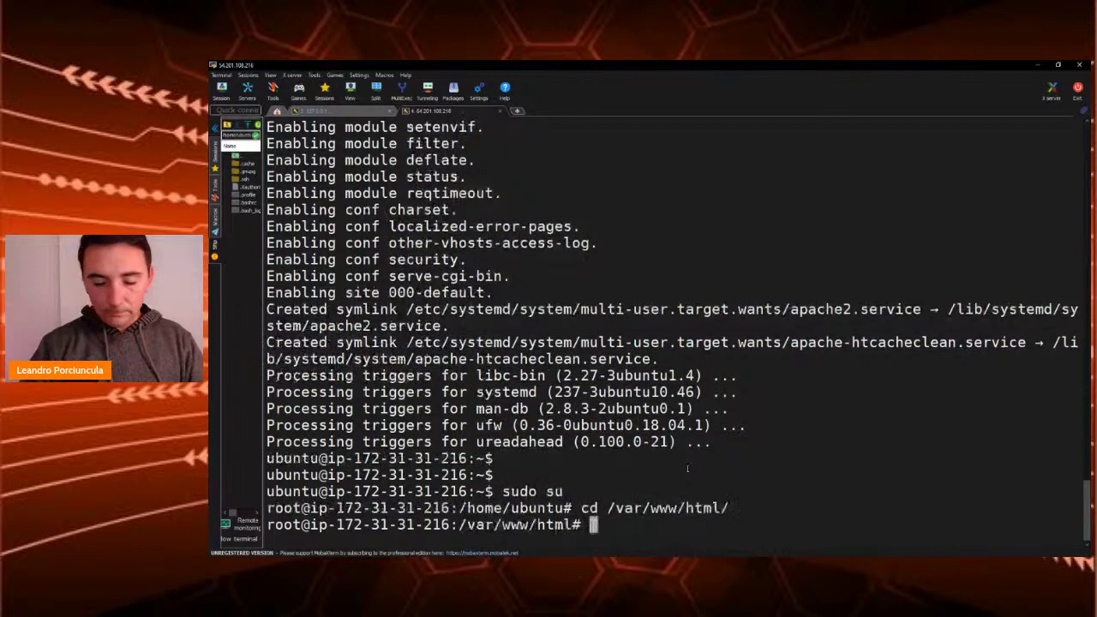
pyautogui.write('rm index.html')
pyautogui.press('Return')
# Step: Create index.html in vim reading 'Meu site na AWS as 20:37' and save it
pyautogui.write('vim ')
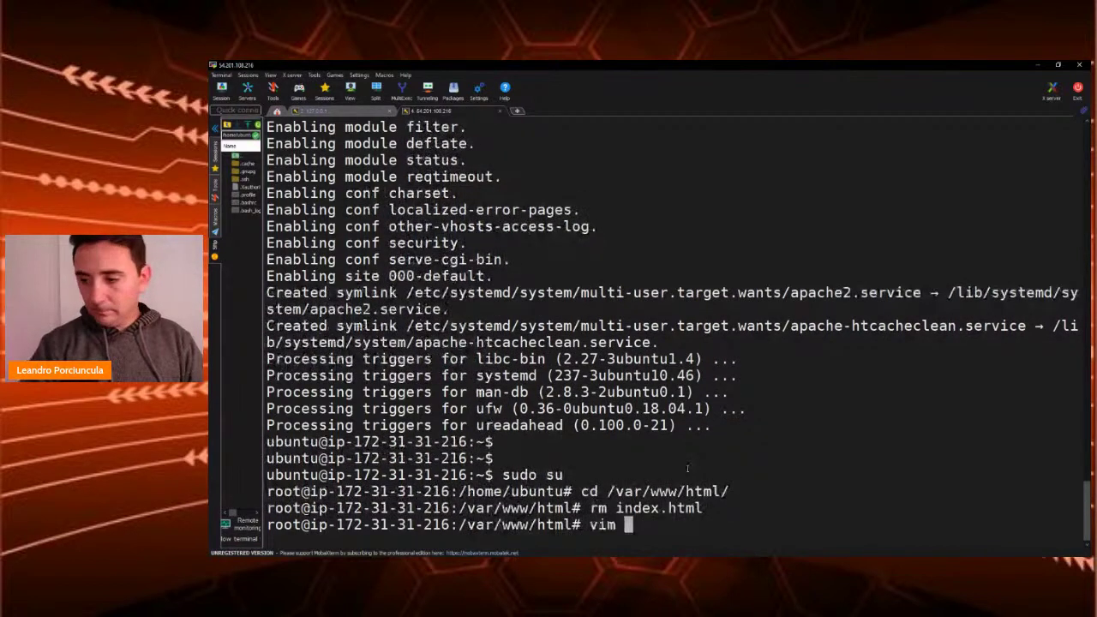
pyautogui.write('inde')
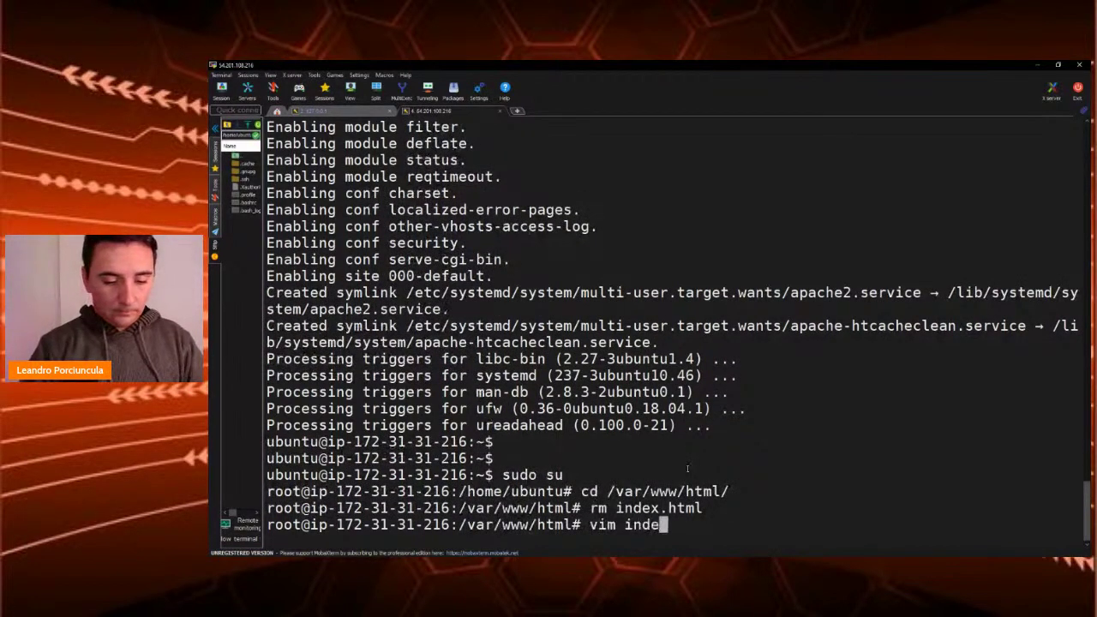
pyautogui.write('x')
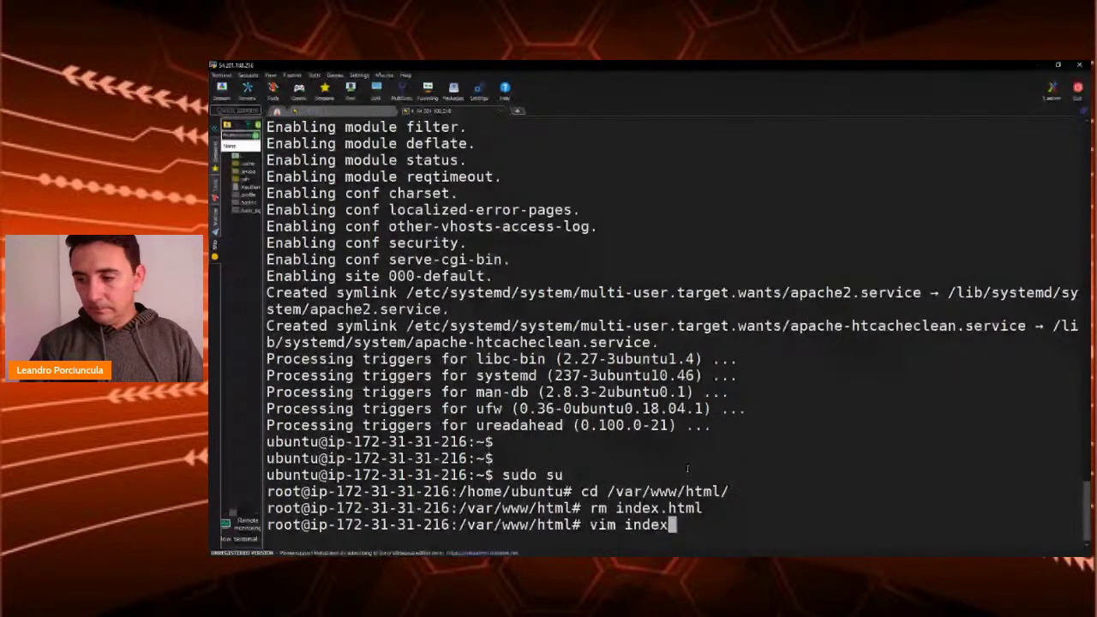
pyautogui.write('.html')
pyautogui.press('Return')
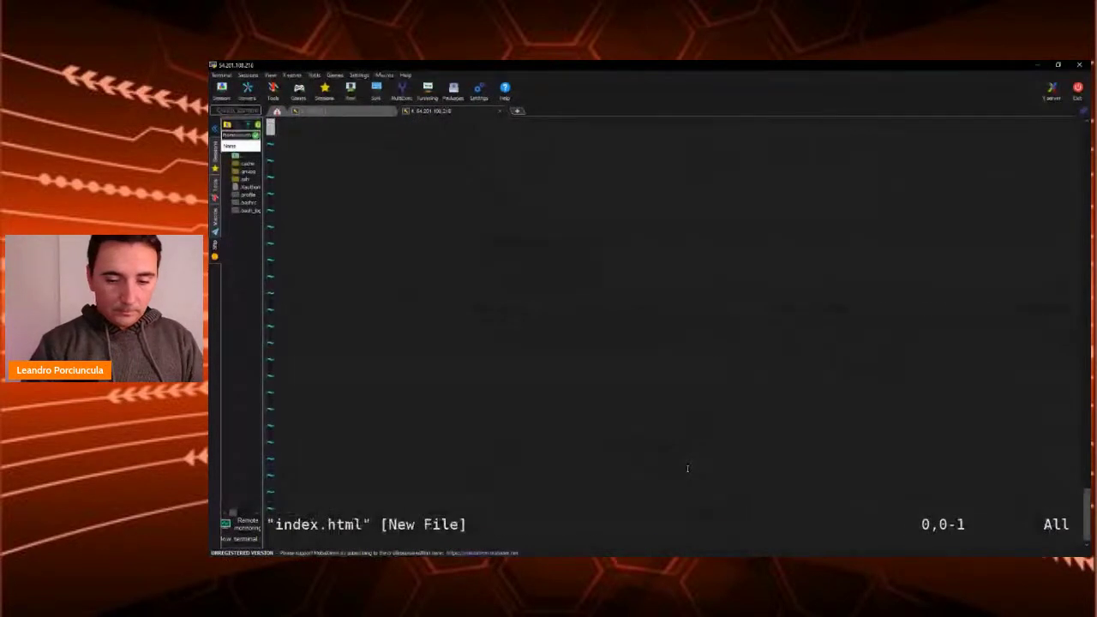
pyautogui.write('i')
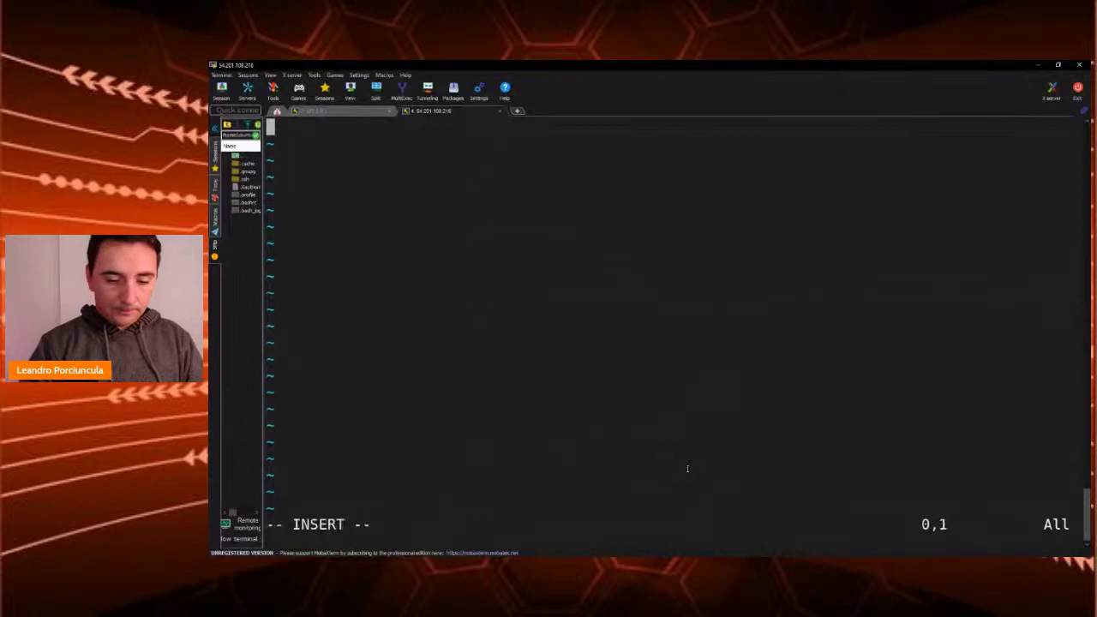
pyautogui.write('Meu ')
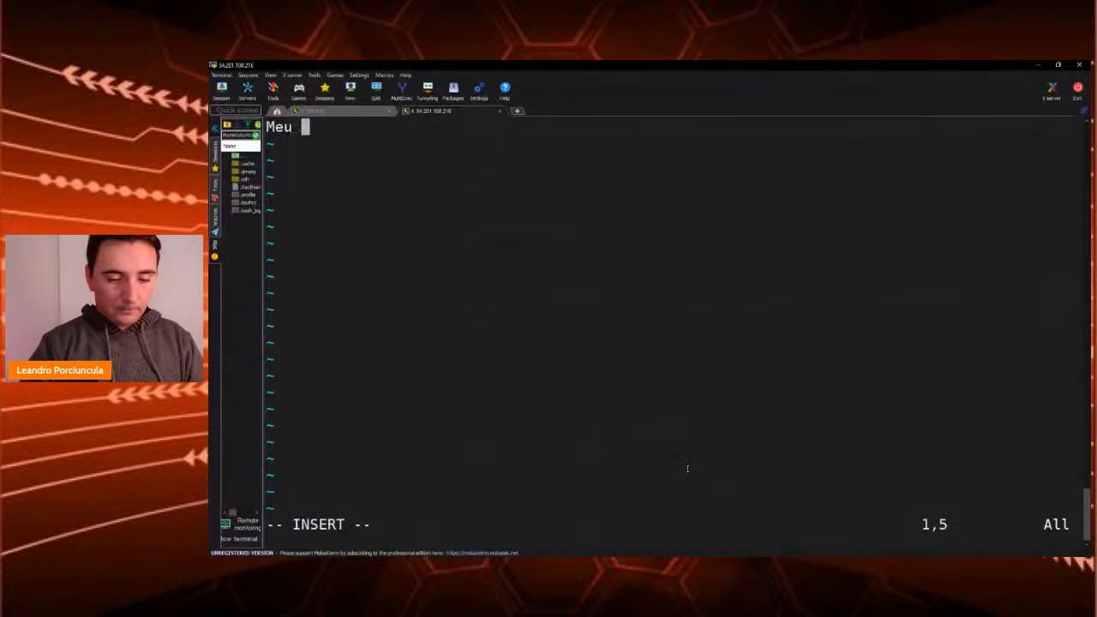
pyautogui.write('site na AWS as')
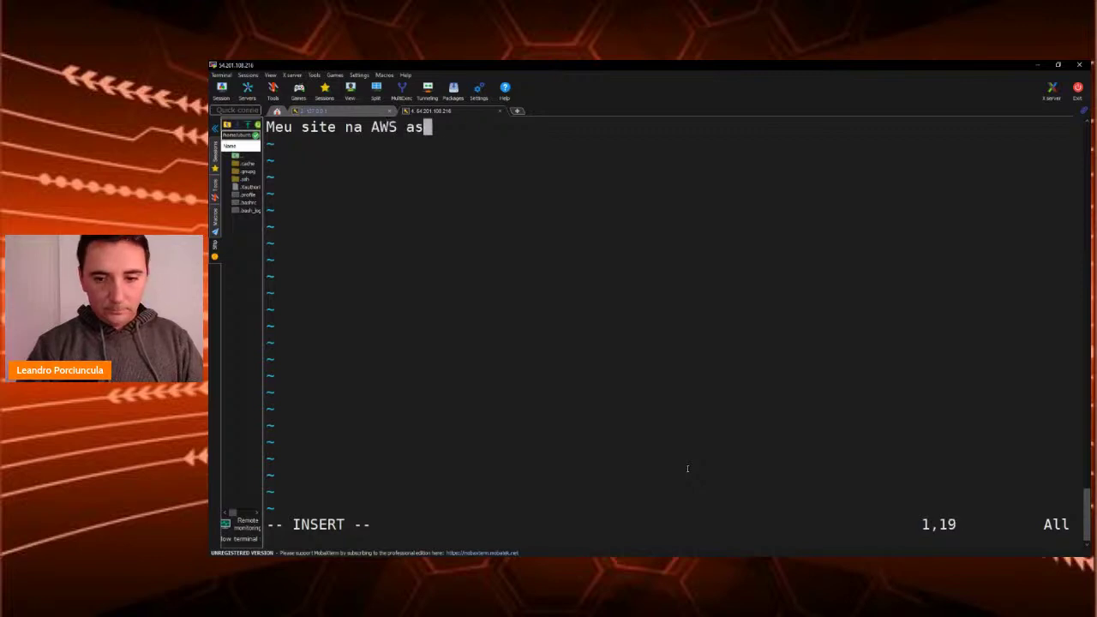
pyautogui.write(' 20')
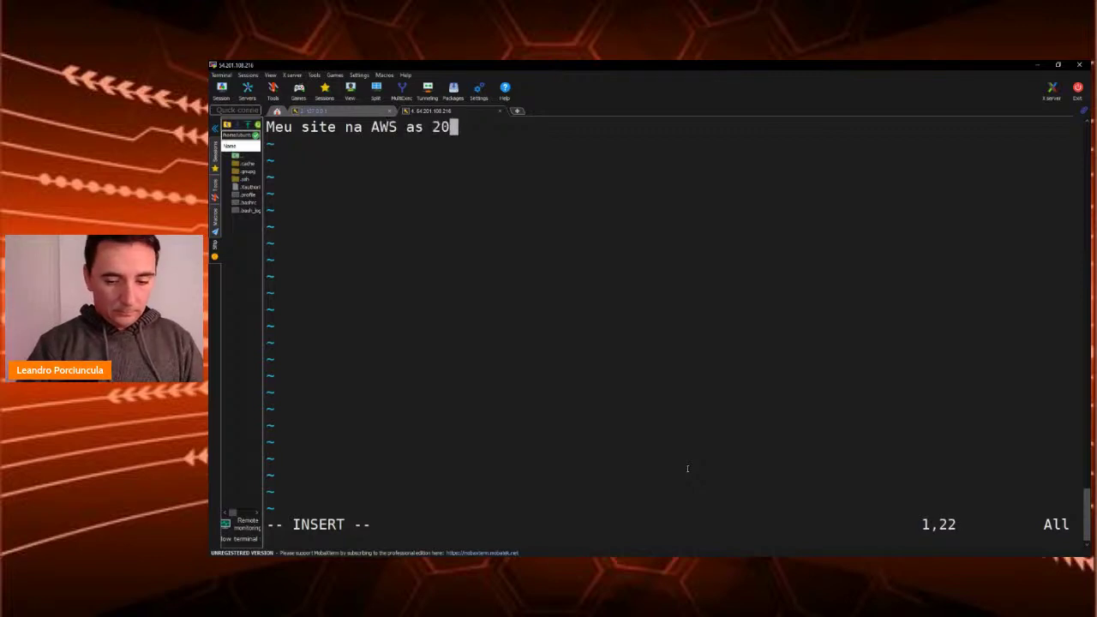
pyautogui.write(':37')
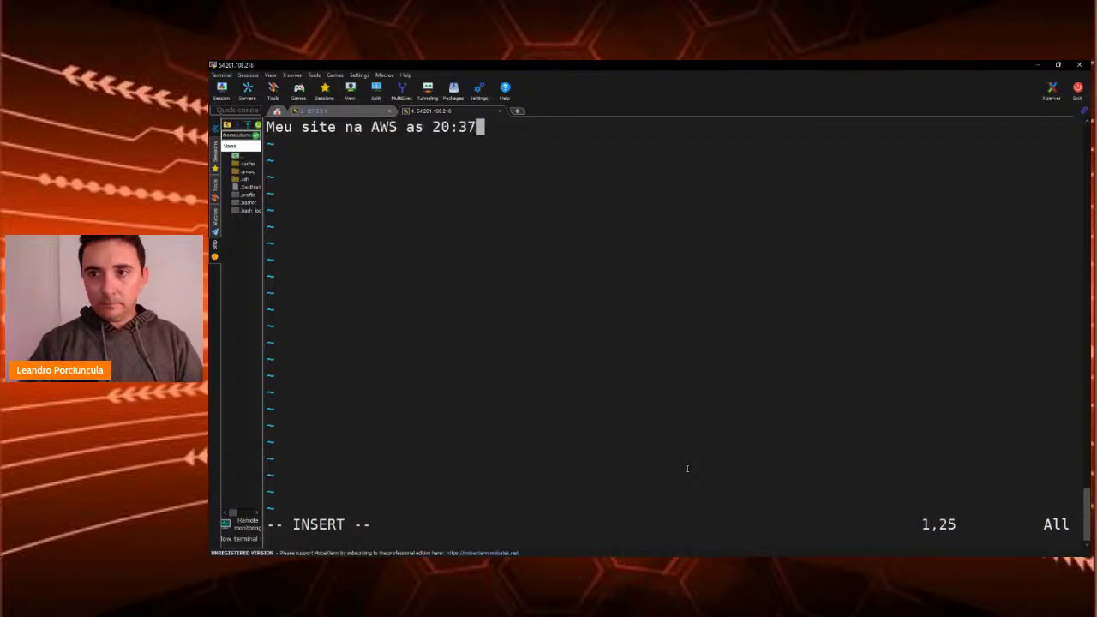
pyautogui.press('Escape')
pyautogui.write(':wq')
pyautogui.press('Return')
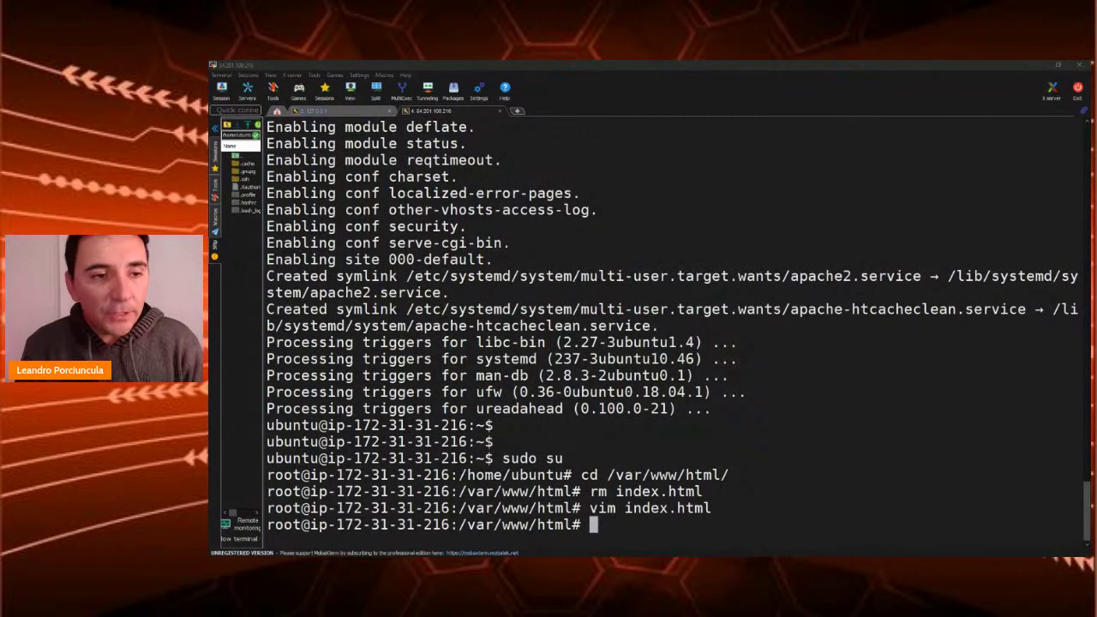
pyautogui.hotkey('alt', 'Tab')
# Step: Load 54.201.108.216 in the local-site tab and zoom in to show 'Meu site na AWS as 20:37'
pyautogui.click(593, 68)
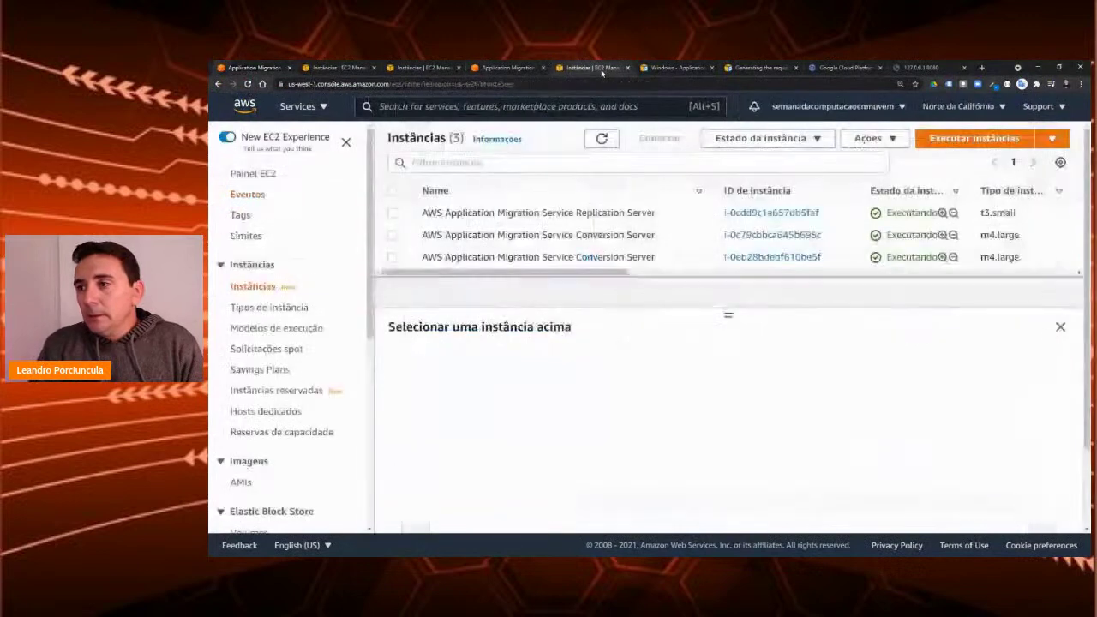
pyautogui.click(742, 70)
pyautogui.click(676, 69)
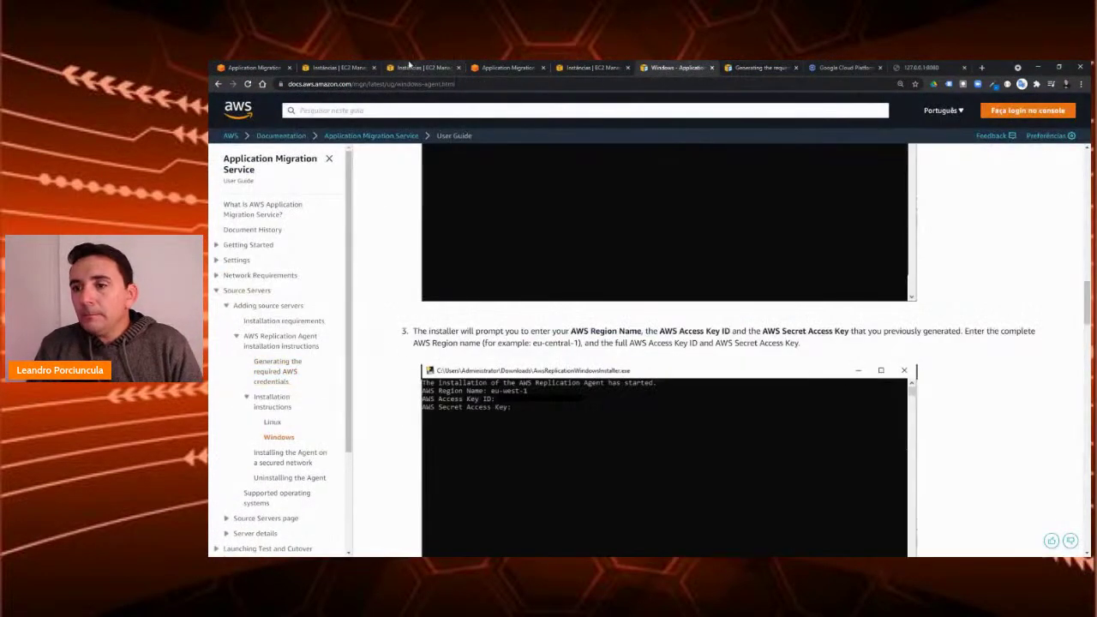
pyautogui.click(409, 66)
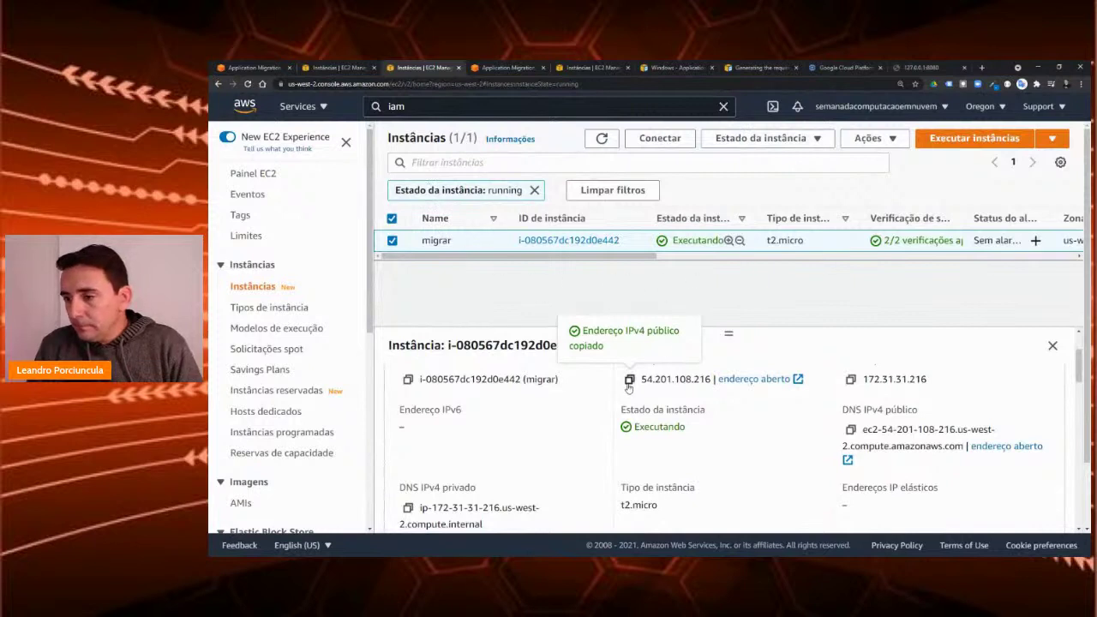
pyautogui.click(922, 66)
pyautogui.click(865, 84)
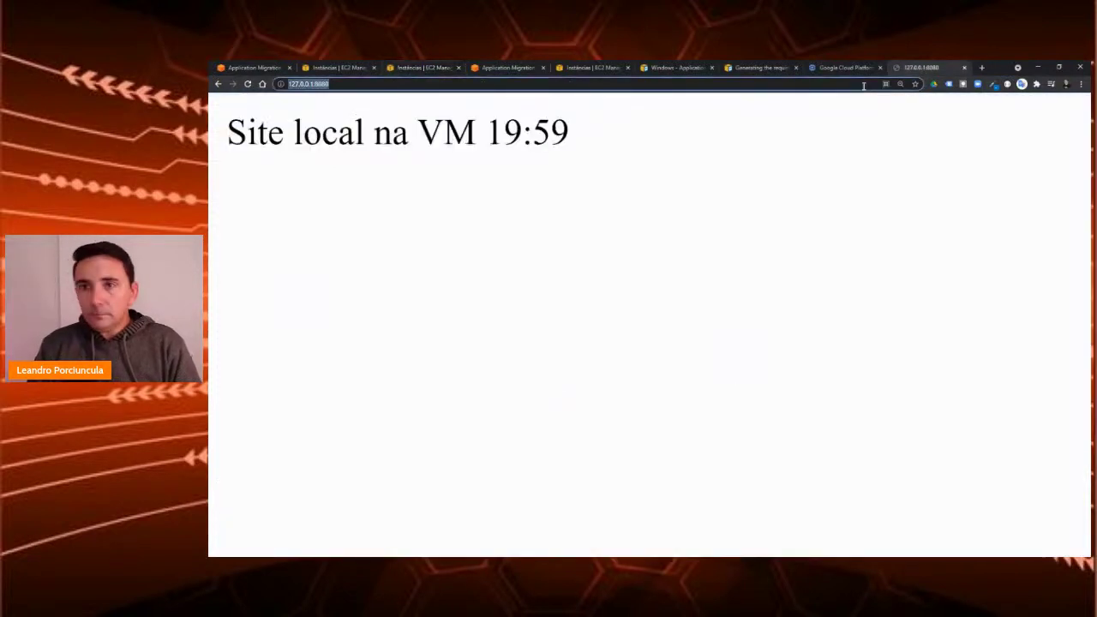
pyautogui.write('54.201.108.216')
pyautogui.press('Return')
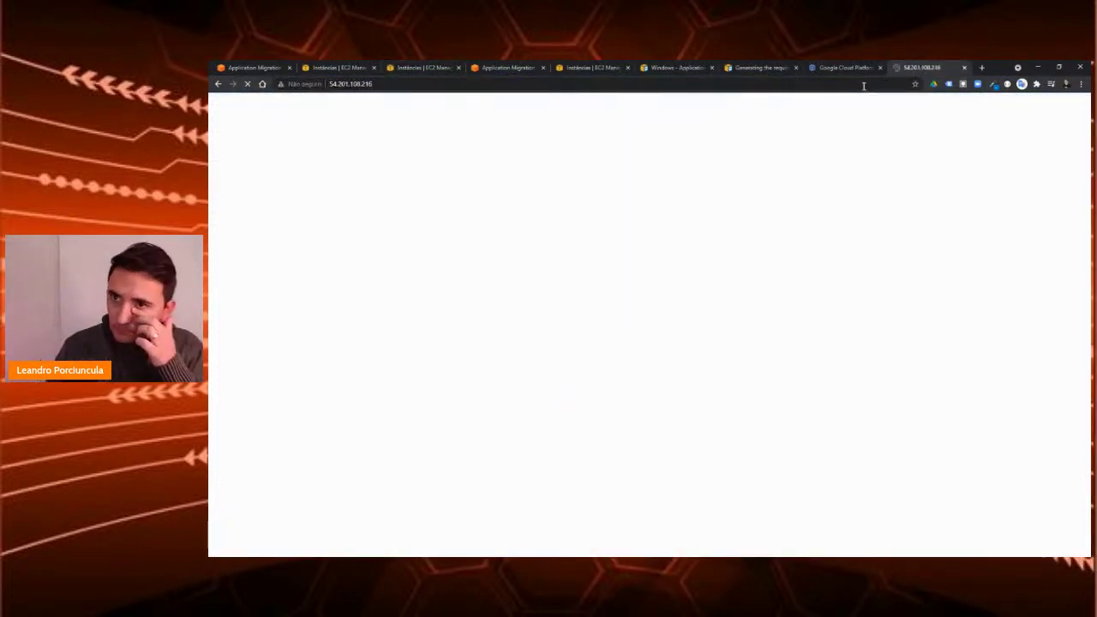
pyautogui.hotkey('ctrl', '+')
pyautogui.hotkey('ctrl', '+')
pyautogui.hotkey('ctrl', '+')
pyautogui.hotkey('ctrl', '+')
pyautogui.hotkey('ctrl', '+')
pyautogui.hotkey('ctrl', '+')
pyautogui.hotkey('ctrl', '+')
pyautogui.hotkey('ctrl', '+')
pyautogui.hotkey('ctrl', '+')
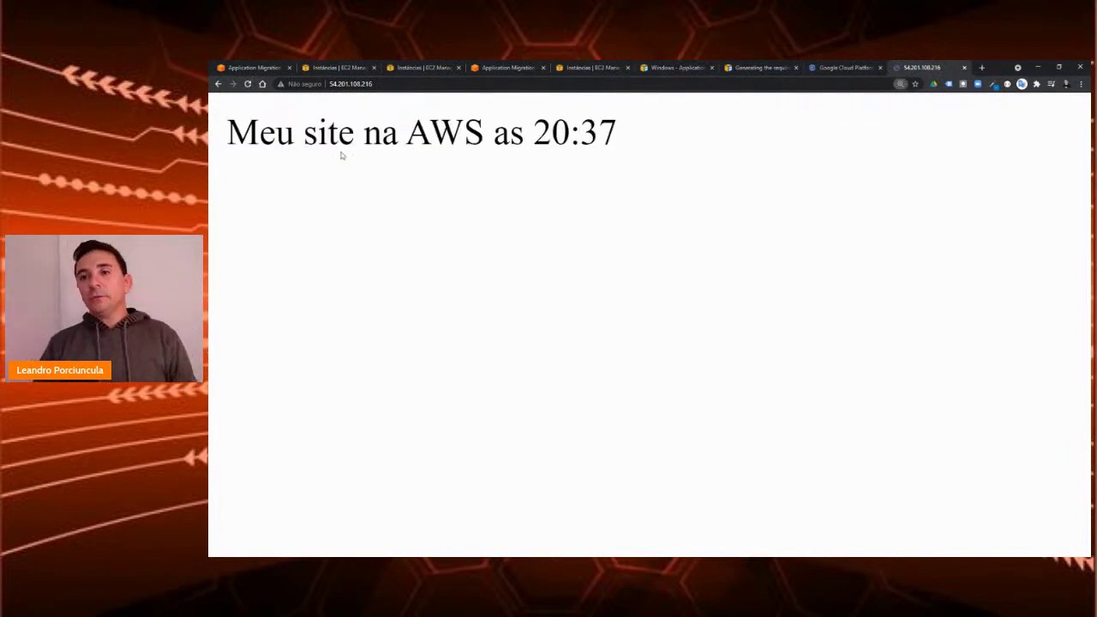
pyautogui.click(347, 84)
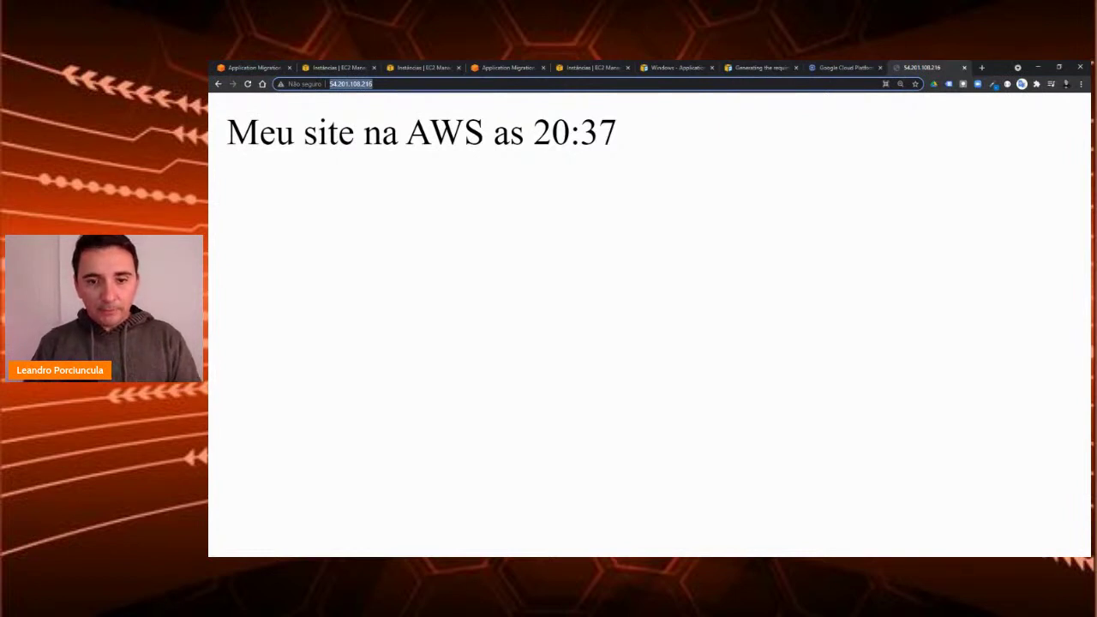
pyautogui.hotkey('alt', 'Tab')
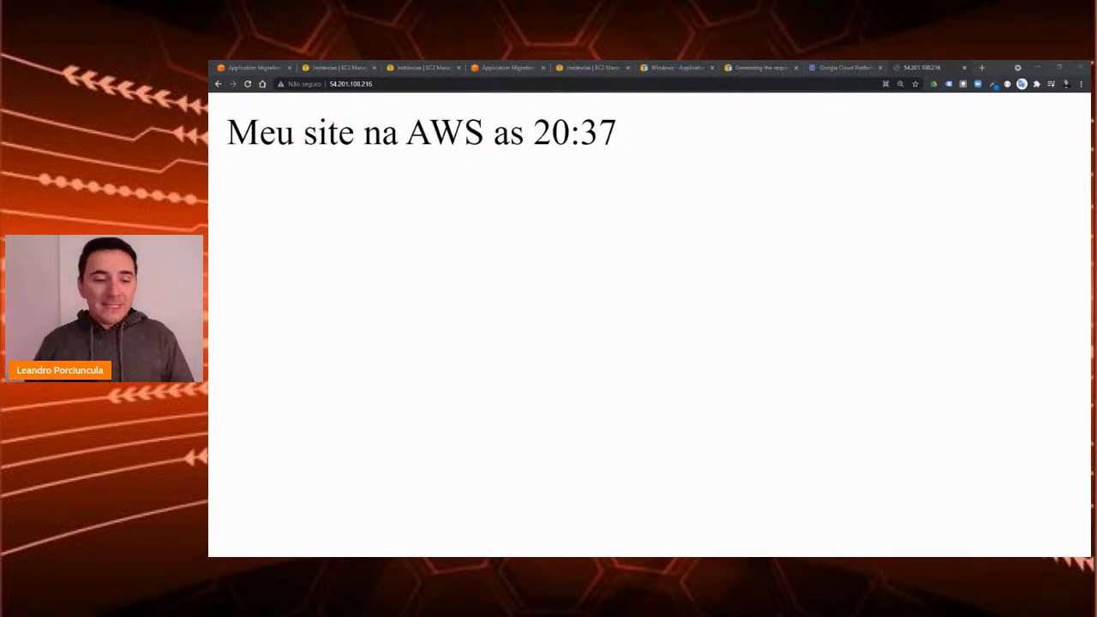
pyautogui.click(262, 68)
pyautogui.scroll(5, 485, 300)
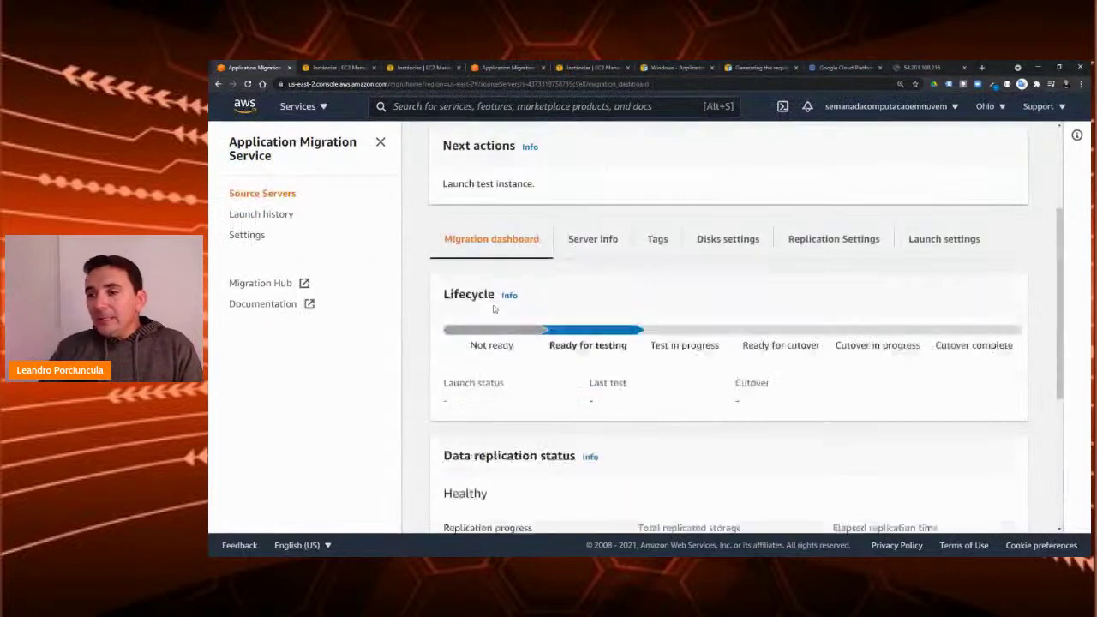
pyautogui.click(270, 195)
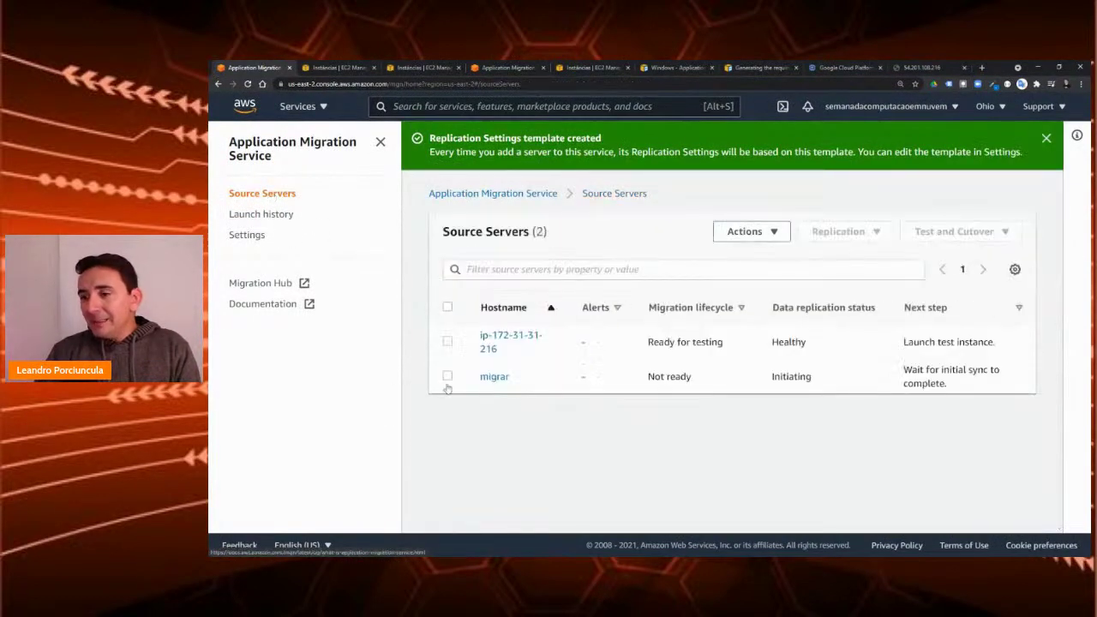
pyautogui.click(494, 342)
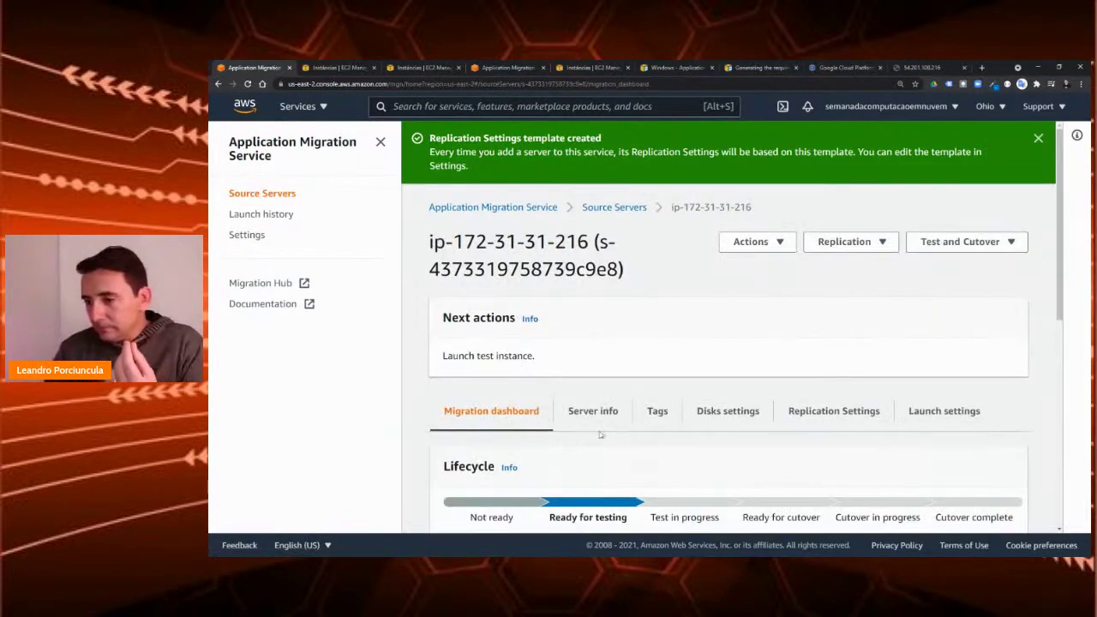
pyautogui.scroll(-3, 606, 434)
pyautogui.scroll(-2, 606, 433)
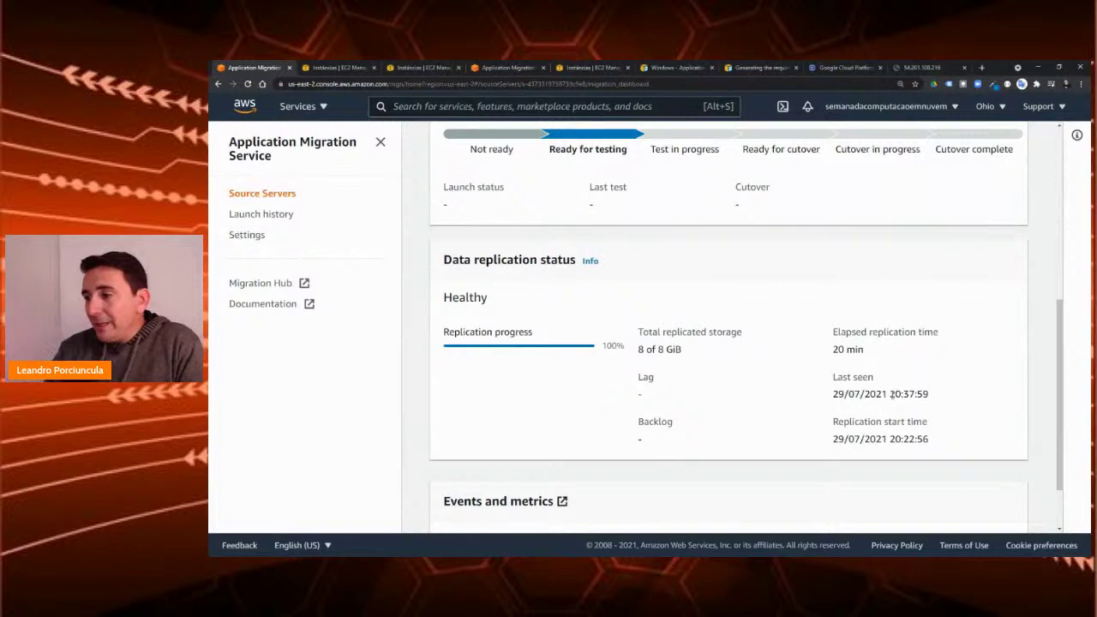
pyautogui.moveTo(892, 394); pyautogui.dragTo(932, 394)
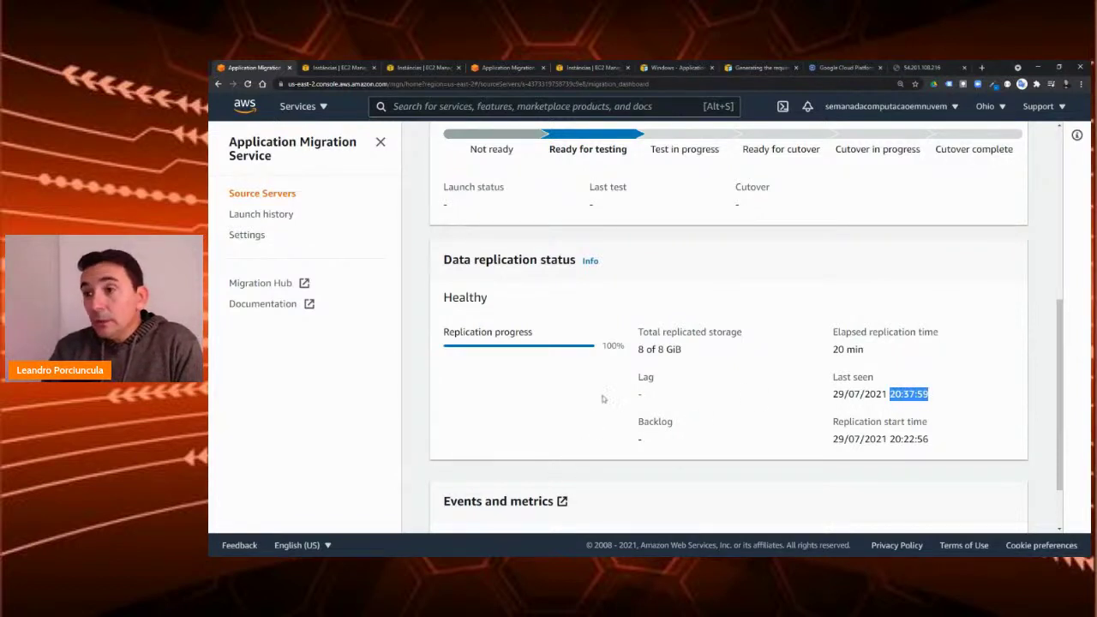
# Step: Reload the server details until data replication shows Healthy, 8 of 8 GiB, last seen 20:39:26
pyautogui.scroll(5, 603, 399)
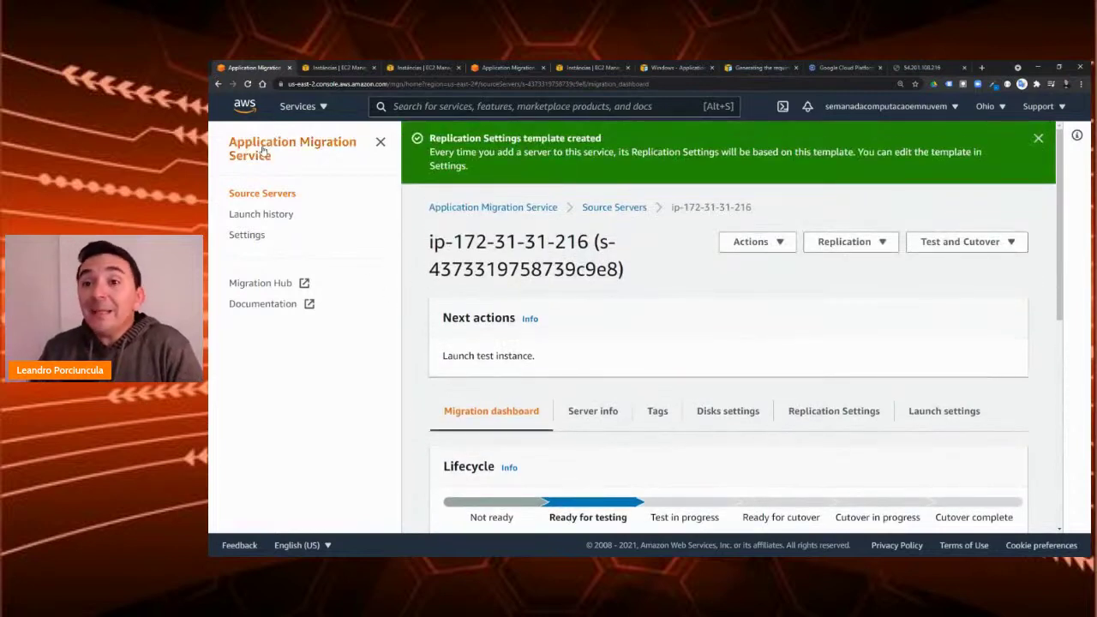
pyautogui.click(246, 83)
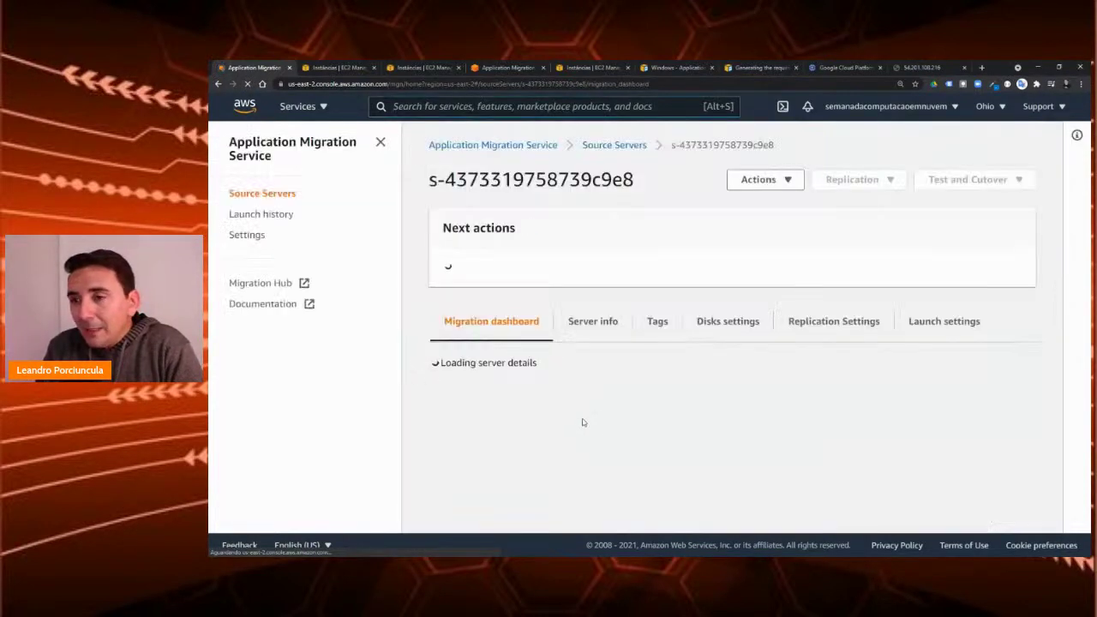
pyautogui.scroll(-5, 754, 410)
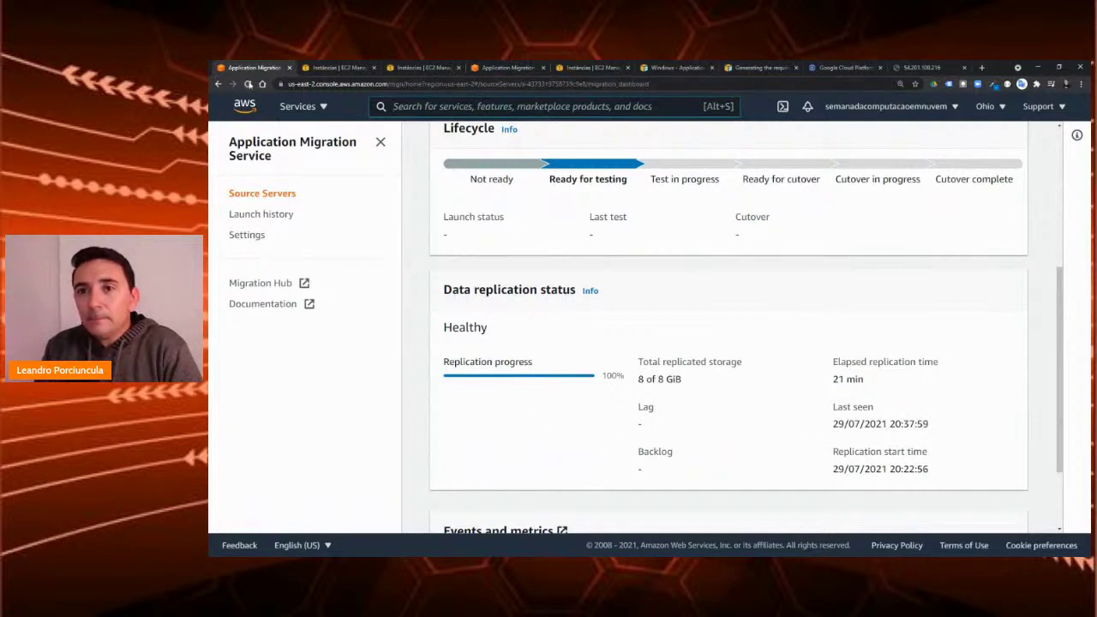
pyautogui.click(248, 84)
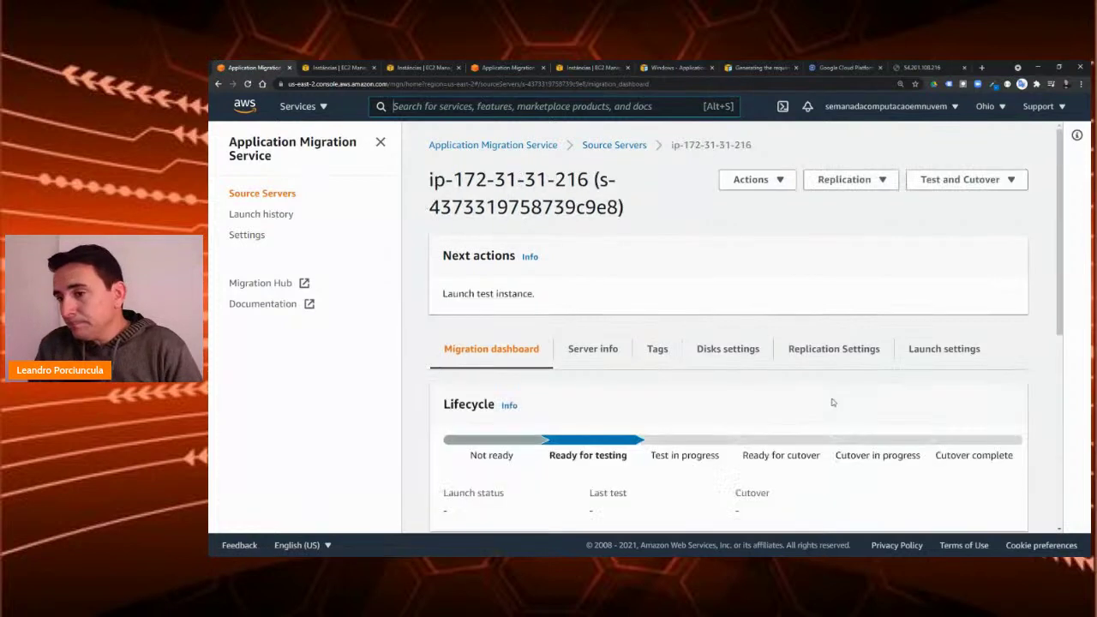
pyautogui.scroll(-3, 836, 403)
pyautogui.scroll(-2, 862, 440)
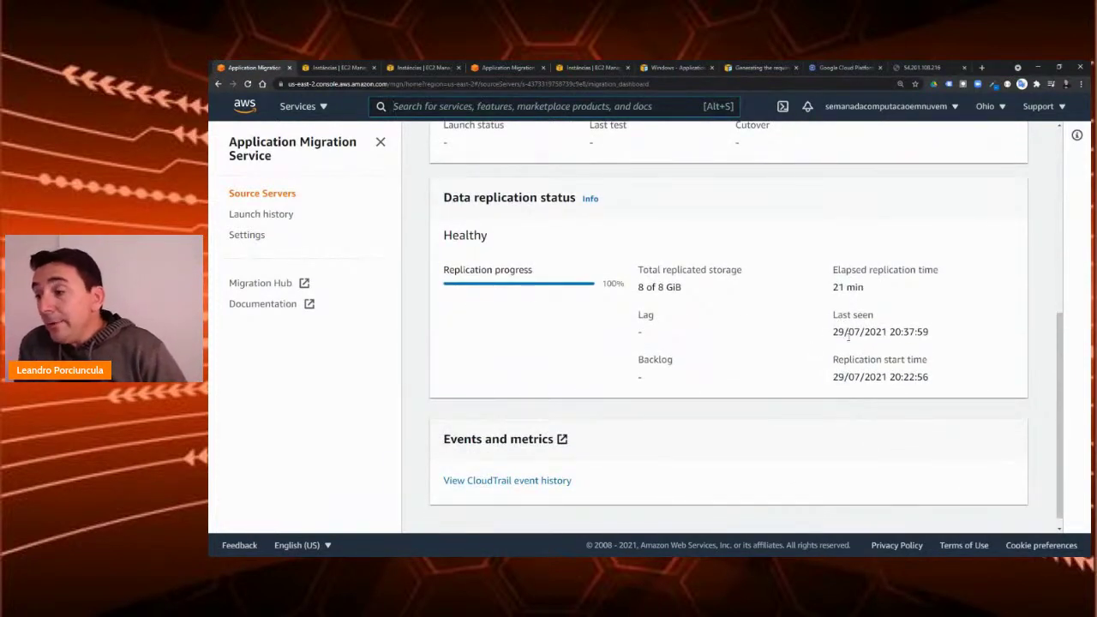
pyautogui.scroll(3, 577, 332)
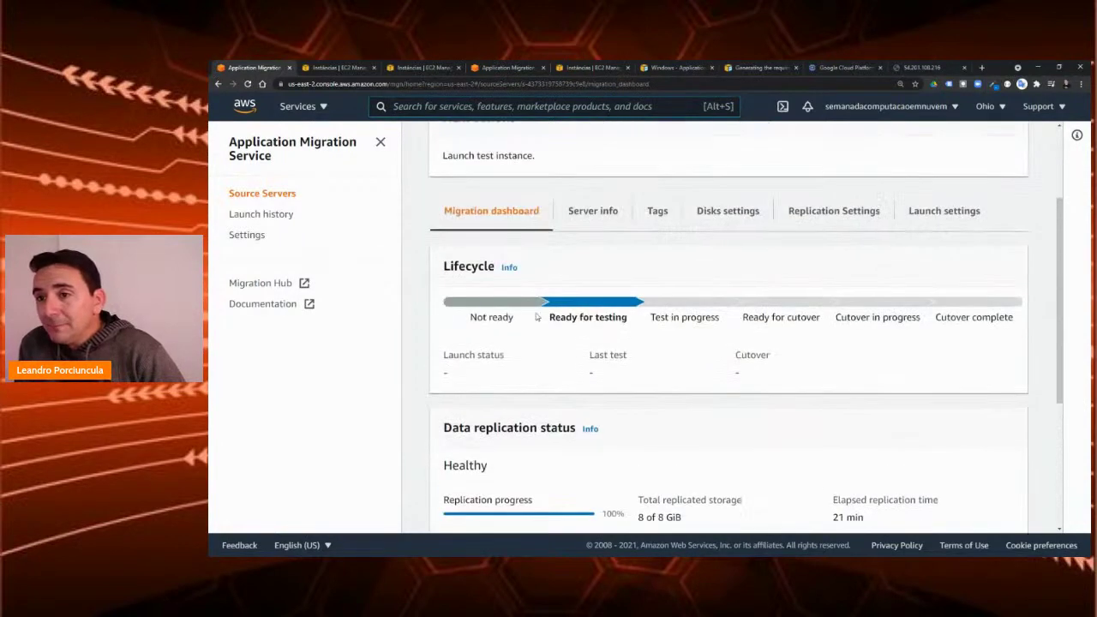
pyautogui.scroll(2, 694, 348)
pyautogui.scroll(-2, 703, 412)
pyautogui.scroll(-3, 700, 437)
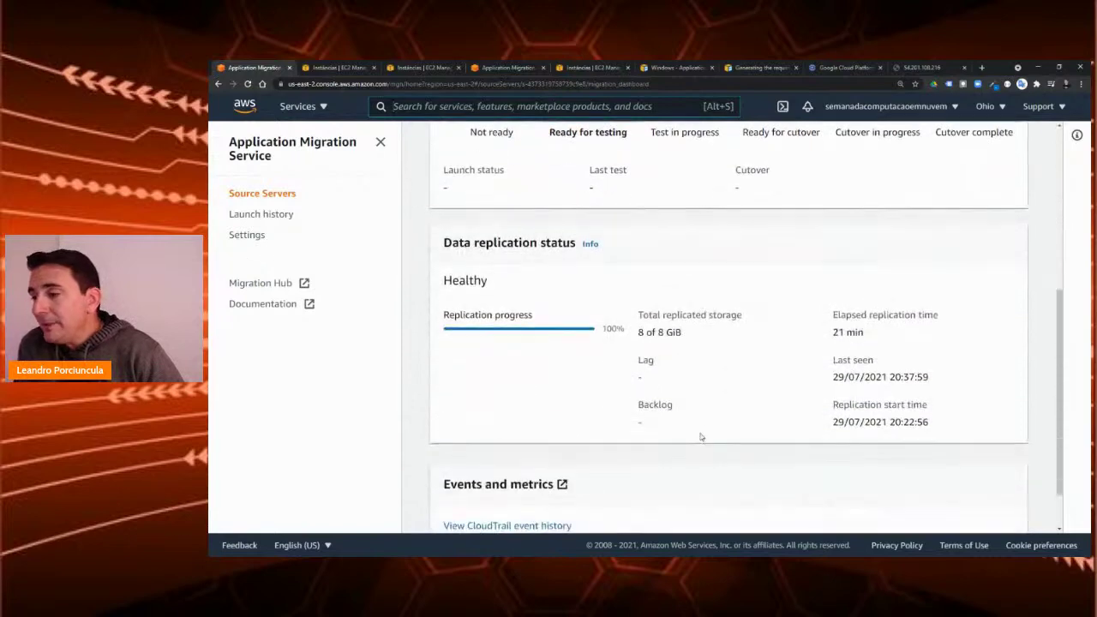
pyautogui.scroll(5, 703, 424)
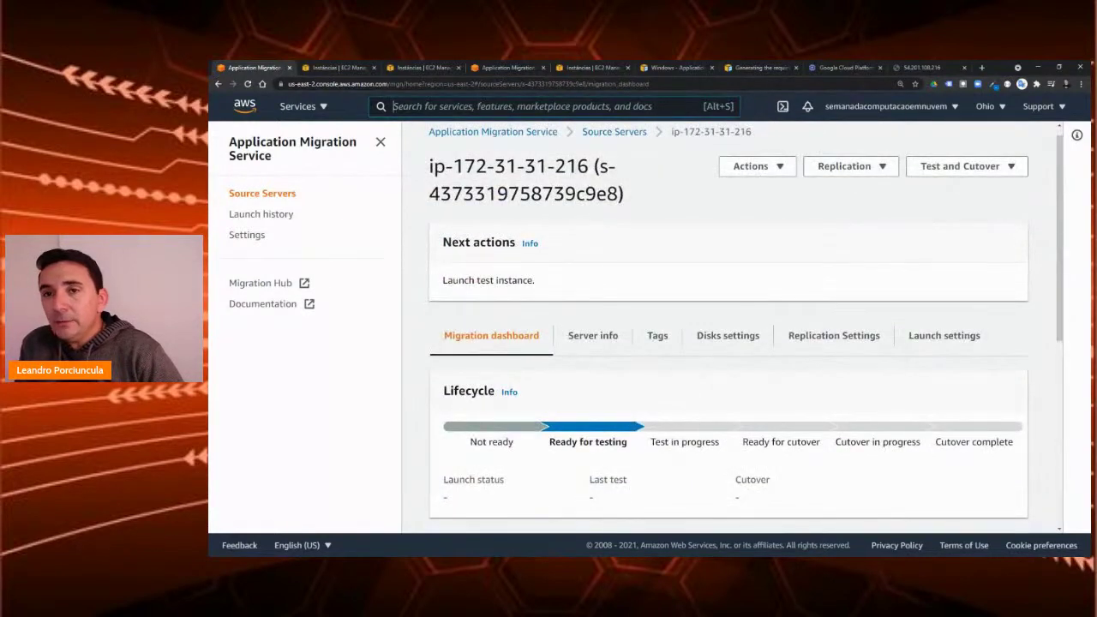
pyautogui.click(248, 83)
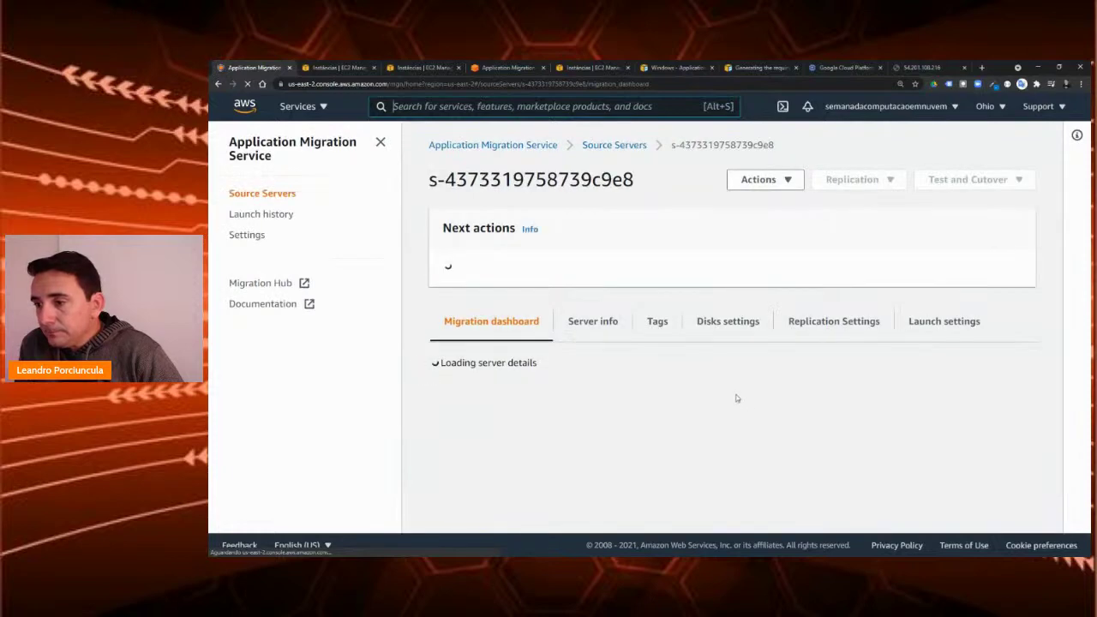
pyautogui.scroll(-3, 789, 420)
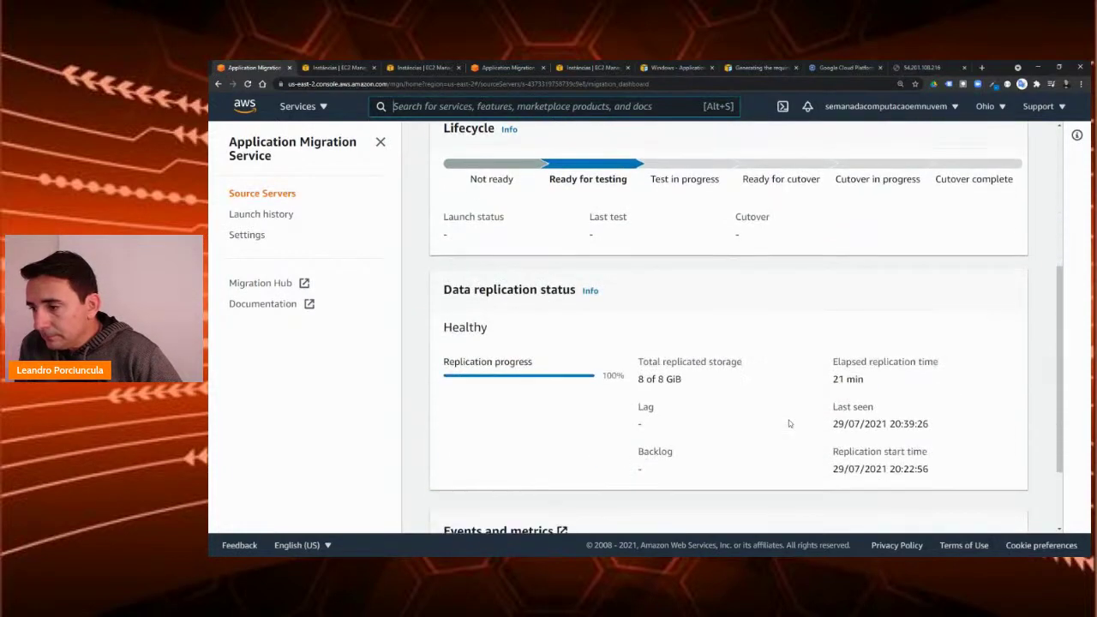
pyautogui.scroll(1, 810, 420)
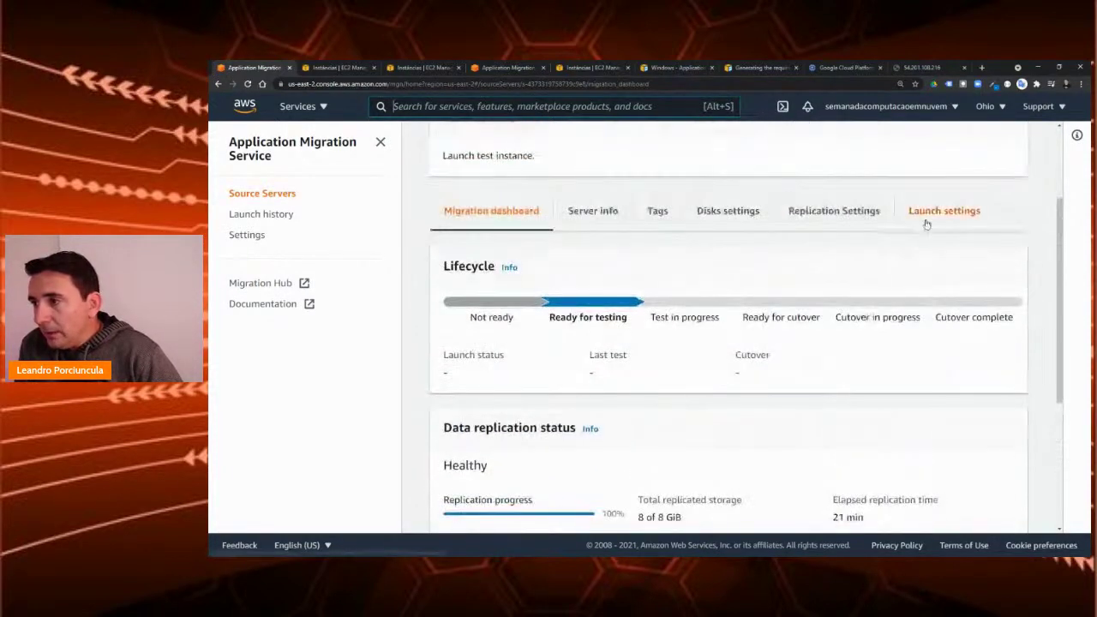
pyautogui.scroll(2, 947, 210)
pyautogui.click(960, 180)
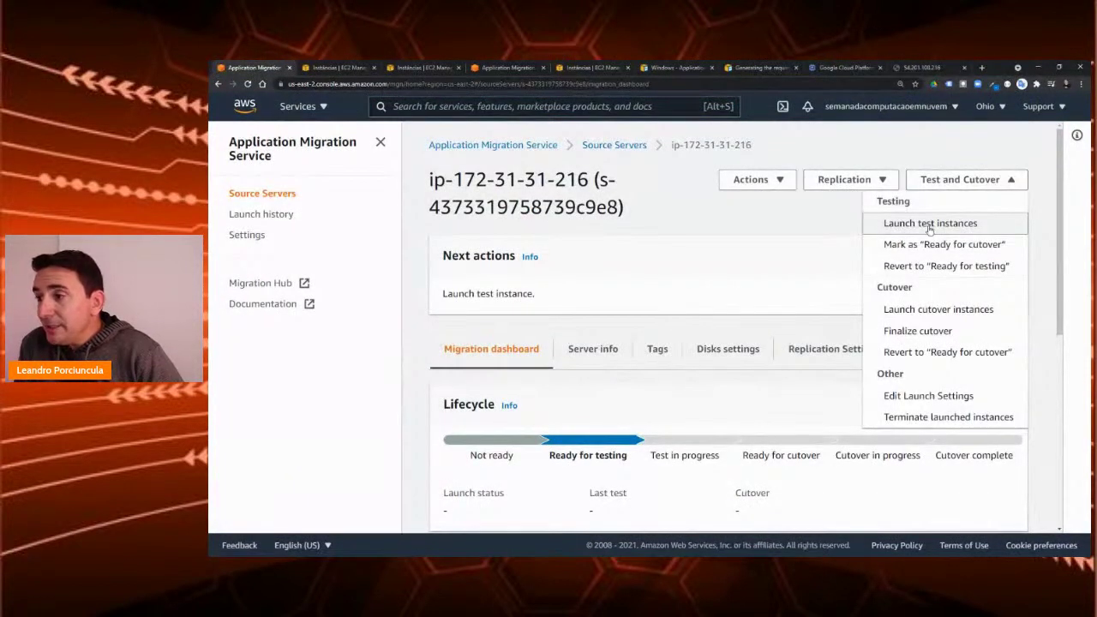
pyautogui.click(930, 225)
pyautogui.click(813, 395)
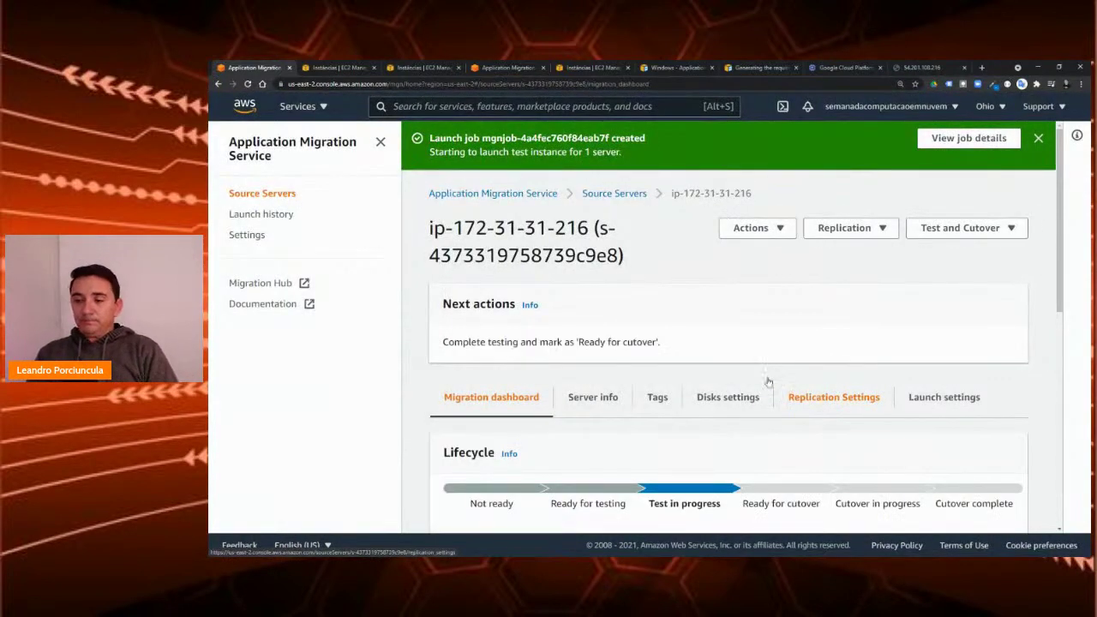
pyautogui.scroll(-2, 613, 435)
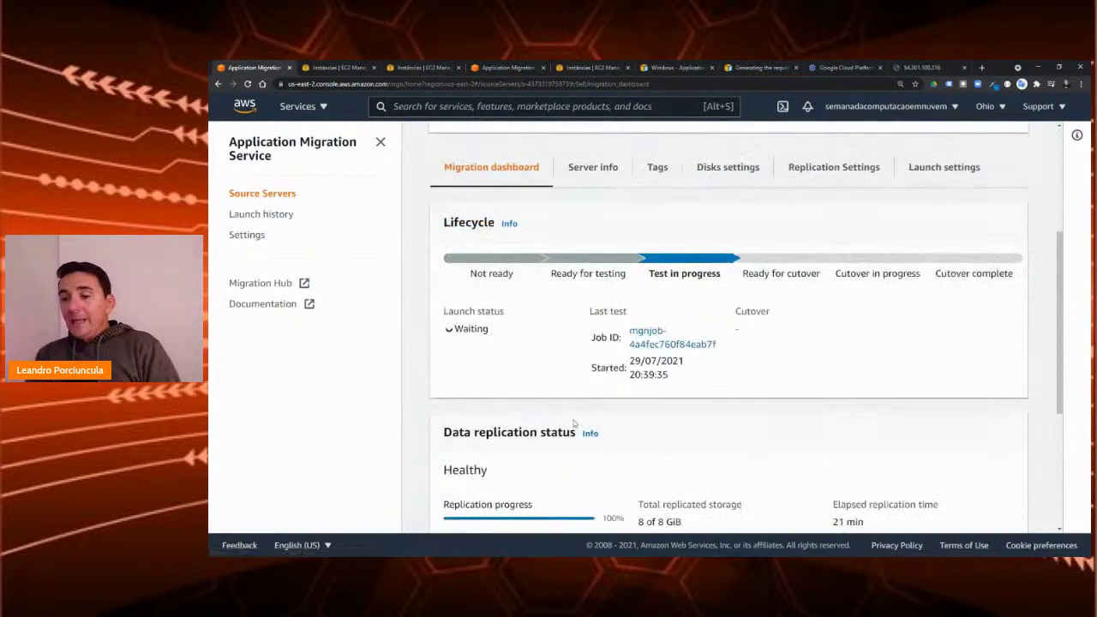
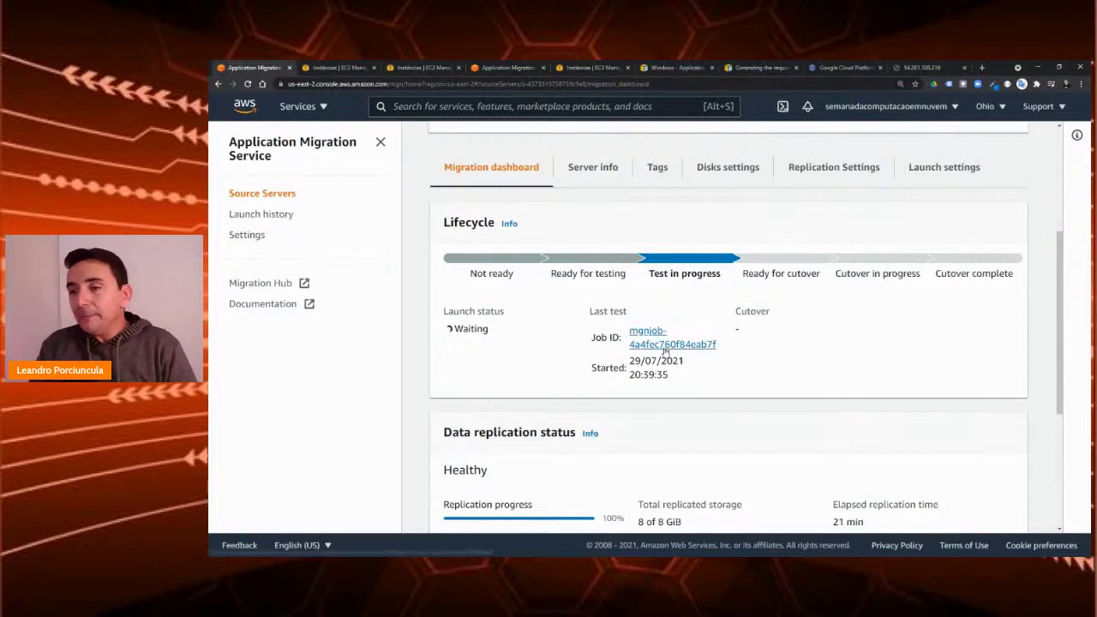
# Step: Check win-gcp's migration progress, then refresh the EC2 instances list
pyautogui.click(515, 68)
pyautogui.scroll(-1, 588, 383)
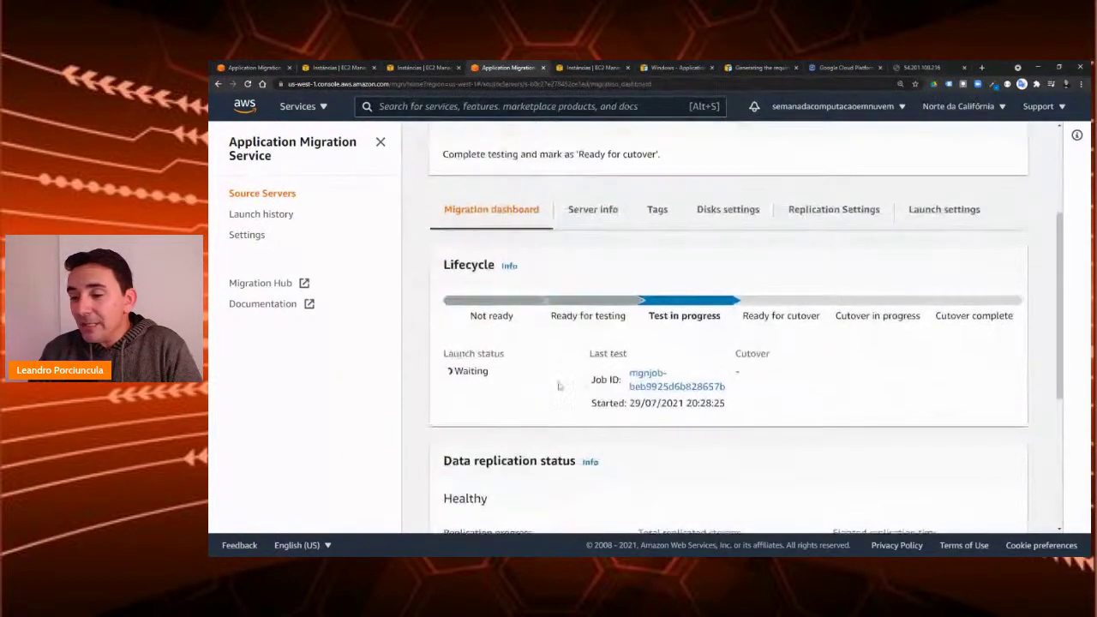
pyautogui.click(576, 68)
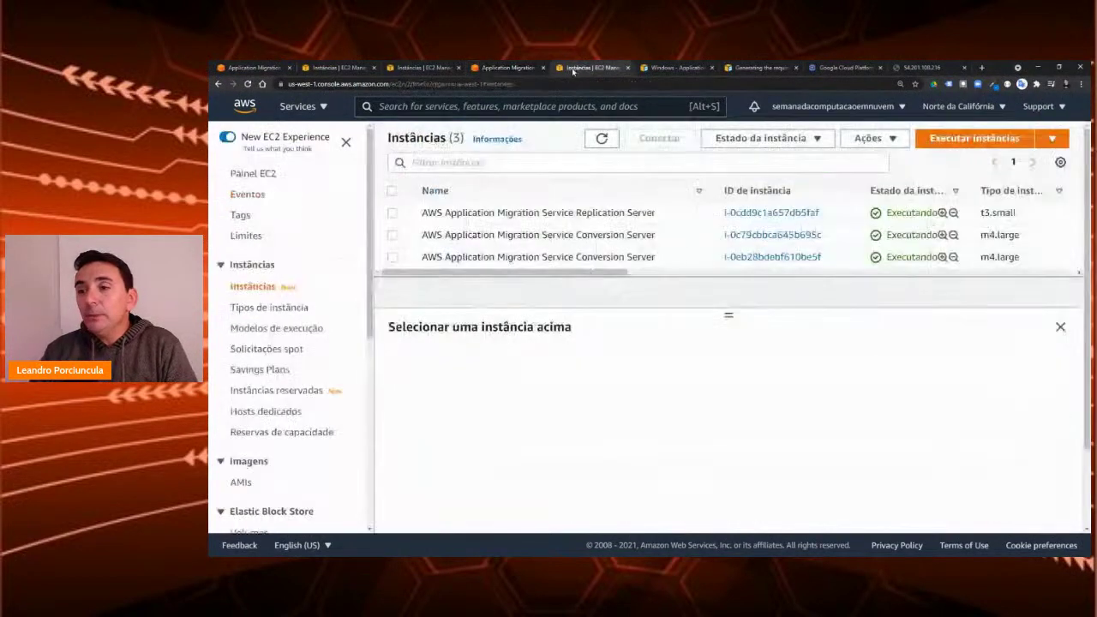
pyautogui.click(602, 138)
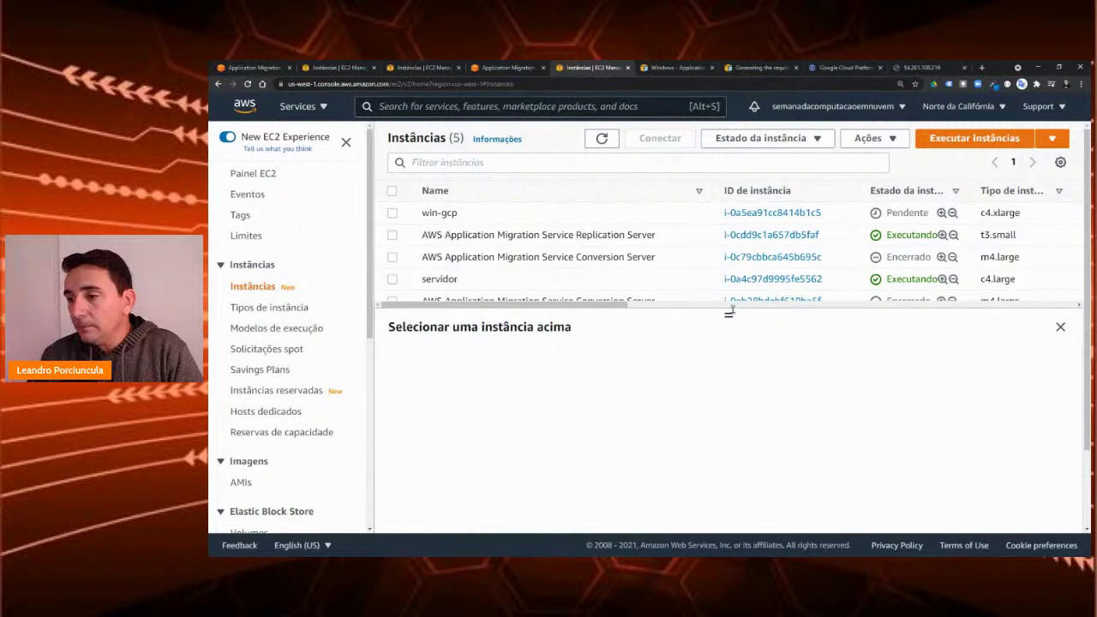
# Step: Show the servidor instance's details: running on c4.large with a private IPv4 address and no public one
pyautogui.moveTo(729, 314); pyautogui.dragTo(729, 364)
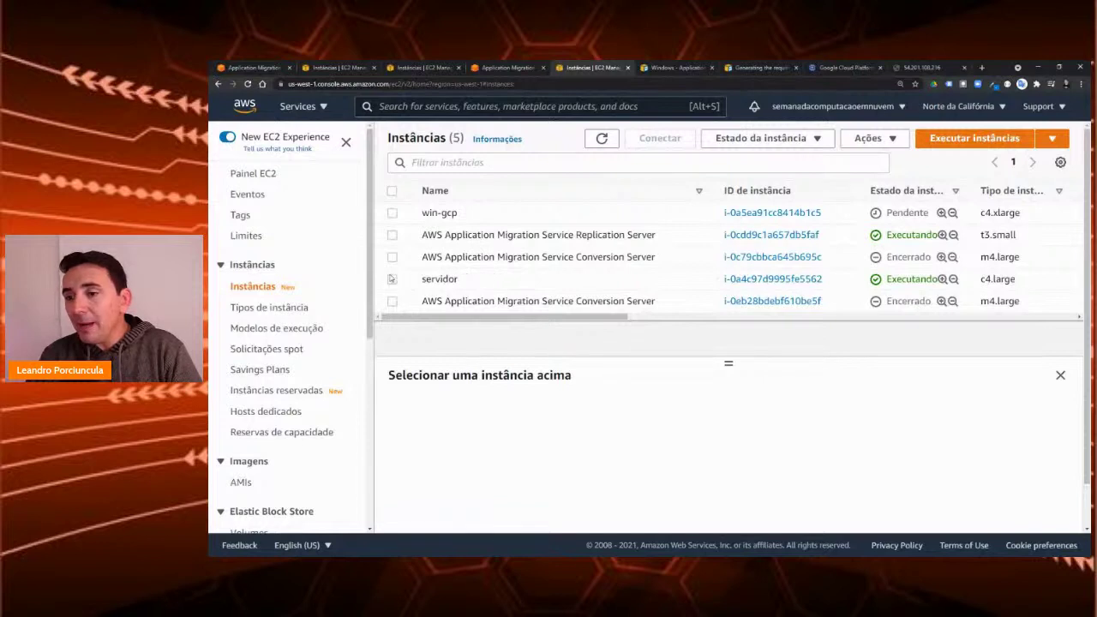
pyautogui.click(392, 279)
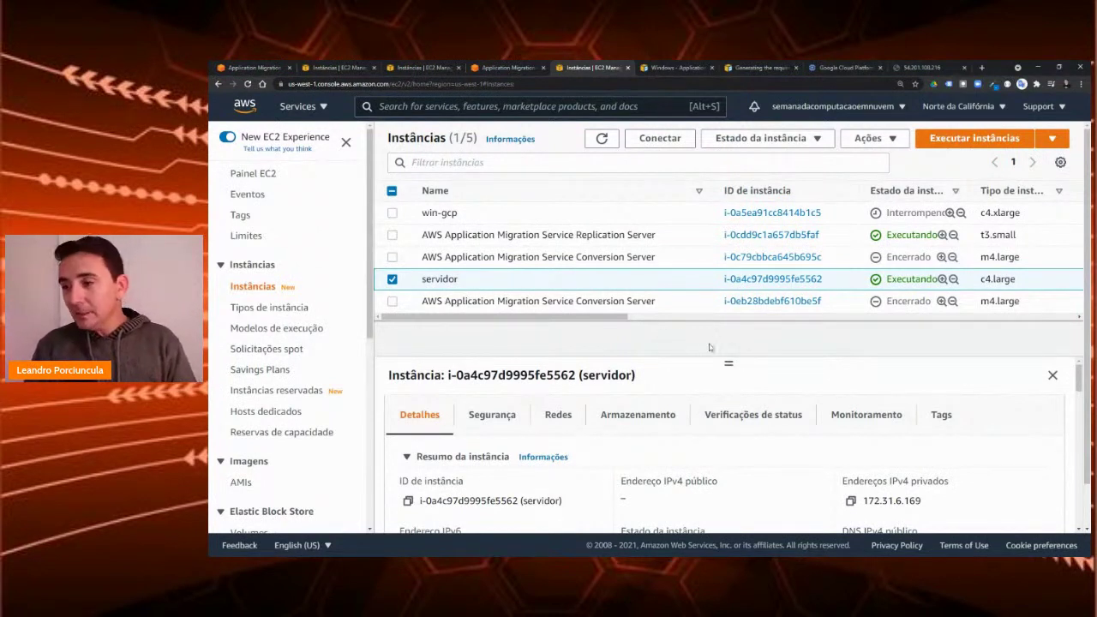
pyautogui.moveTo(729, 361); pyautogui.dragTo(728, 333)
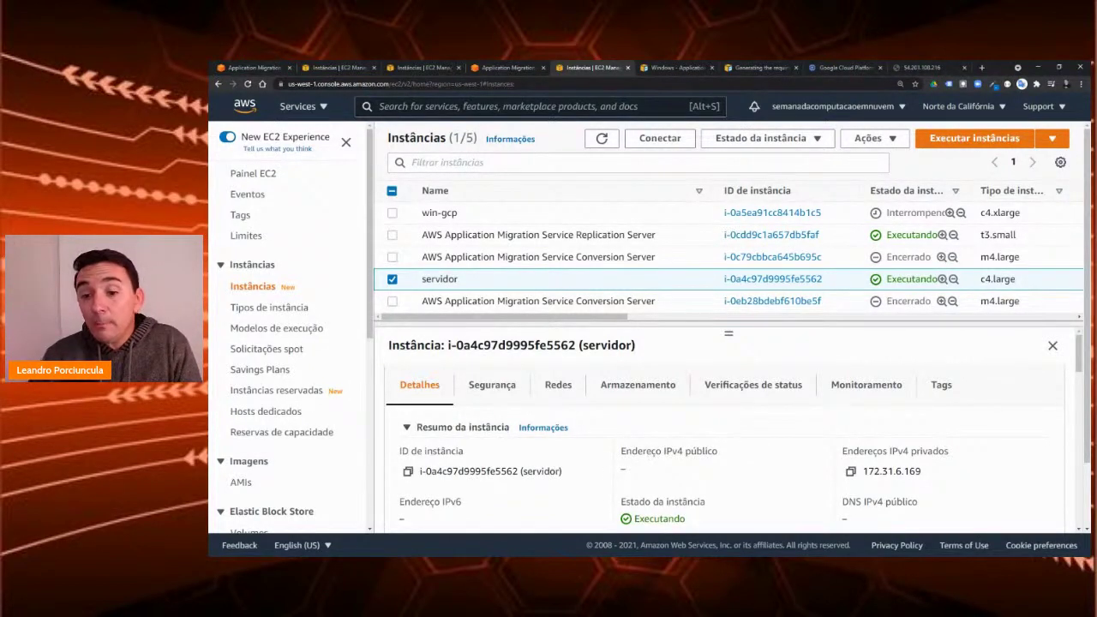
pyautogui.scroll(-3, 257, 400)
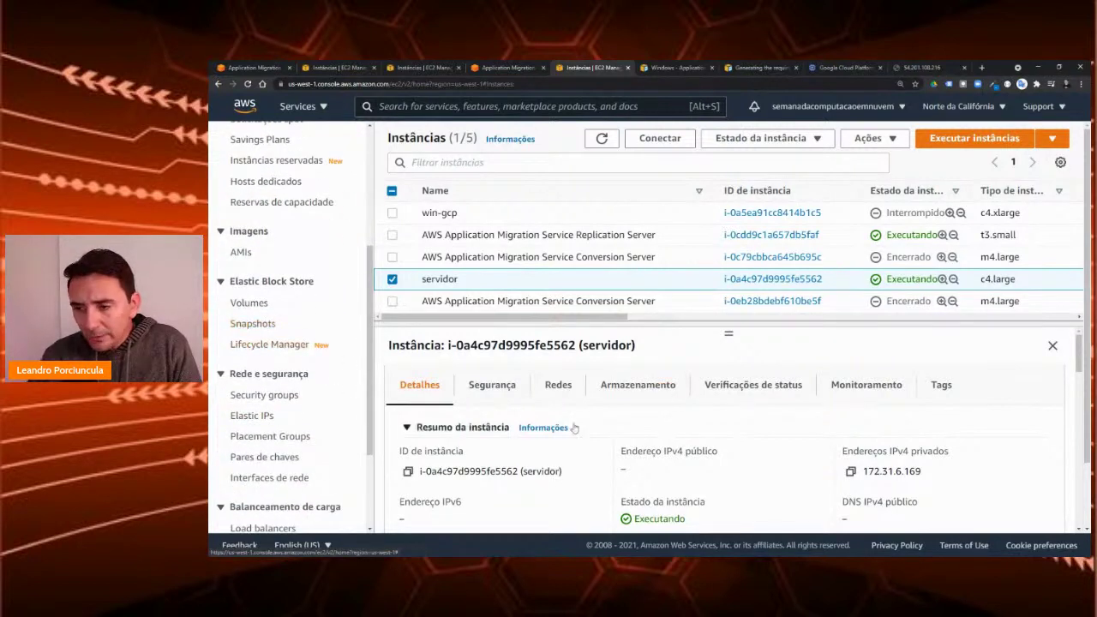
# Step: Allocate a new Elastic IP address, 54.241.125.213
pyautogui.click(243, 416)
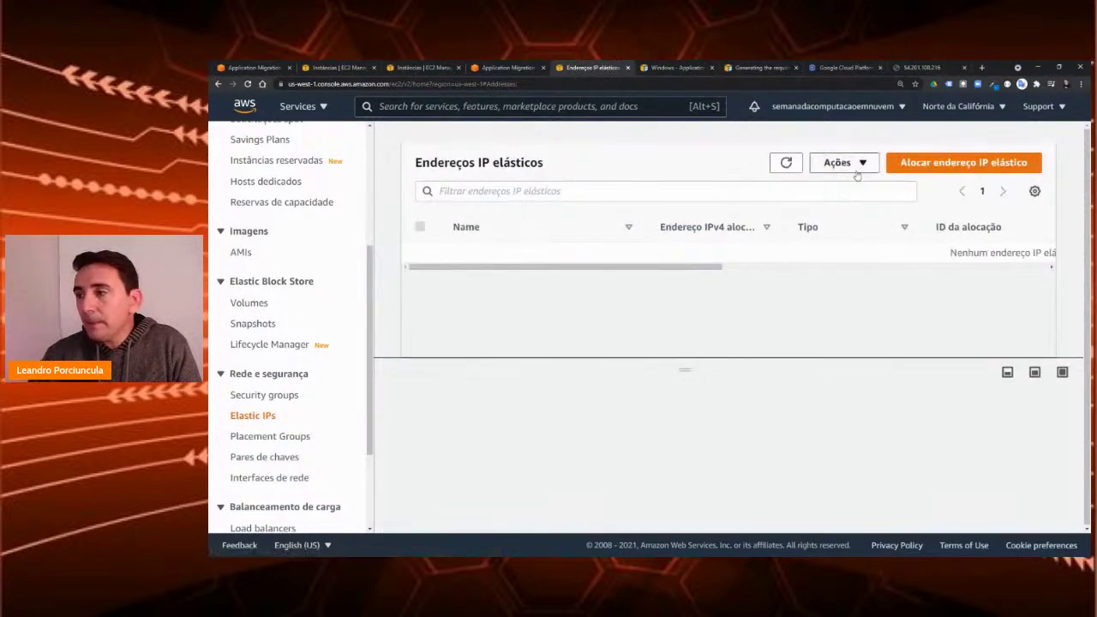
pyautogui.click(856, 163)
pyautogui.click(923, 168)
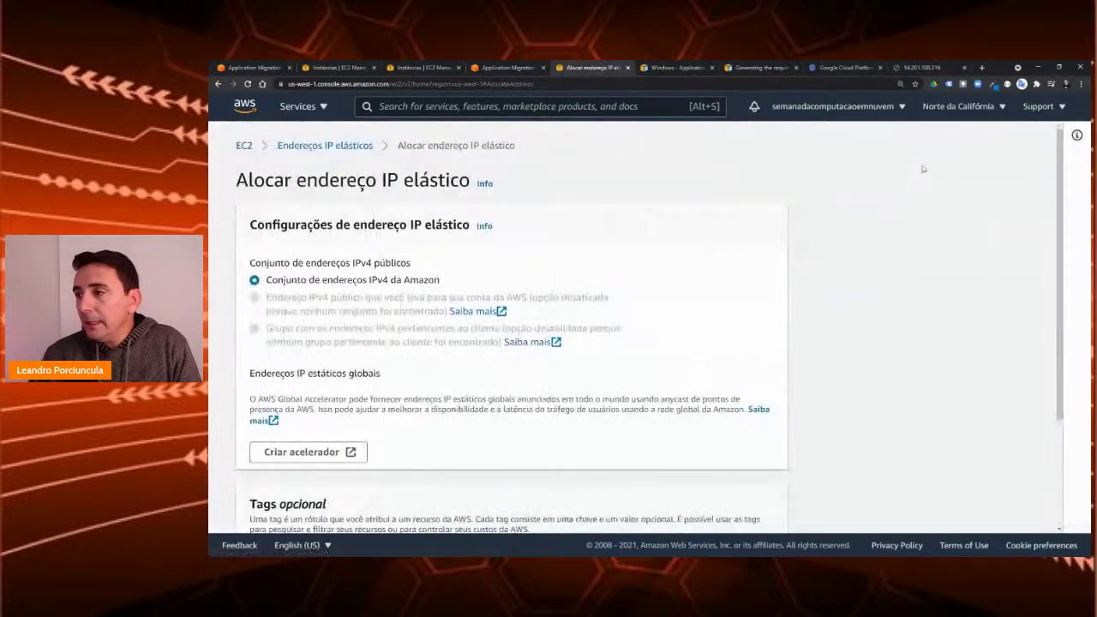
pyautogui.scroll(-3, 546, 455)
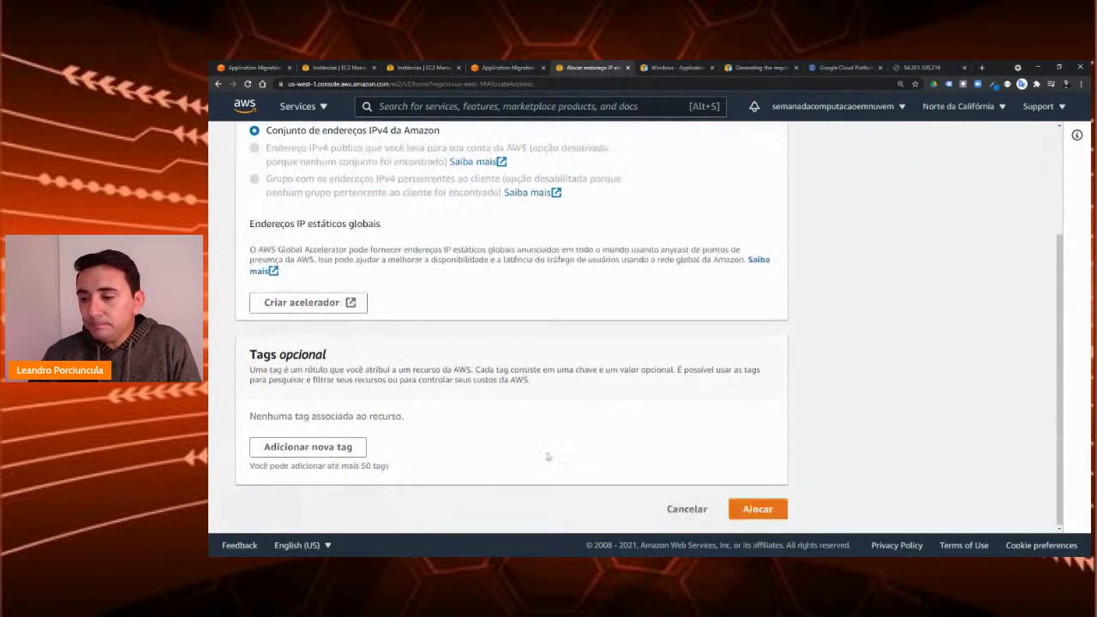
pyautogui.click(758, 509)
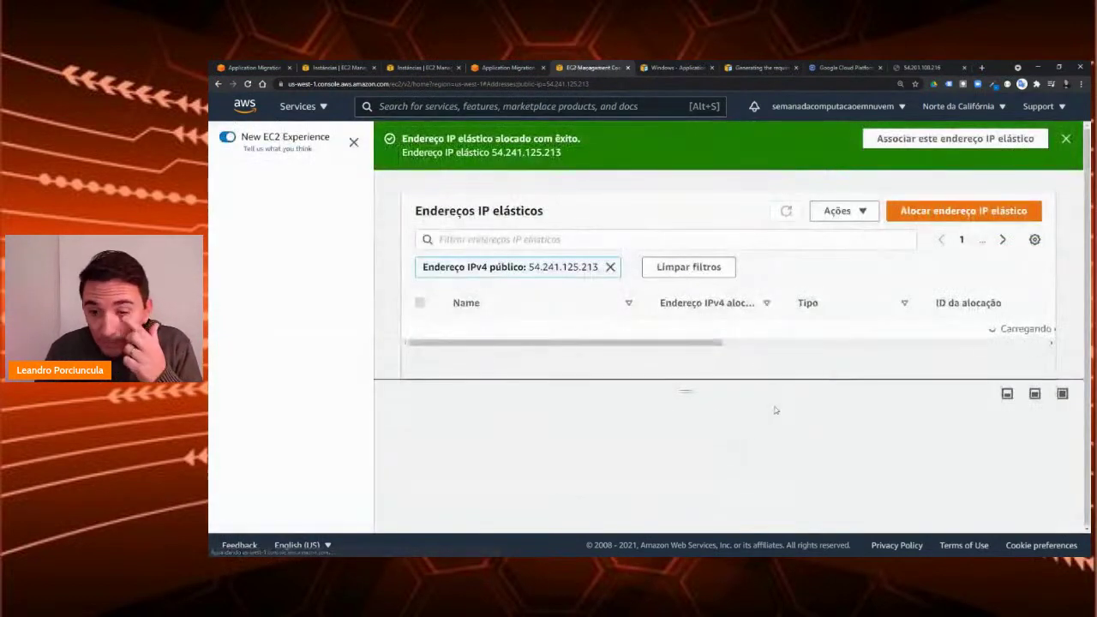
# Step: Associate 54.241.125.213 with the servidor instance and copy the address
pyautogui.click(861, 212)
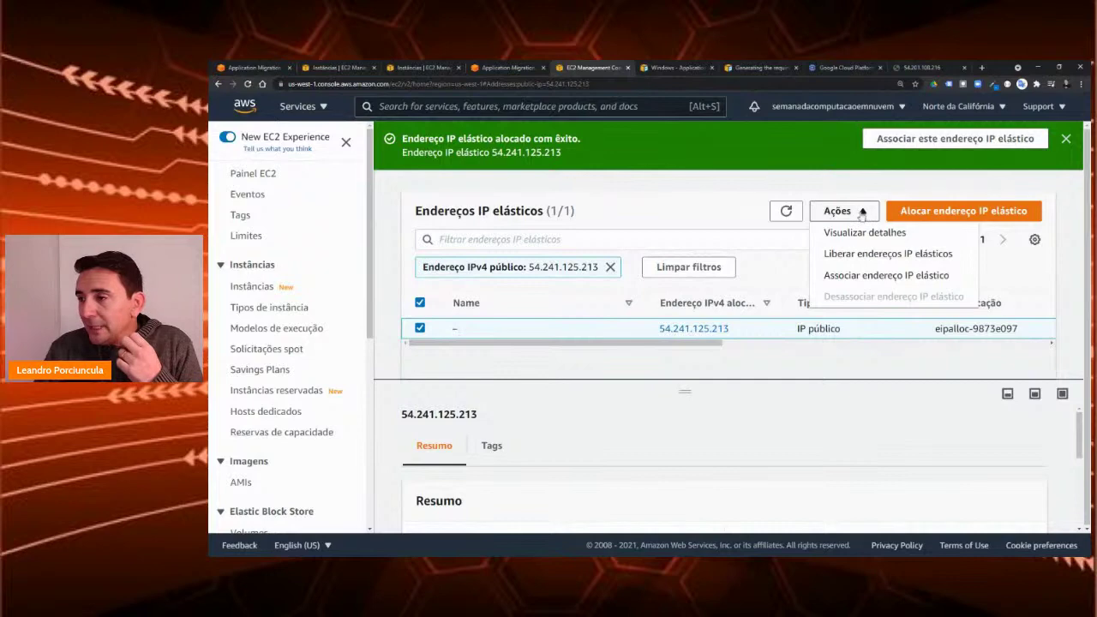
pyautogui.click(857, 275)
pyautogui.scroll(-1, 448, 368)
pyautogui.click(446, 344)
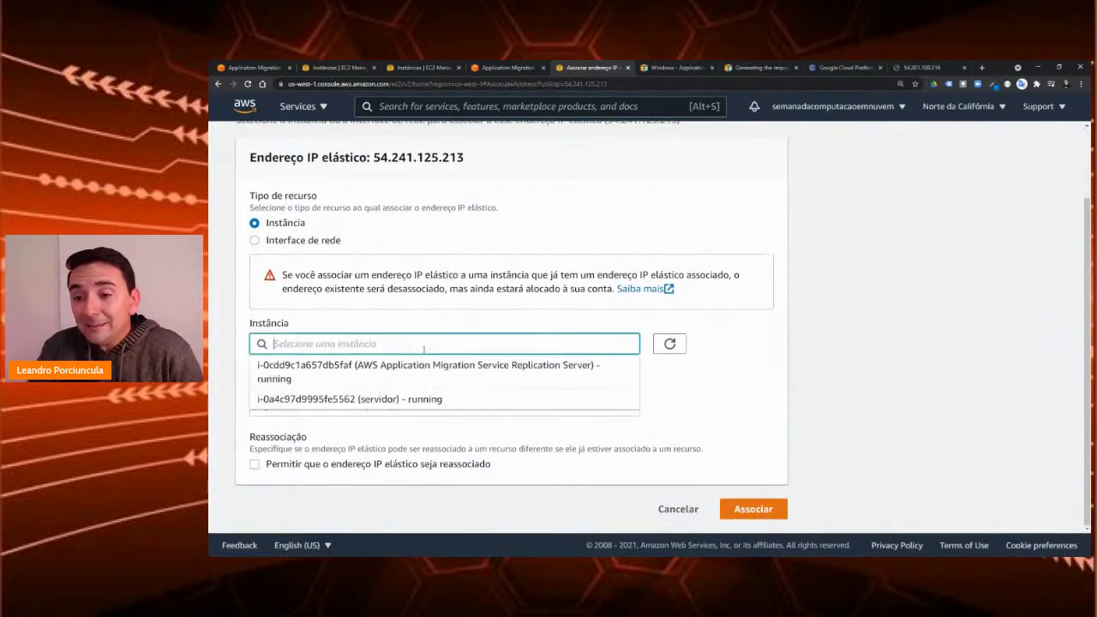
pyautogui.click(364, 400)
pyautogui.click(759, 512)
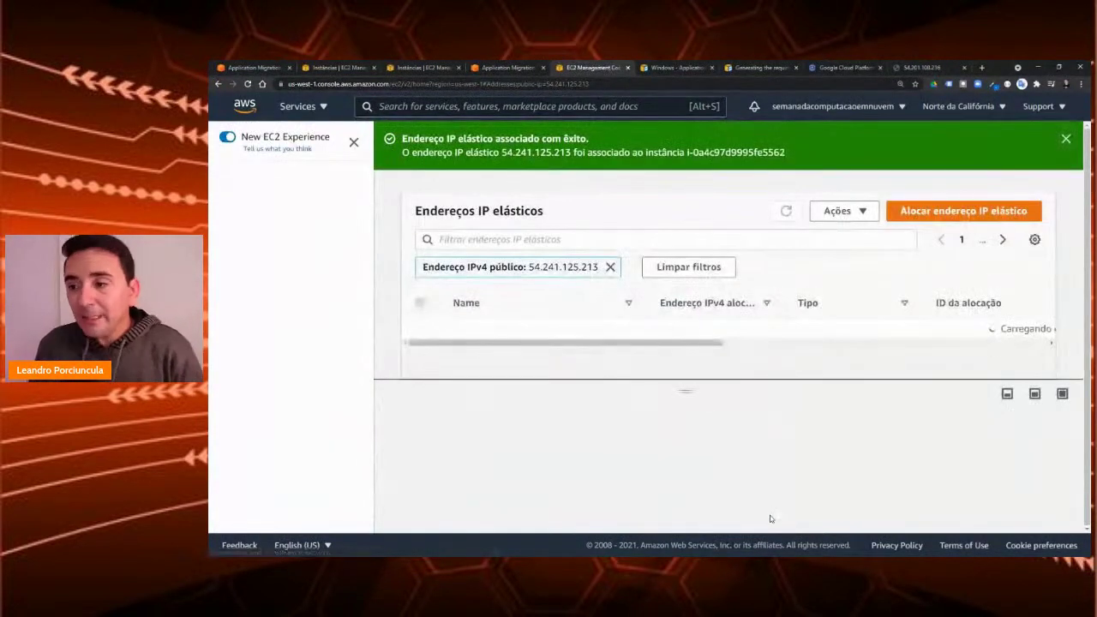
pyautogui.moveTo(655, 329); pyautogui.dragTo(727, 330)
pyautogui.hotkey('ctrl', 'c')
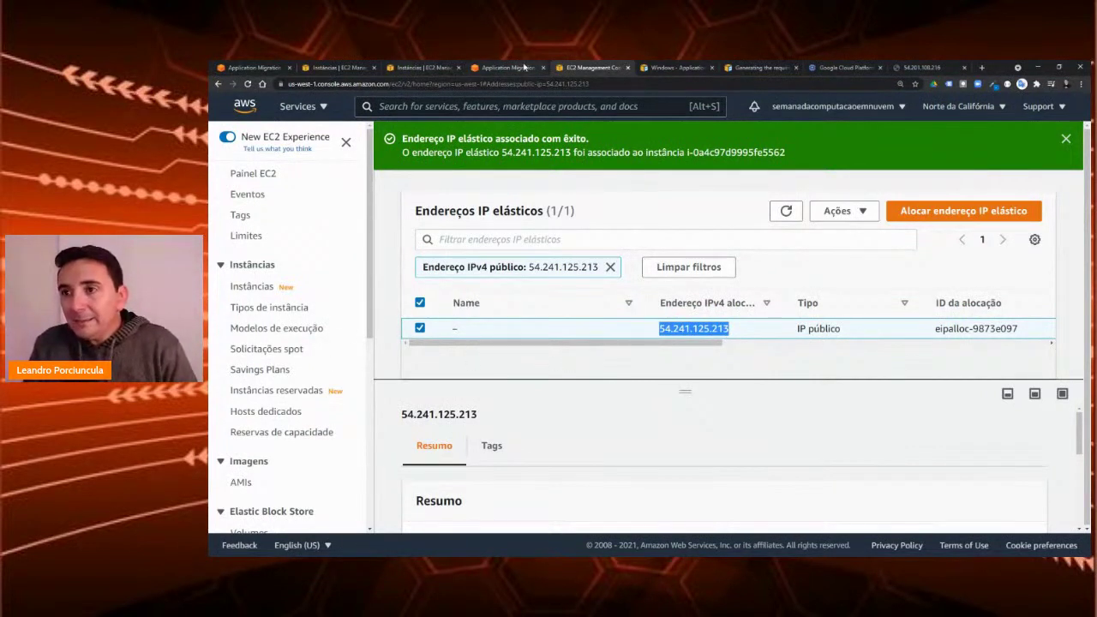
pyautogui.click(251, 287)
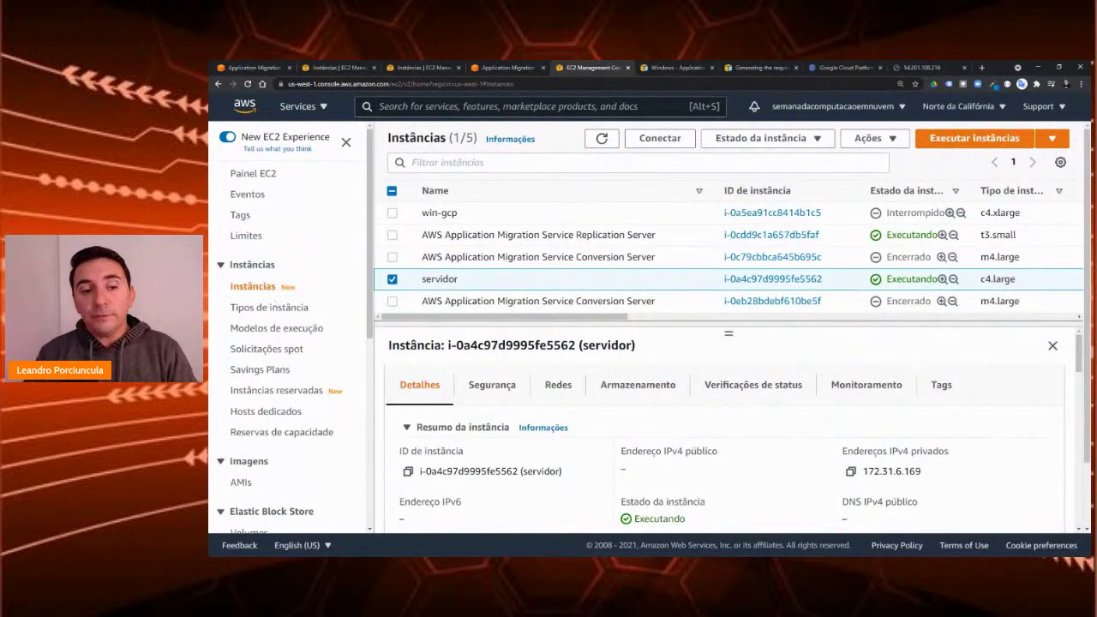
# Step: Review the inbound security group rules for servidor
pyautogui.click(496, 388)
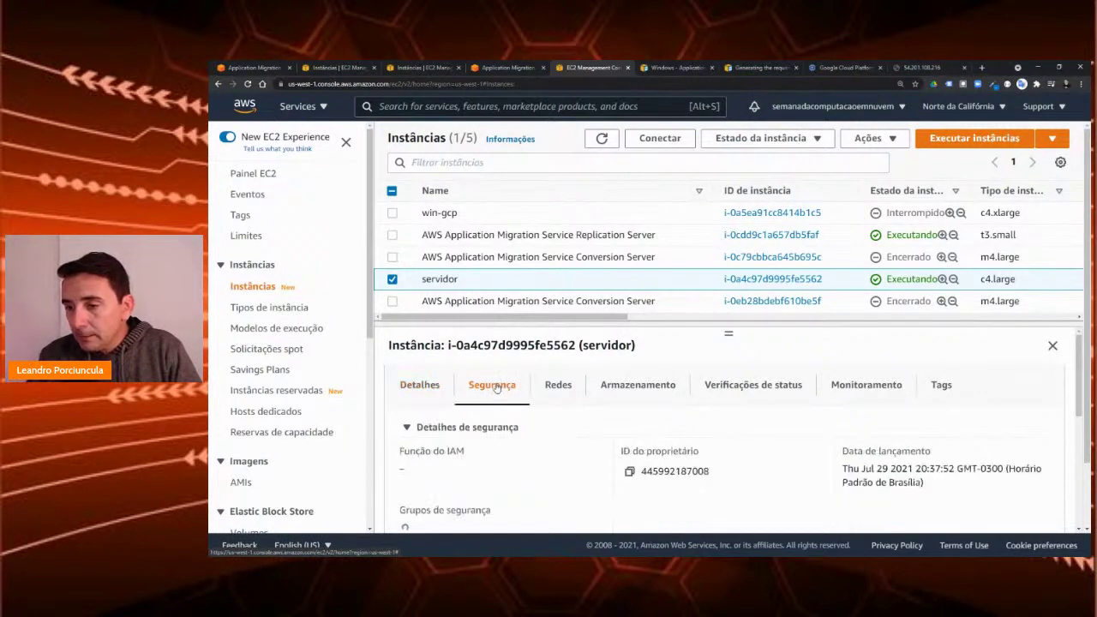
pyautogui.scroll(-3, 558, 429)
pyautogui.scroll(-2, 497, 446)
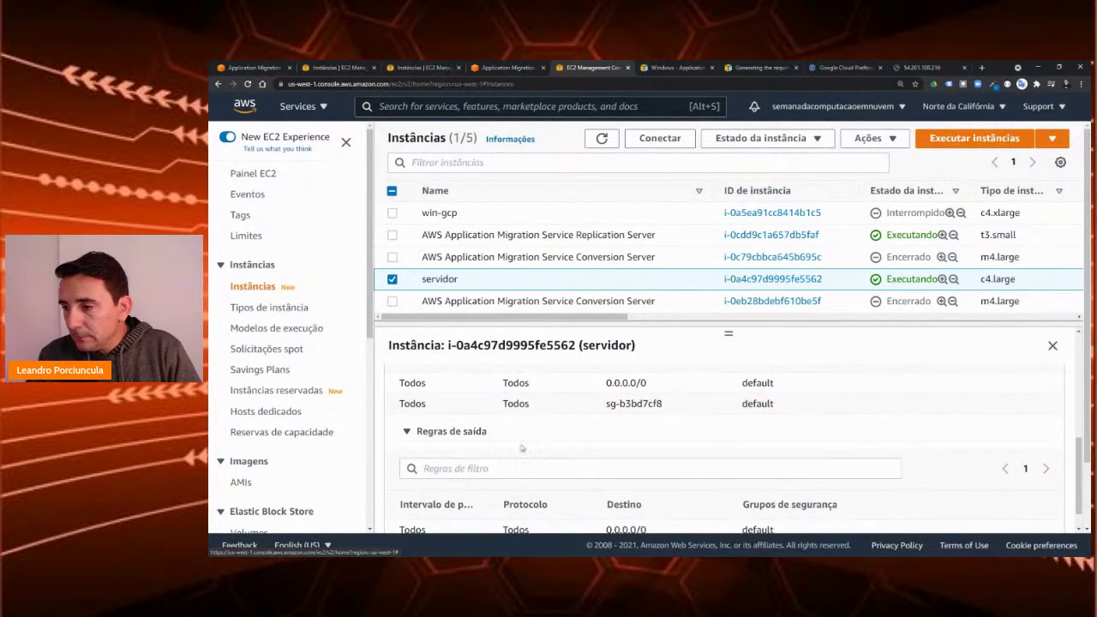
pyautogui.scroll(2, 497, 447)
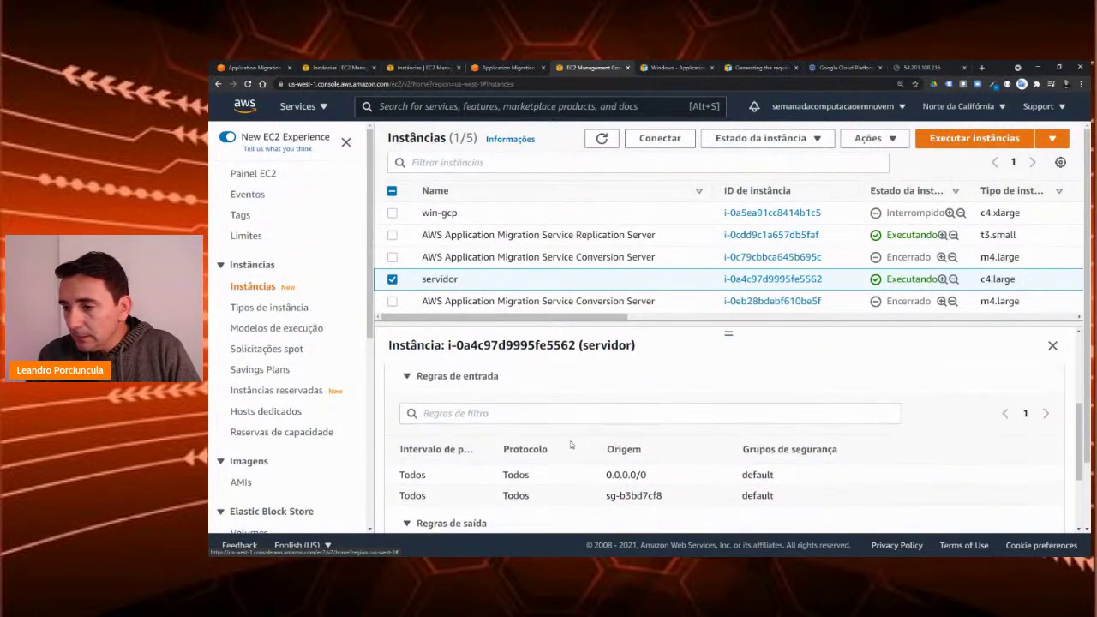
# Step: Load 54.241.125.213 in a new browser tab; the request times out
pyautogui.click(981, 67)
pyautogui.click(821, 81)
pyautogui.hotkey('ctrl', 'v')
pyautogui.press('Return')
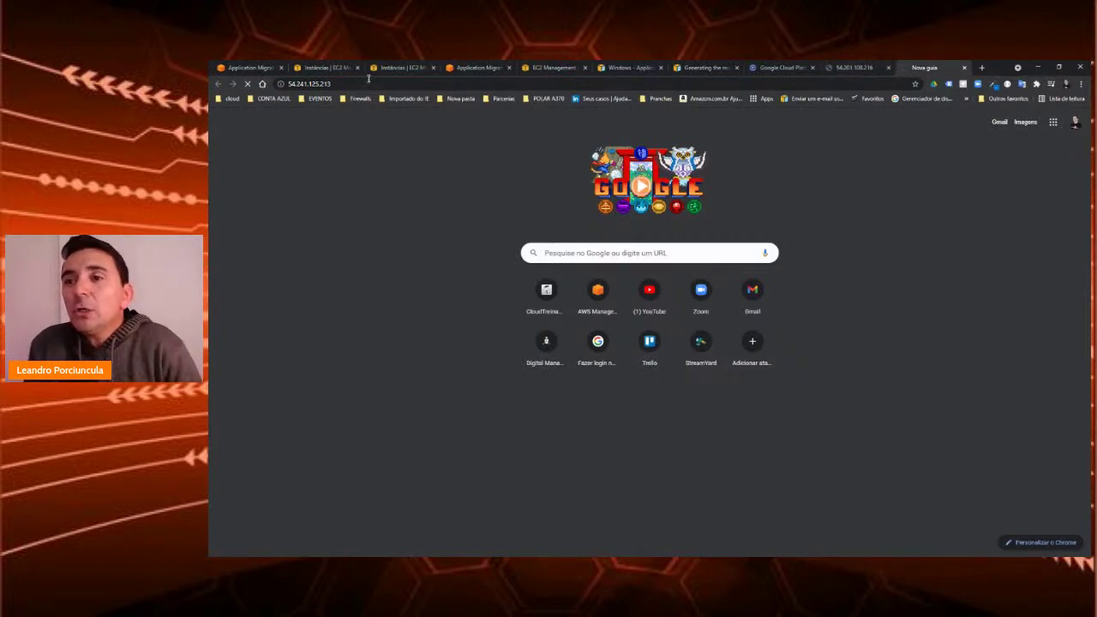
# Step: Check win-gcp's migration page, the source terminal and the site tab, then view the Oregon instances
pyautogui.click(472, 68)
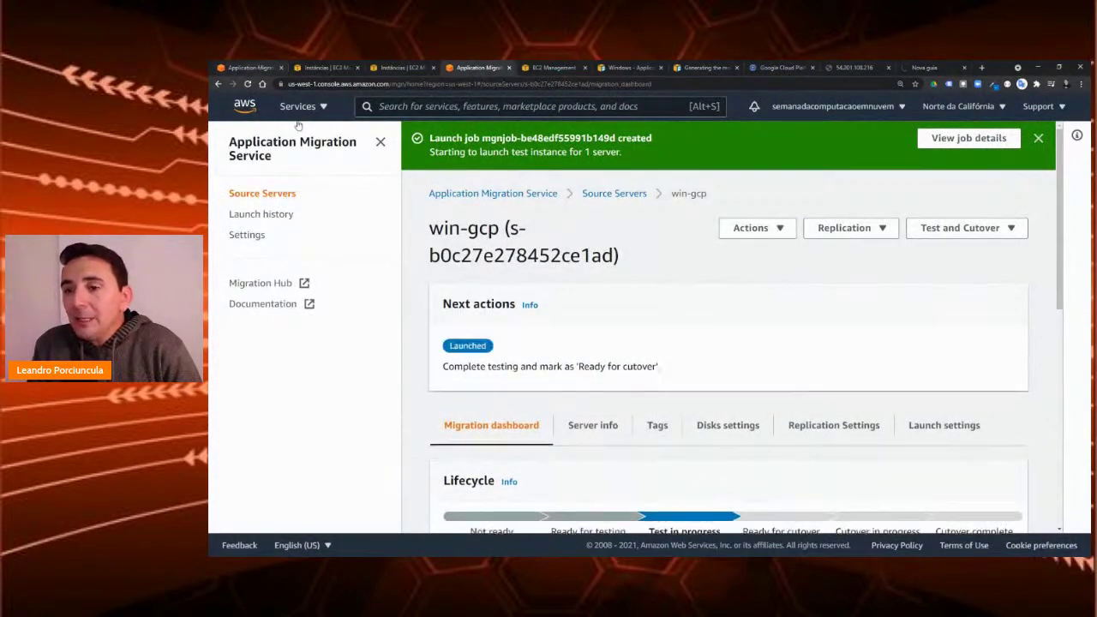
pyautogui.scroll(-3, 541, 417)
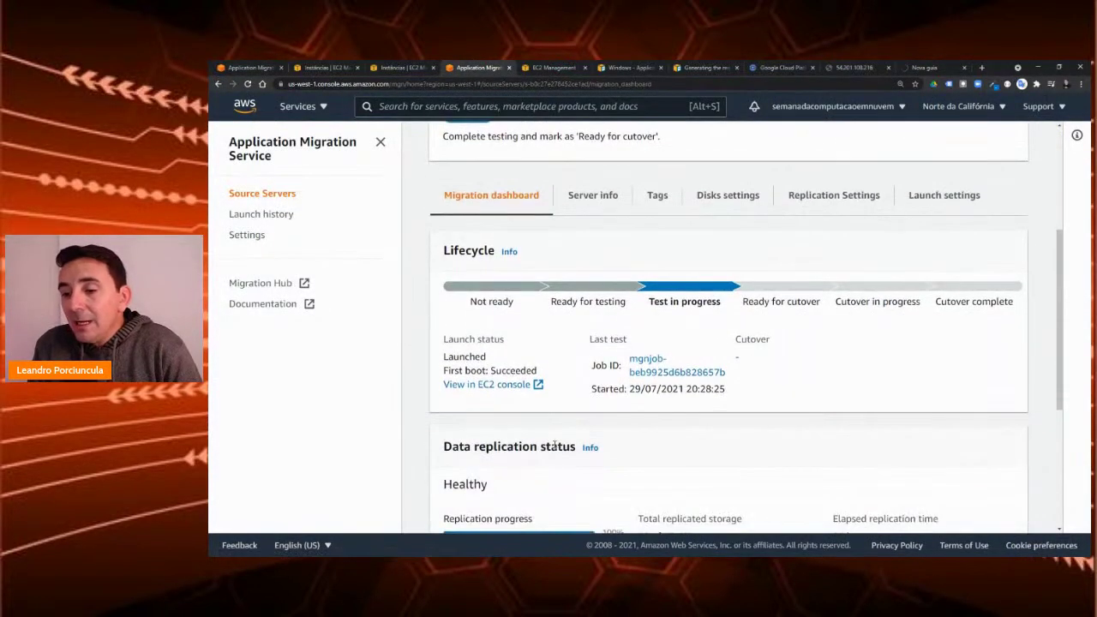
pyautogui.scroll(-2, 555, 447)
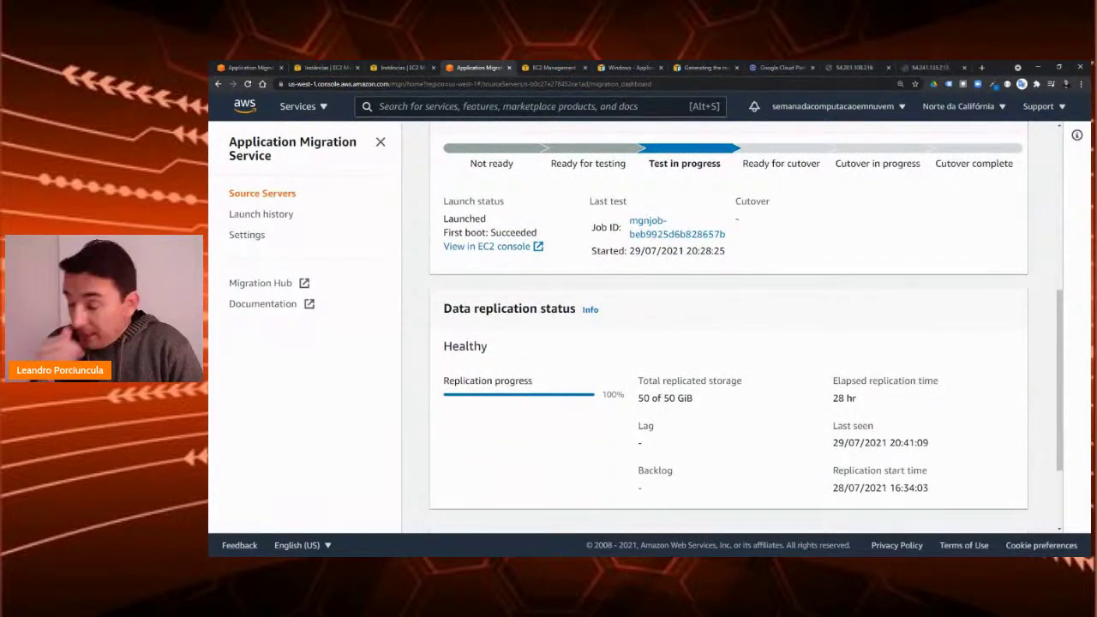
pyautogui.hotkey('alt', 'Tab')
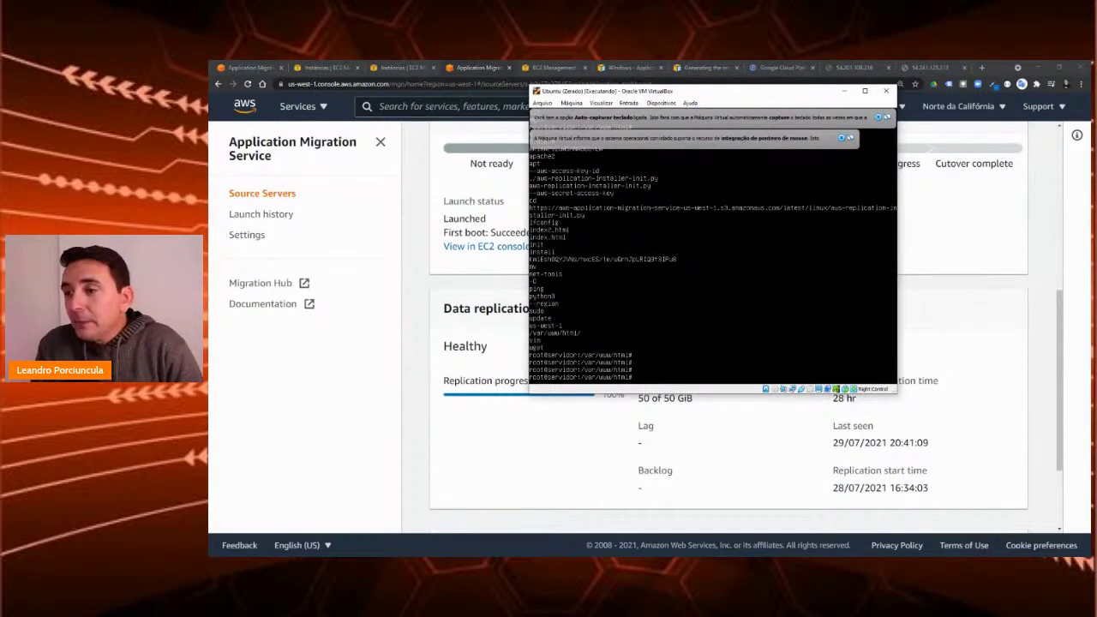
pyautogui.click(406, 411)
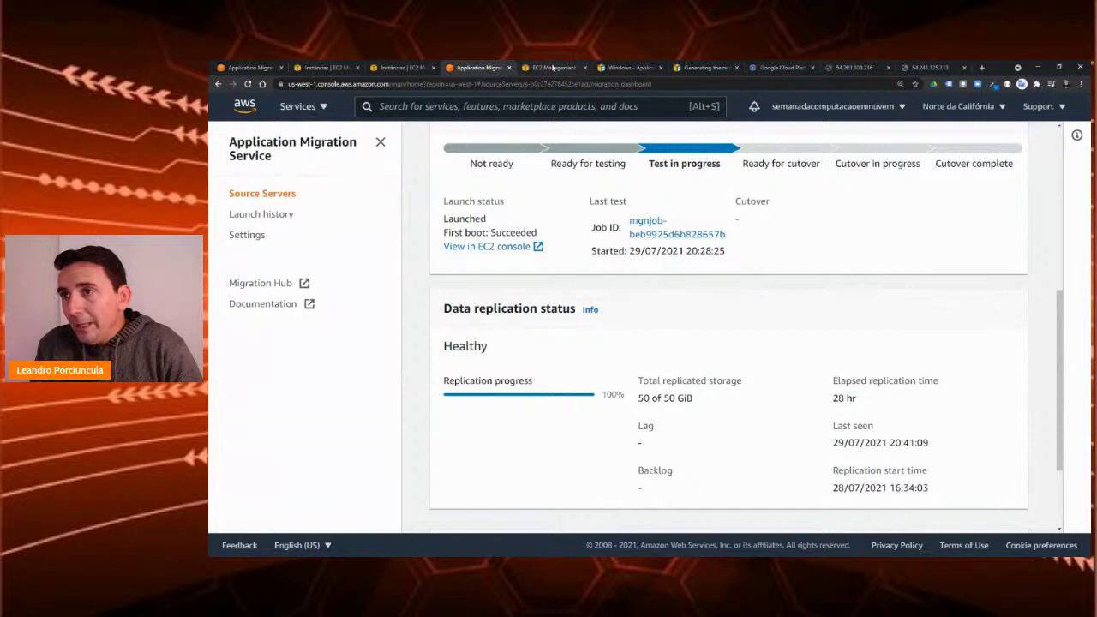
pyautogui.click(913, 68)
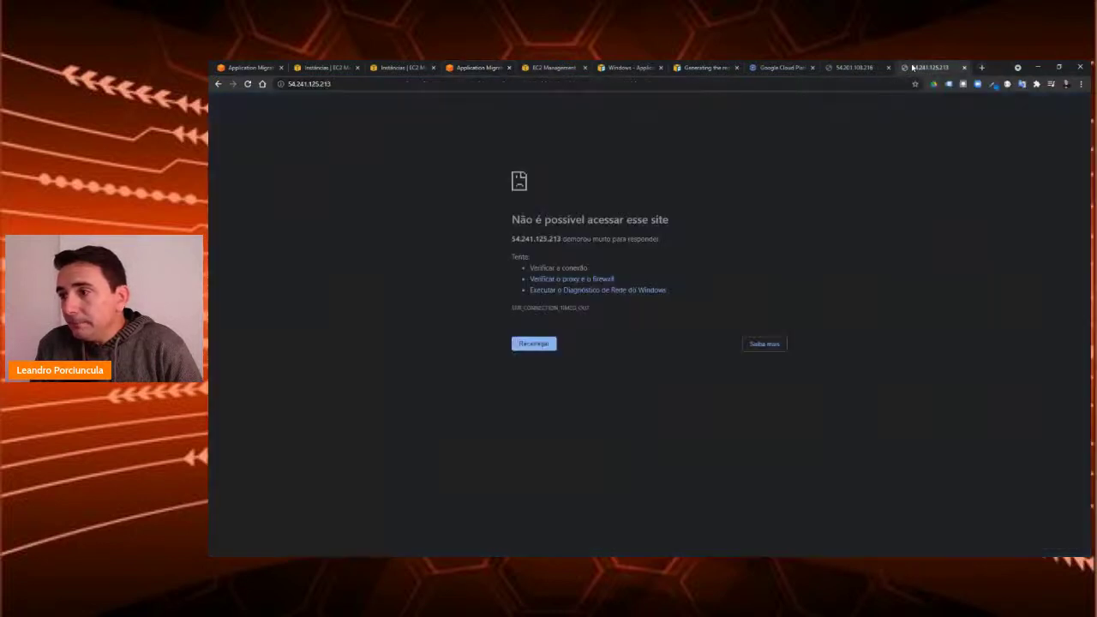
pyautogui.click(461, 67)
pyautogui.scroll(2, 588, 254)
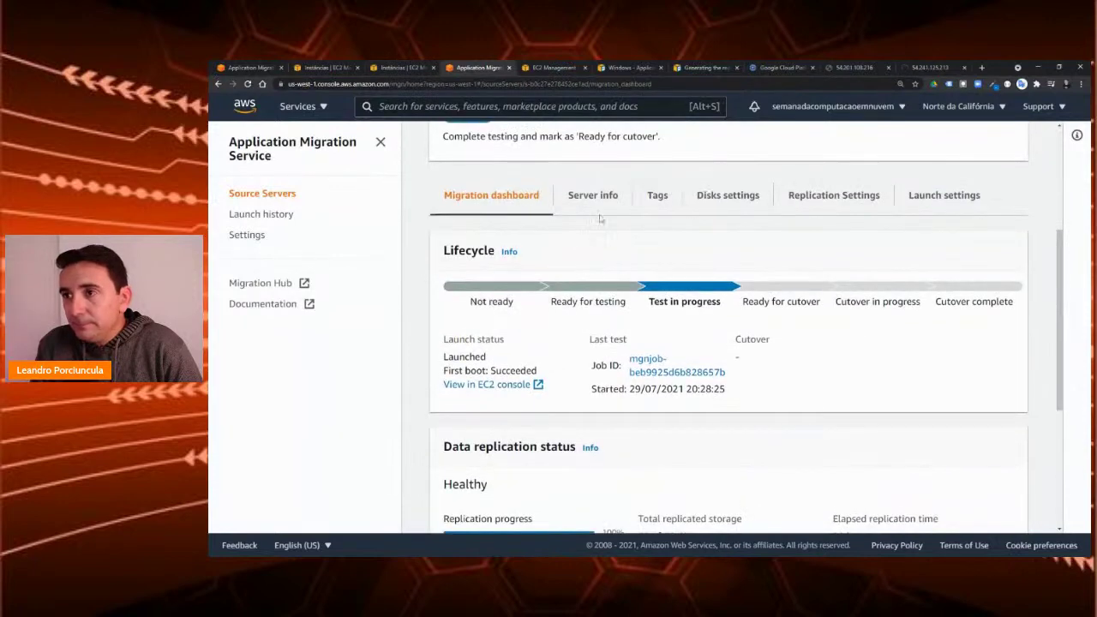
pyautogui.click(390, 67)
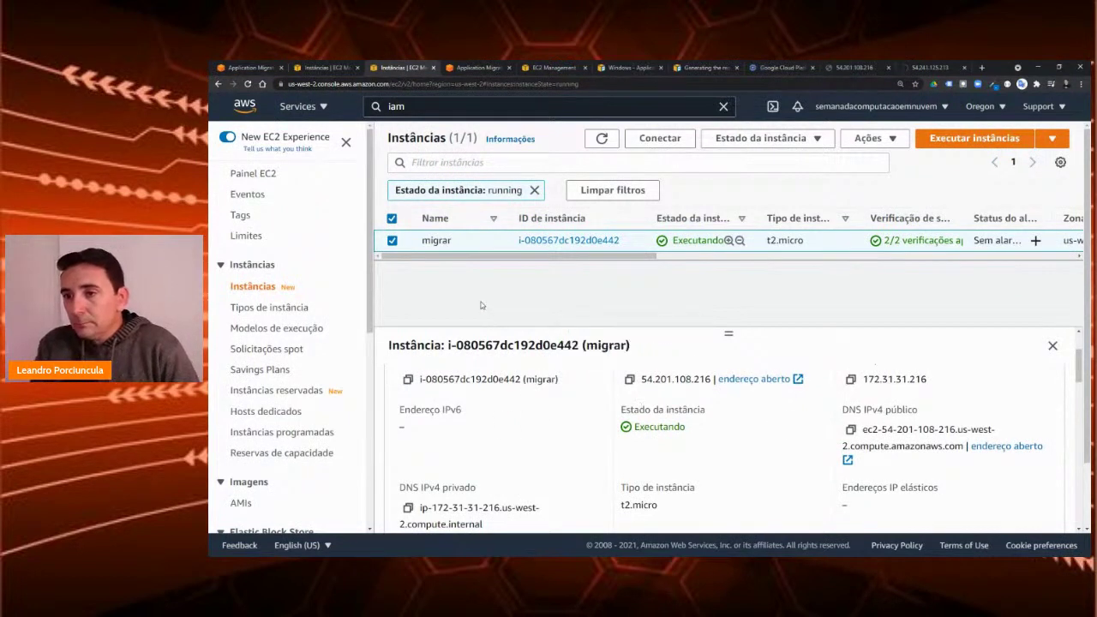
# Step: Refresh the California instances and select win-gcp instead of servidor
pyautogui.click(570, 66)
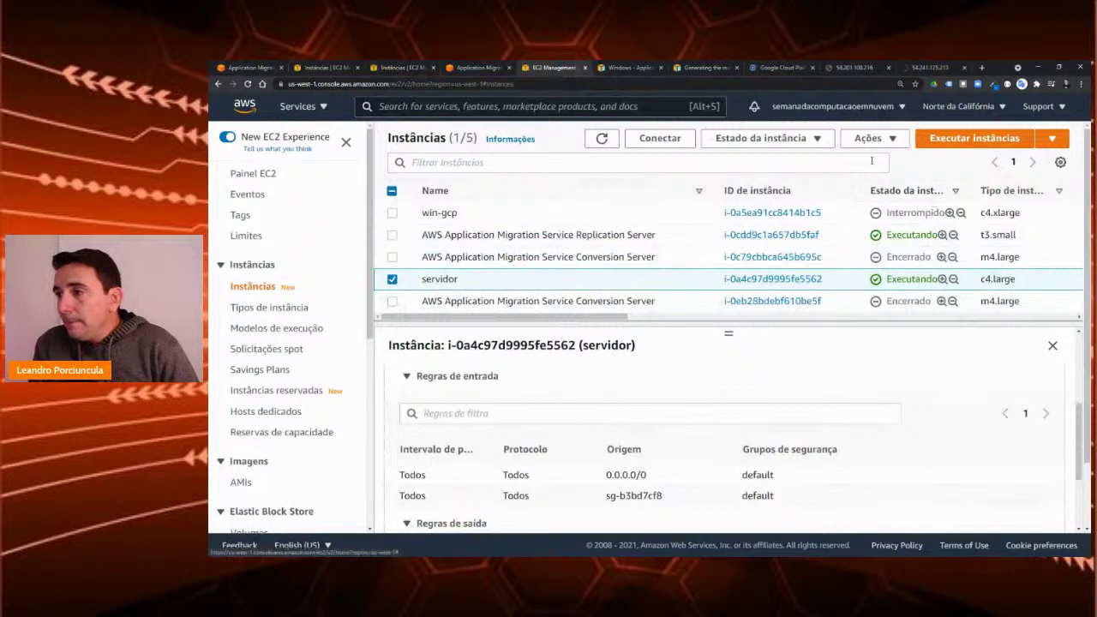
pyautogui.click(602, 139)
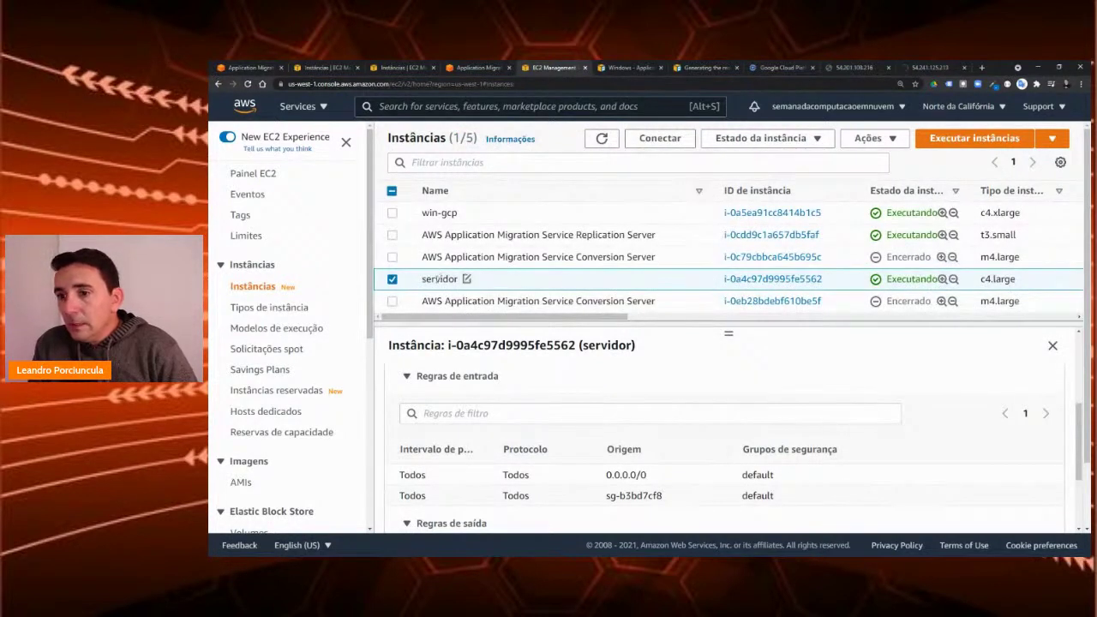
pyautogui.click(392, 278)
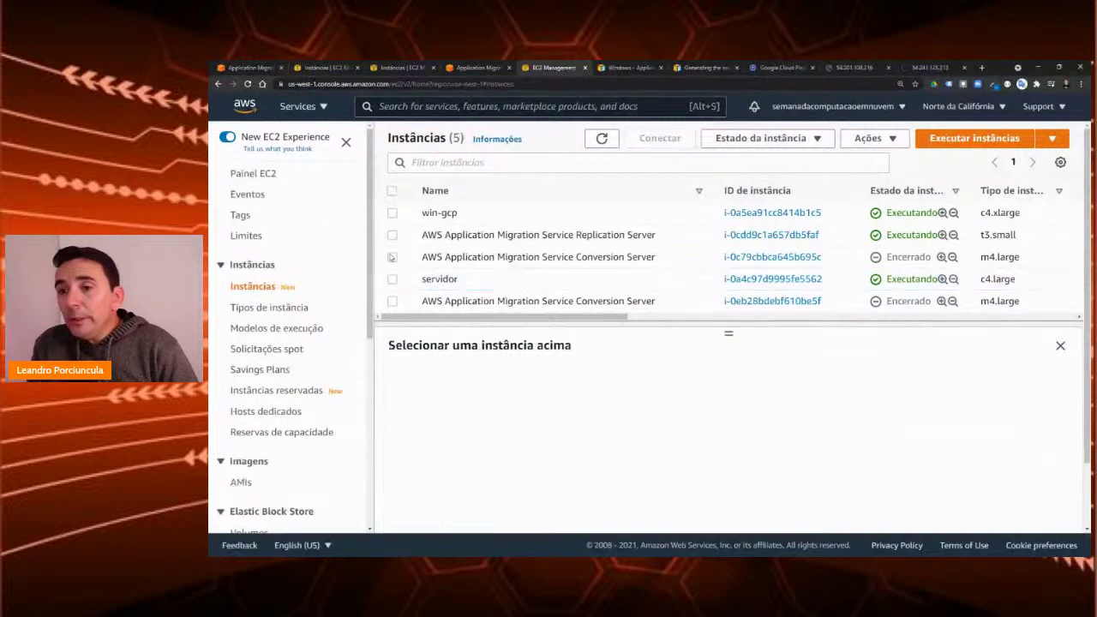
pyautogui.click(392, 214)
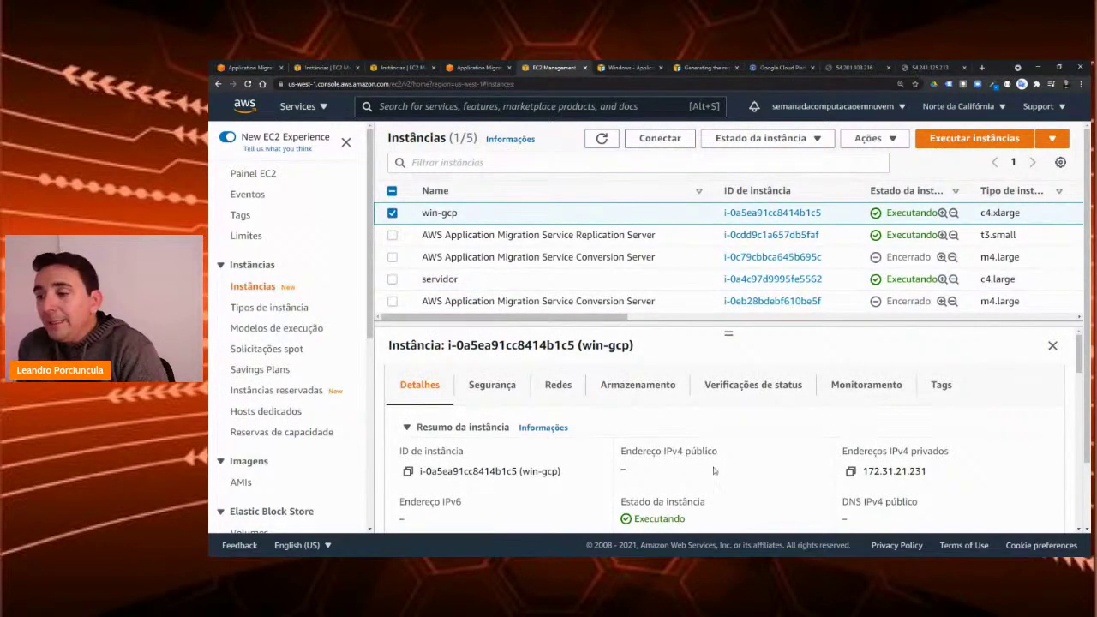
pyautogui.scroll(-1, 274, 420)
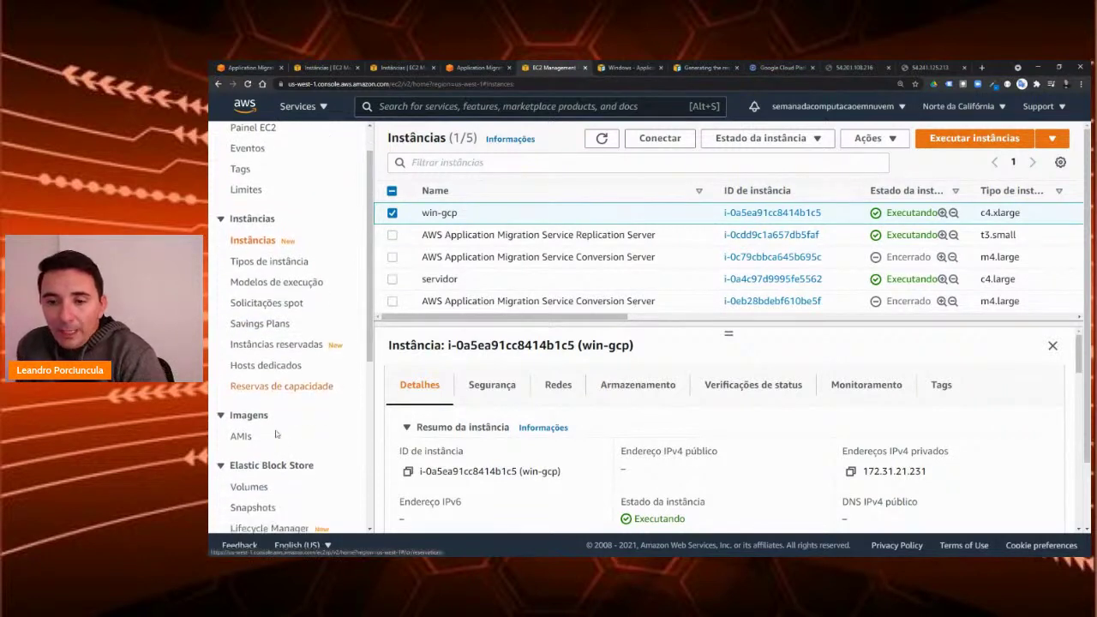
pyautogui.scroll(-3, 268, 356)
# Step: Allocate another new Elastic IP address, 54.183.86.93
pyautogui.click(253, 463)
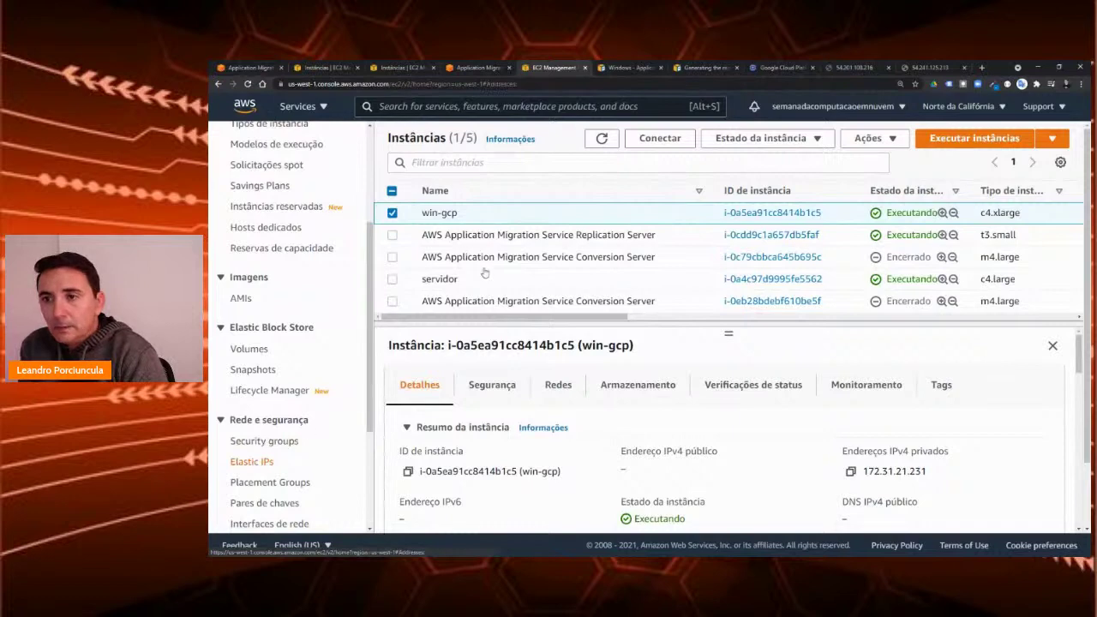
pyautogui.click(973, 211)
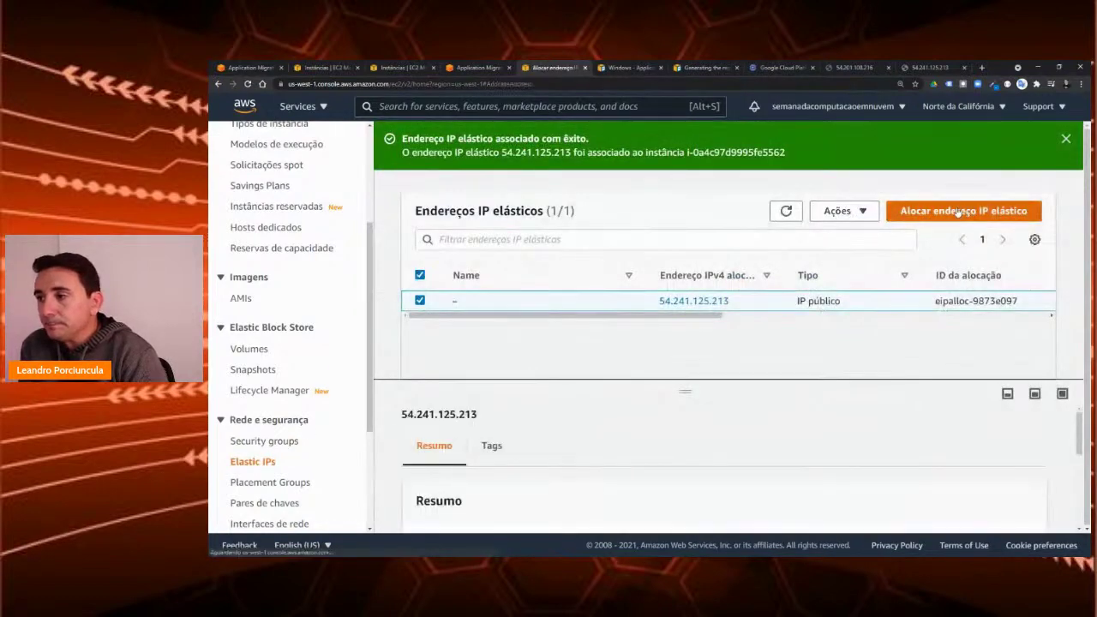
pyautogui.scroll(-3, 765, 481)
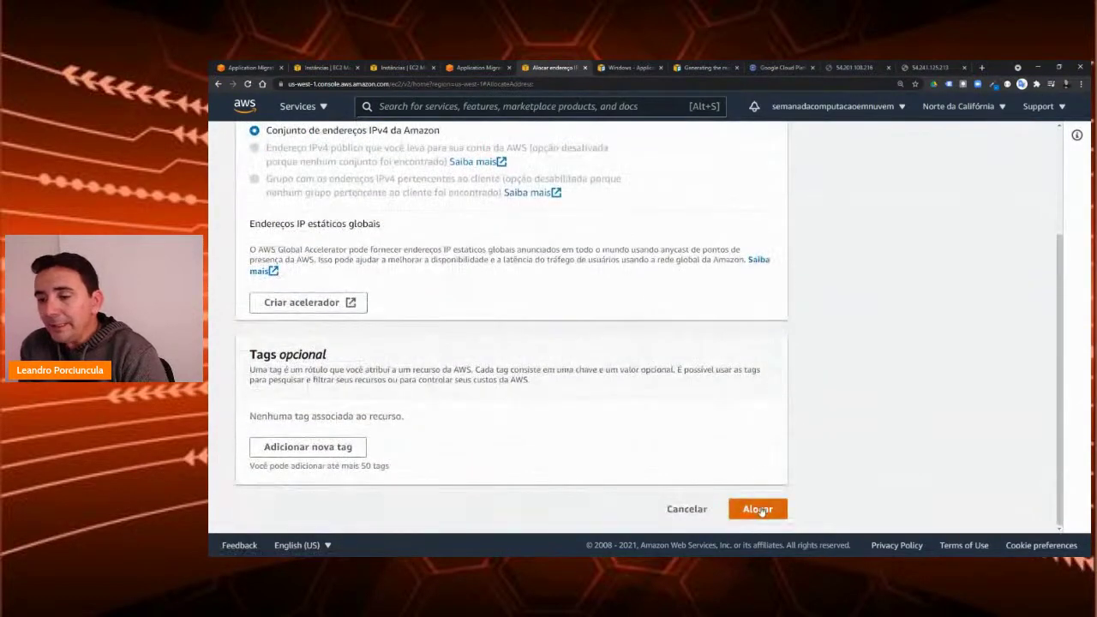
pyautogui.click(758, 510)
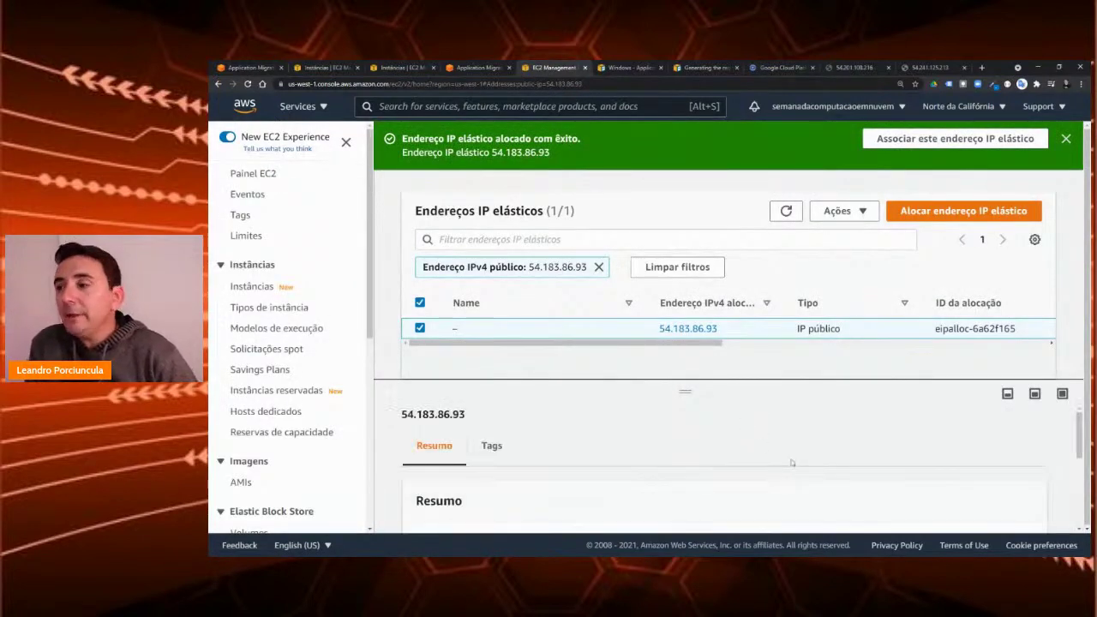
# Step: Associate Elastic IP 54.183.86.93 with the win-gcp instance
pyautogui.click(842, 212)
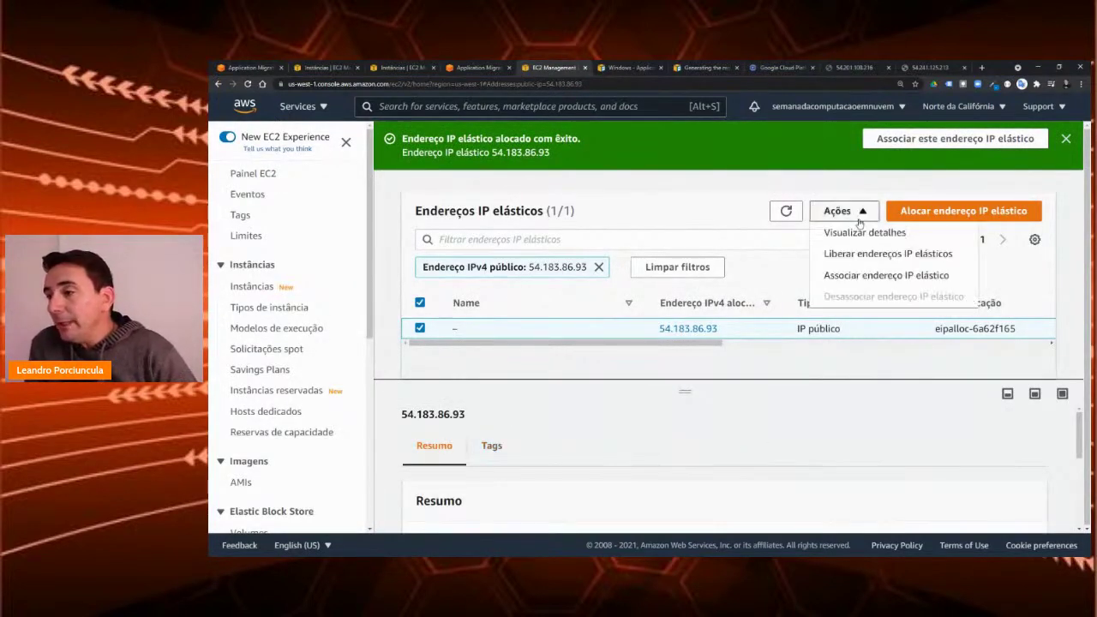
pyautogui.click(861, 276)
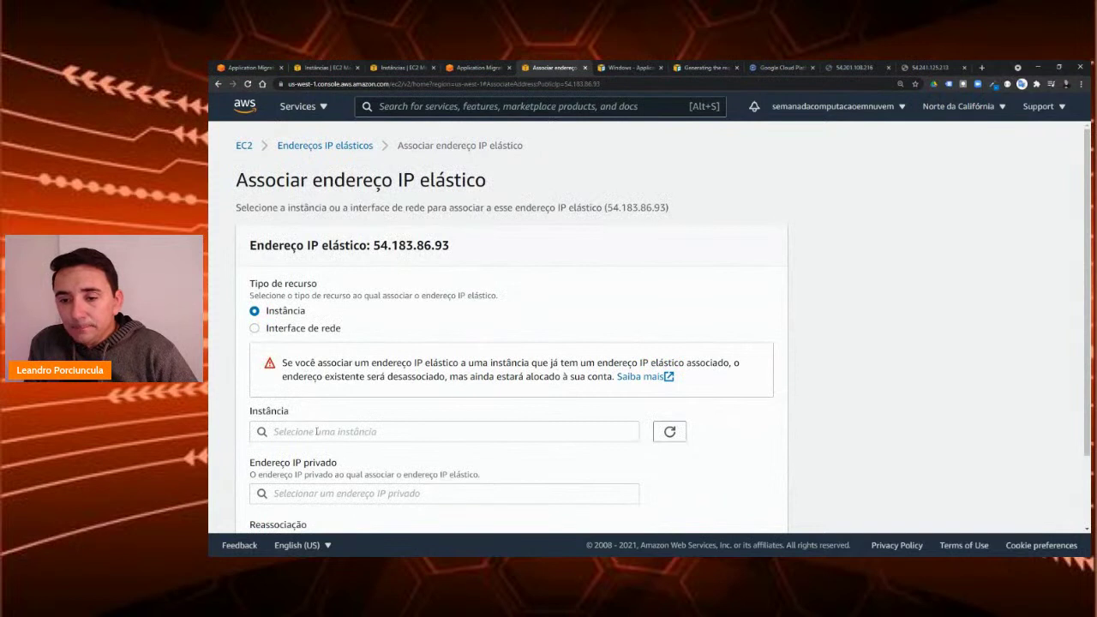
pyautogui.click(317, 432)
pyautogui.click(351, 361)
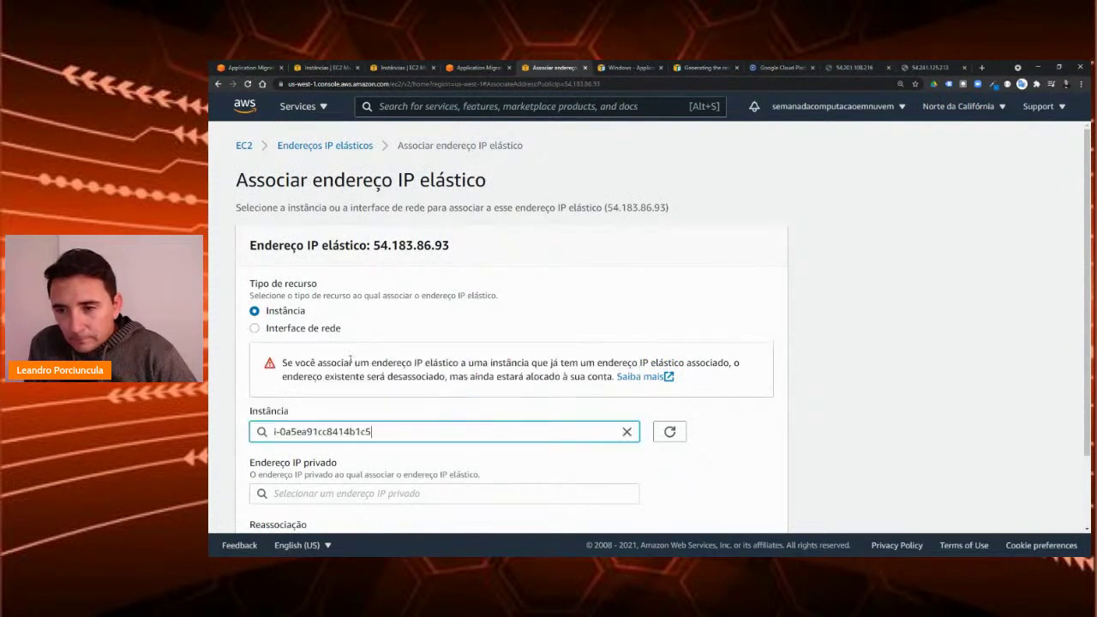
pyautogui.scroll(-2, 458, 408)
pyautogui.click(749, 511)
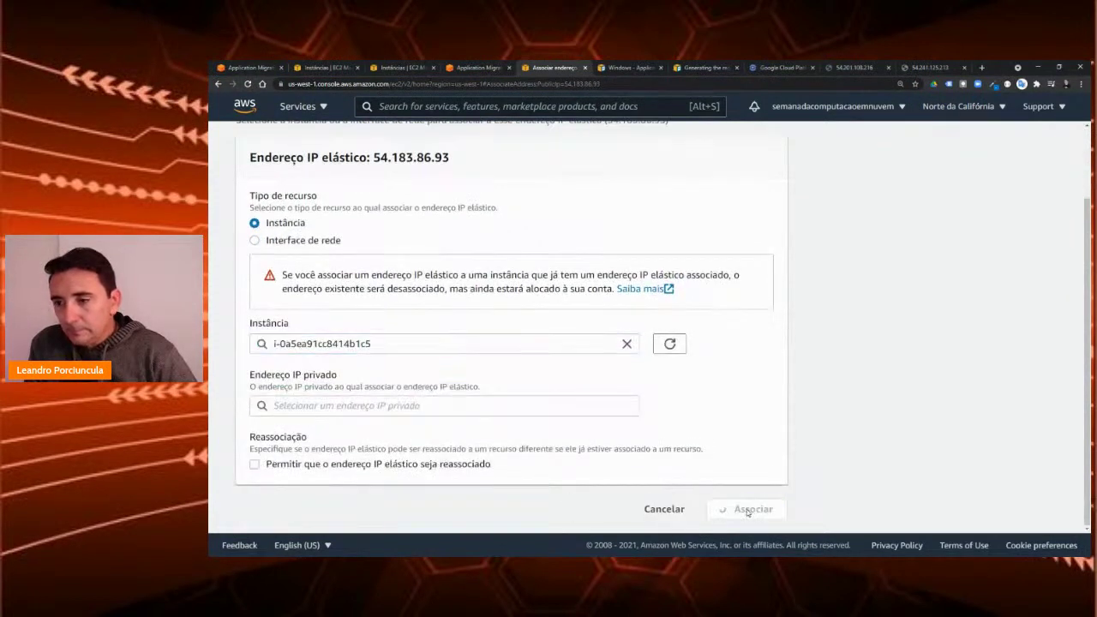
# Step: Reload the old site at 54.241.125.213, then go to Application Migration Service
pyautogui.click(930, 66)
pyautogui.click(735, 84)
pyautogui.press('Return')
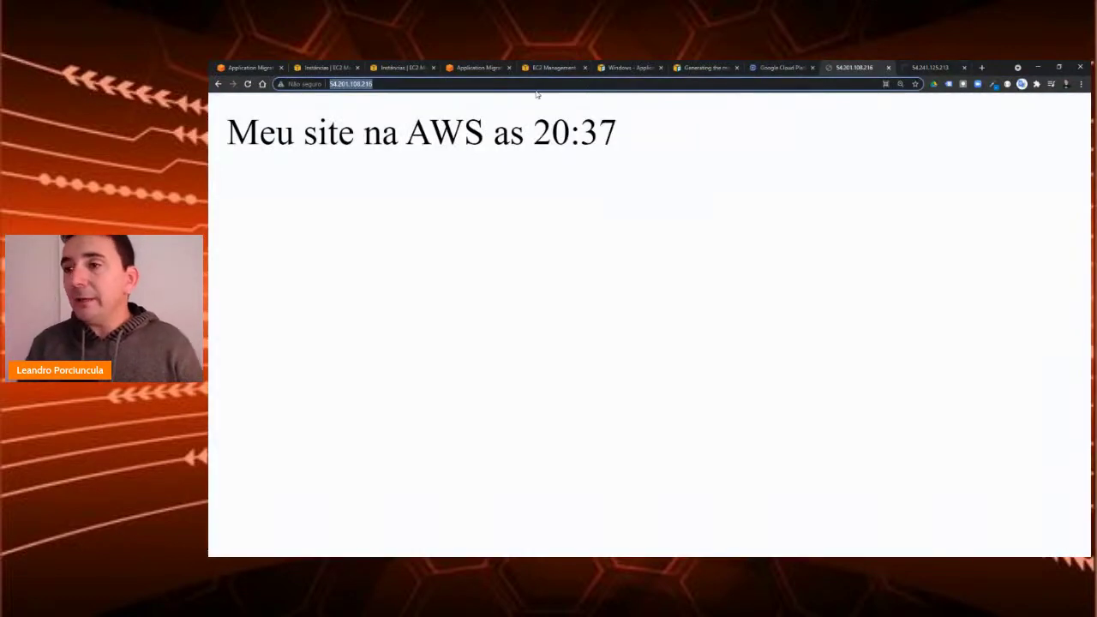
pyautogui.click(471, 67)
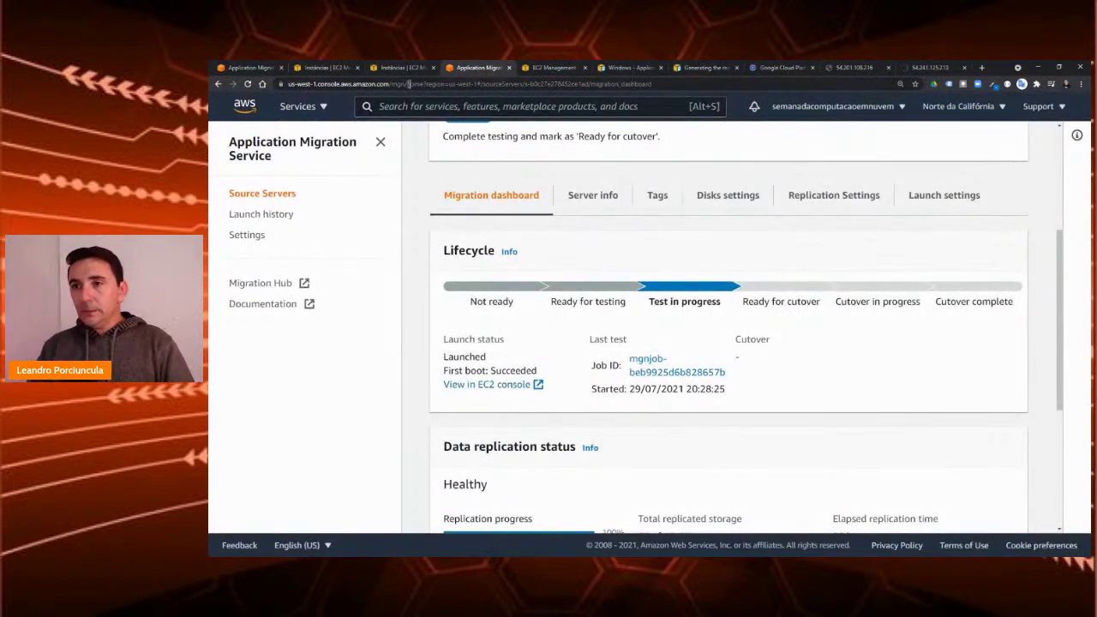
# Step: Copy 54.183.86.93 and try a Remote Desktop connection to it, which fails
pyautogui.click(548, 67)
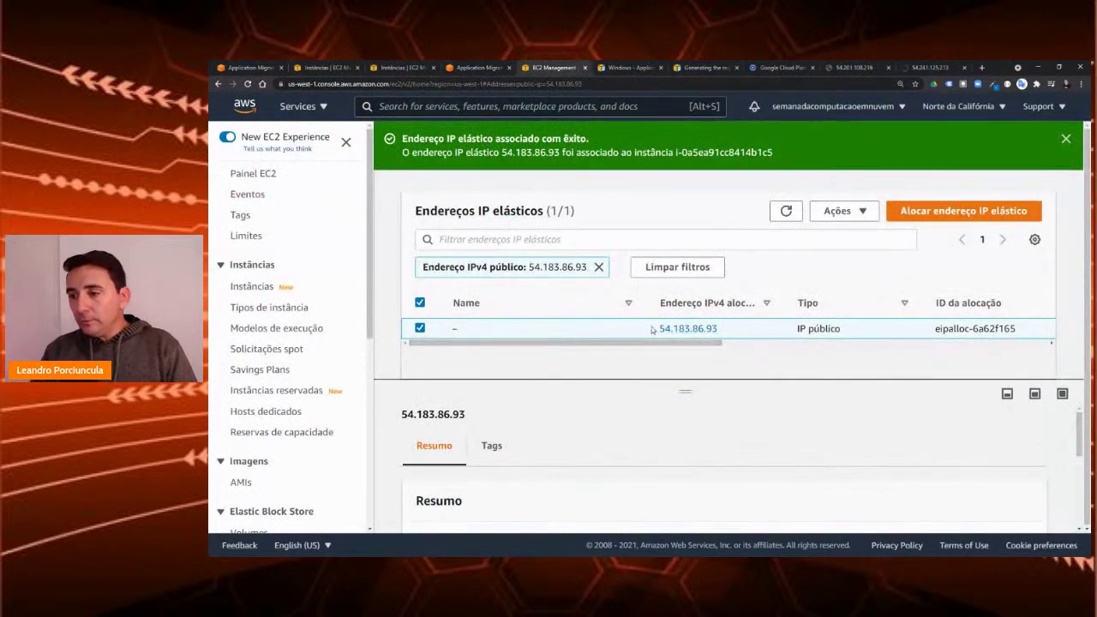
pyautogui.moveTo(652, 329); pyautogui.dragTo(720, 335)
pyautogui.hotkey('ctrl', 'c')
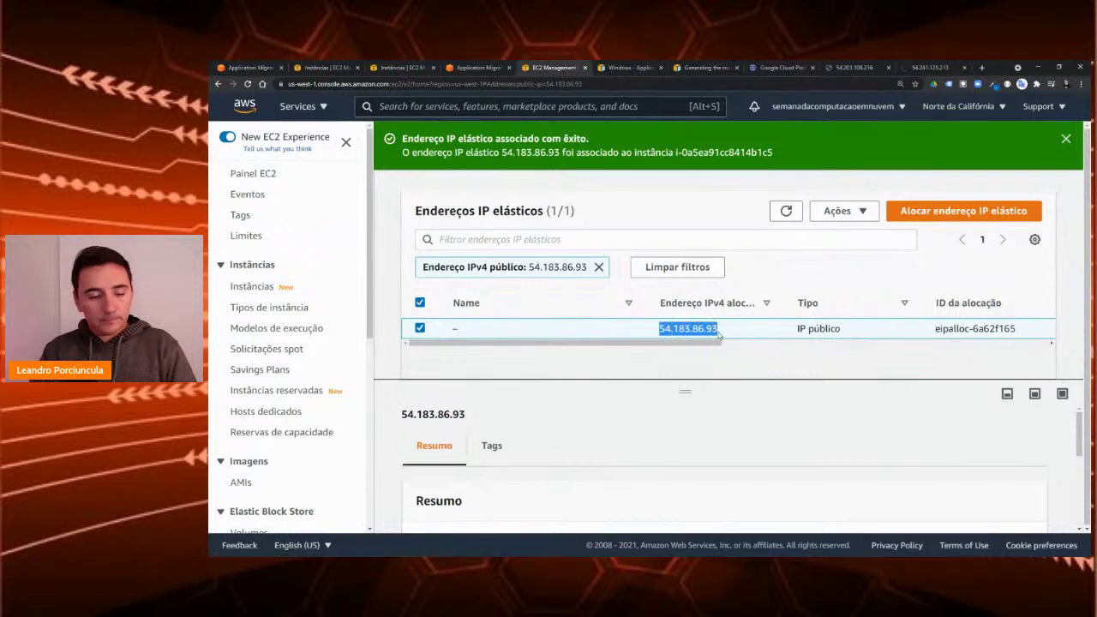
pyautogui.hotkey('alt', 'Tab')
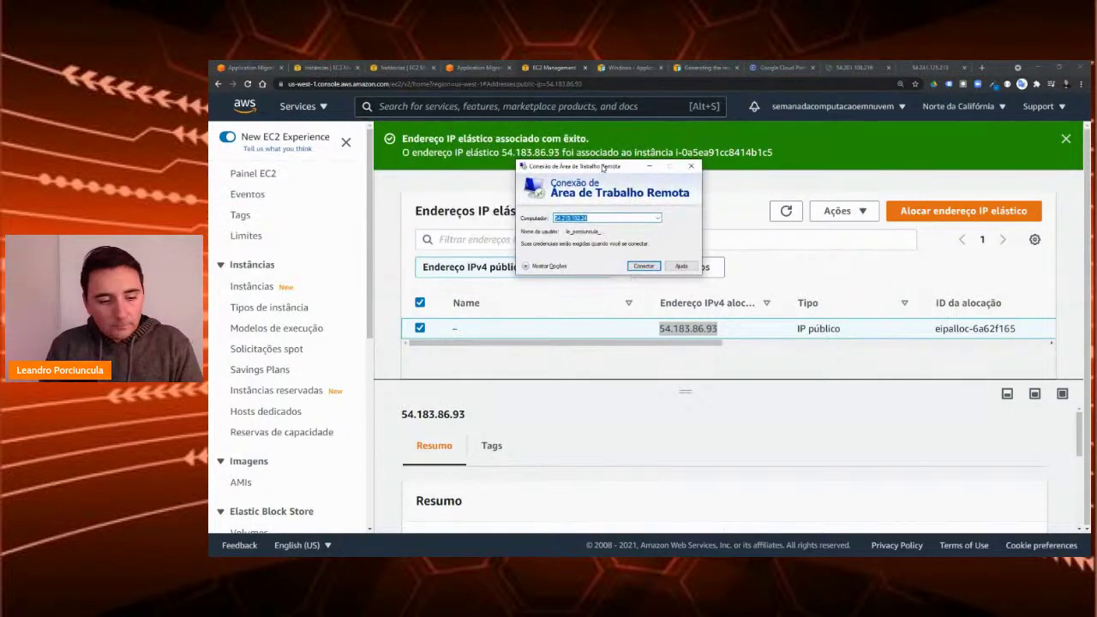
pyautogui.hotkey('ctrl', 'v')
pyautogui.click(645, 267)
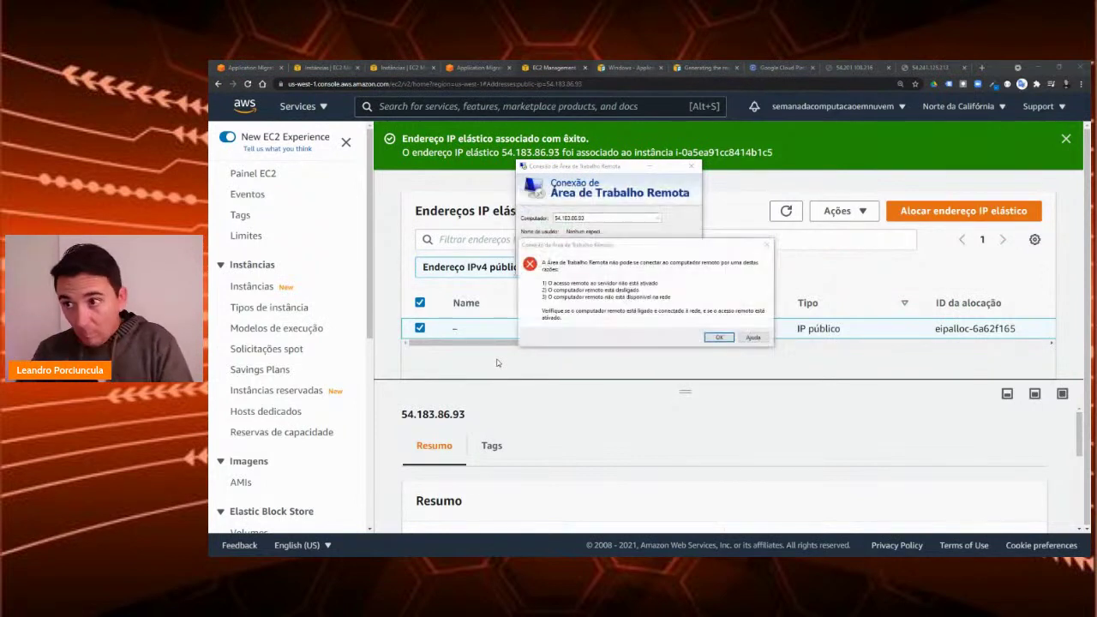
pyautogui.click(719, 338)
pyautogui.click(259, 287)
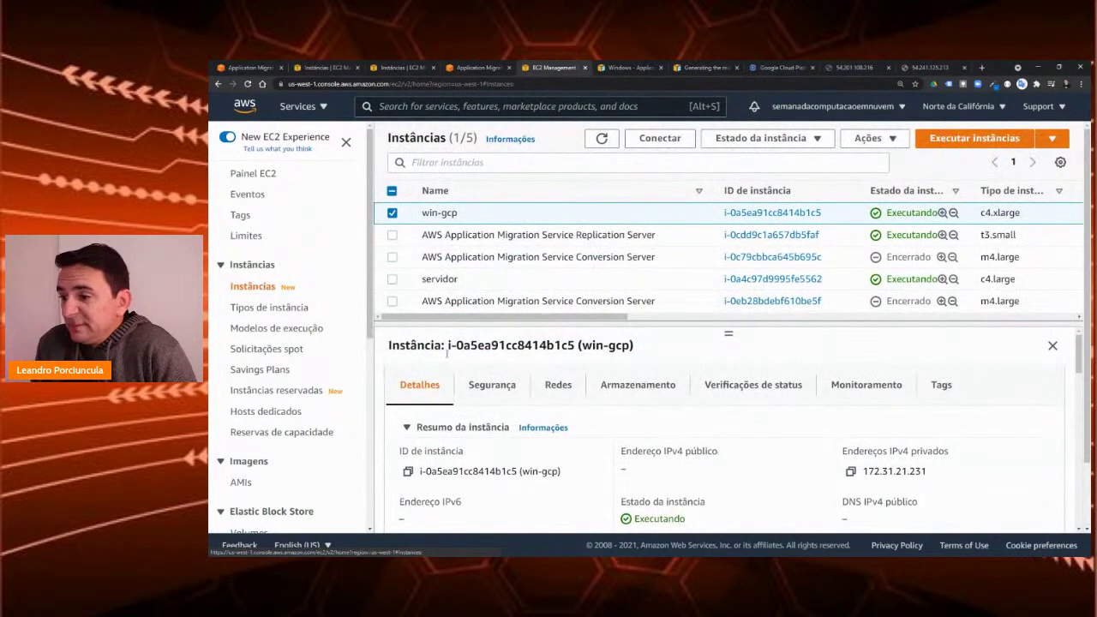
# Step: Copy win-gcp's refreshed public IPv4 54.183.86.93 and retry Remote Desktop with it
pyautogui.click(601, 138)
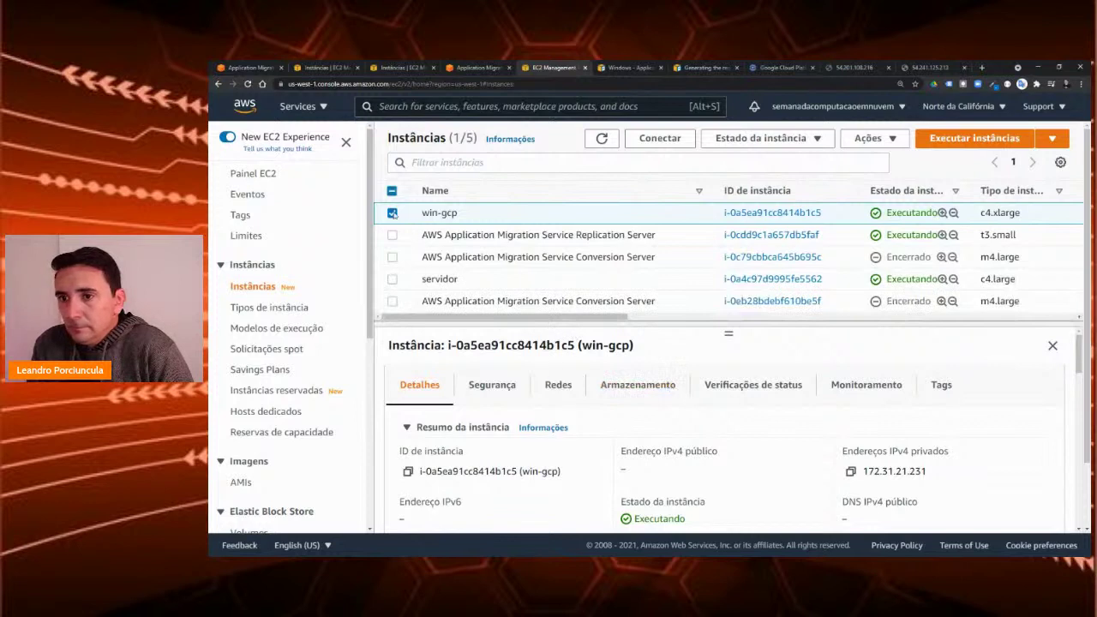
pyautogui.click(393, 214)
pyautogui.click(394, 213)
pyautogui.click(393, 214)
pyautogui.click(393, 213)
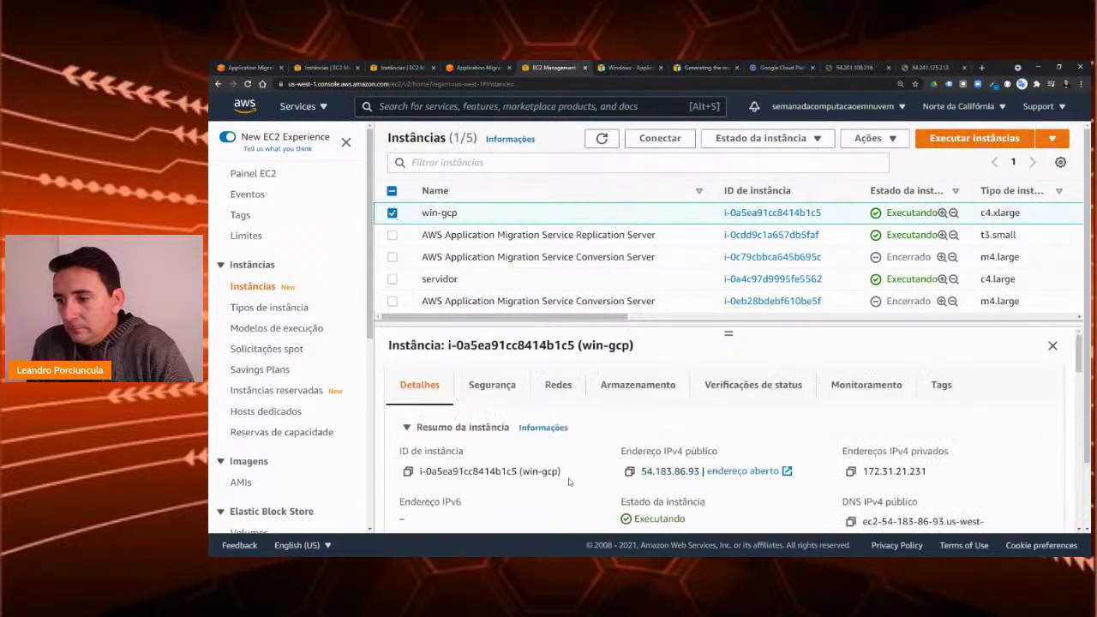
pyautogui.click(630, 472)
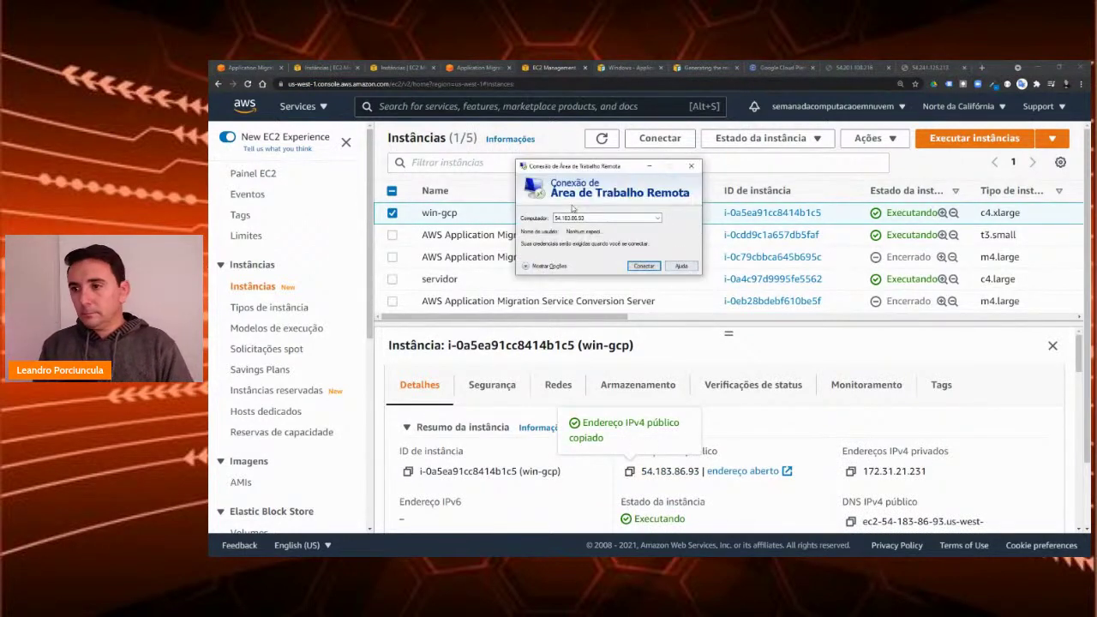
pyautogui.doubleClick(607, 218)
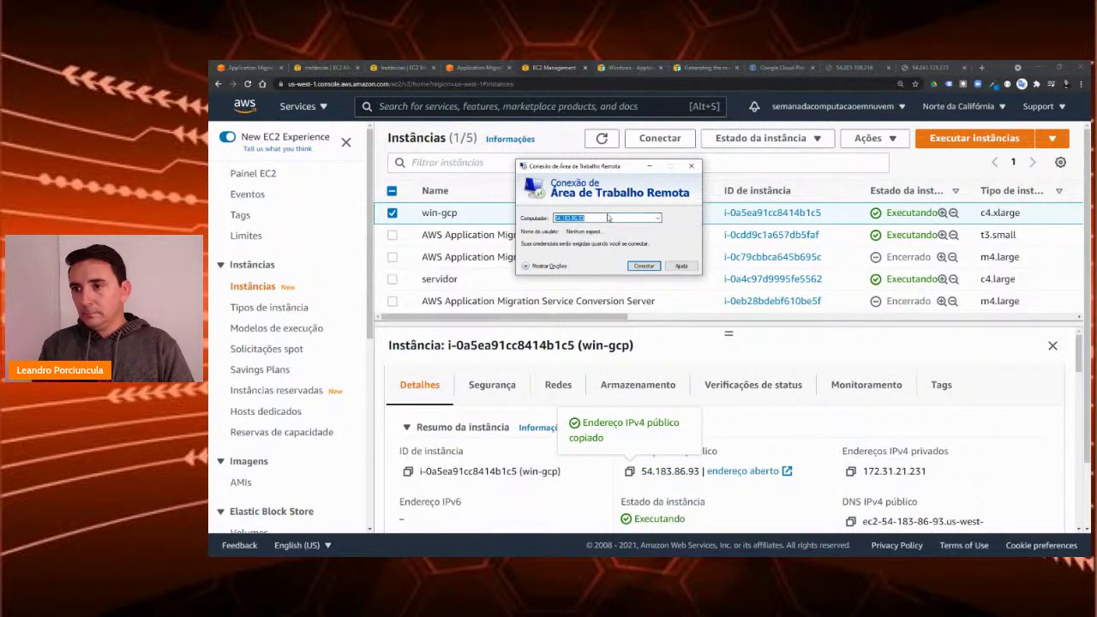
pyautogui.click(644, 265)
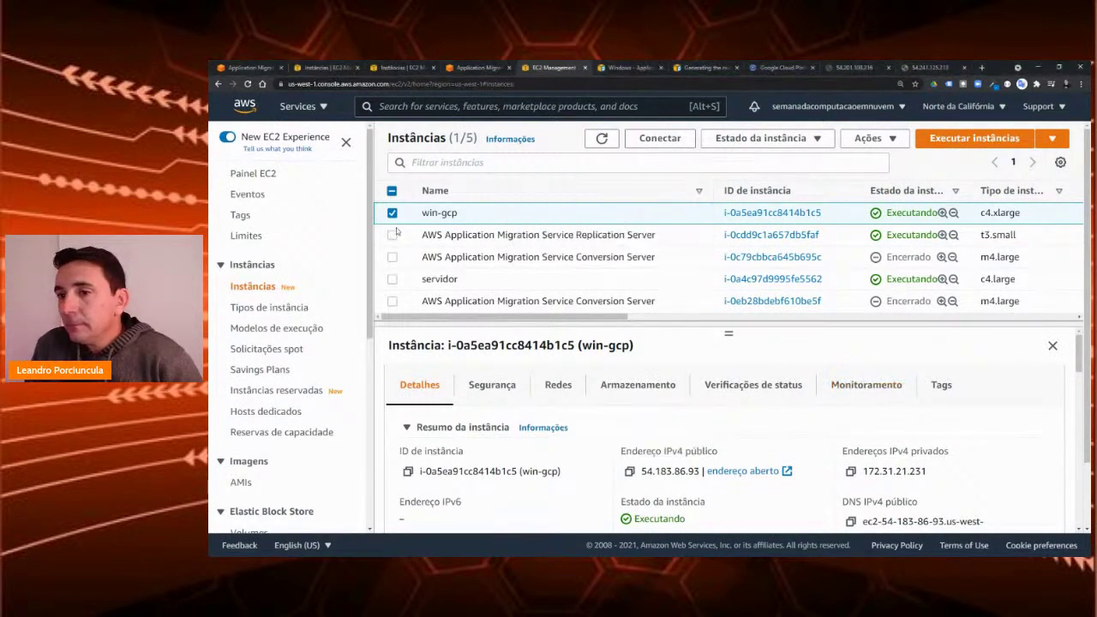
# Step: Capture a screenshot of win-gcp's screen, refreshing it repeatedly until it updates
pyautogui.click(873, 138)
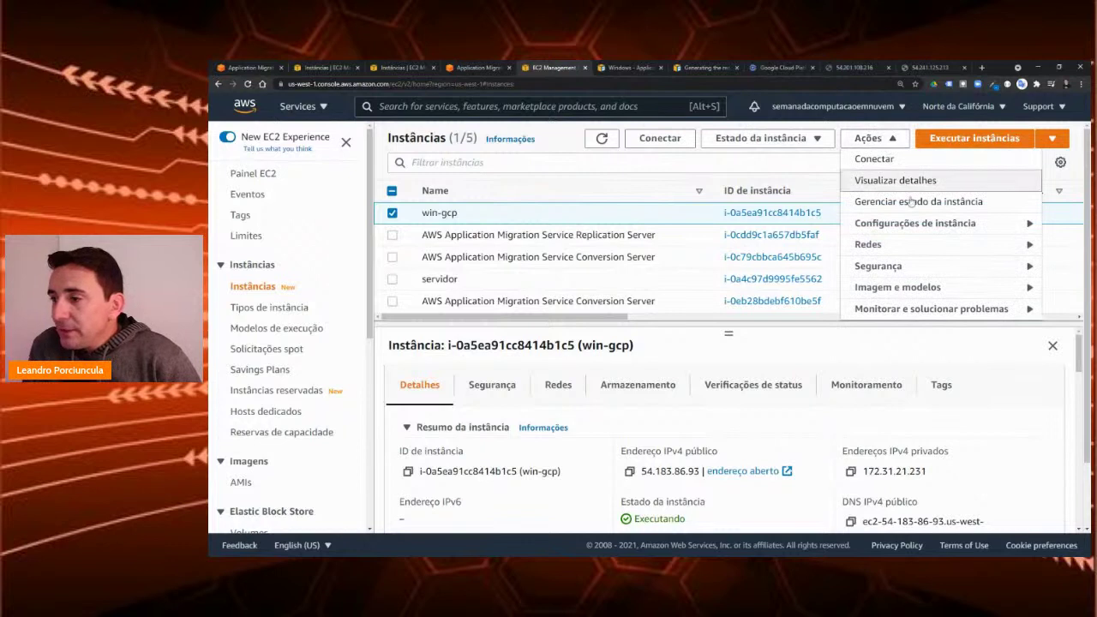
pyautogui.click(940, 308)
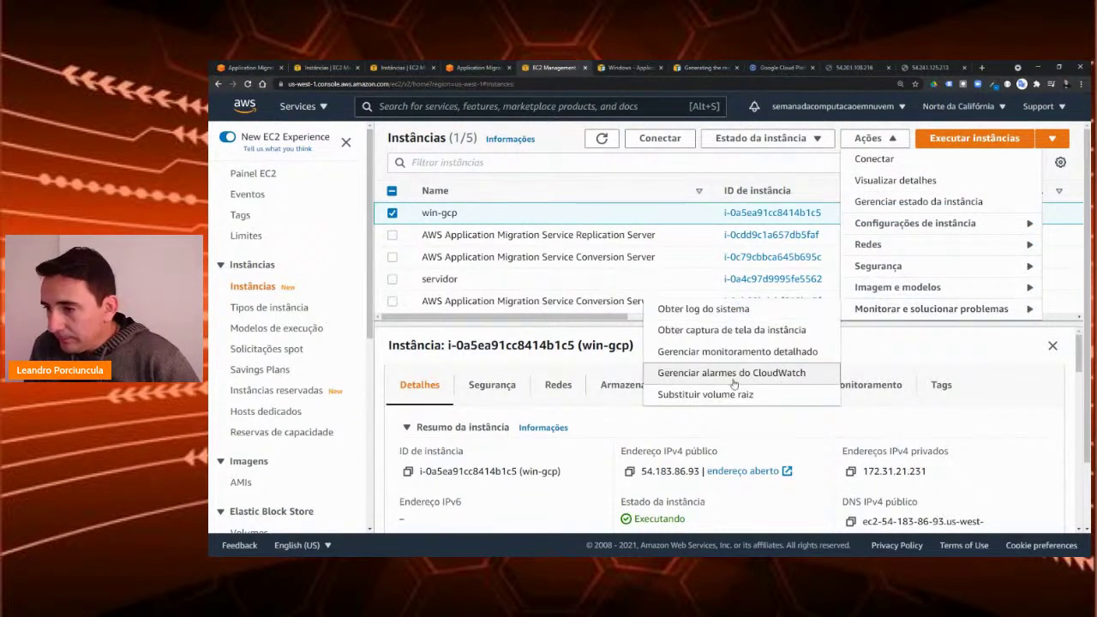
pyautogui.click(720, 331)
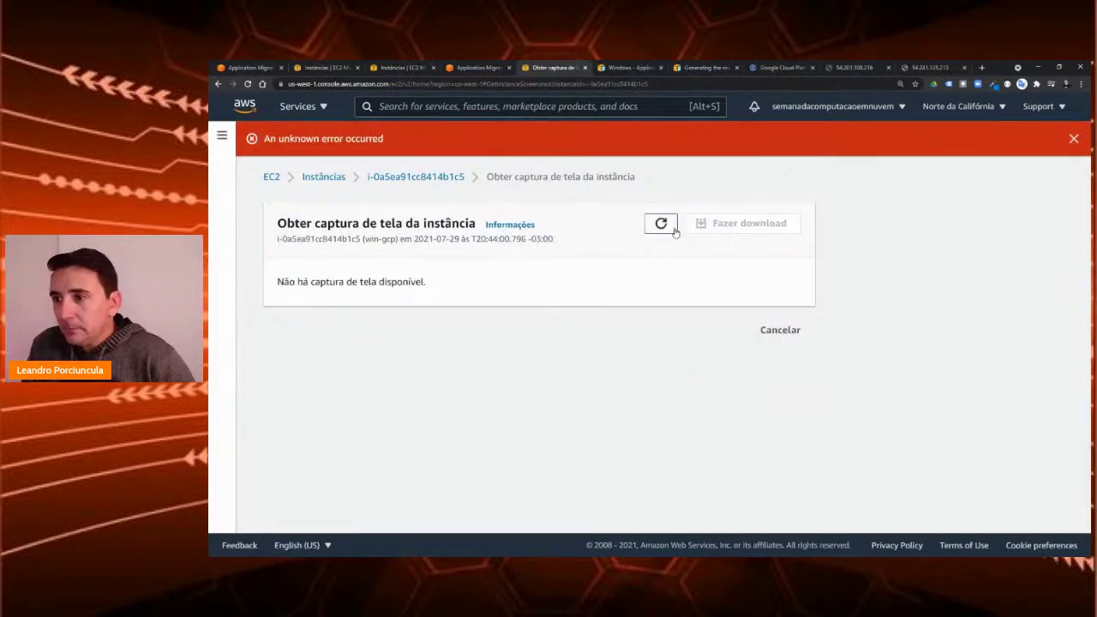
pyautogui.click(659, 225)
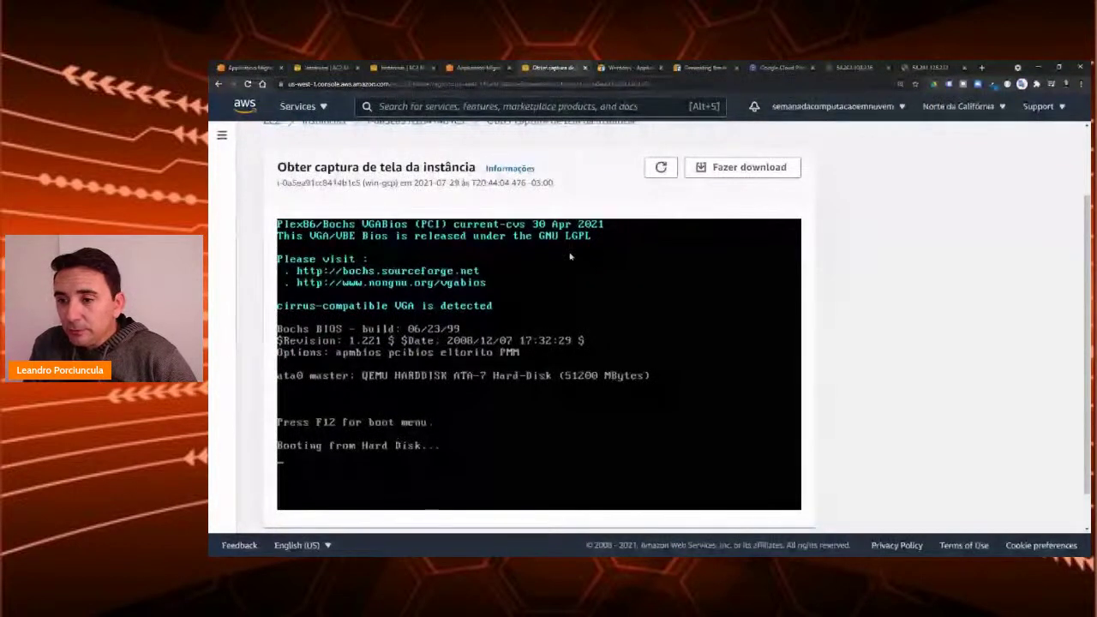
pyautogui.click(661, 167)
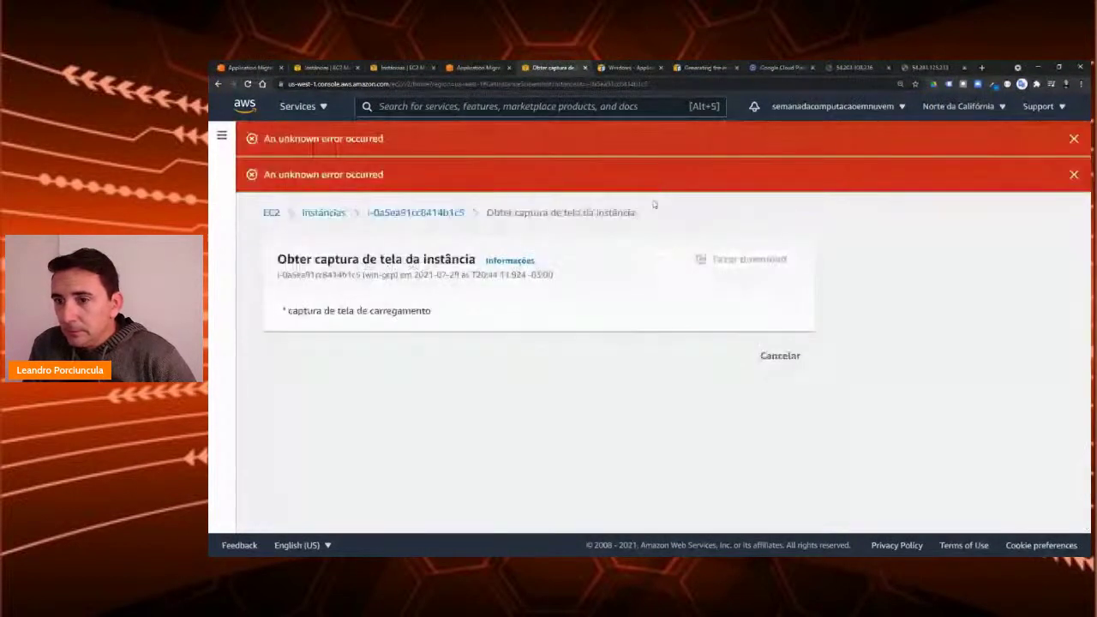
pyautogui.scroll(-3, 644, 329)
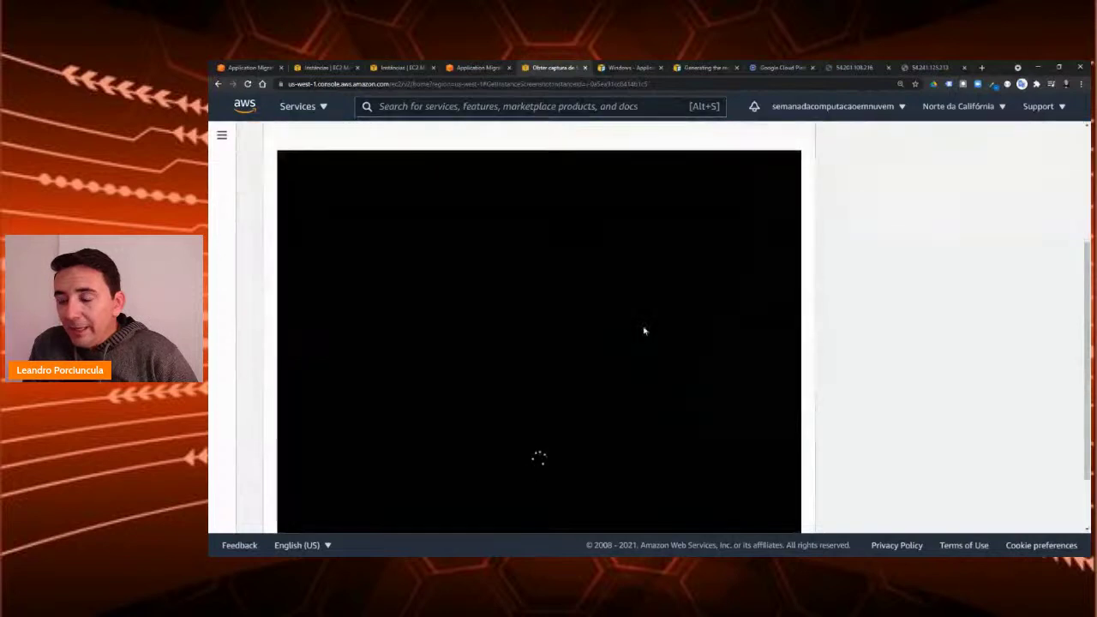
pyautogui.scroll(-1, 645, 331)
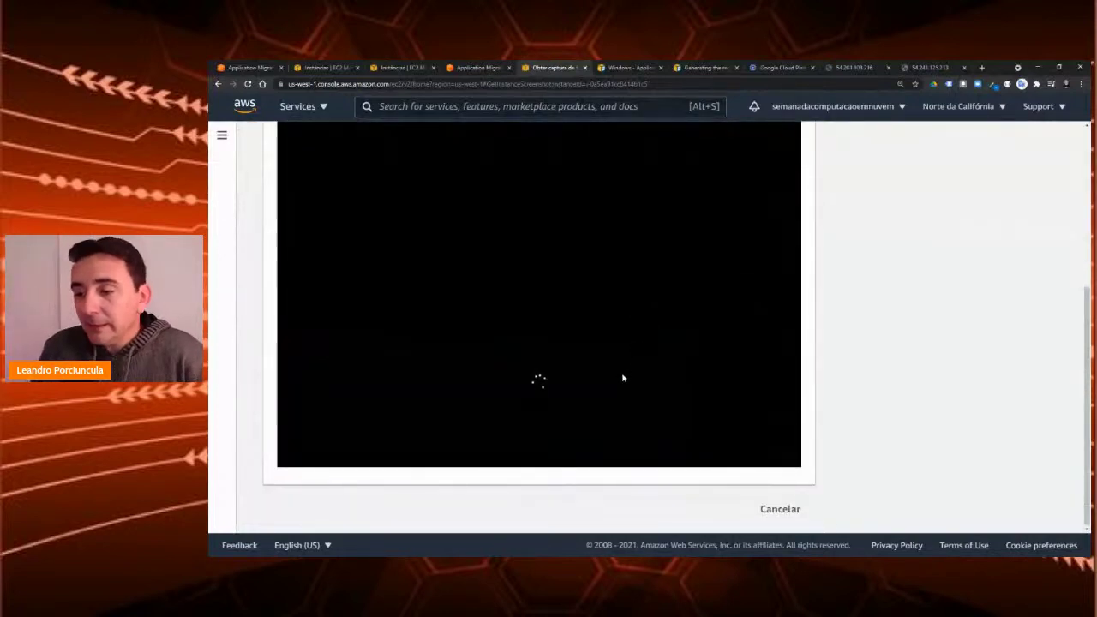
pyautogui.scroll(1, 630, 367)
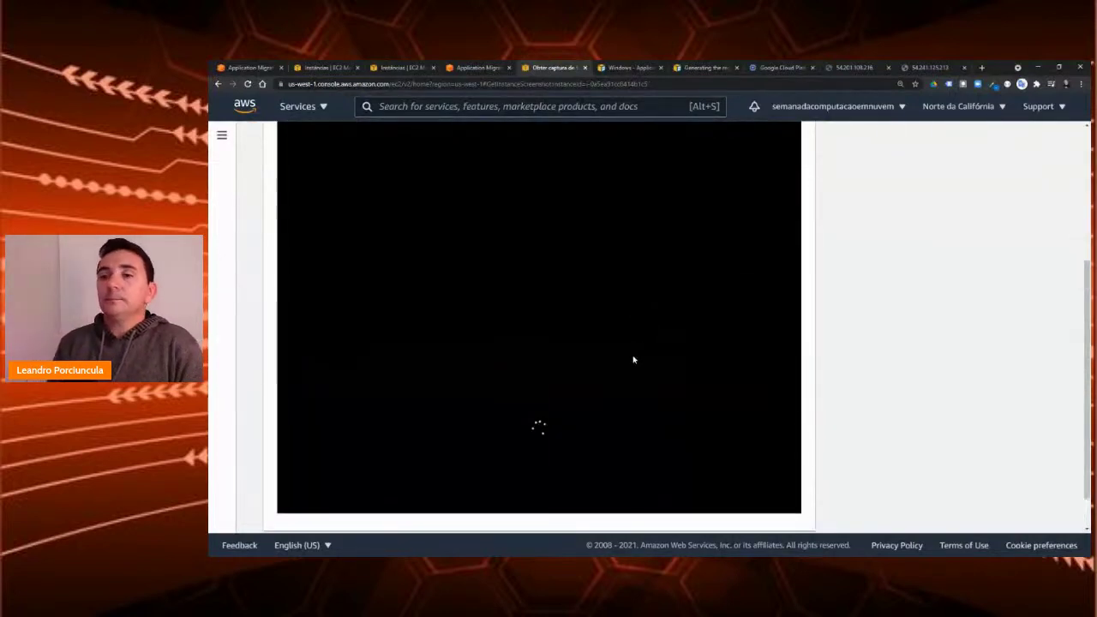
pyautogui.scroll(3, 634, 360)
pyautogui.click(660, 298)
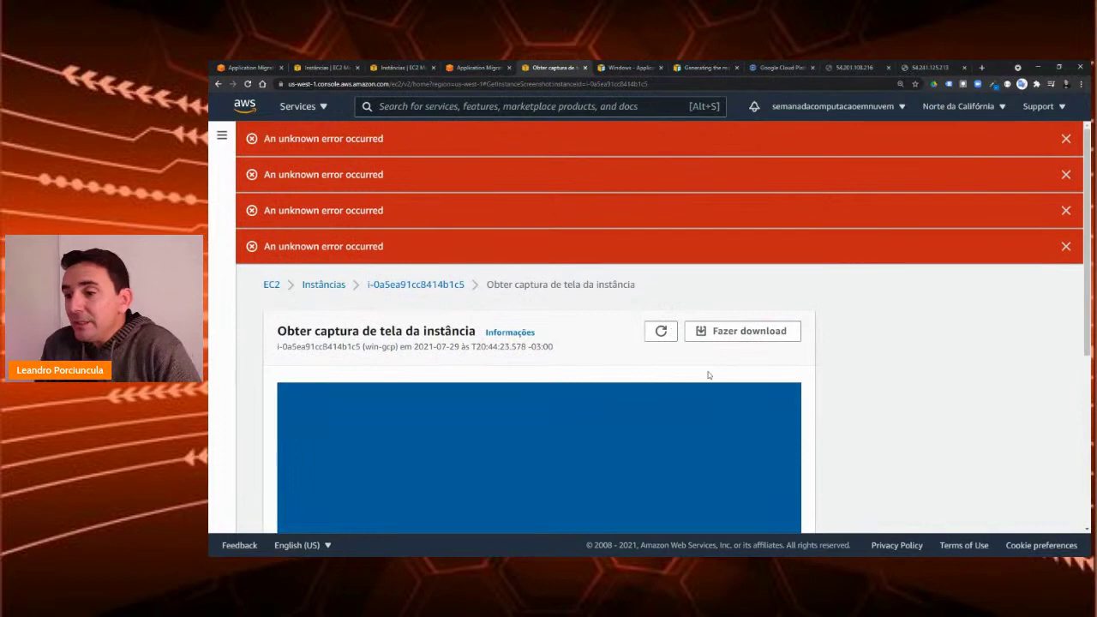
pyautogui.scroll(-3, 708, 360)
pyautogui.scroll(3, 691, 358)
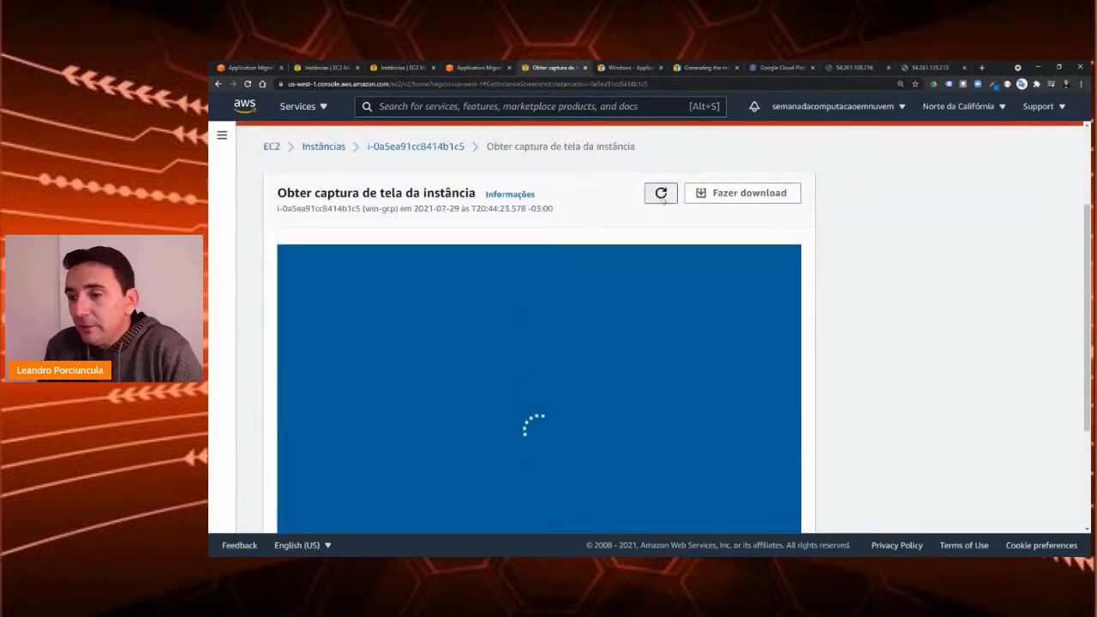
pyautogui.click(661, 194)
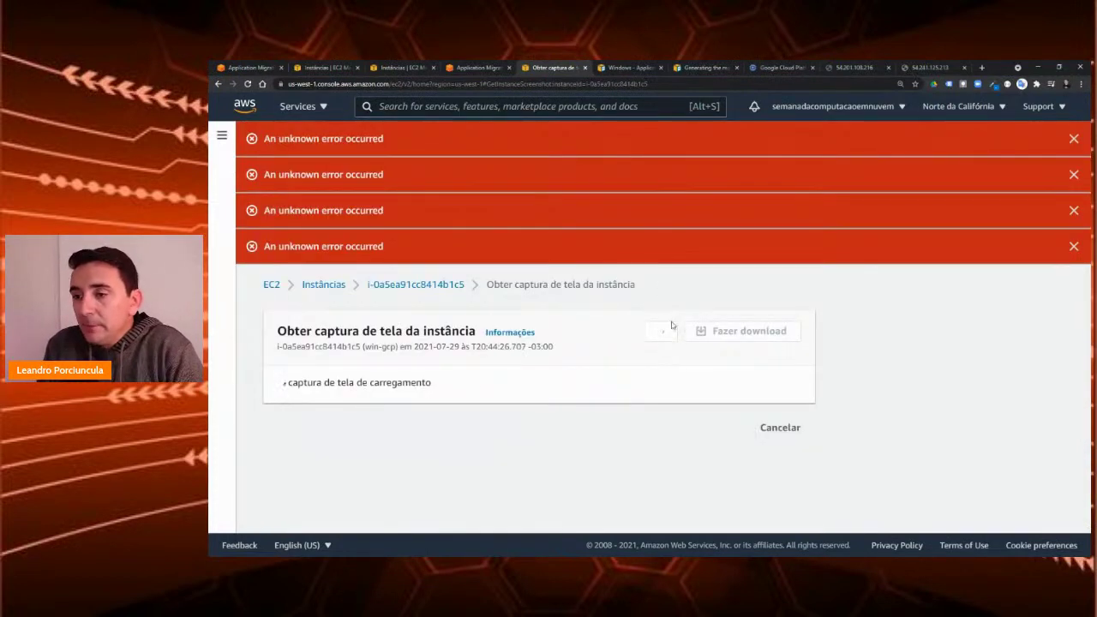
# Step: Dismiss the three error banners and view the Windows lock-screen screenshot
pyautogui.click(1075, 246)
pyautogui.click(1071, 208)
pyautogui.click(1073, 174)
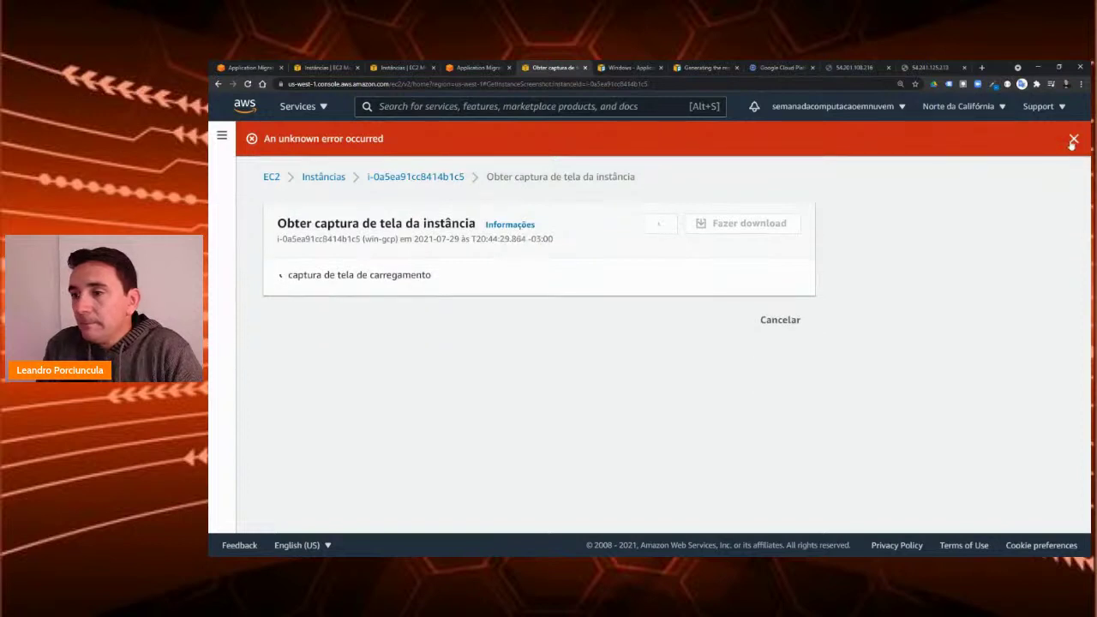
pyautogui.scroll(-3, 802, 470)
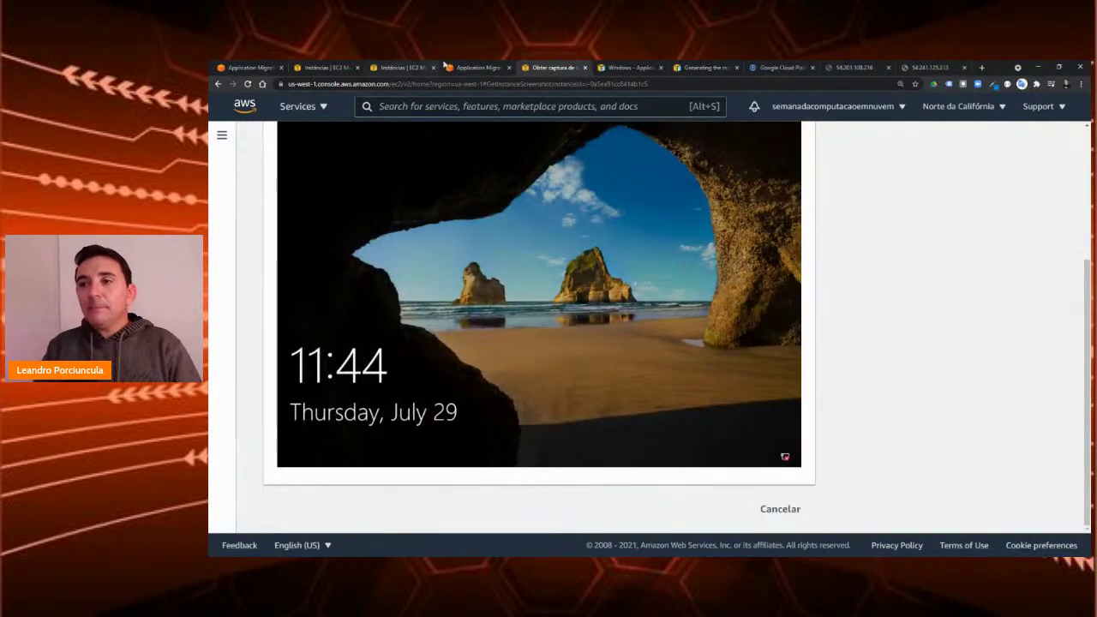
pyautogui.click(476, 67)
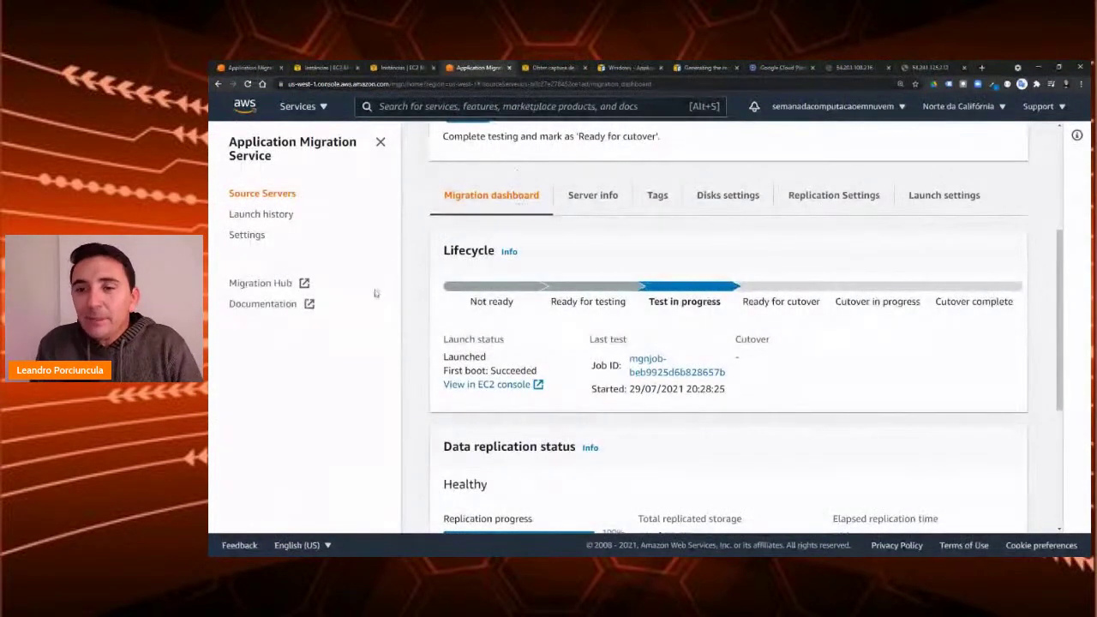
# Step: Open the network interfaces list, briefly starting and cancelling a new interface
pyautogui.click(399, 67)
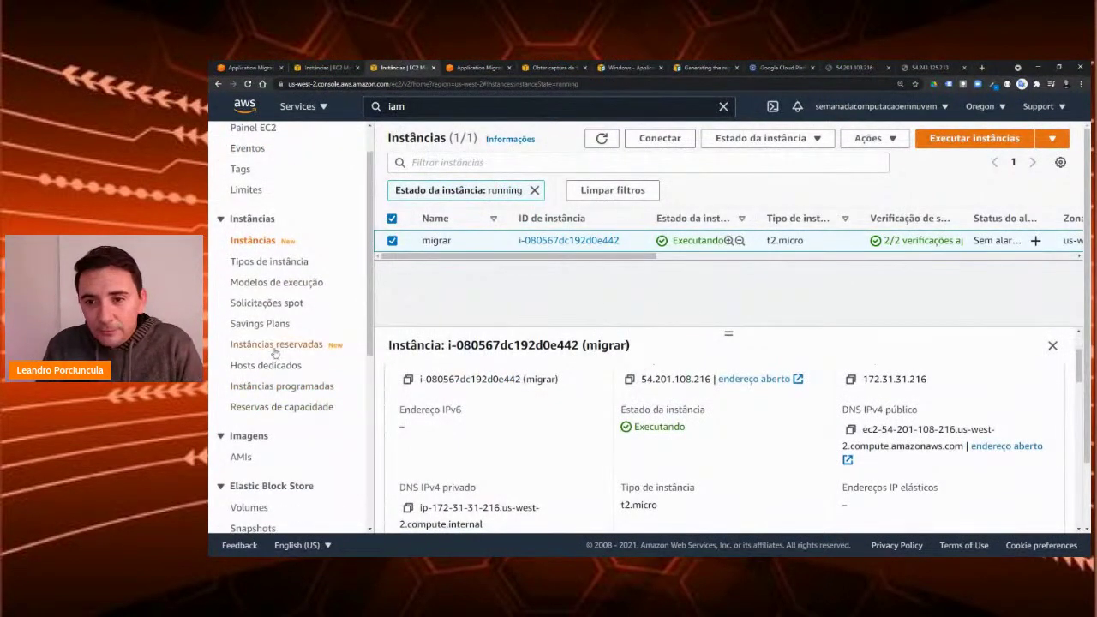
pyautogui.scroll(-2, 272, 362)
pyautogui.scroll(-3, 272, 362)
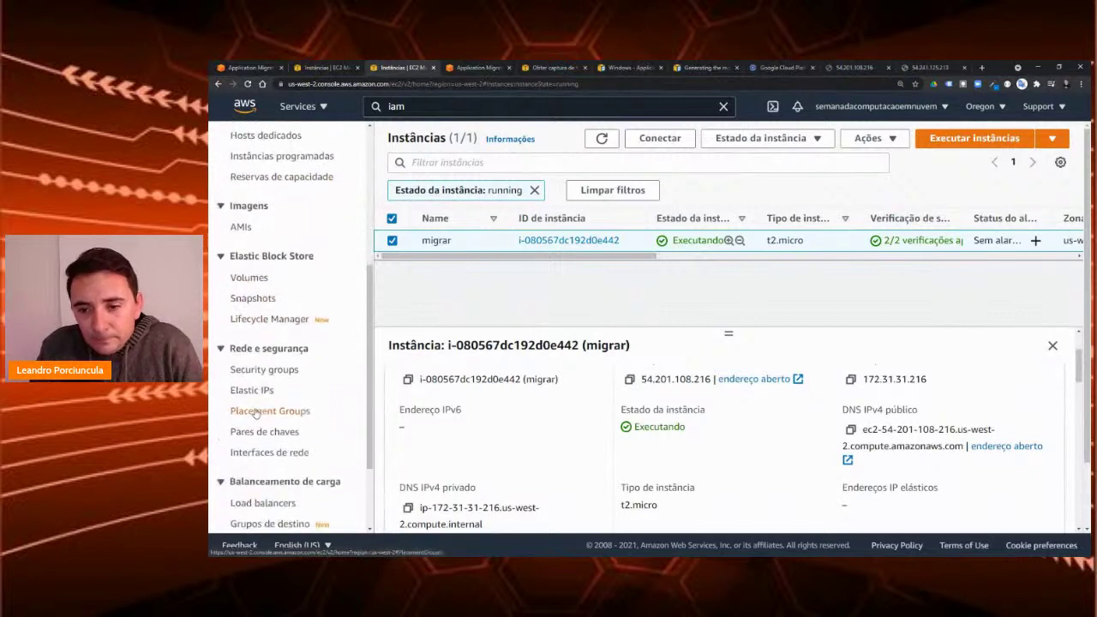
pyautogui.scroll(-2, 257, 401)
pyautogui.click(269, 360)
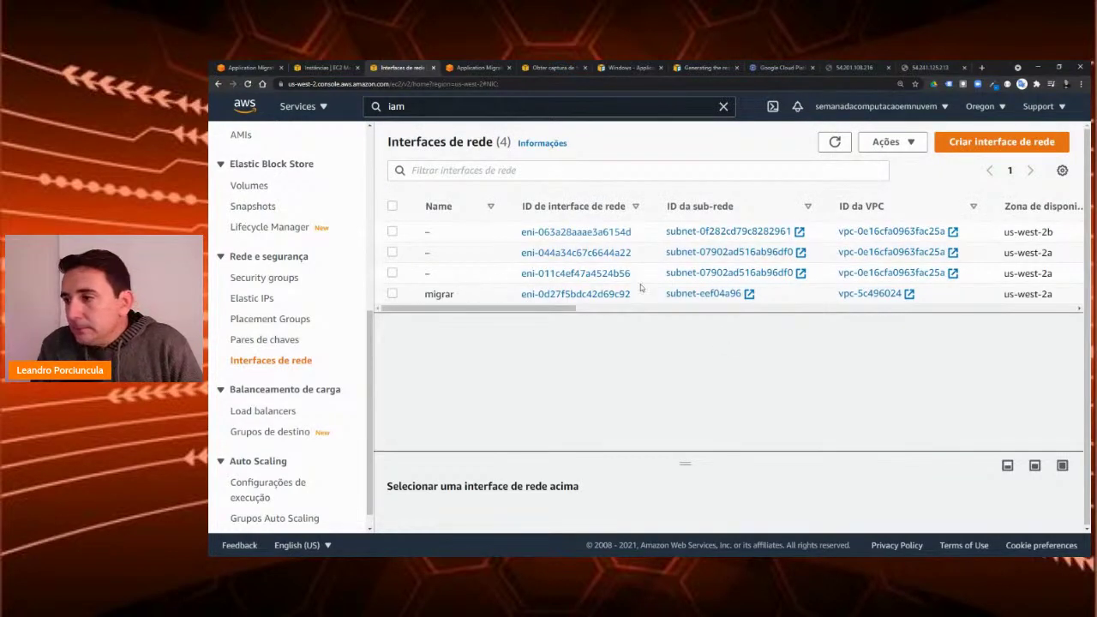
pyautogui.click(959, 141)
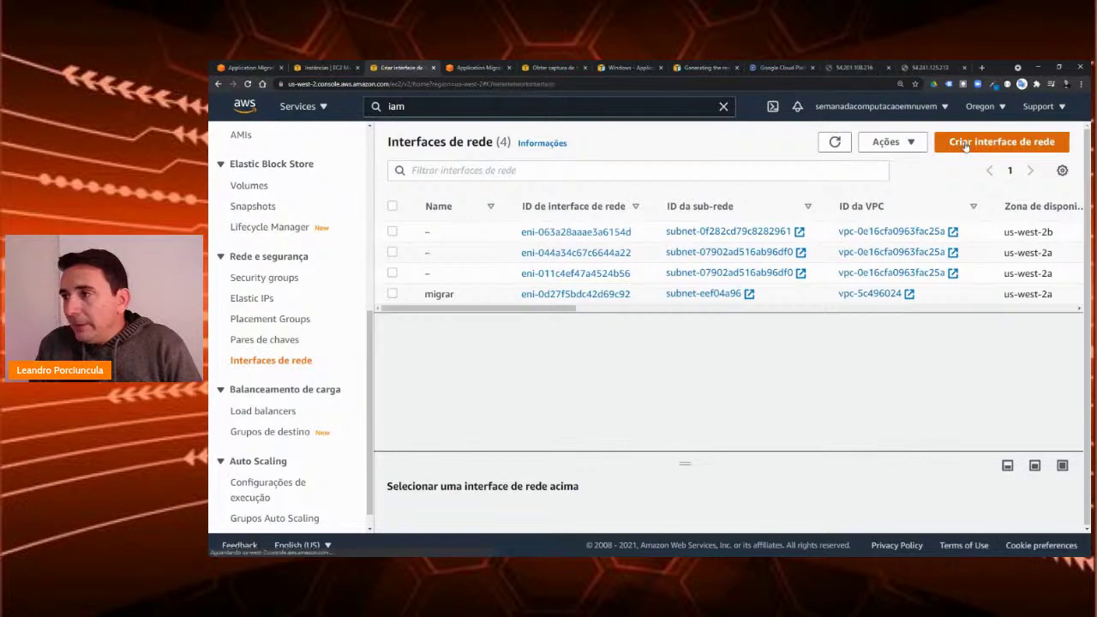
pyautogui.scroll(-3, 797, 386)
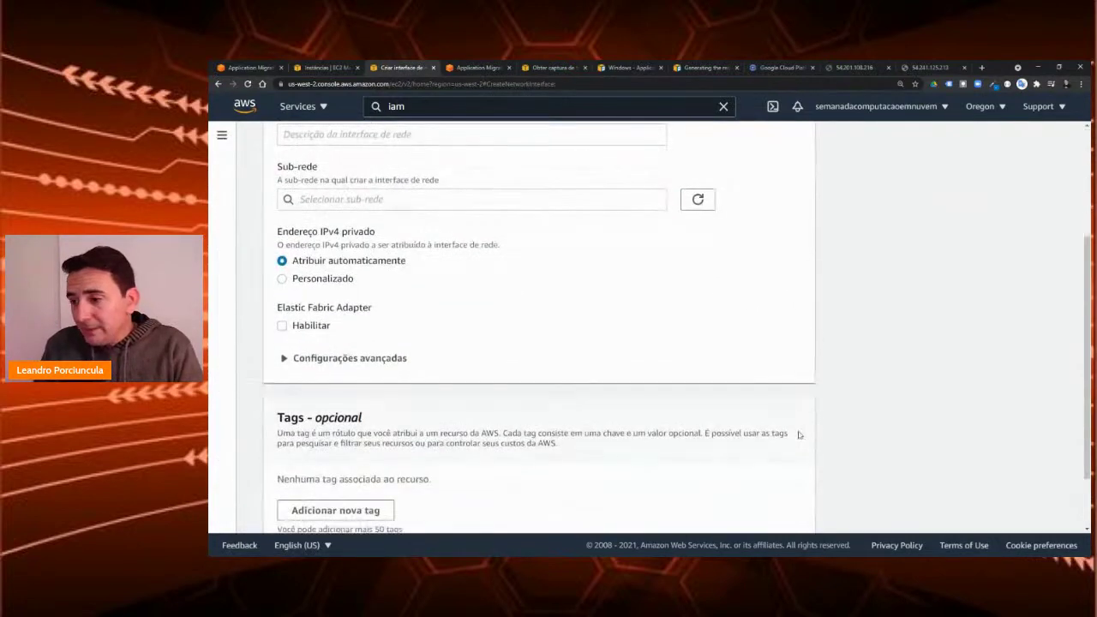
pyautogui.click(645, 507)
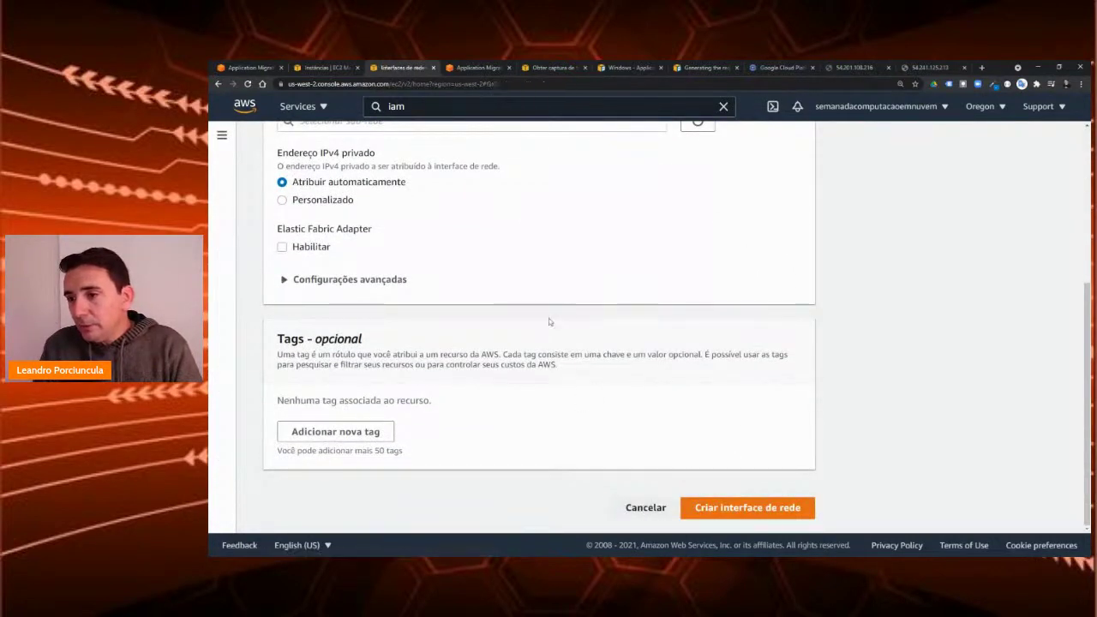
# Step: Note the migrar interface's subnet and VPC IDs, then start a new network interface
pyautogui.click(392, 294)
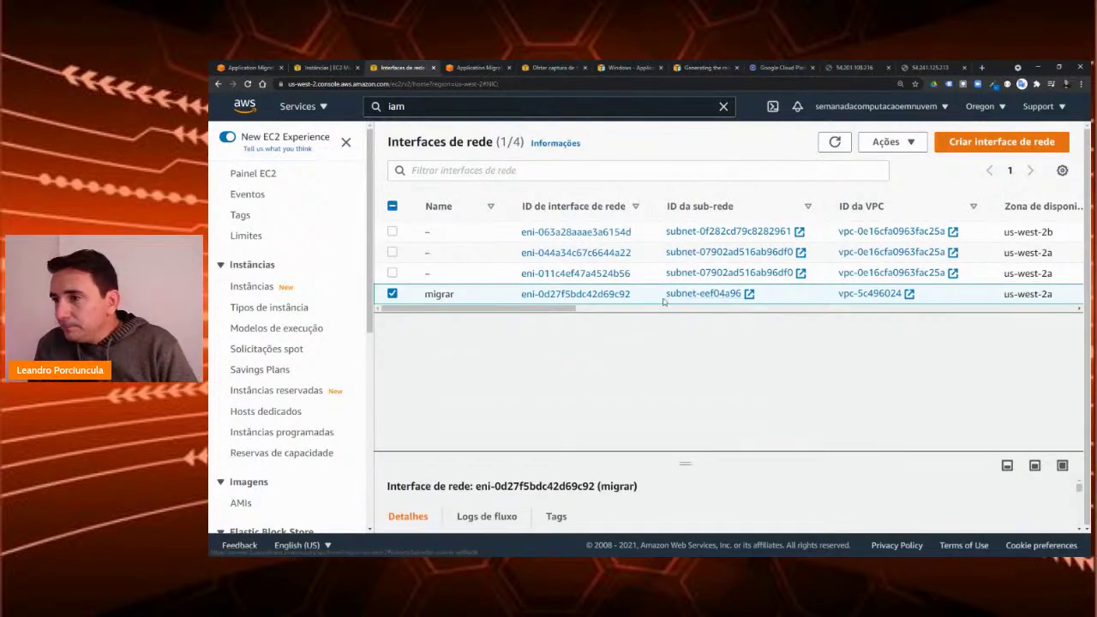
pyautogui.moveTo(659, 302); pyautogui.dragTo(739, 294)
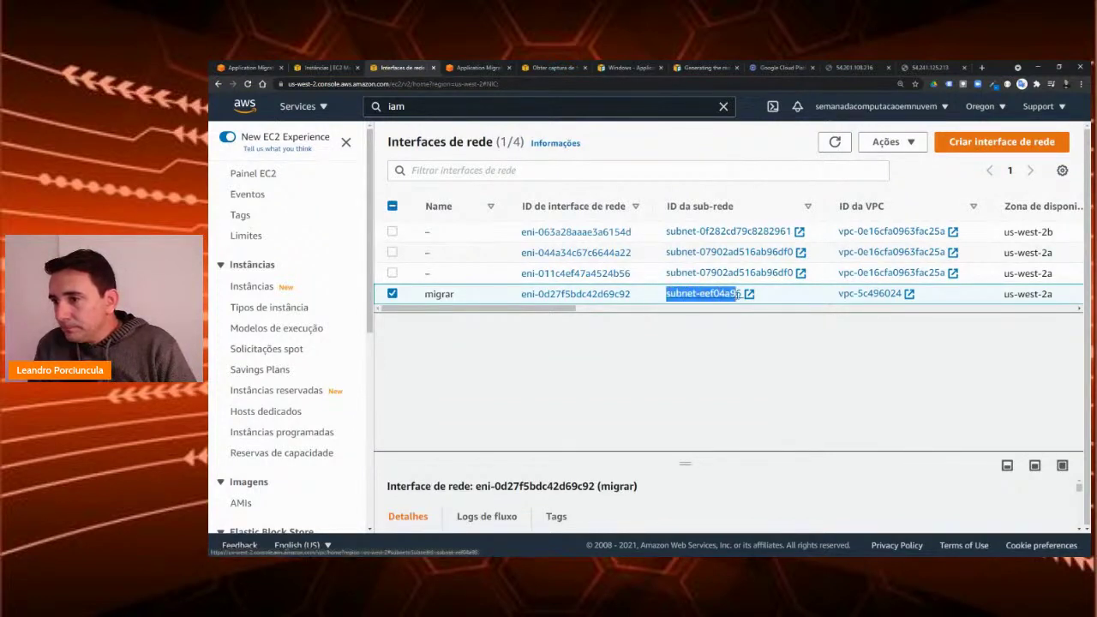
pyautogui.click(832, 298)
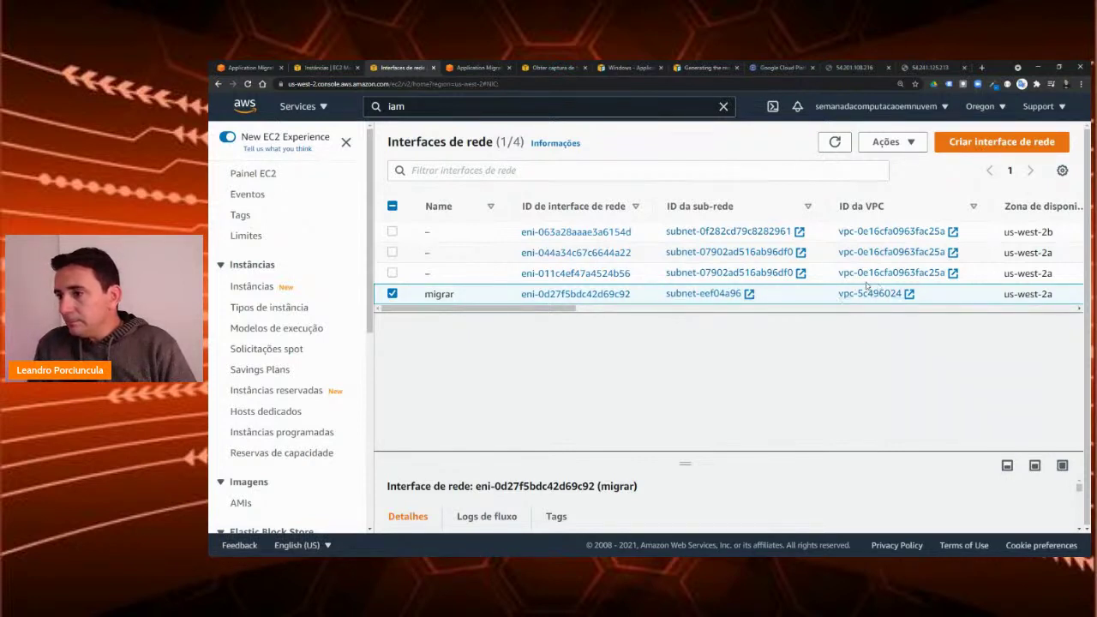
pyautogui.moveTo(833, 298); pyautogui.dragTo(902, 294)
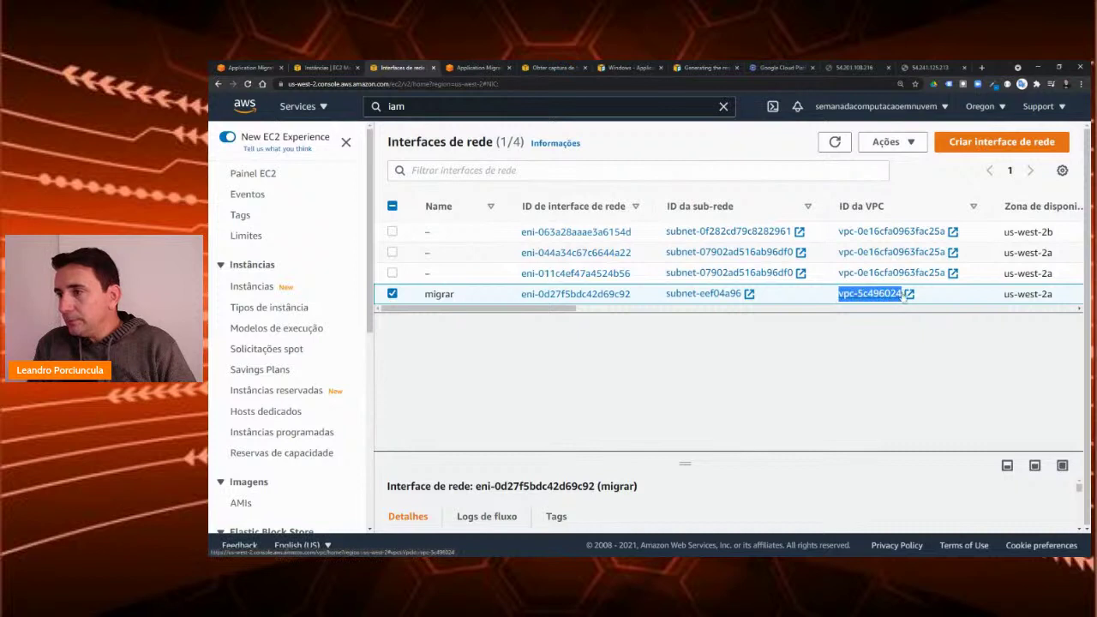
pyautogui.click(948, 146)
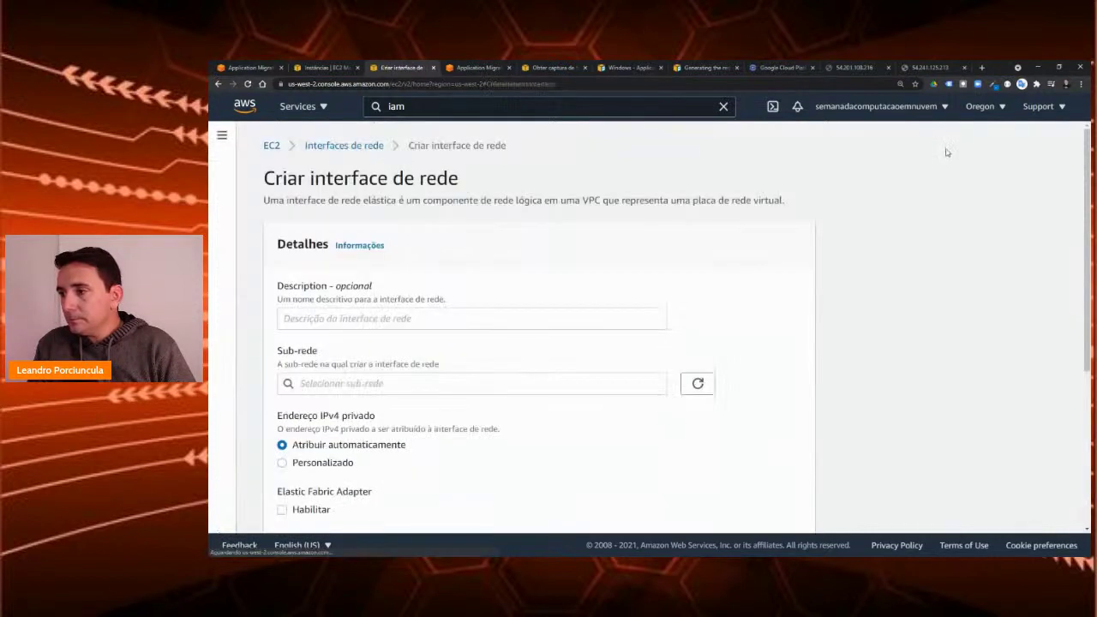
# Step: Enter the description 'wd' and paste, then clear, an address in the subnet search
pyautogui.click(447, 321)
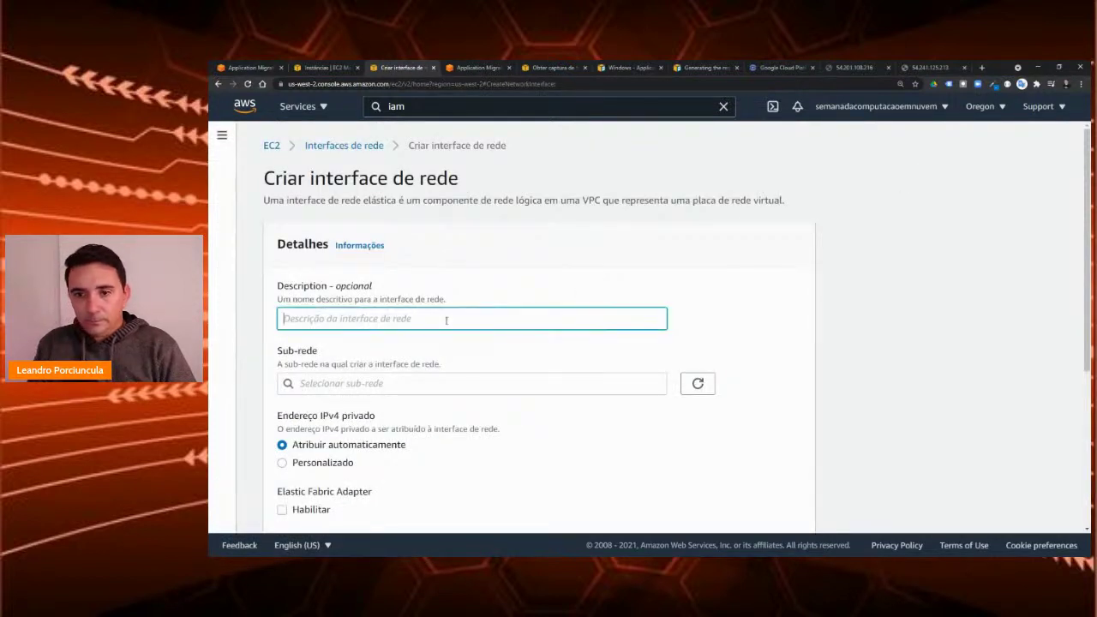
pyautogui.write('wd')
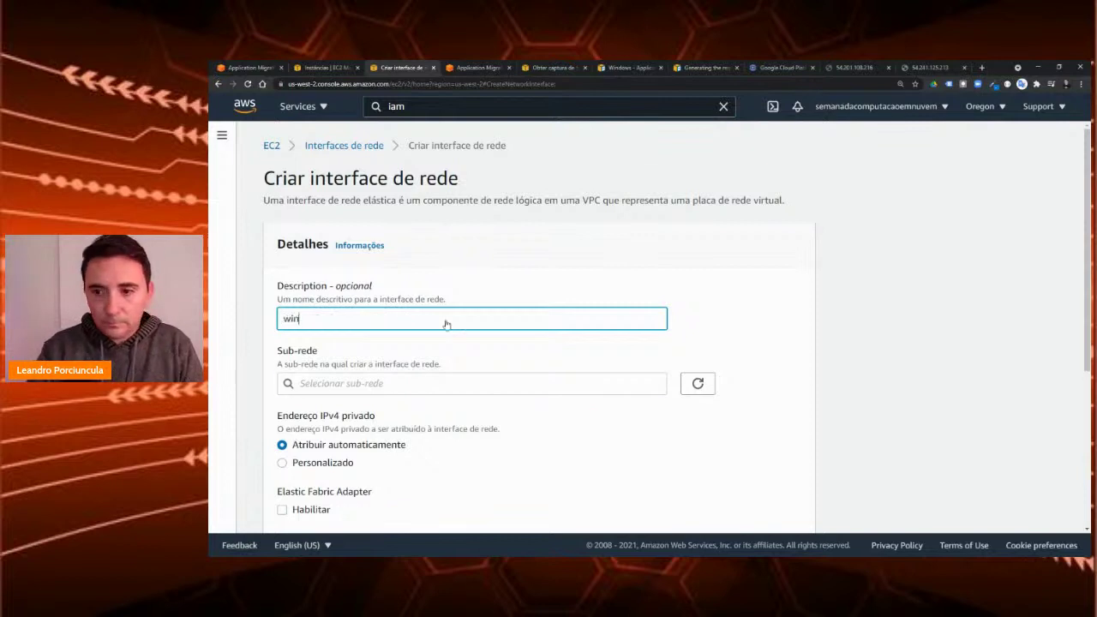
pyautogui.press('Tab')
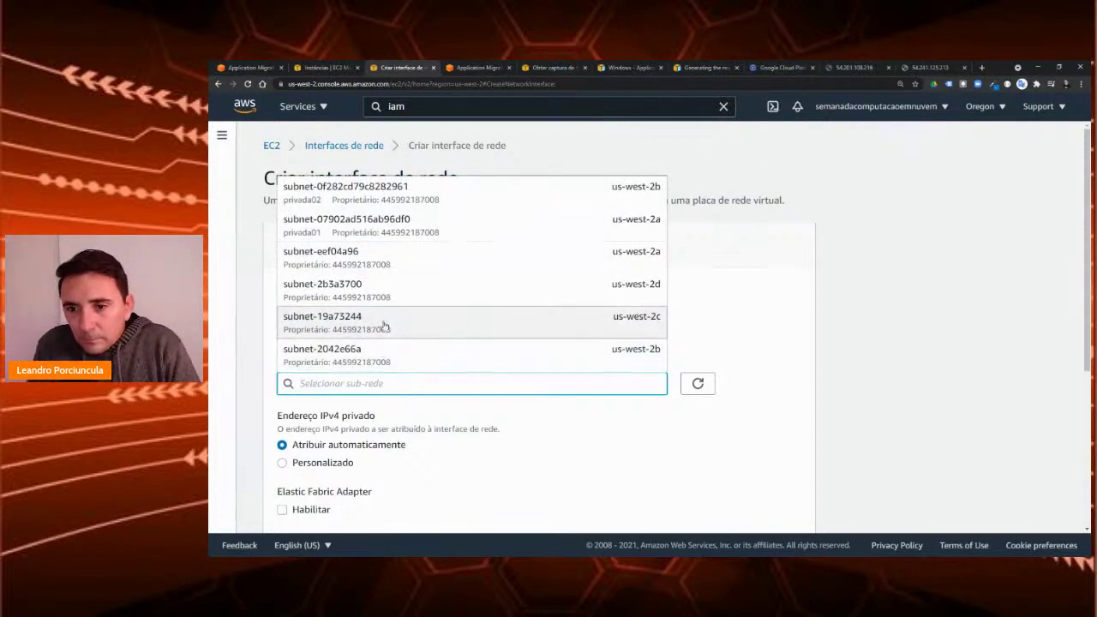
pyautogui.scroll(-1, 384, 324)
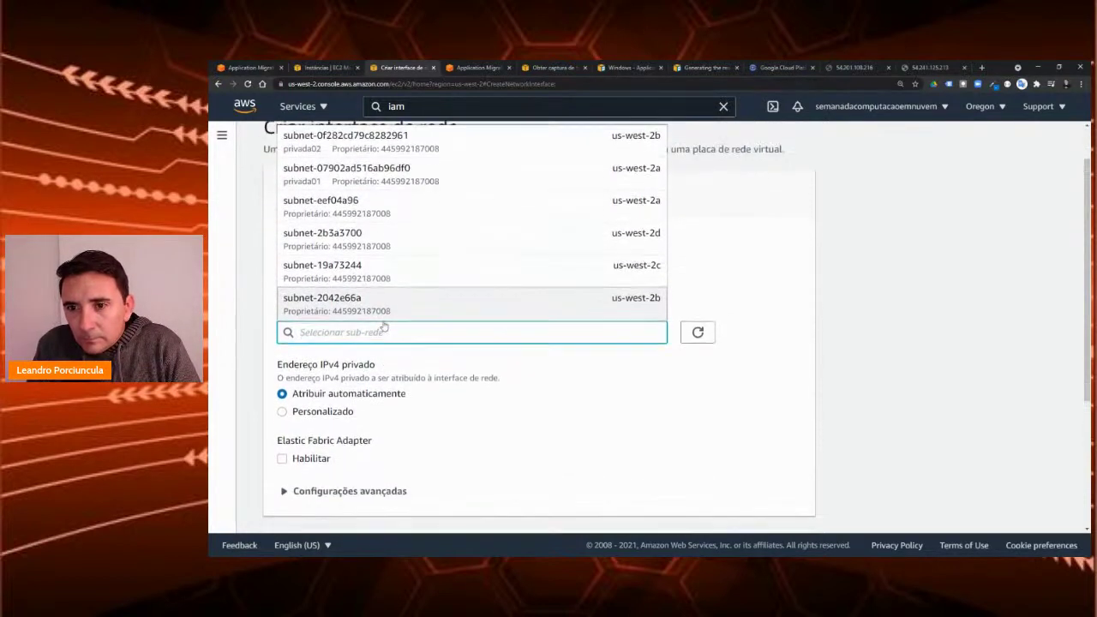
pyautogui.write('54.183.86.93')
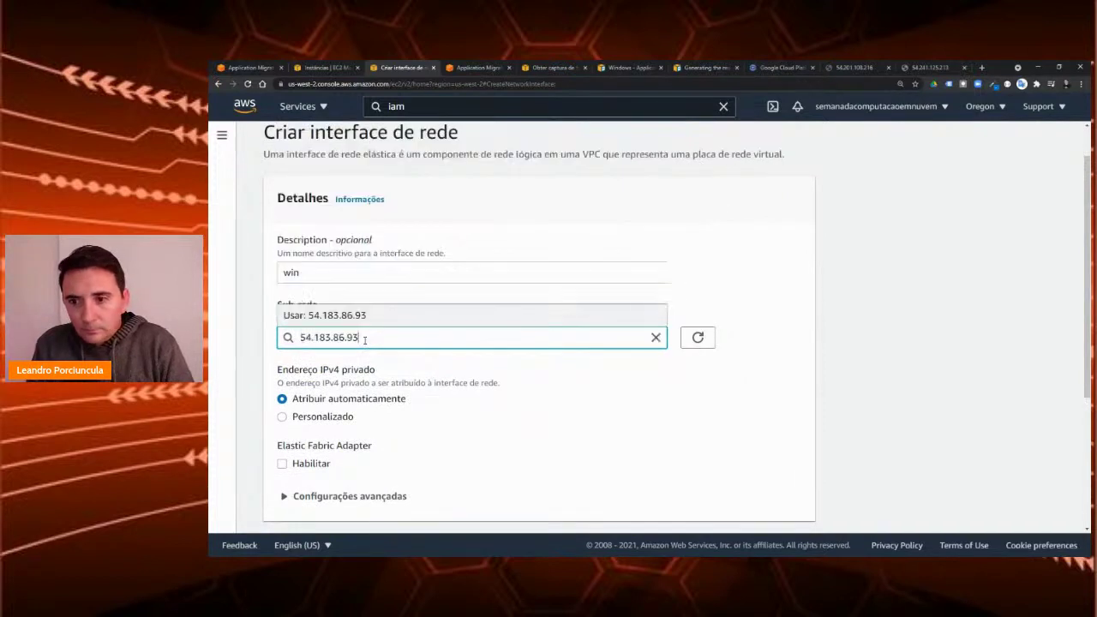
pyautogui.hotkey('ctrl', 'a')
pyautogui.press('BackSpace')
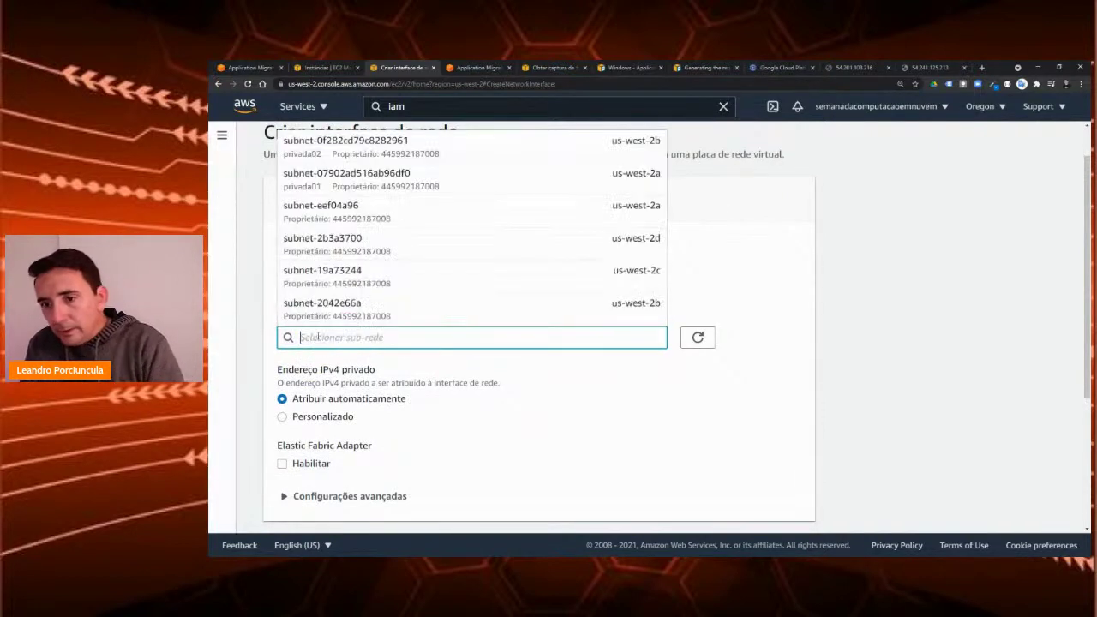
# Step: Close the subnet list without choosing one and cancel the form
pyautogui.scroll(1, 427, 293)
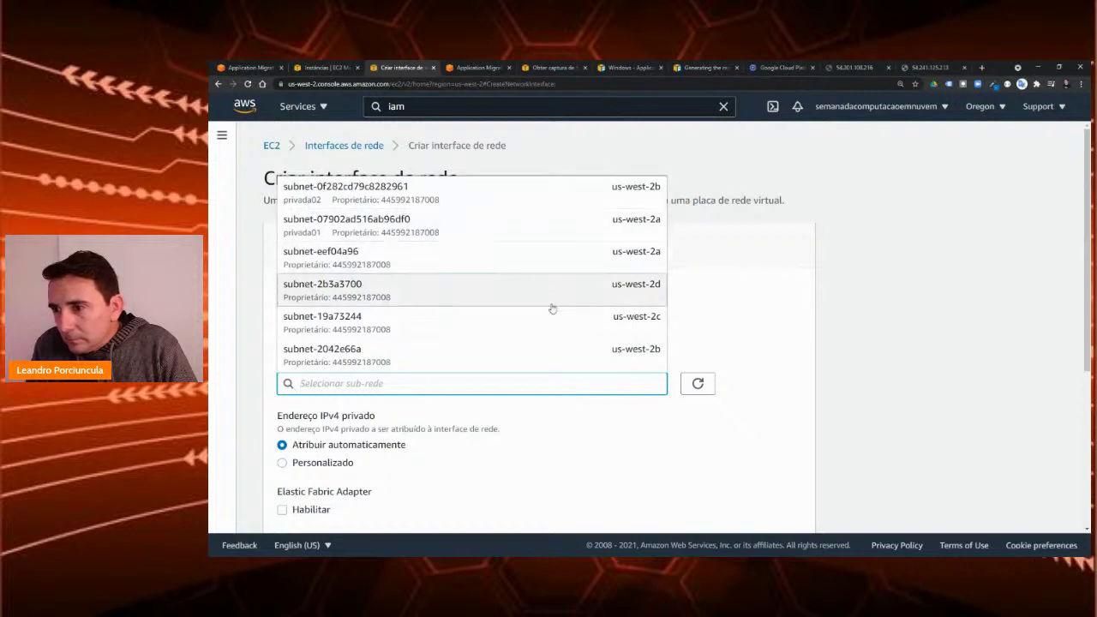
pyautogui.click(556, 449)
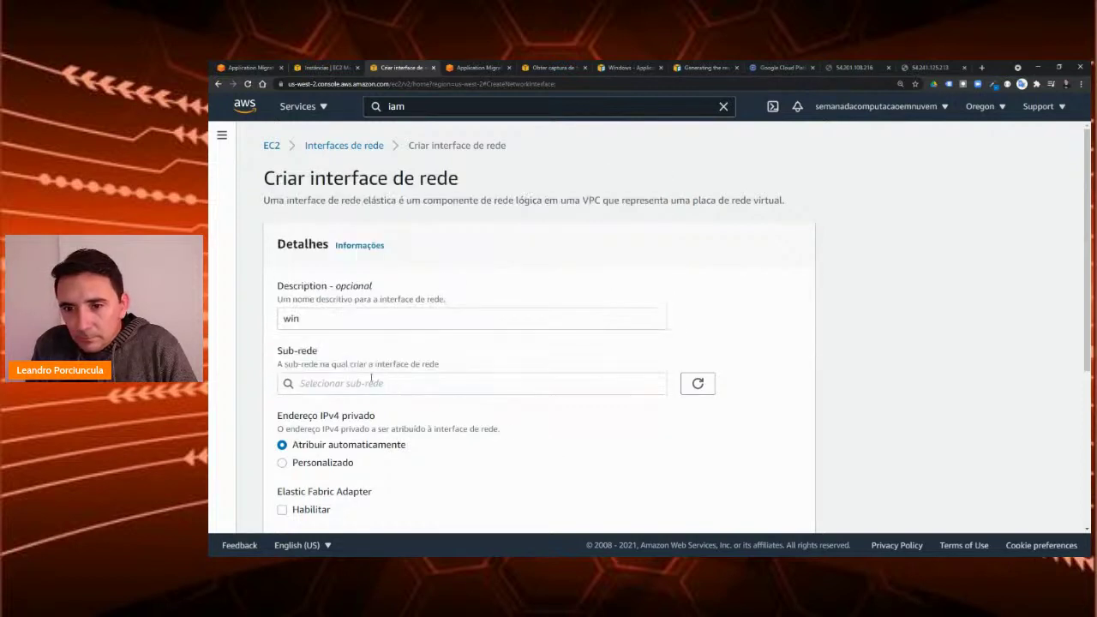
pyautogui.scroll(-1, 372, 378)
pyautogui.scroll(-2, 372, 375)
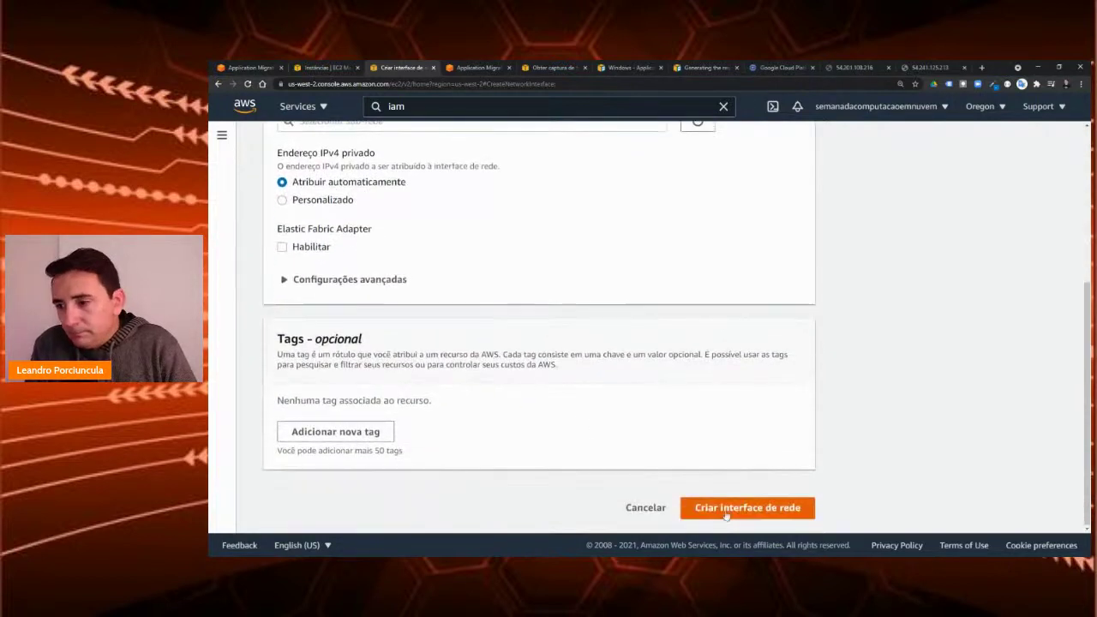
pyautogui.click(639, 508)
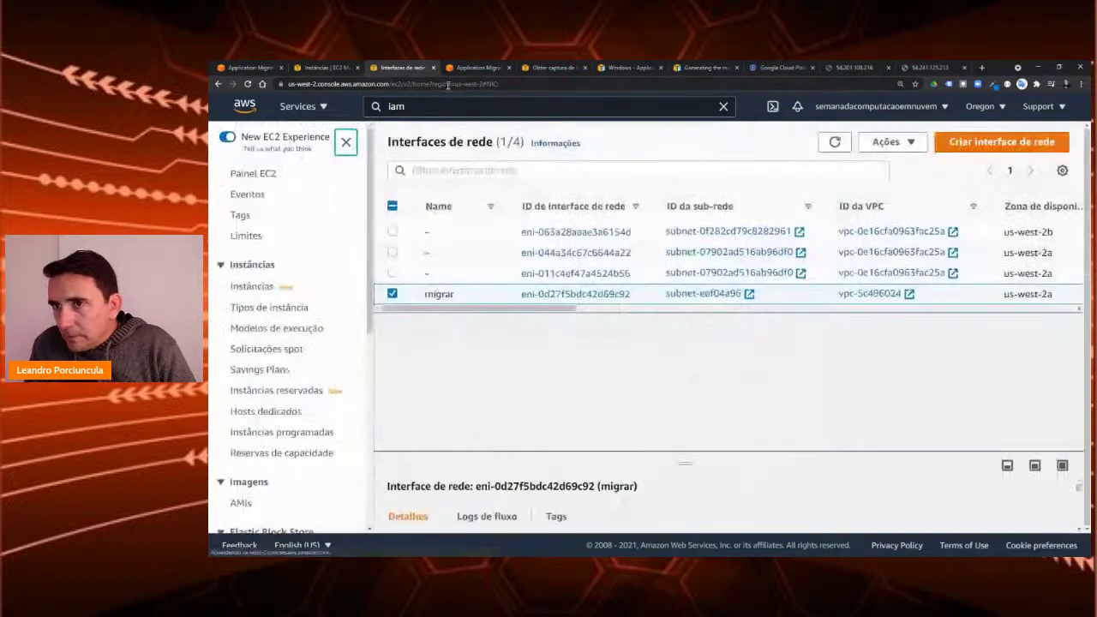
# Step: Check migrar's networking (vpc-5c496024, subnet-eef04a96) in a new tab, then start a new network interface
pyautogui.keyDown('ctrl'); pyautogui.click(248, 288); pyautogui.keyUp('ctrl')
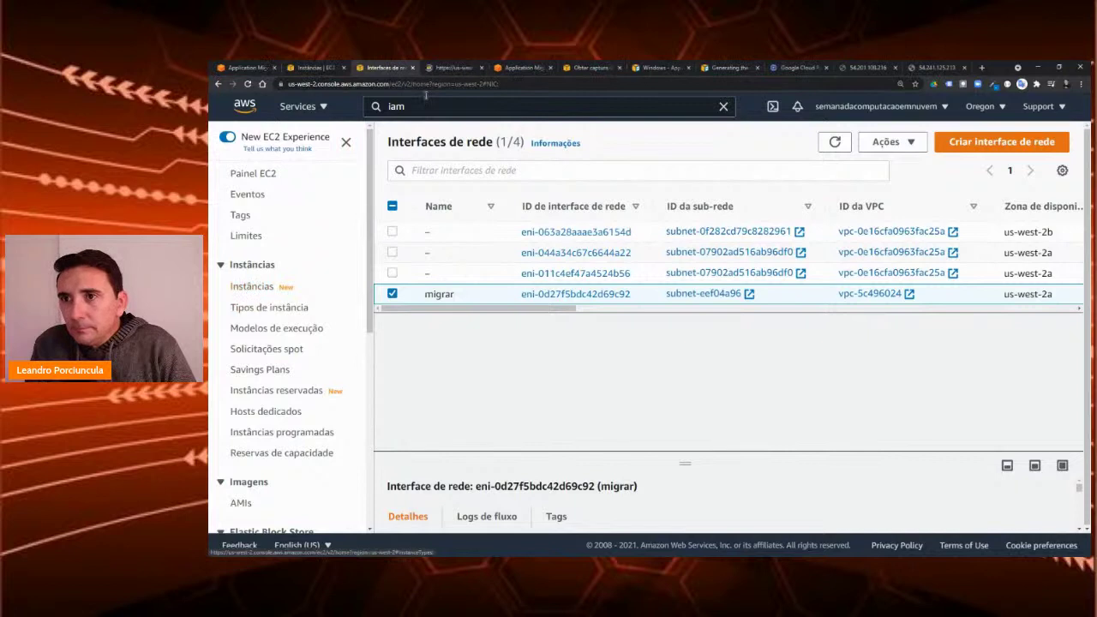
pyautogui.click(452, 67)
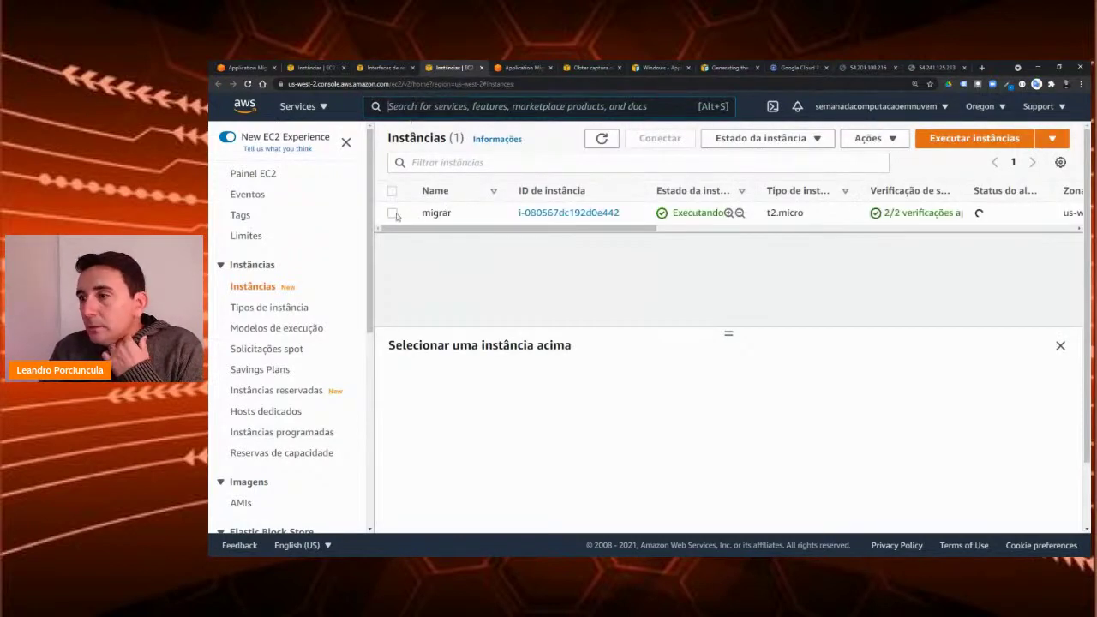
pyautogui.click(392, 215)
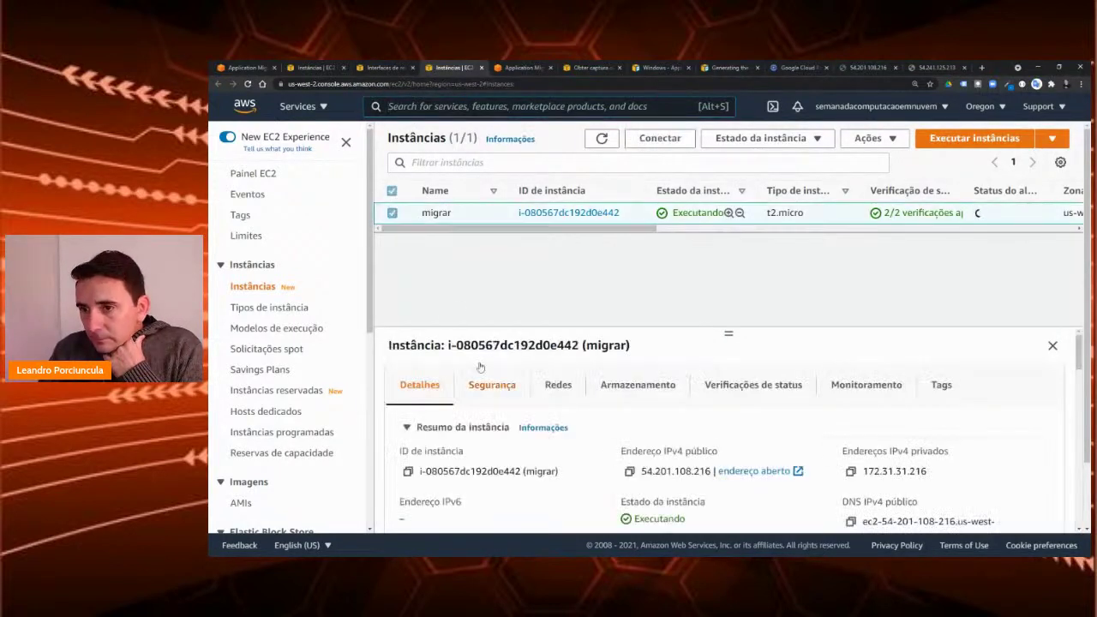
pyautogui.click(558, 385)
pyautogui.scroll(-2, 546, 460)
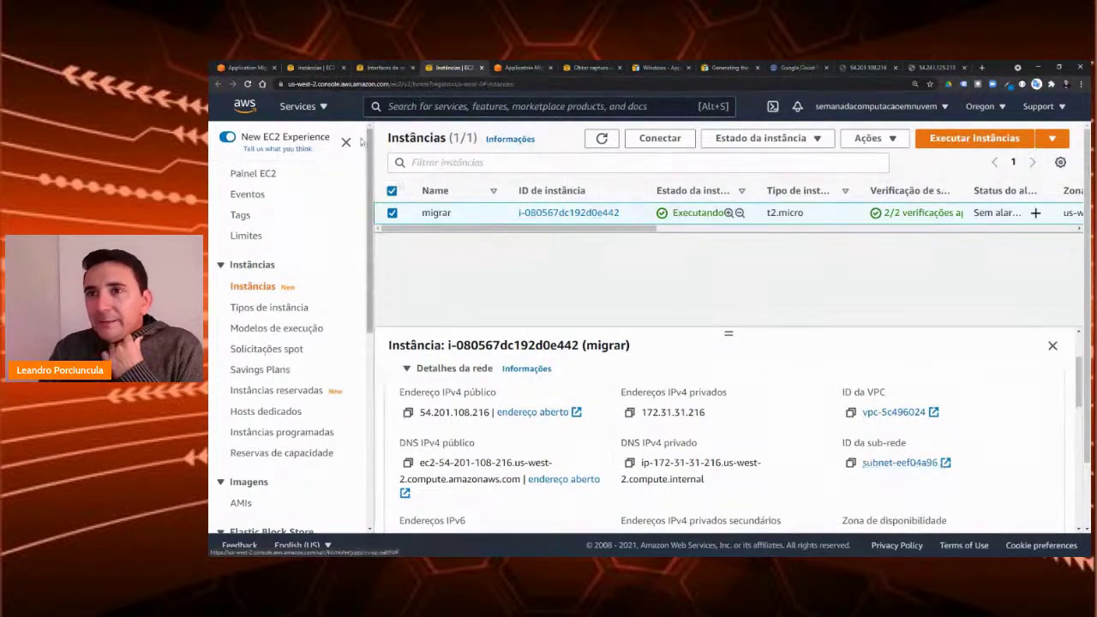
pyautogui.click(384, 67)
pyautogui.click(1005, 143)
# Step: Give the new network interface the description 'web' and place it in subnet-eef04a96
pyautogui.click(357, 324)
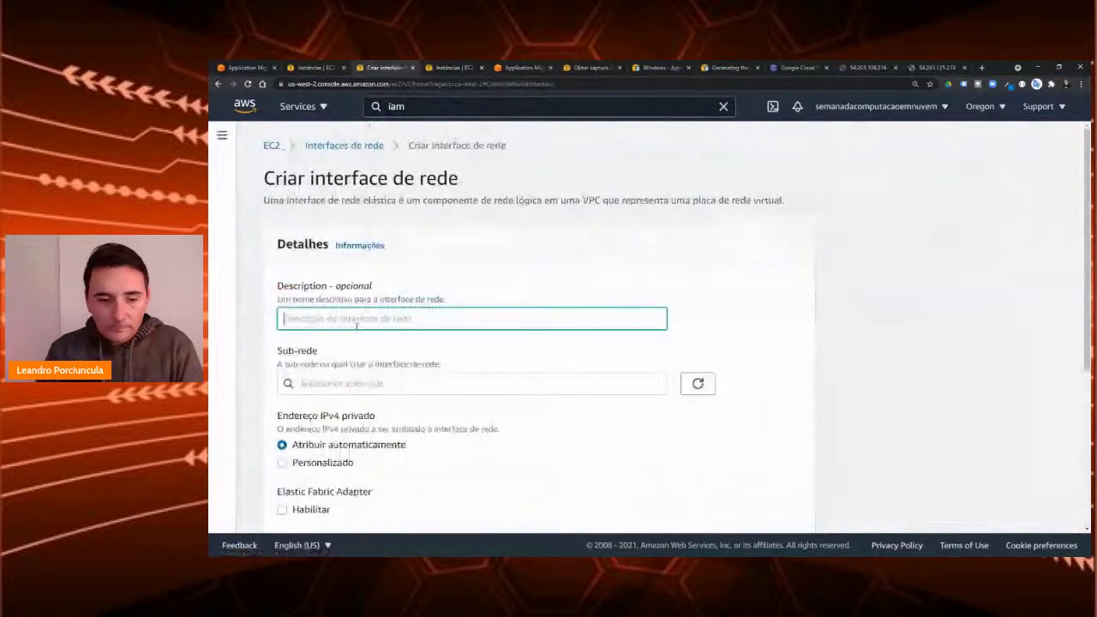
pyautogui.write('web')
pyautogui.press('Tab')
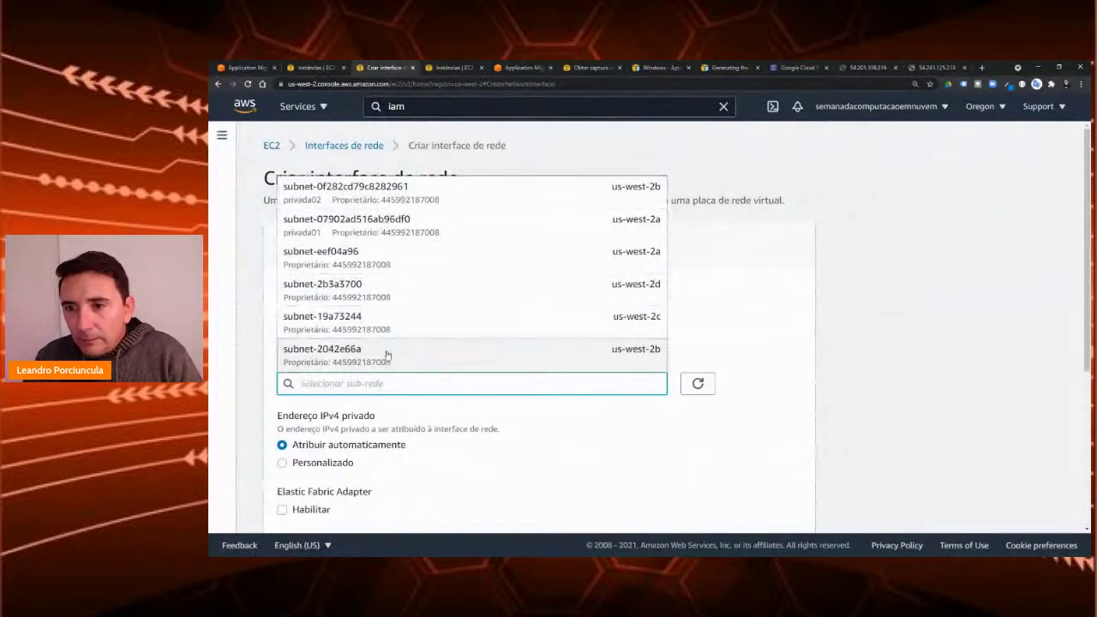
pyautogui.click(407, 254)
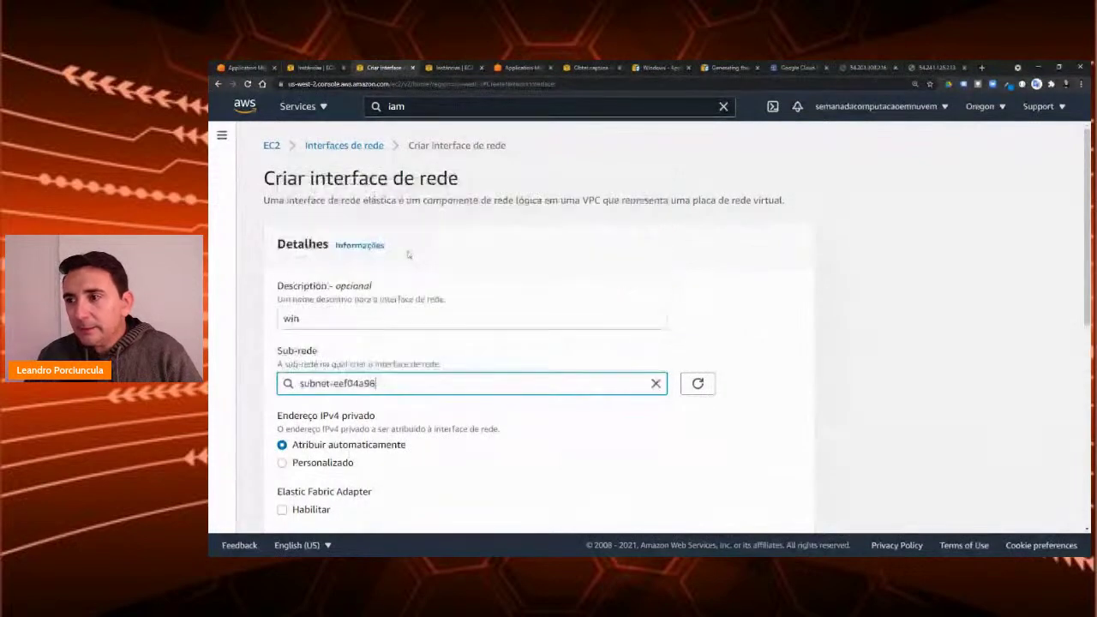
pyautogui.scroll(-2, 417, 433)
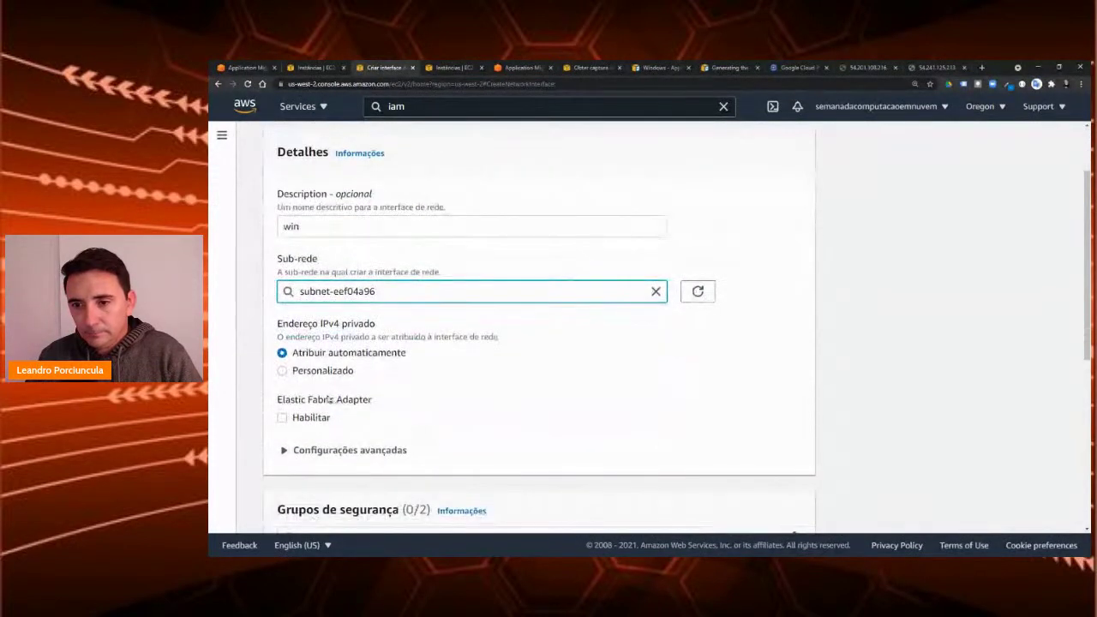
pyautogui.scroll(-5, 402, 402)
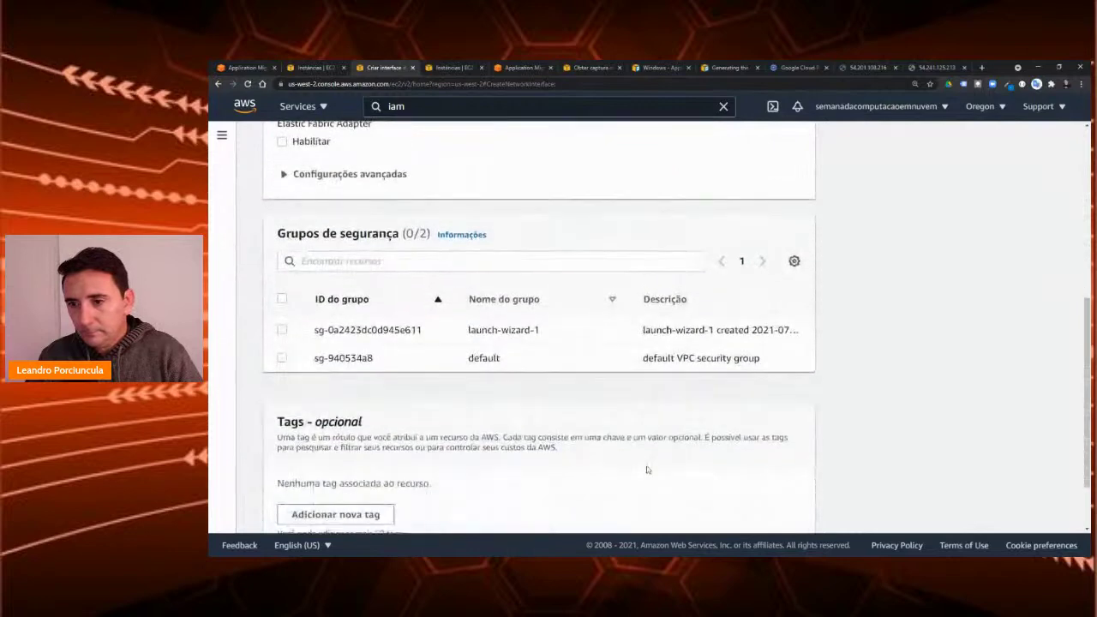
pyautogui.scroll(-2, 647, 469)
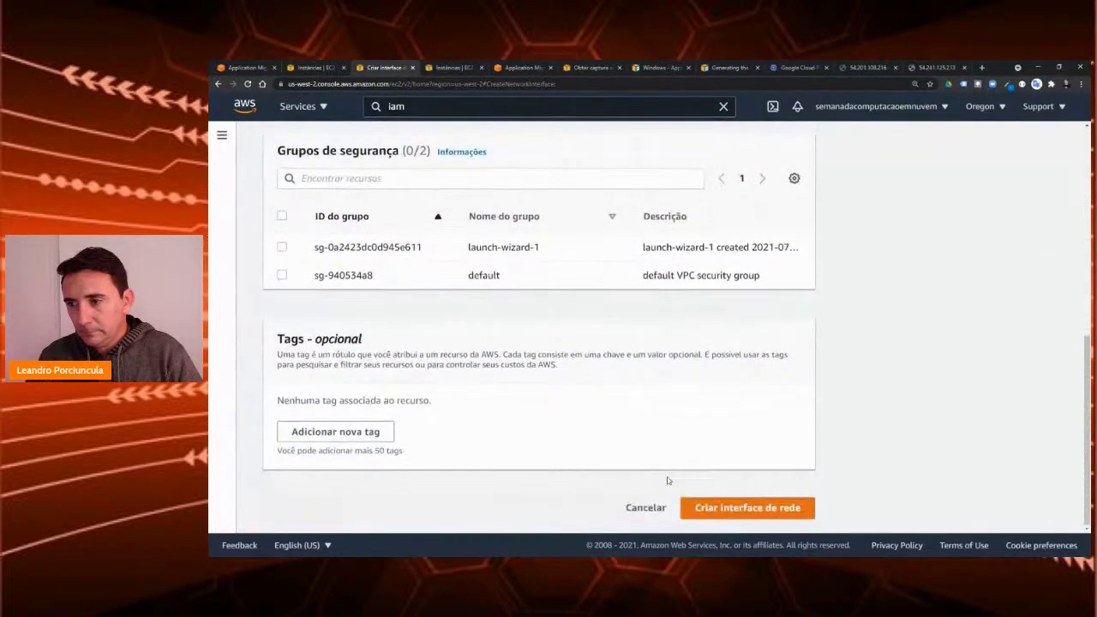
# Step: After the creation error, add the default security group and create the interface
pyautogui.click(731, 509)
pyautogui.scroll(3, 456, 339)
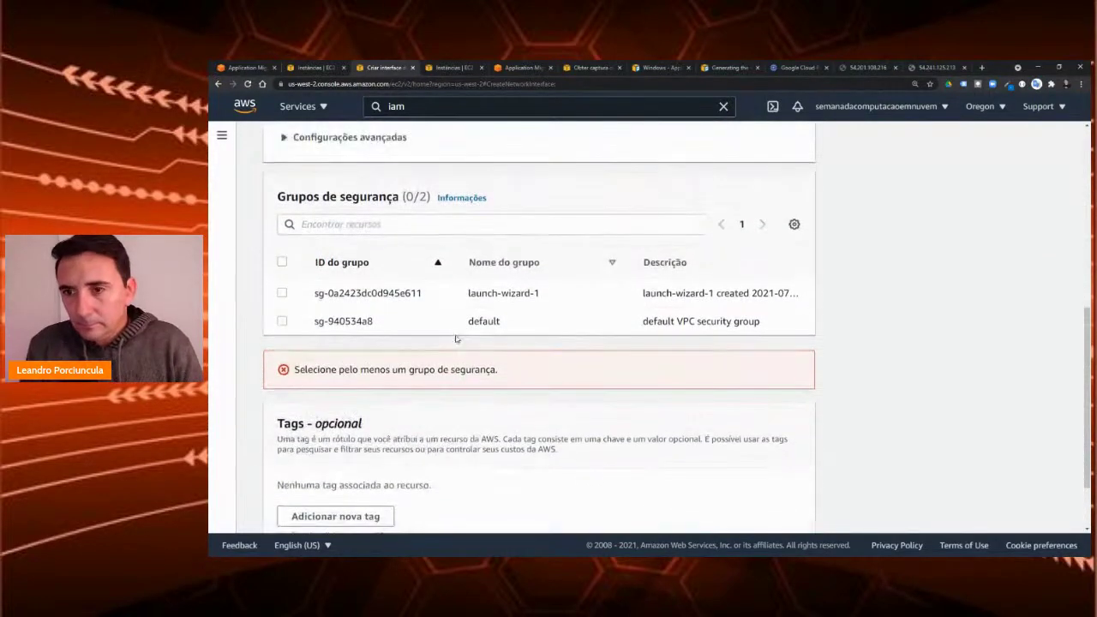
pyautogui.click(282, 413)
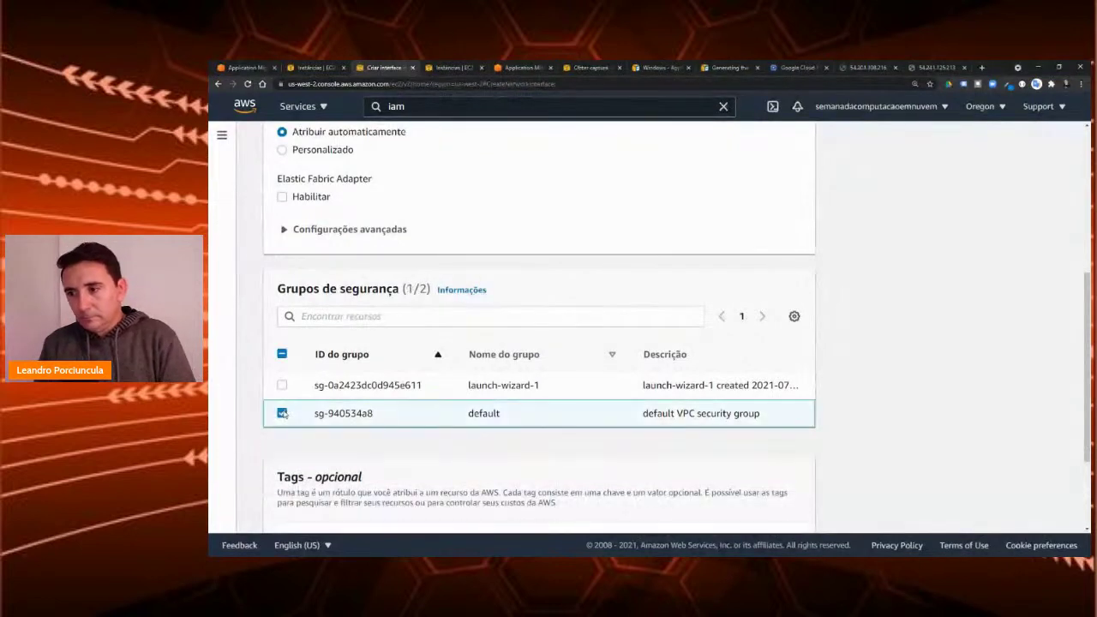
pyautogui.scroll(-3, 282, 413)
pyautogui.click(776, 507)
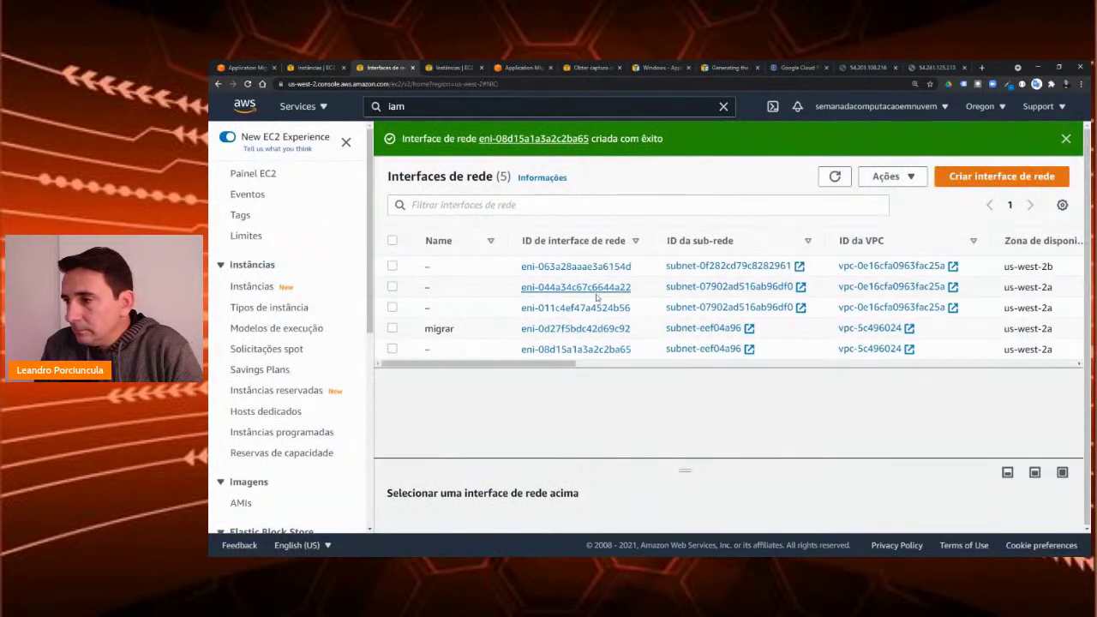
# Step: Attach eni-08d15a1a3a2c2ba65 to the migrar instance i-080567dc192d0e442
pyautogui.moveTo(541, 365)
pyautogui.mouseDown()
pyautogui.moveTo(614, 360)
pyautogui.moveTo(539, 362)
pyautogui.mouseUp()
pyautogui.click(391, 349)
pyautogui.click(891, 176)
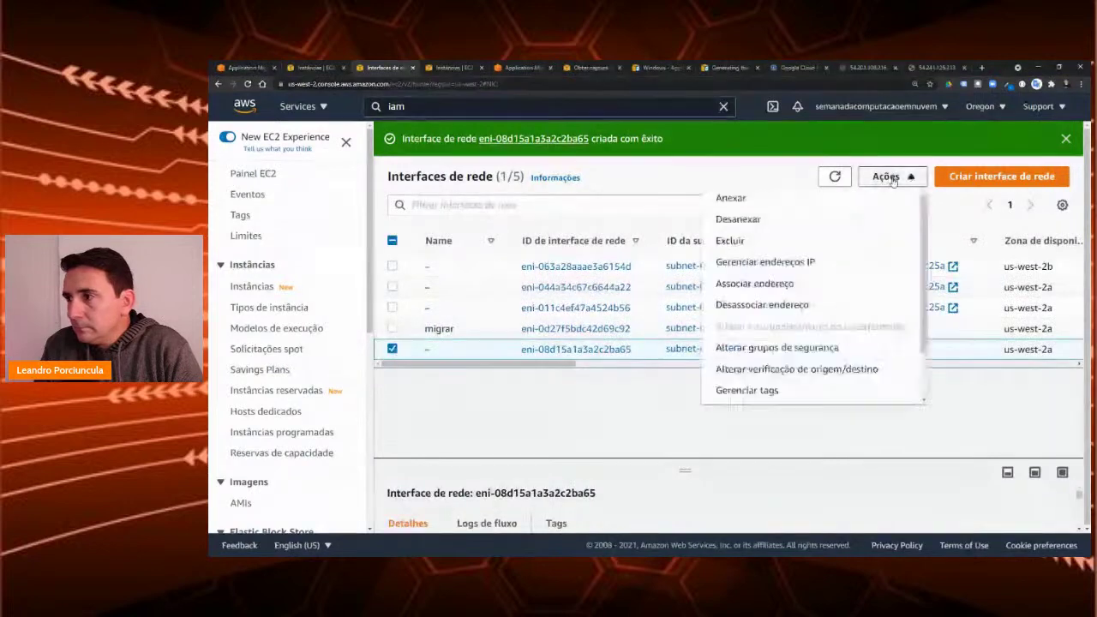
pyautogui.click(755, 203)
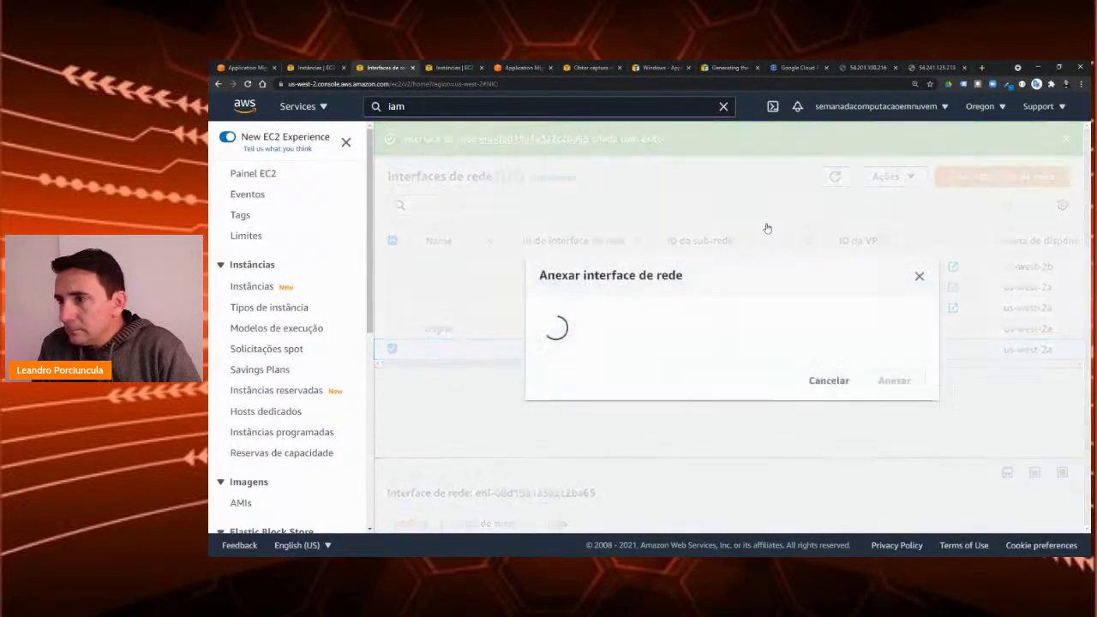
pyautogui.click(669, 361)
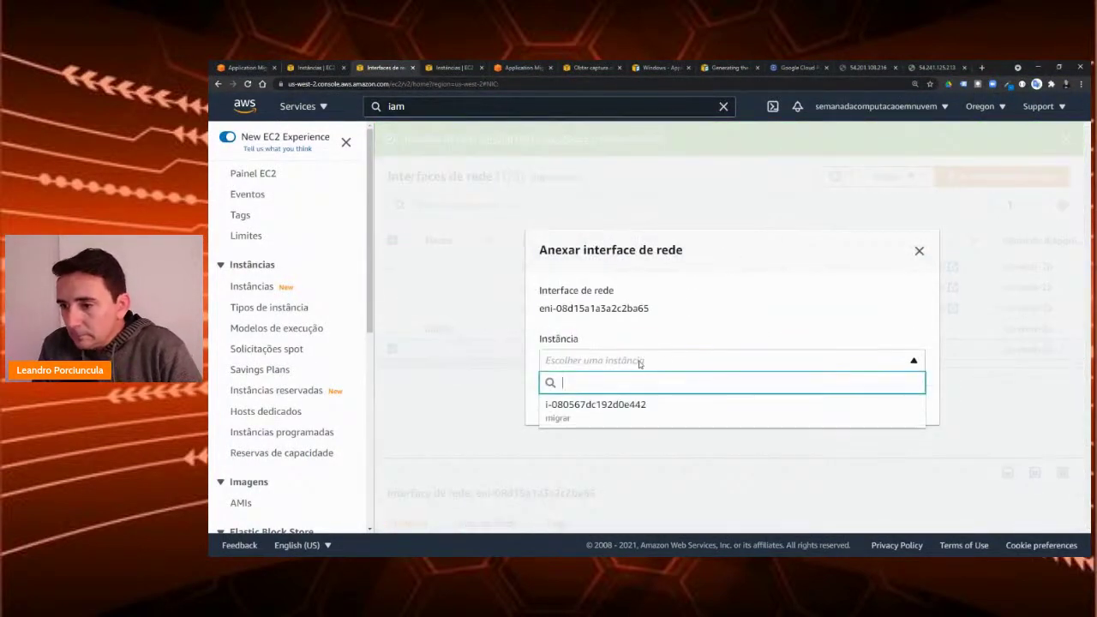
pyautogui.click(600, 407)
pyautogui.click(886, 402)
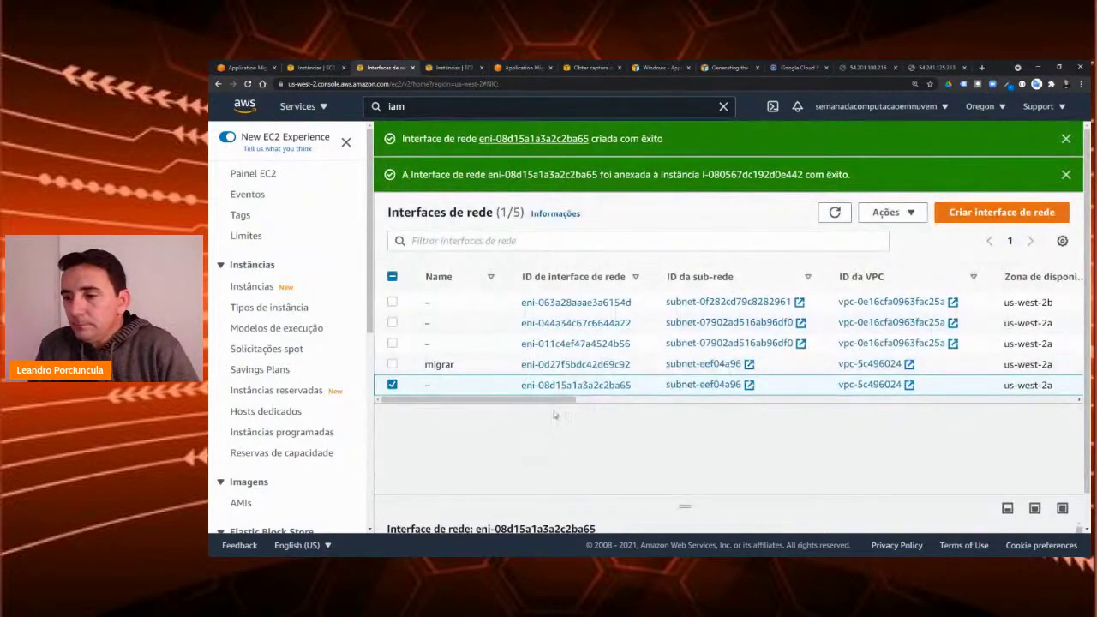
# Step: Check the attachment in the interface list, then go to Elastic IPs
pyautogui.scroll(-1, 273, 438)
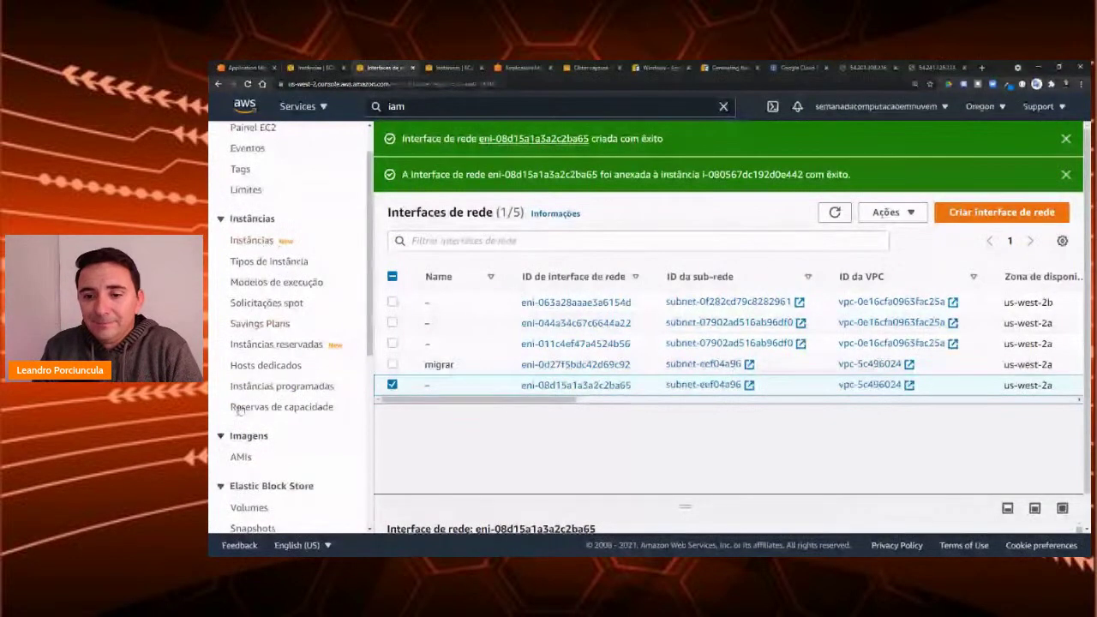
pyautogui.scroll(-1, 257, 386)
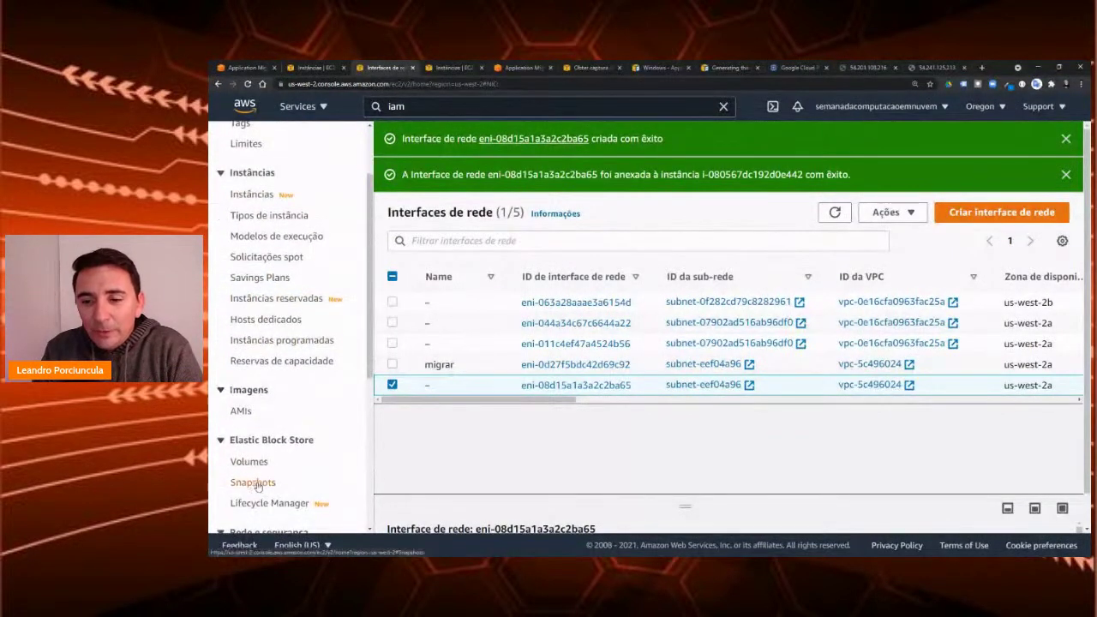
pyautogui.scroll(2, 254, 429)
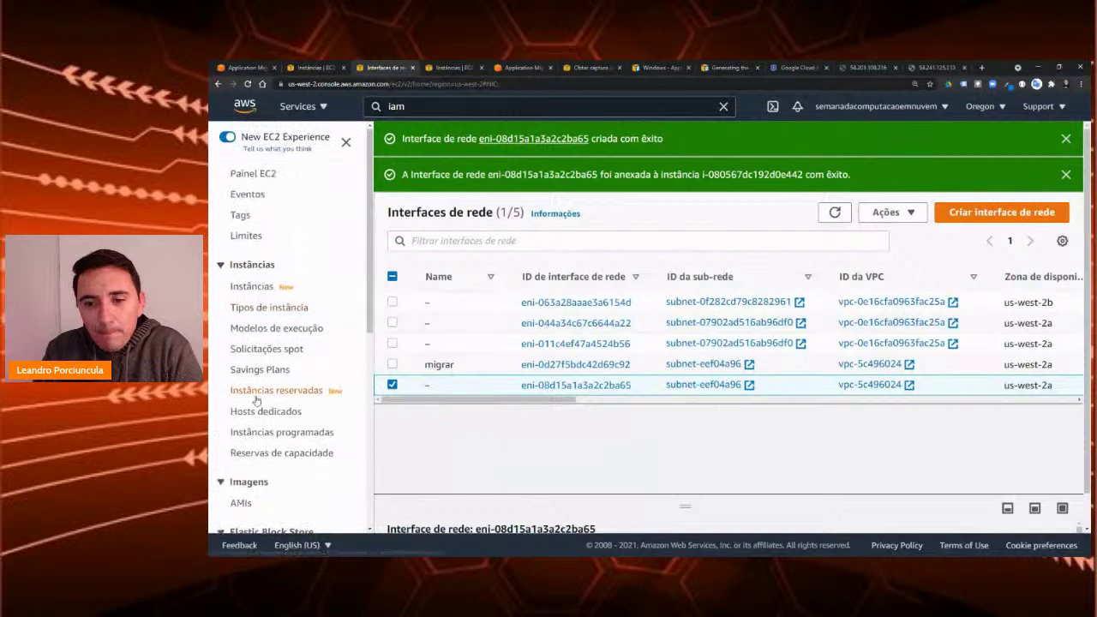
pyautogui.scroll(-6, 253, 399)
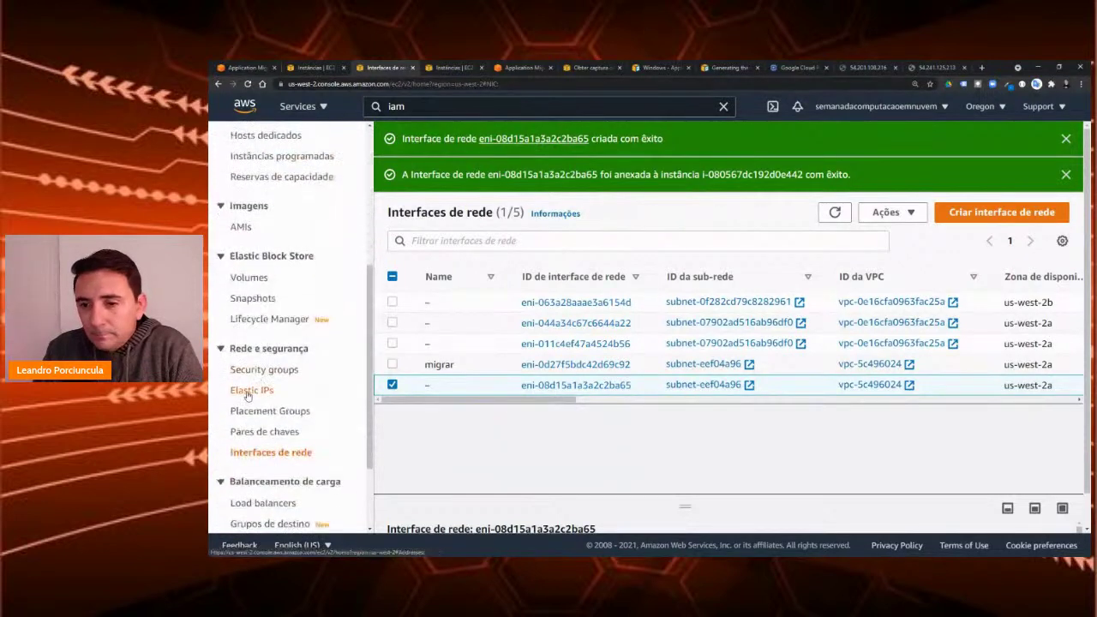
pyautogui.click(250, 392)
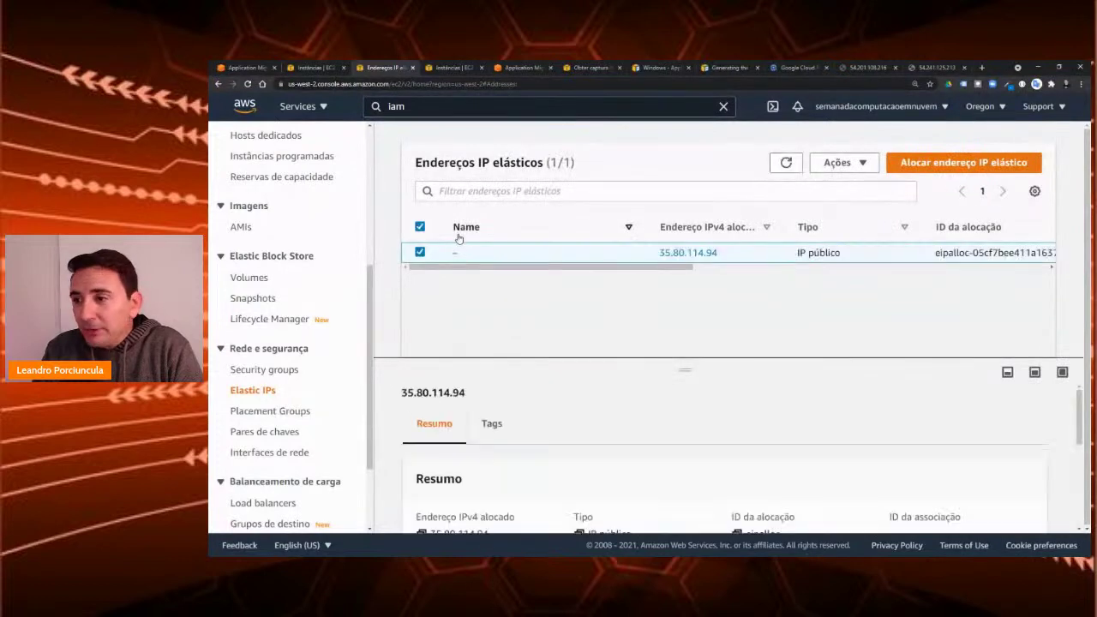
# Step: Start associating Elastic IP 35.80.114.94, briefly trying the network interface option
pyautogui.click(844, 163)
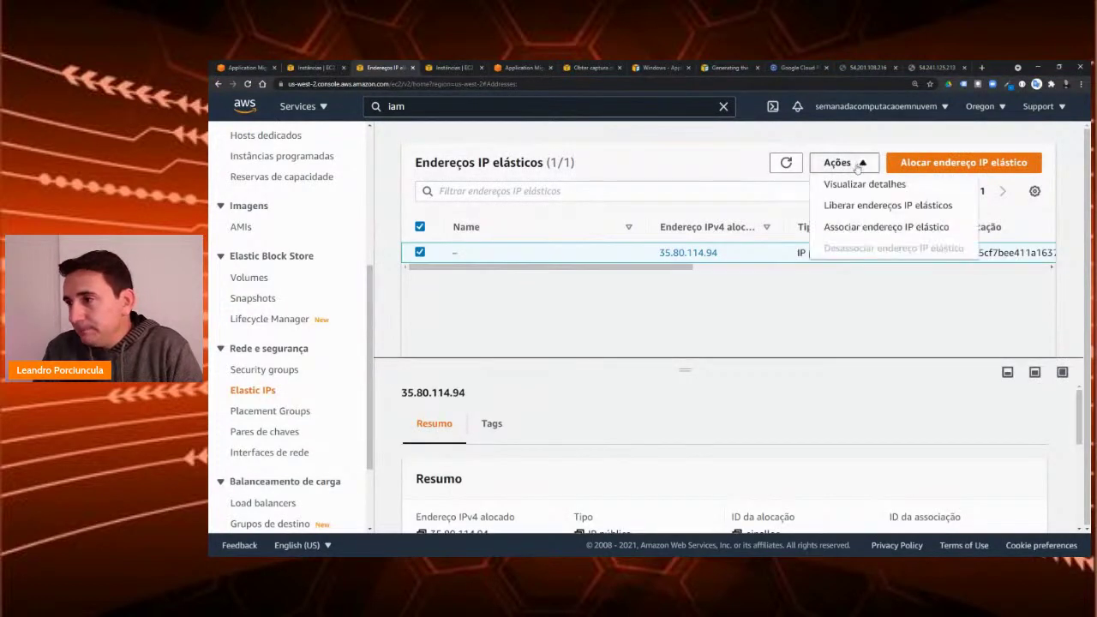
pyautogui.click(866, 228)
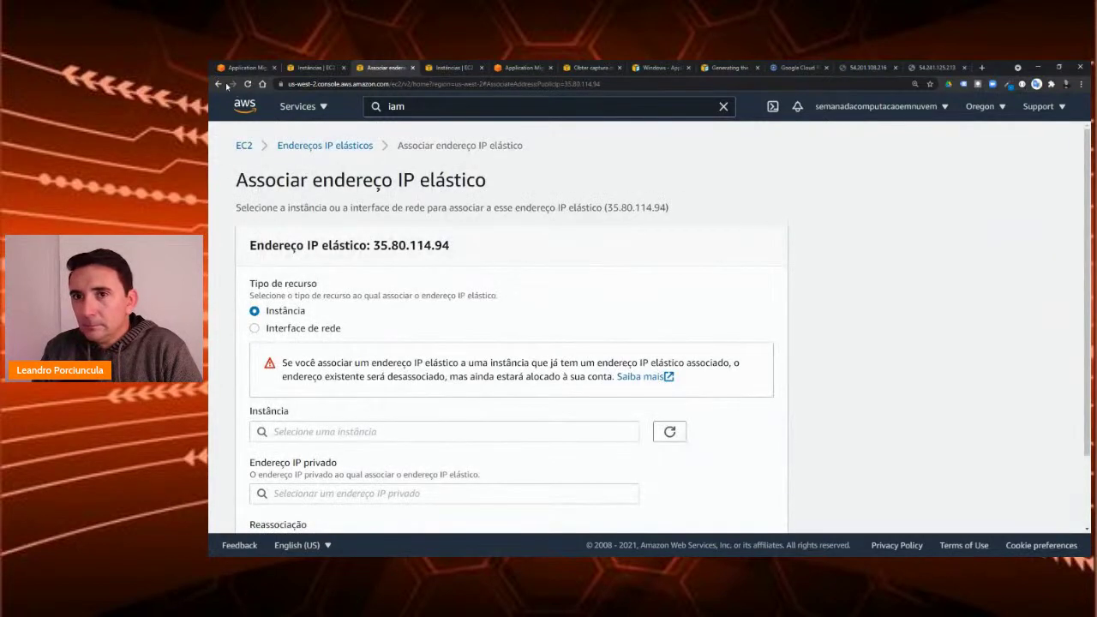
pyautogui.scroll(-2, 264, 333)
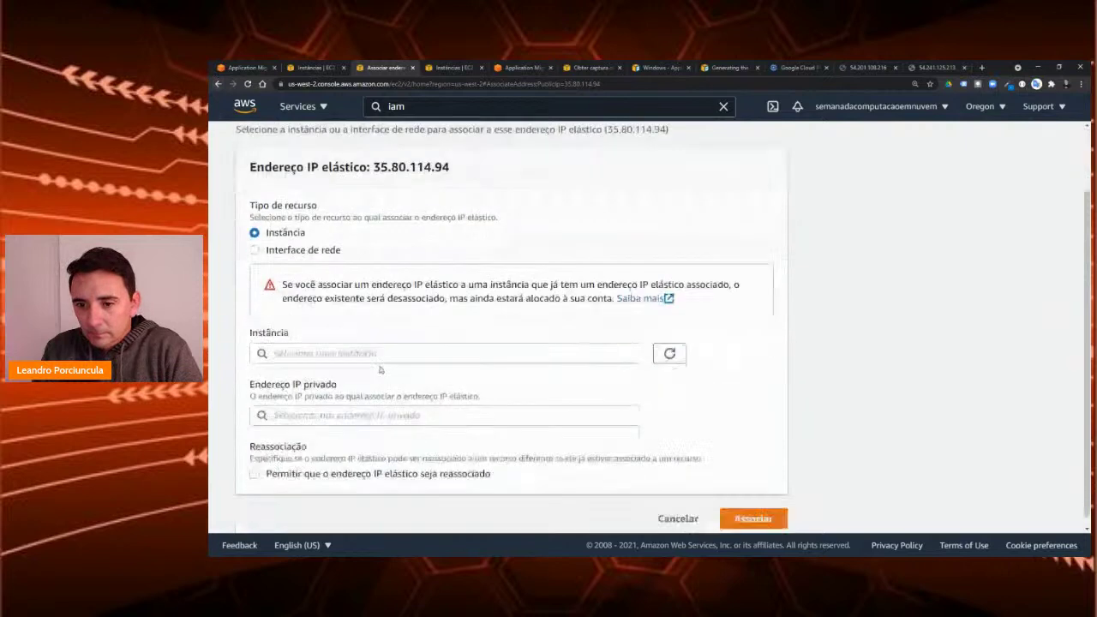
pyautogui.click(254, 241)
pyautogui.click(317, 344)
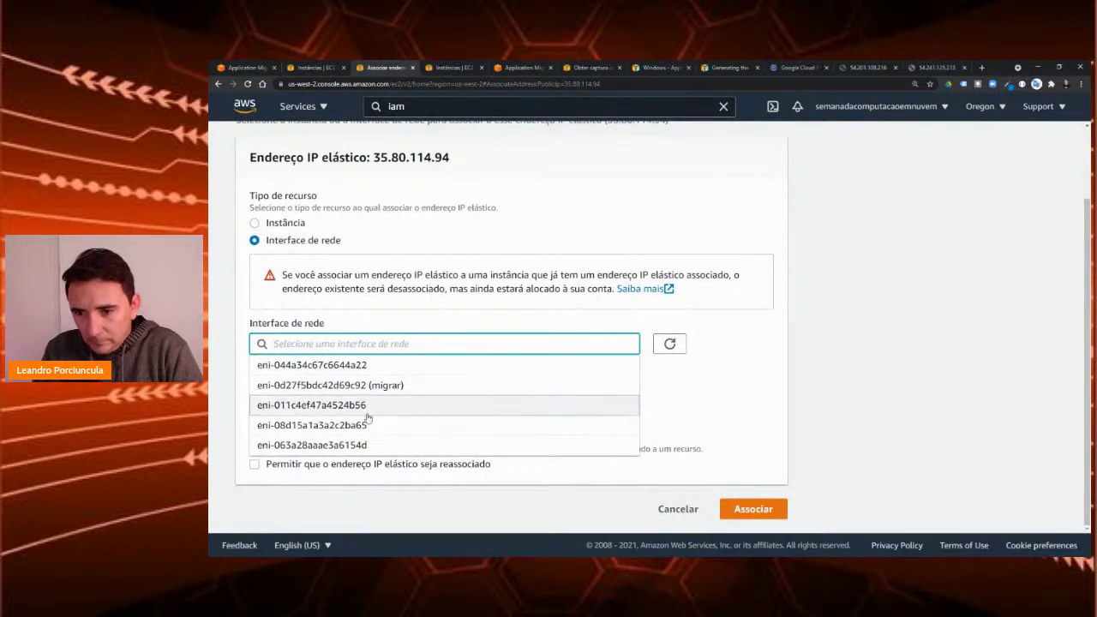
pyautogui.click(365, 320)
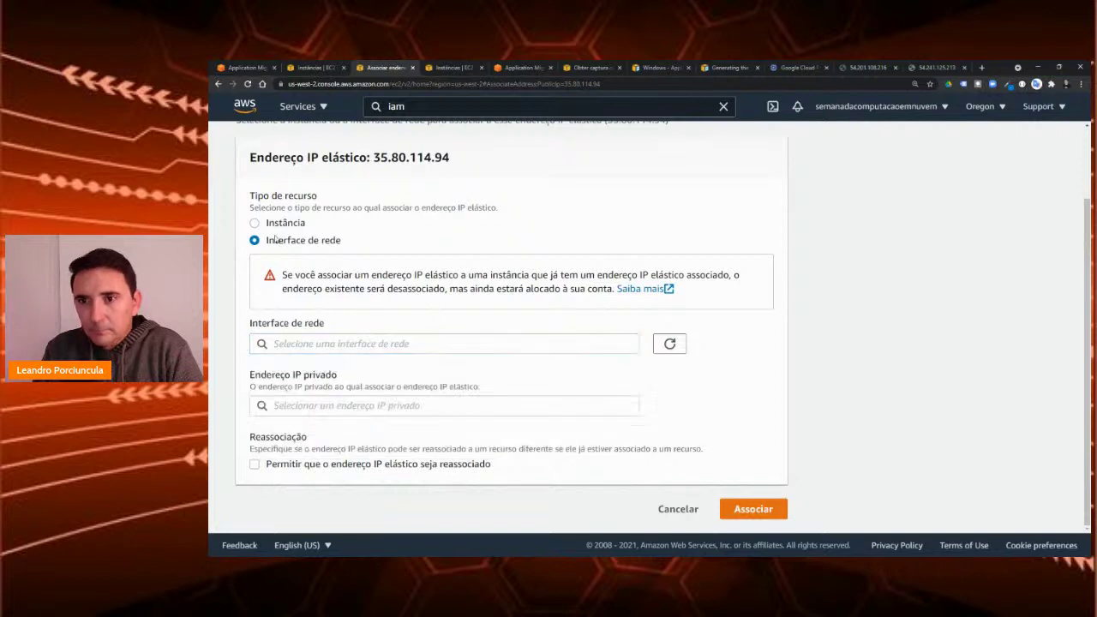
# Step: Target instance i-080567dc192d0e442 instead, open its private IP choices, then view the other instances tab
pyautogui.click(255, 223)
pyautogui.click(346, 346)
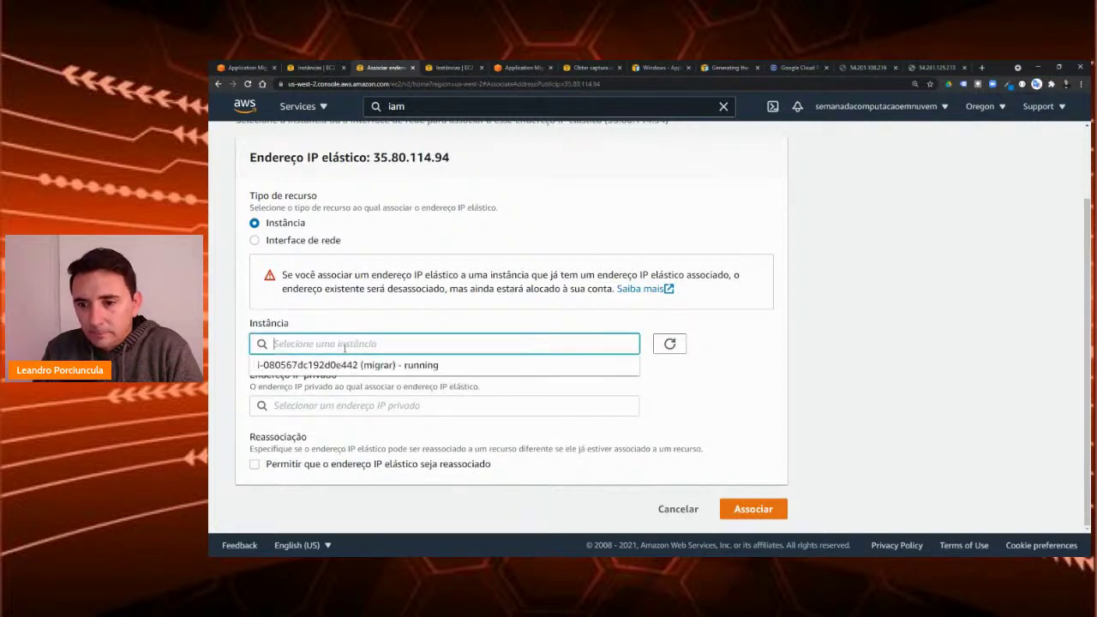
pyautogui.click(360, 364)
pyautogui.click(379, 407)
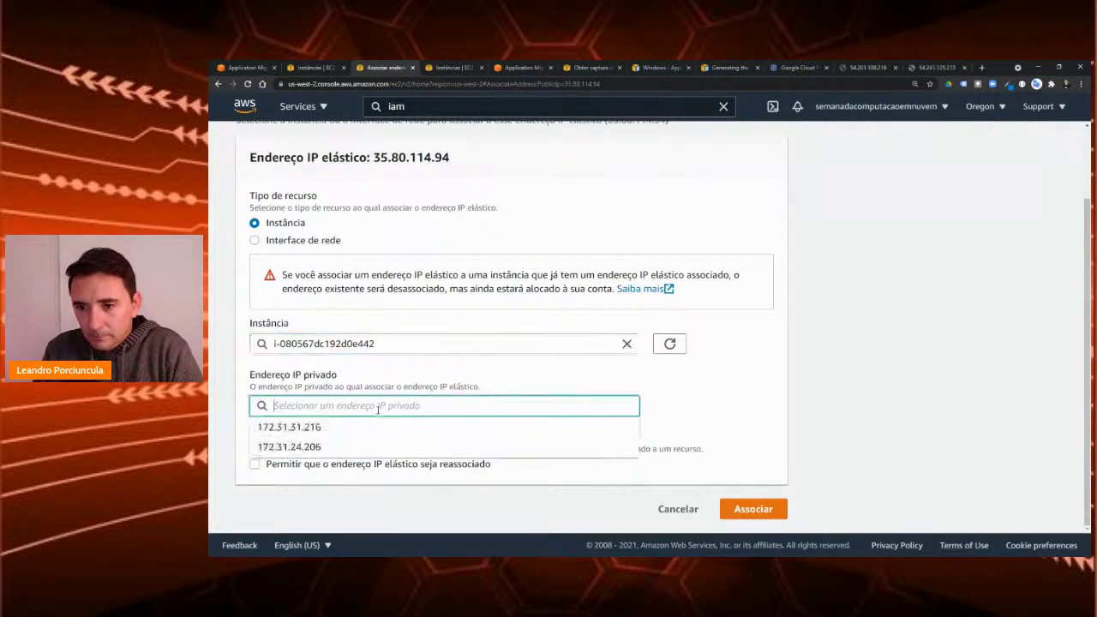
pyautogui.click(316, 69)
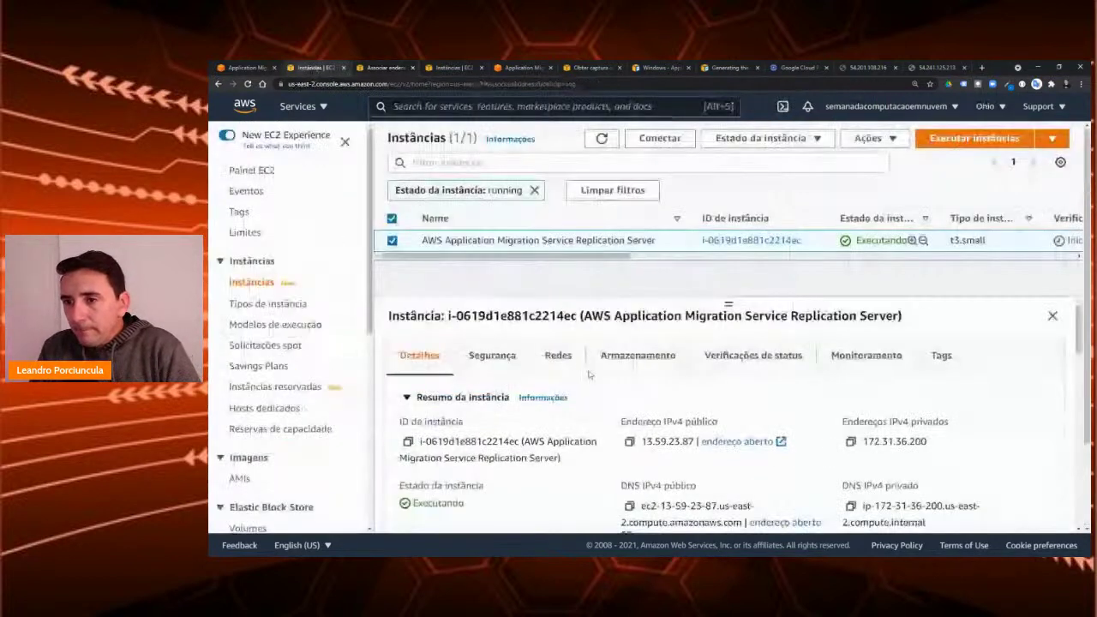
# Step: Reload the Oregon instances list, confirm migrar's private IPs, then bring up the Windows agent guide
pyautogui.click(458, 69)
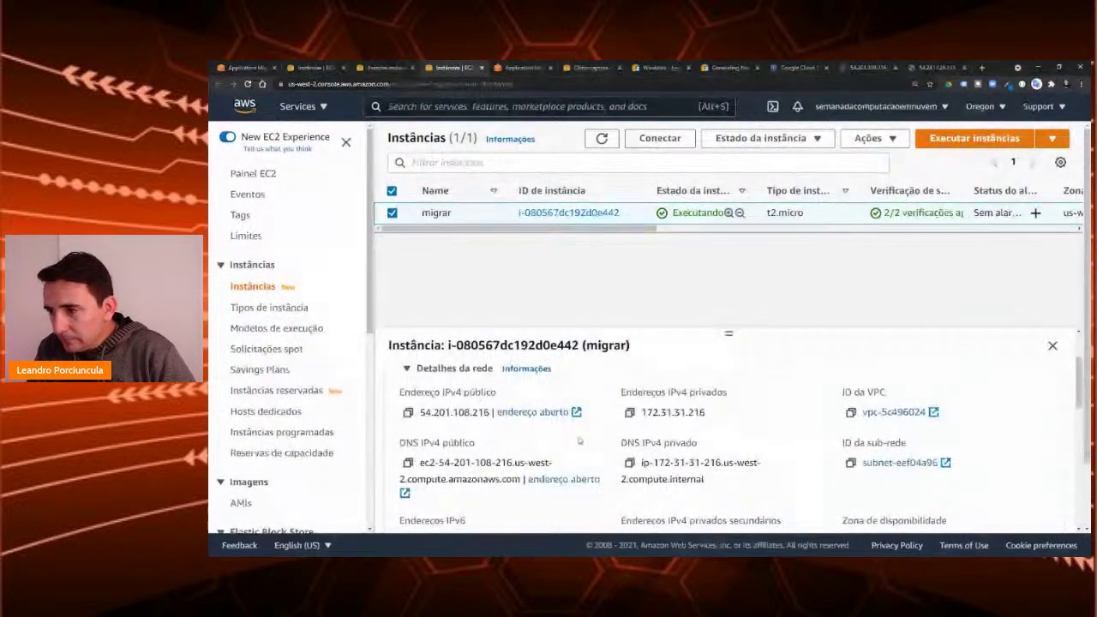
pyautogui.click(246, 84)
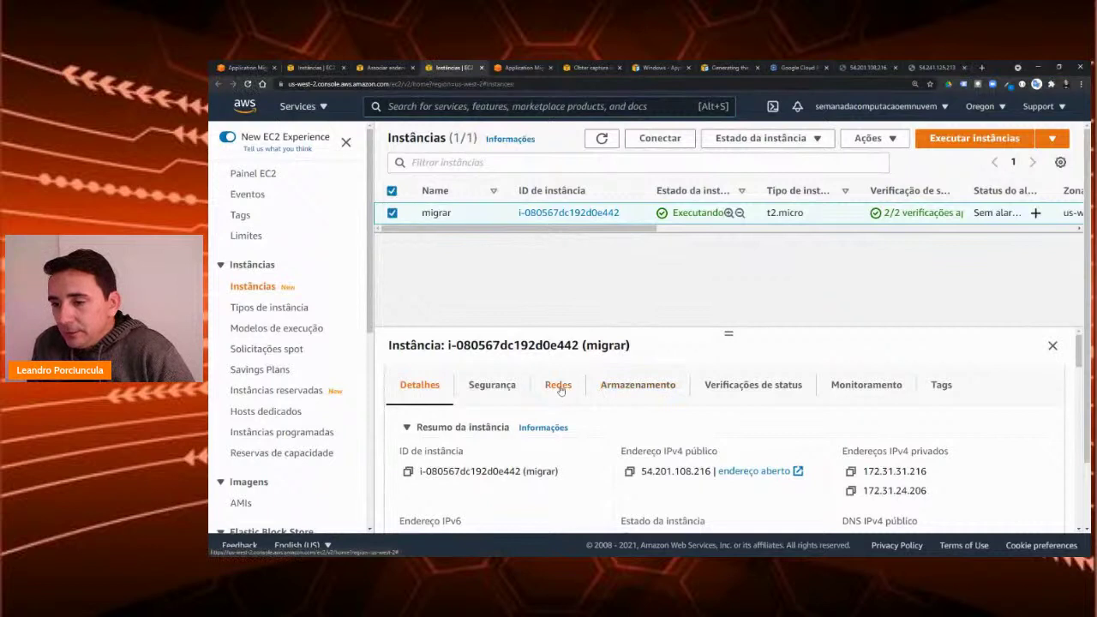
pyautogui.click(558, 385)
pyautogui.moveTo(728, 330); pyautogui.dragTo(729, 297)
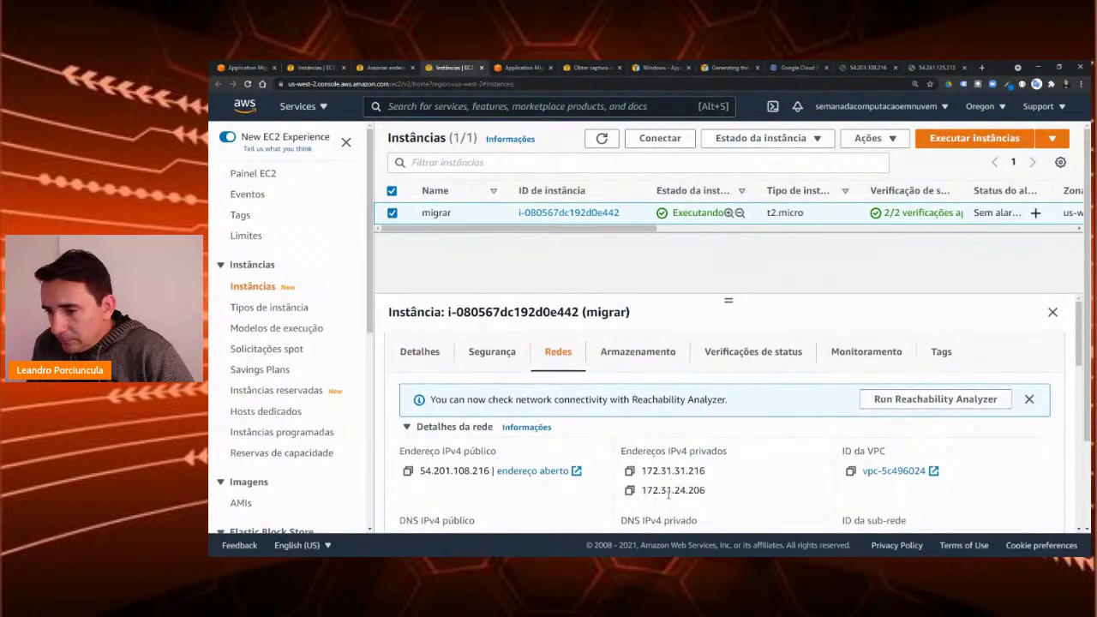
pyautogui.click(528, 67)
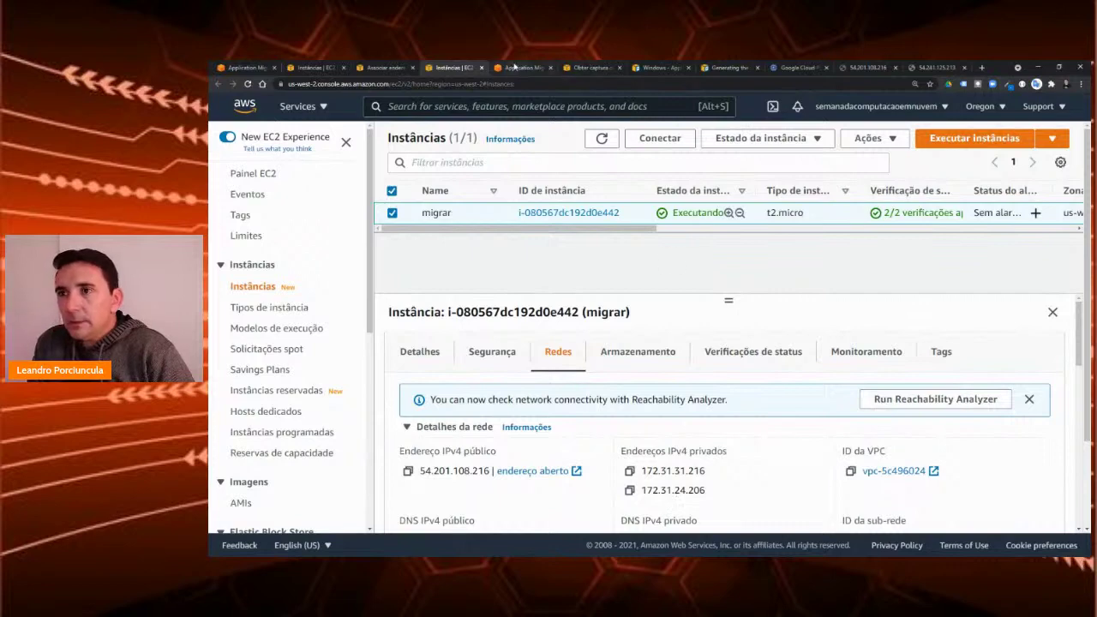
pyautogui.click(661, 67)
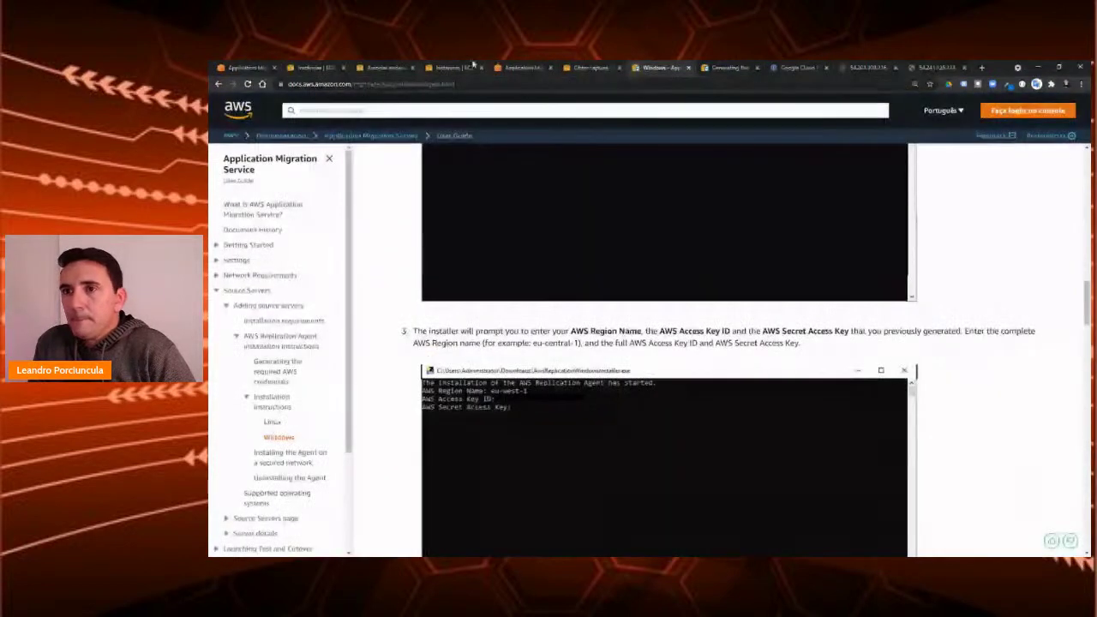
# Step: Try associating 35.80.114.94 via 172.31.24.206, then 172.31.31.216; it fails over multiple interfaces
pyautogui.click(368, 68)
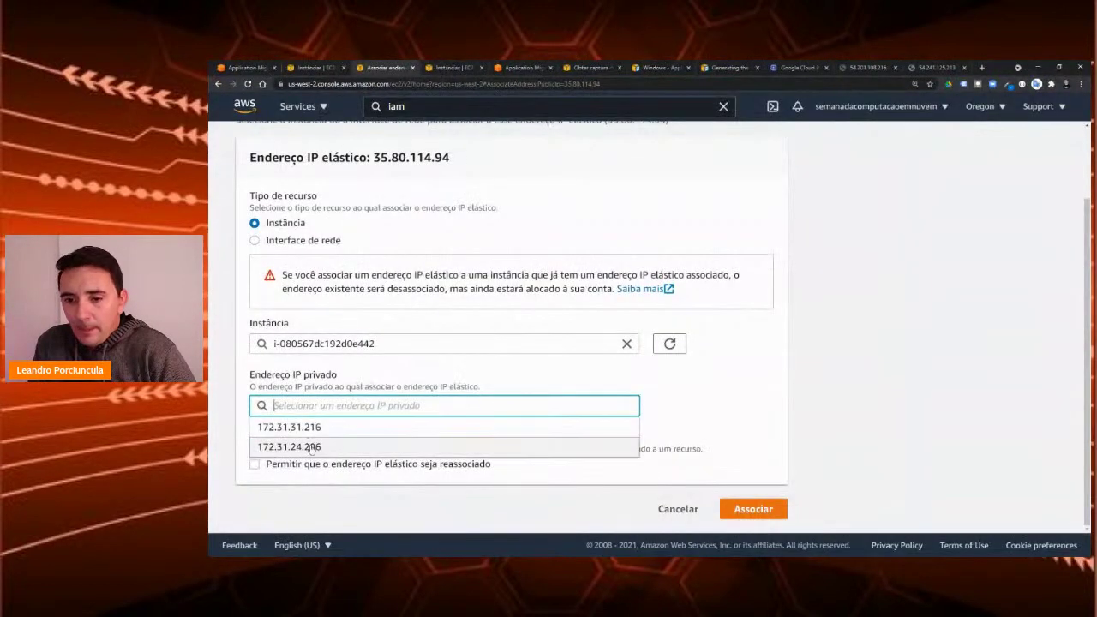
pyautogui.click(460, 445)
pyautogui.click(737, 510)
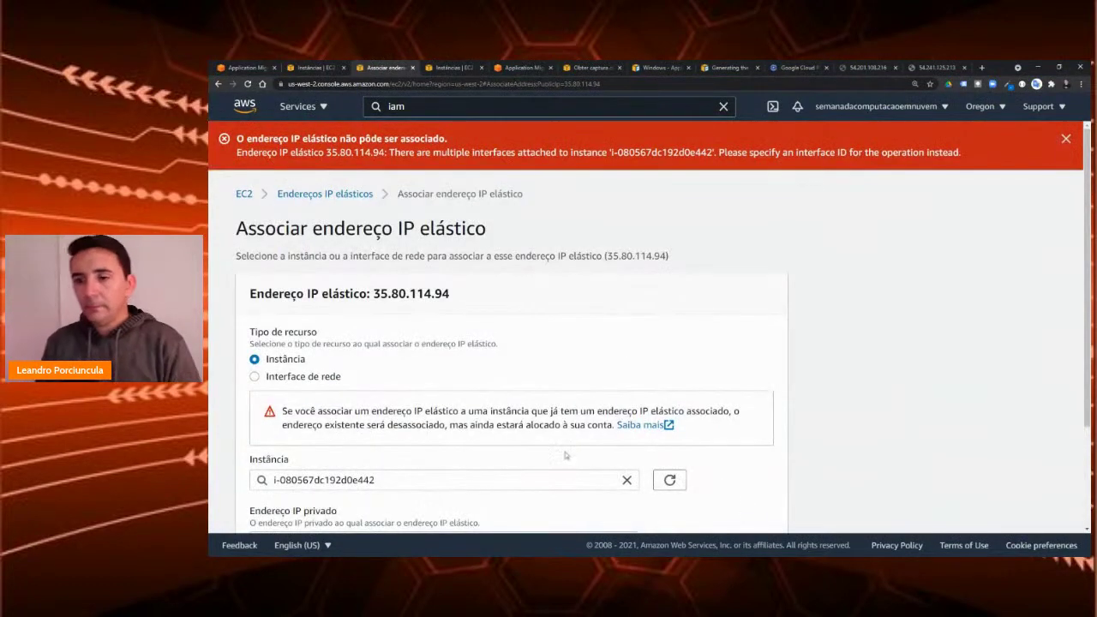
pyautogui.scroll(-2, 436, 474)
pyautogui.click(378, 409)
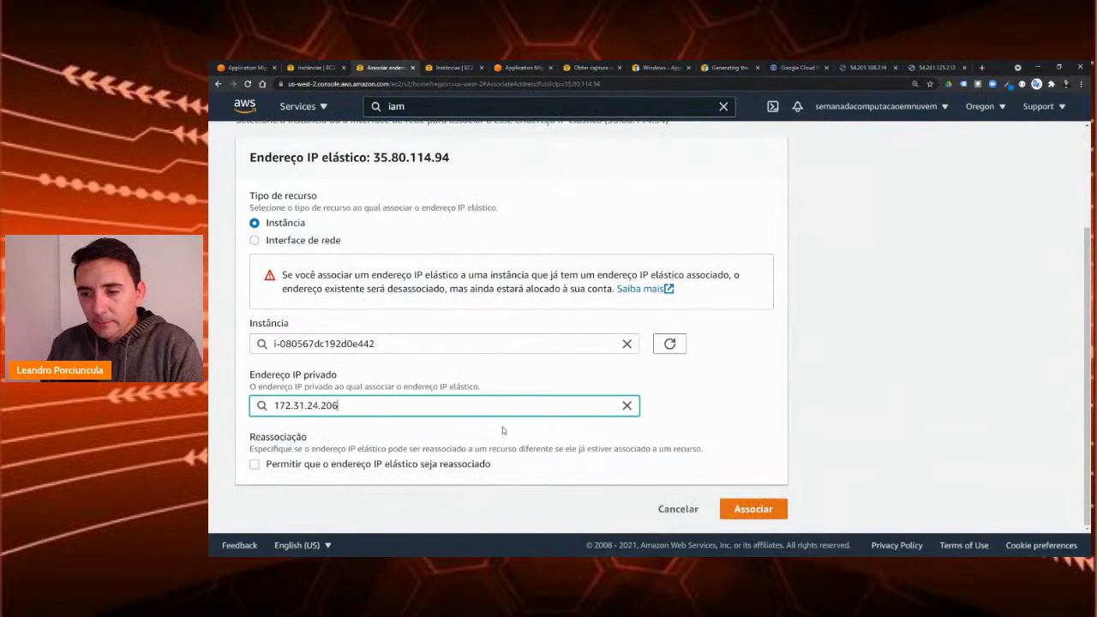
pyautogui.click(627, 408)
pyautogui.click(335, 431)
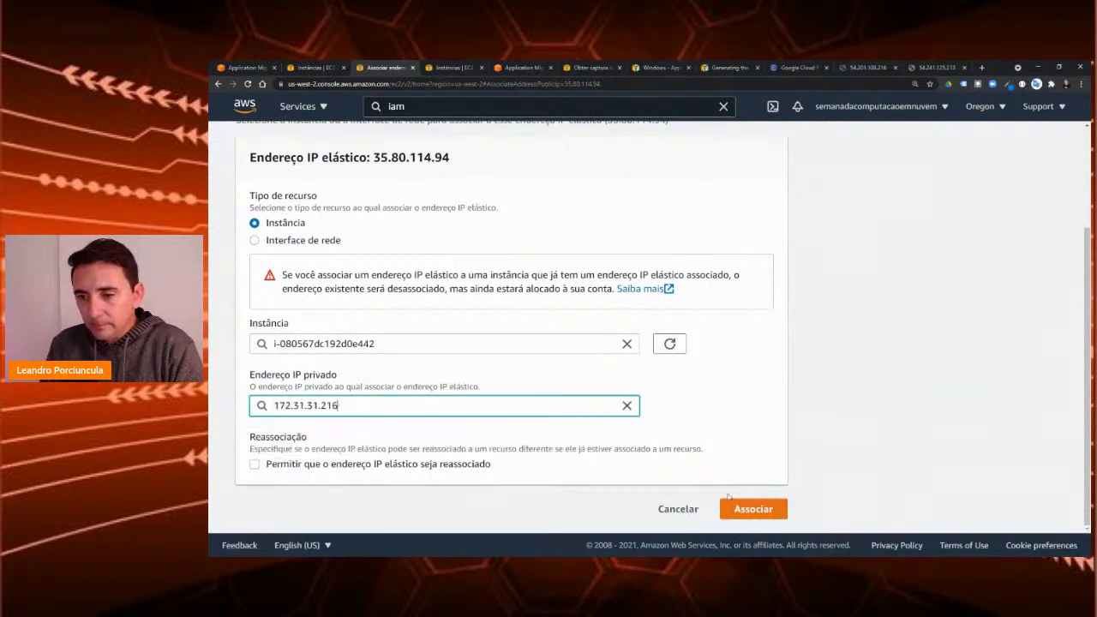
pyautogui.click(771, 515)
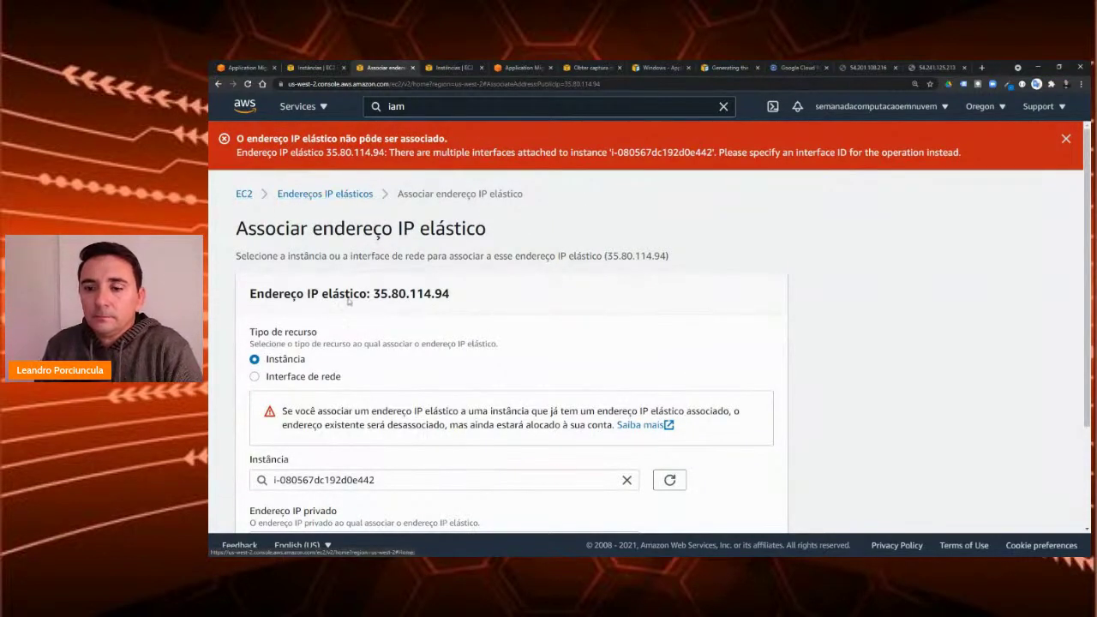
pyautogui.click(325, 194)
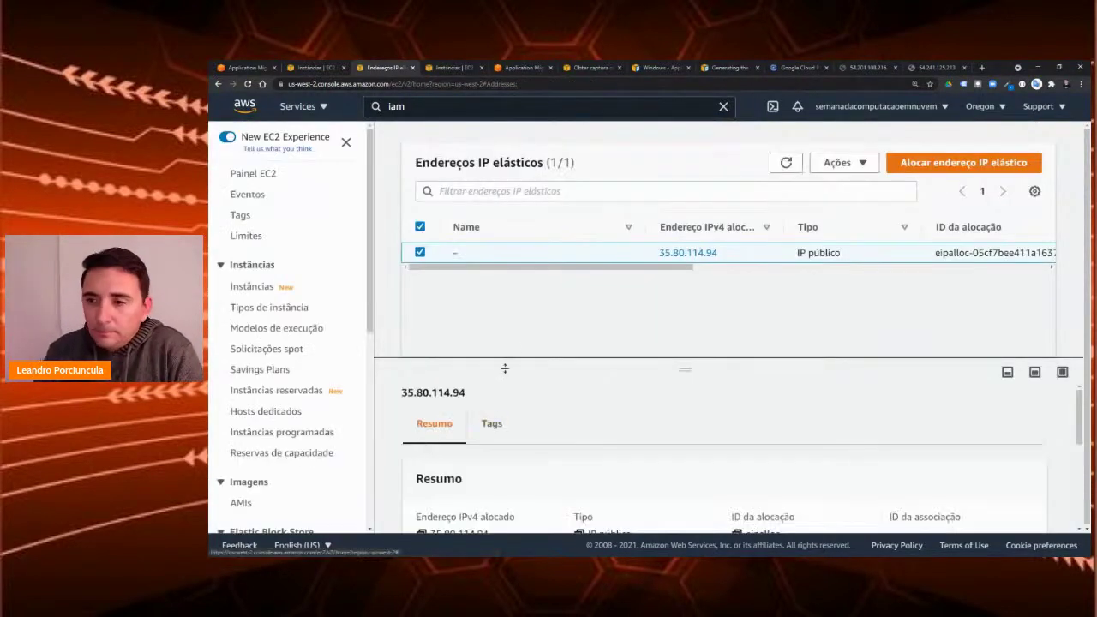
# Step: Review the still-unassociated Elastic IP 35.80.114.94, then bring up the region selector
pyautogui.moveTo(564, 266); pyautogui.dragTo(588, 275)
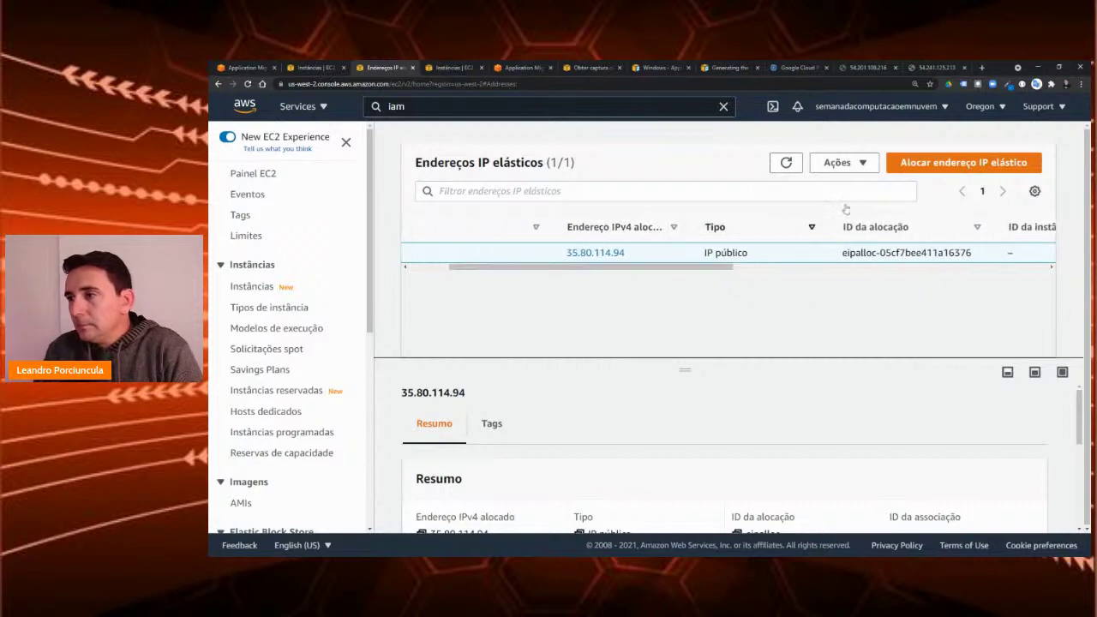
pyautogui.click(851, 163)
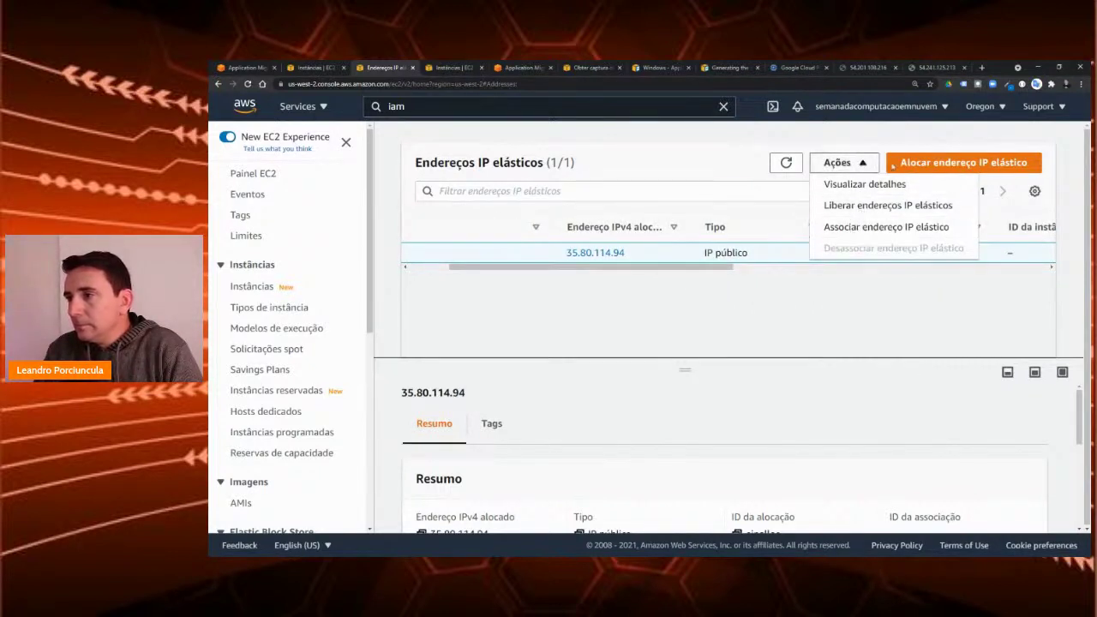
pyautogui.click(821, 314)
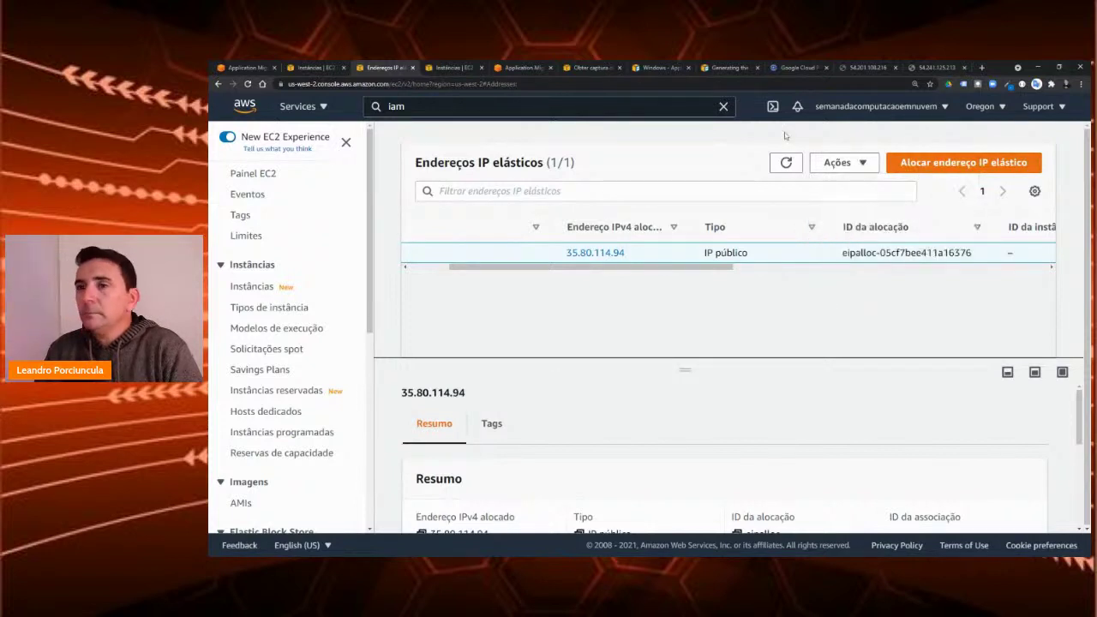
pyautogui.click(440, 68)
pyautogui.click(384, 67)
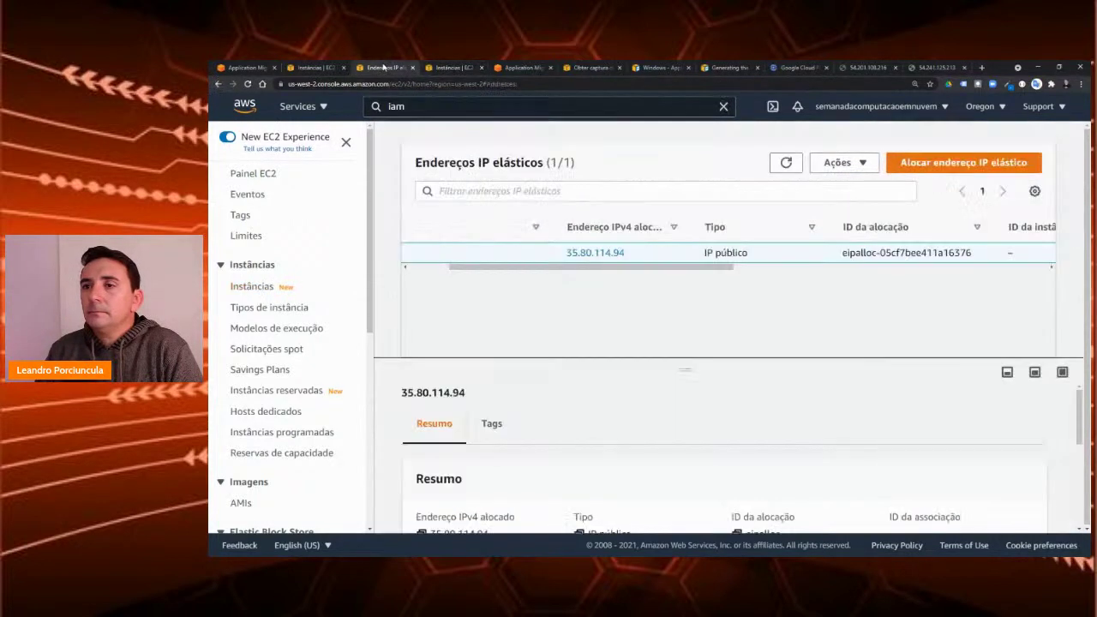
pyautogui.click(973, 107)
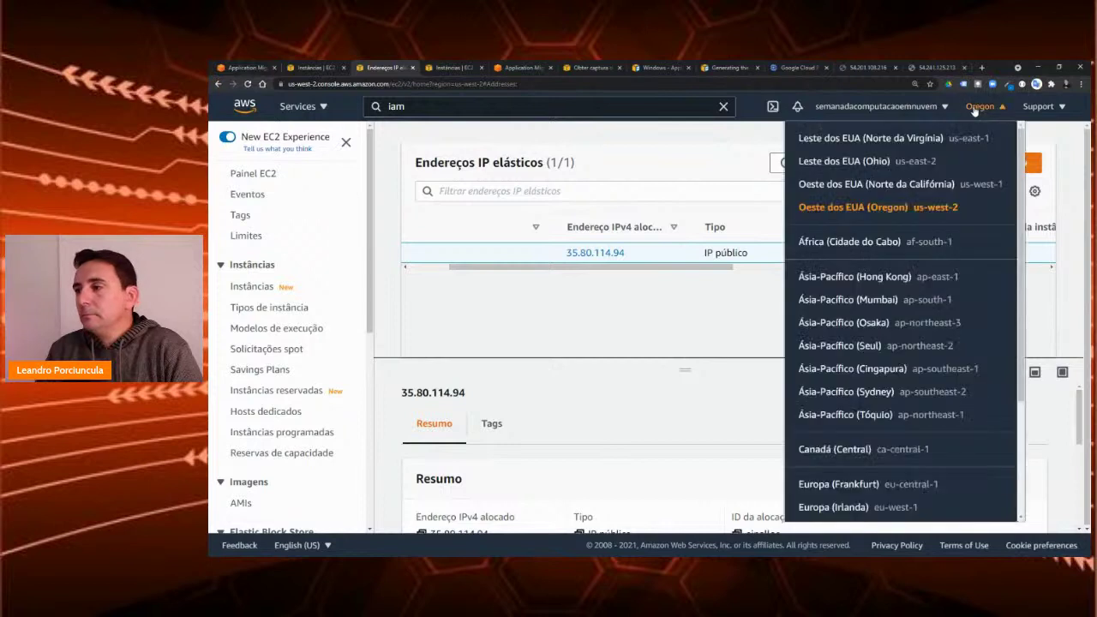
# Step: Switch to US West (N. California), select win-gcp and capture an instance screenshot
pyautogui.click(901, 185)
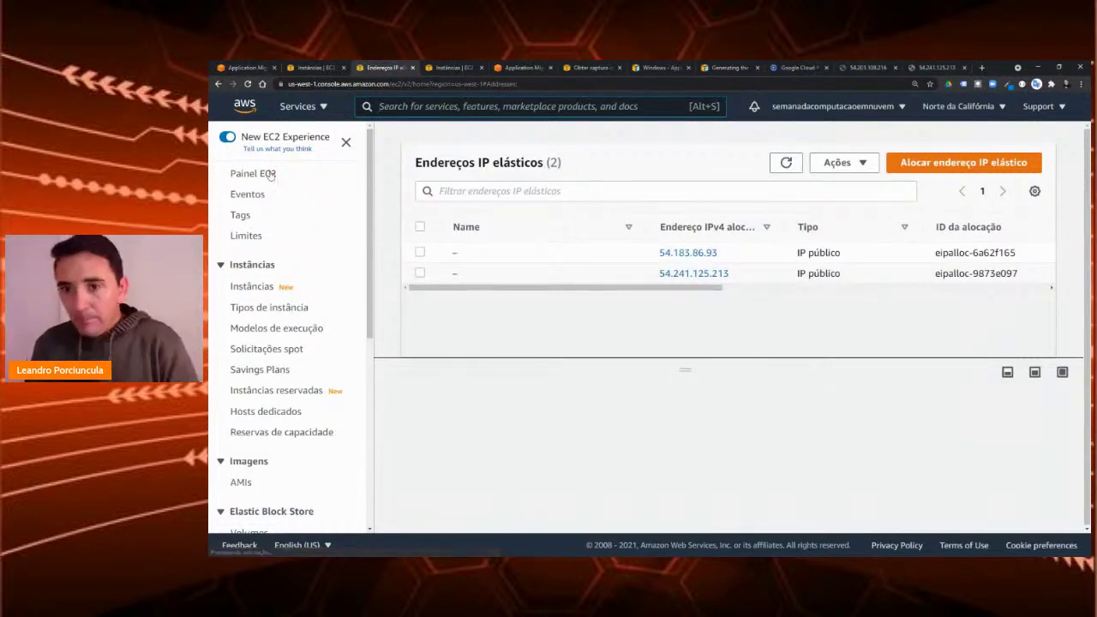
pyautogui.click(251, 290)
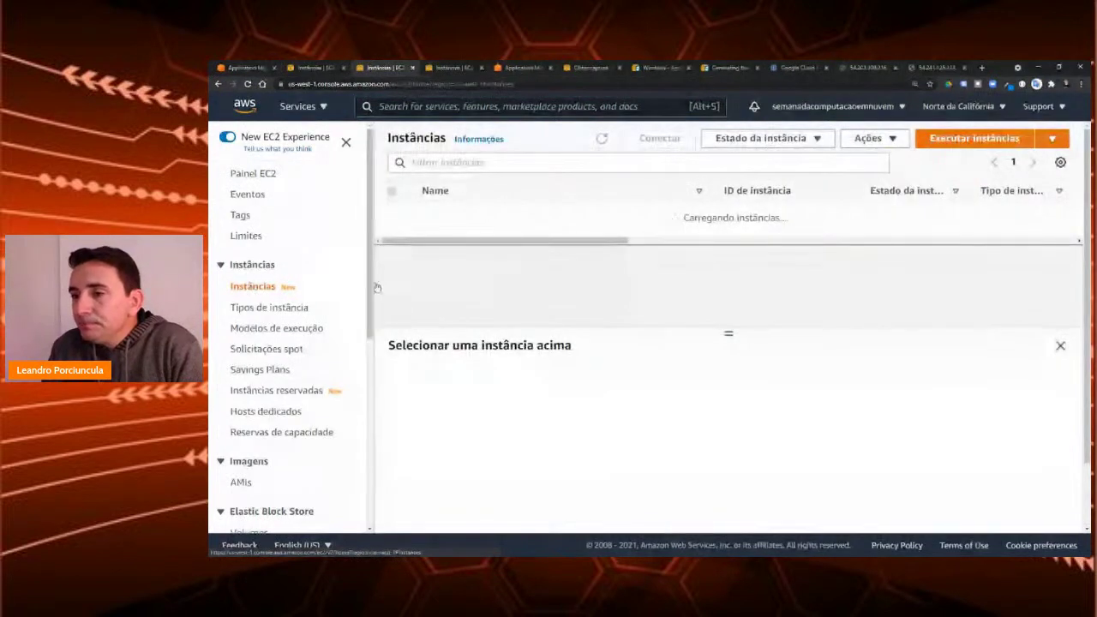
pyautogui.click(393, 213)
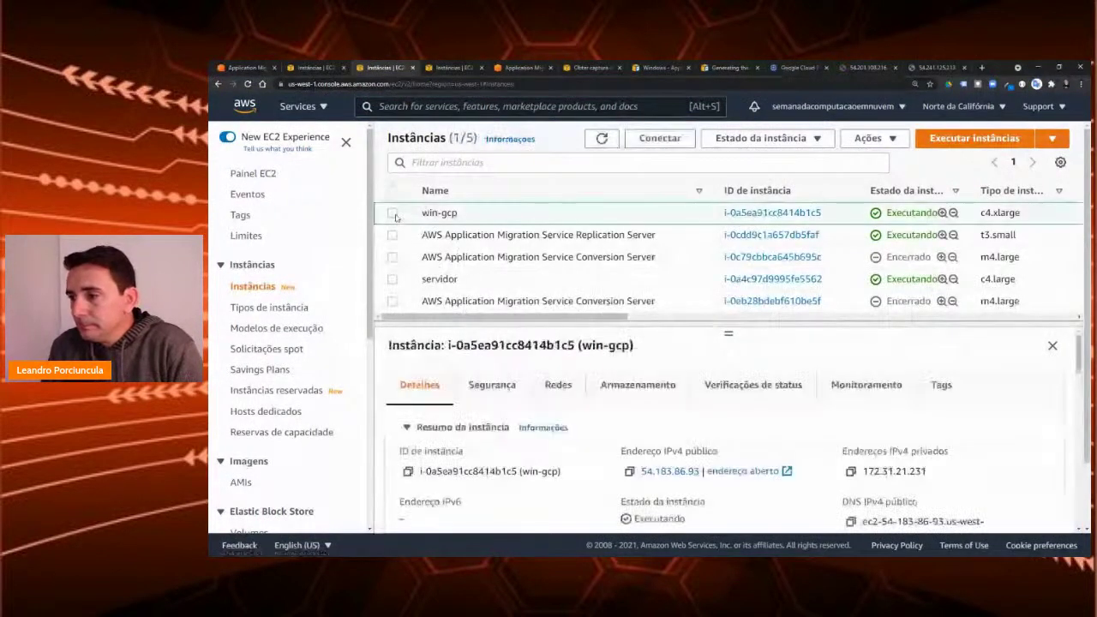
pyautogui.click(884, 142)
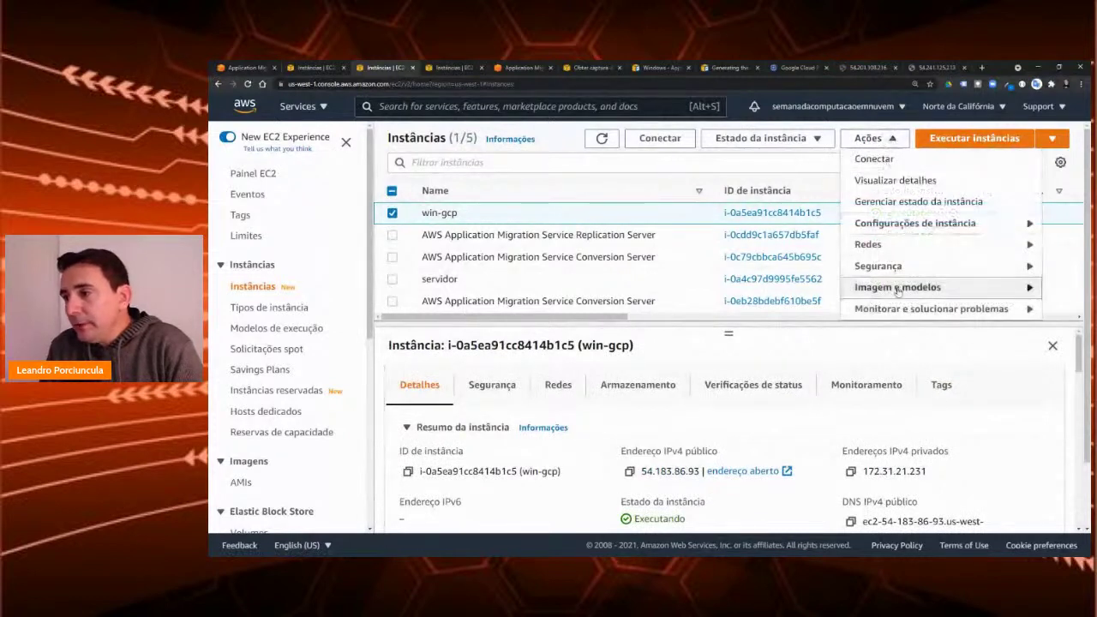
pyautogui.moveTo(901, 313)
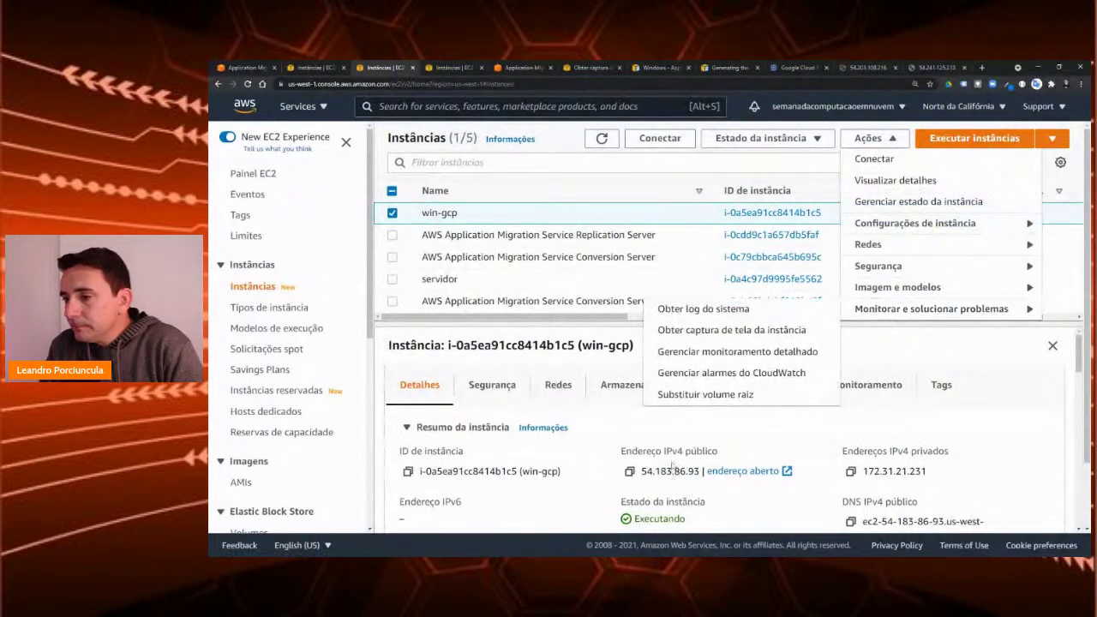
pyautogui.click(698, 332)
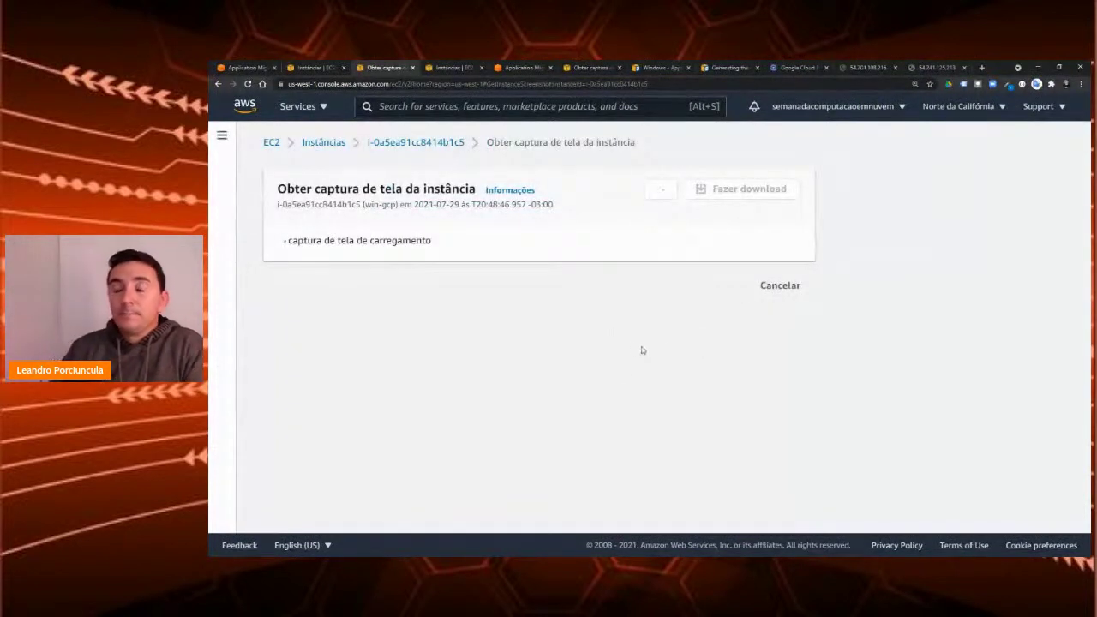
# Step: Confirm the screenshot shows the Windows lock screen at 11:48, then reselect win-gcp in Instances
pyautogui.scroll(-3, 644, 351)
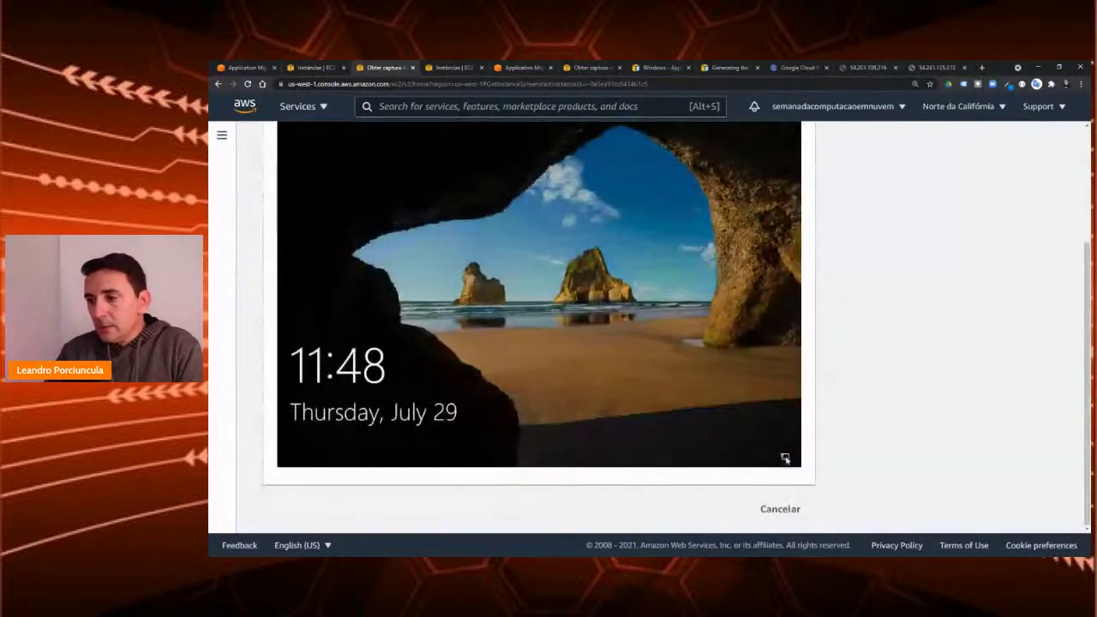
pyautogui.scroll(3, 600, 257)
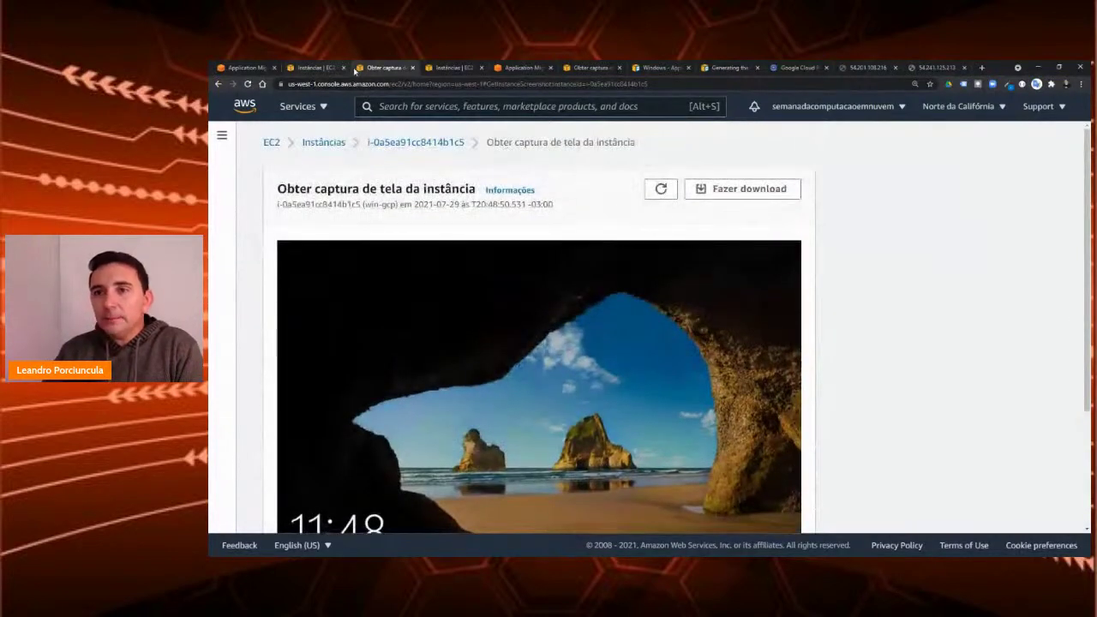
pyautogui.click(329, 68)
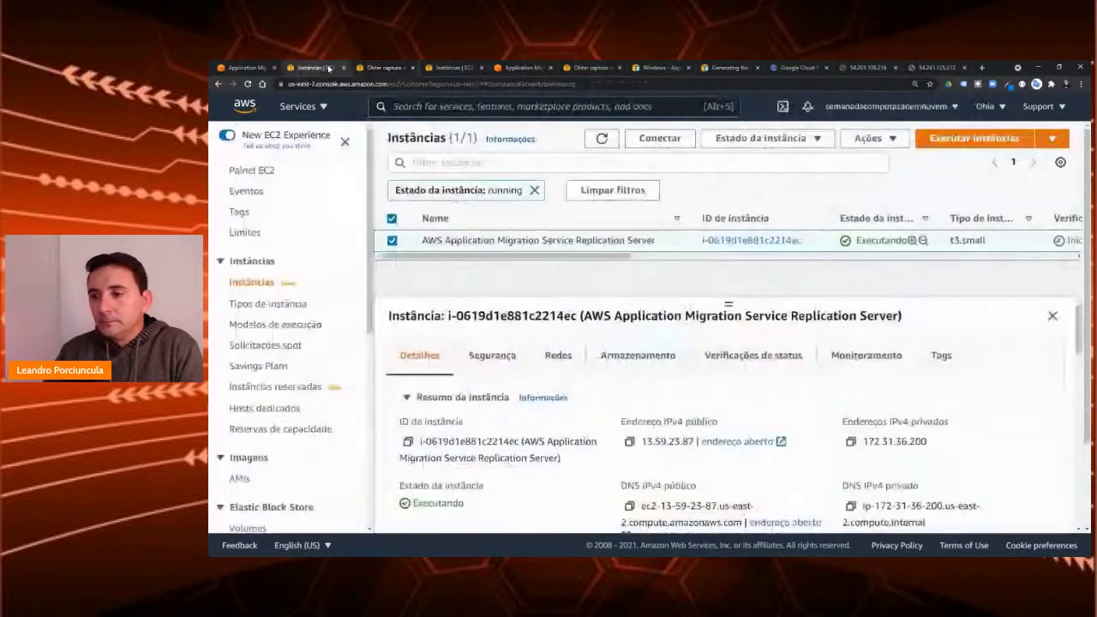
pyautogui.click(382, 70)
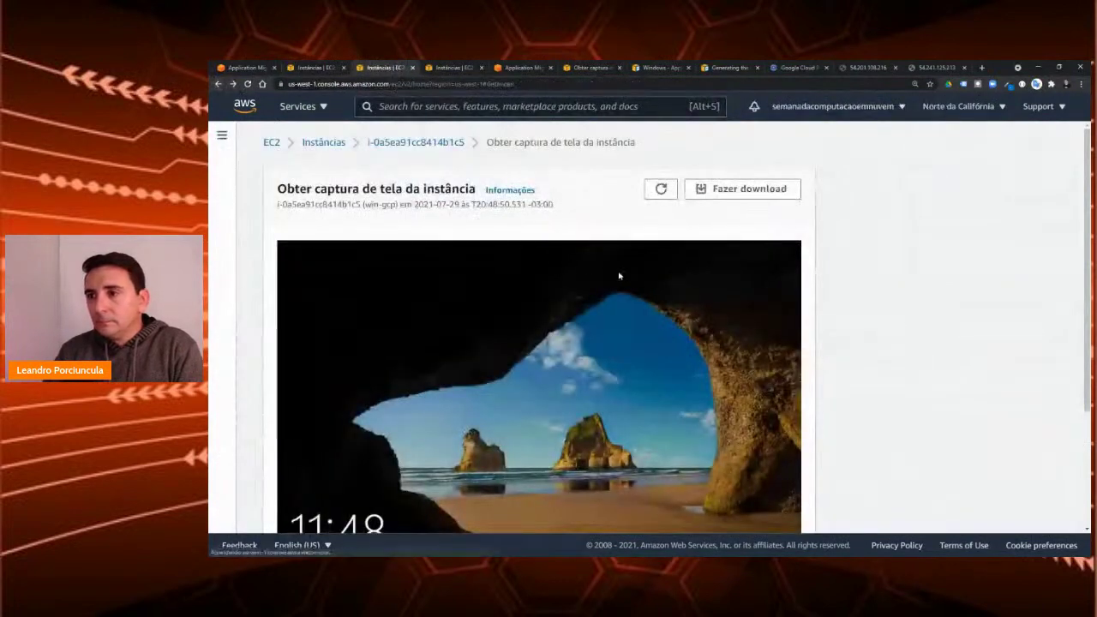
pyautogui.hotkey('alt', 'Left')
pyautogui.click(391, 213)
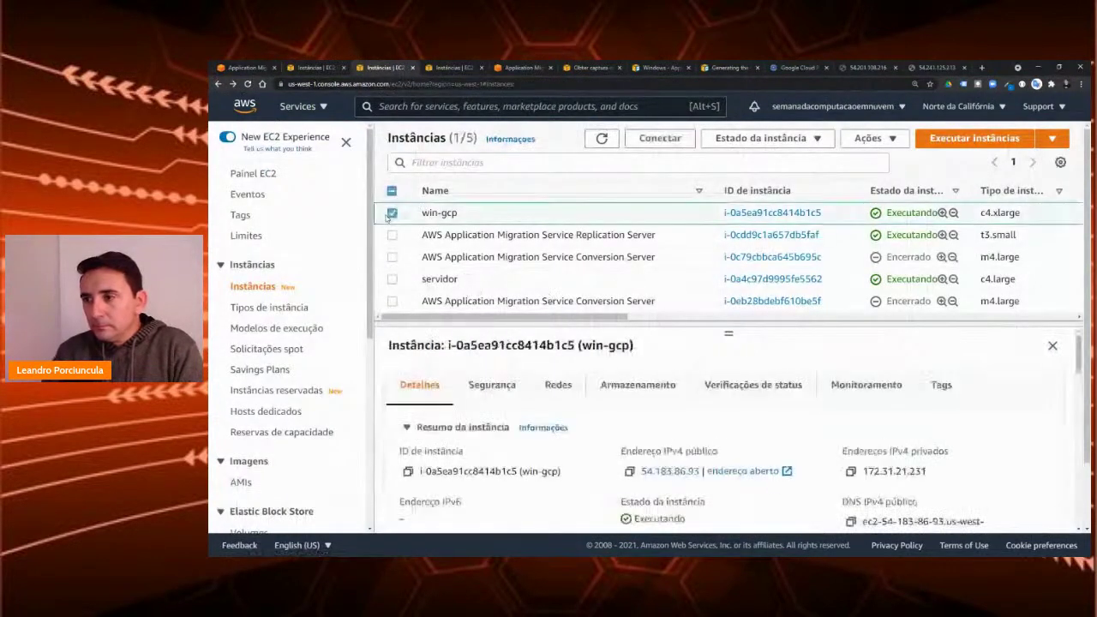
# Step: Copy win-gcp's public IPv4 54.183.86.93 and start a Remote Desktop connection to it
pyautogui.click(630, 472)
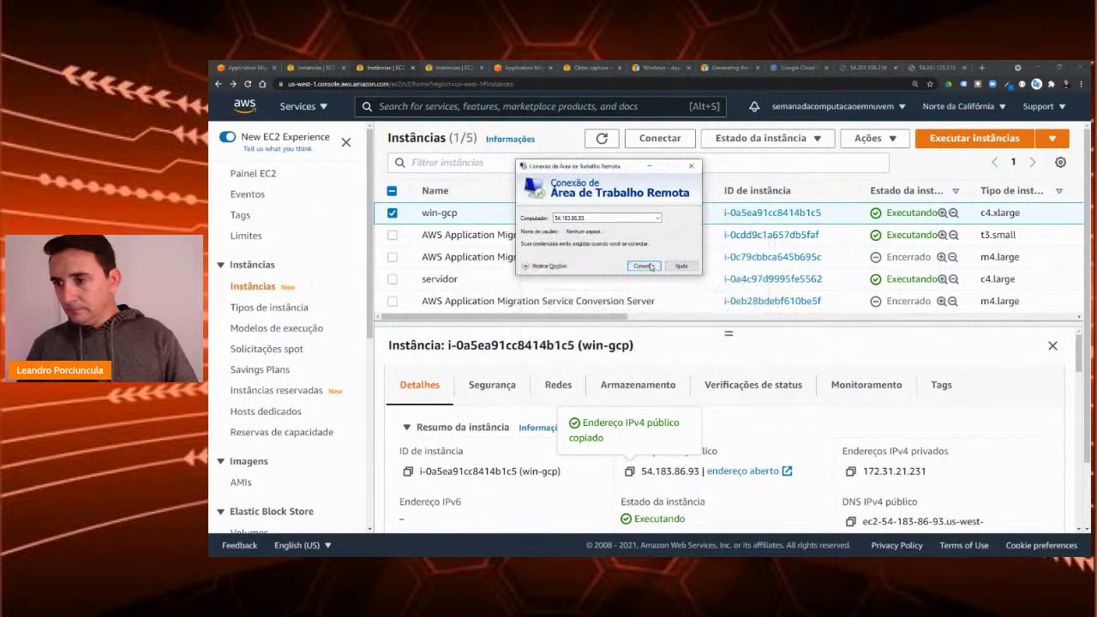
pyautogui.click(651, 267)
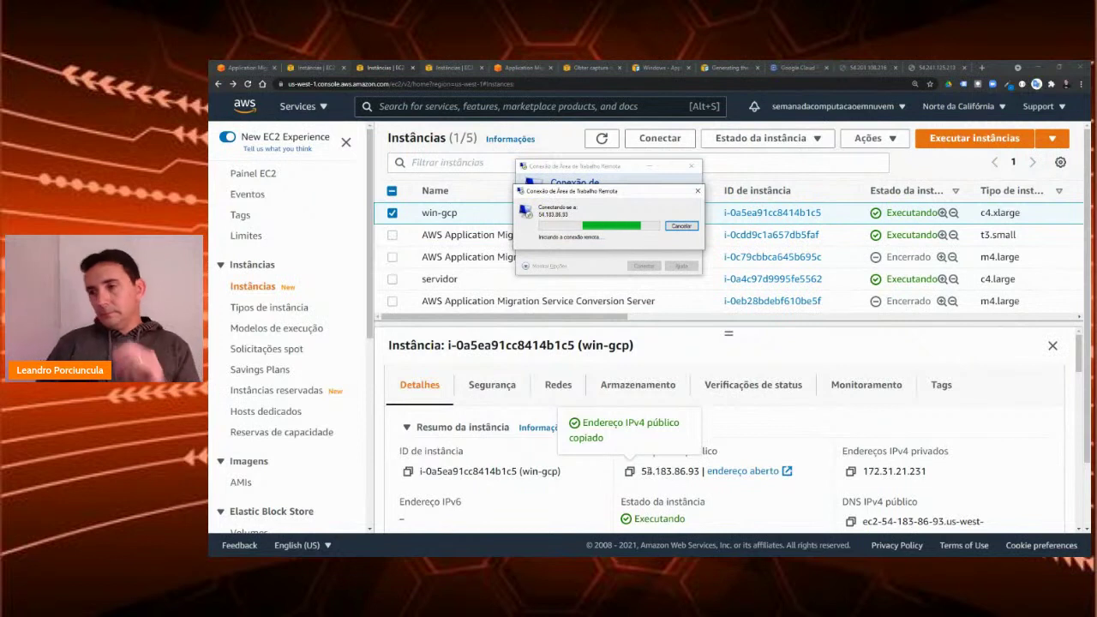
pyautogui.scroll(-2, 240, 420)
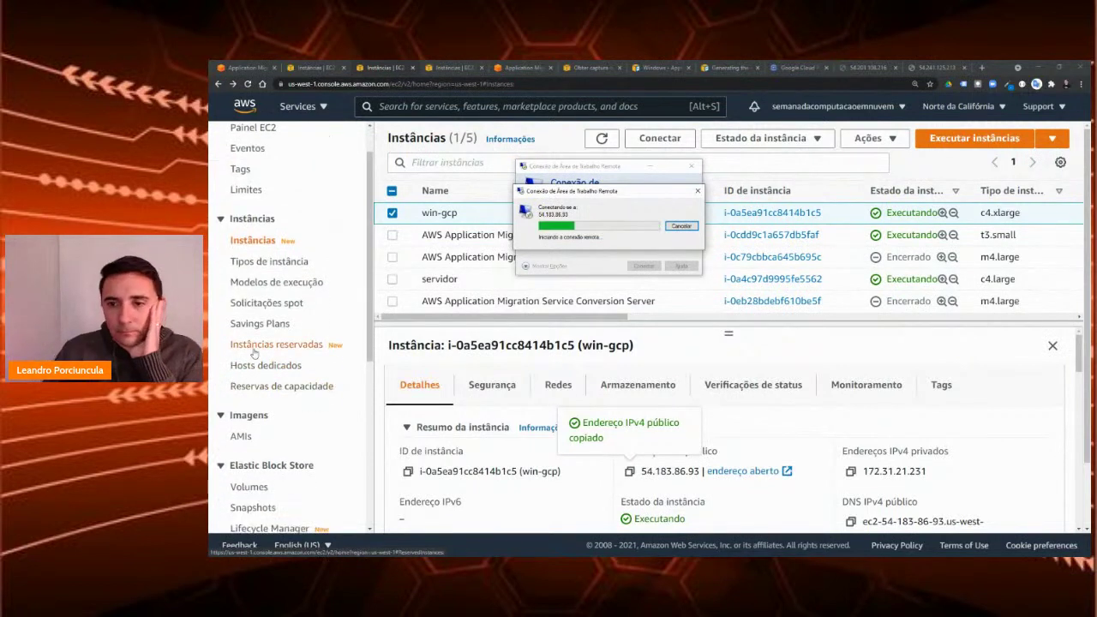
pyautogui.scroll(-2, 242, 377)
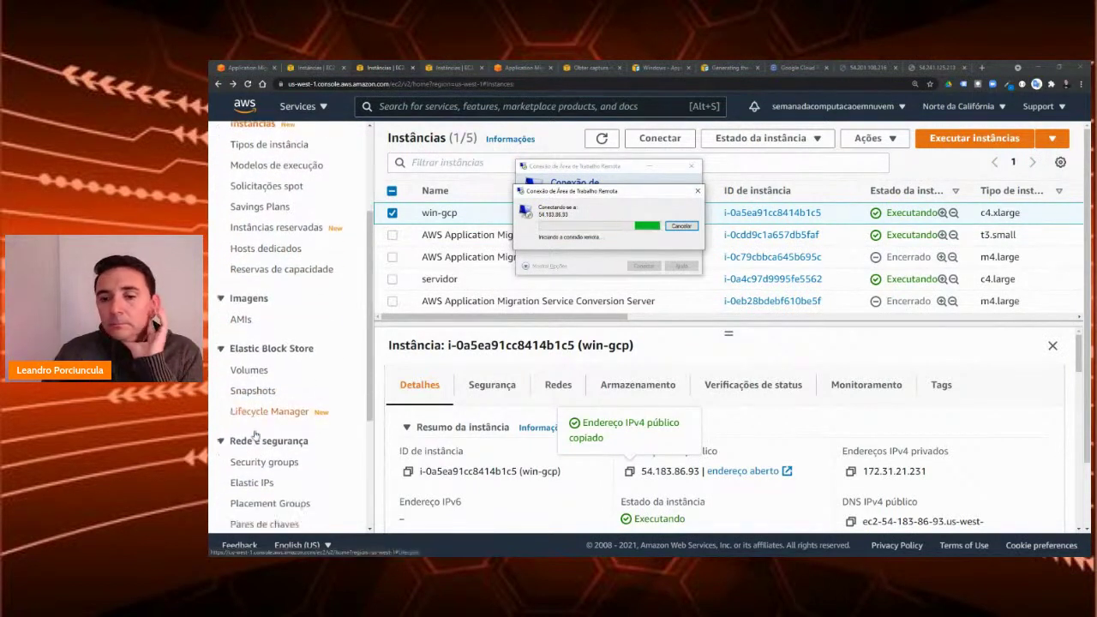
pyautogui.click(236, 462)
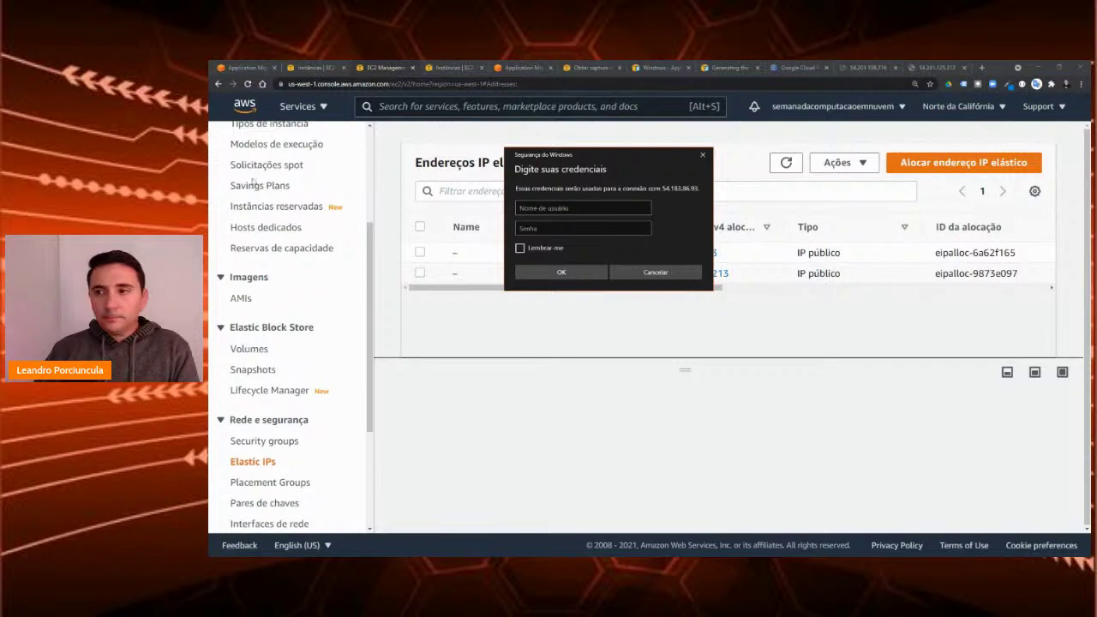
# Step: Log in with the account's user name and password and accept the certificate warning
pyautogui.click(554, 208)
pyautogui.hotkey('ctrl', 'v')
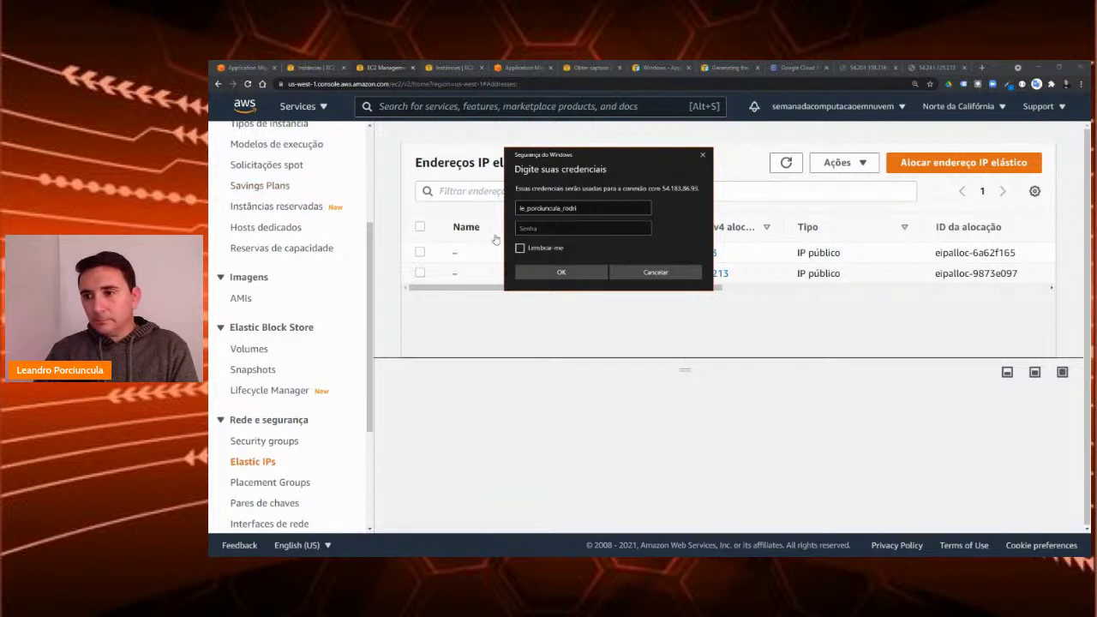
pyautogui.click(539, 228)
pyautogui.hotkey('ctrl', 'v')
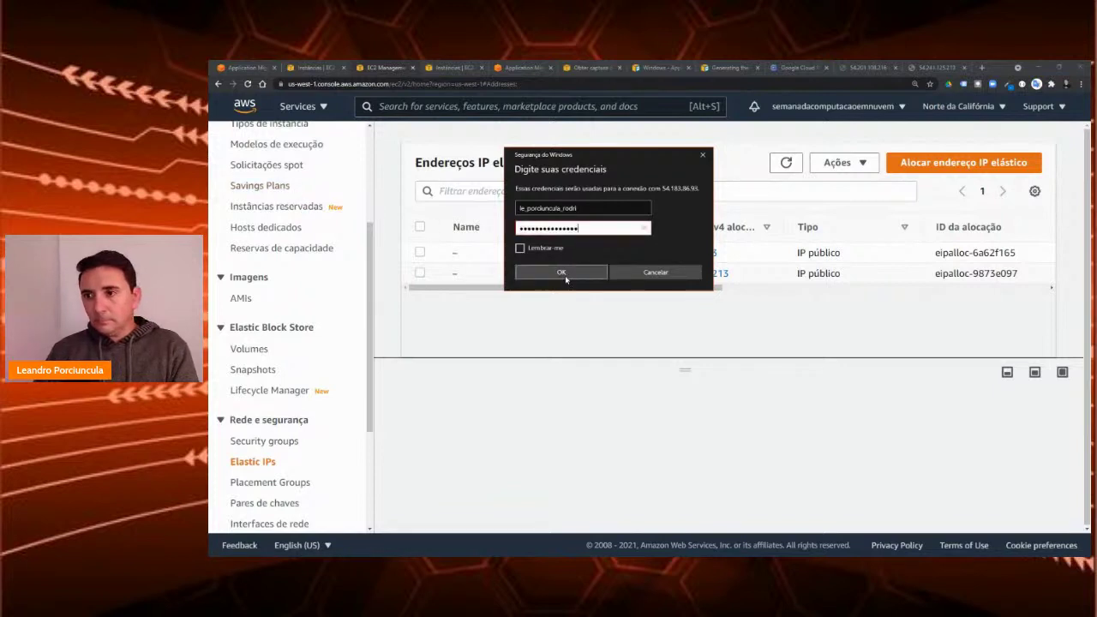
pyautogui.click(565, 275)
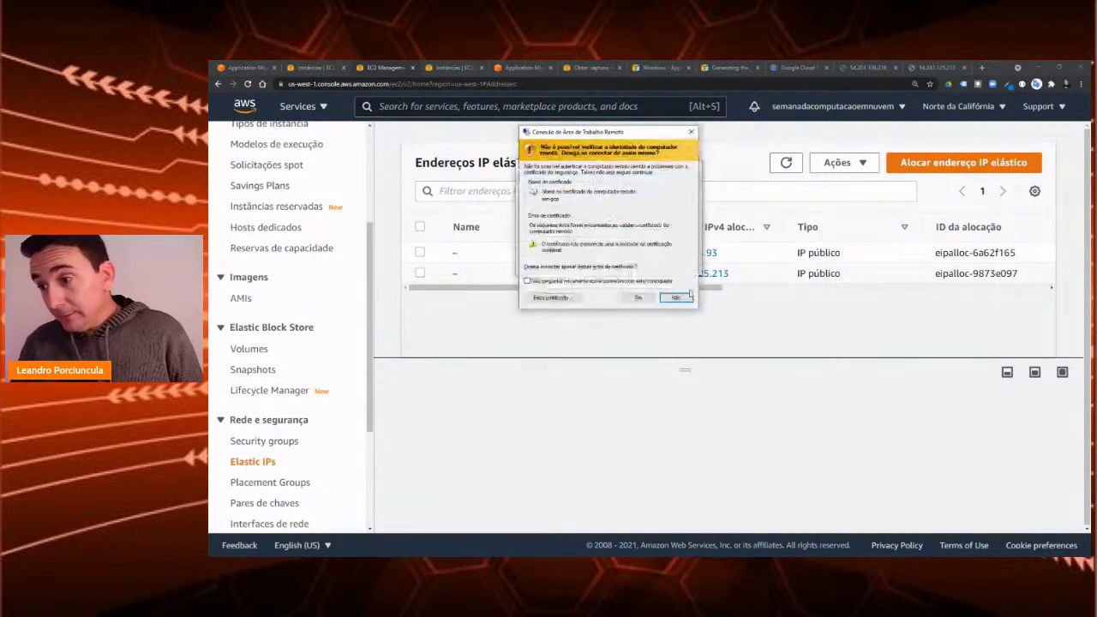
pyautogui.click(638, 297)
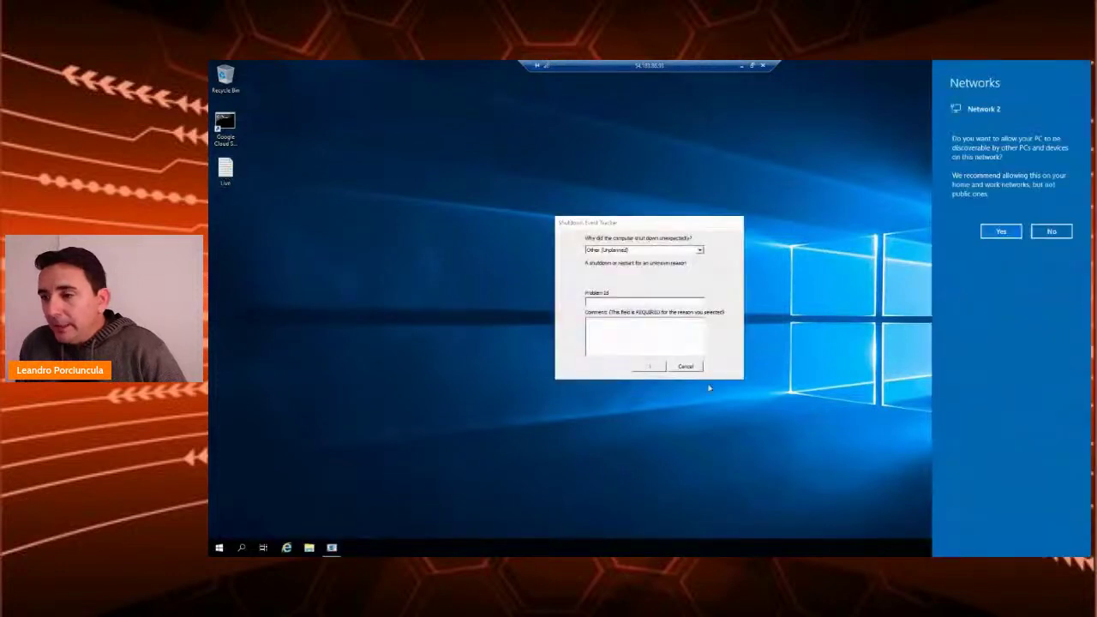
# Step: Dismiss the network-discovery and Shutdown Event Tracker prompts, open the Live note (19:58), then minimize
pyautogui.click(655, 367)
pyautogui.click(689, 369)
pyautogui.doubleClick(225, 170)
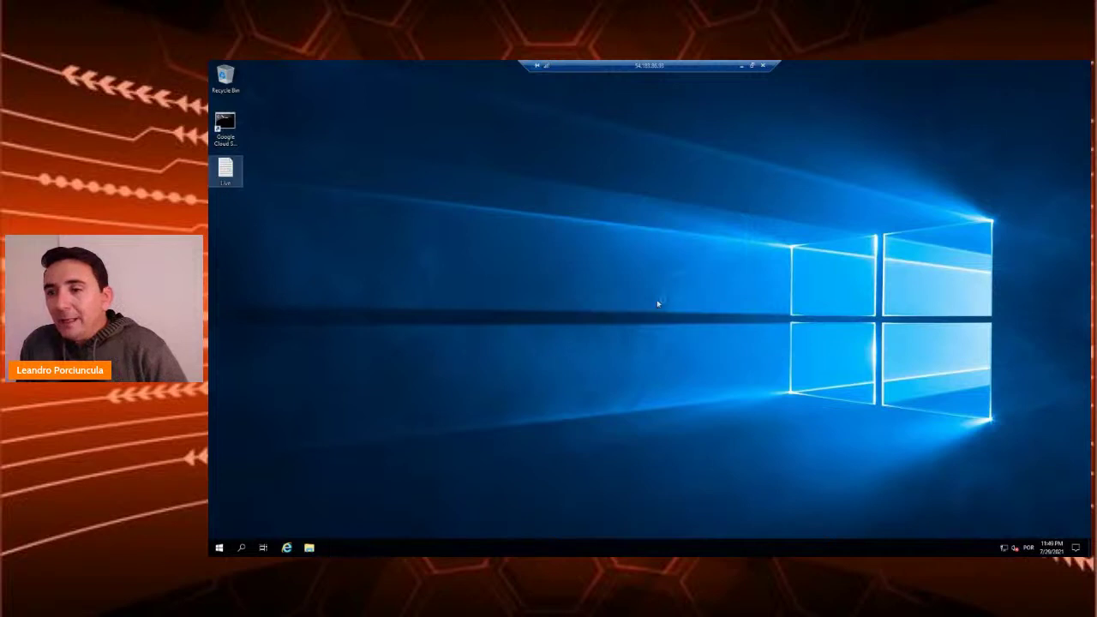
pyautogui.moveTo(221, 183); pyautogui.dragTo(538, 225)
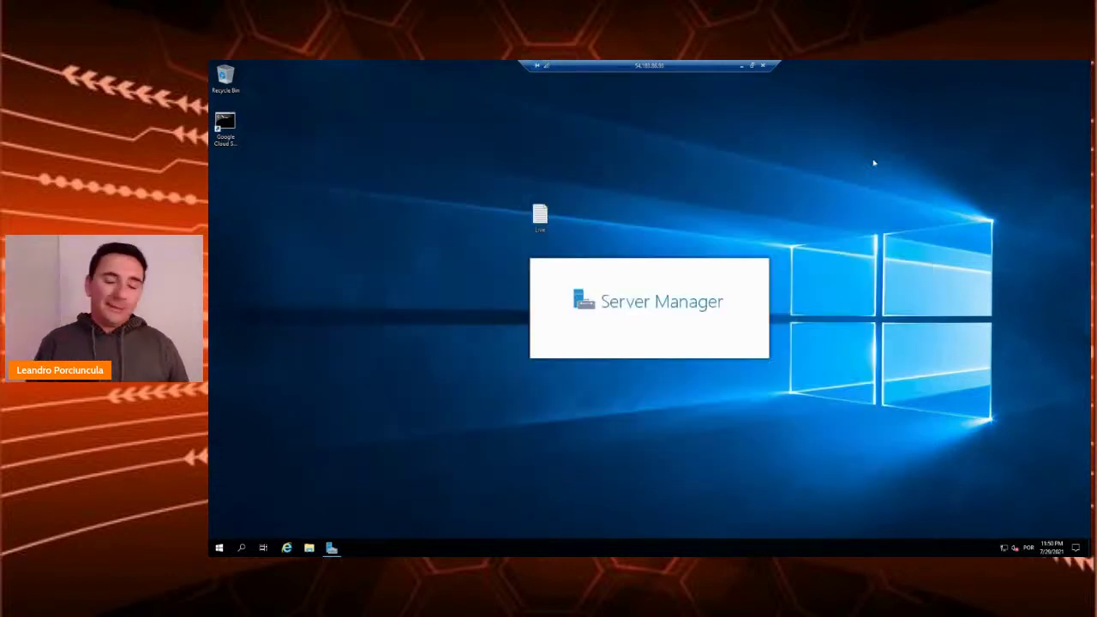
pyautogui.doubleClick(540, 216)
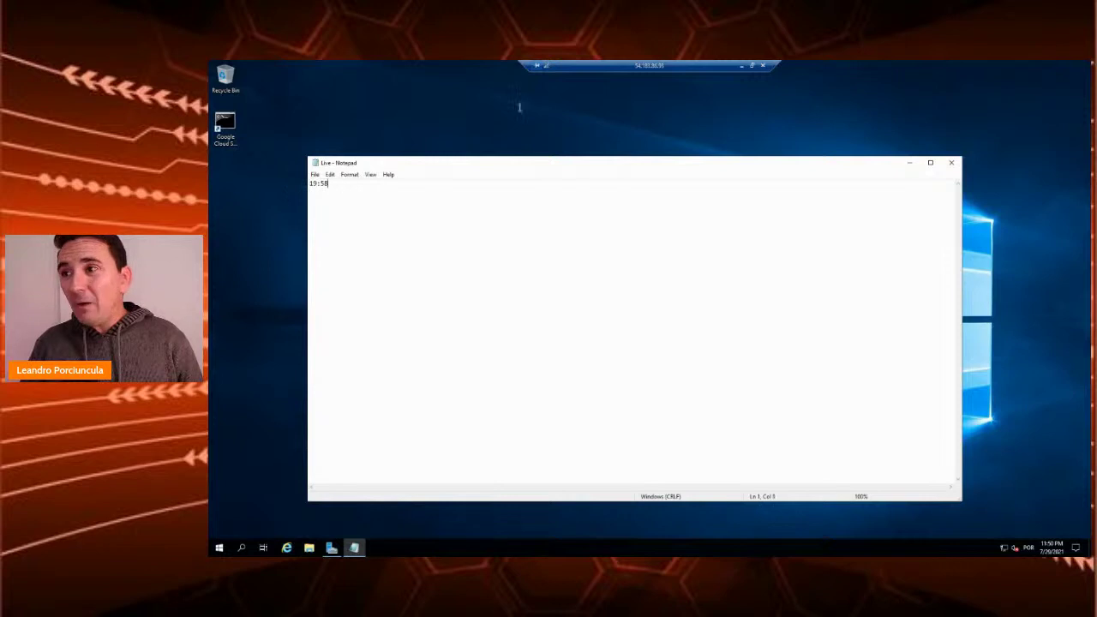
pyautogui.click(741, 67)
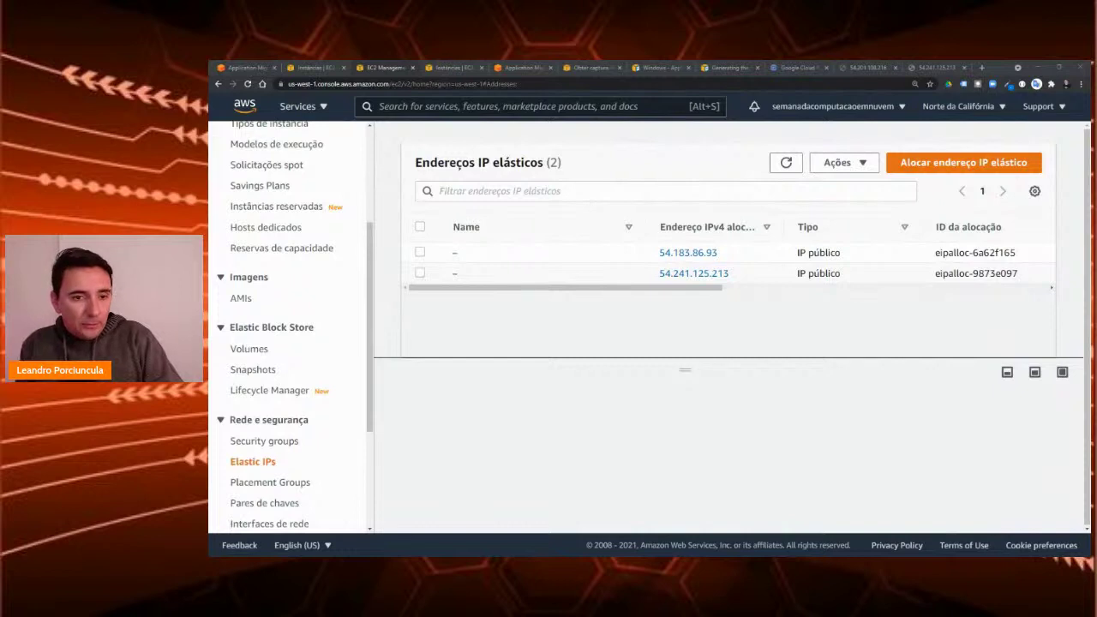
# Step: Back in the remote session, load meuip.com.br in Internet Explorer, showing public IP 34.85.203.101
pyautogui.hotkey('alt', 'Tab')
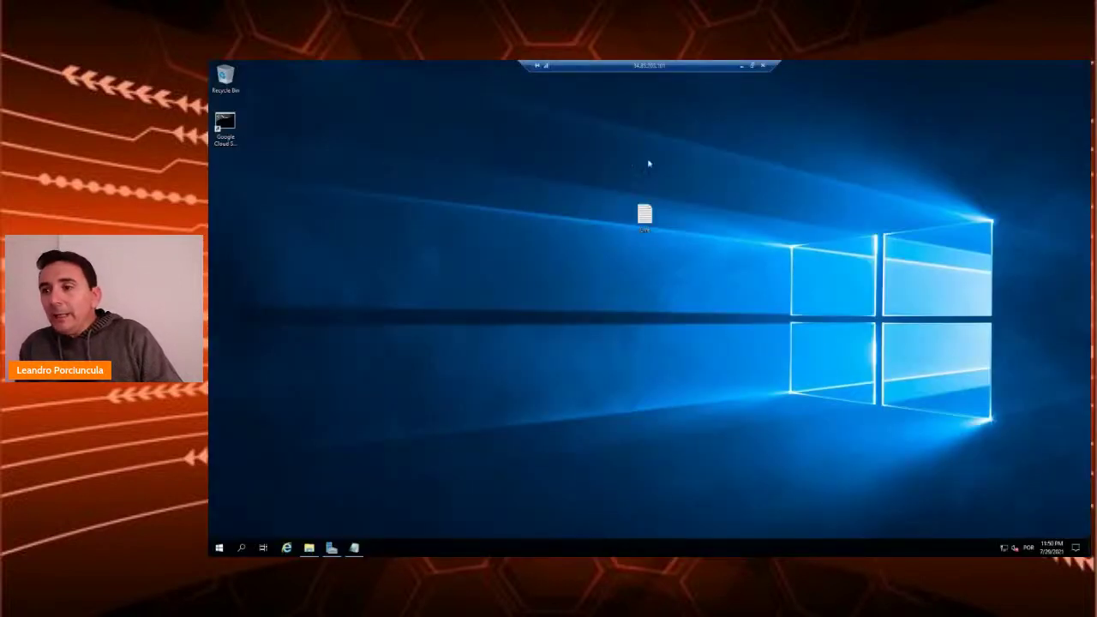
pyautogui.moveTo(674, 68); pyautogui.dragTo(651, 68)
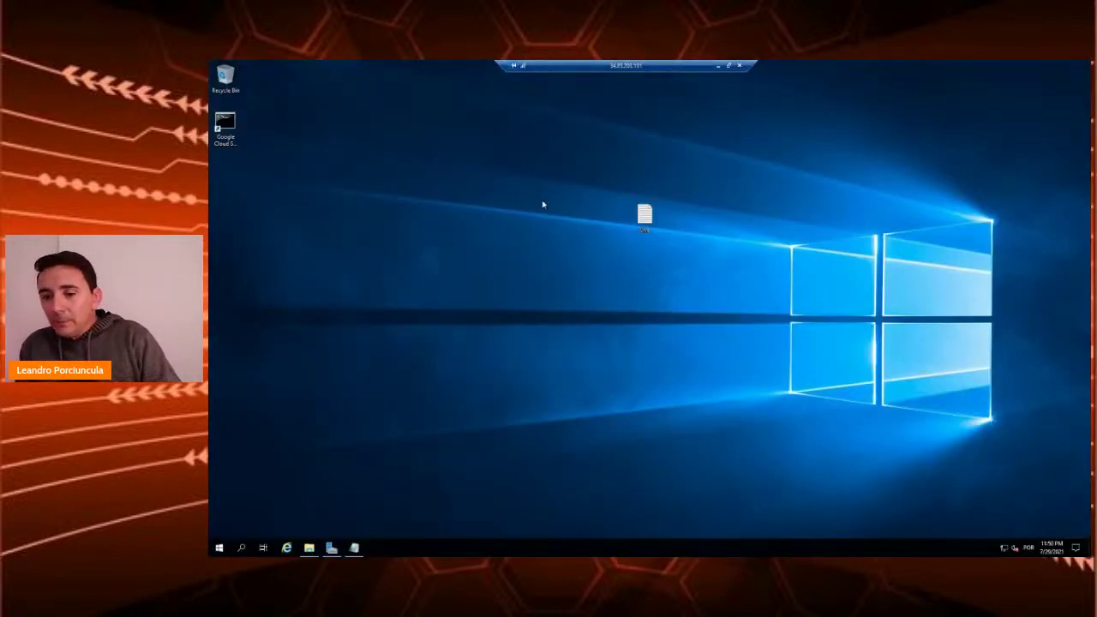
pyautogui.click(287, 549)
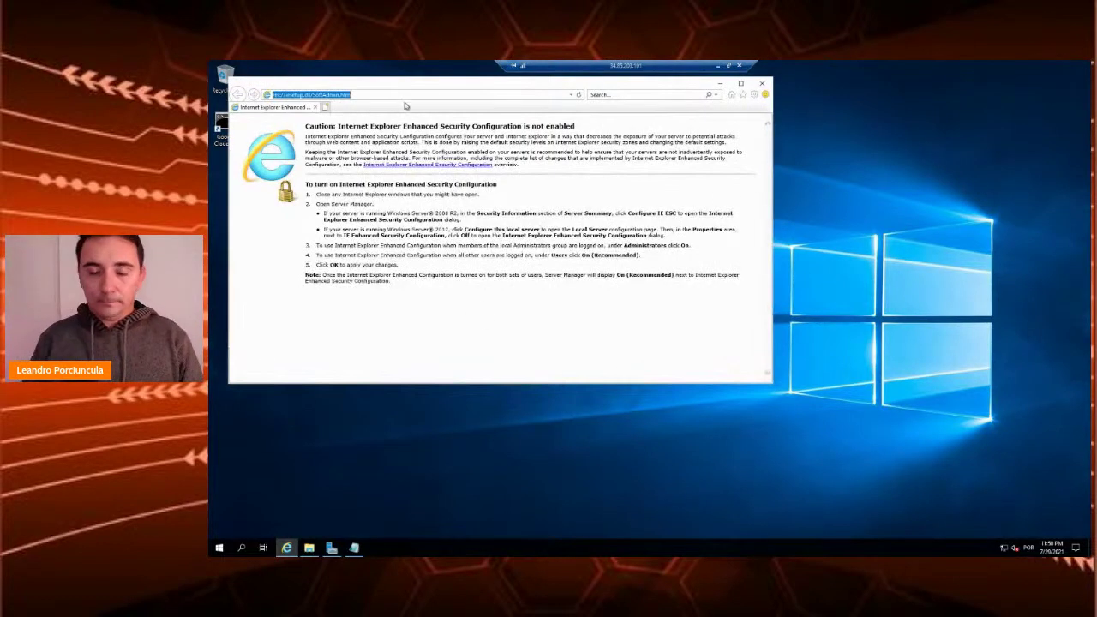
pyautogui.write('meuip')
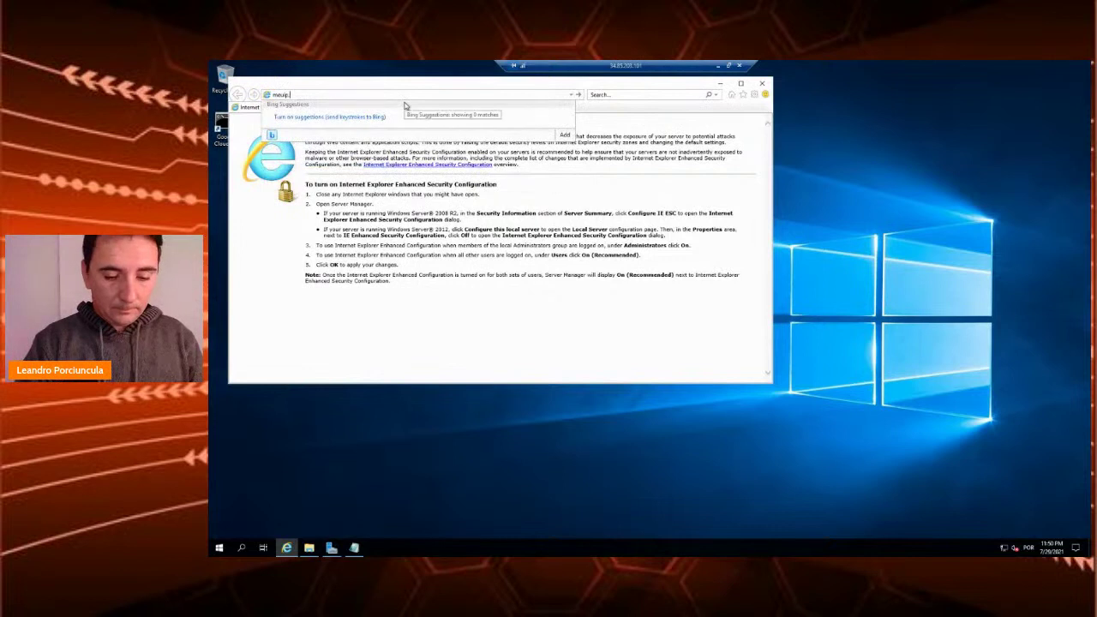
pyautogui.write('.com.br')
pyautogui.press('Return')
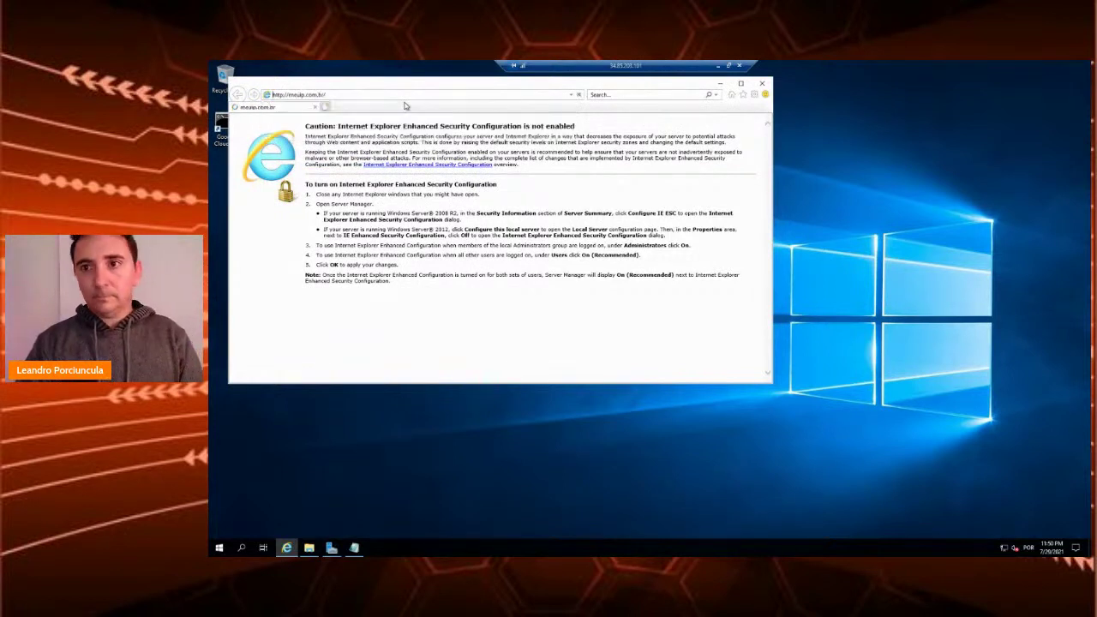
pyautogui.click(743, 84)
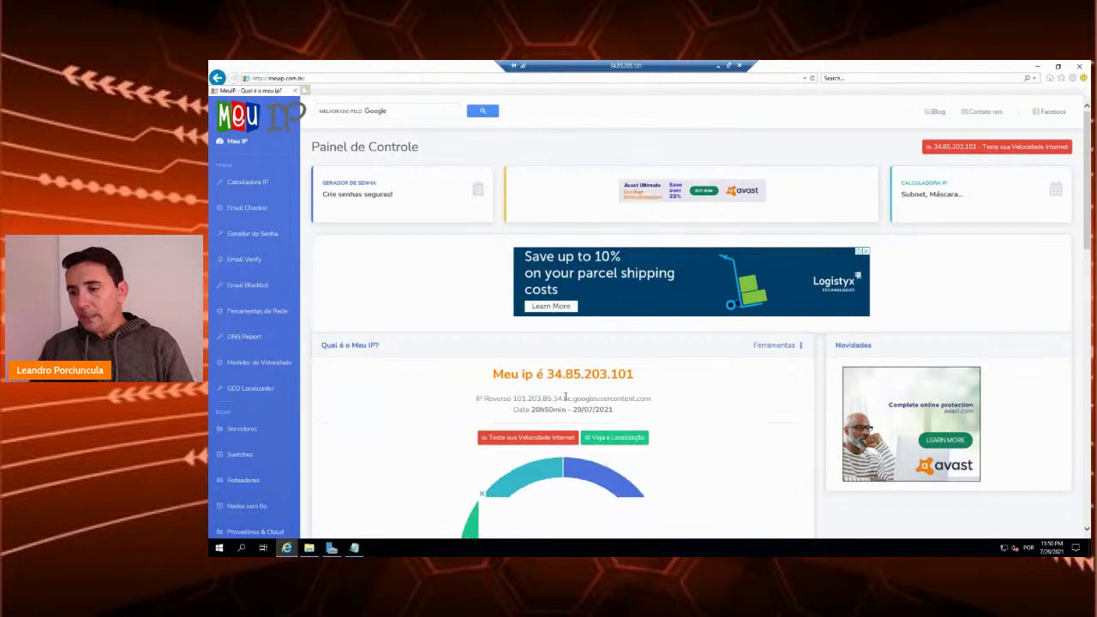
pyautogui.doubleClick(628, 398)
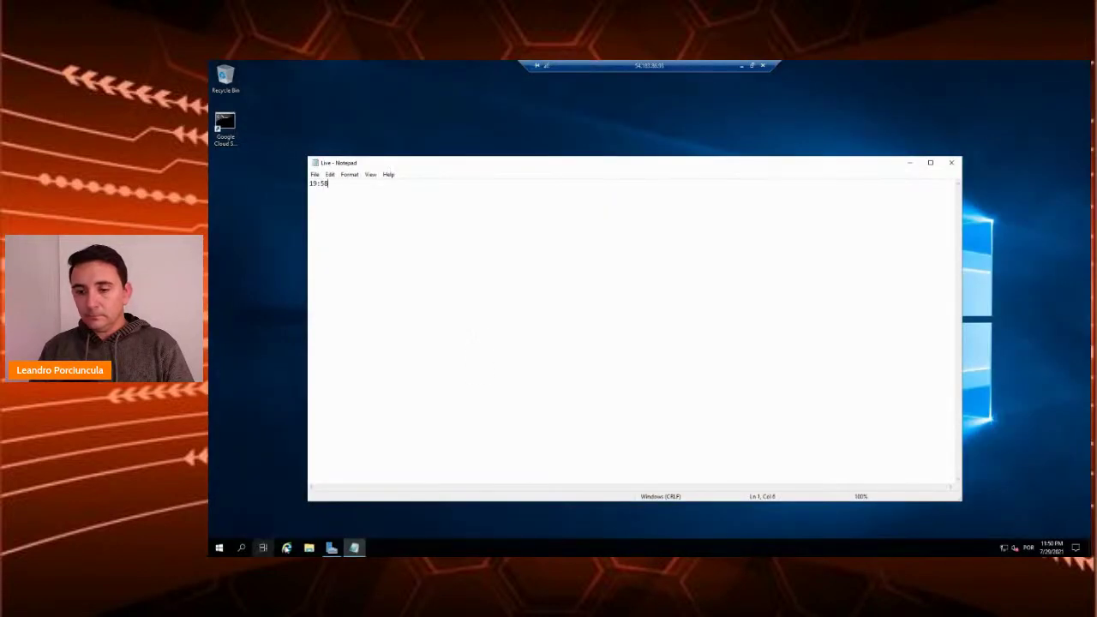
# Step: Look up the remote server's public IP on meuip.com.br in Internet Explorer (54.183.86.93)
pyautogui.click(286, 547)
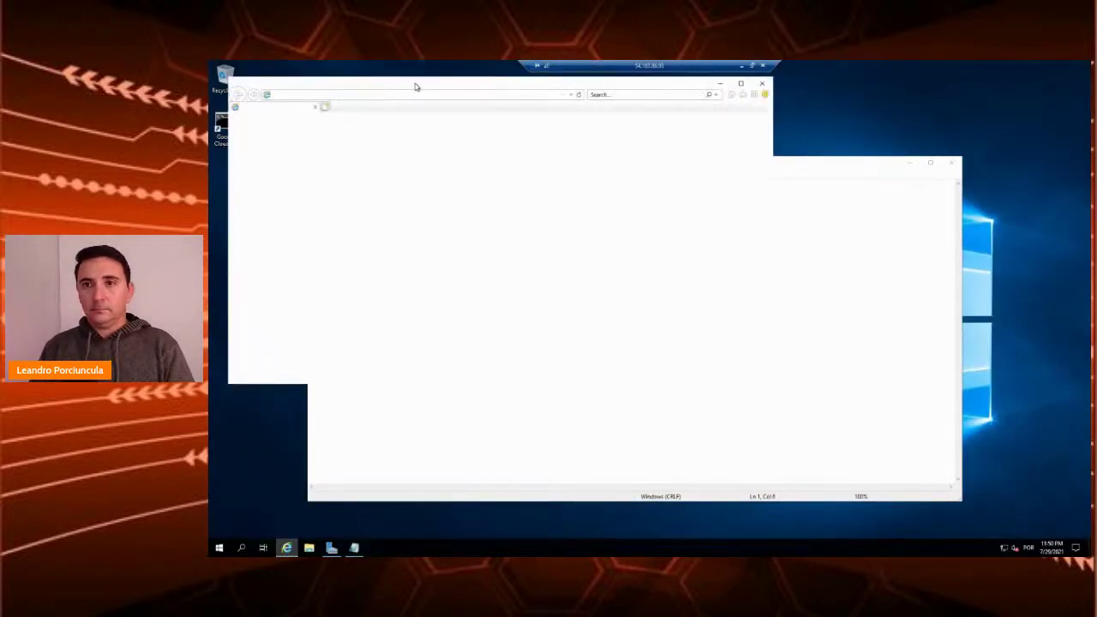
pyautogui.press('BackSpace')
pyautogui.write('meip')
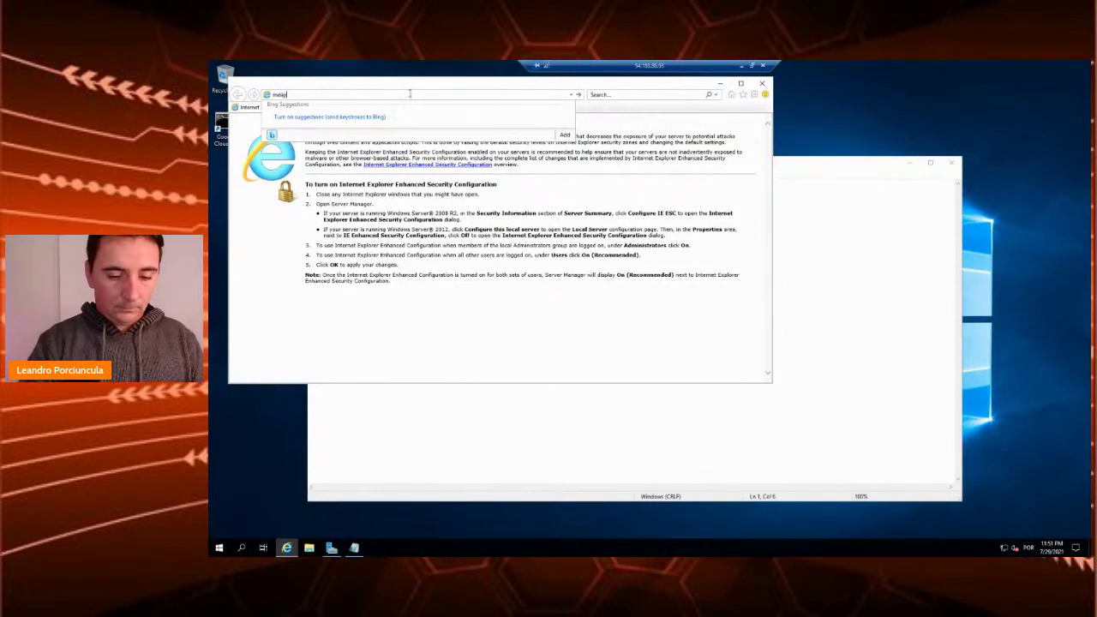
pyautogui.write('ip.com.br/')
pyautogui.press('Return')
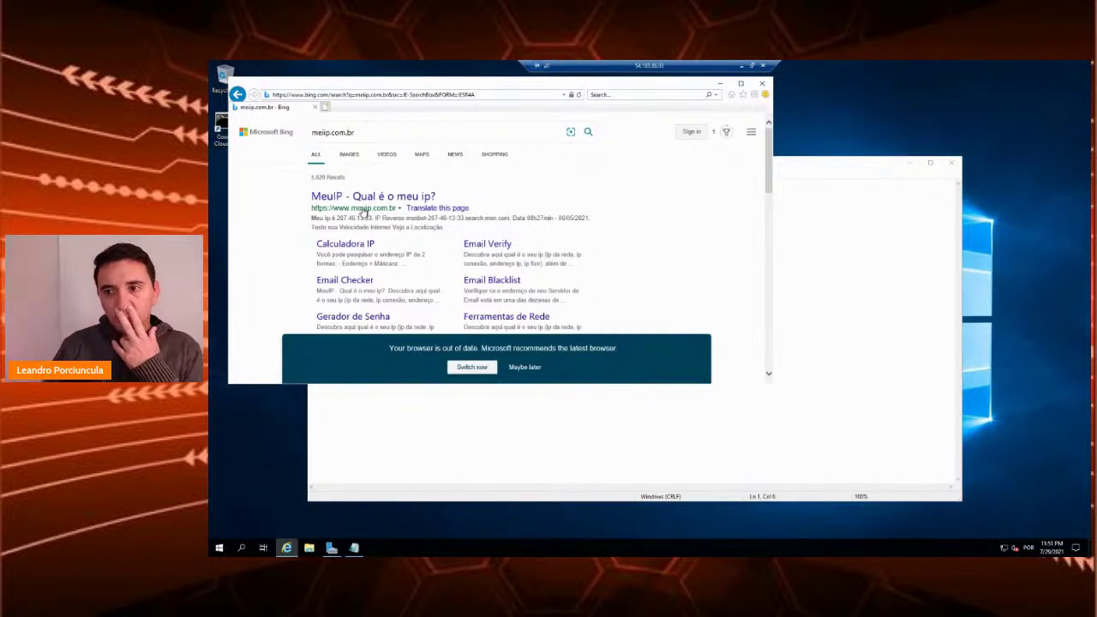
pyautogui.click(741, 84)
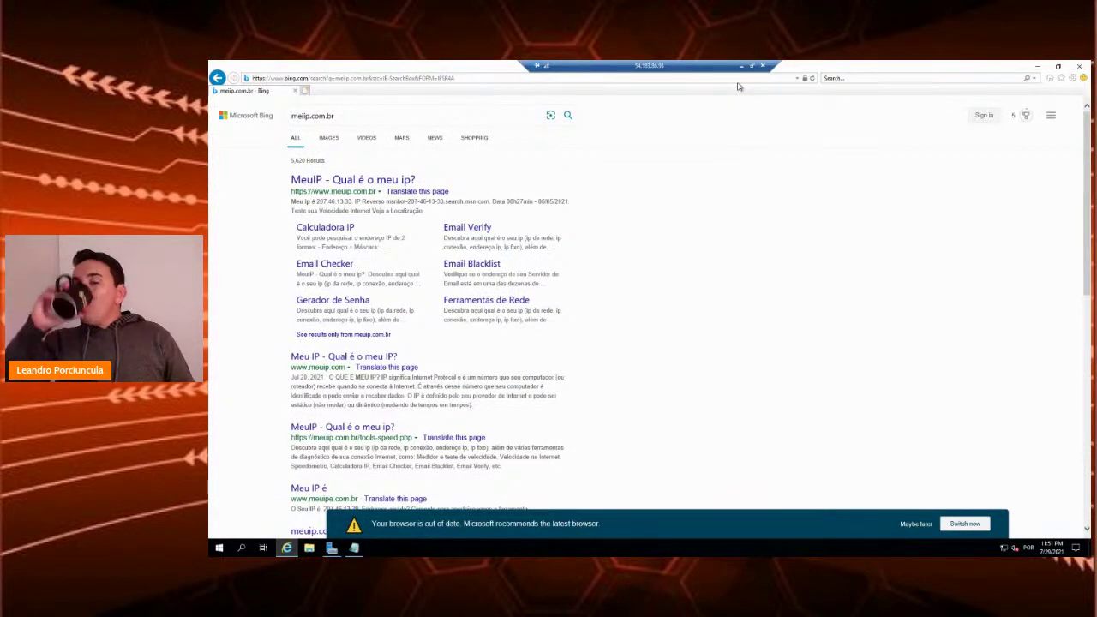
pyautogui.click(343, 183)
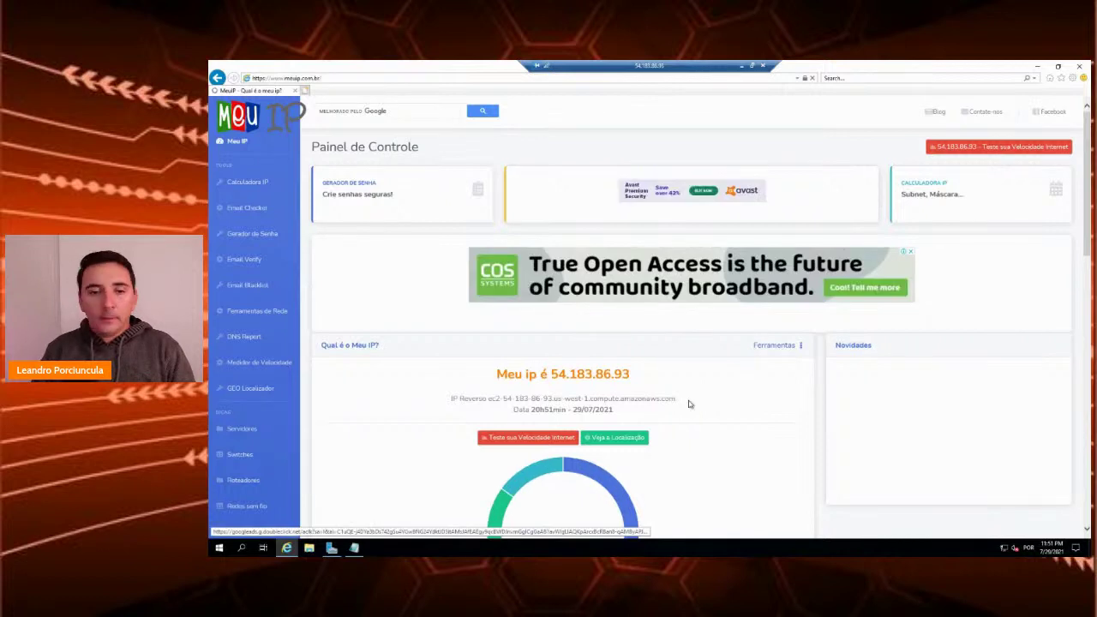
# Step: Leave the Remote Desktop session and return to migrar's EC2 instance view in Chrome
pyautogui.click(742, 69)
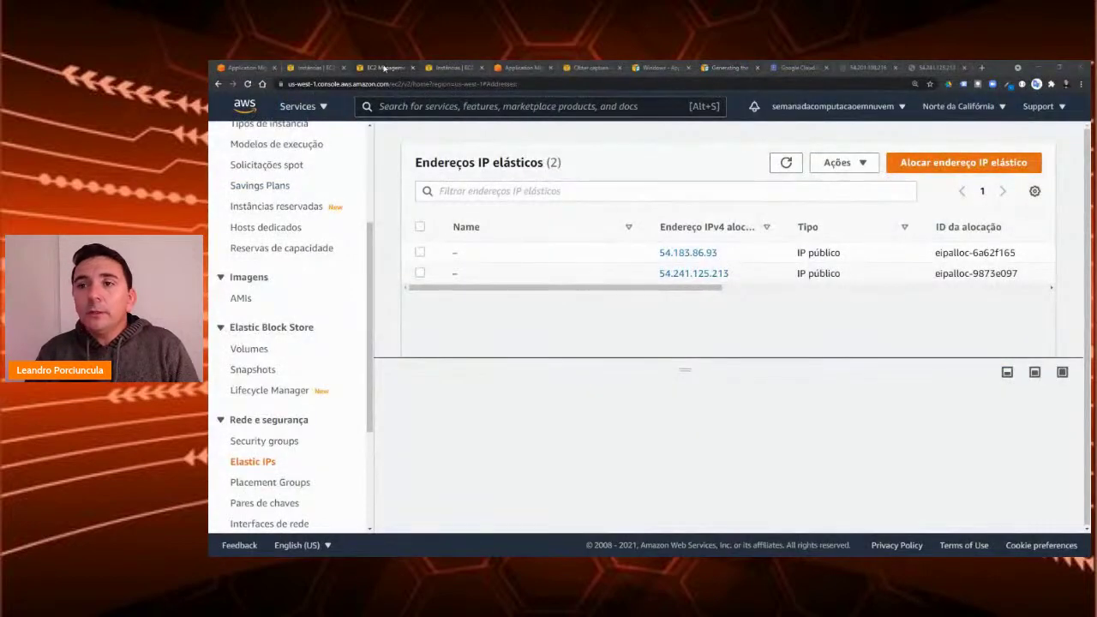
pyautogui.click(382, 67)
pyautogui.click(446, 68)
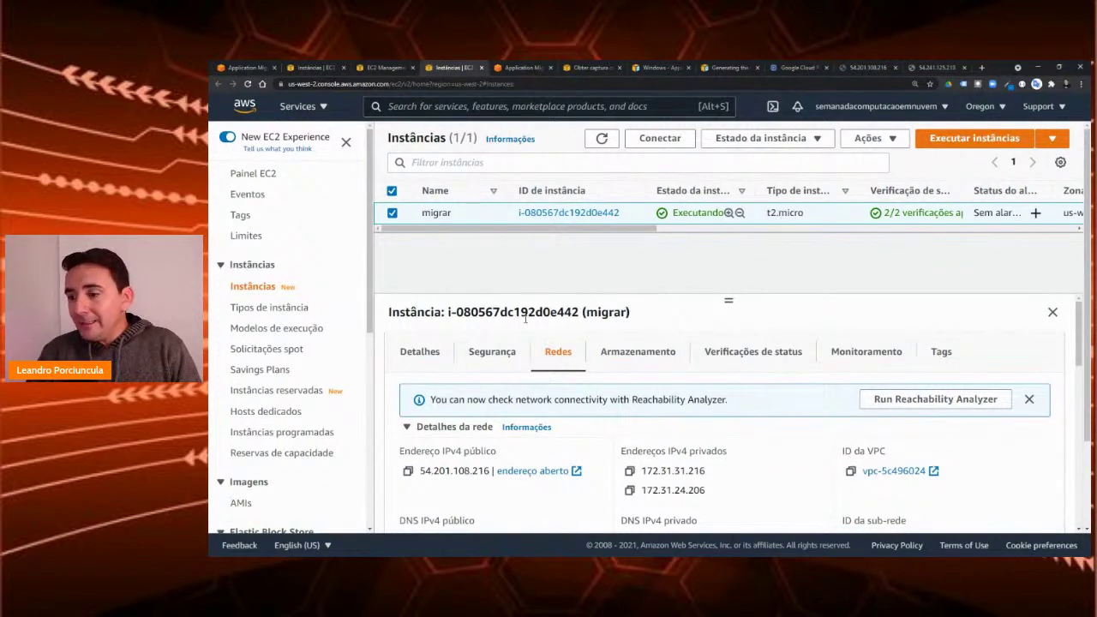
# Step: Copy the migrar instance's public IPv4 address and glance at the Elastic IPs list
pyautogui.scroll(-1, 515, 428)
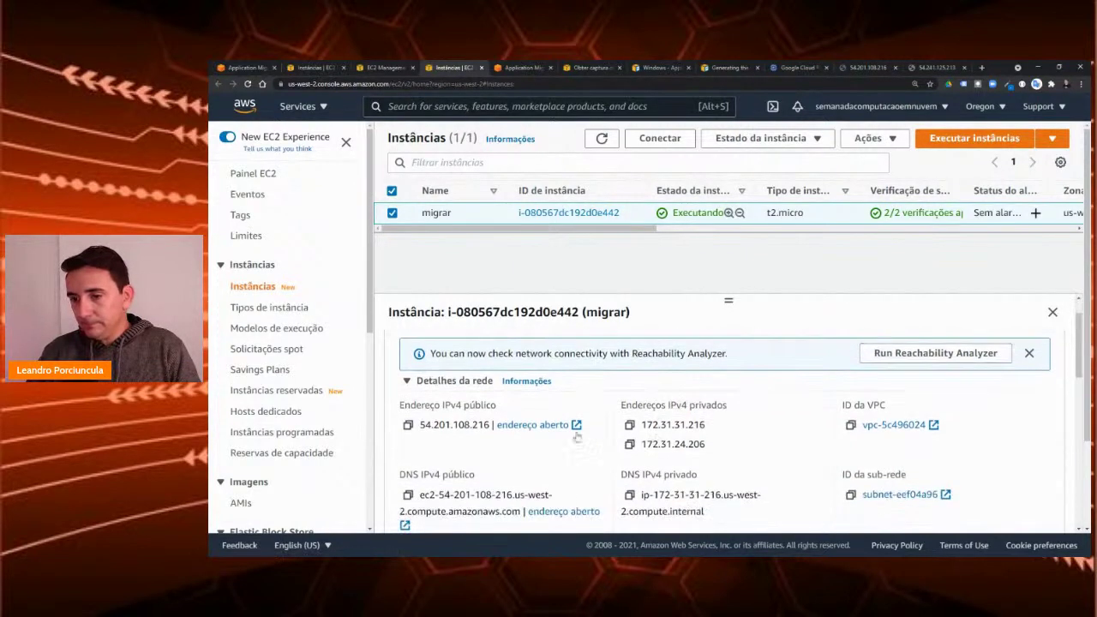
pyautogui.click(408, 424)
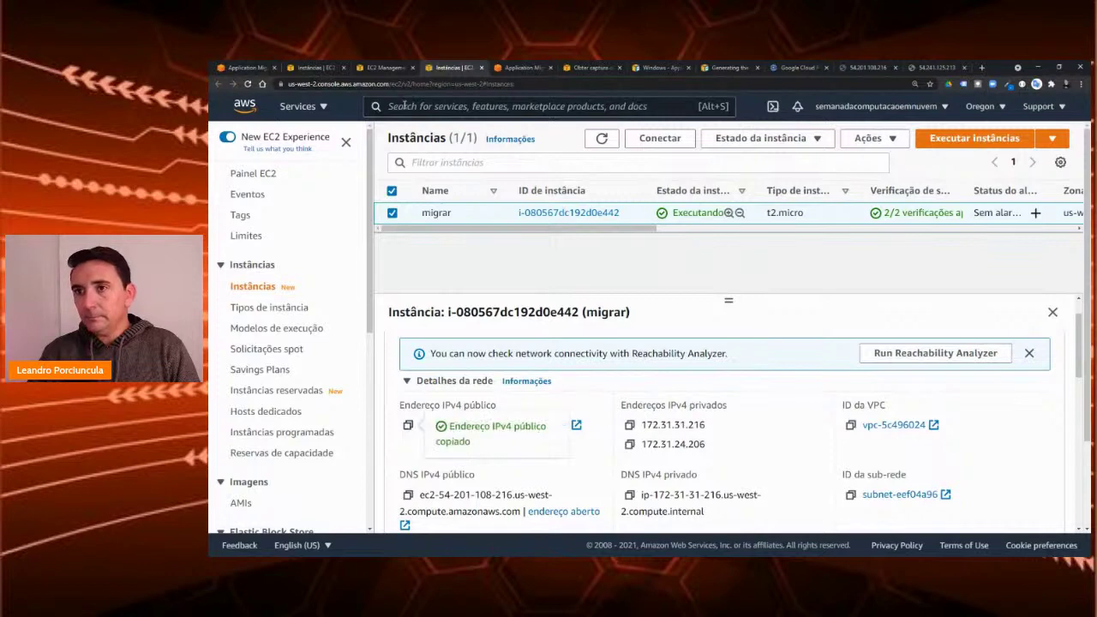
pyautogui.click(388, 67)
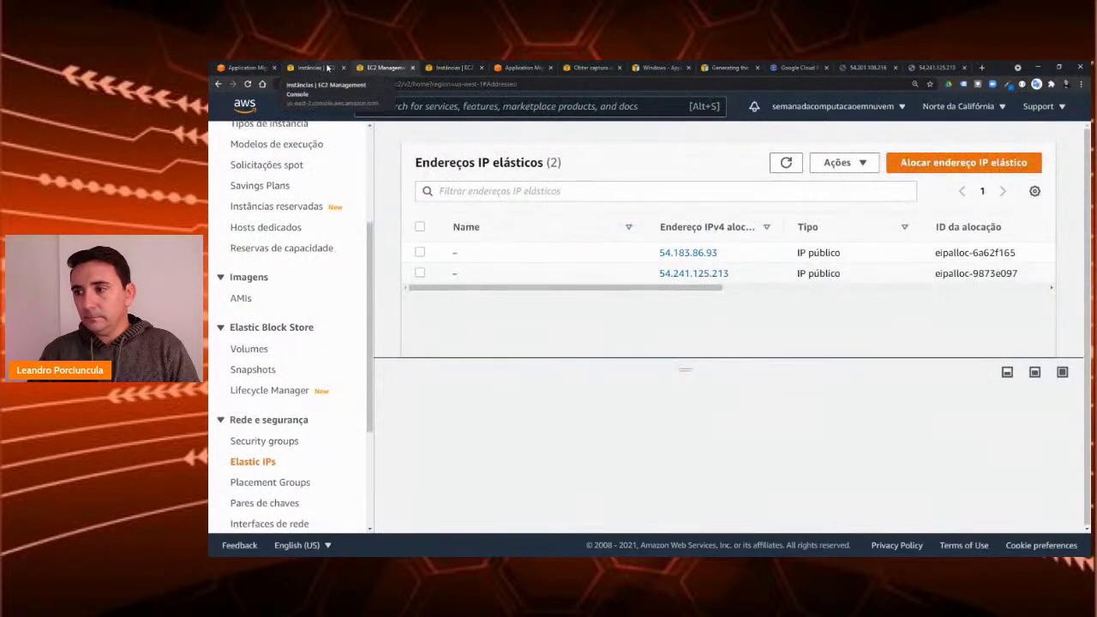
pyautogui.click(327, 67)
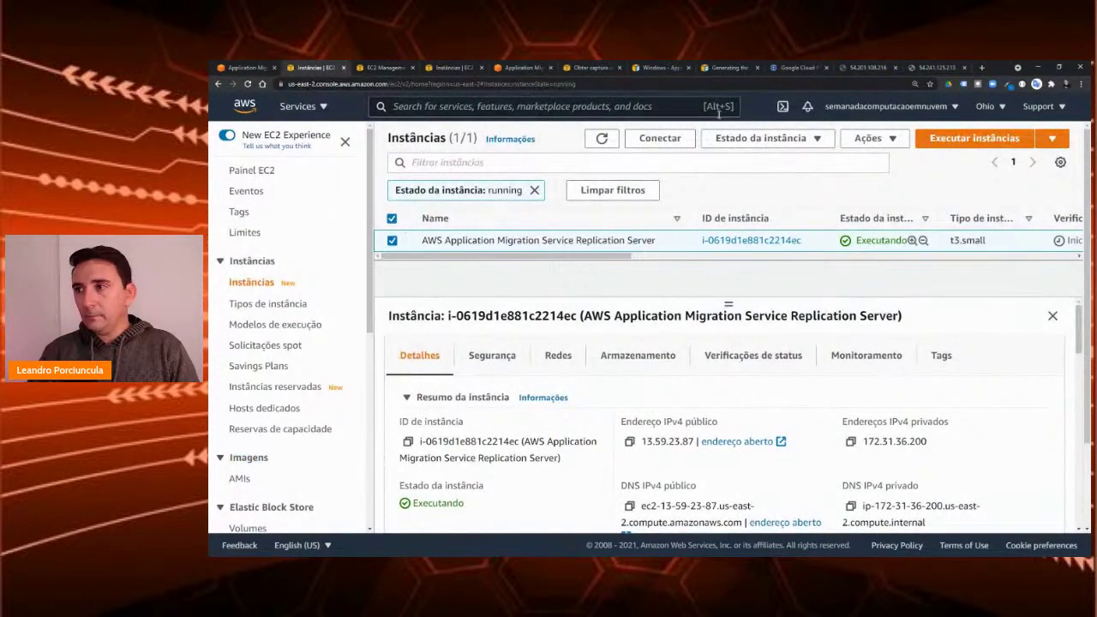
# Step: Check the Migration Service dashboard, then switch the console to the Leste dos EUA (Ohio) region
pyautogui.click(246, 67)
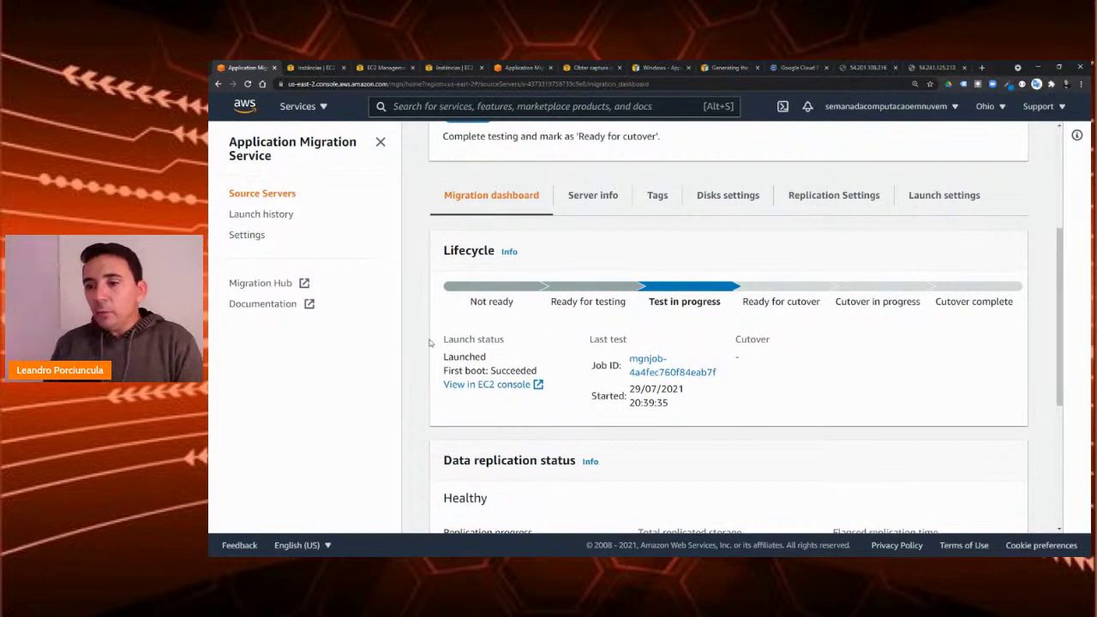
pyautogui.click(377, 68)
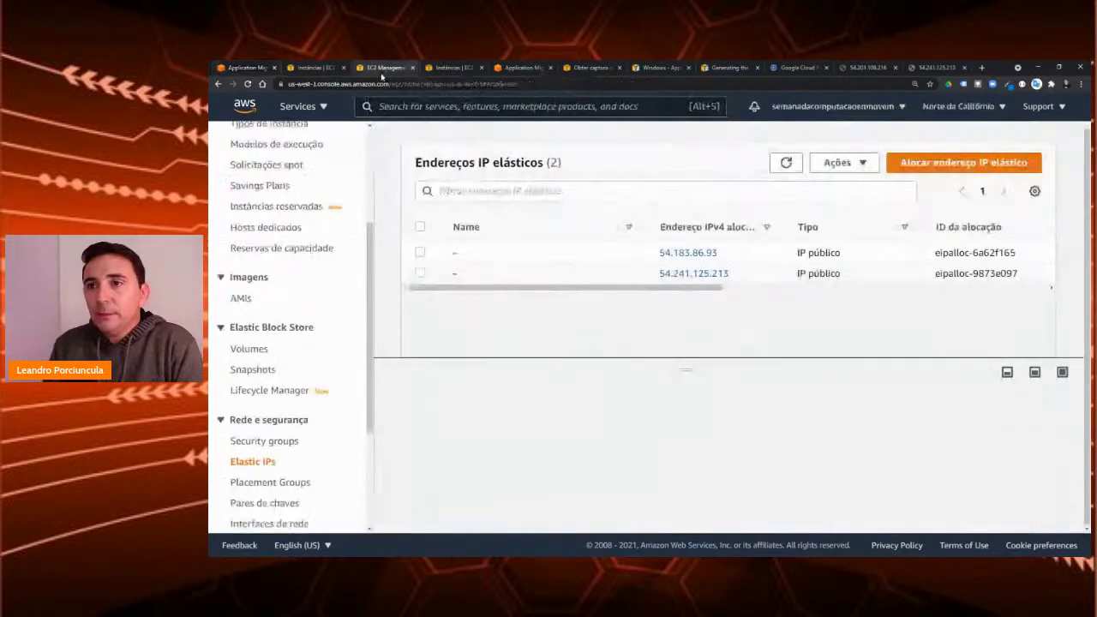
pyautogui.click(450, 68)
pyautogui.click(981, 106)
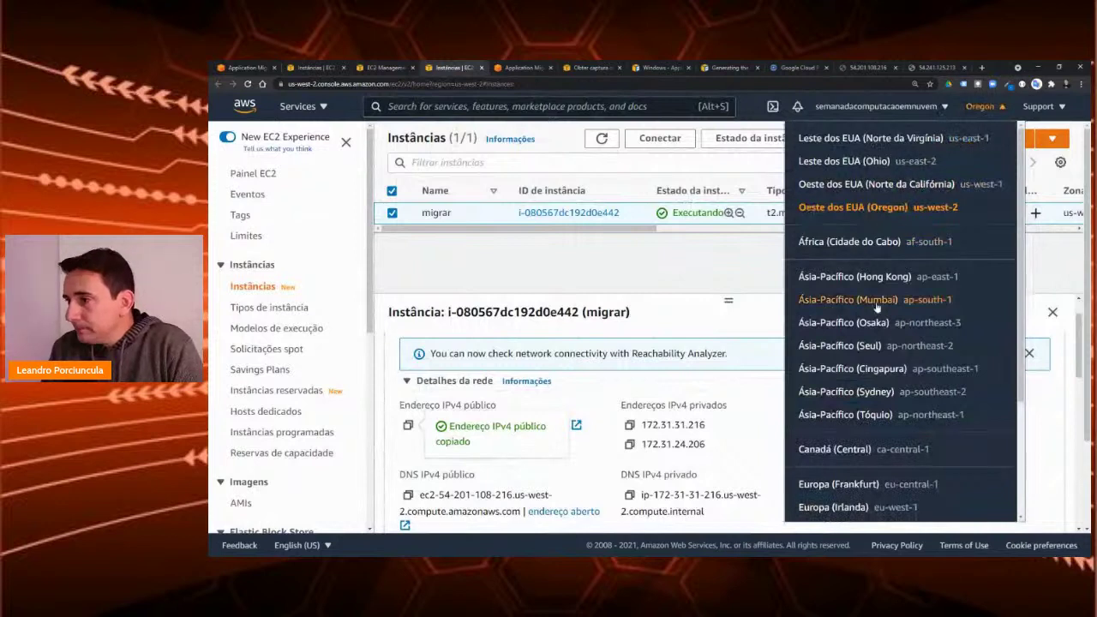
pyautogui.click(857, 165)
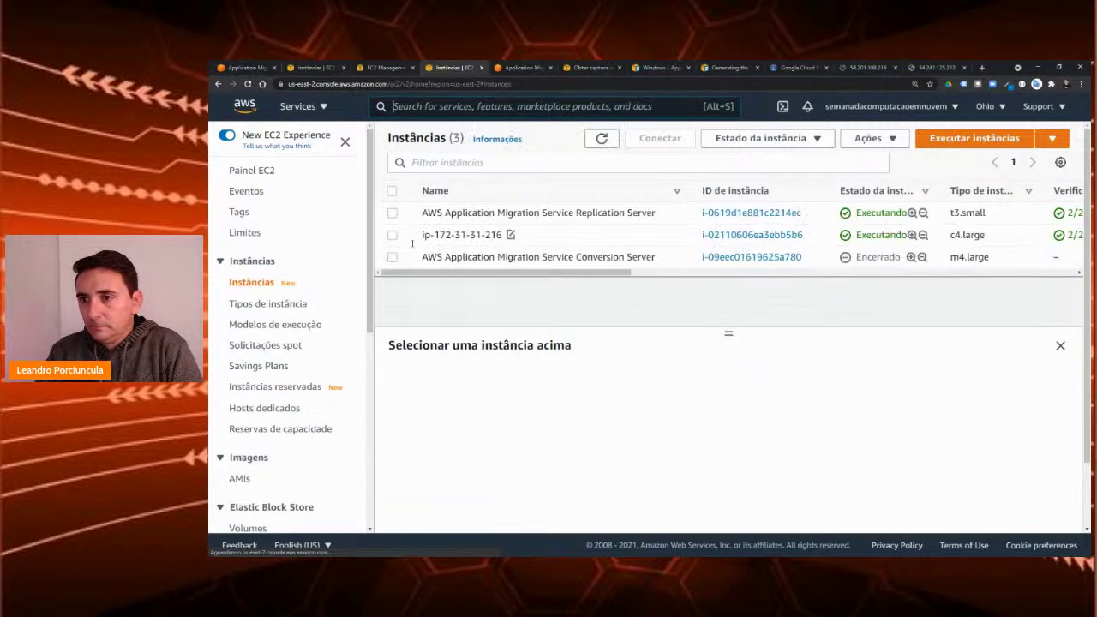
# Step: Allocate a new Elastic IP address, 18.119.20.160, in the Ohio region
pyautogui.click(392, 235)
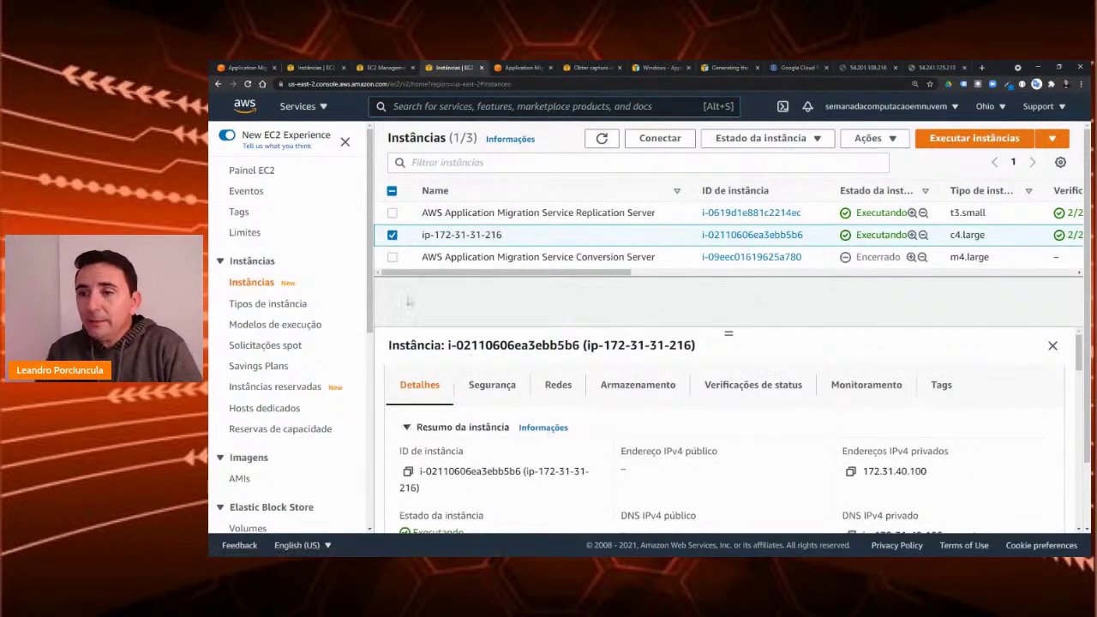
pyautogui.scroll(-3, 263, 457)
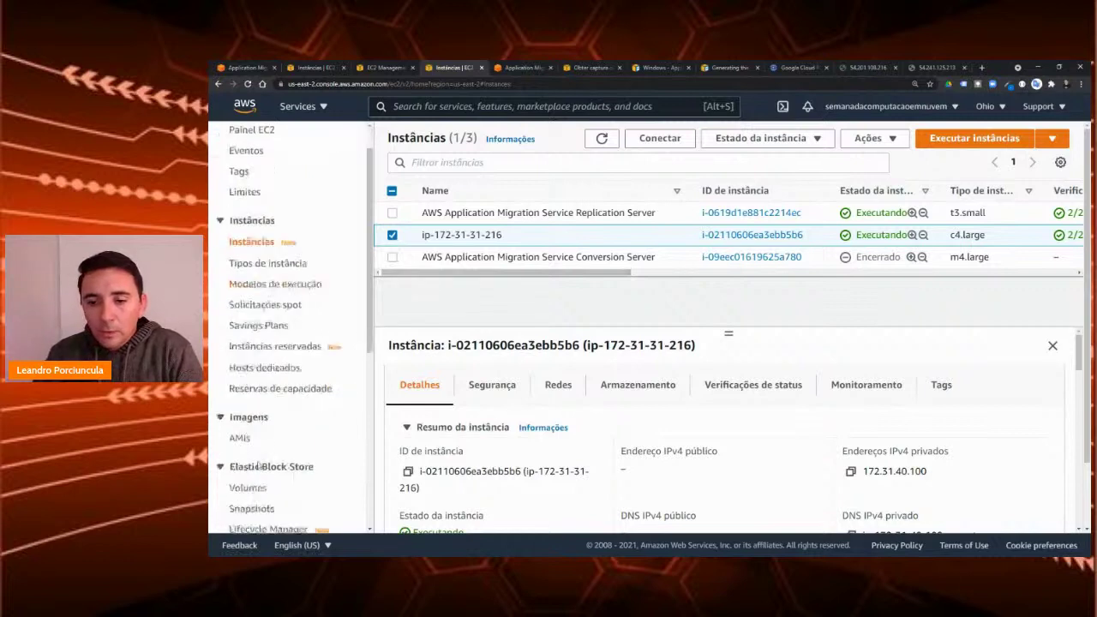
pyautogui.click(252, 458)
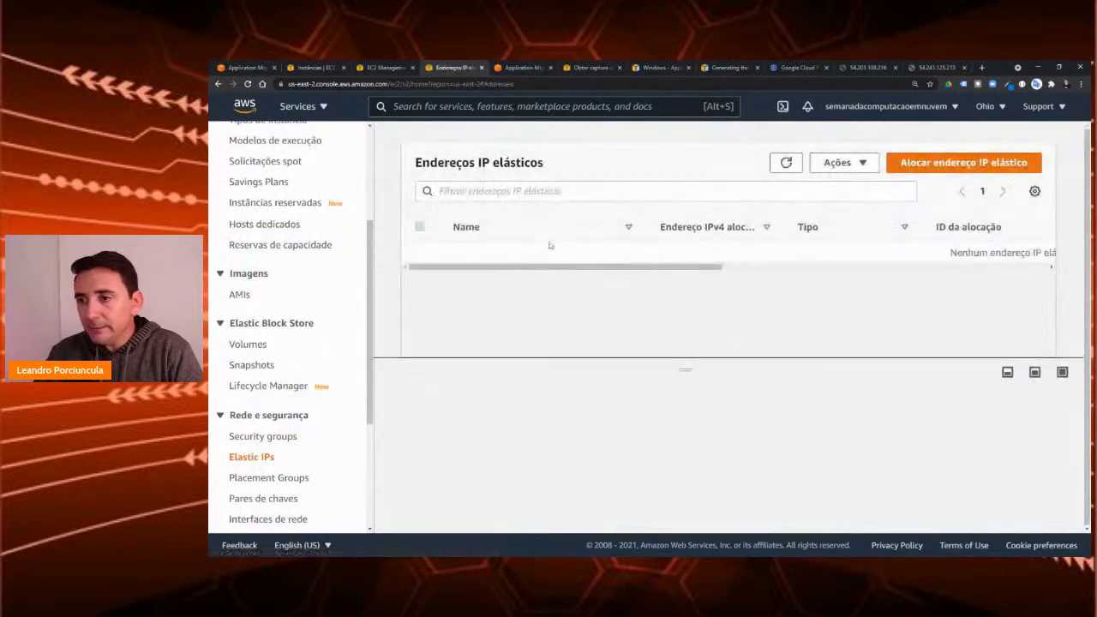
pyautogui.click(953, 164)
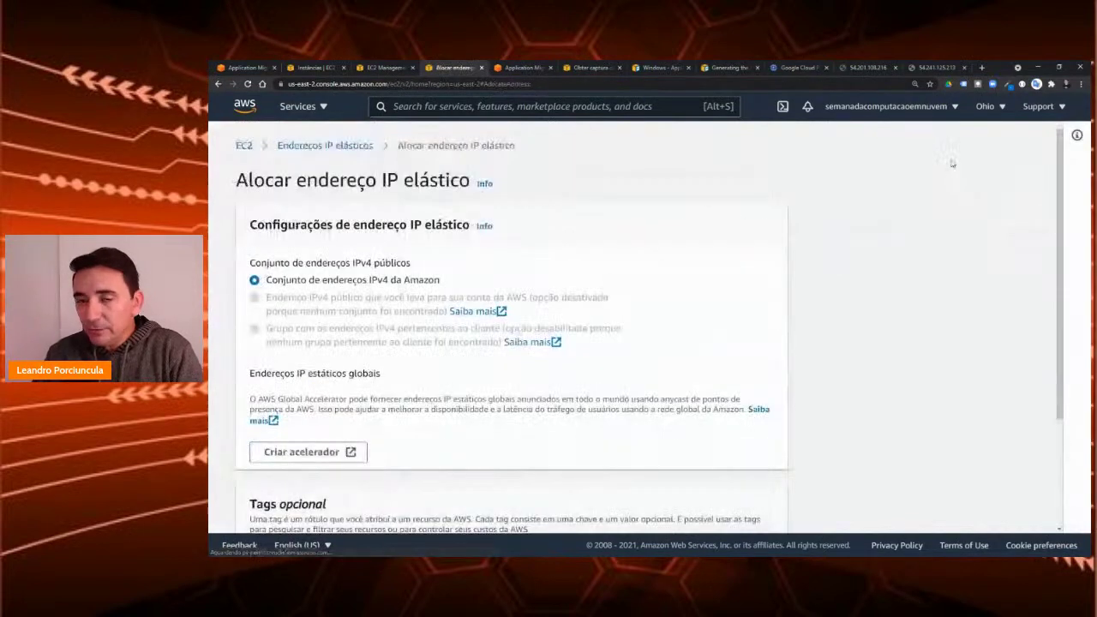
pyautogui.scroll(-3, 313, 441)
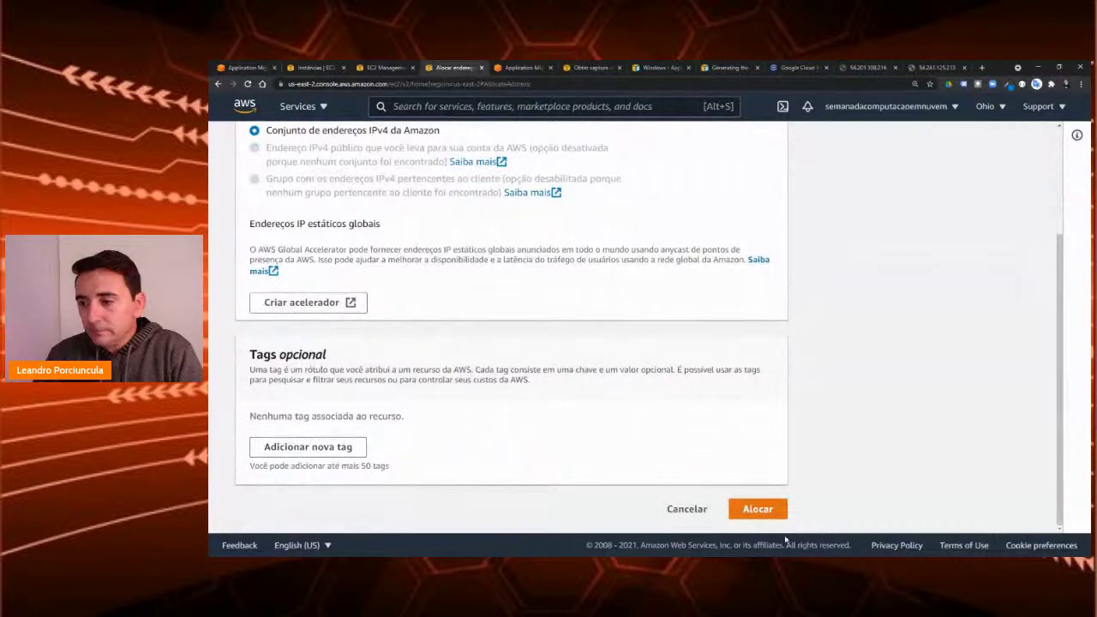
pyautogui.click(756, 510)
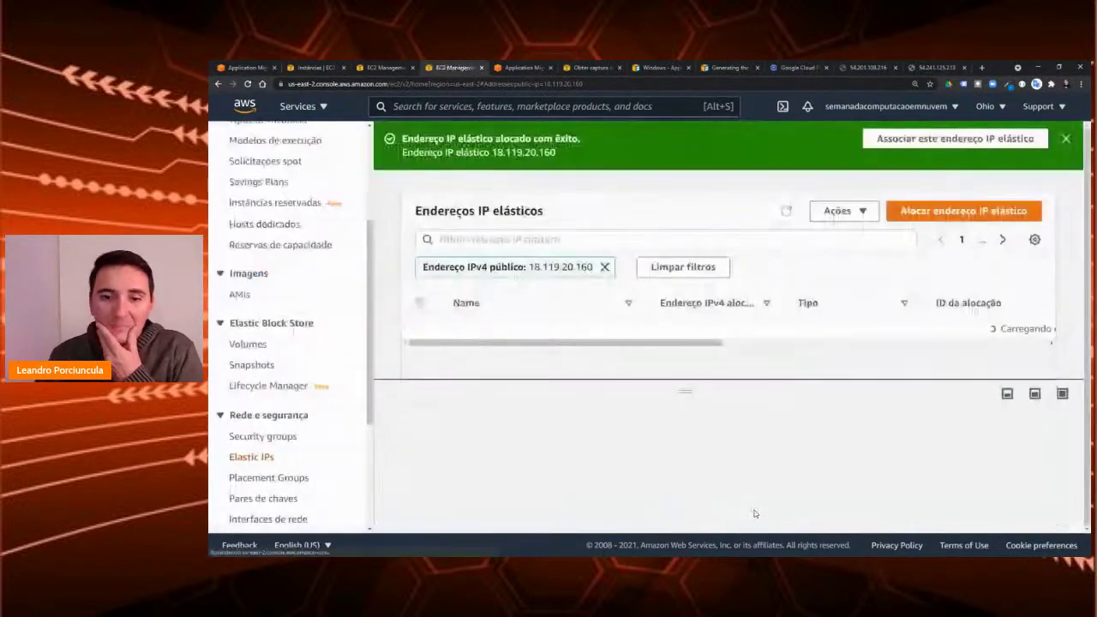
pyautogui.click(838, 215)
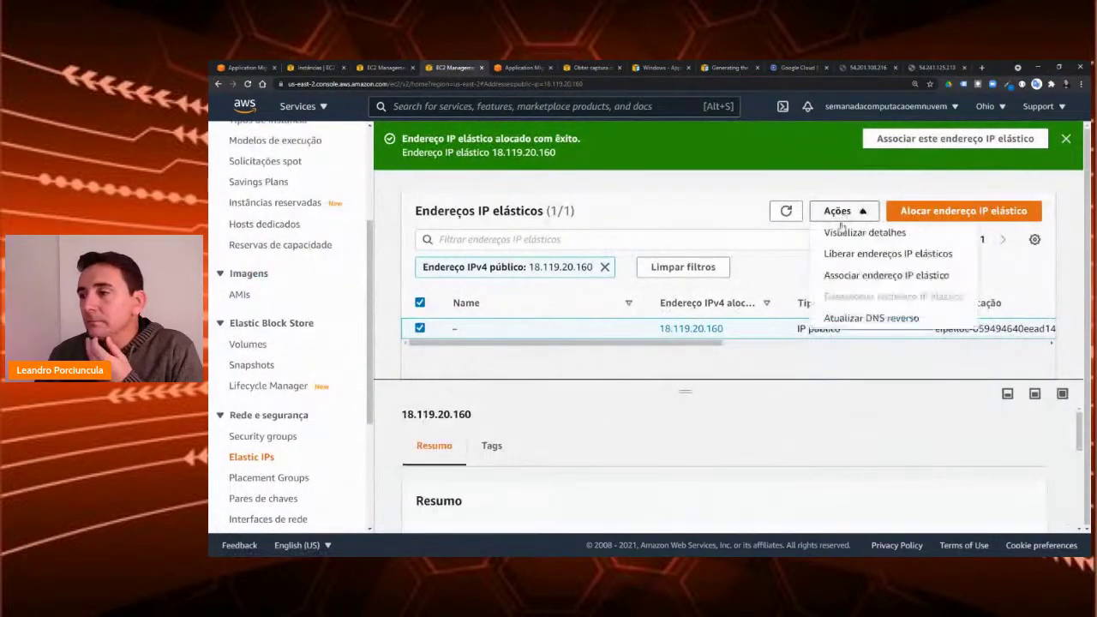
pyautogui.click(854, 279)
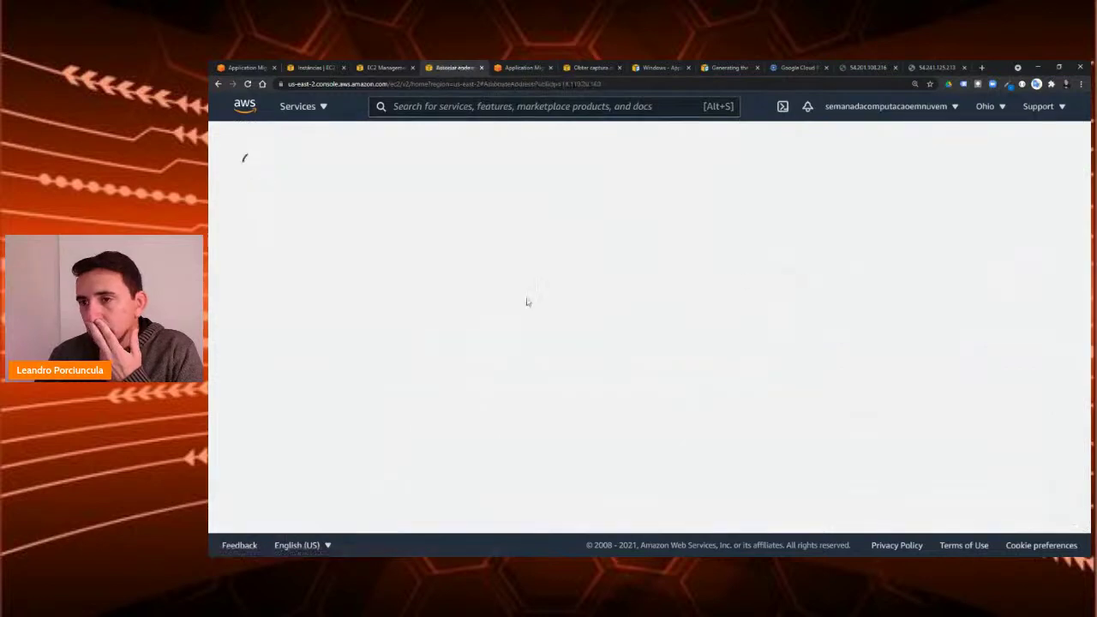
pyautogui.click(255, 328)
pyautogui.click(254, 312)
pyautogui.click(306, 430)
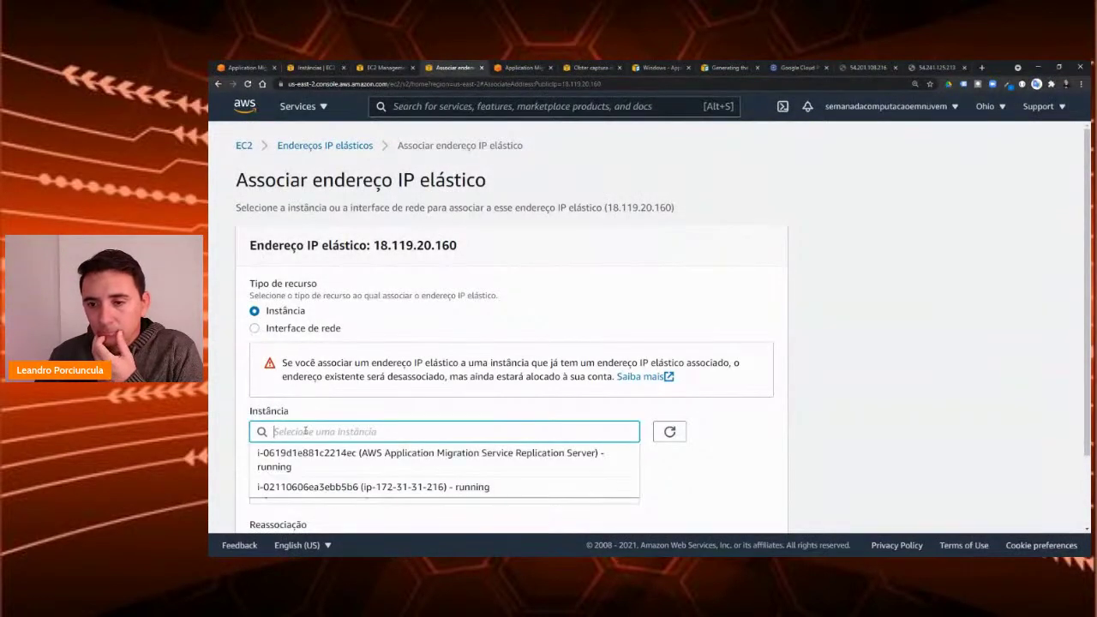
pyautogui.click(351, 489)
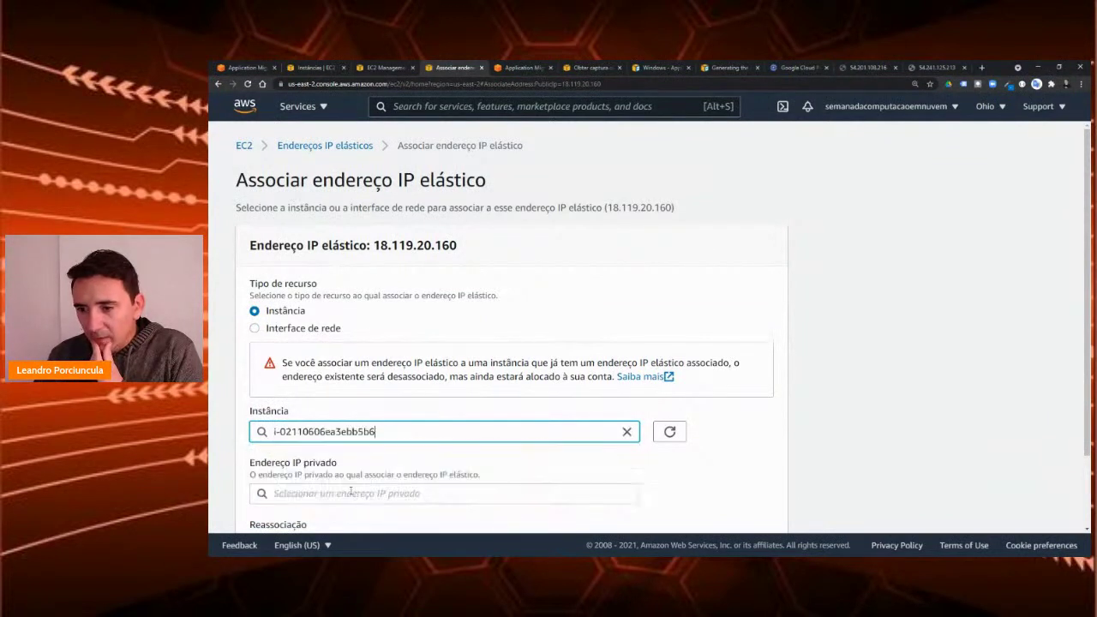
pyautogui.scroll(-2, 390, 471)
pyautogui.click(753, 509)
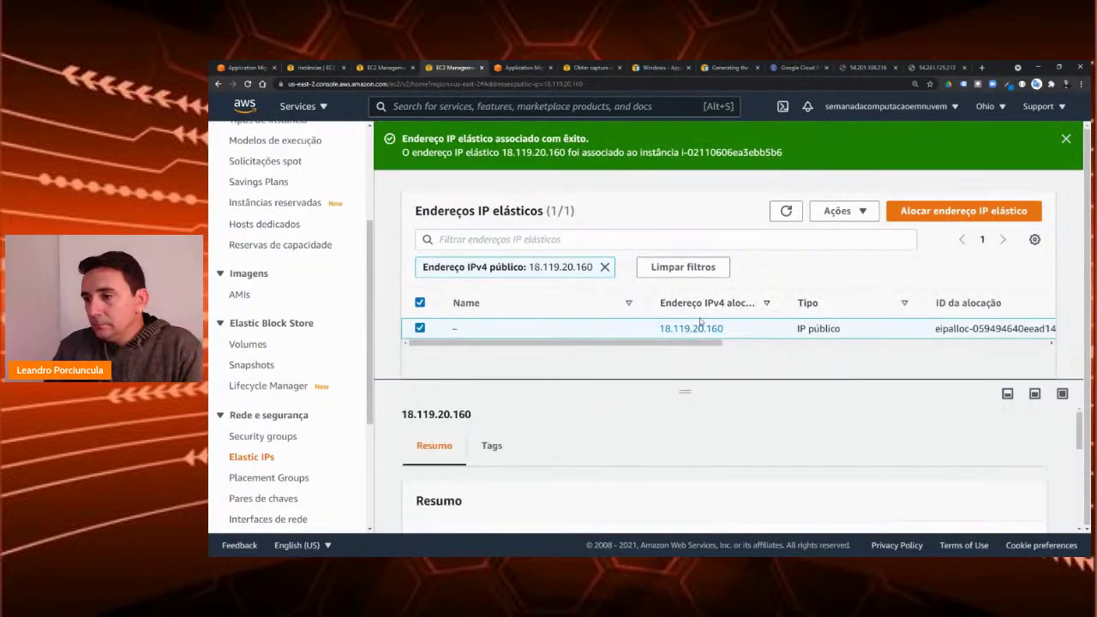
# Step: Copy 18.119.20.160 and load it in a new Chrome tab
pyautogui.moveTo(661, 329); pyautogui.dragTo(726, 333)
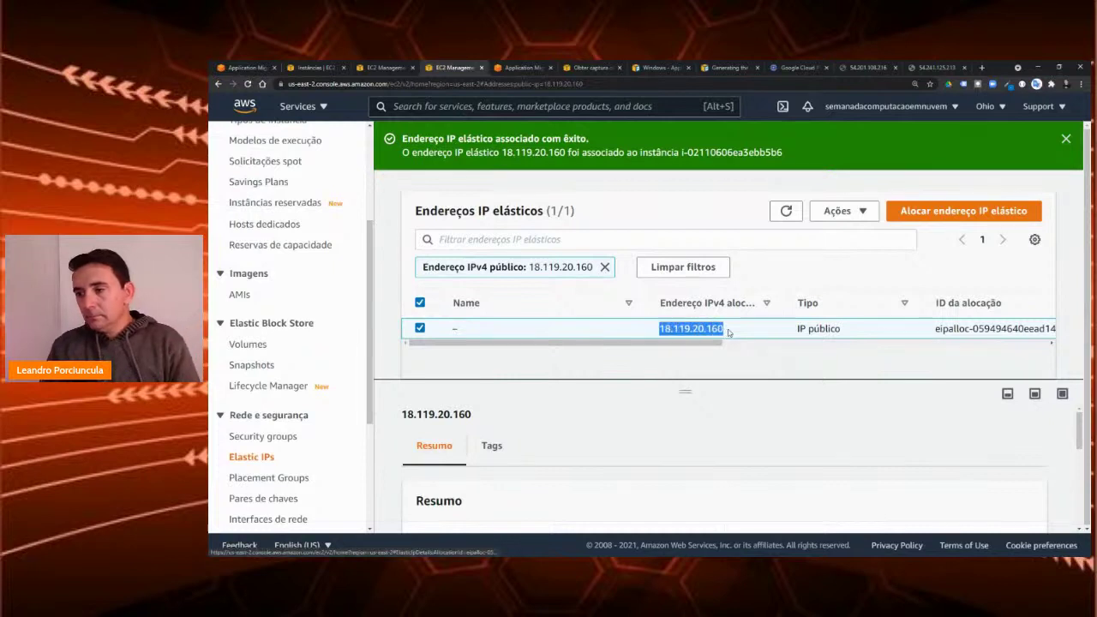
pyautogui.click(982, 67)
pyautogui.click(811, 84)
pyautogui.hotkey('ctrl', 'v')
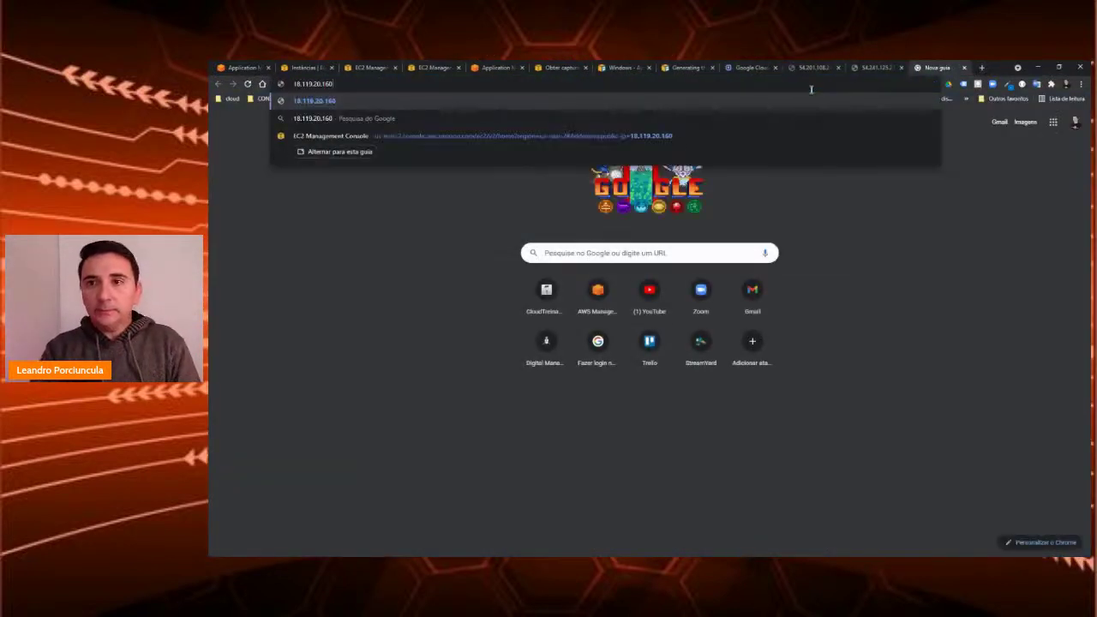
pyautogui.press('Return')
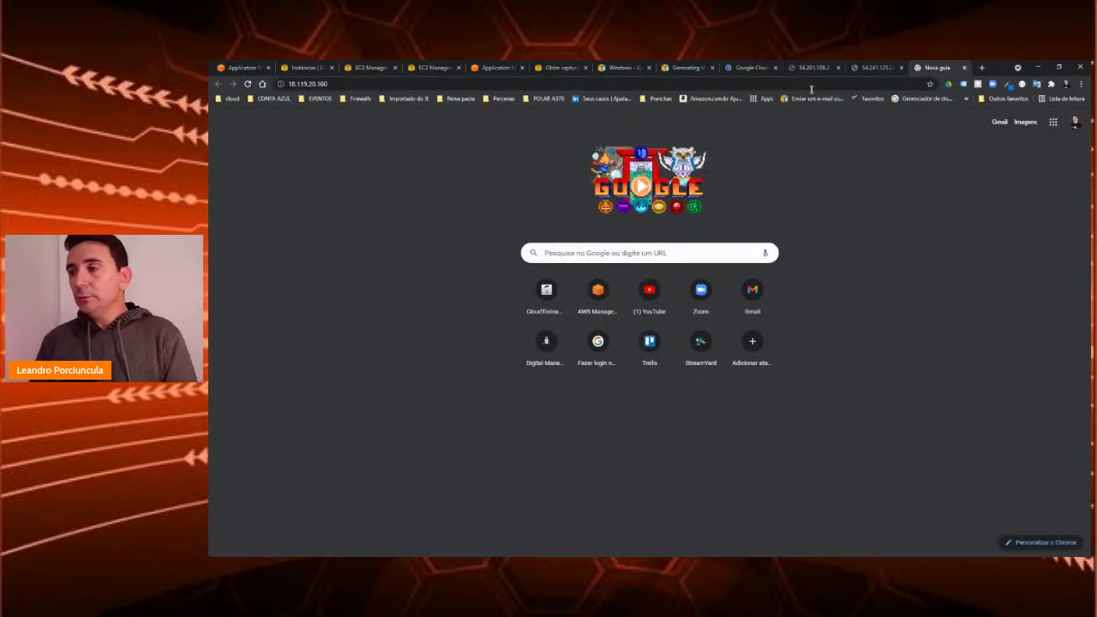
# Step: Review the migrated instance's inbound and outbound rules on its Segurança tab
pyautogui.click(422, 68)
pyautogui.scroll(1, 262, 275)
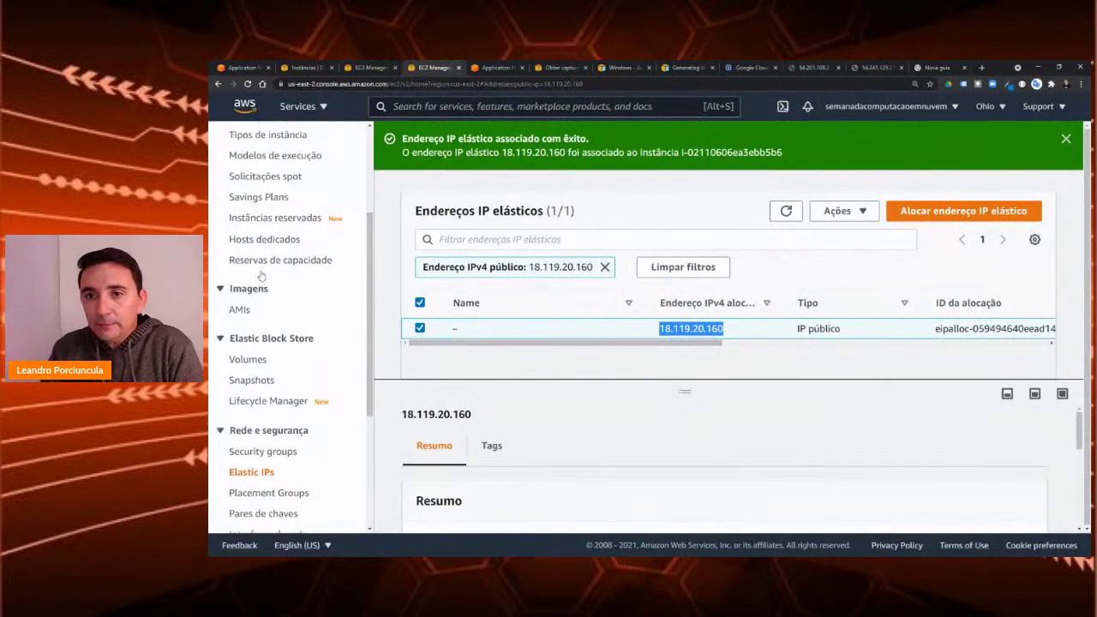
pyautogui.scroll(3, 262, 275)
pyautogui.click(250, 283)
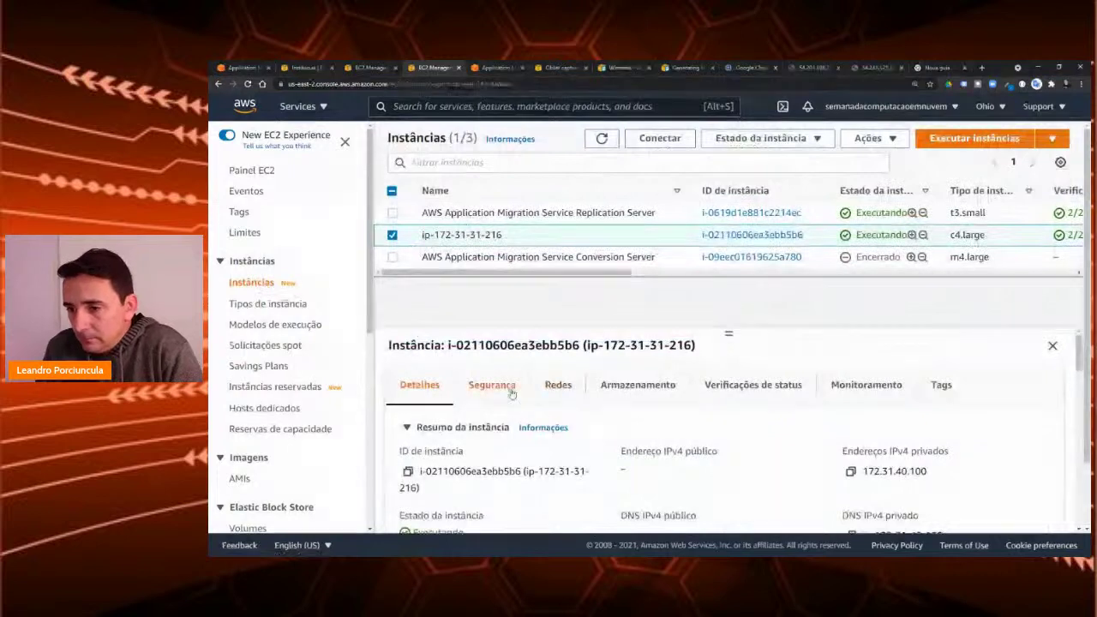
pyautogui.click(512, 392)
pyautogui.scroll(-3, 518, 420)
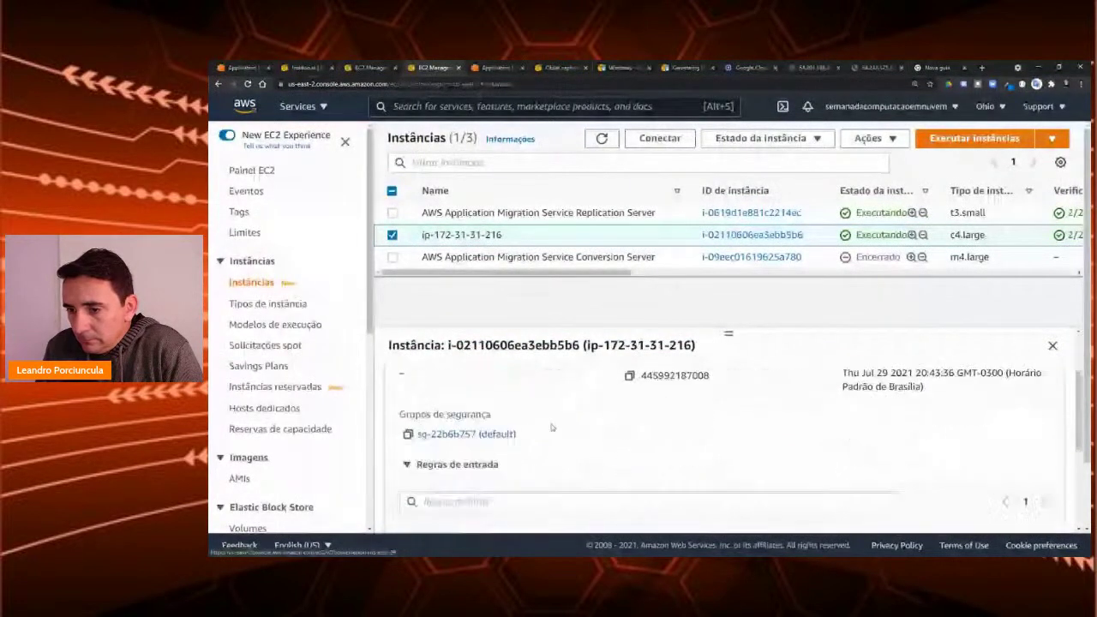
pyautogui.scroll(1, 517, 420)
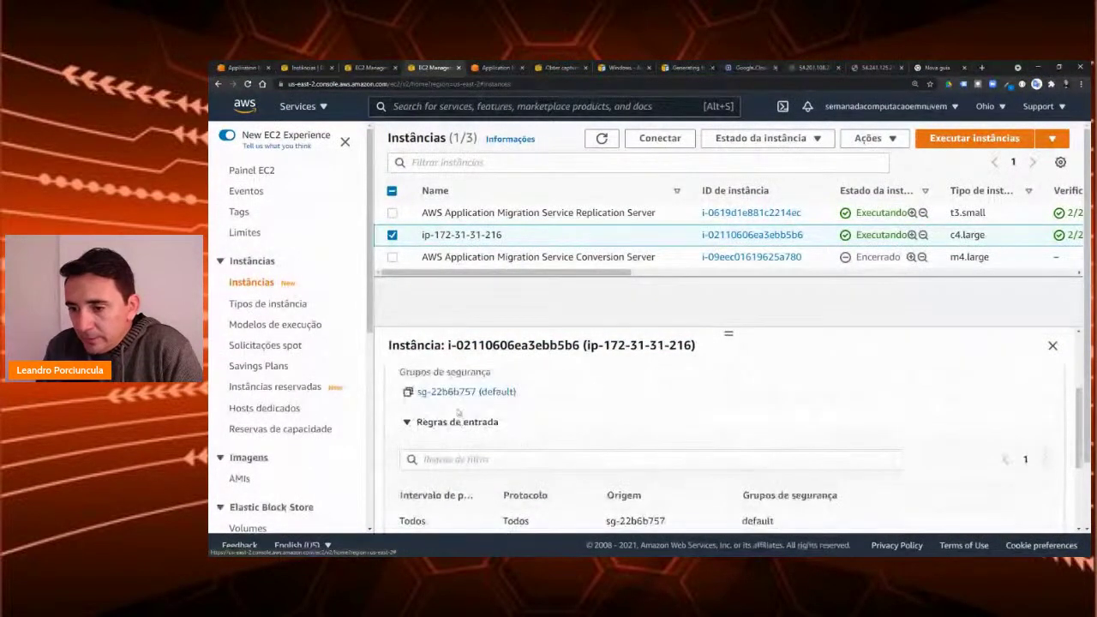
pyautogui.scroll(-3, 464, 416)
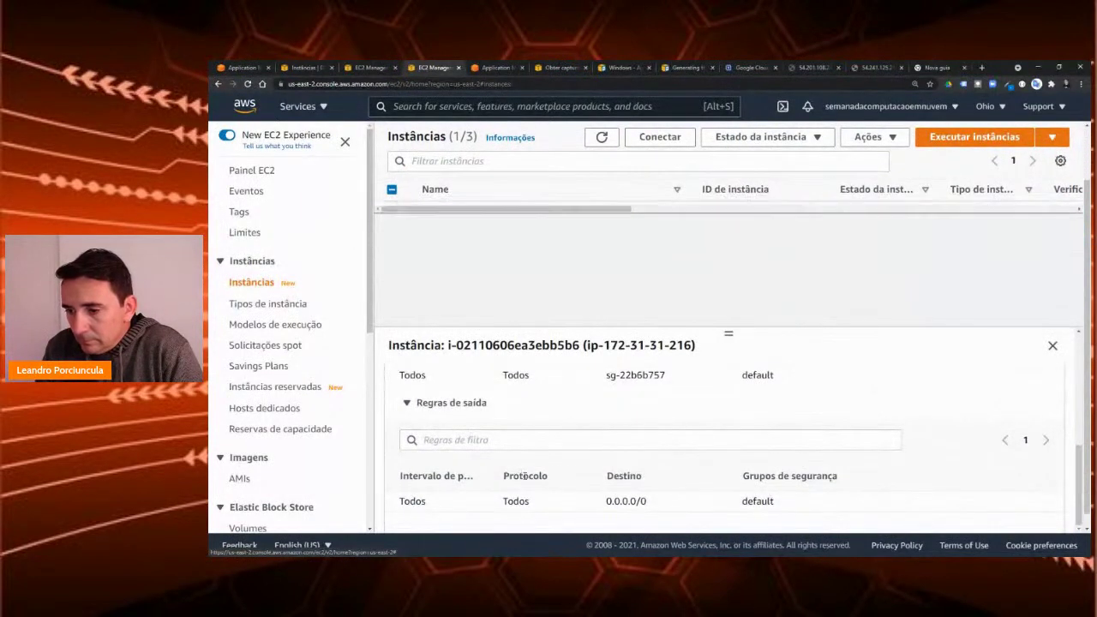
pyautogui.scroll(4, 476, 420)
# Step: Retry loading 18.119.20.160, which times out with ERR_CONNECTION_TIMED_OUT
pyautogui.click(944, 68)
pyautogui.click(678, 86)
pyautogui.hotkey('ctrl', 'c')
pyautogui.press('Return')
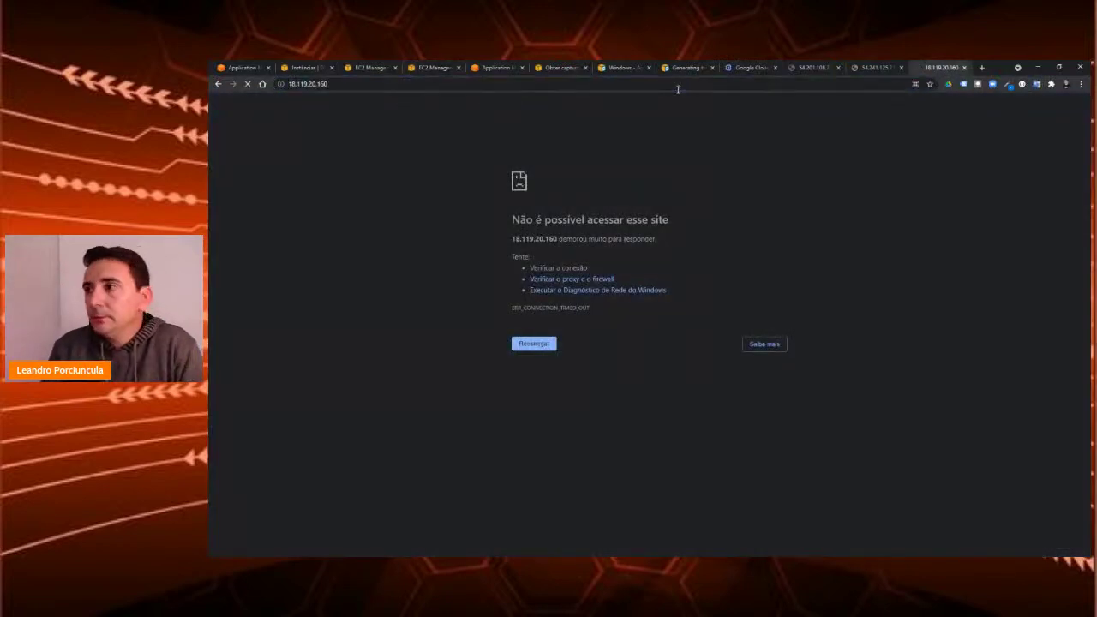
pyautogui.click(309, 67)
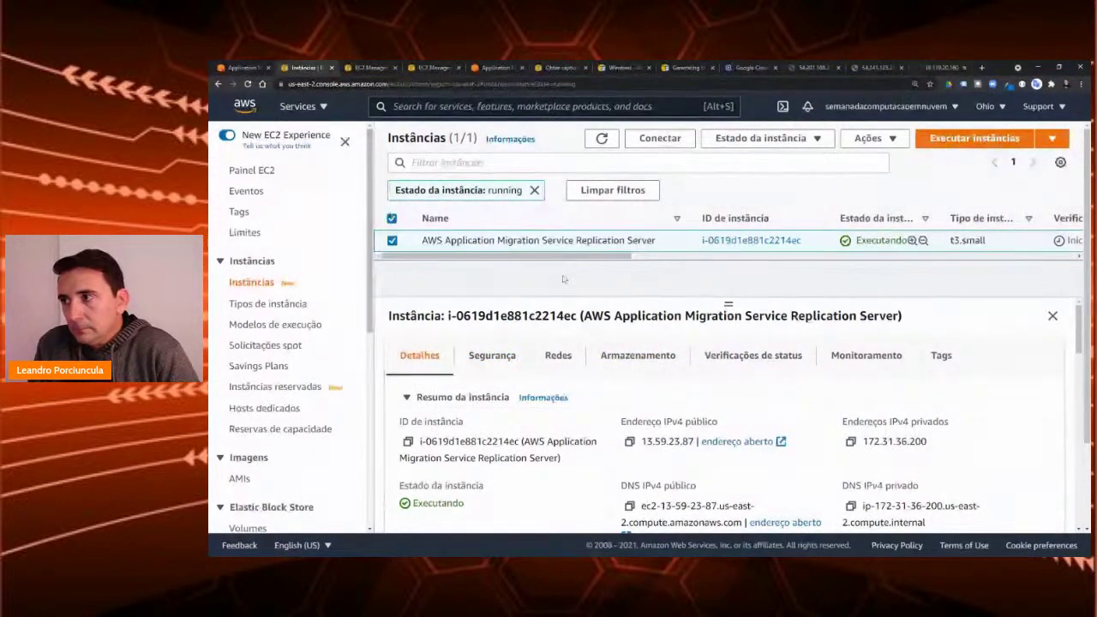
pyautogui.moveTo(727, 305); pyautogui.dragTo(730, 331)
pyautogui.click(247, 67)
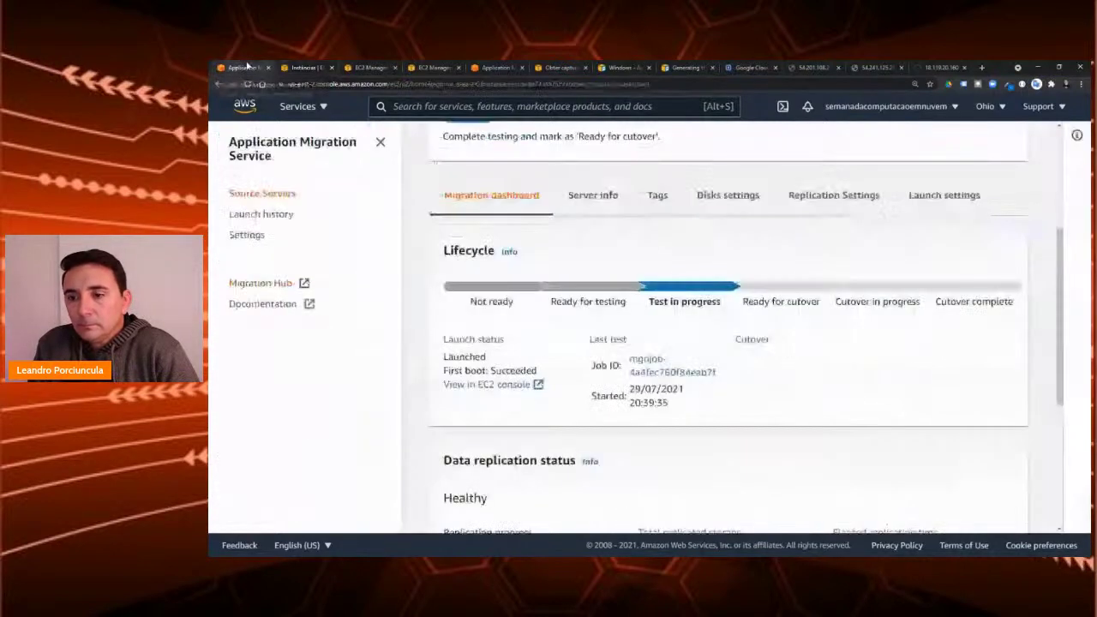
pyautogui.click(306, 67)
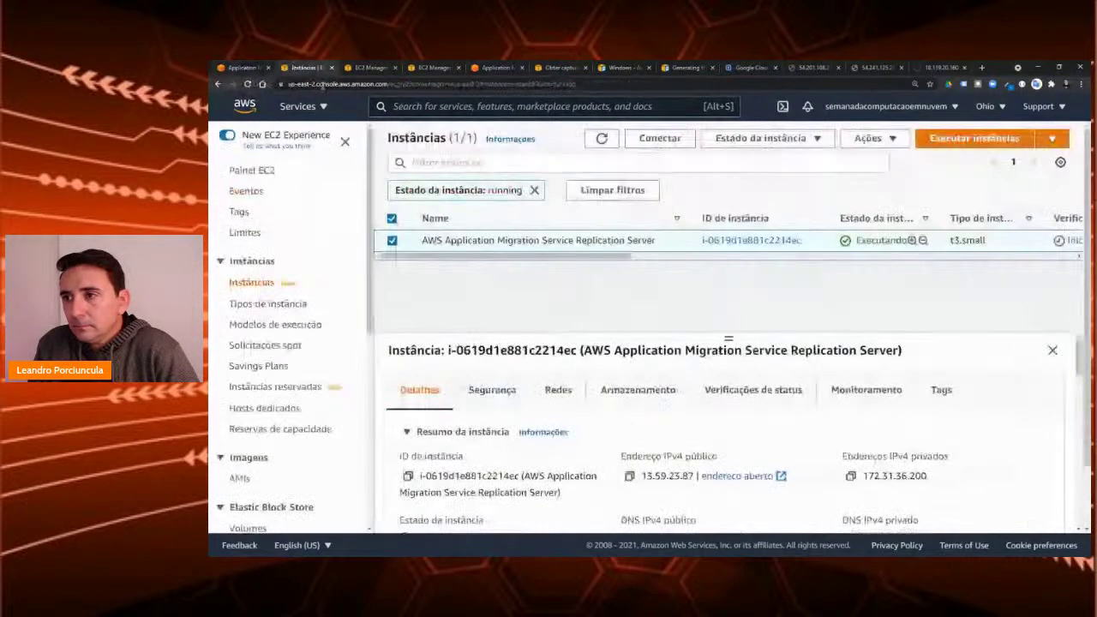
pyautogui.click(602, 139)
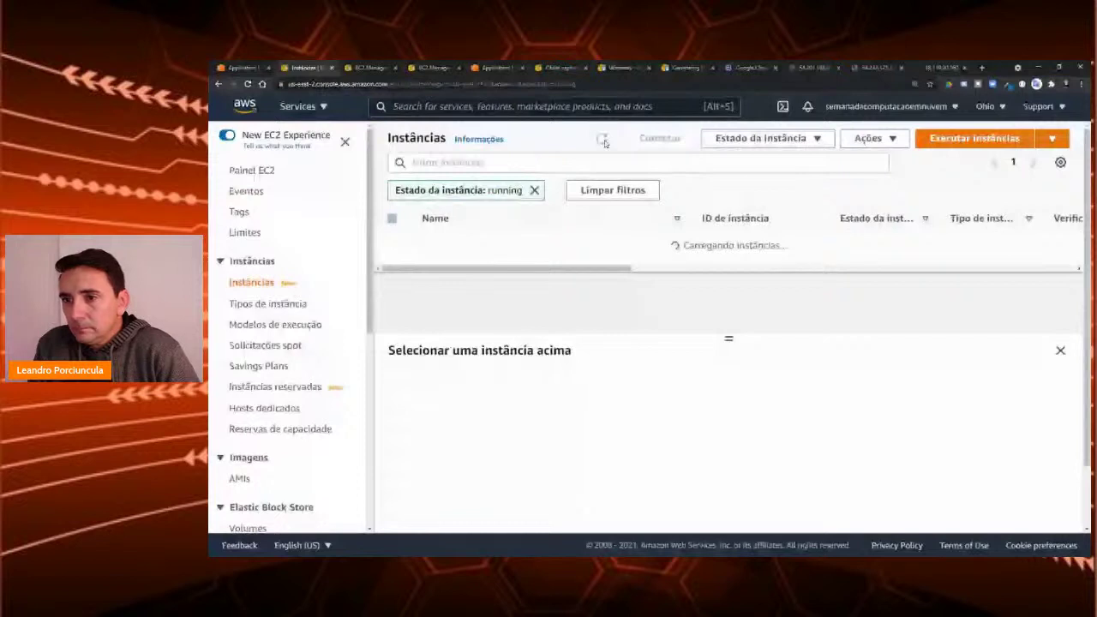
pyautogui.click(613, 262)
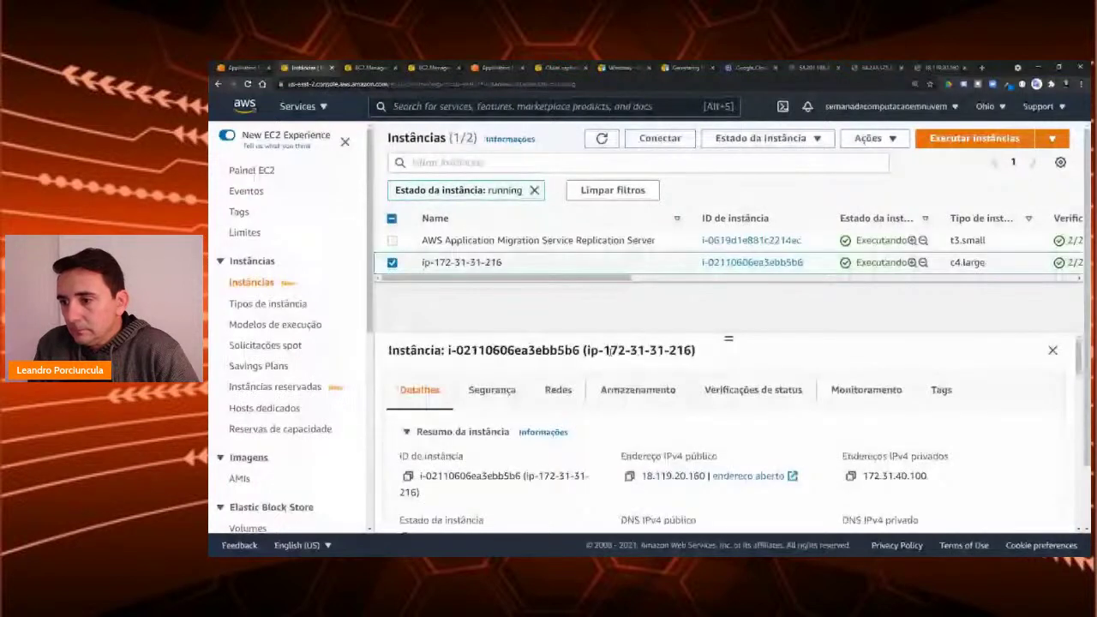
# Step: Copy the instance's public IP 18.119.20.160 and reload it in the error tab
pyautogui.click(630, 477)
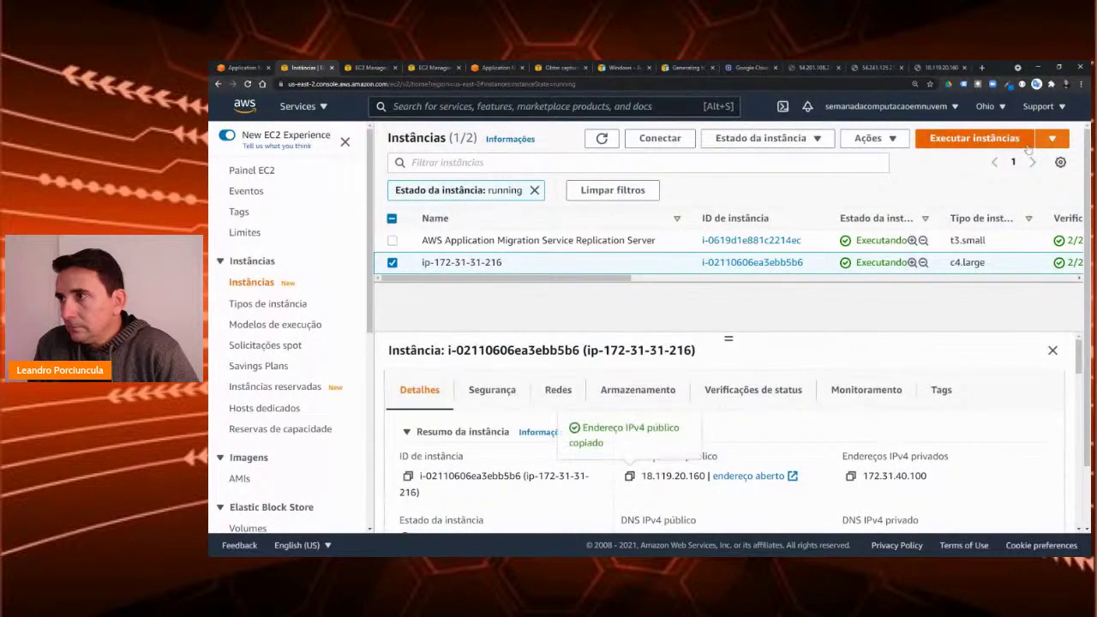
pyautogui.click(941, 67)
pyautogui.click(810, 84)
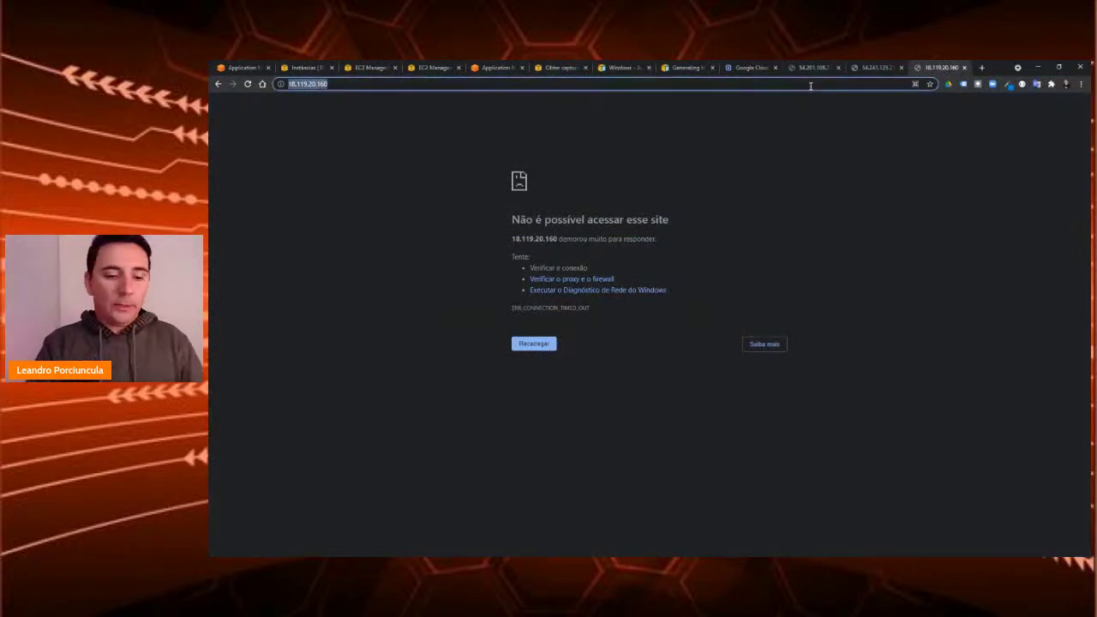
pyautogui.hotkey('ctrl', 'v')
pyautogui.press('Return')
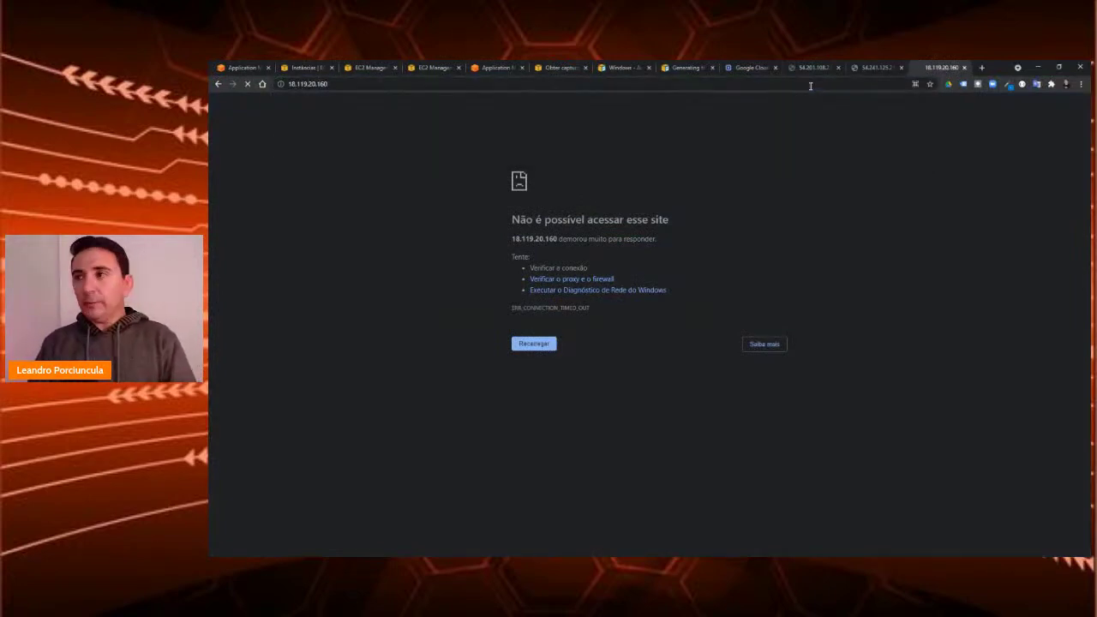
# Step: Check the Migration Service dashboard, still Test in progress, then switch to MobaXterm
pyautogui.click(249, 66)
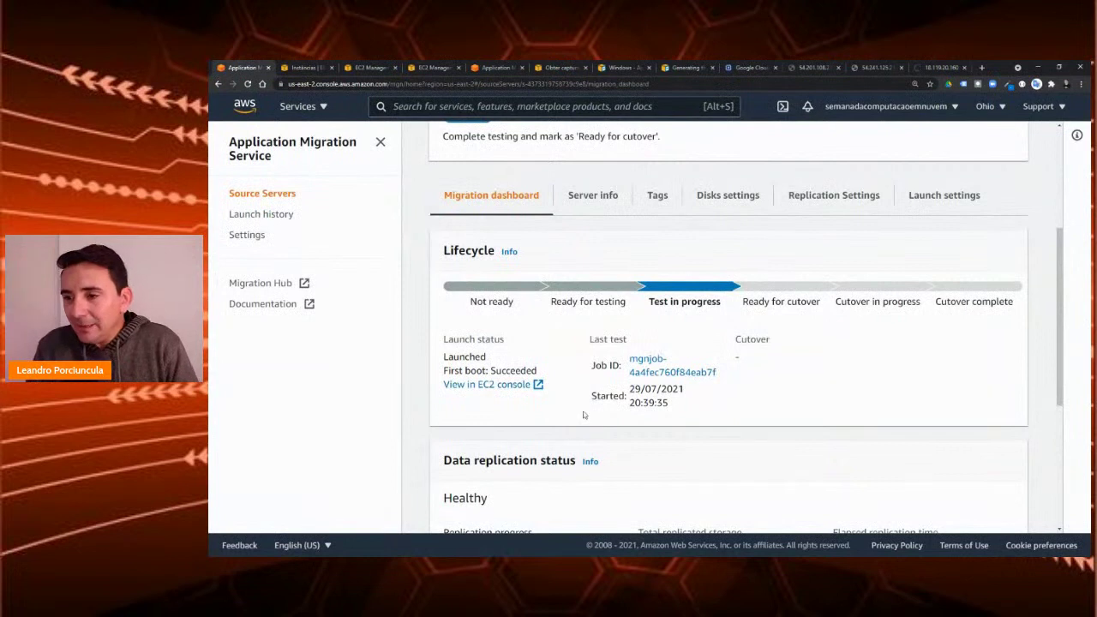
pyautogui.scroll(-2, 583, 415)
pyautogui.scroll(3, 557, 412)
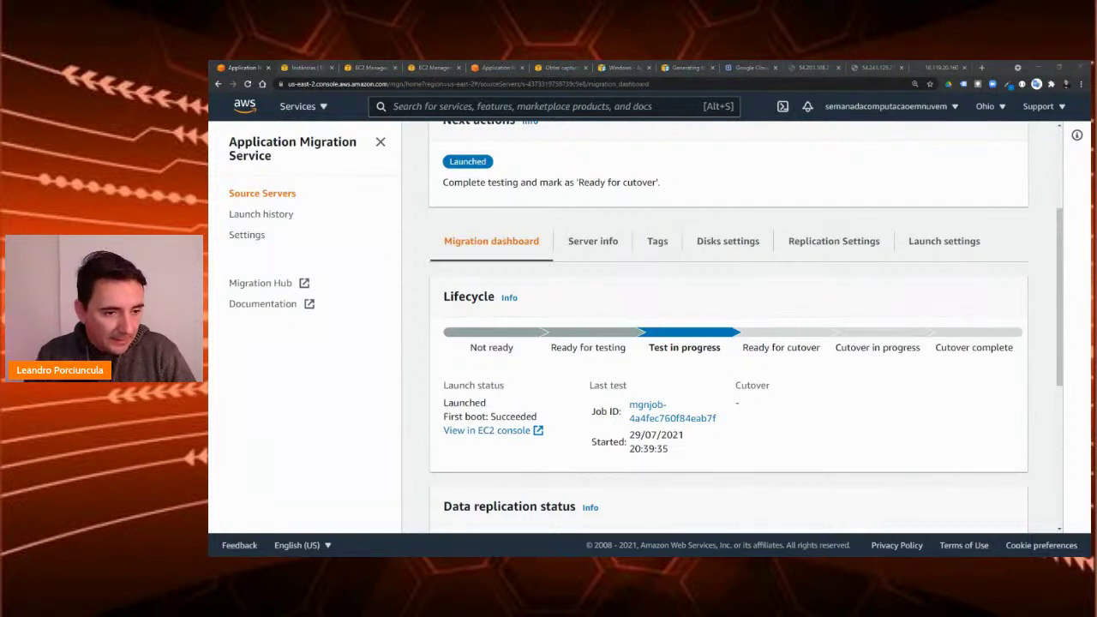
pyautogui.hotkey('alt', 'Tab')
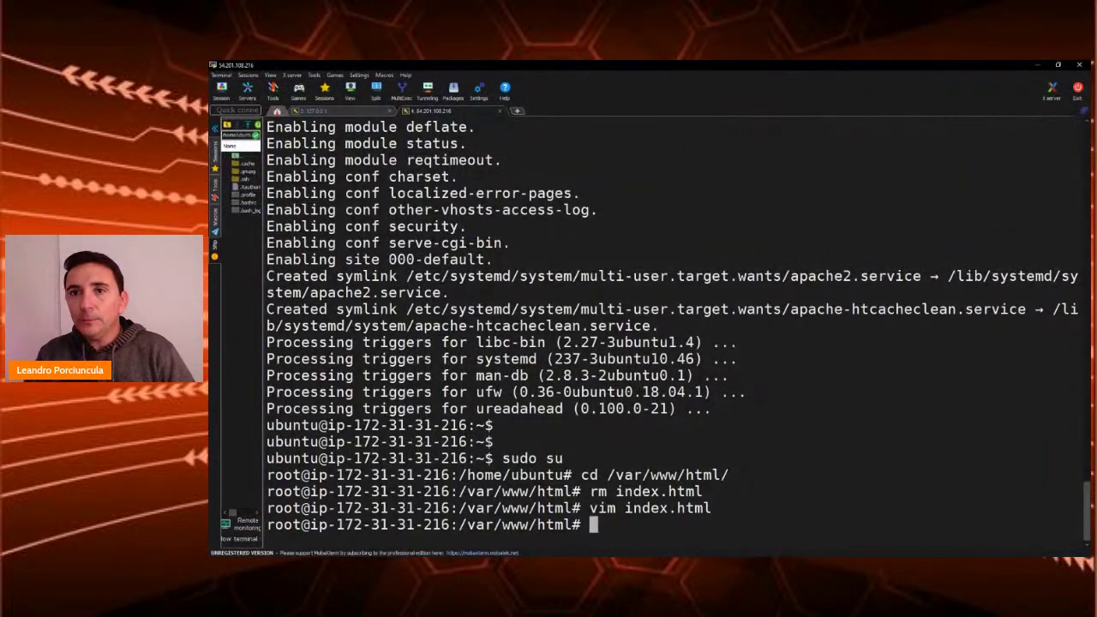
# Step: Configure a MobaXterm SSH session to 18.119.20.160 with the private key from Downloads
pyautogui.click(221, 89)
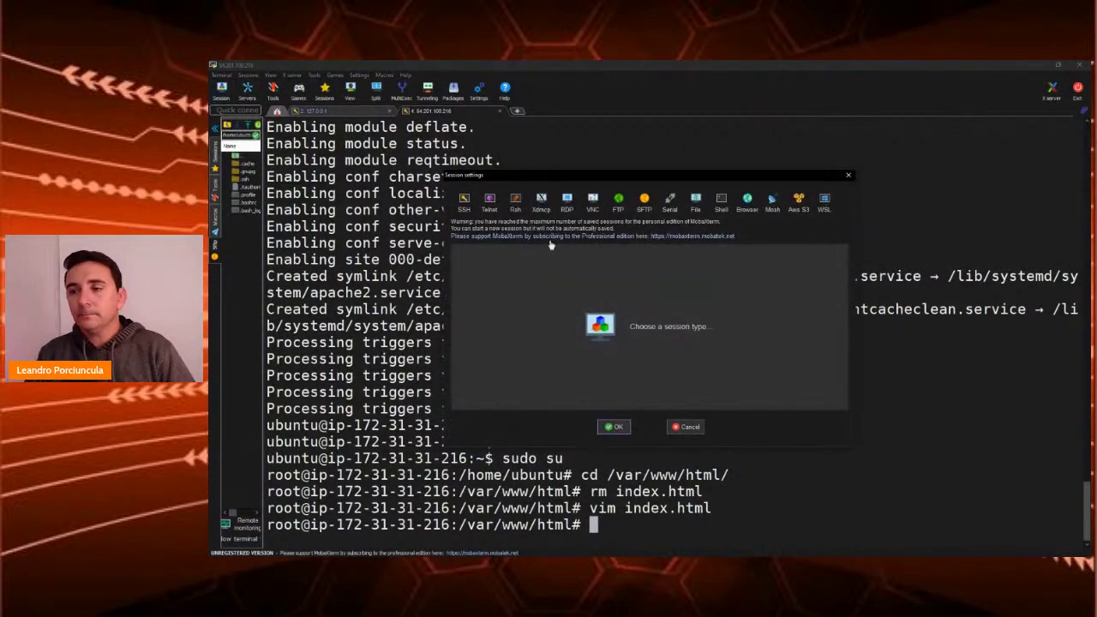
pyautogui.click(463, 203)
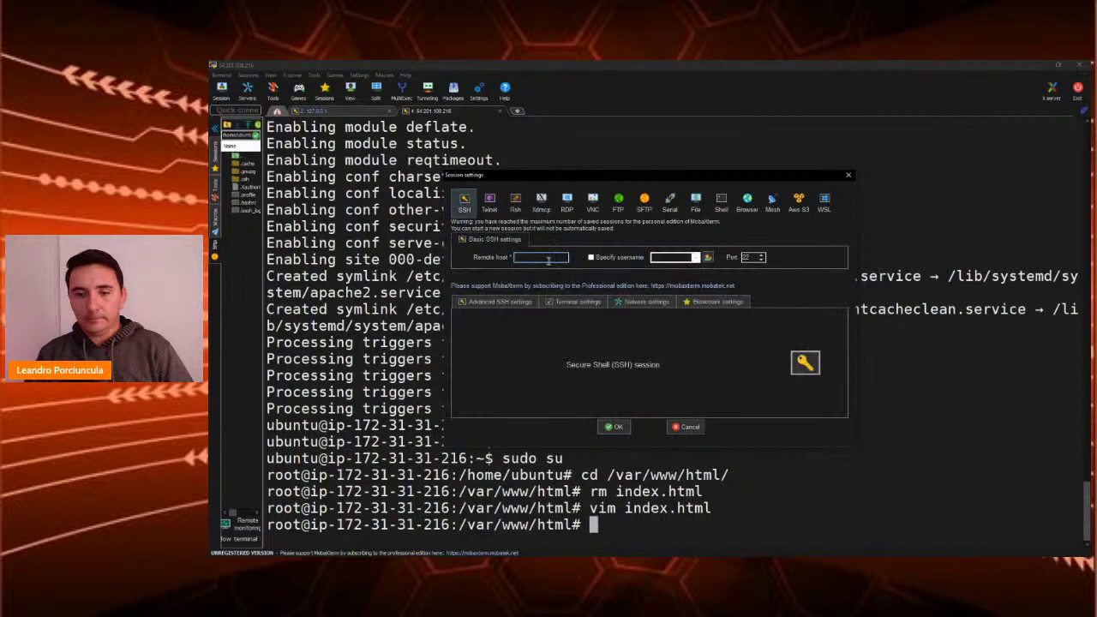
pyautogui.write('18.118.20.160')
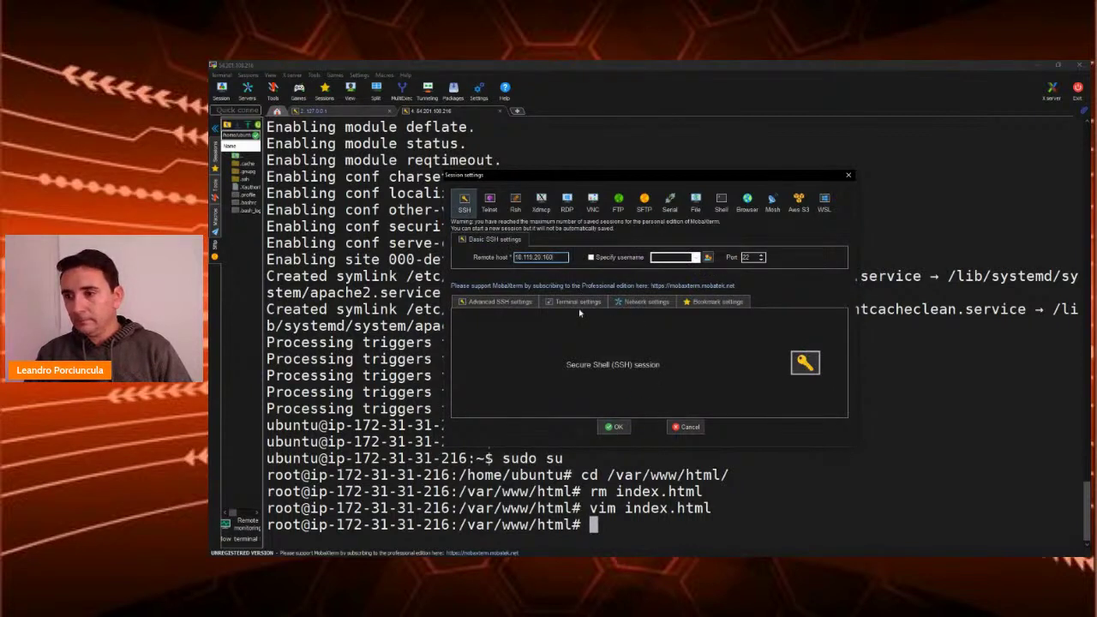
pyautogui.click(500, 302)
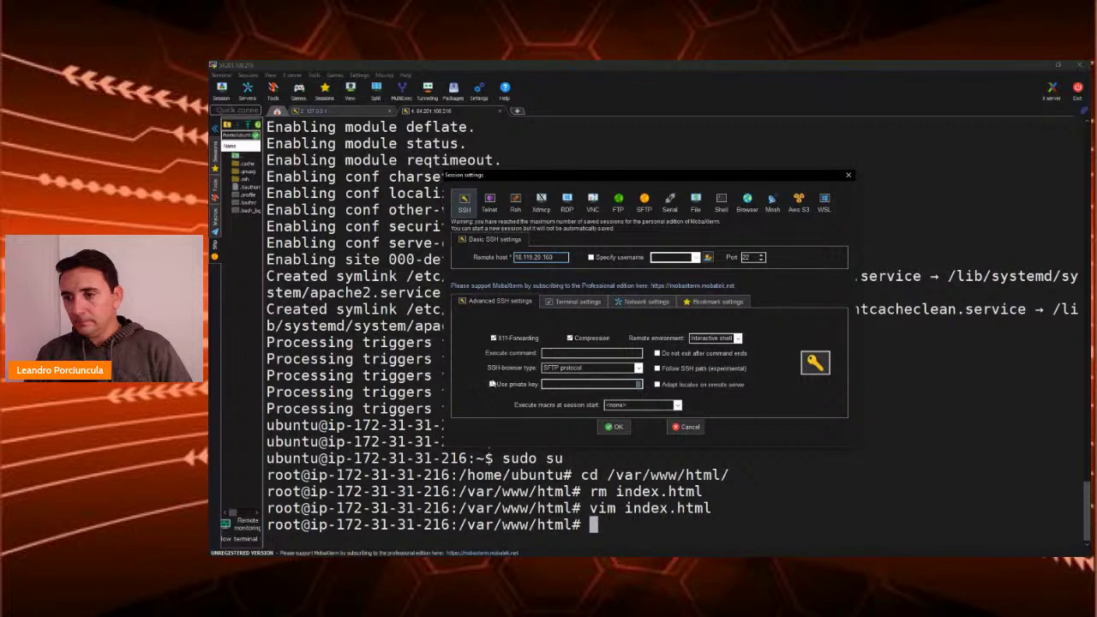
pyautogui.click(638, 384)
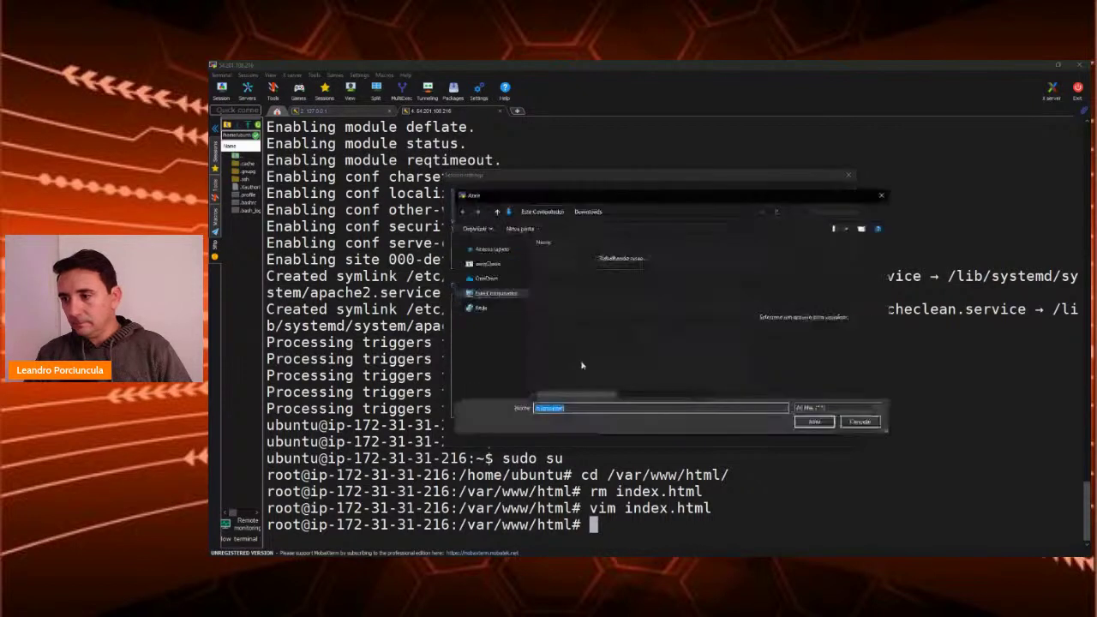
pyautogui.click(625, 311)
pyautogui.click(721, 422)
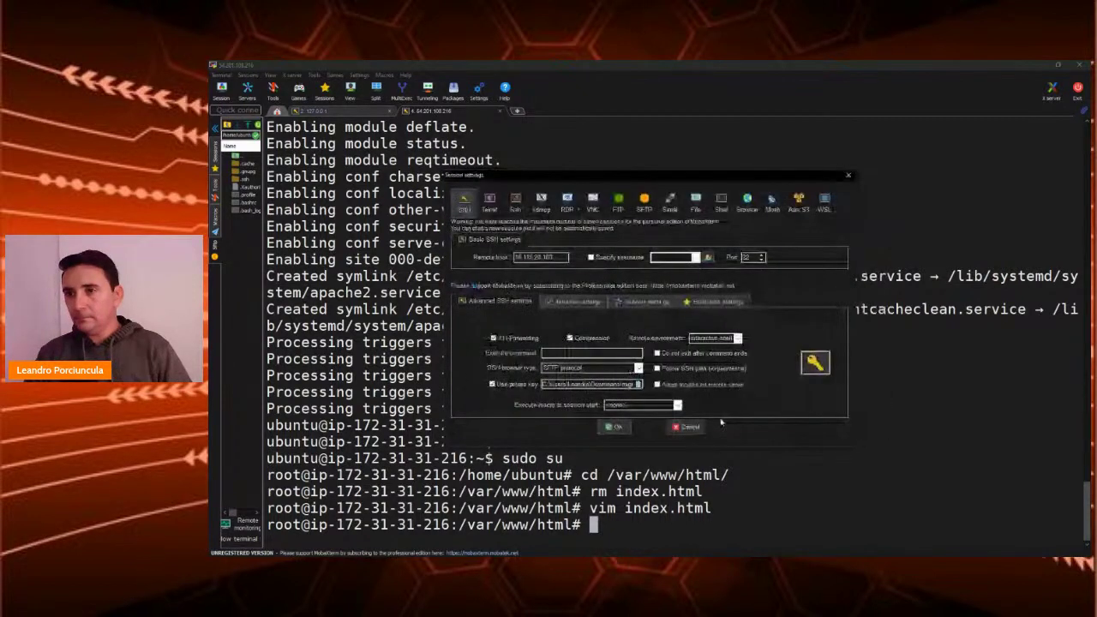
pyautogui.click(615, 426)
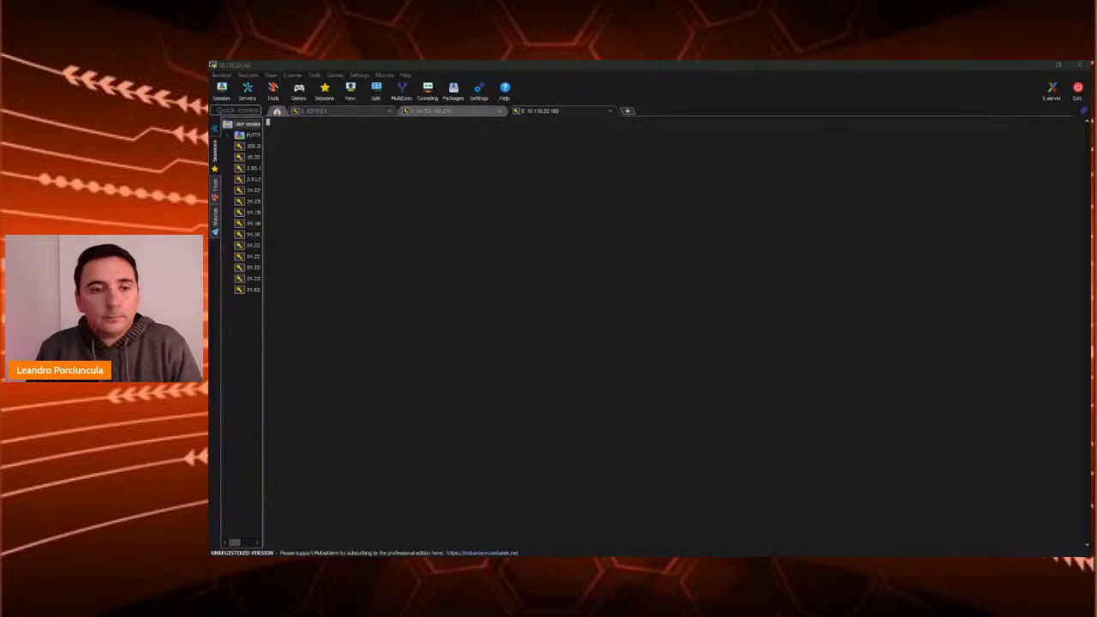
pyautogui.hotkey('alt', 'Tab')
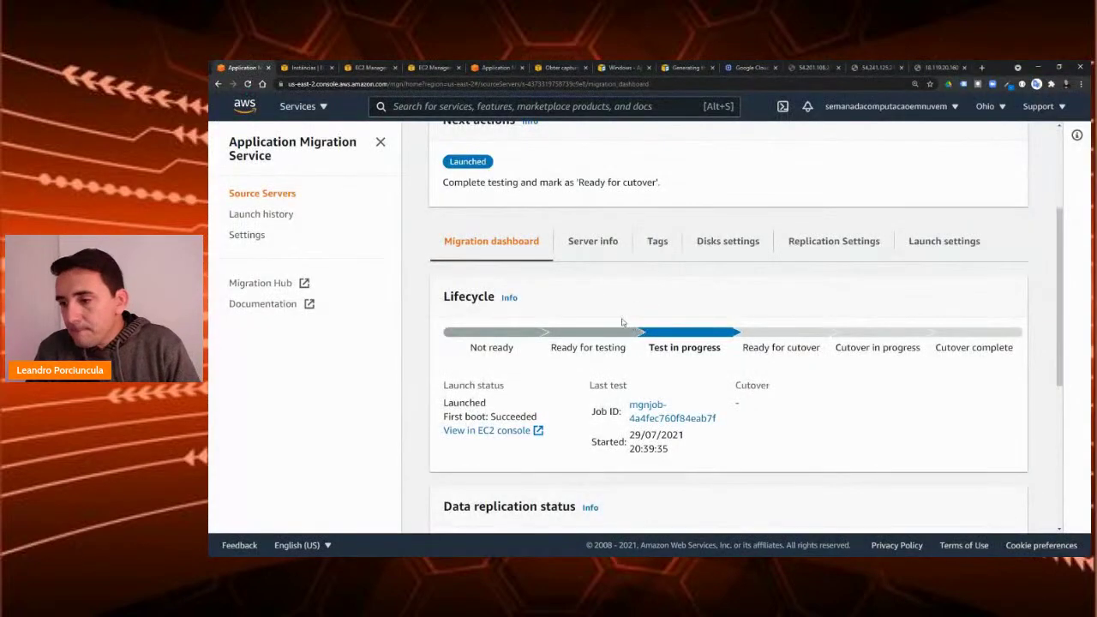
# Step: Open the instance's default security group sg-22b6b757 from its security details
pyautogui.scroll(-1, 601, 367)
pyautogui.scroll(3, 595, 368)
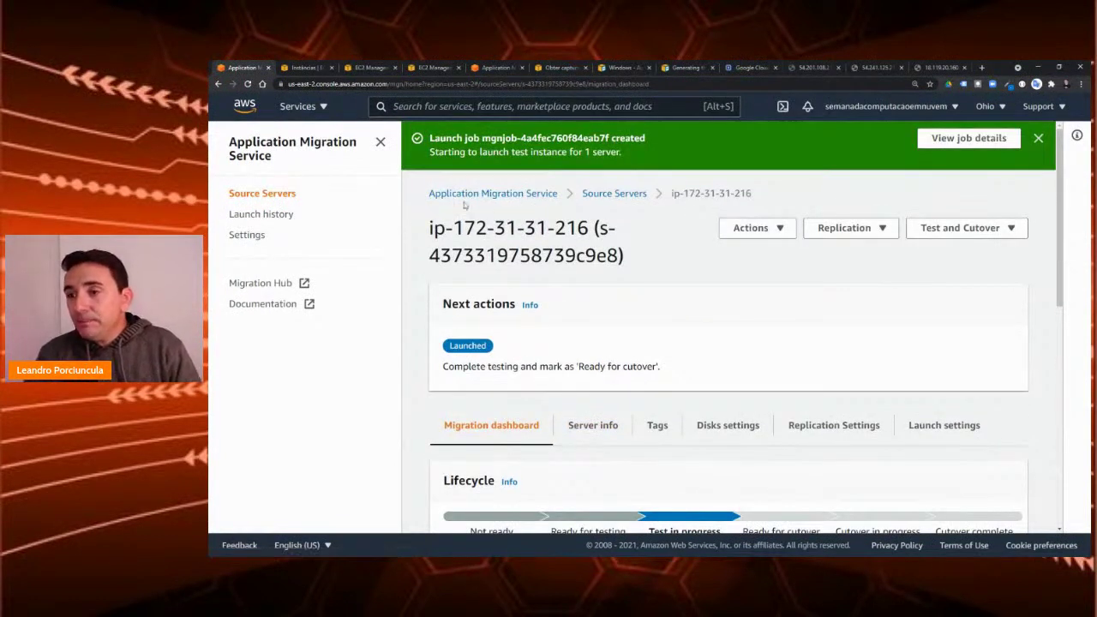
pyautogui.click(307, 67)
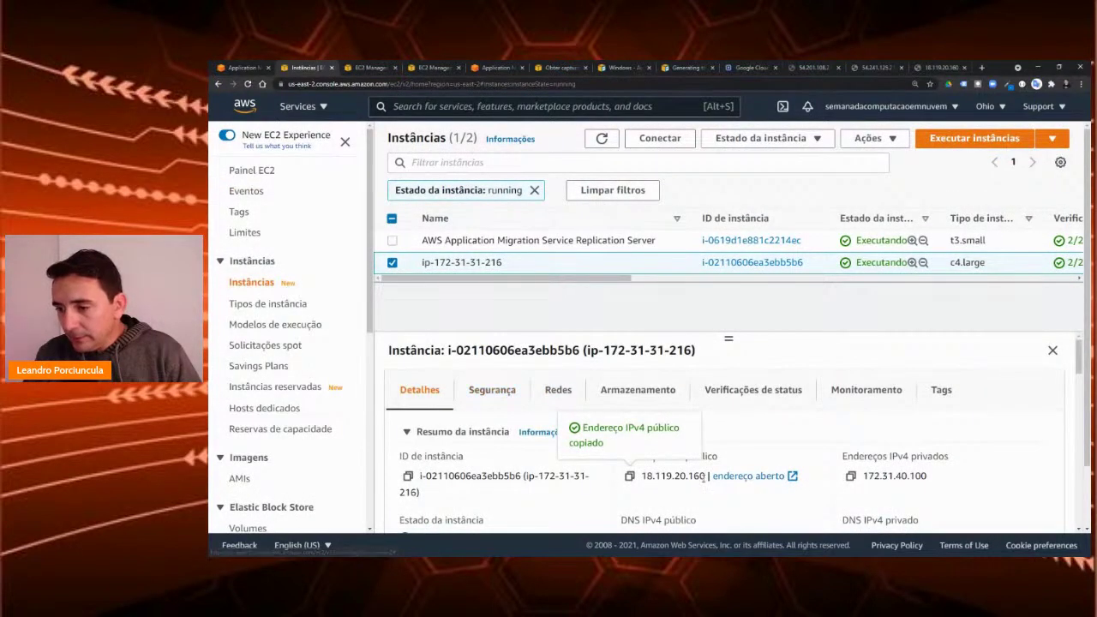
pyautogui.click(490, 390)
pyautogui.scroll(-1, 764, 470)
pyautogui.scroll(-2, 766, 470)
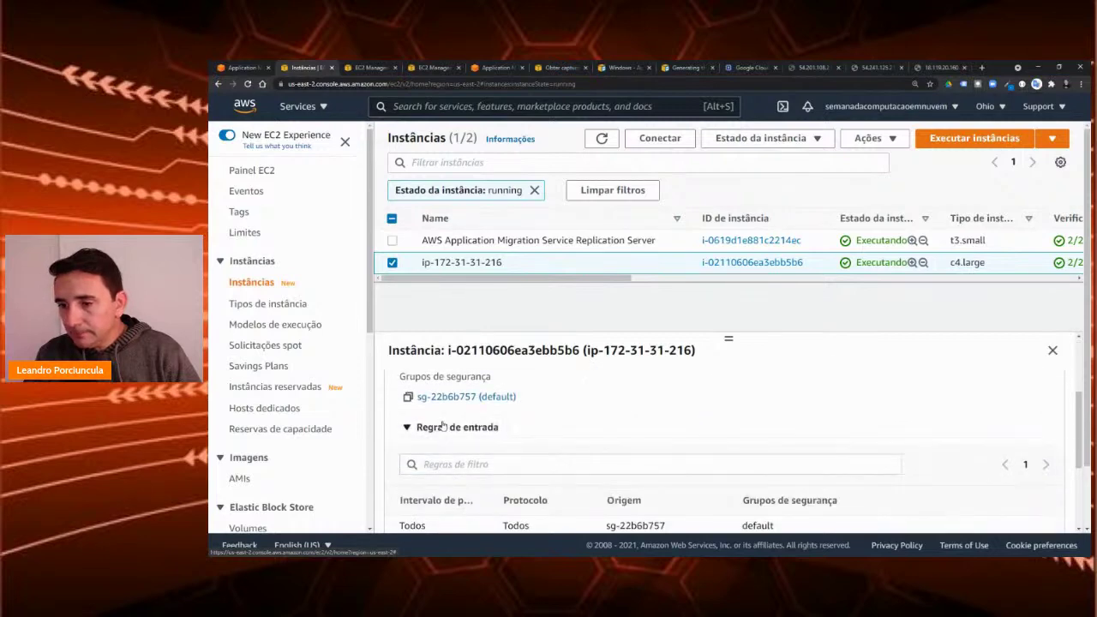
pyautogui.click(448, 402)
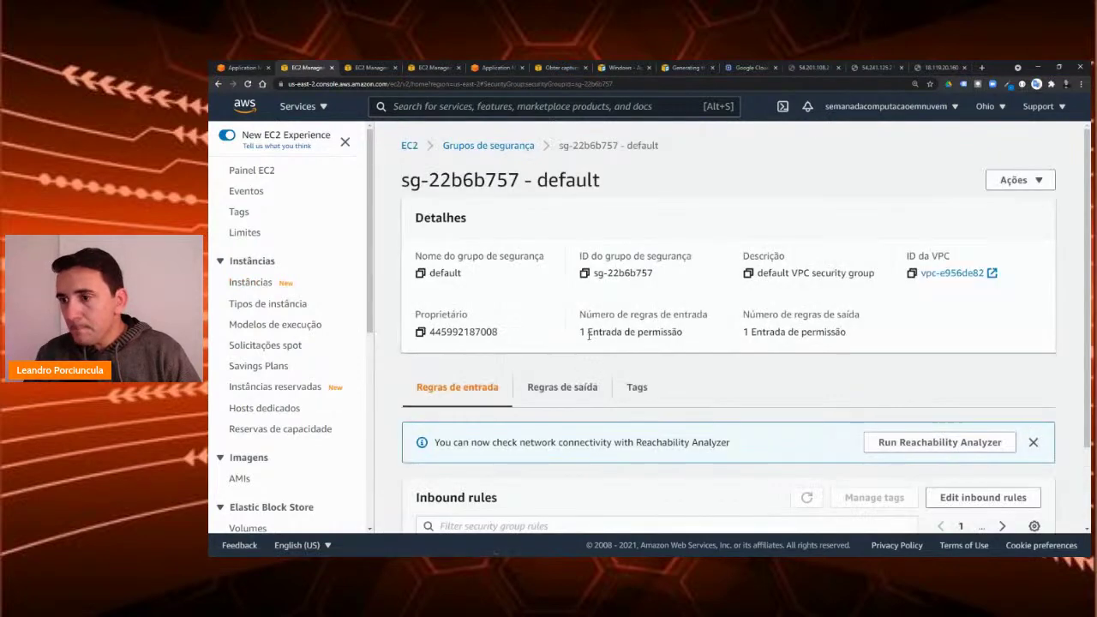
pyautogui.scroll(-2, 975, 466)
pyautogui.scroll(-1, 974, 466)
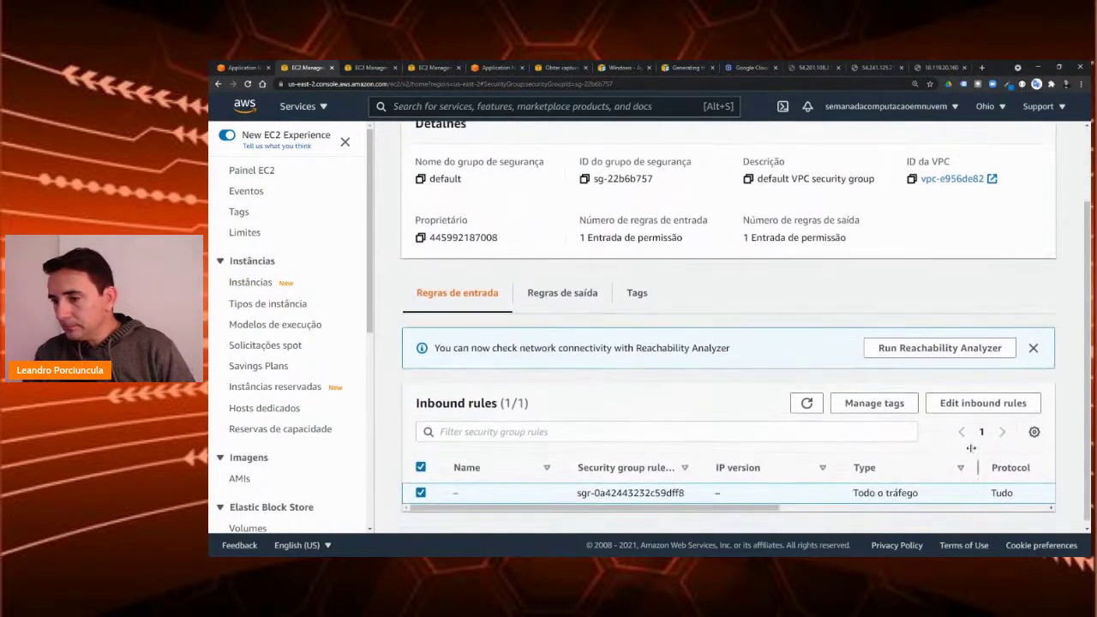
# Step: Edit the existing inbound rule's source, trying Anywhere-IPv4 (0.0.0.0/0)
pyautogui.click(973, 396)
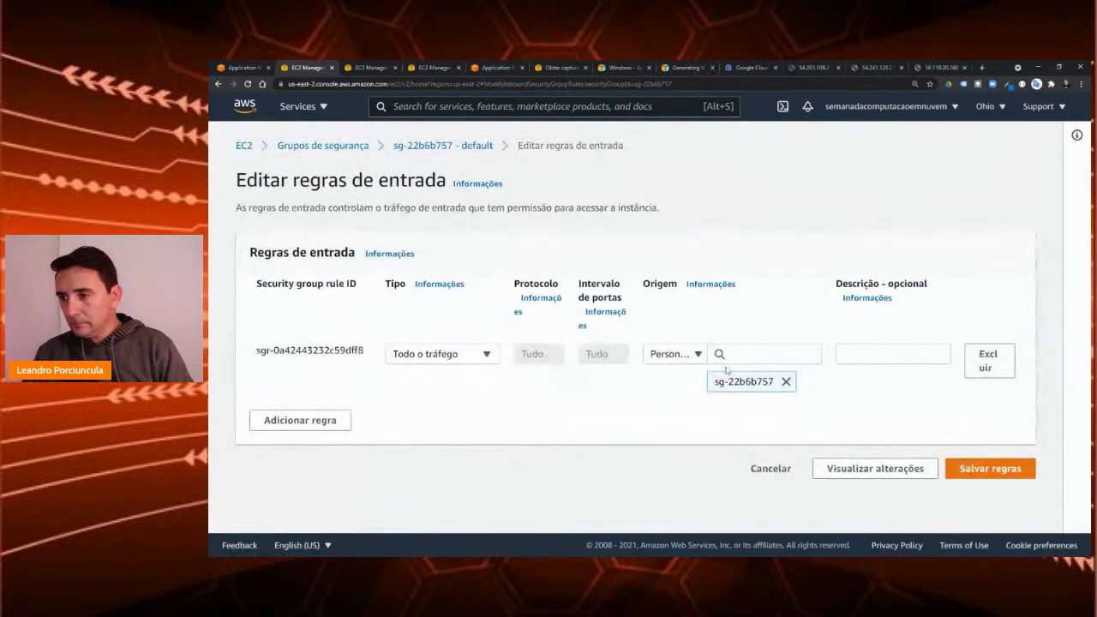
pyautogui.click(786, 381)
pyautogui.click(699, 354)
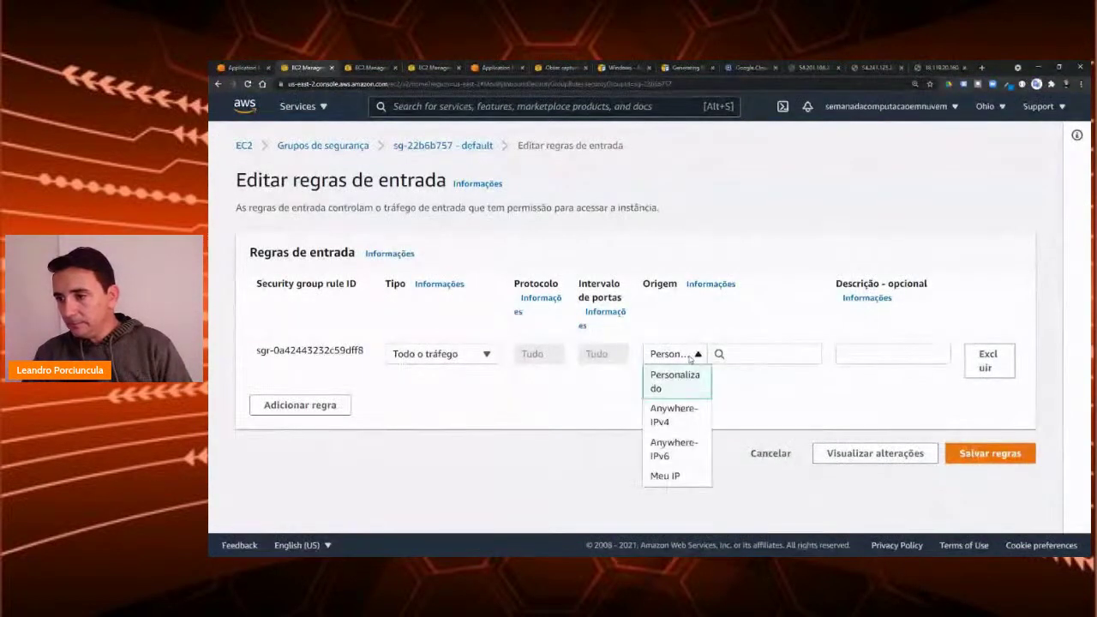
pyautogui.click(677, 419)
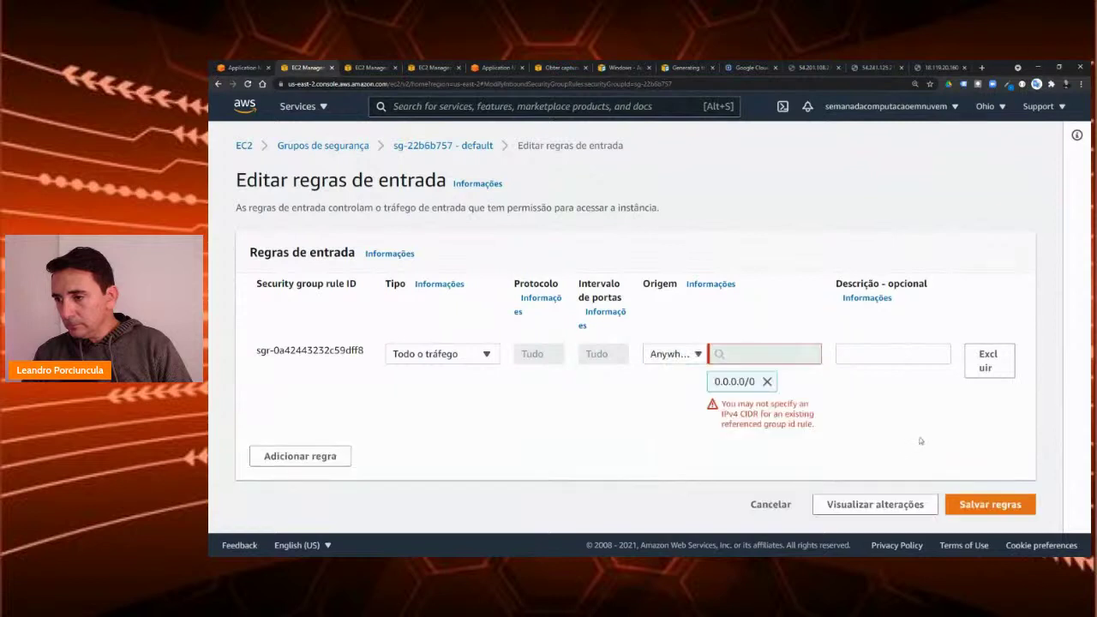
pyautogui.click(767, 383)
# Step: Add a Todos os TCP inbound rule from 0.0.0.0/0 and delete the original rule
pyautogui.click(279, 404)
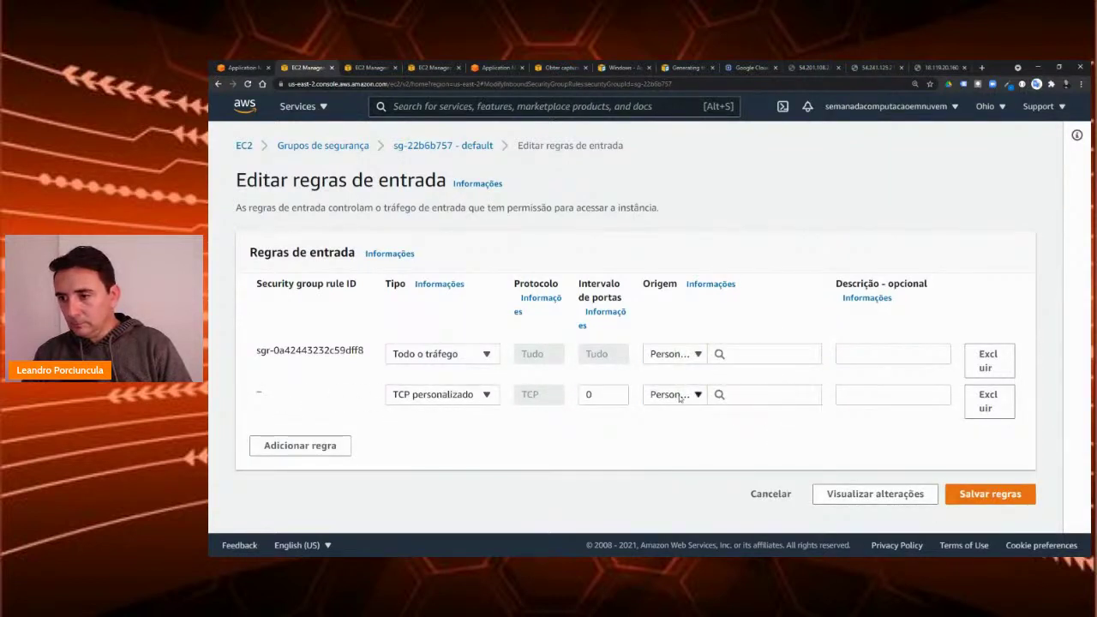
pyautogui.click(477, 396)
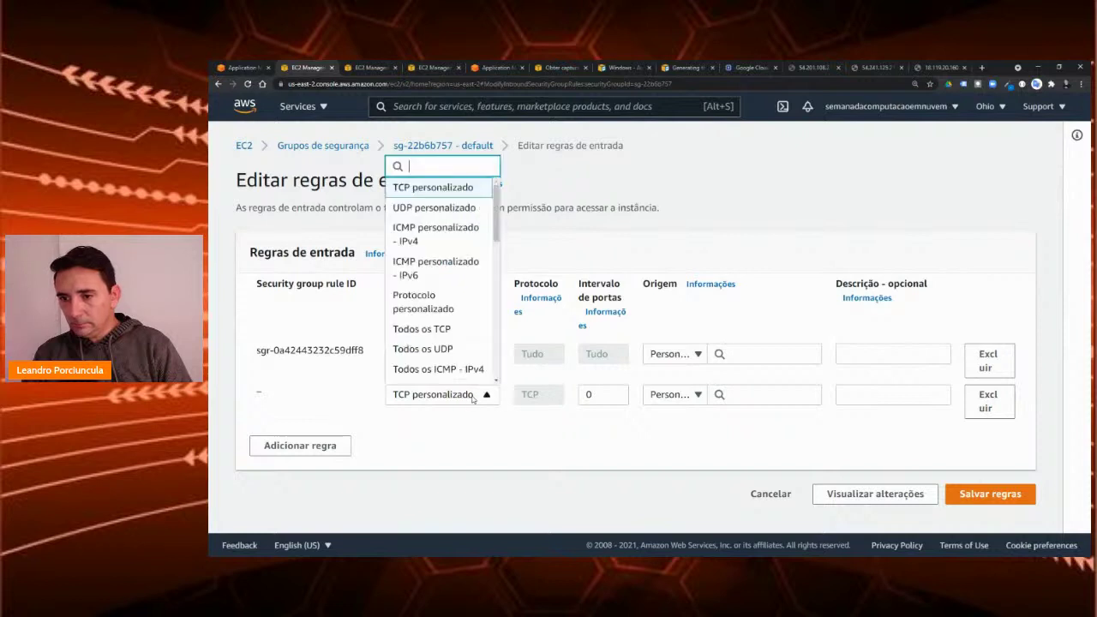
pyautogui.scroll(-1, 435, 309)
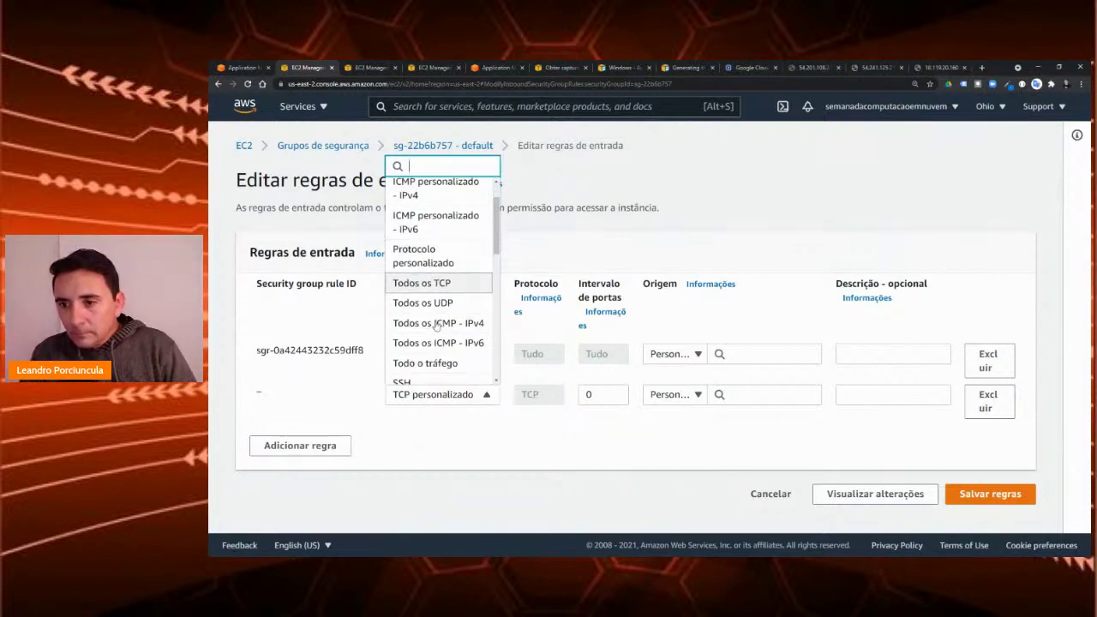
pyautogui.click(433, 284)
pyautogui.click(698, 395)
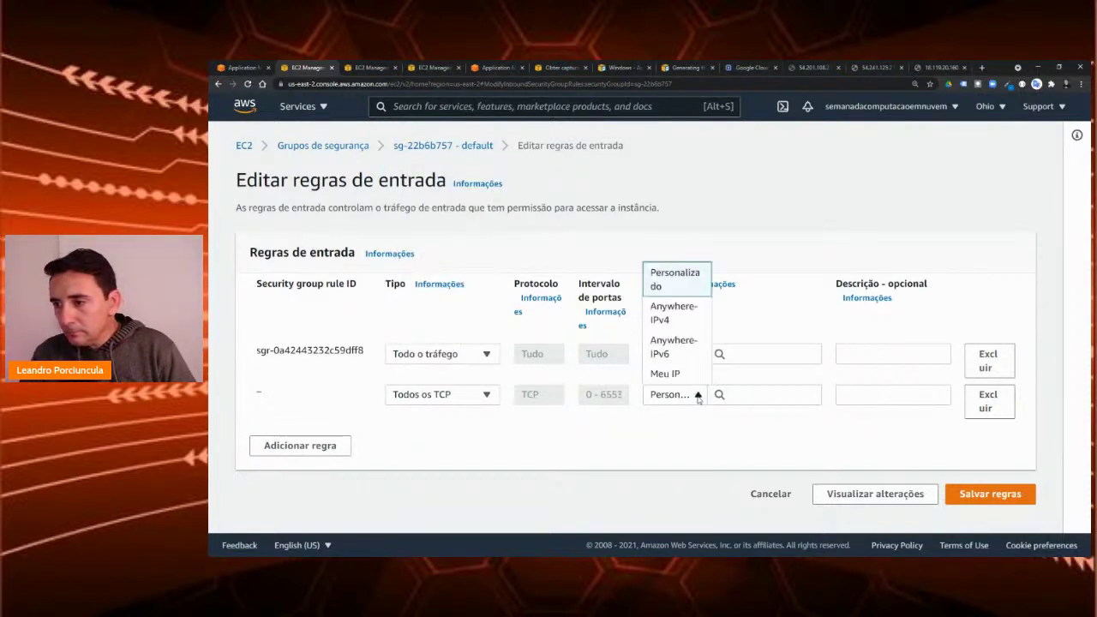
pyautogui.click(679, 319)
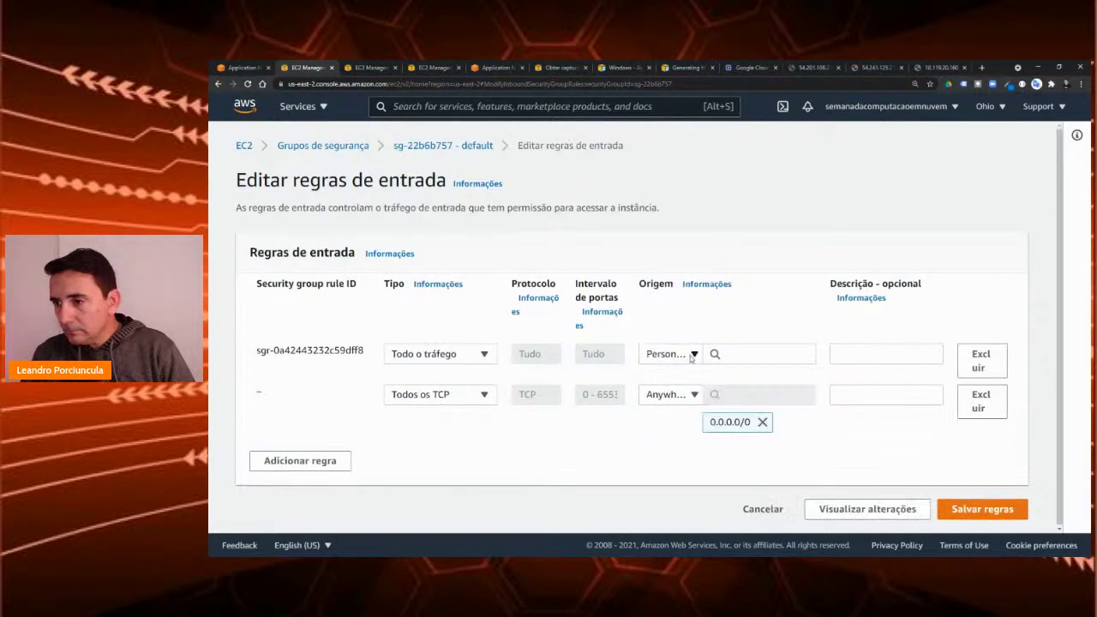
pyautogui.click(967, 510)
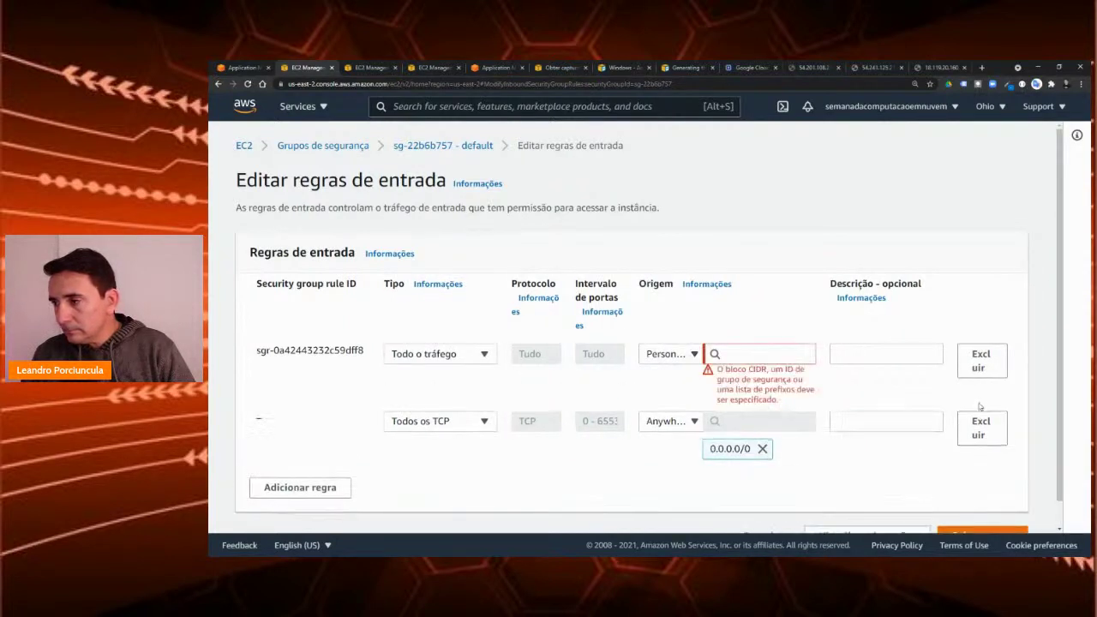
pyautogui.click(982, 360)
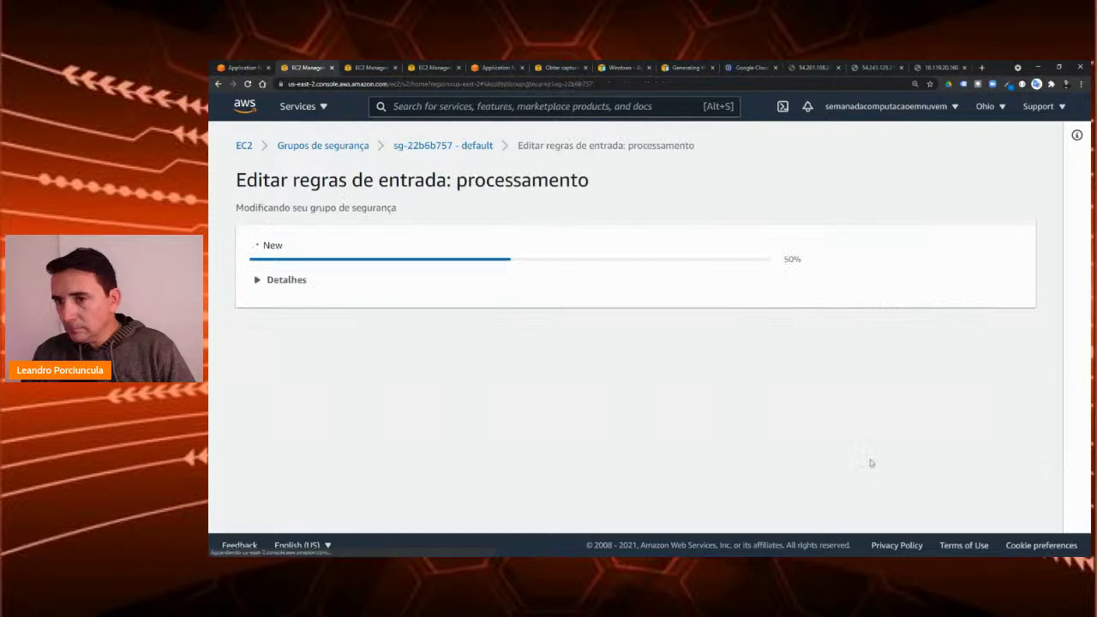
# Step: Reload 18.119.20.160 and confirm it shows 'Meu site na AWS as 20:37'
pyautogui.click(940, 66)
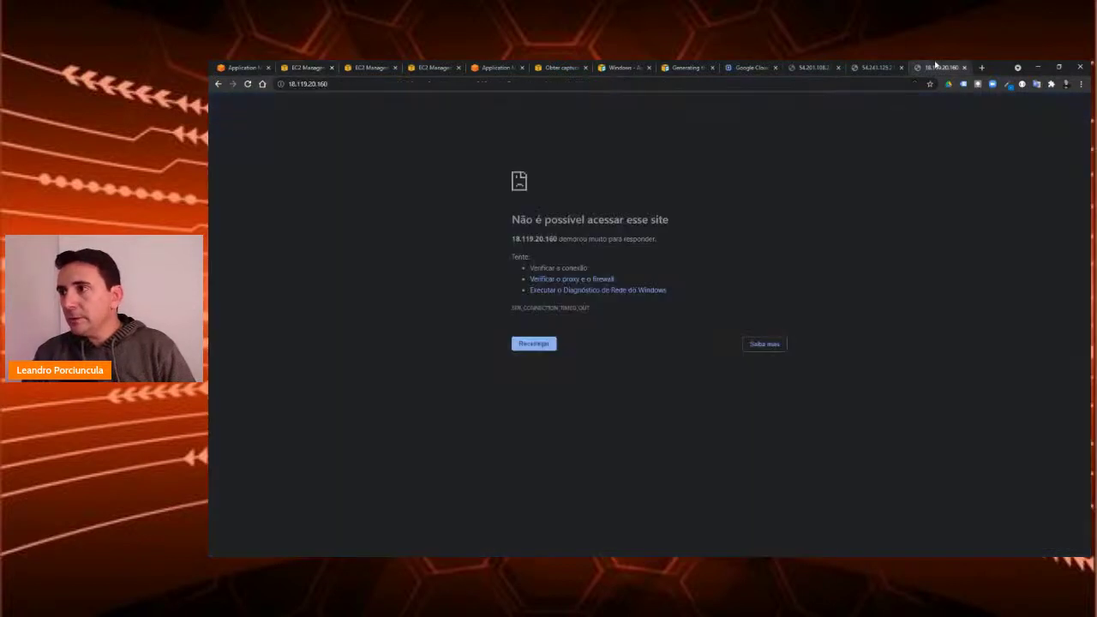
pyautogui.click(816, 83)
pyautogui.press('Return')
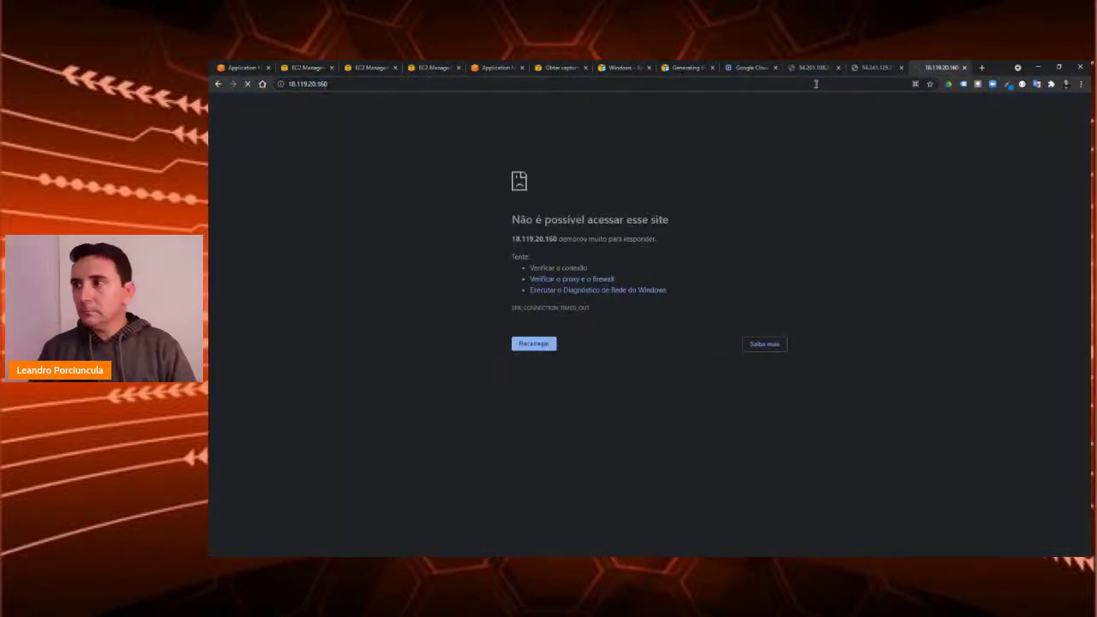
pyautogui.hotkey('ctrl', '+')
pyautogui.hotkey('ctrl', '+')
pyautogui.hotkey('ctrl', '+')
pyautogui.hotkey('ctrl', '+')
pyautogui.hotkey('ctrl', '+')
pyautogui.hotkey('ctrl', '+')
pyautogui.hotkey('ctrl', '+')
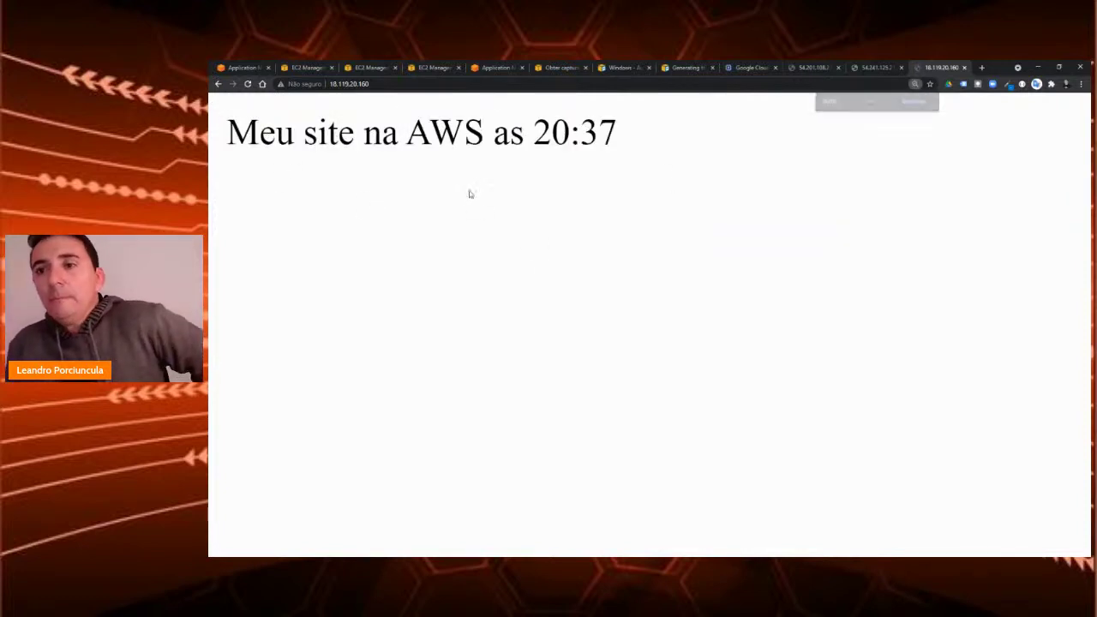
pyautogui.moveTo(544, 124); pyautogui.dragTo(618, 131)
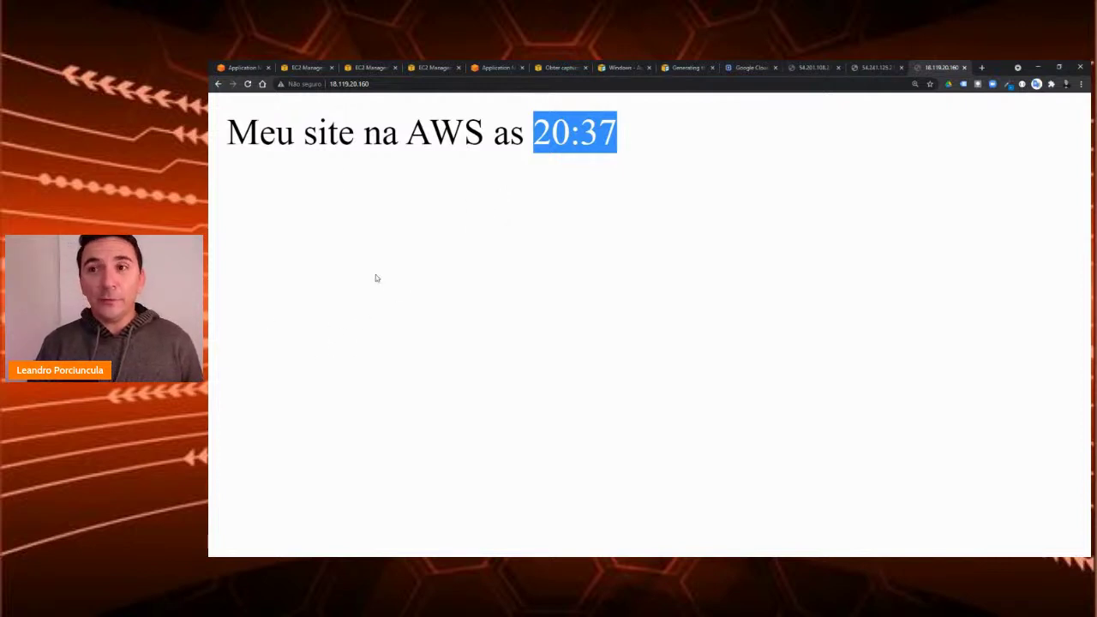
pyautogui.click(243, 68)
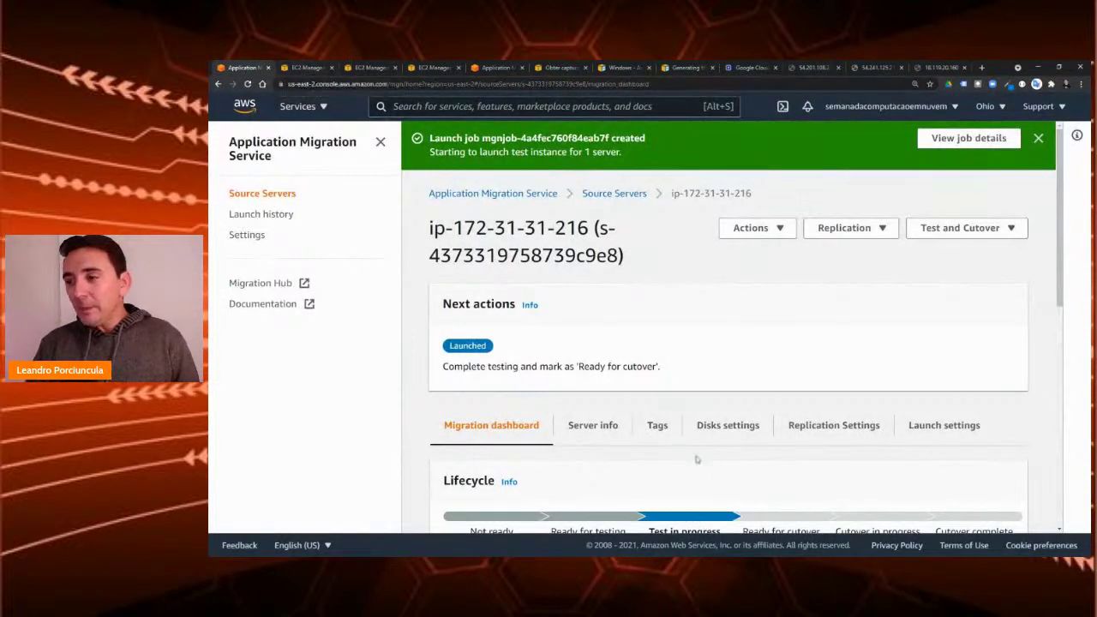
pyautogui.scroll(-2, 699, 459)
pyautogui.scroll(1, 752, 430)
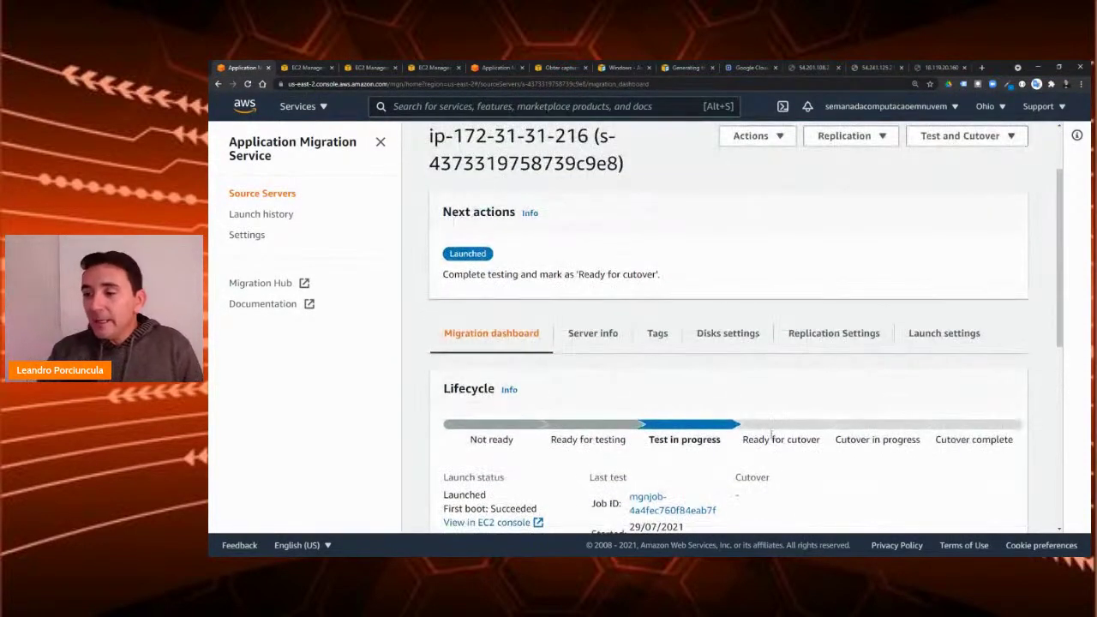
pyautogui.scroll(1, 771, 419)
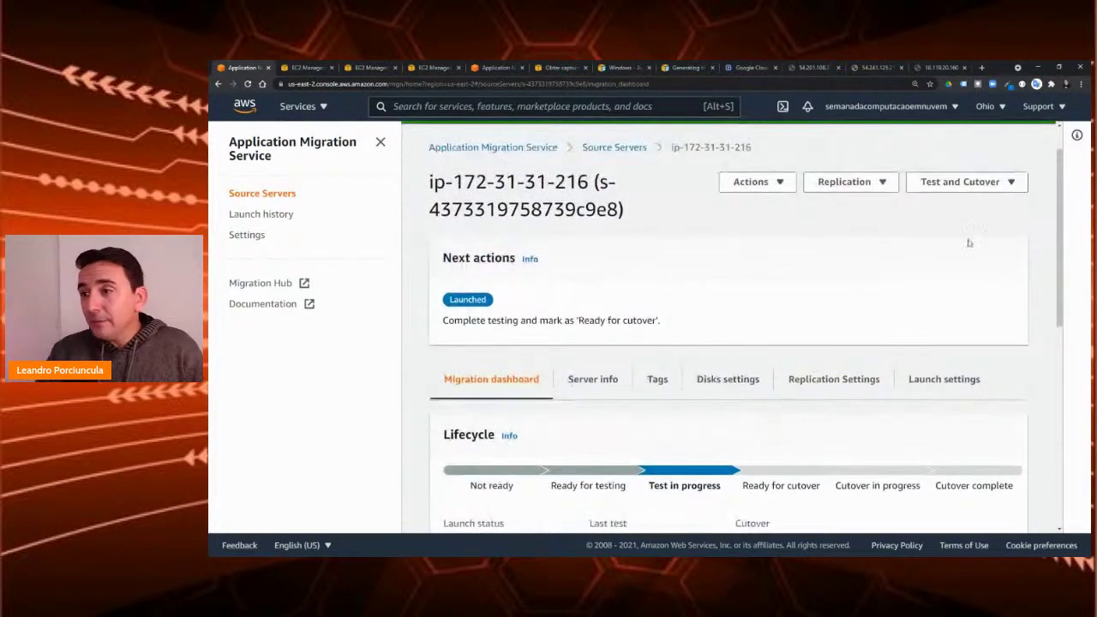
pyautogui.click(1004, 181)
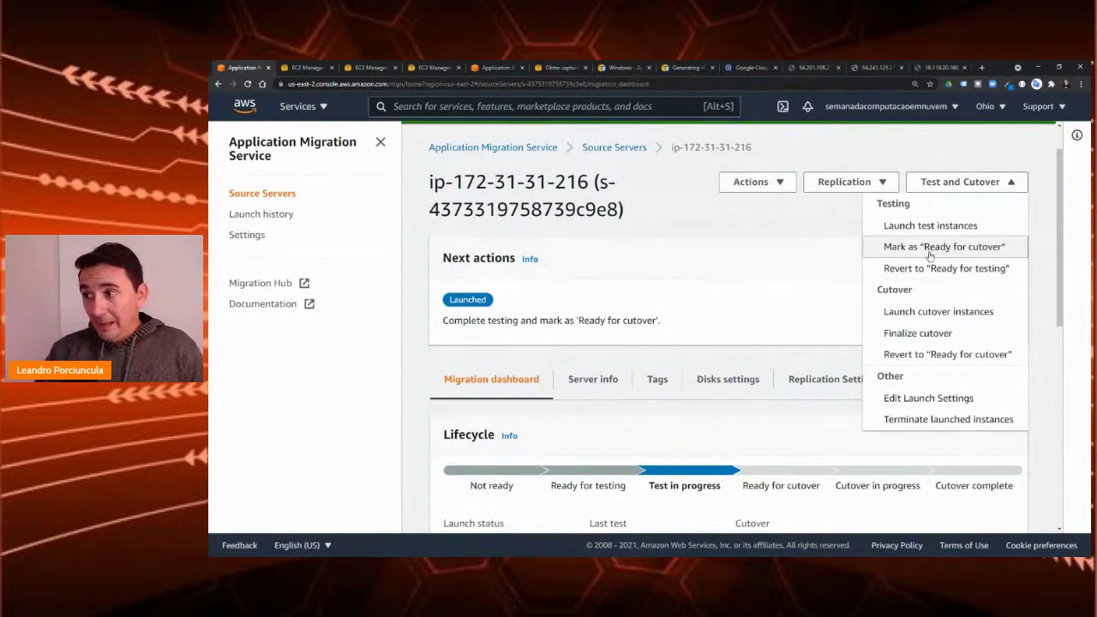
pyautogui.click(930, 249)
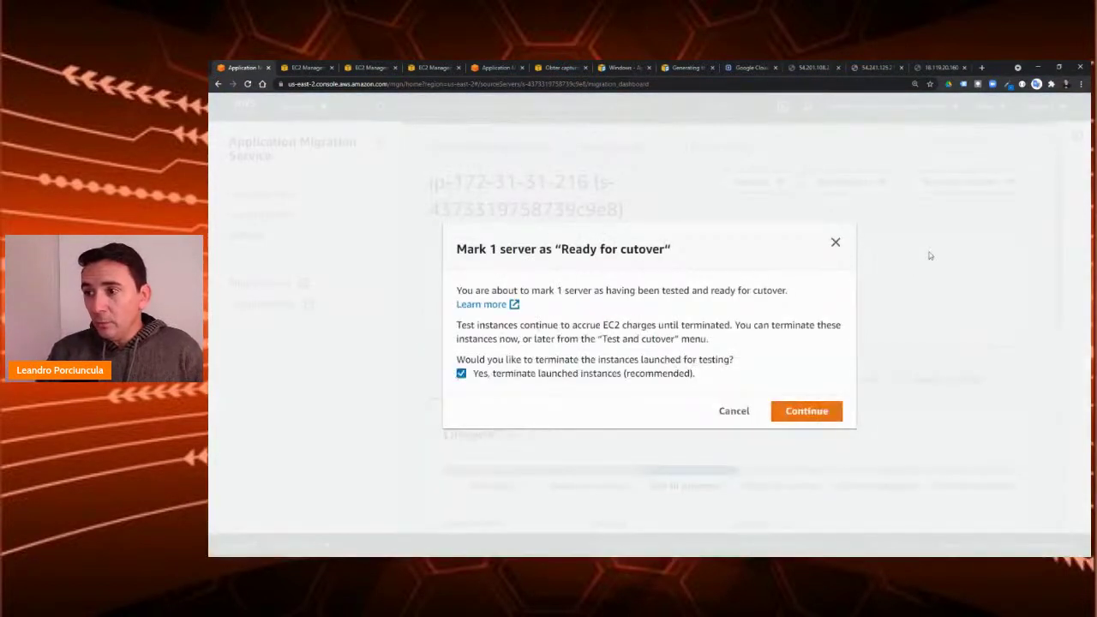
pyautogui.click(812, 410)
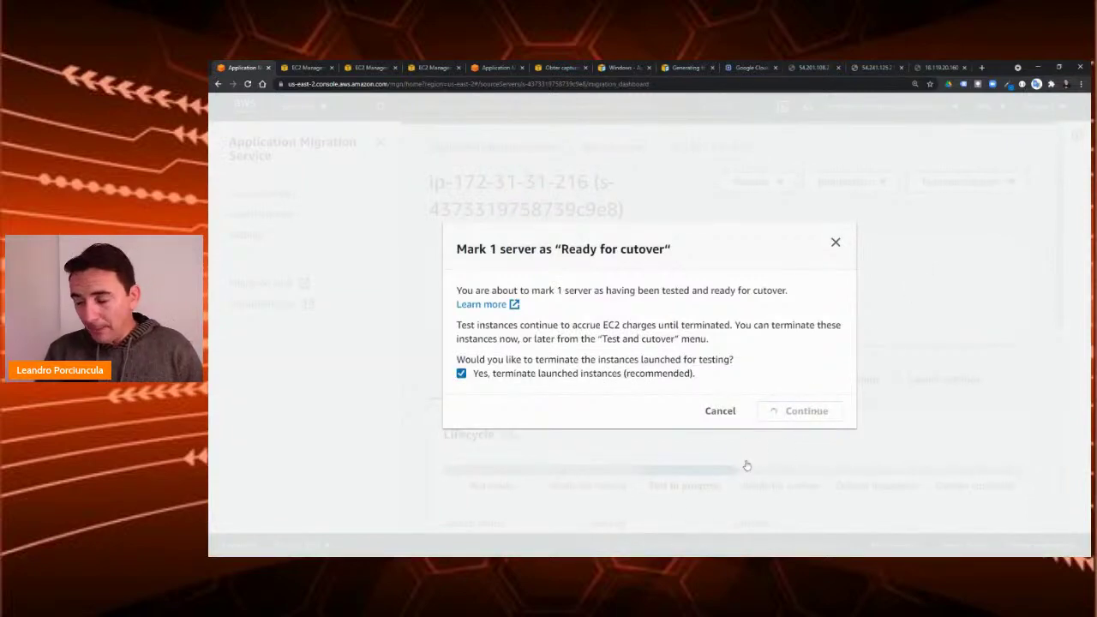
pyautogui.scroll(-2, 806, 403)
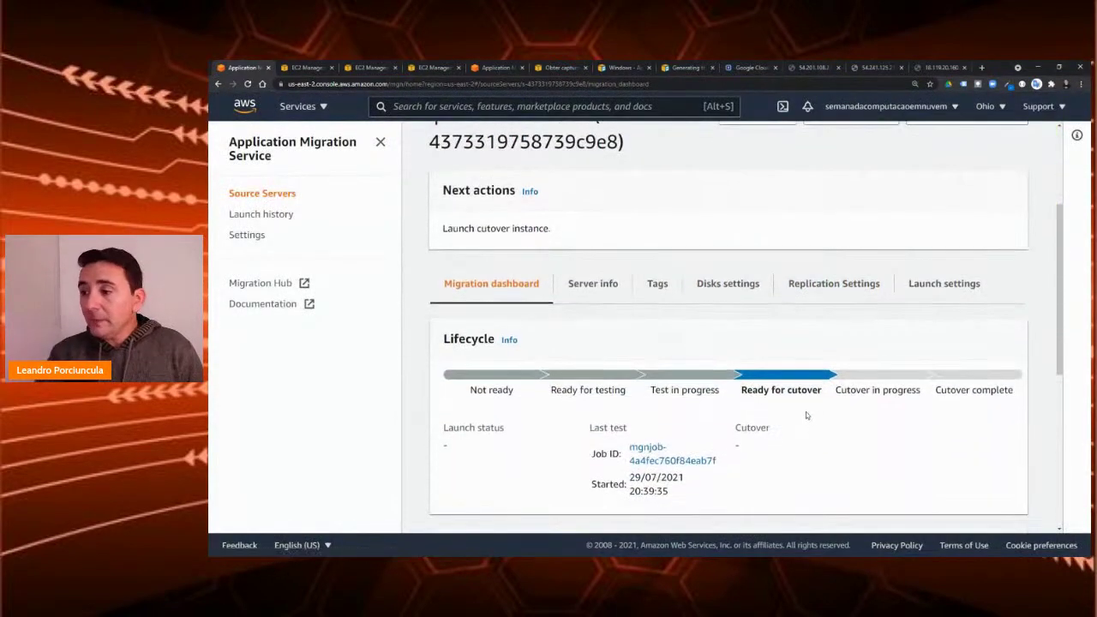
pyautogui.scroll(2, 901, 343)
pyautogui.click(967, 252)
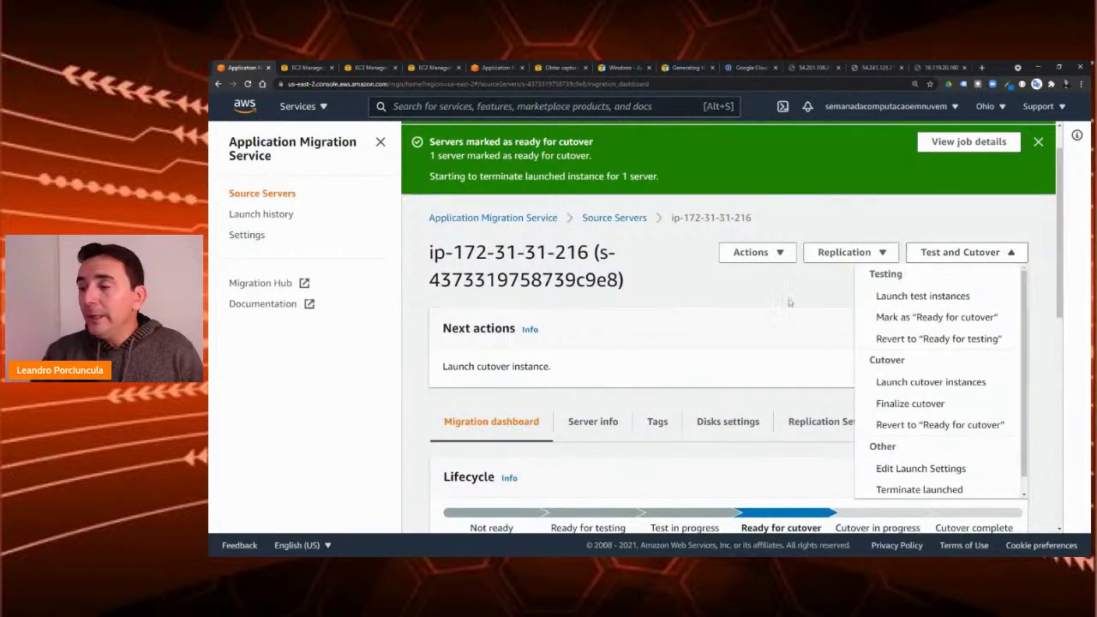
pyautogui.scroll(-1, 928, 377)
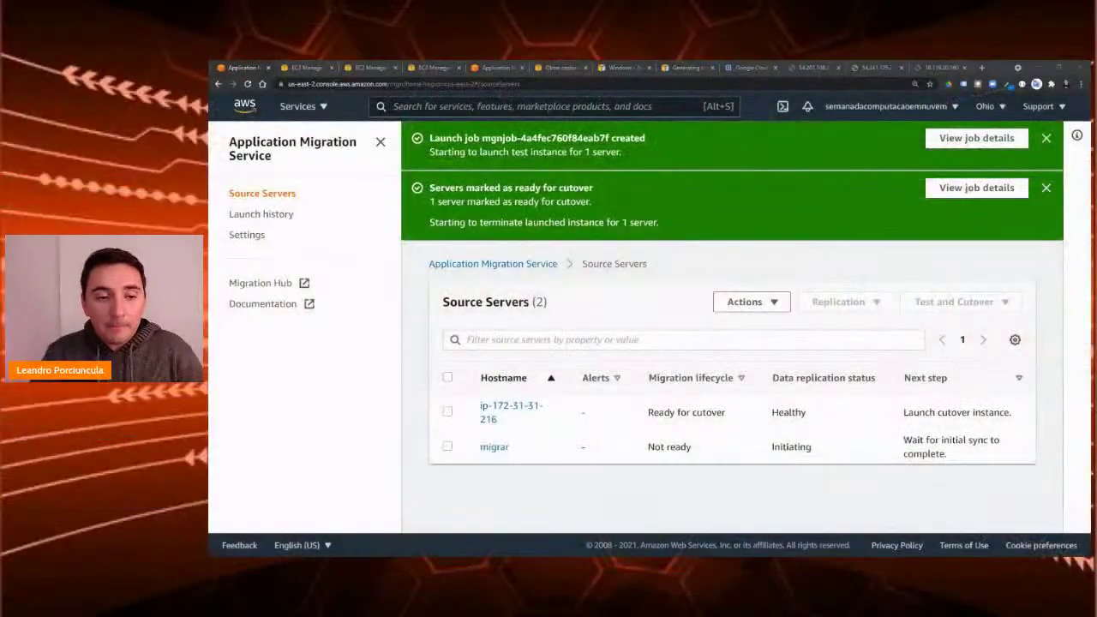
# Step: Open migrar's server page and check replication: Initiating, 0 of 50 GiB copied
pyautogui.click(447, 447)
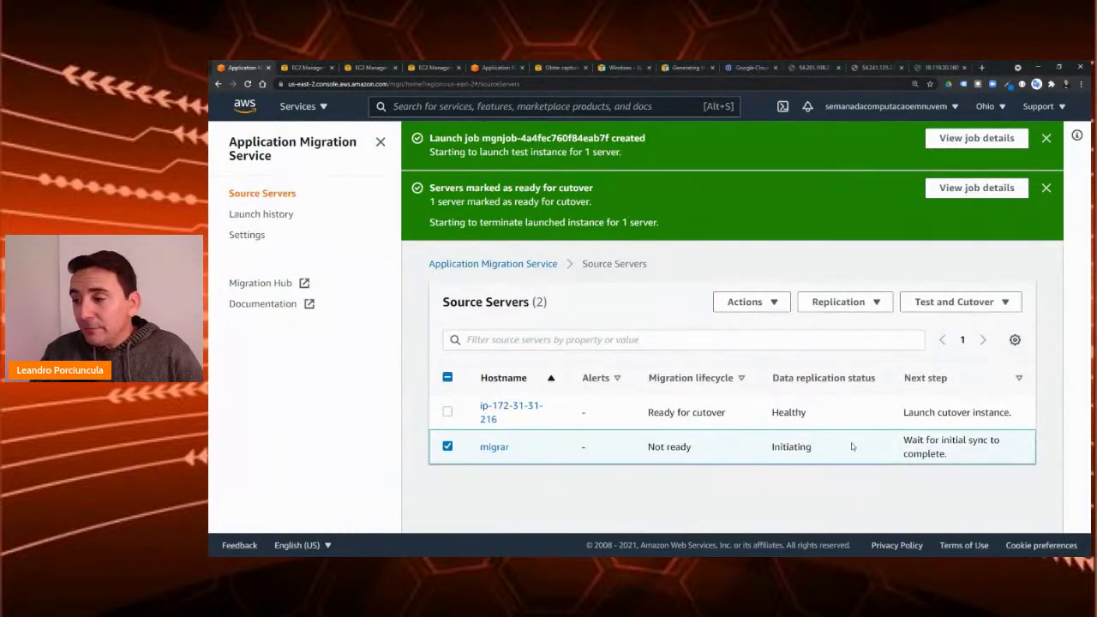
pyautogui.click(495, 448)
pyautogui.scroll(-4, 553, 454)
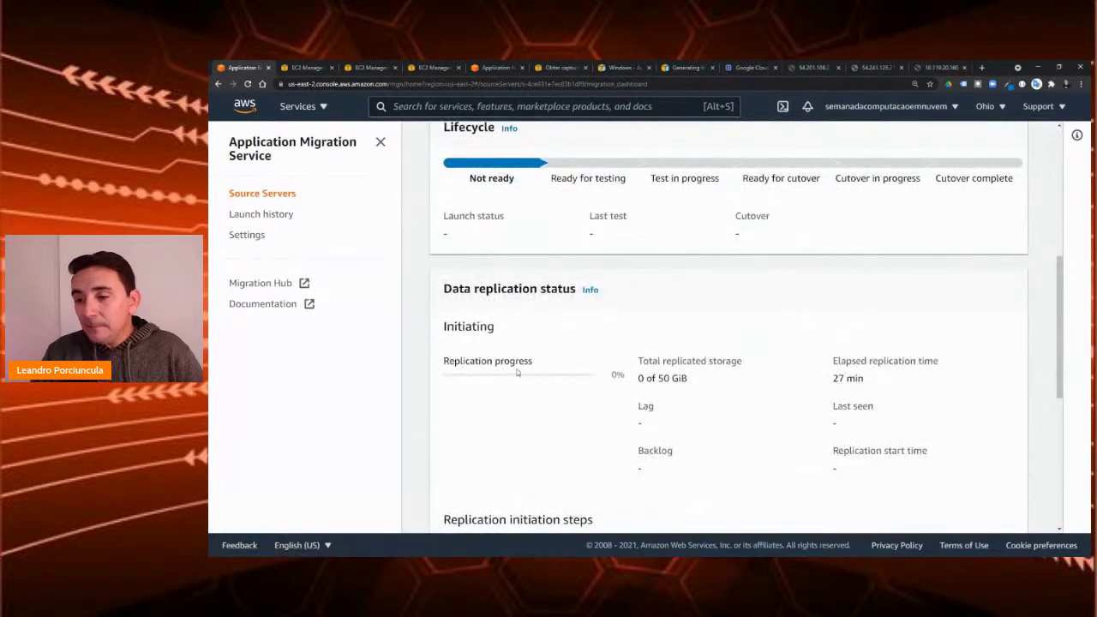
pyautogui.moveTo(639, 378); pyautogui.dragTo(683, 378)
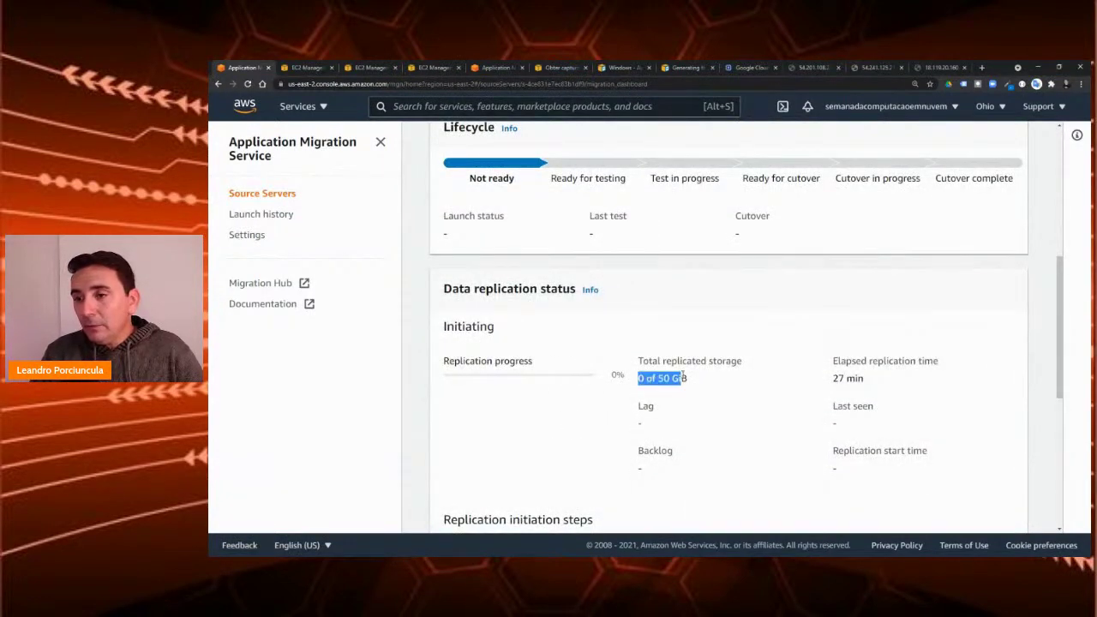
pyautogui.scroll(2, 684, 379)
pyautogui.scroll(-3, 683, 378)
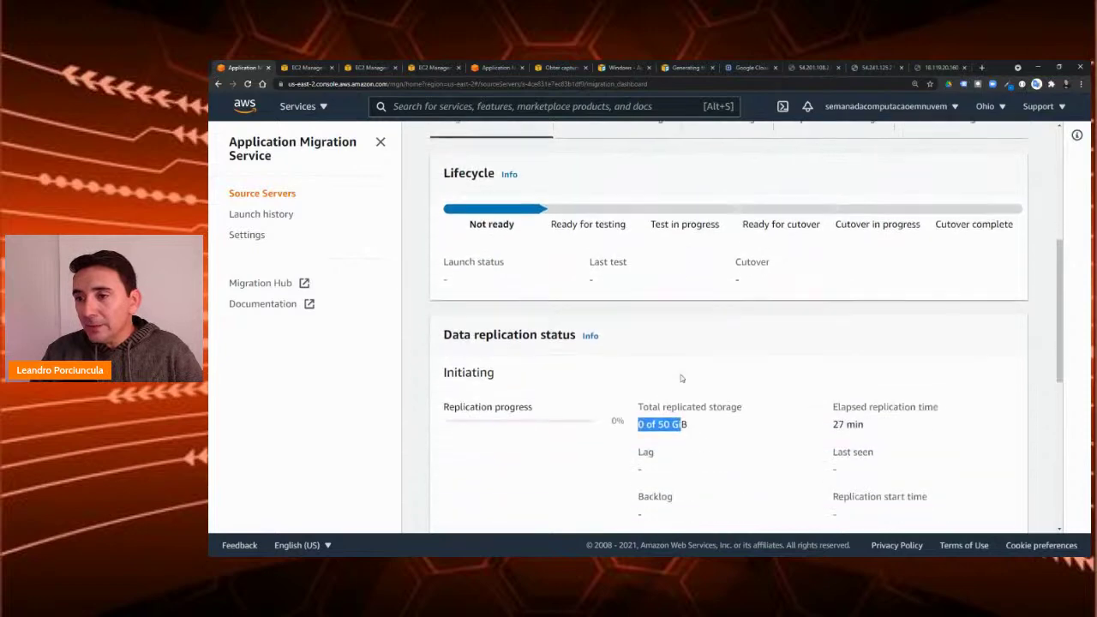
pyautogui.scroll(-4, 681, 378)
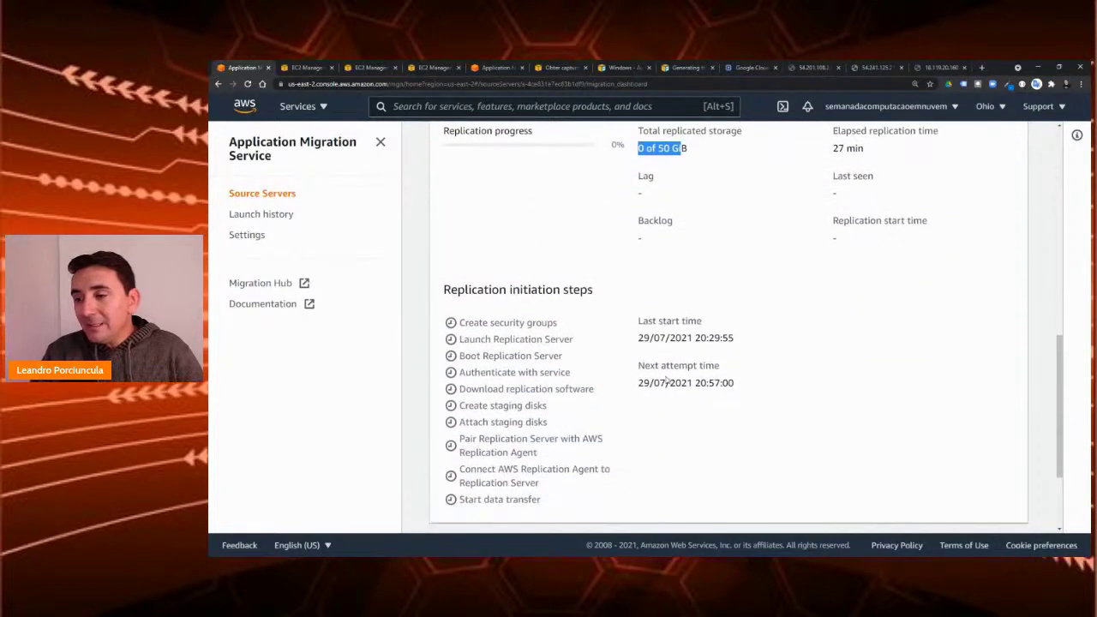
pyautogui.scroll(-1, 669, 380)
pyautogui.scroll(4, 686, 378)
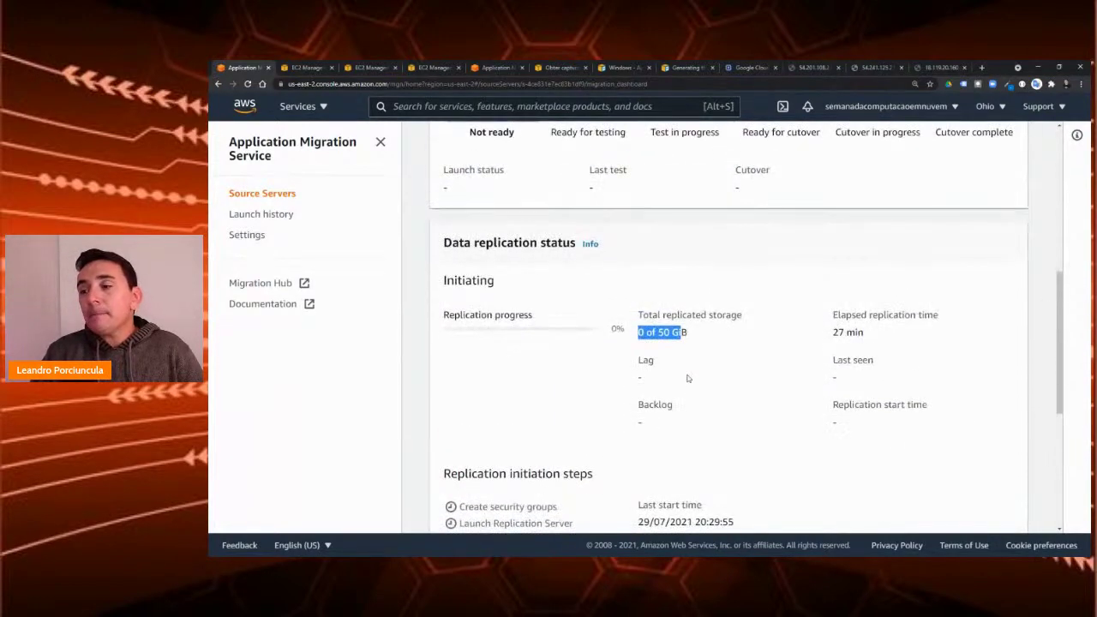
pyautogui.scroll(-7, 688, 378)
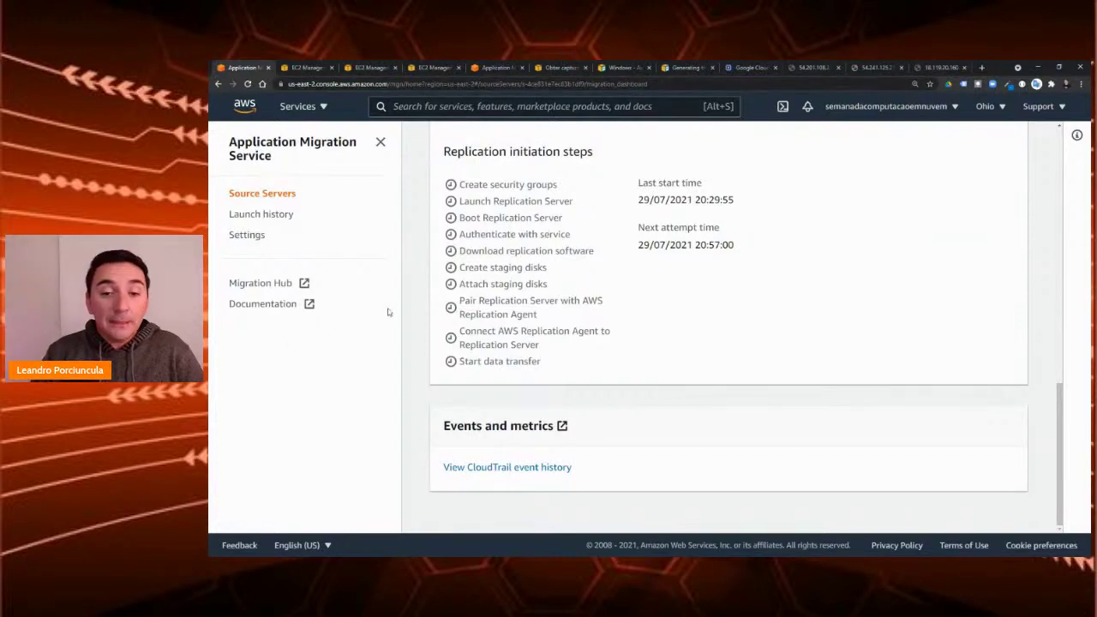
pyautogui.scroll(10, 543, 332)
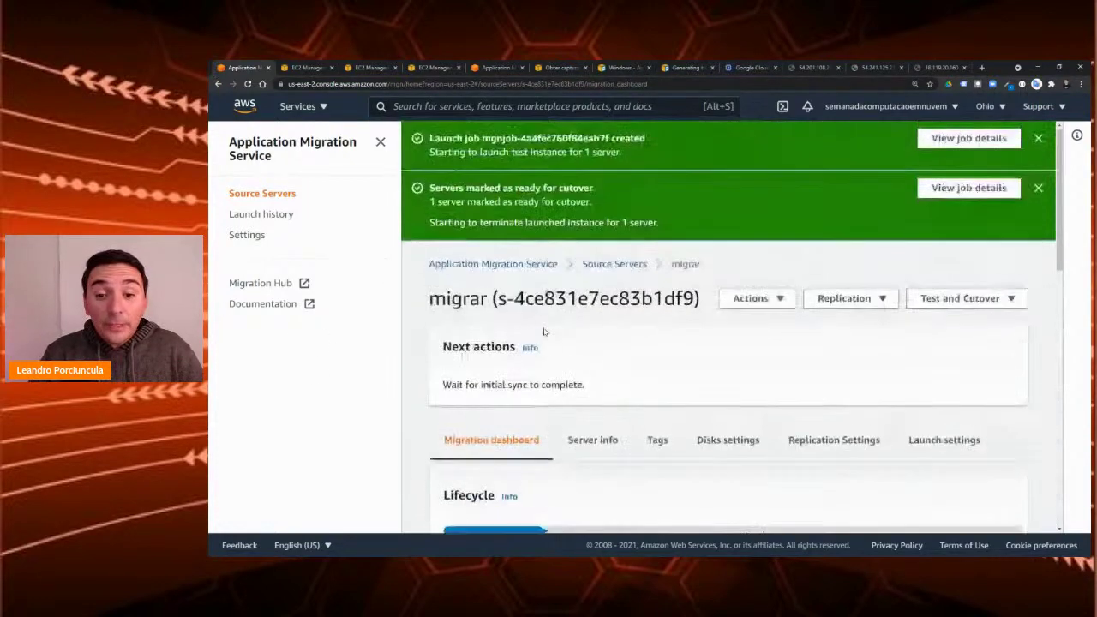